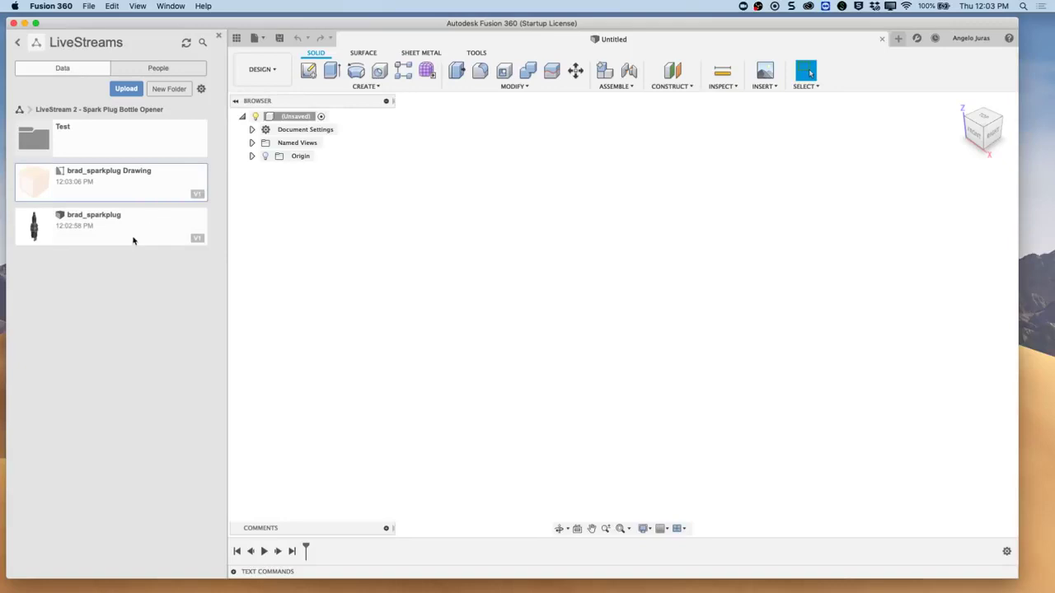
Try to delete the brad_sparkplug design from the LiveStream 2 - Spark Plug Bottle Opener folder.
right_click(132, 240)
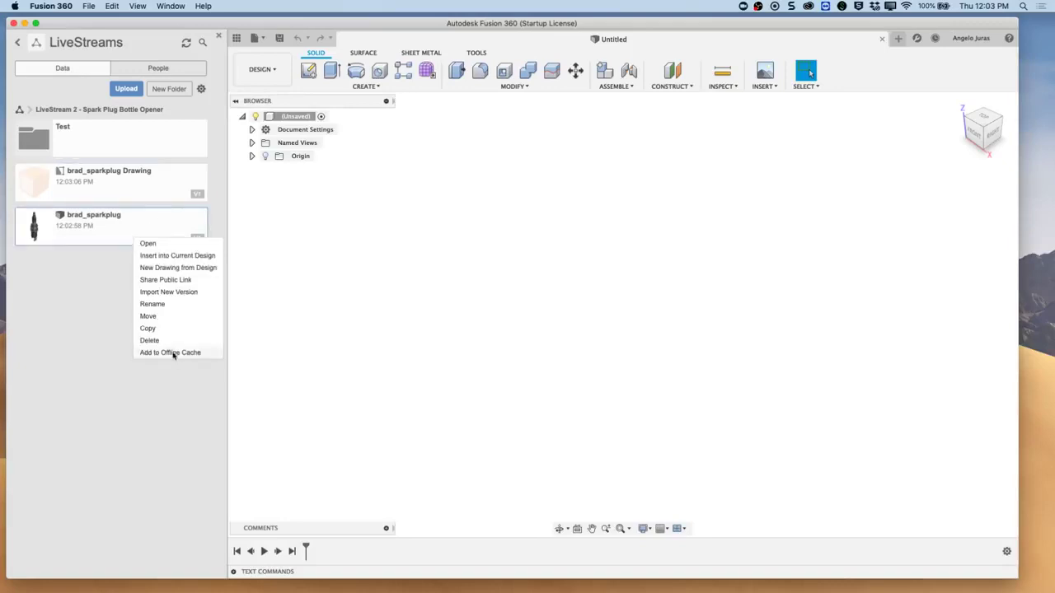
click(150, 340)
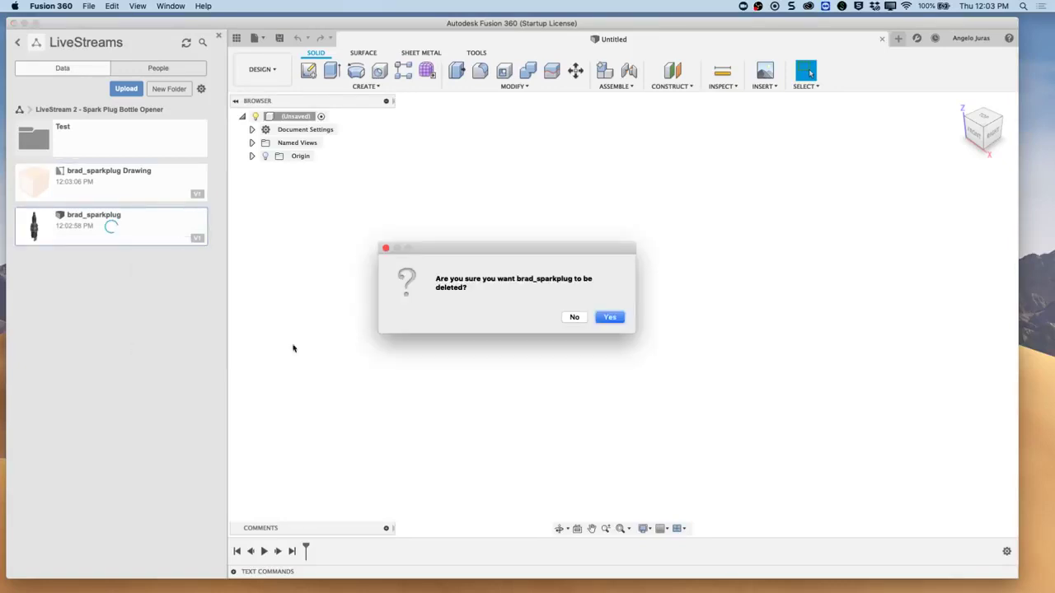
click(610, 318)
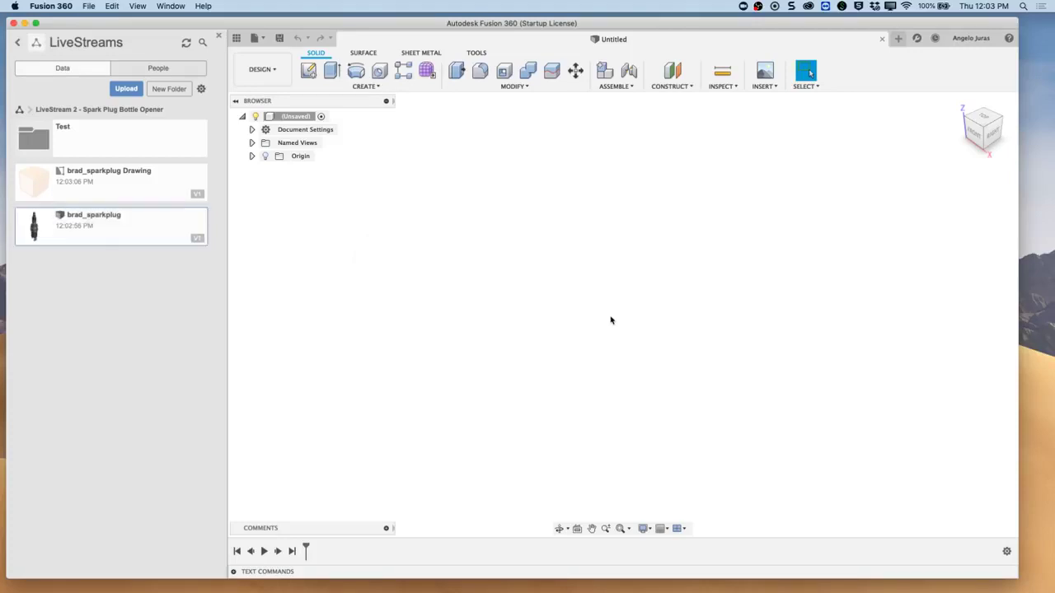
click(605, 319)
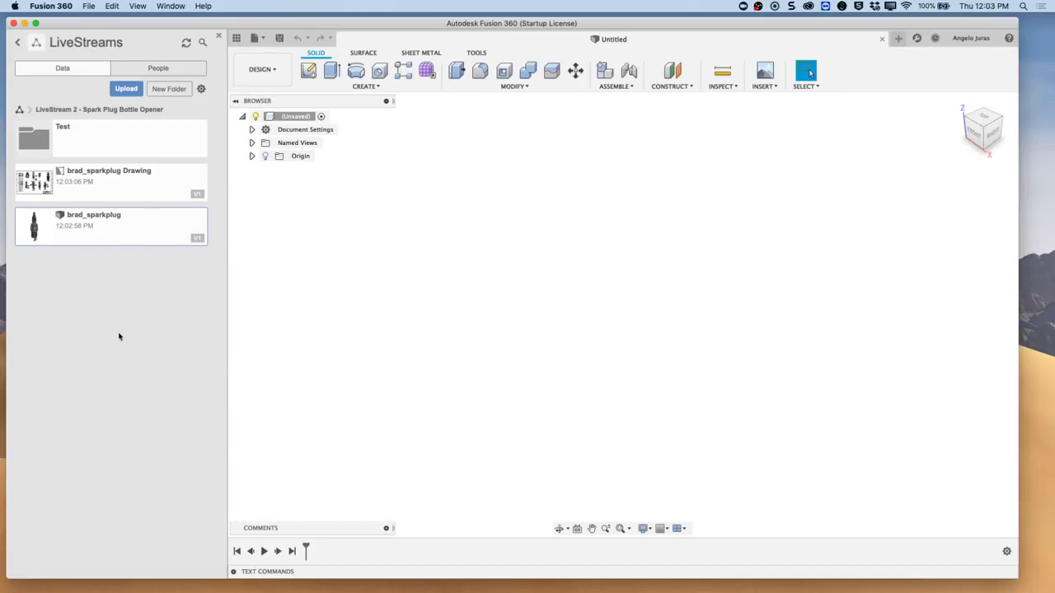
Delete the brad_sparkplug Drawing first, followed by the brad_sparkplug design, from the project folder.
right_click(136, 188)
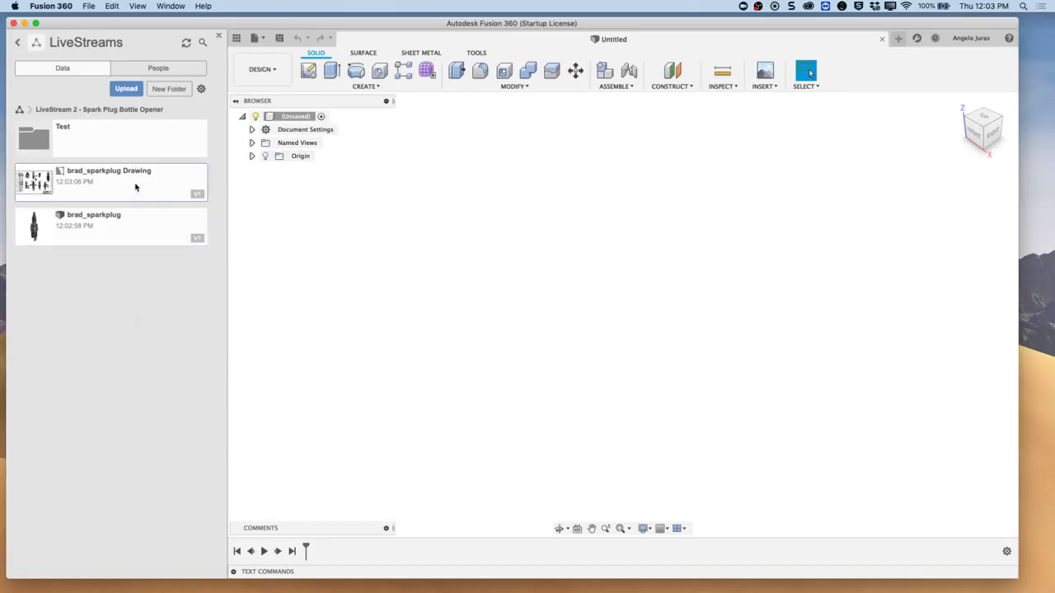
click(152, 227)
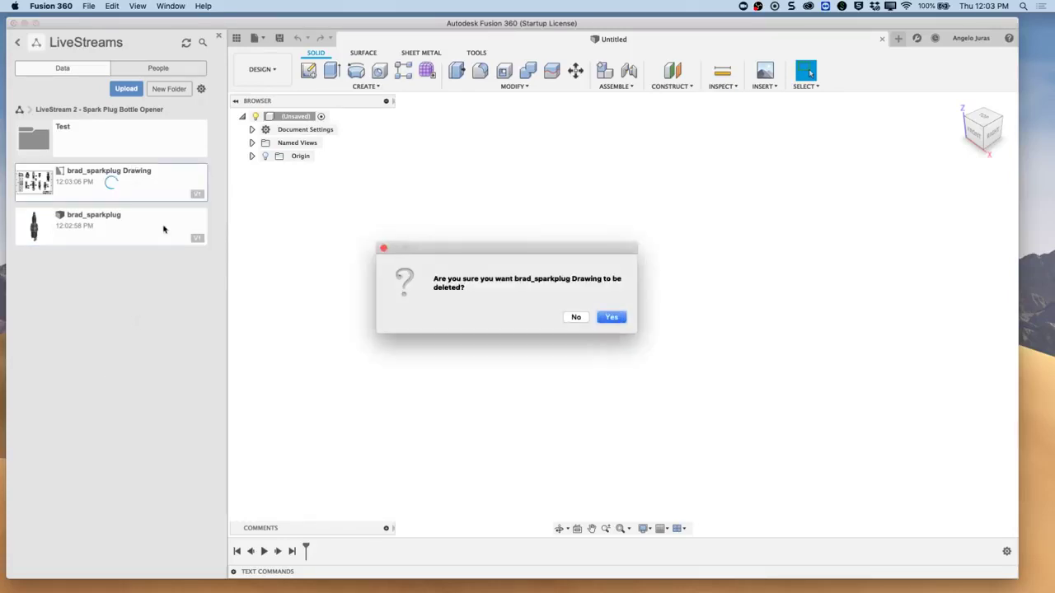
click(611, 318)
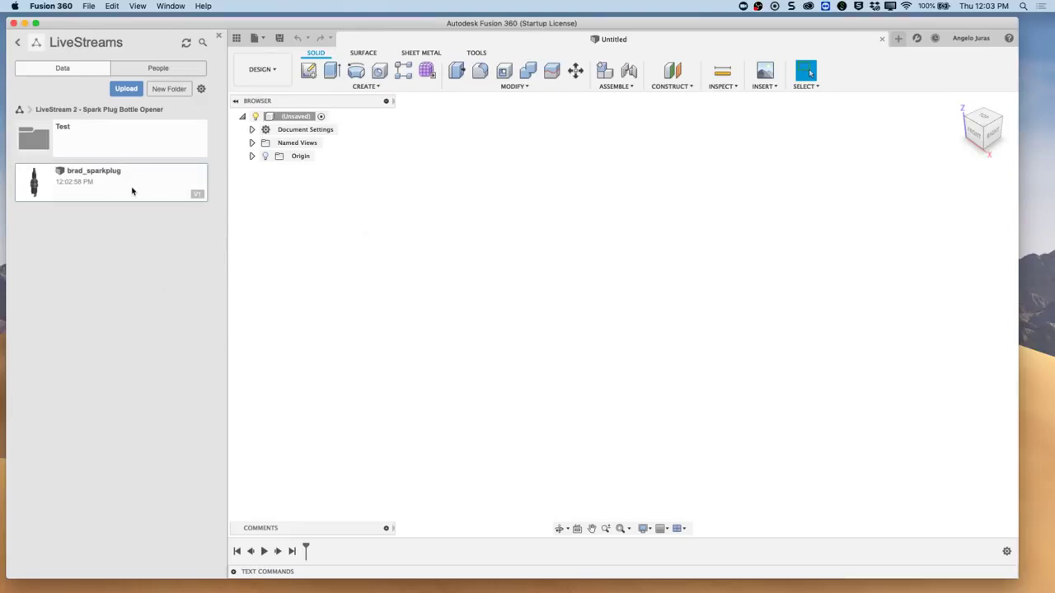
right_click(132, 191)
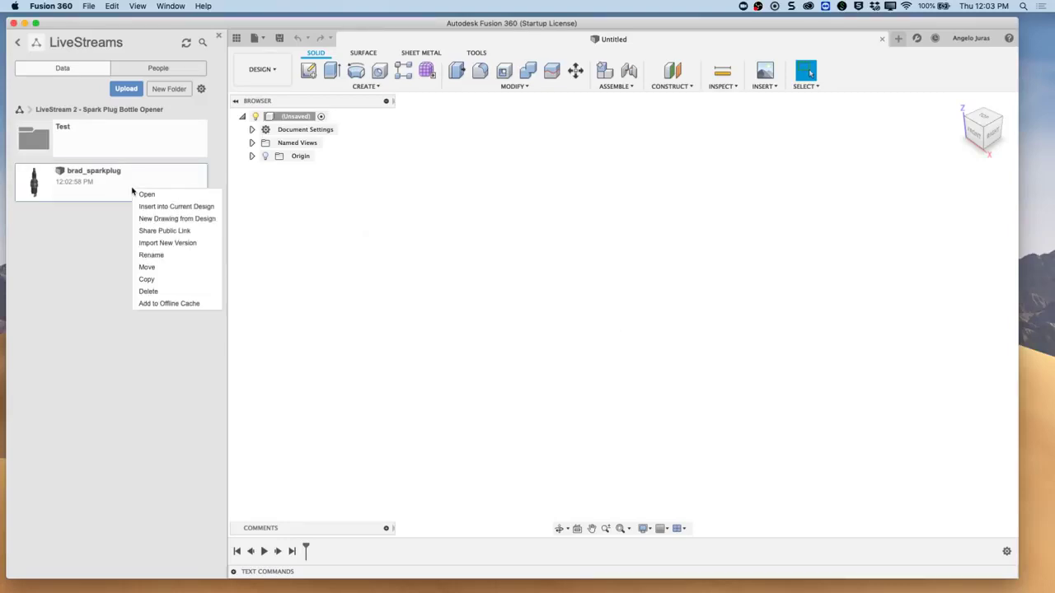
click(169, 290)
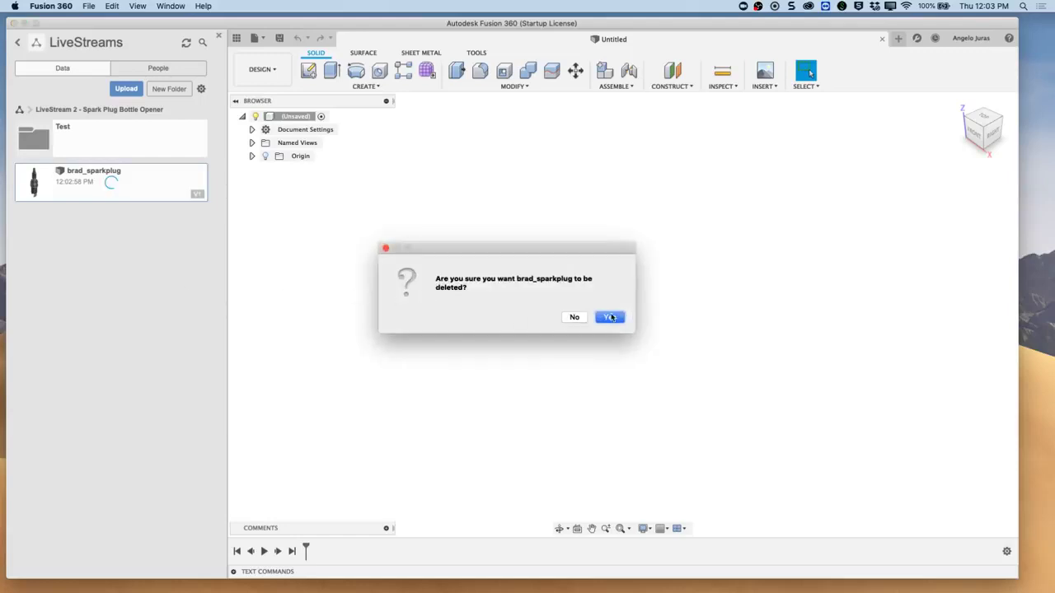
click(612, 318)
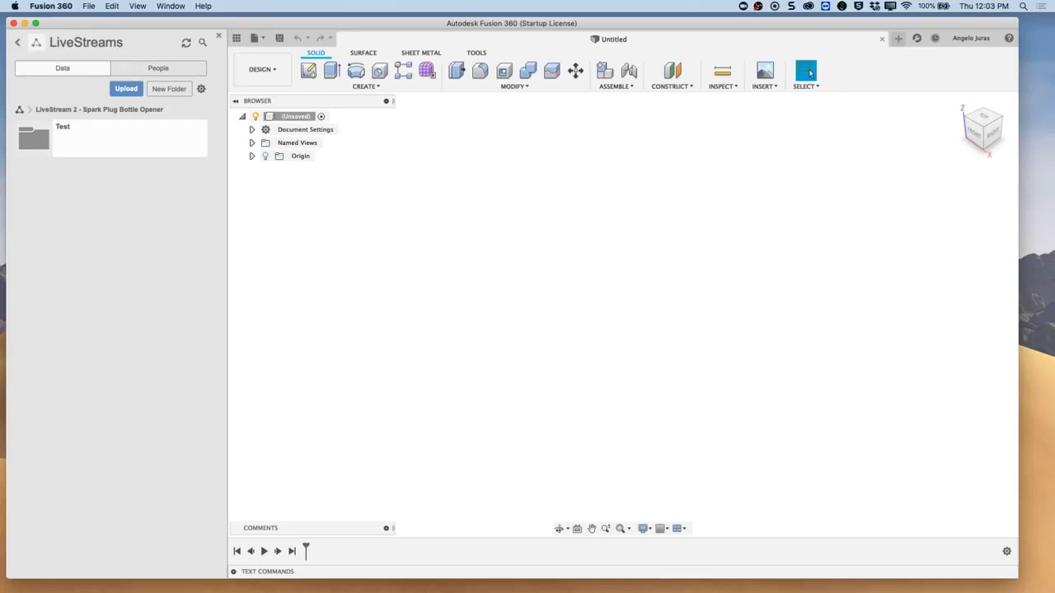
Switch to Outlook and download brad_sparkplug Drawing.f3z from the Fusion Team email.
drag(222, 577, 358, 97)
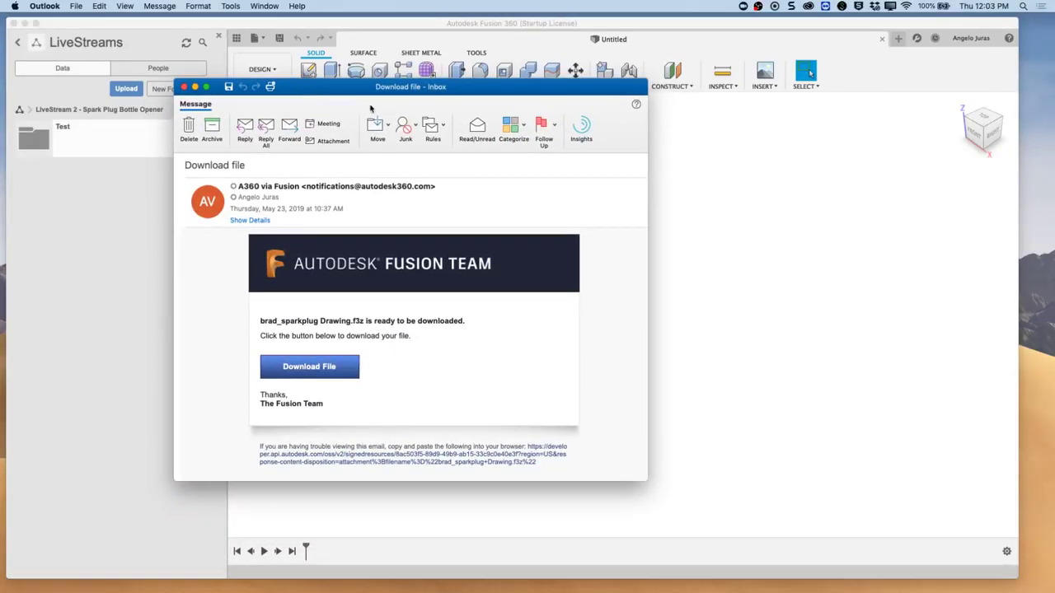
click(309, 371)
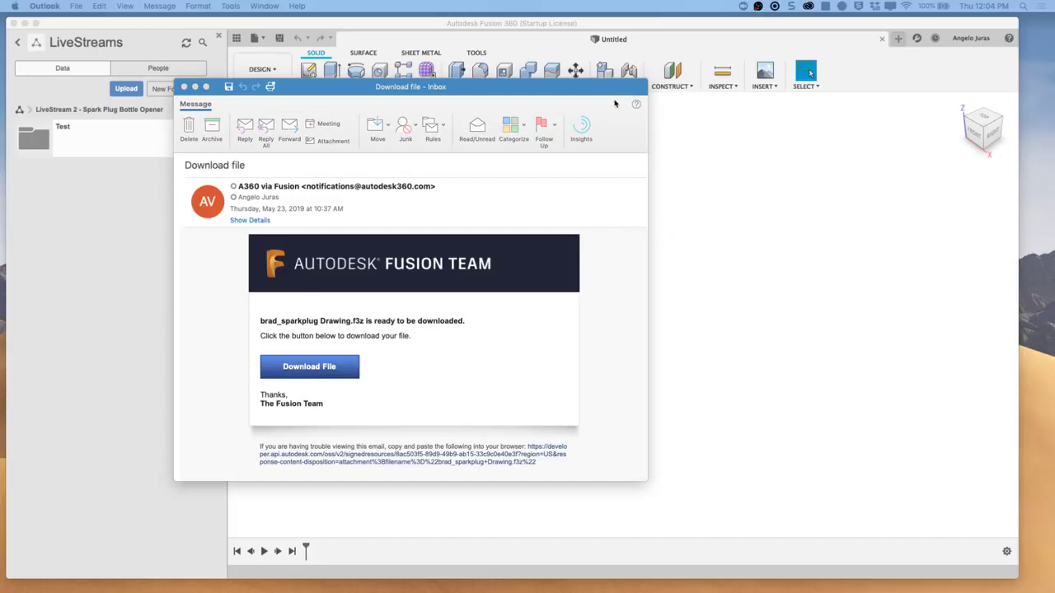
key(super+m)
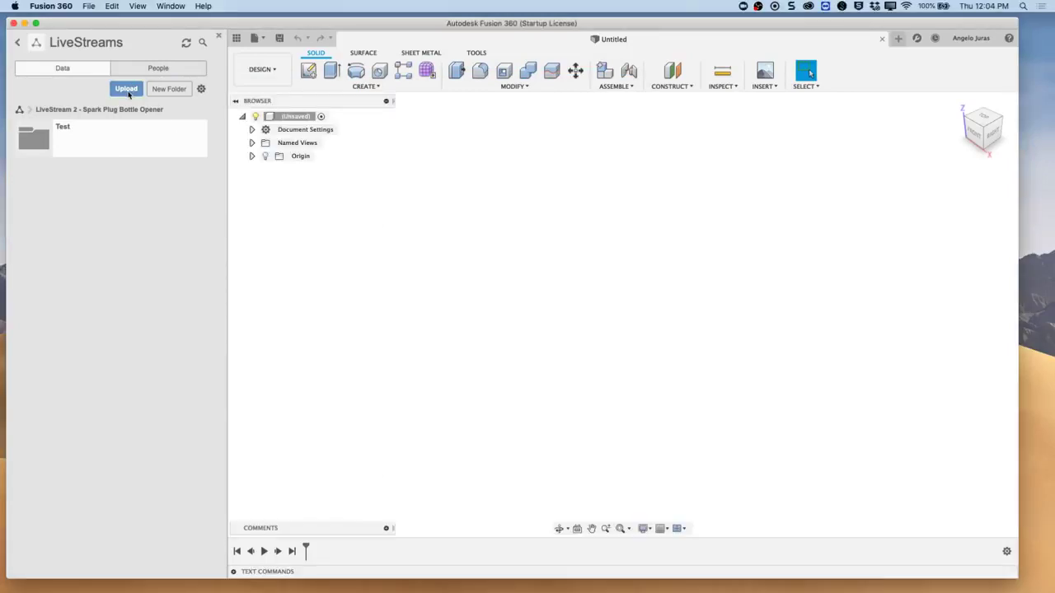
In Fusion 360, upload brad_sparkplug Drawing (1).f3z from Downloads to the LiveStream 2 - Spark Plug Bottle Opener folder and dismiss the job status.
click(126, 89)
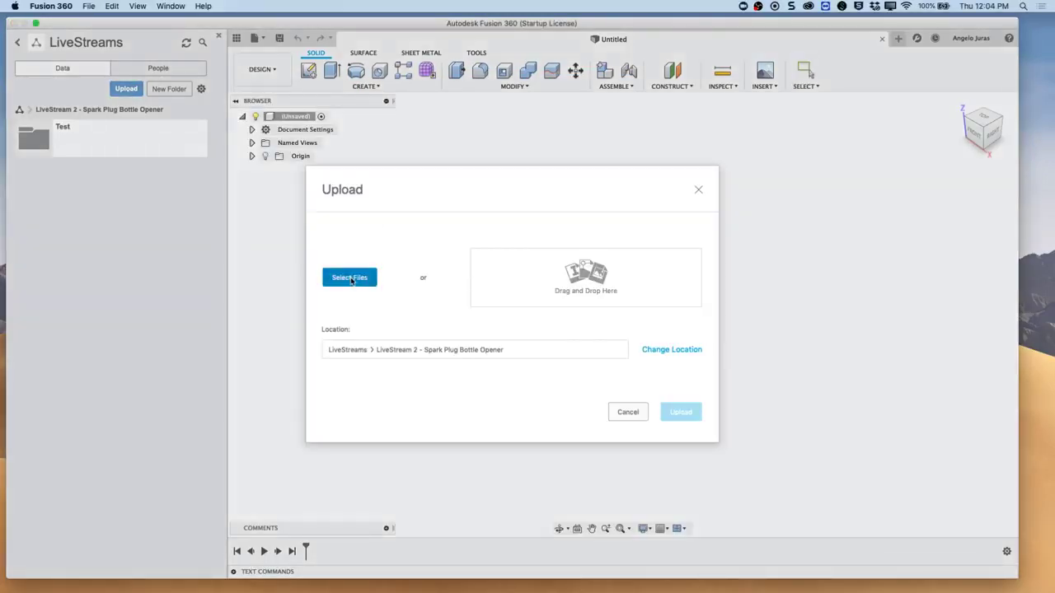
click(375, 278)
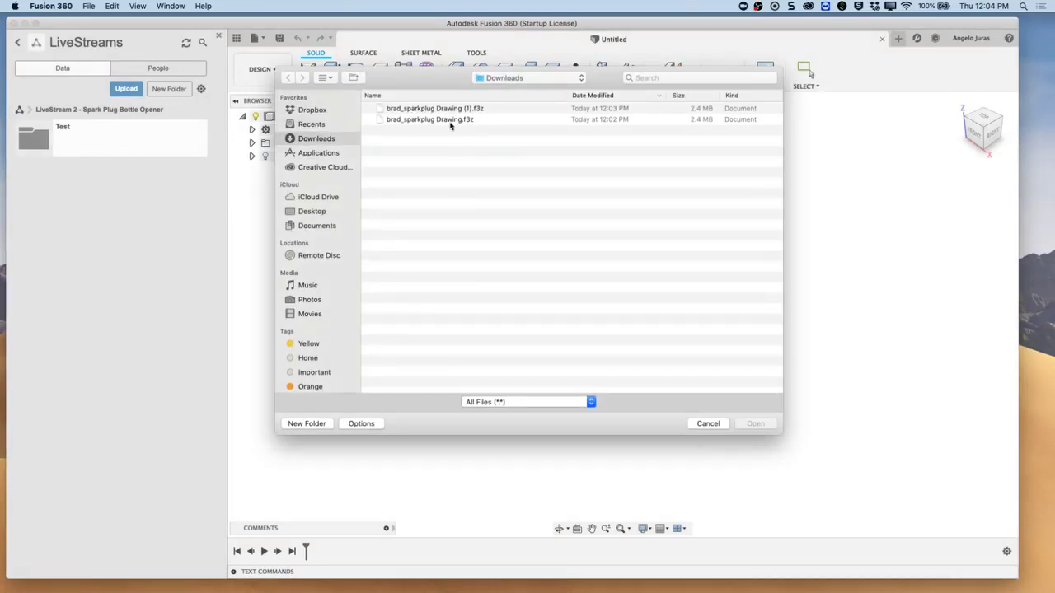
click(464, 110)
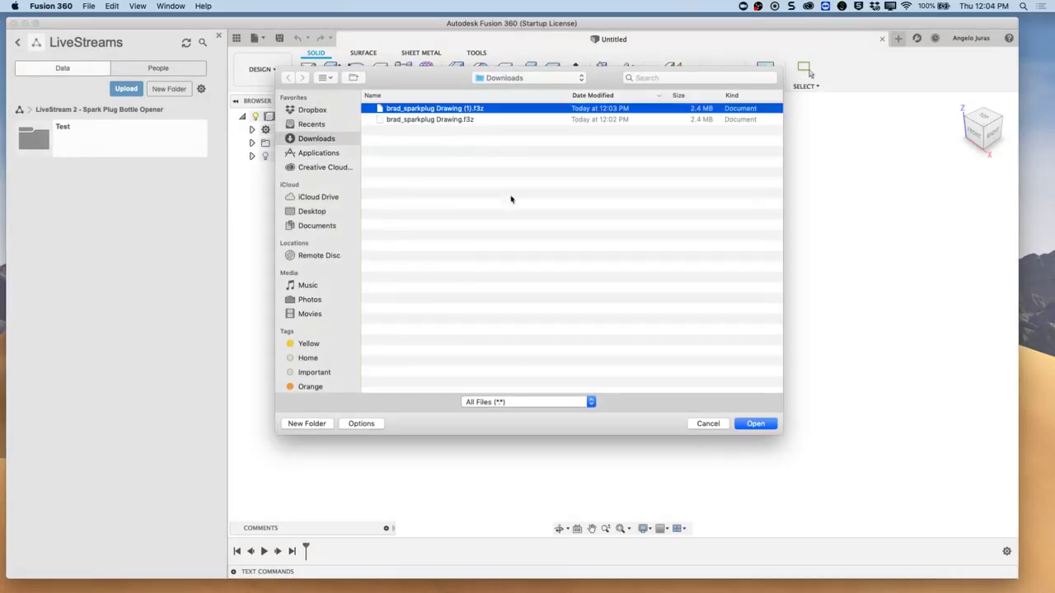
click(755, 424)
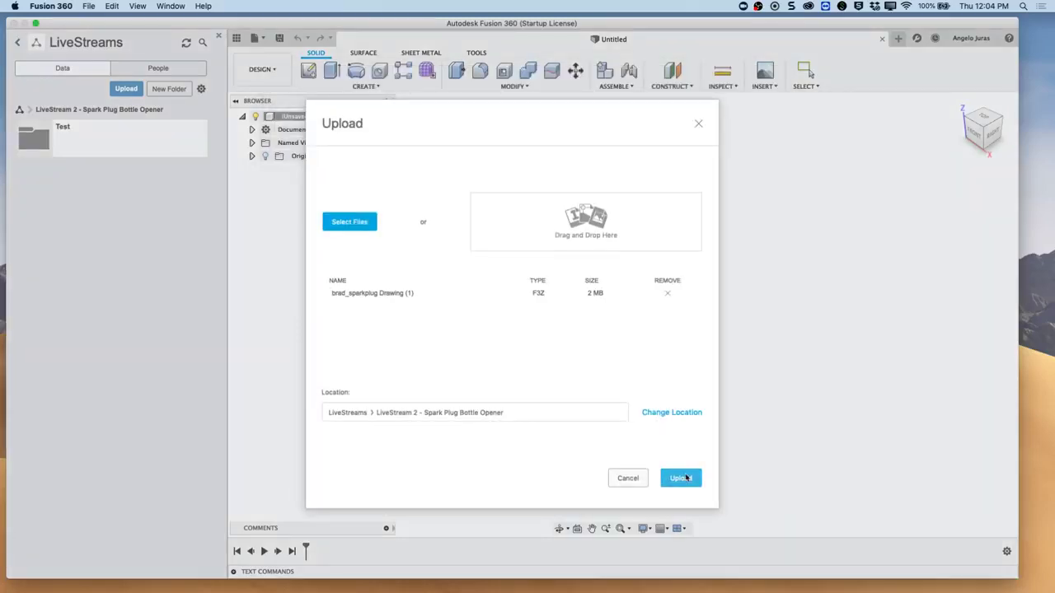
click(686, 478)
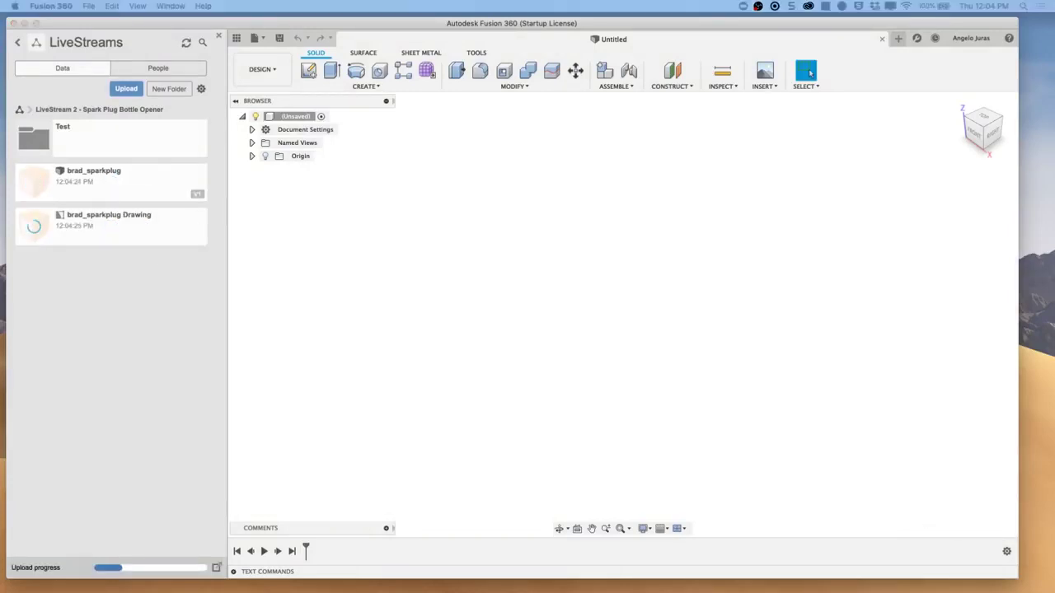
drag(592, 334, 519, 140)
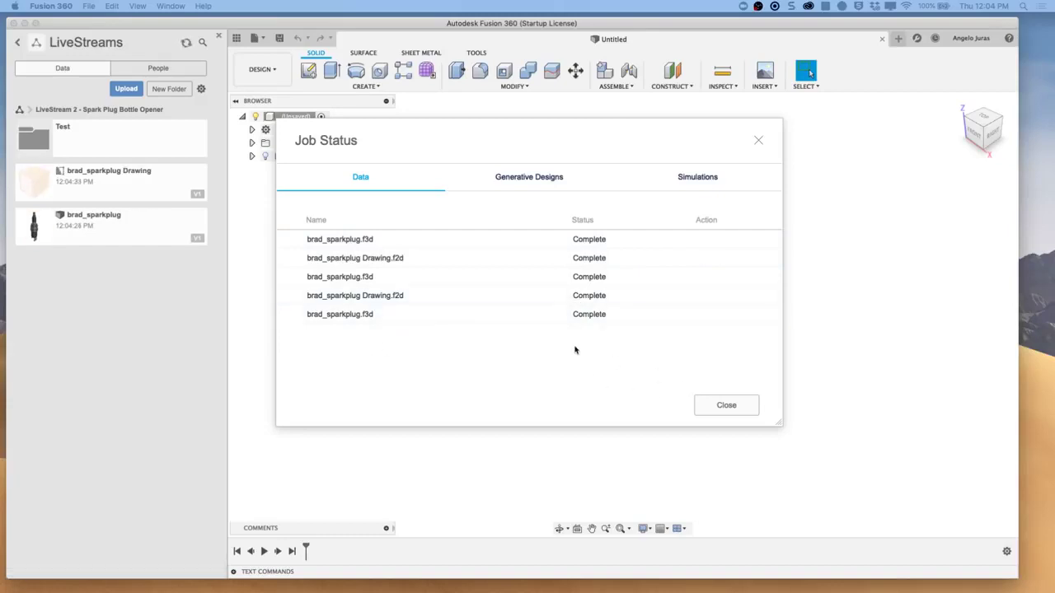
click(726, 405)
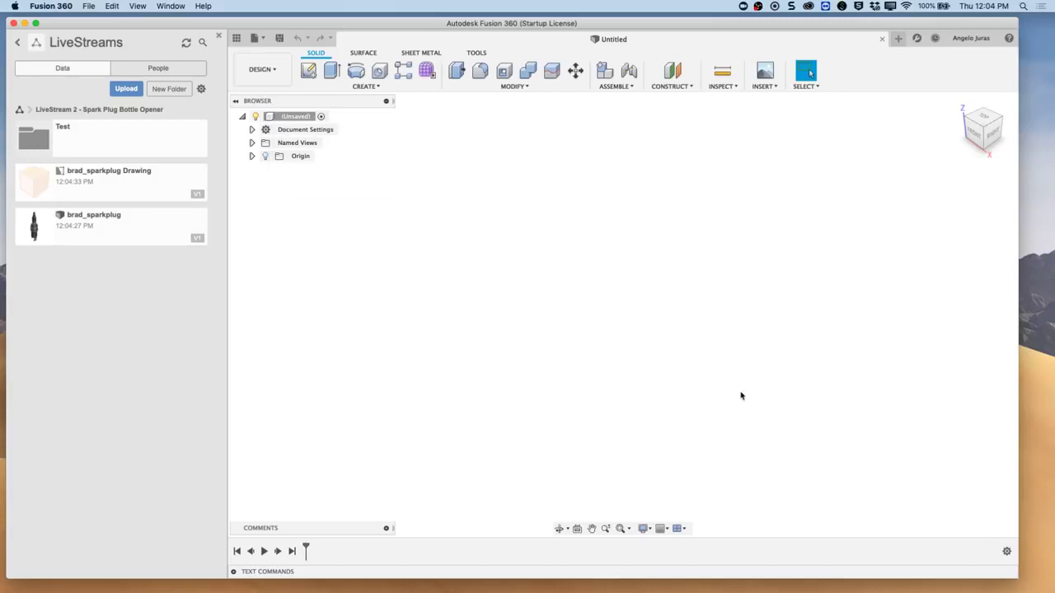
Open the uploaded brad_sparkplug Drawing and the brad_sparkplug design.
double_click(94, 188)
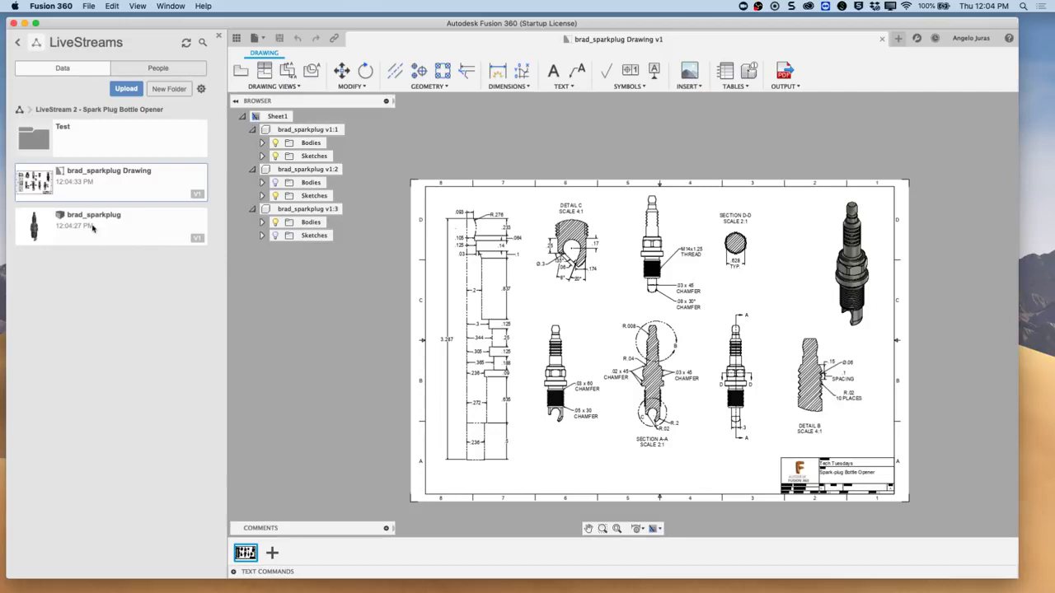
double_click(93, 228)
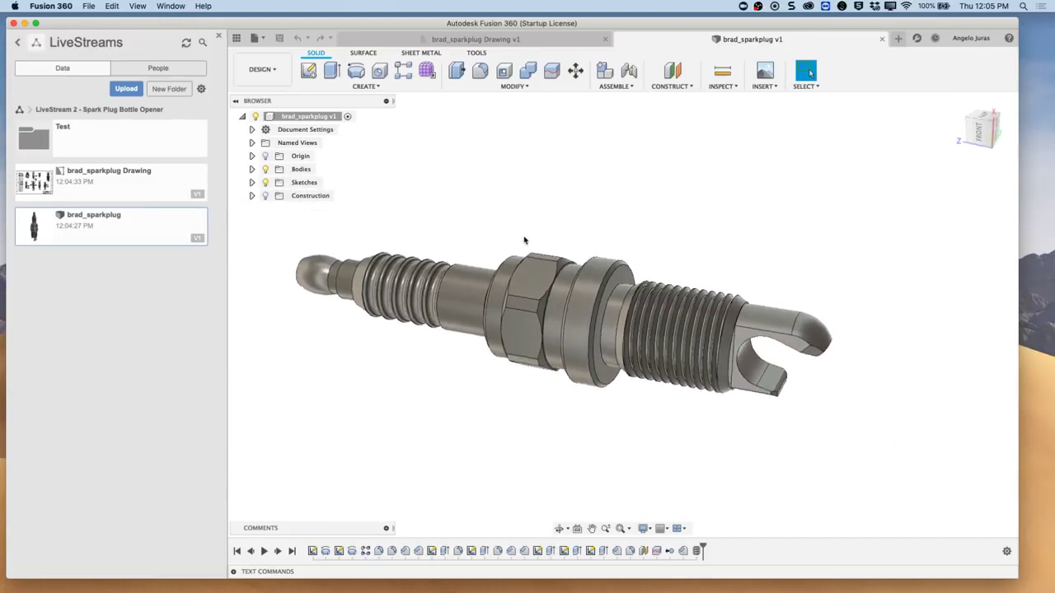
Examine the spark plug bottle opener model from several sides, including its ribs, hex section, thread and hooked opener end.
scroll(413, 313, up, 4)
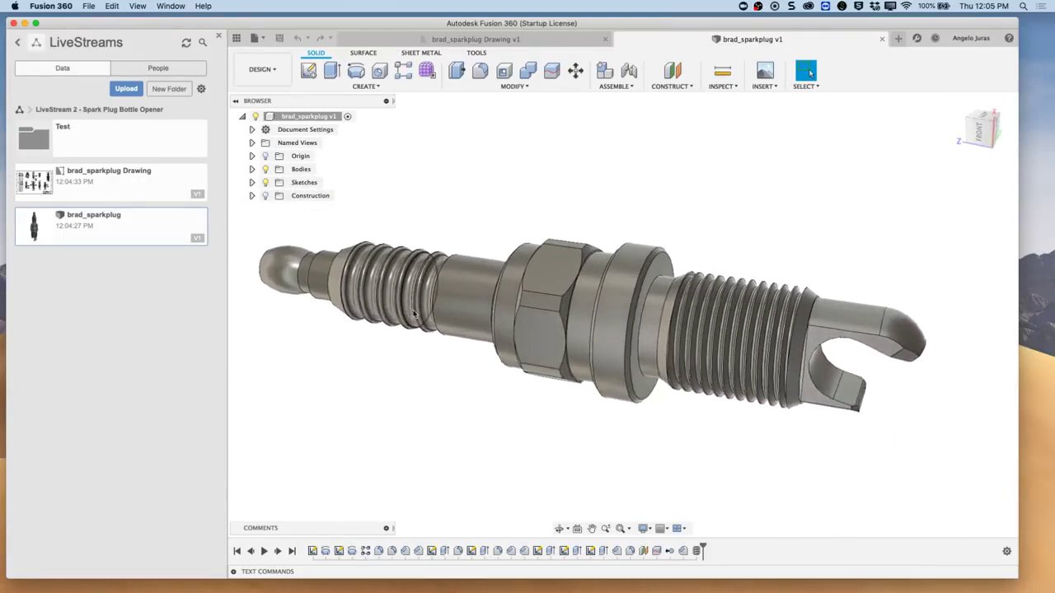
shift+scroll(414, 313, left, 5)
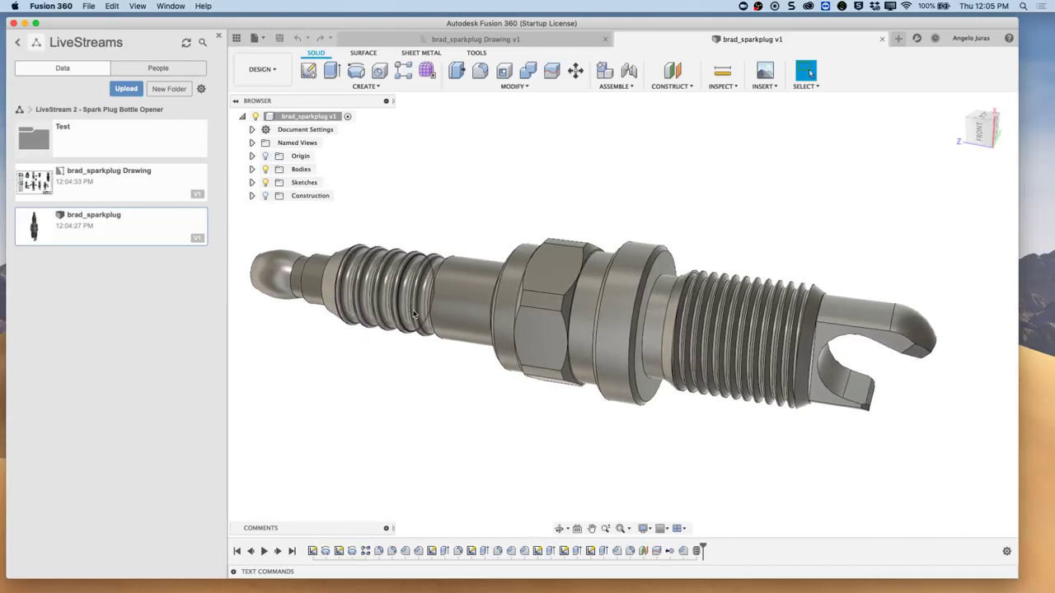
shift+scroll(414, 313, right, 5)
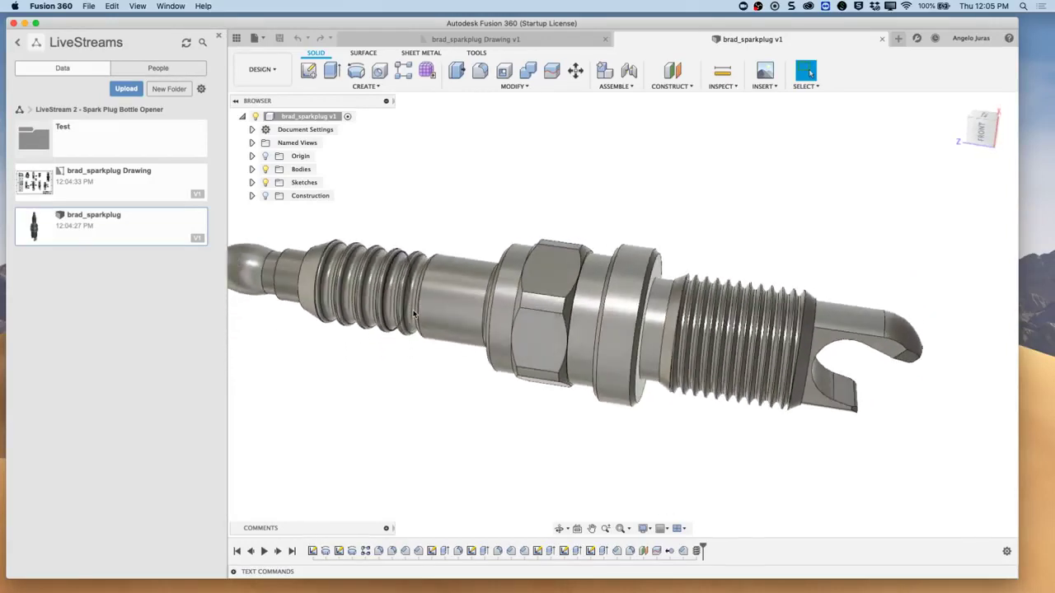
scroll(462, 307, down, 4)
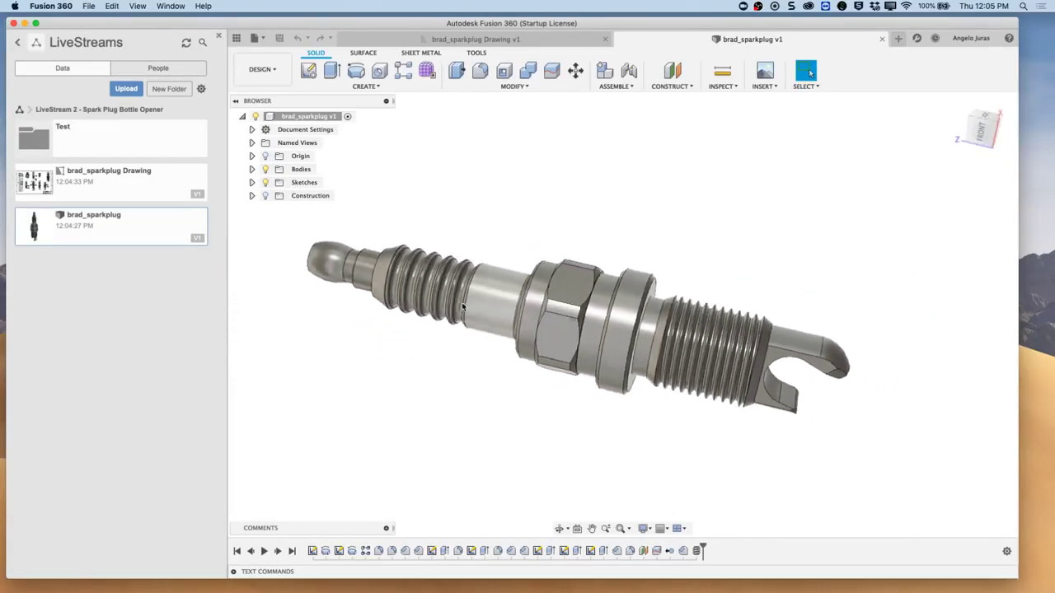
scroll(462, 308, down, 1)
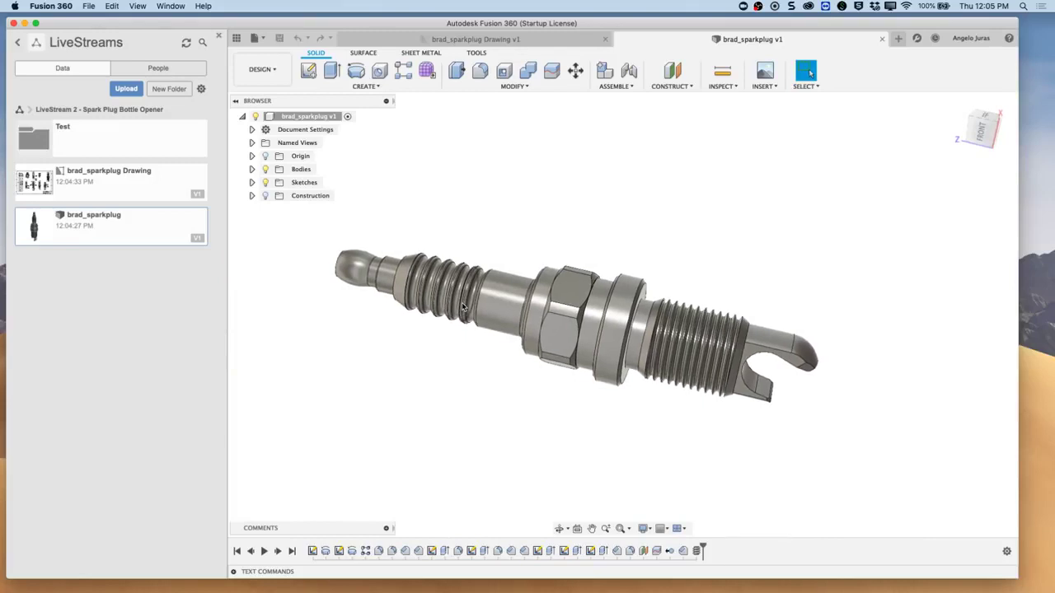
shift+scroll(463, 308, right, 10)
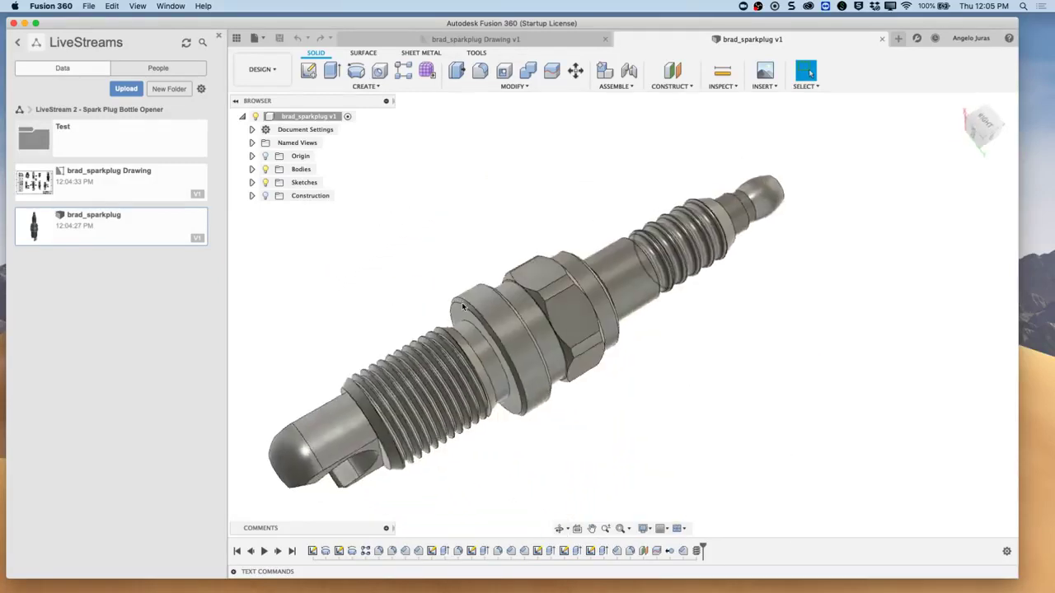
shift+scroll(462, 306, left, 10)
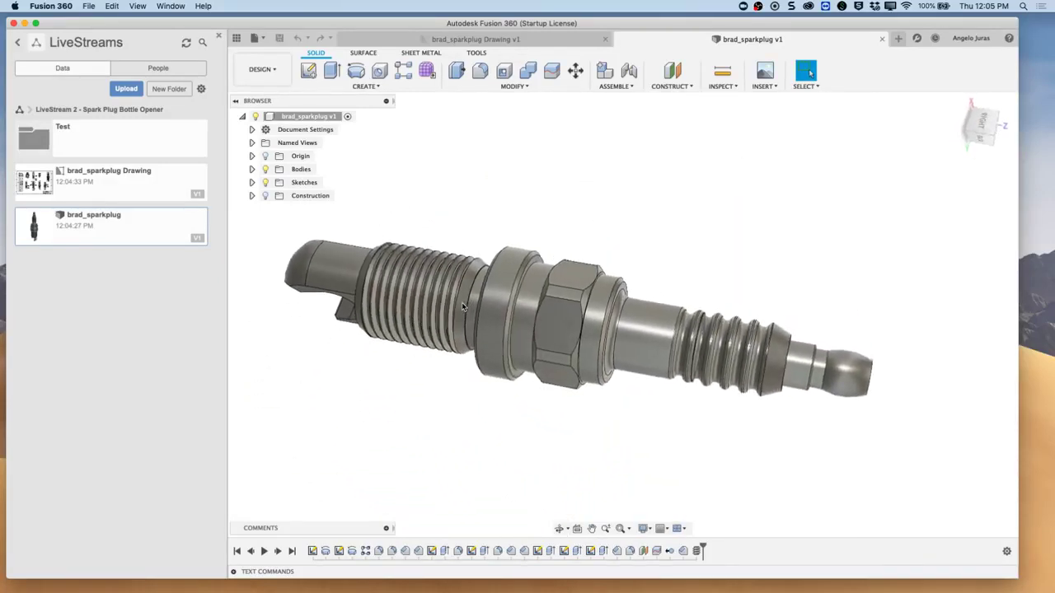
shift+scroll(462, 307, left, 2)
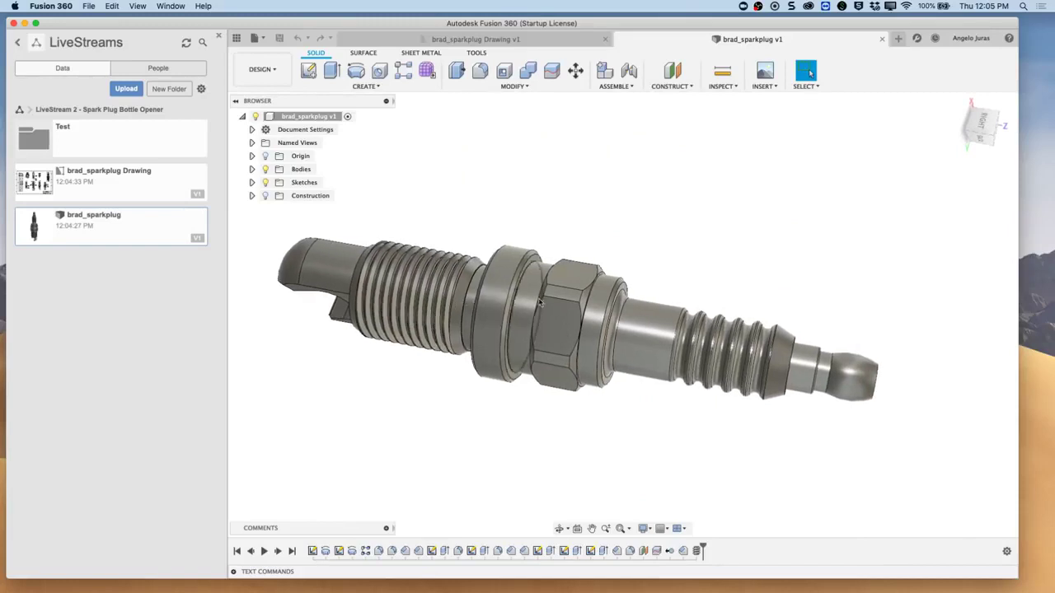
shift+scroll(642, 251, right, 10)
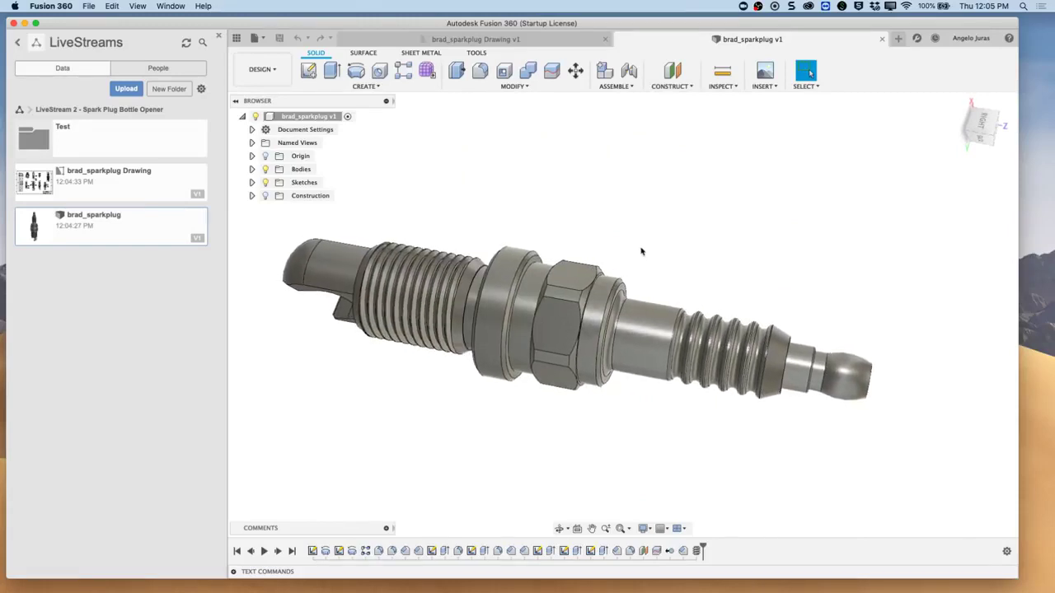
shift+scroll(642, 251, right, 2)
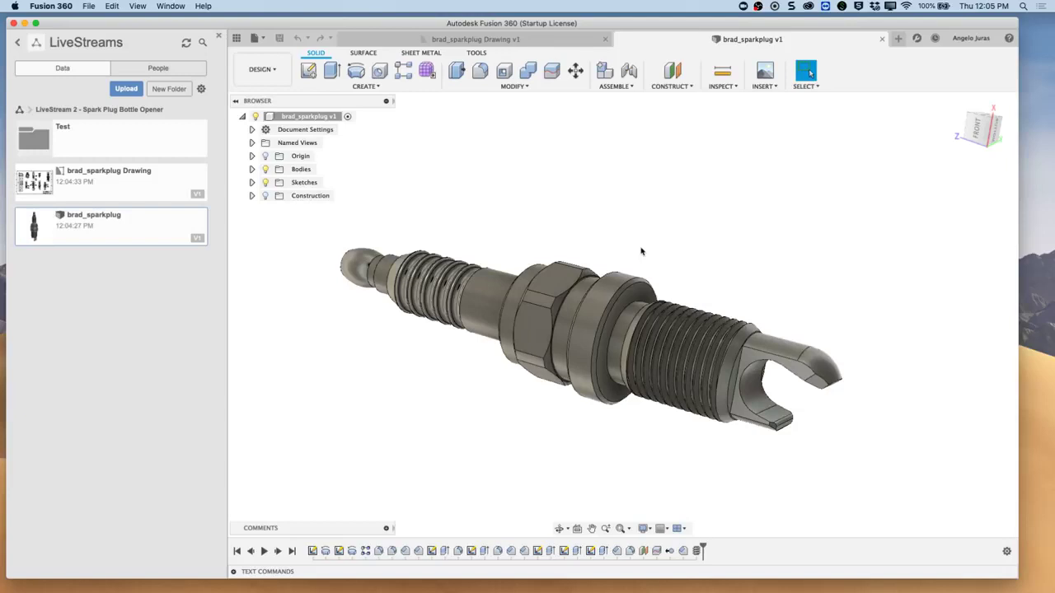
shift+scroll(645, 273, down, 3)
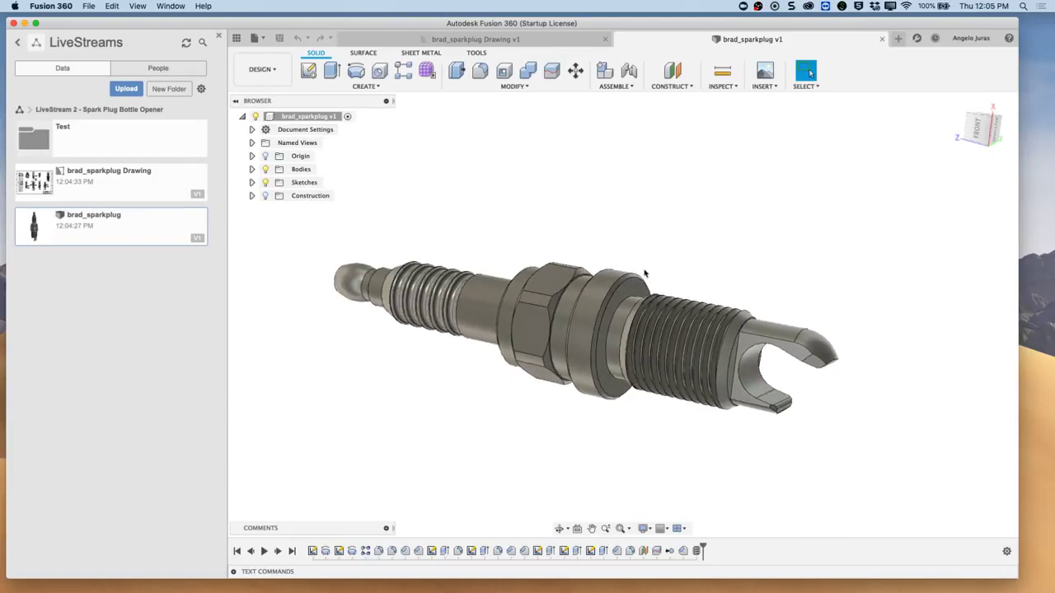
shift+scroll(645, 272, up, 4)
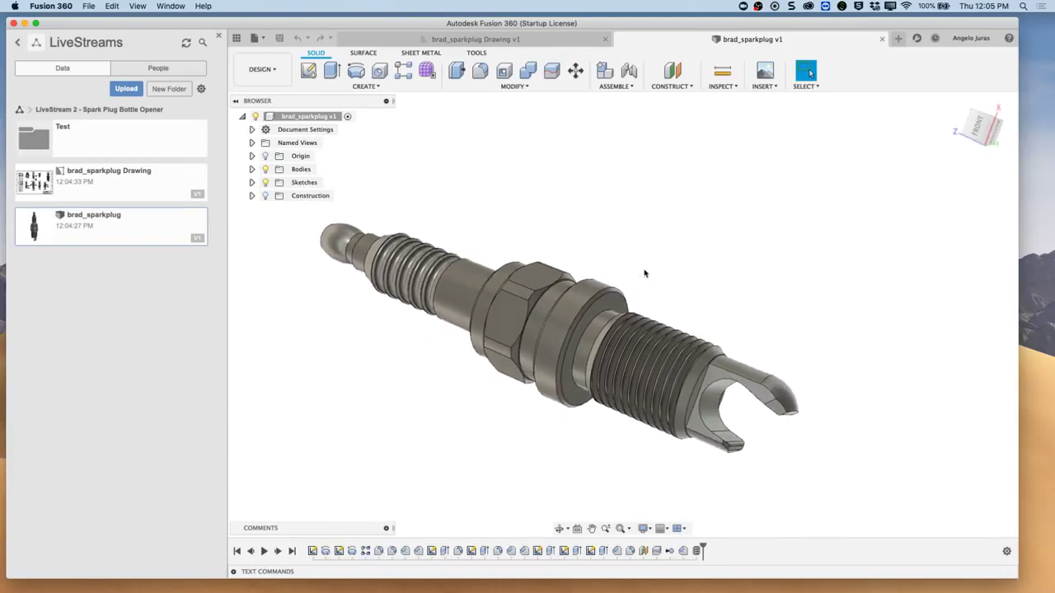
scroll(735, 359, down, 2)
shift+scroll(735, 358, down, 4)
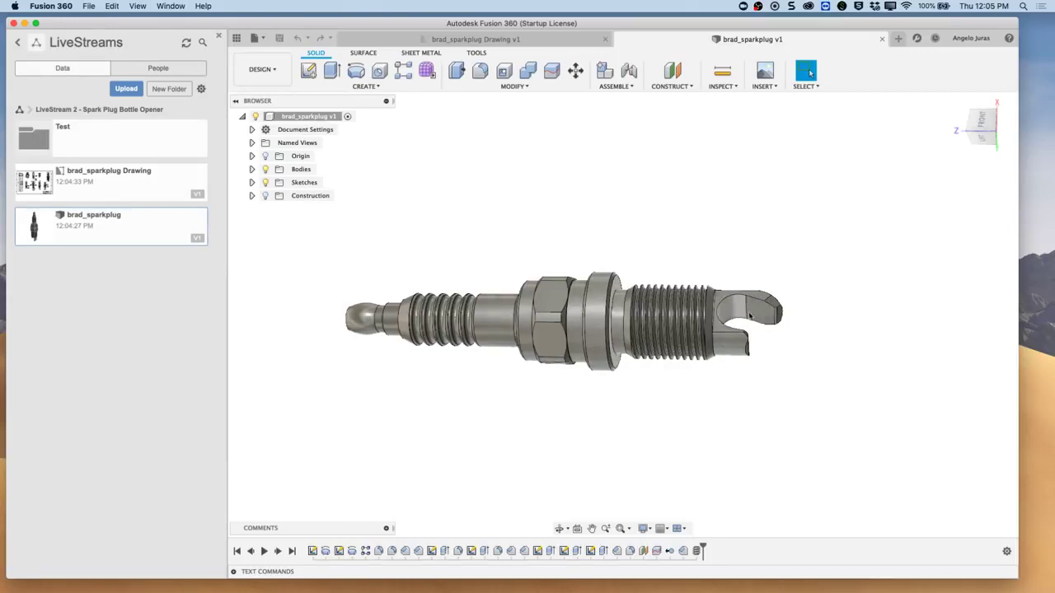
Examine the spark plug model from both ends, including the ball tip, the hook cutout and the threaded section beside the collar.
shift+middle_drag(750, 315, 788, 297)
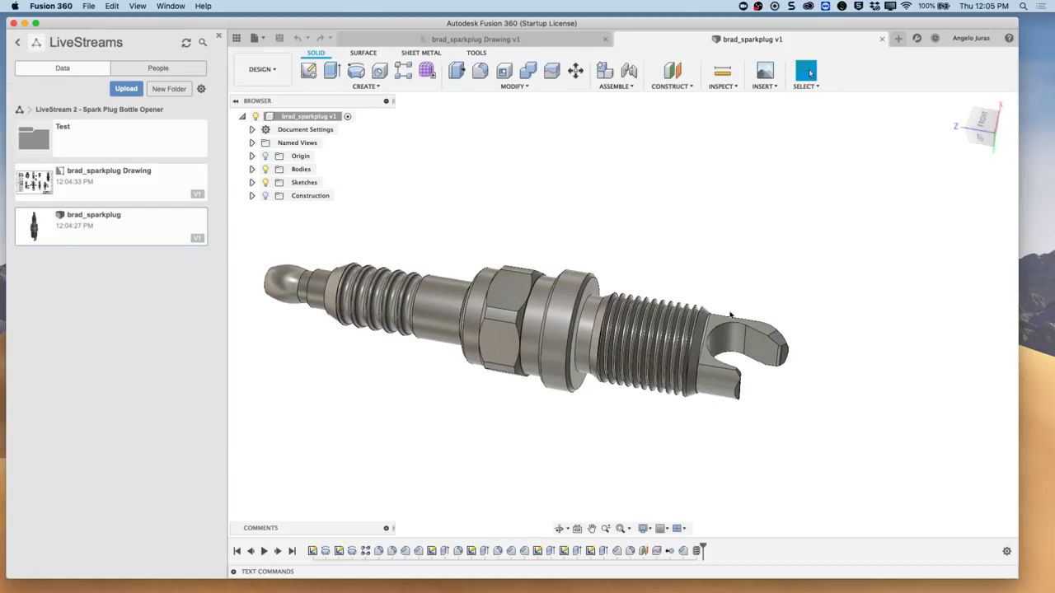
shift+middle_drag(746, 316, 747, 319)
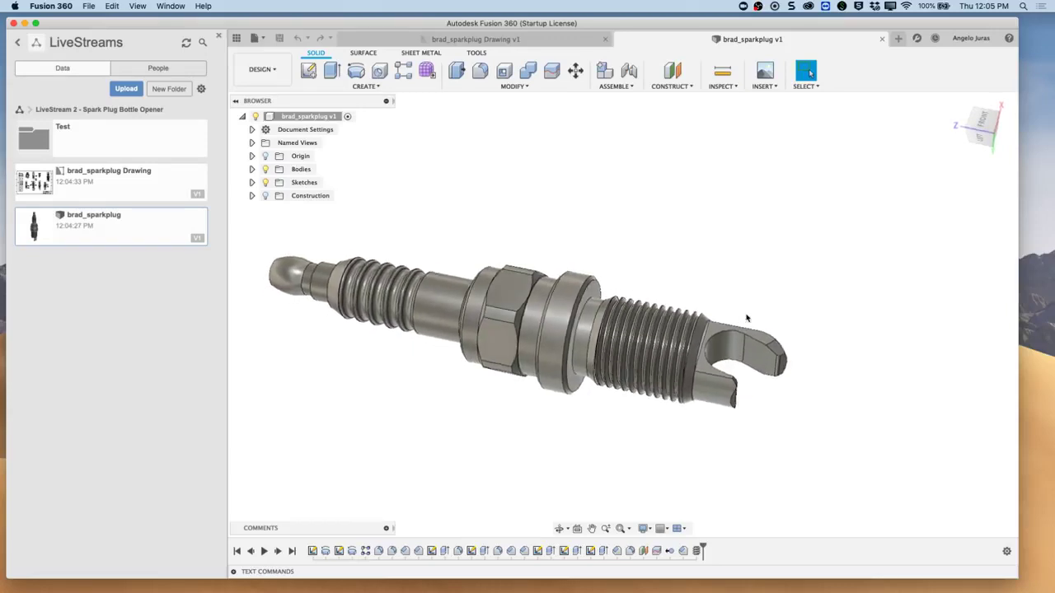
shift+scroll(746, 318, right, 10)
scroll(747, 319, right, 3)
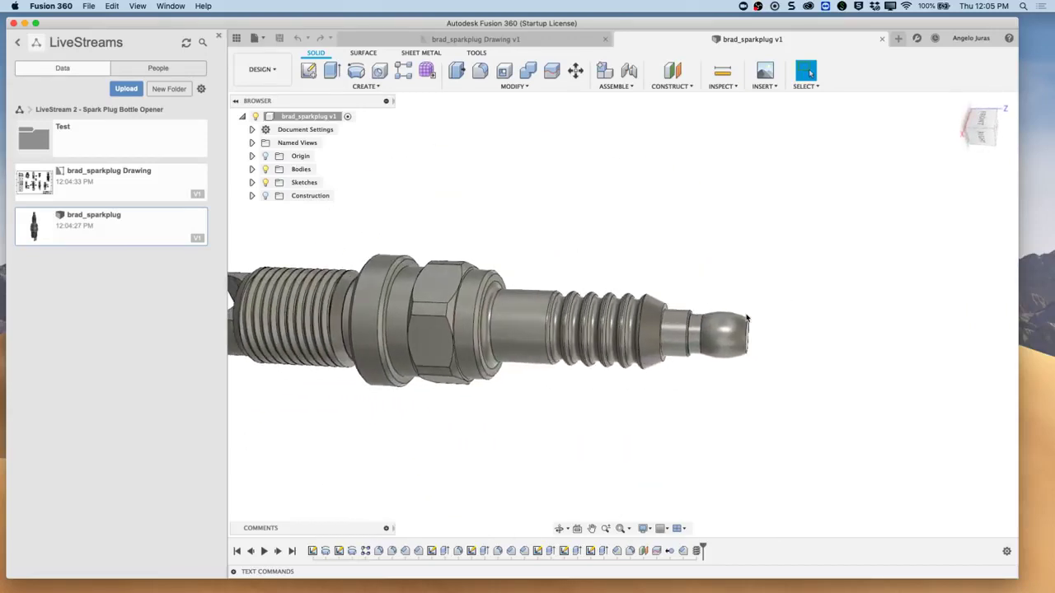
shift+scroll(747, 318, down, 3)
scroll(747, 318, down, 3)
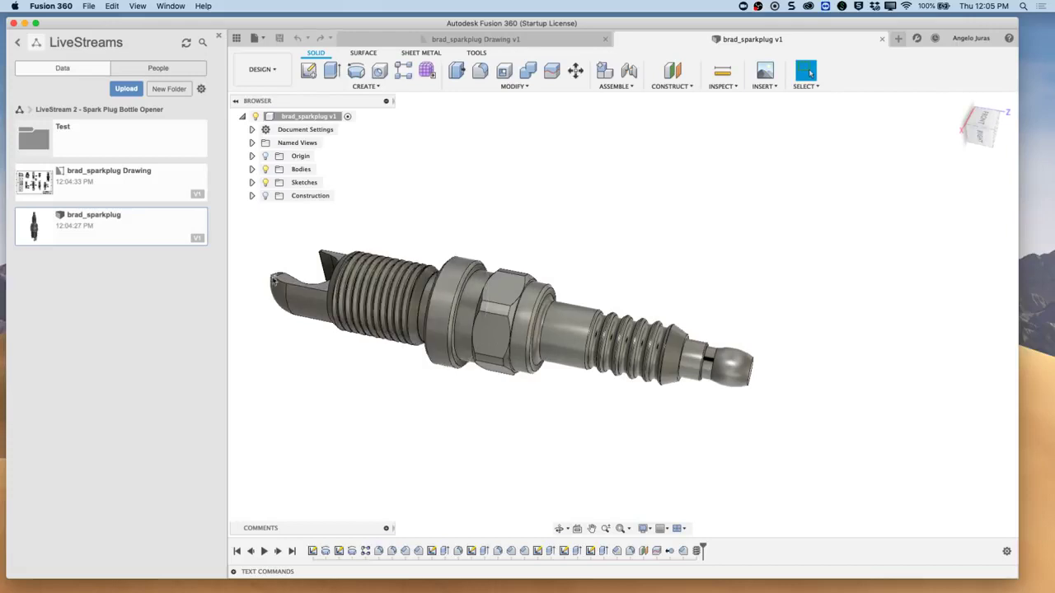
shift+middle_drag(292, 288, 727, 252)
scroll(728, 252, up, 4)
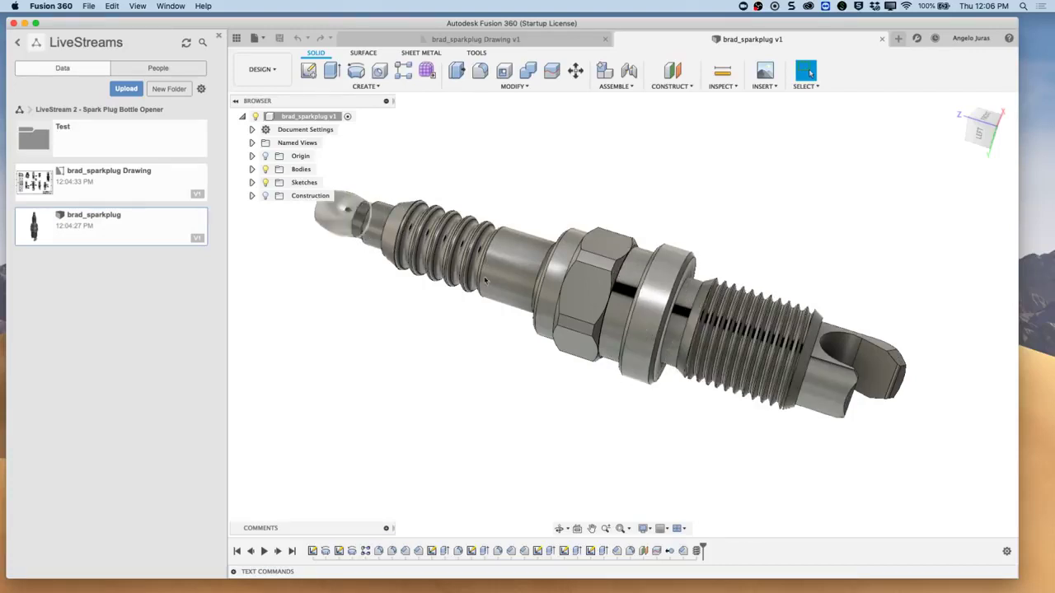
scroll(556, 309, down, 2)
shift+middle_drag(555, 309, 467, 279)
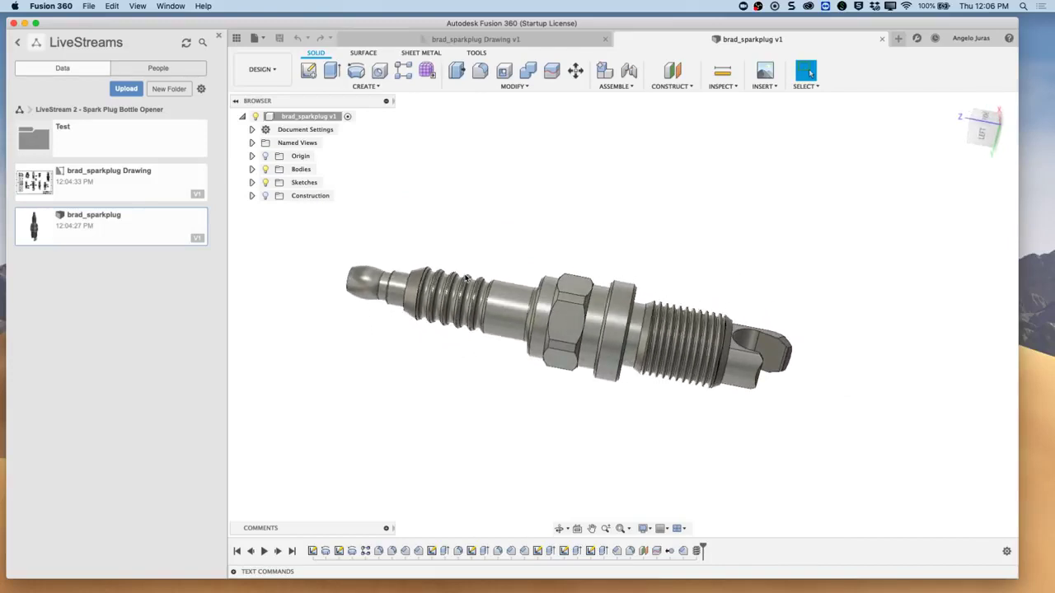
shift+middle_drag(631, 406, 617, 412)
scroll(620, 411, up, 5)
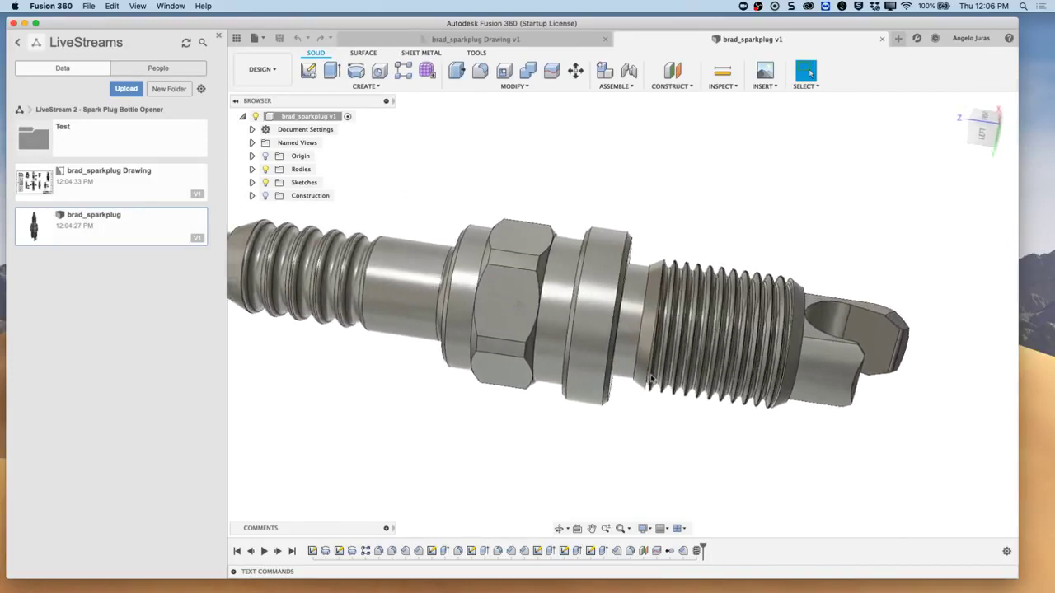
shift+middle_drag(651, 377, 662, 350)
scroll(651, 348, down, 2)
scroll(662, 352, down, 4)
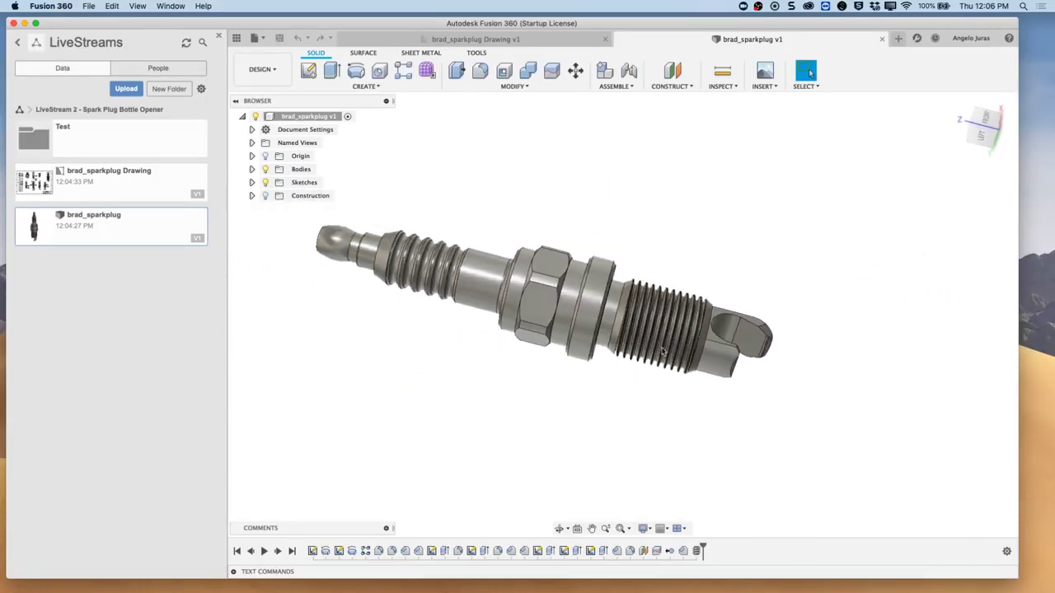
scroll(663, 352, up, 4)
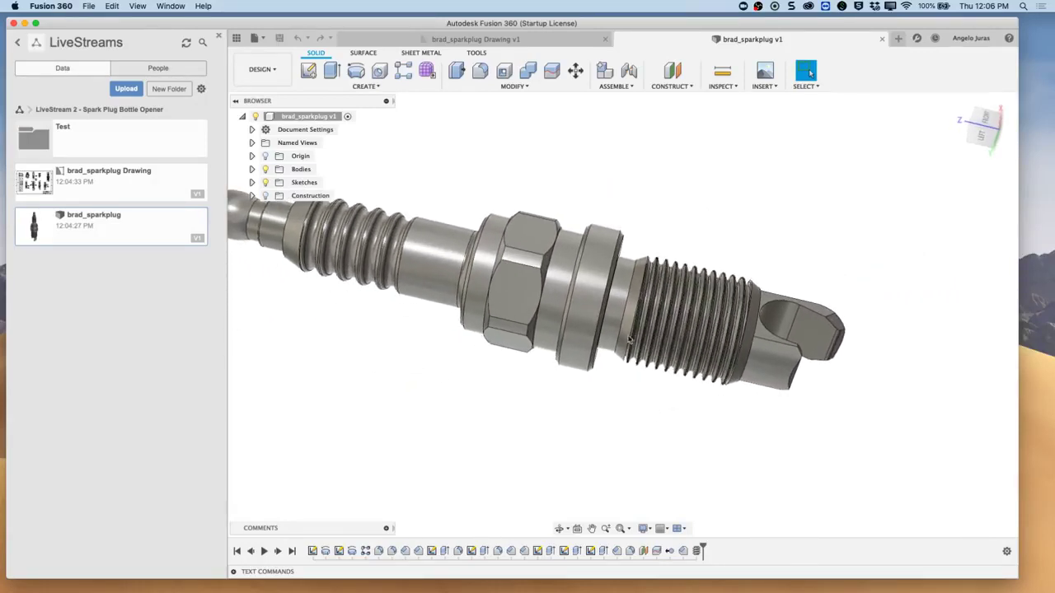
Reorder the timeline so the thread feature sits directly before Chamfer3, and inspect both ends of the threaded section.
click(633, 332)
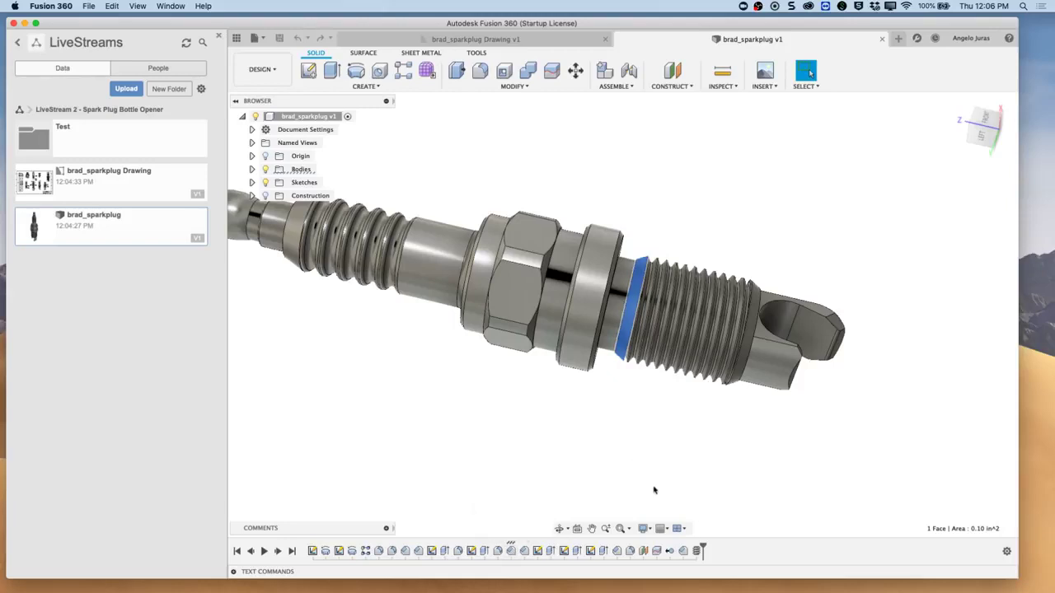
click(735, 371)
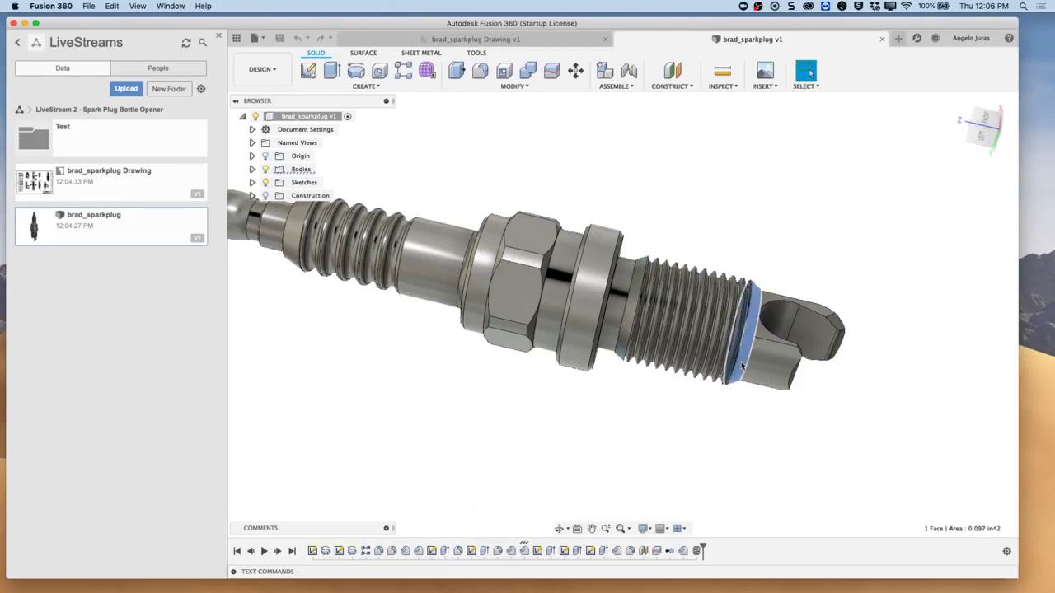
click(511, 552)
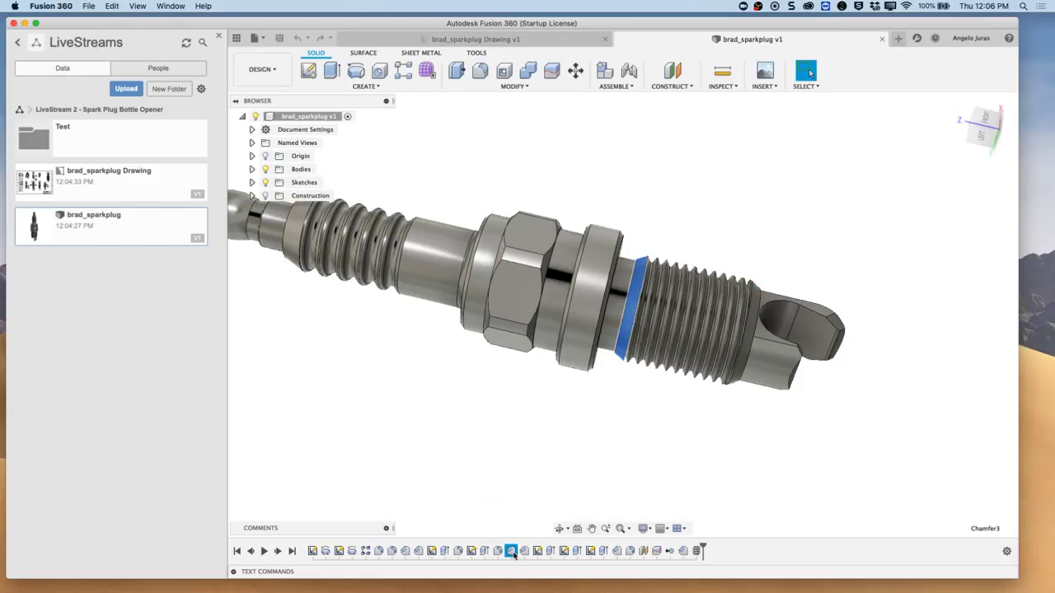
click(696, 551)
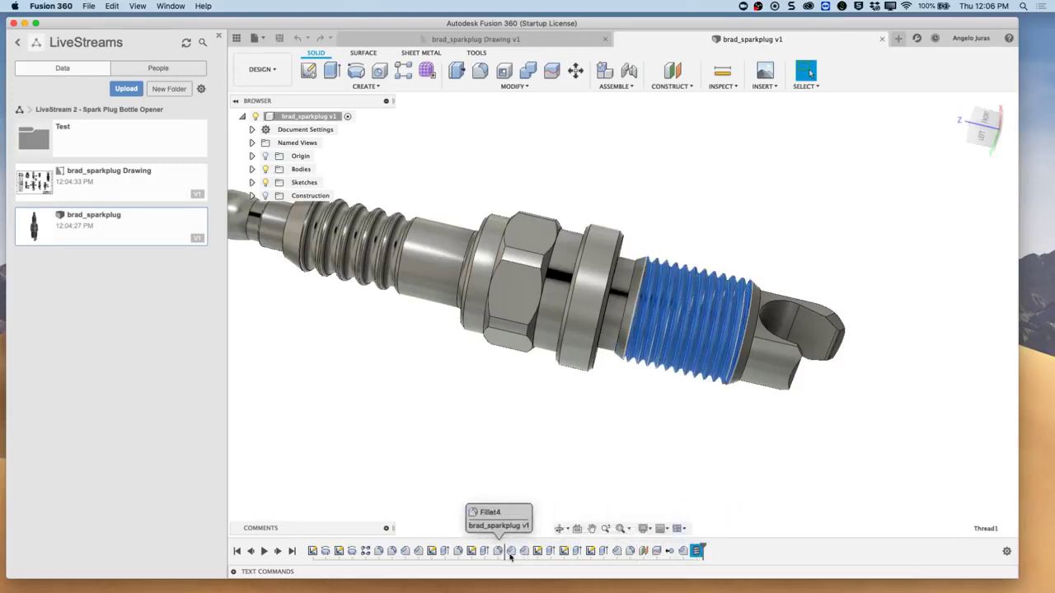
drag(508, 554, 507, 553)
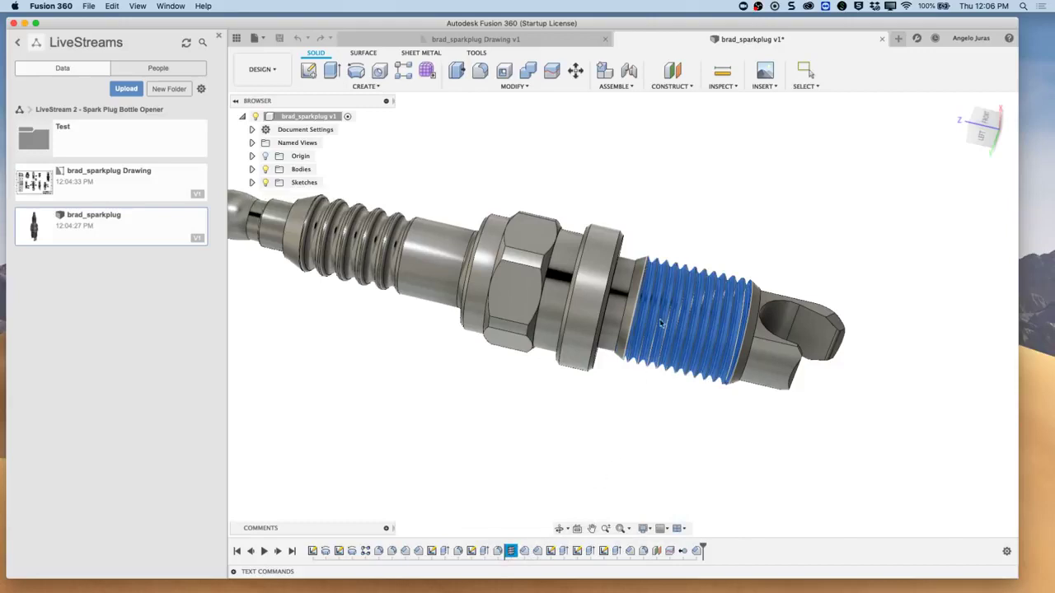
click(604, 429)
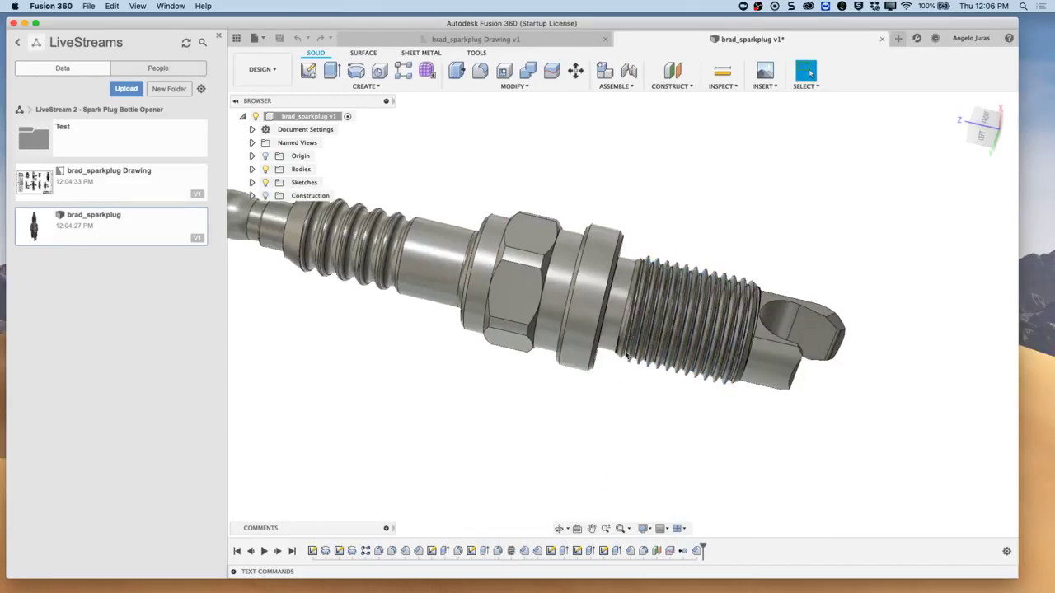
scroll(632, 372, up, 5)
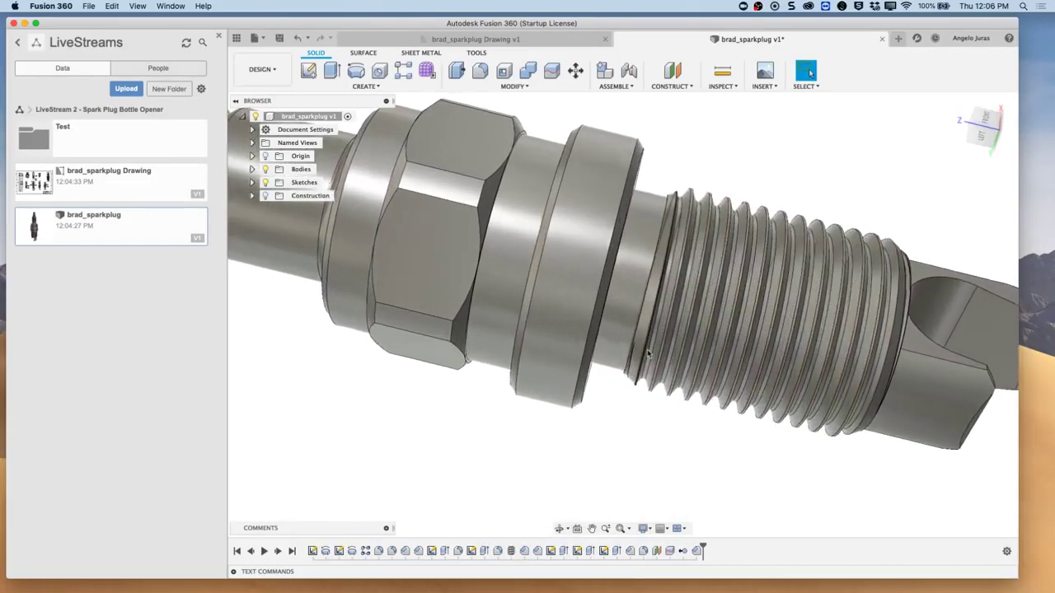
scroll(642, 359, down, 3)
scroll(647, 352, down, 4)
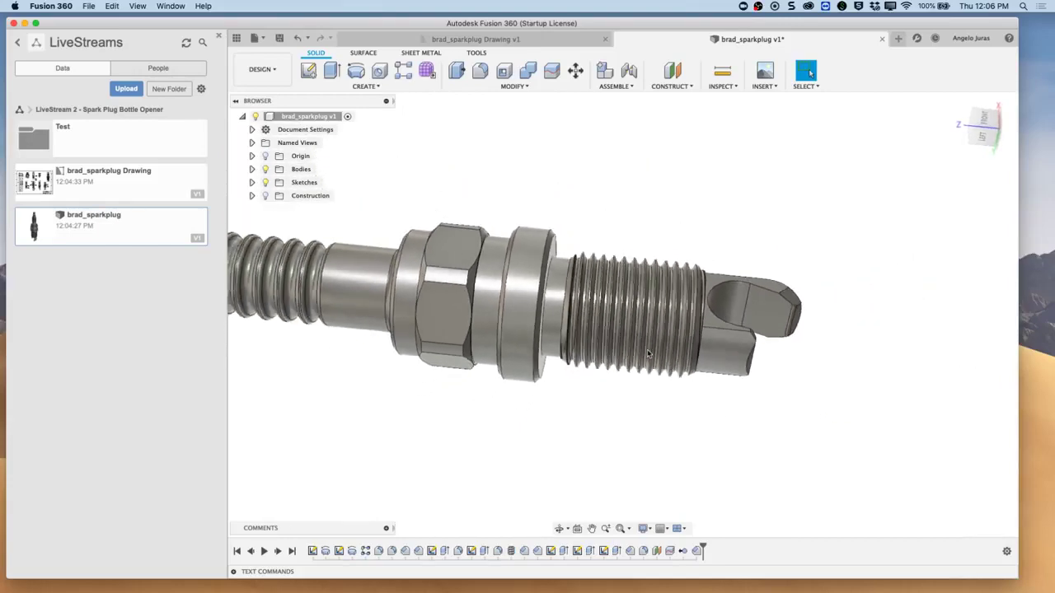
scroll(648, 353, up, 3)
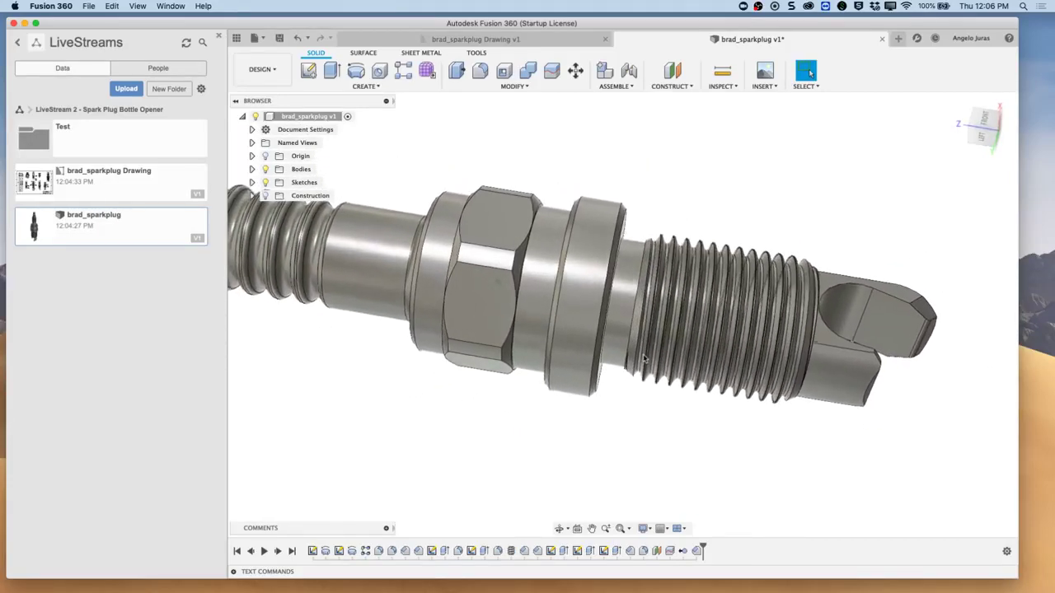
shift+middle_drag(647, 353, 679, 219)
scroll(656, 338, down, 3)
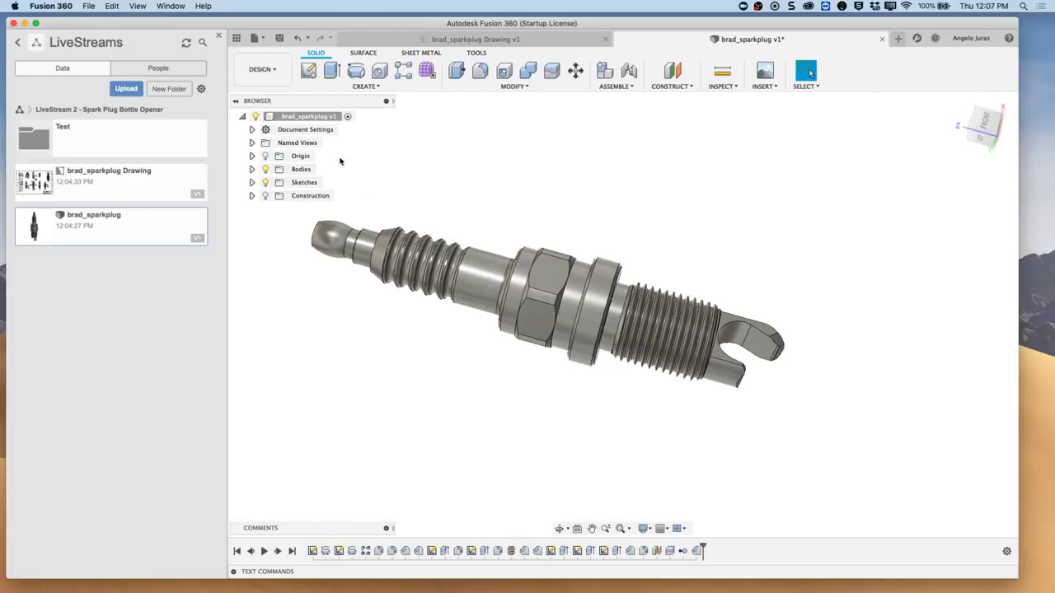
Switch to the Manufacture workspace and hide the project data listing.
click(276, 71)
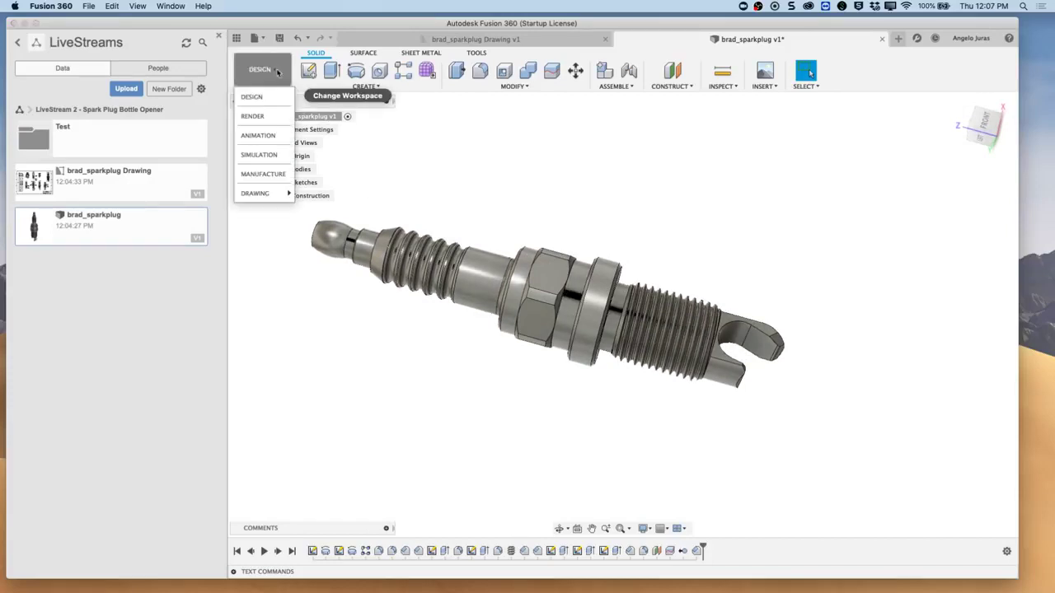
click(279, 175)
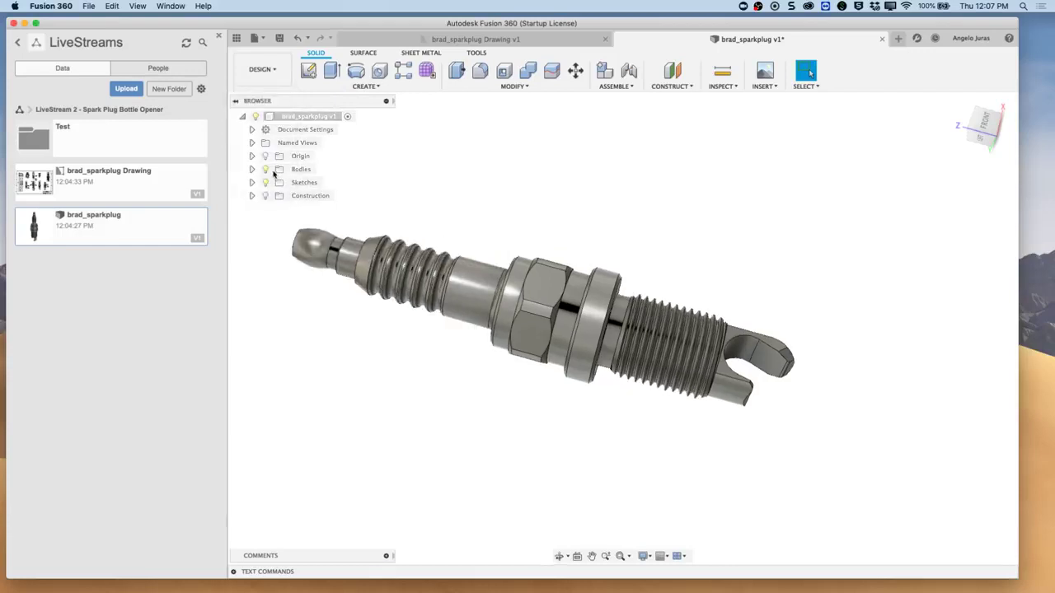
click(219, 38)
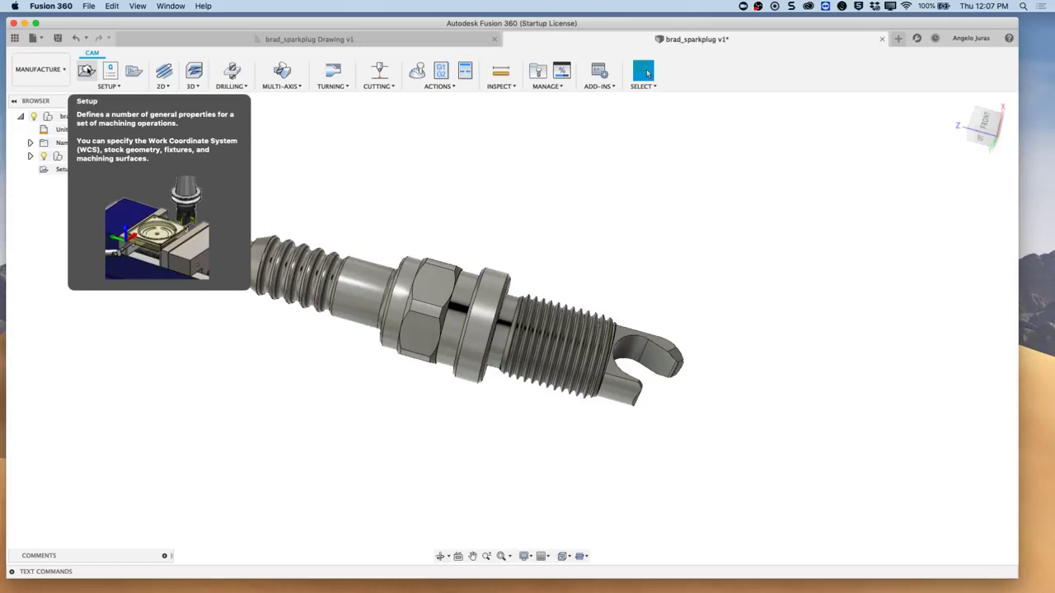
Create a new machining setup and set its operation type to Turning or mill/turn.
click(86, 71)
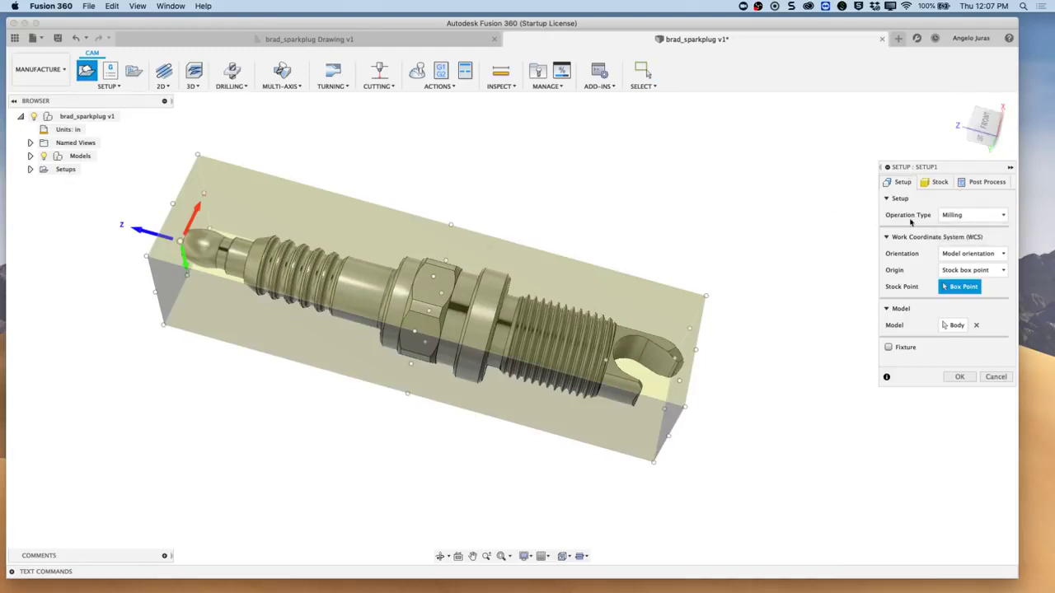
click(983, 216)
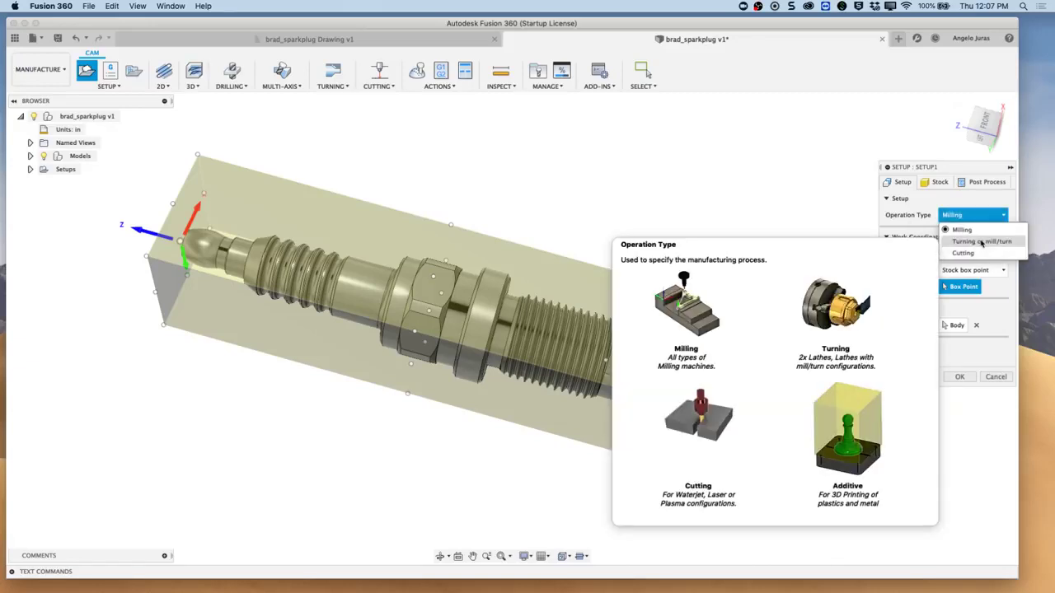
click(981, 242)
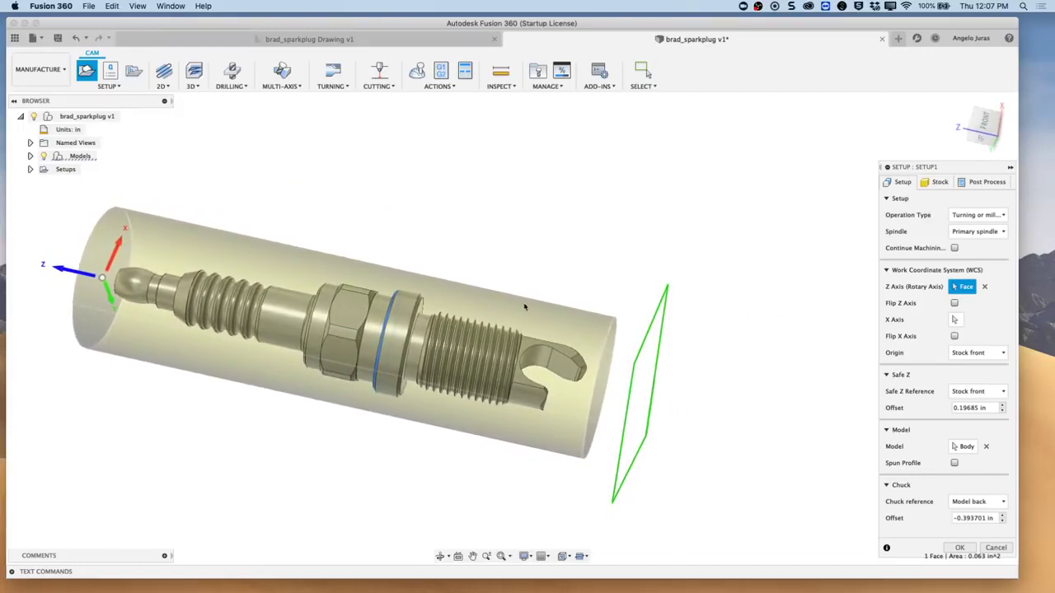
Check the work coordinate system orientation and flip the Z axis so it points out of the hooked opener end.
scroll(551, 296, down, 3)
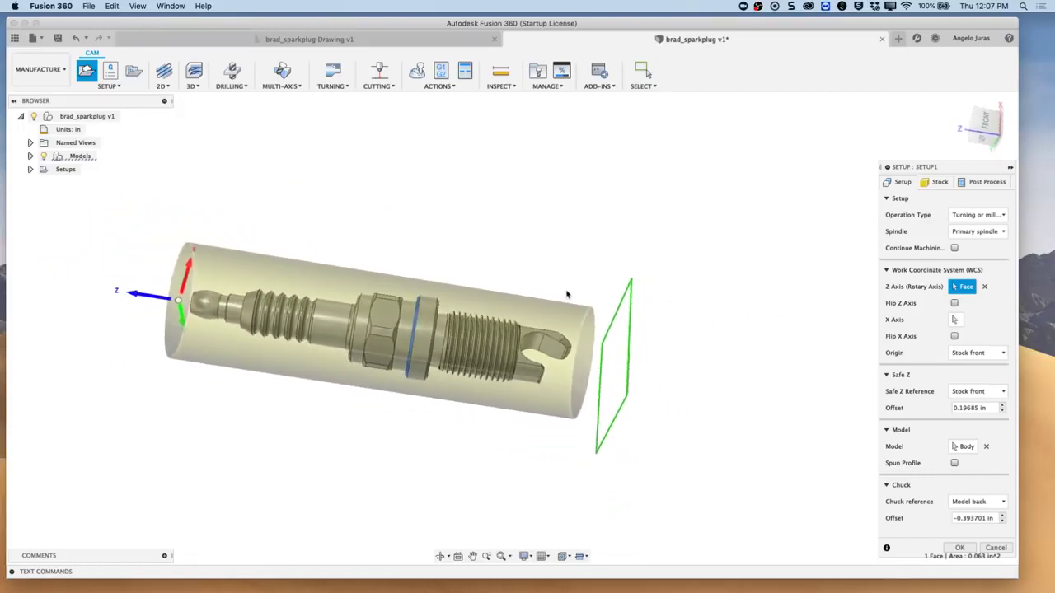
mouse_move(568, 295)
shift+middle_down()
mouse_move(566, 309)
mouse_move(576, 302)
shift+middle_up()
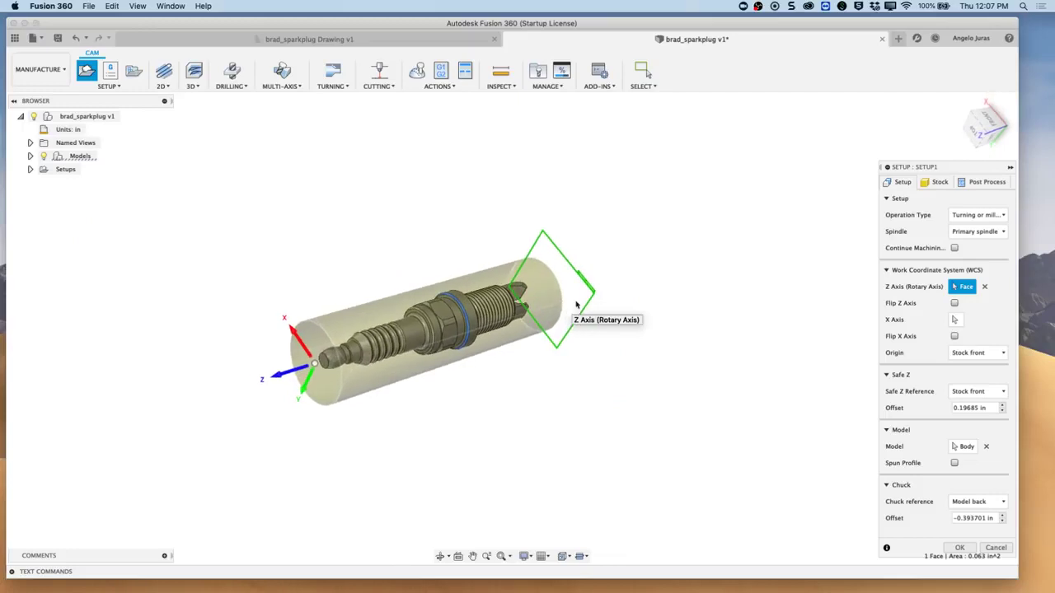
click(976, 135)
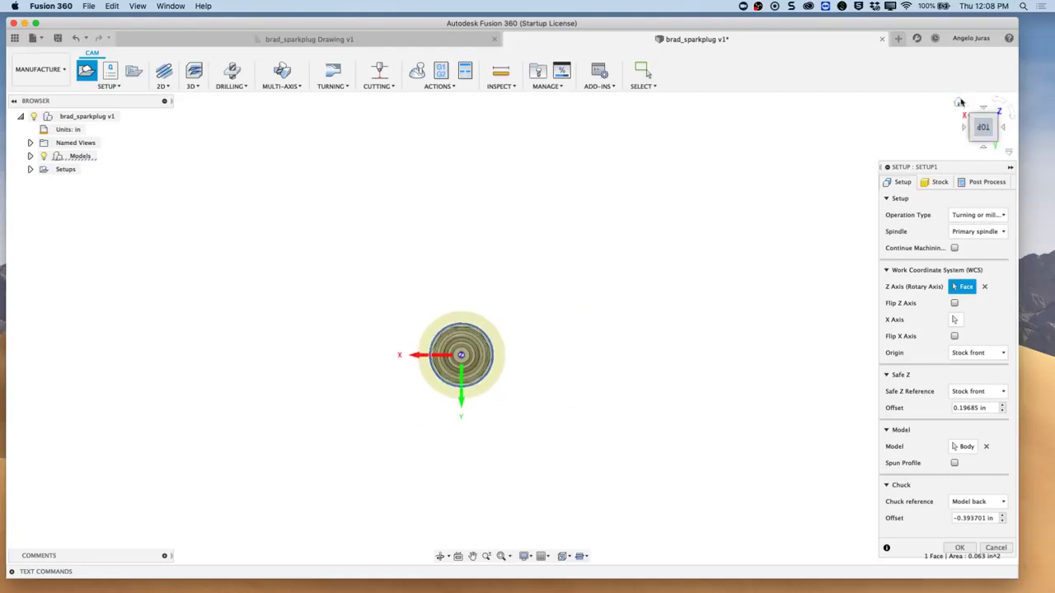
click(959, 103)
scroll(623, 329, up, 5)
scroll(623, 329, down, 4)
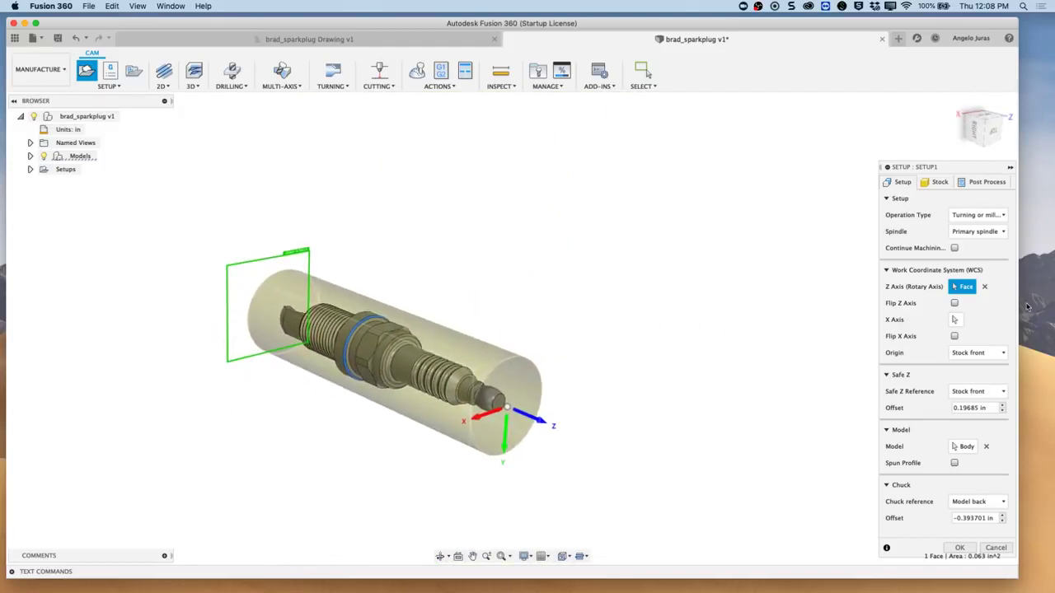
shift+scroll(640, 381, down, 5)
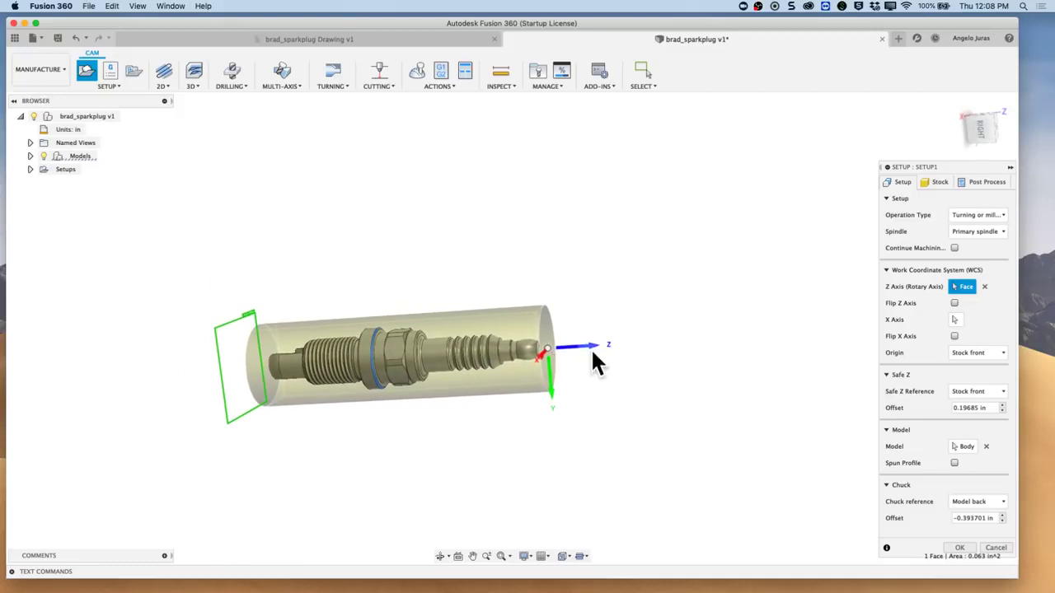
shift+scroll(593, 361, down, 2)
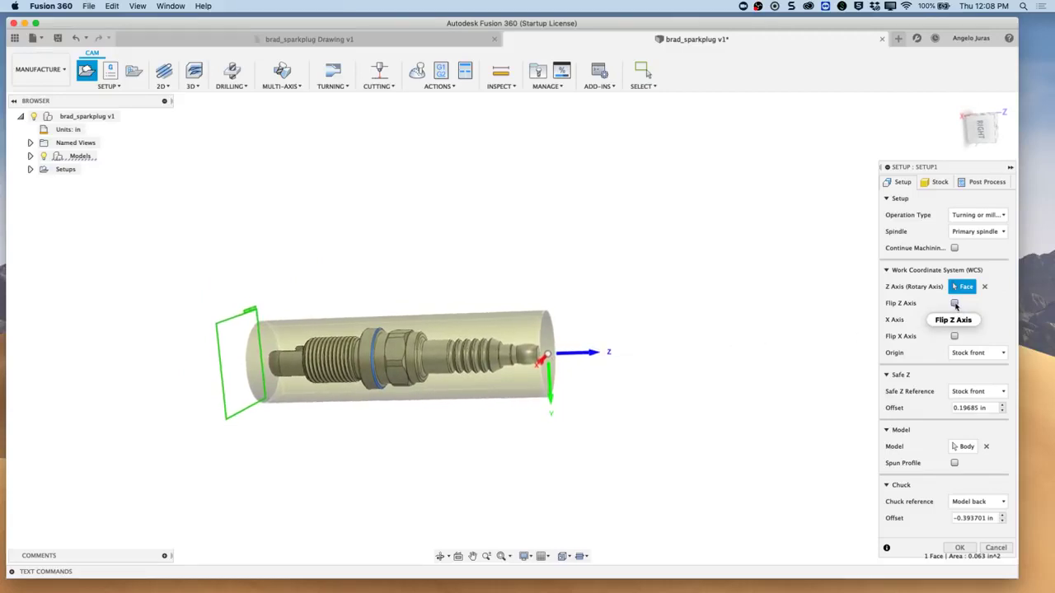
click(954, 303)
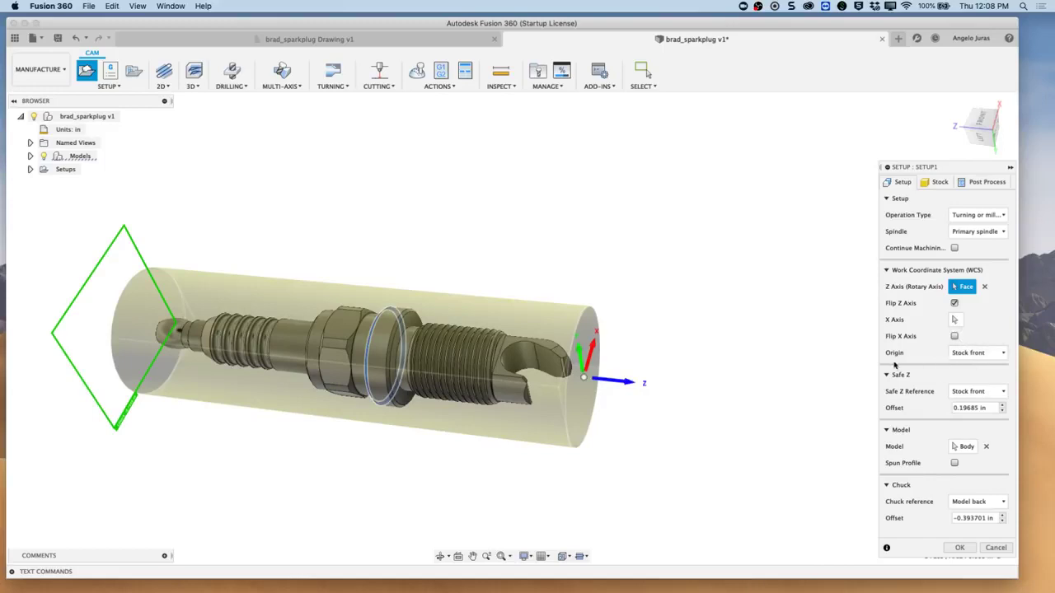
Set the work coordinate system origin to Model front.
click(1004, 353)
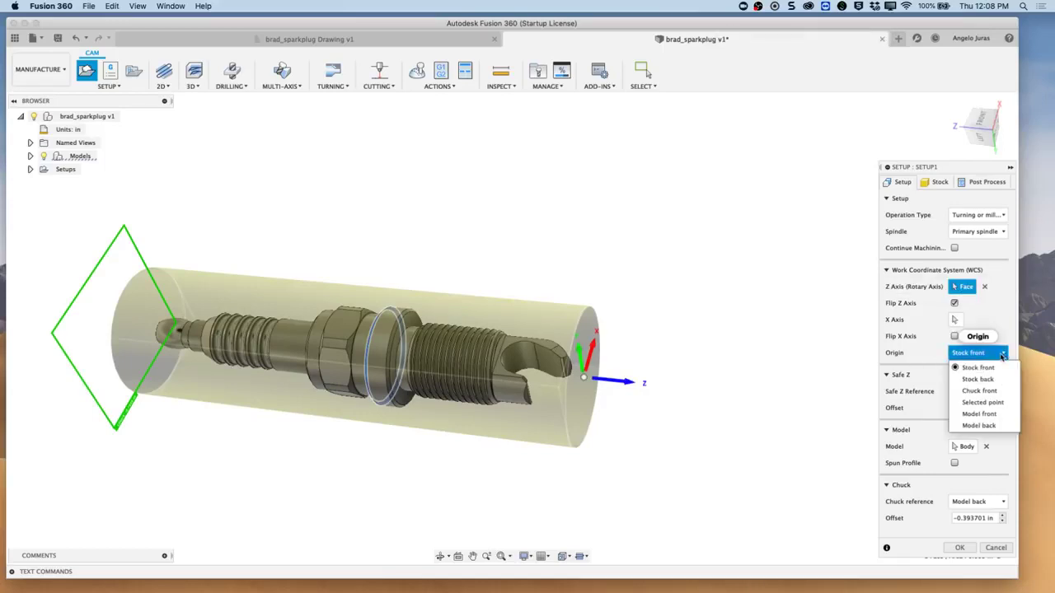
mouse_move(1002, 356)
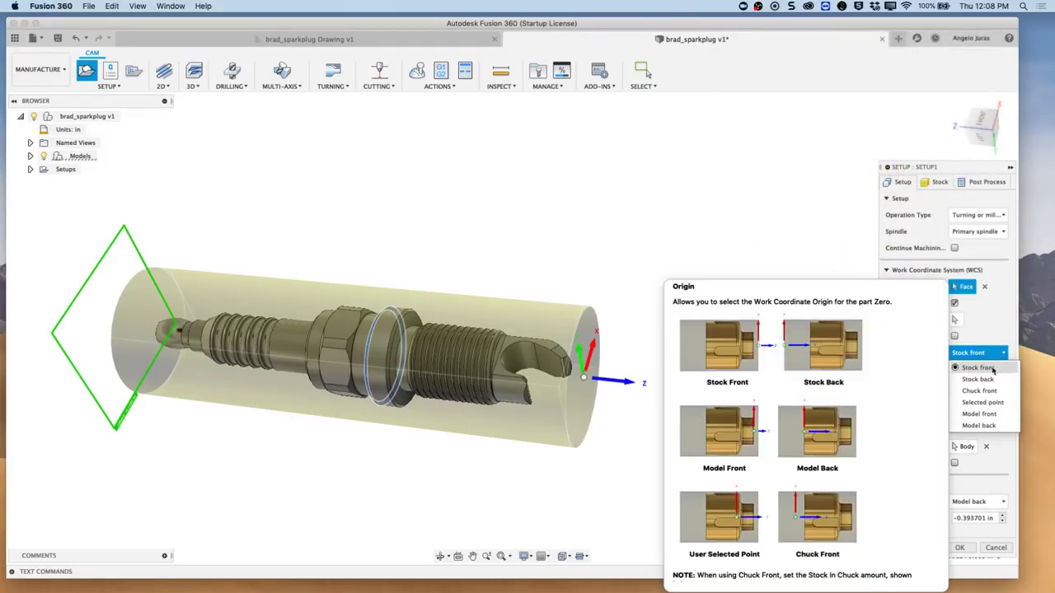
click(986, 414)
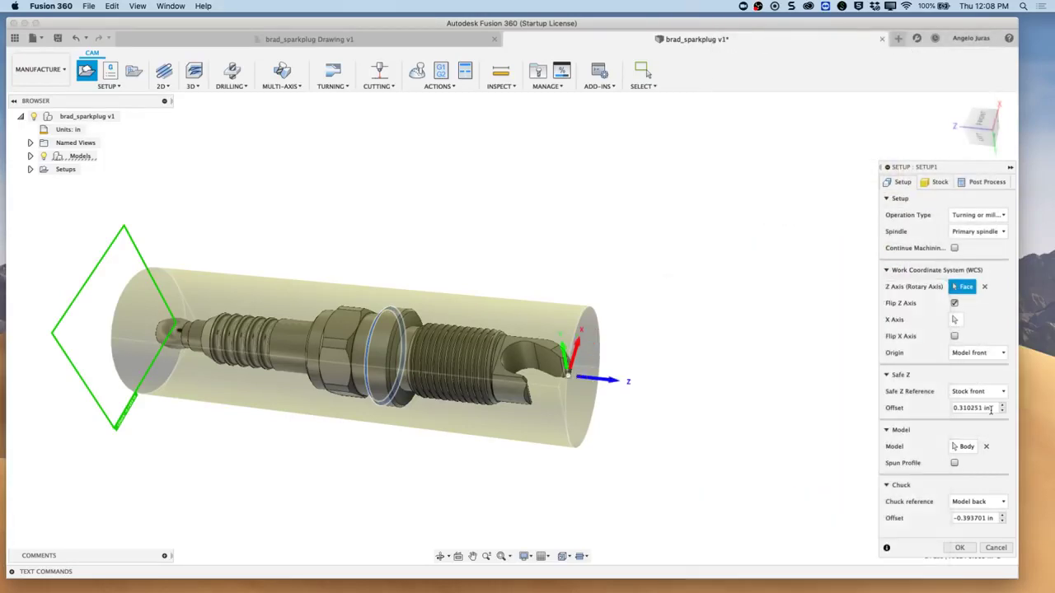
Change the work coordinate system origin to Stock front and set the Safe Z offset to 0.5 in.
click(954, 302)
click(999, 356)
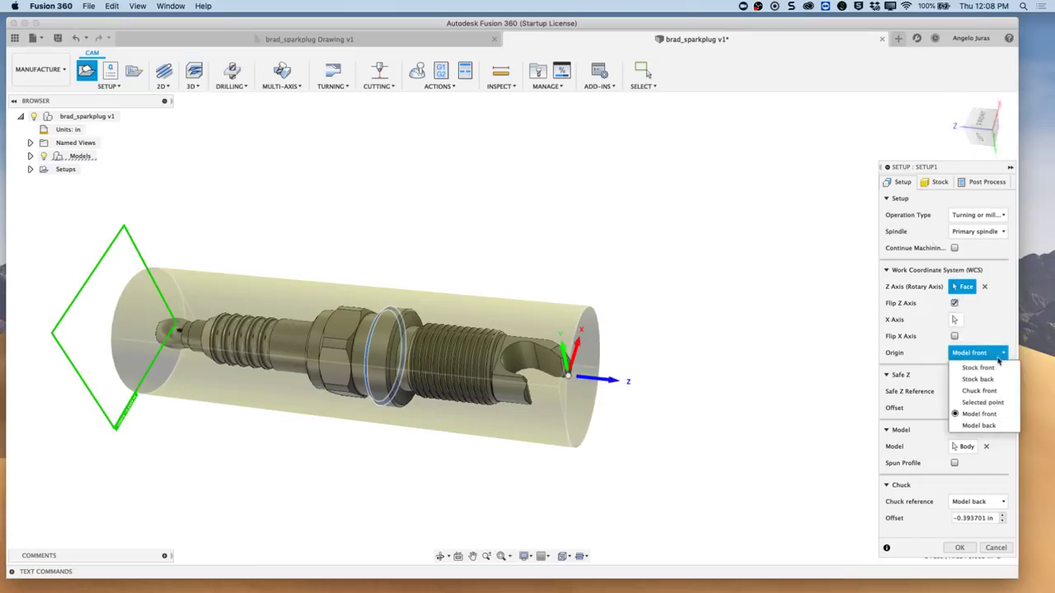
click(983, 368)
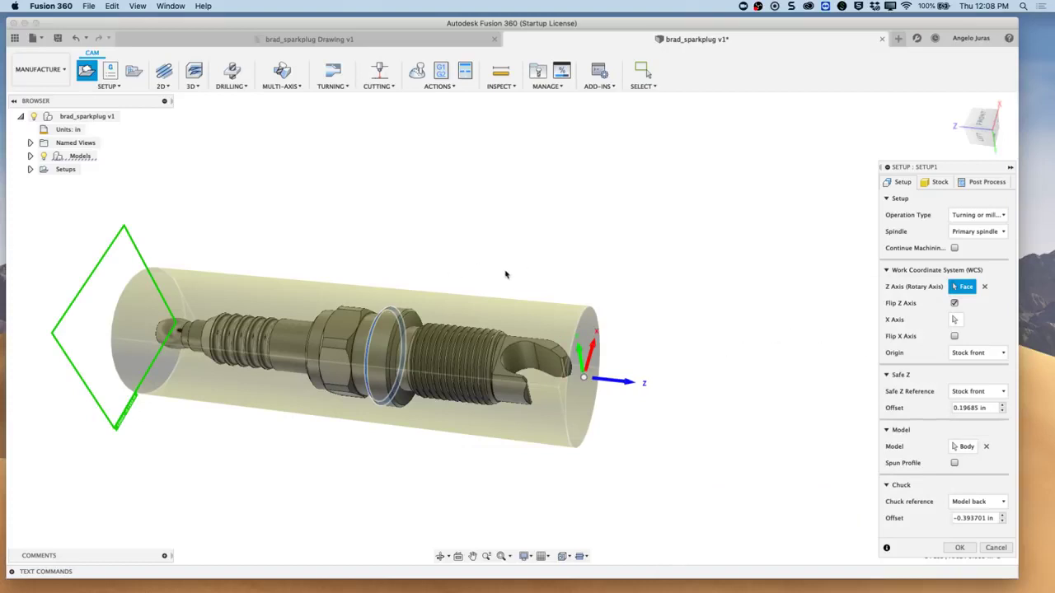
mouse_move(85, 134)
click(972, 408)
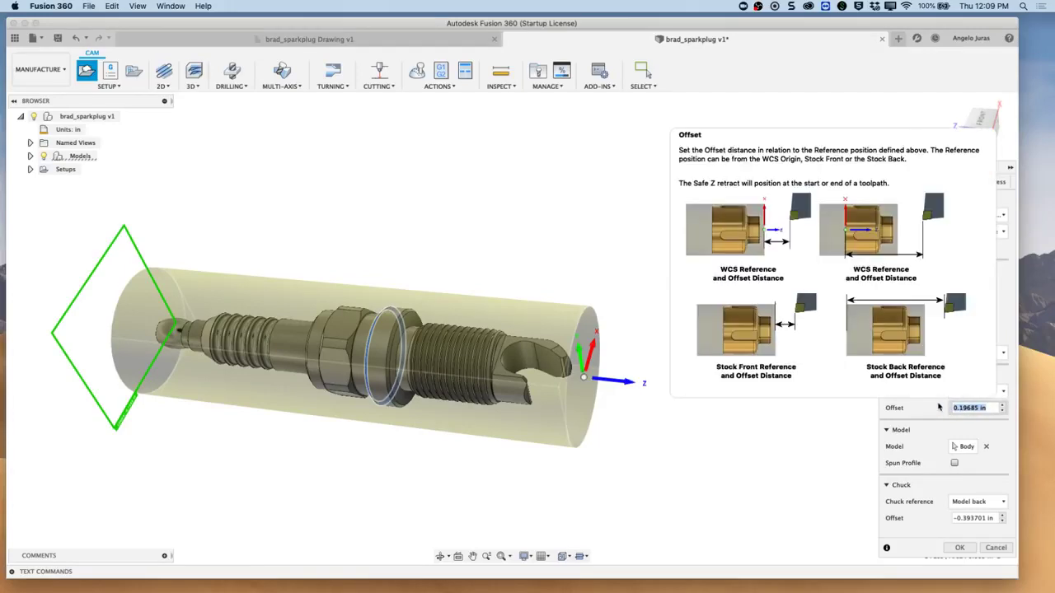
key(BackSpace)
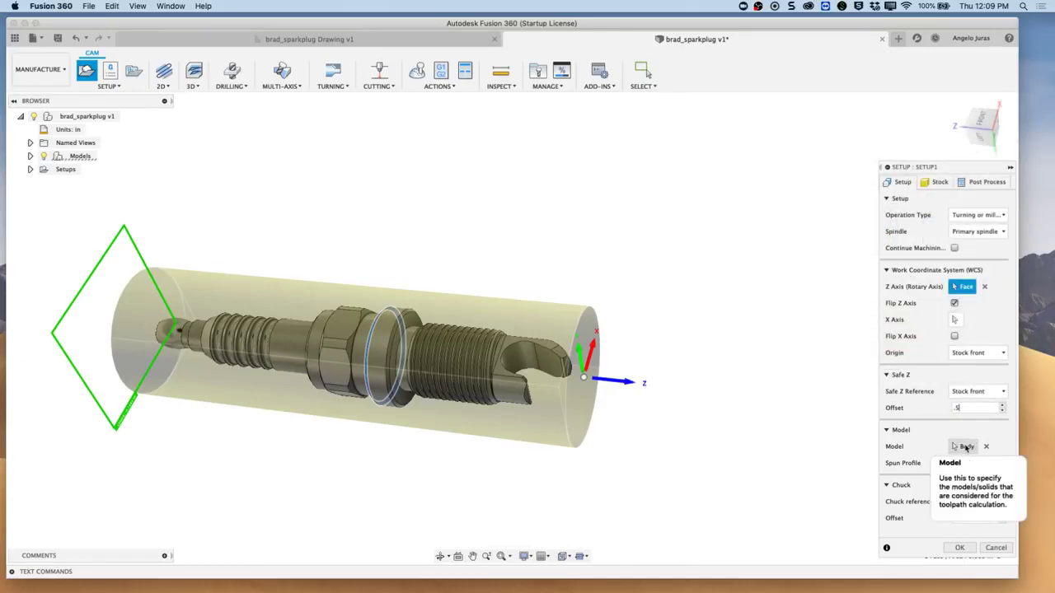
Enable Spun Profile for the spark plug body and set the chuck offset to -0.5 in from the model back.
click(964, 447)
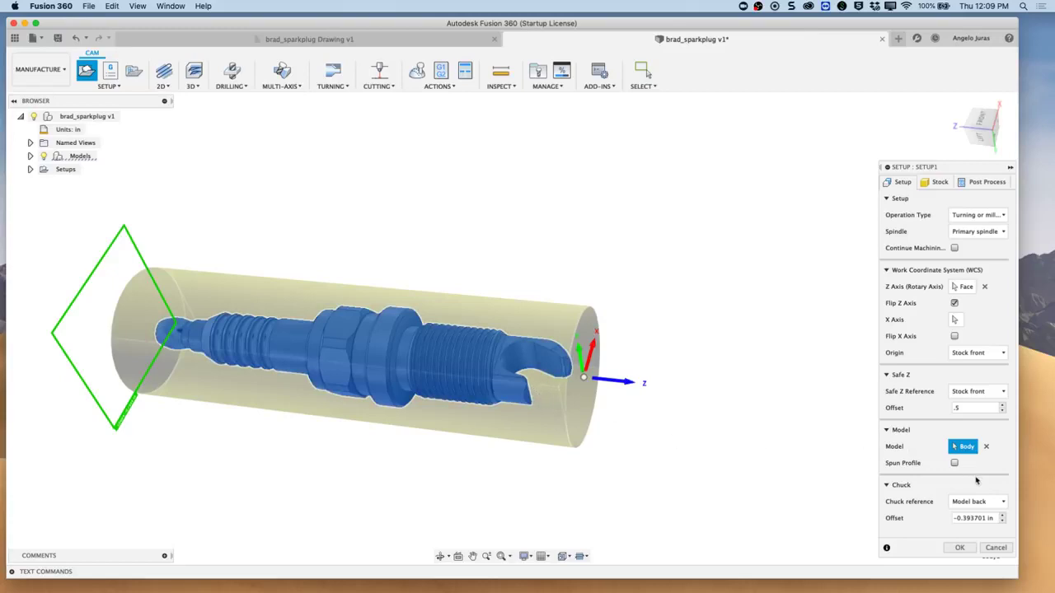
click(955, 463)
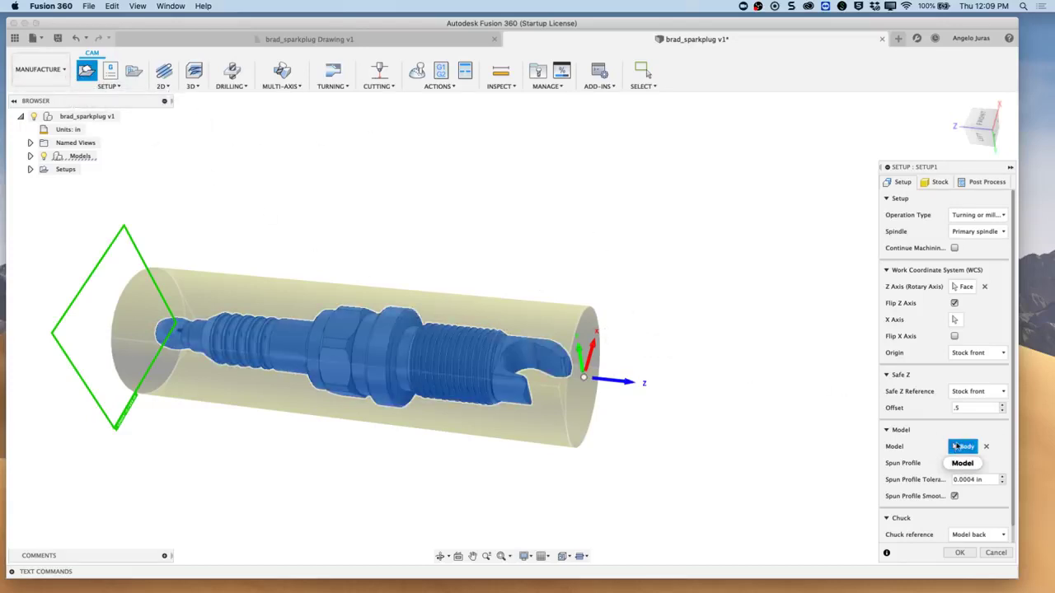
scroll(981, 511, down, 1)
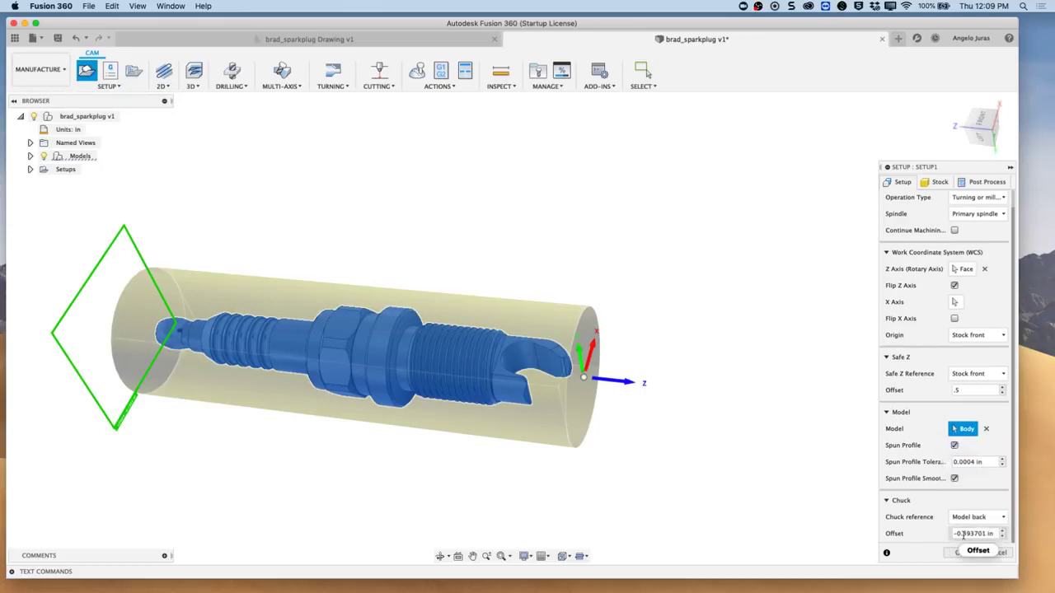
drag(963, 534, 993, 534)
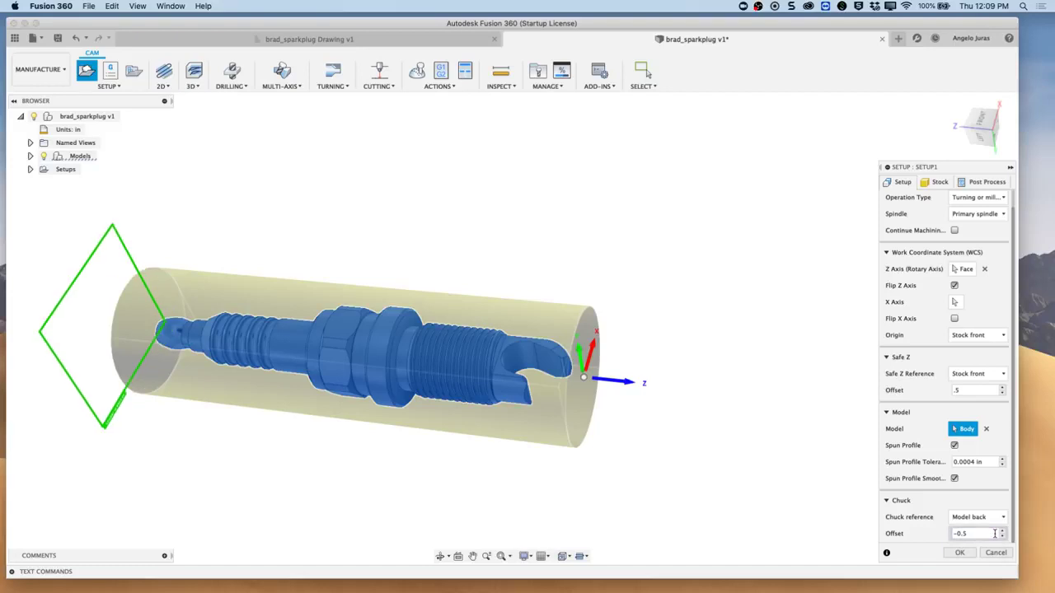
Size the fixed cylindrical stock to a 1.75 in diameter and a 4 in length.
click(936, 183)
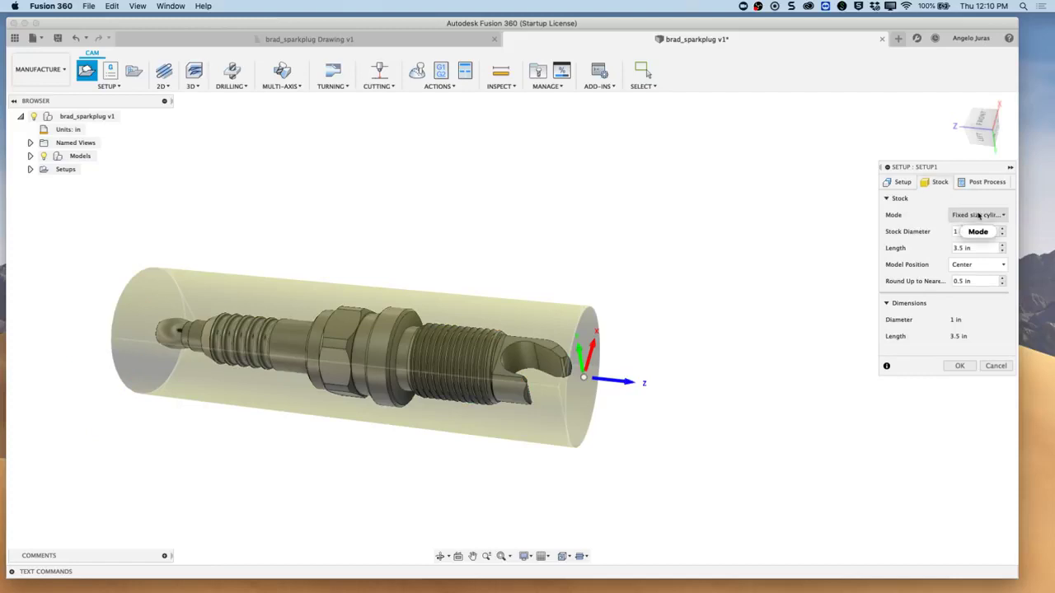
mouse_move(1002, 215)
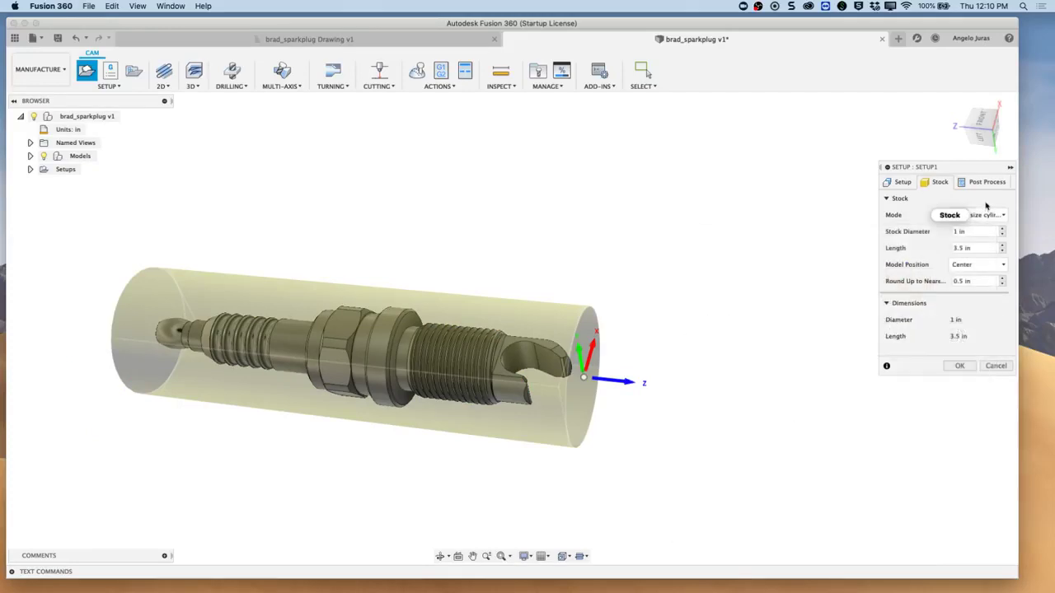
click(956, 232)
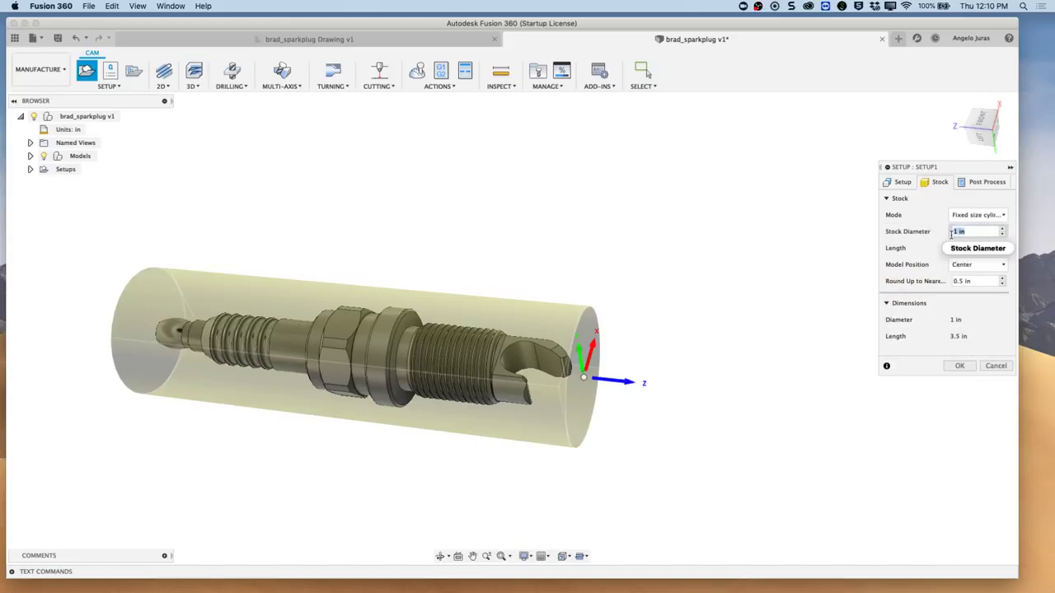
text(1.75)
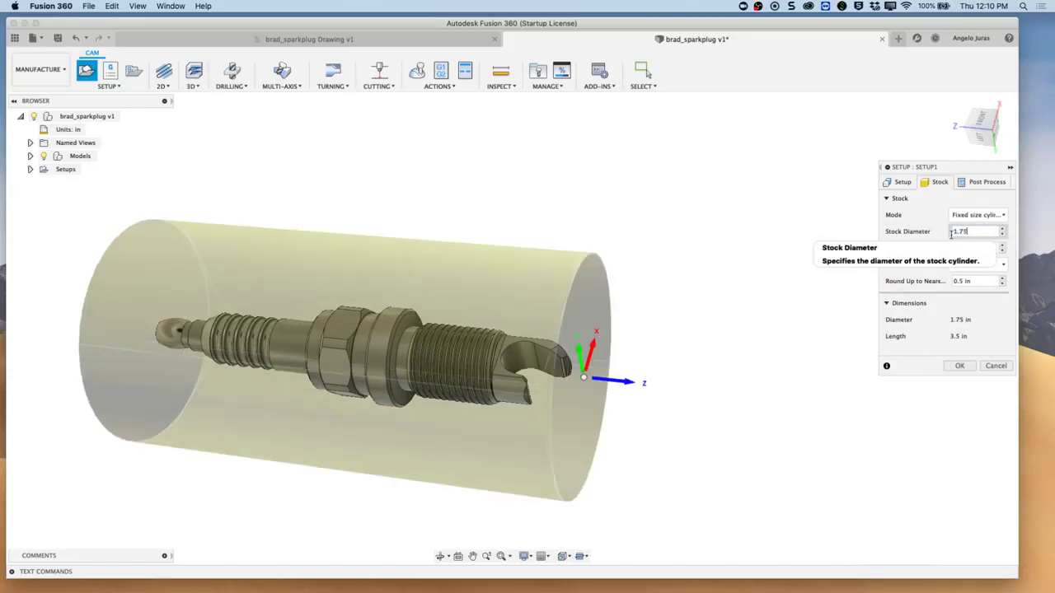
key(Tab)
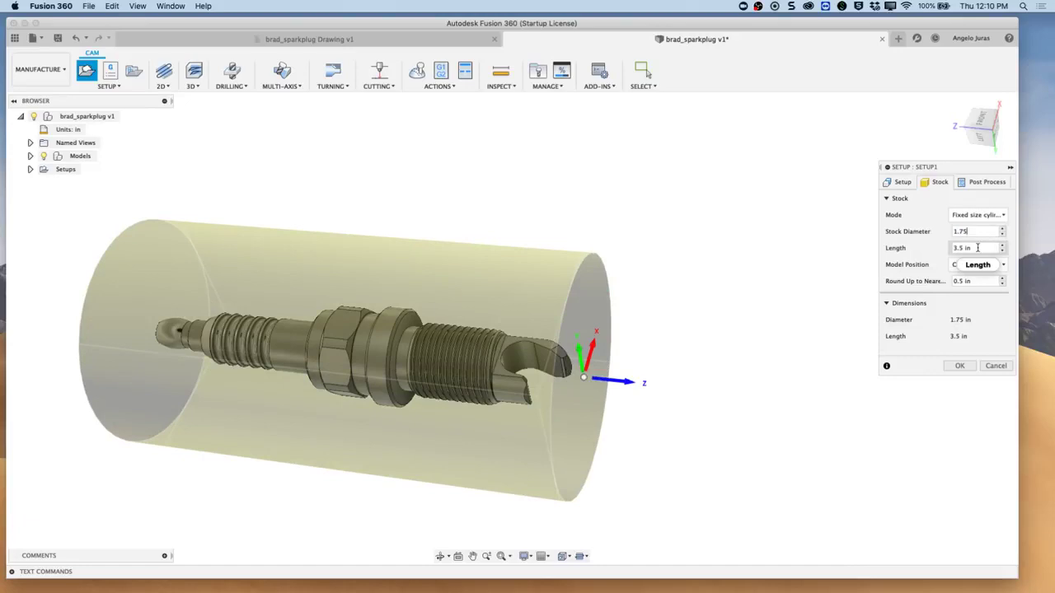
text(4.)
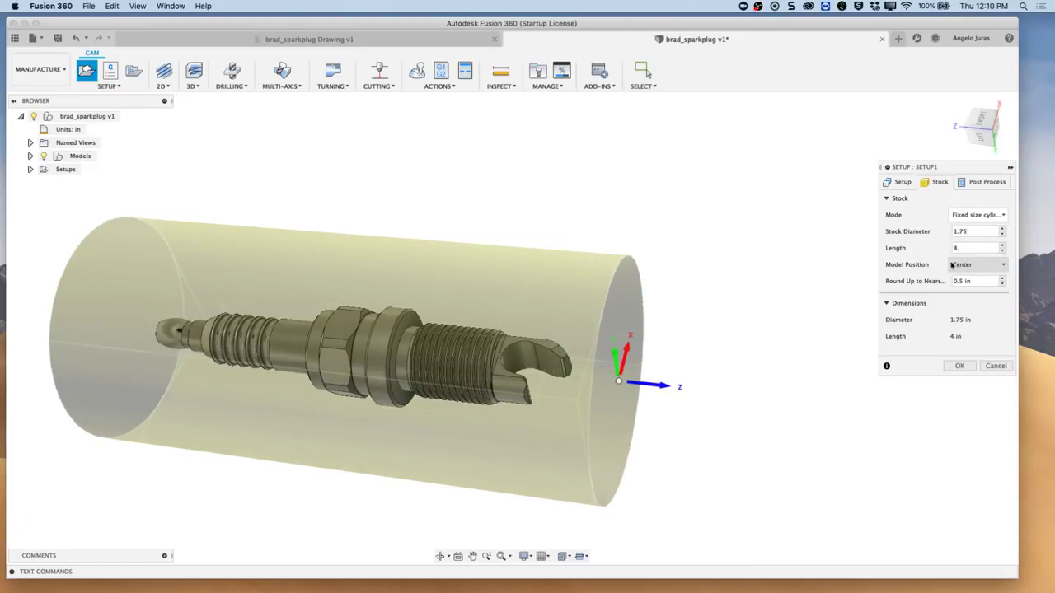
Compare the Offset from front and Center model positions within the stock in the Left view.
click(998, 265)
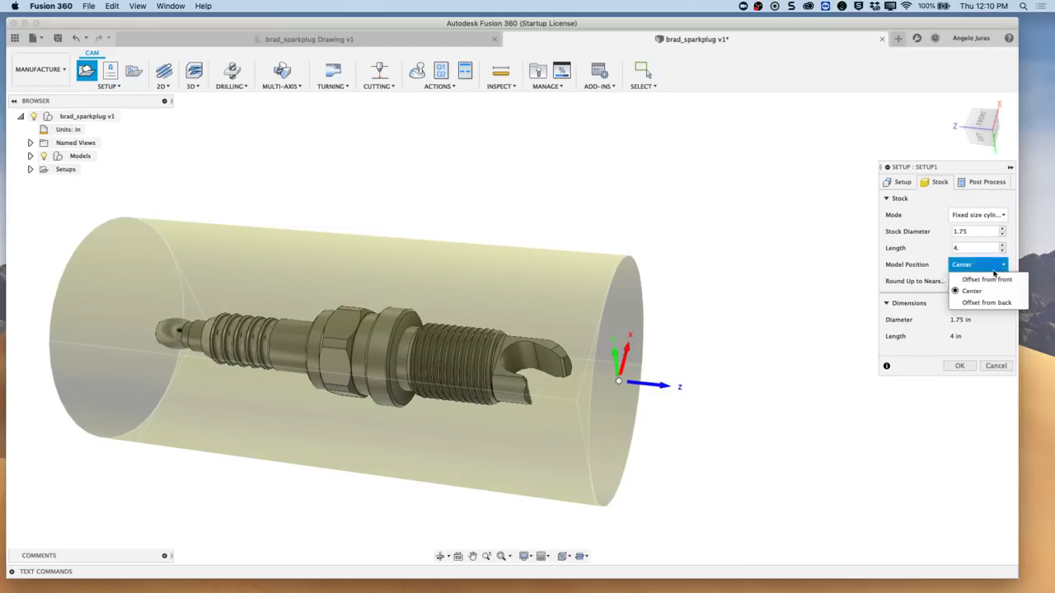
click(985, 281)
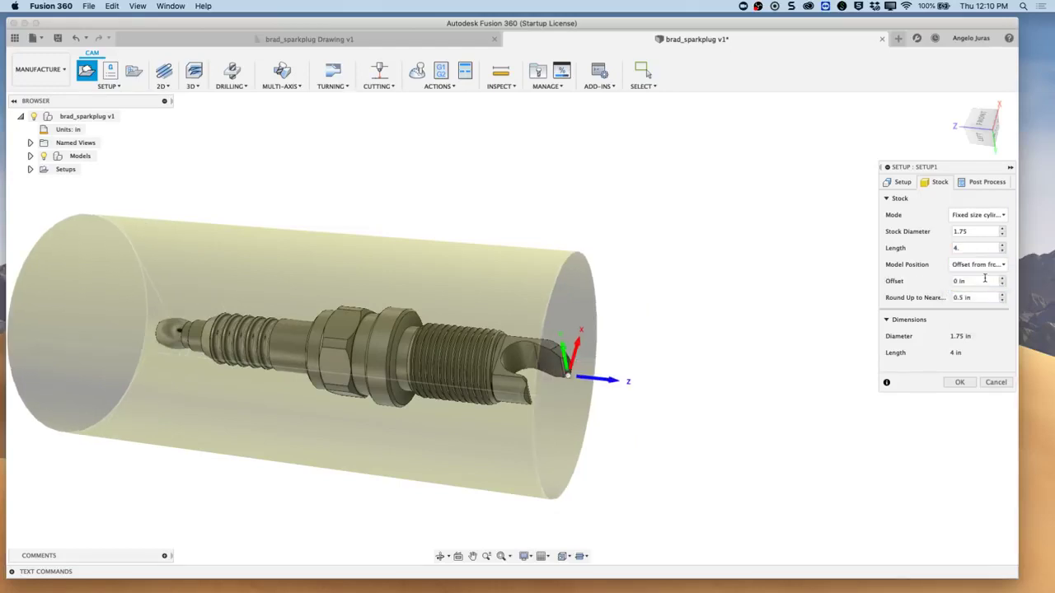
click(982, 142)
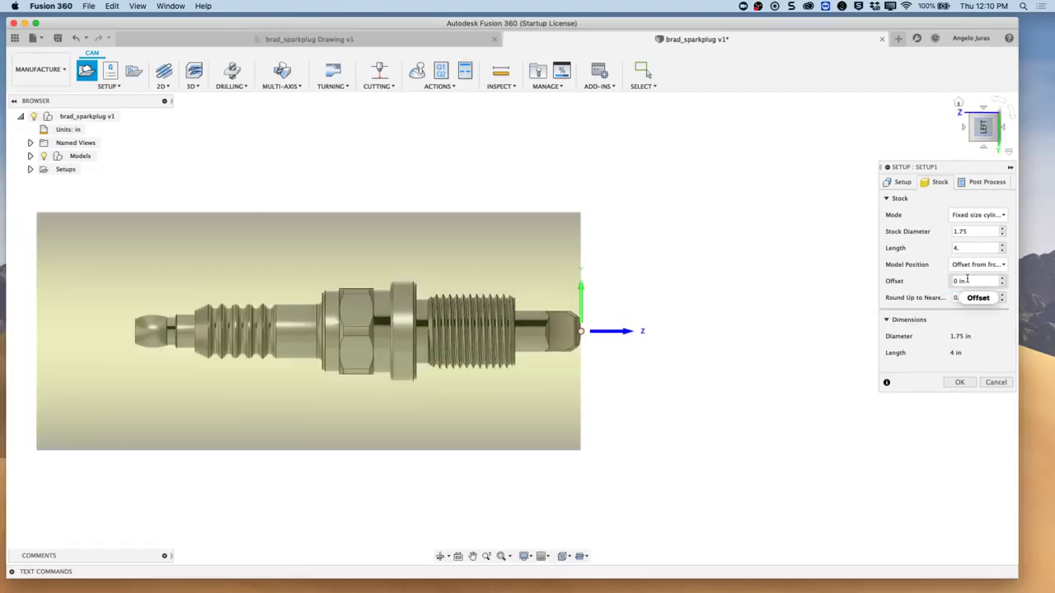
click(999, 264)
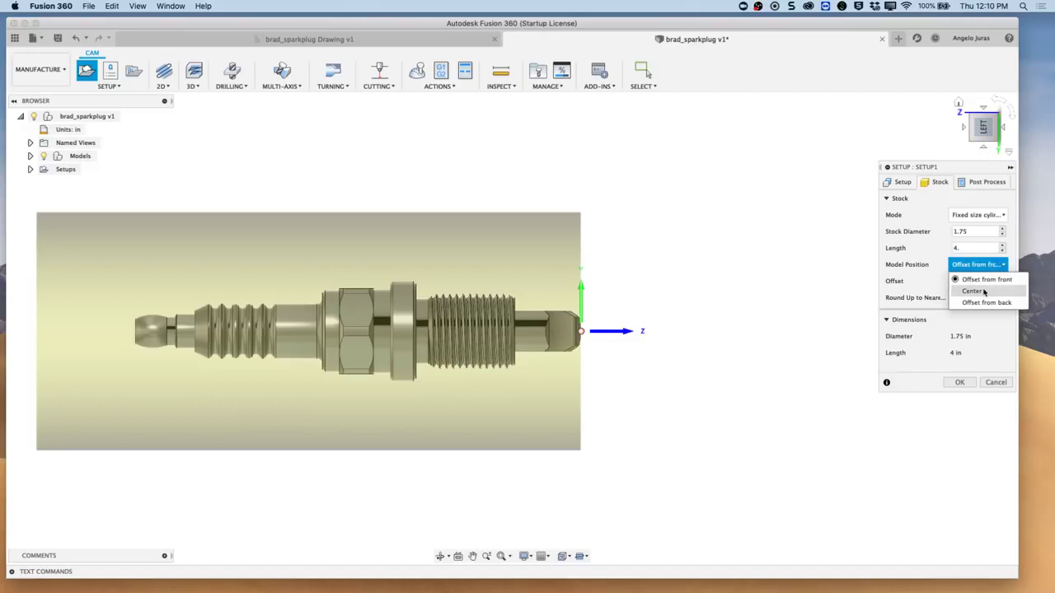
click(983, 291)
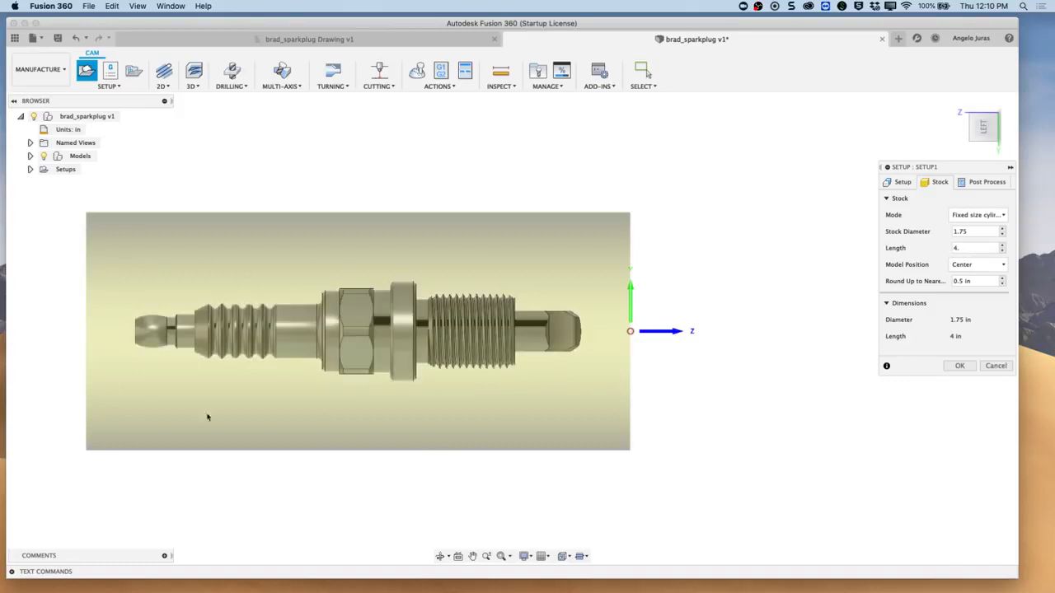
Set the model position in the stock to Offset from front with an offset of 0.1 in.
click(997, 270)
click(983, 280)
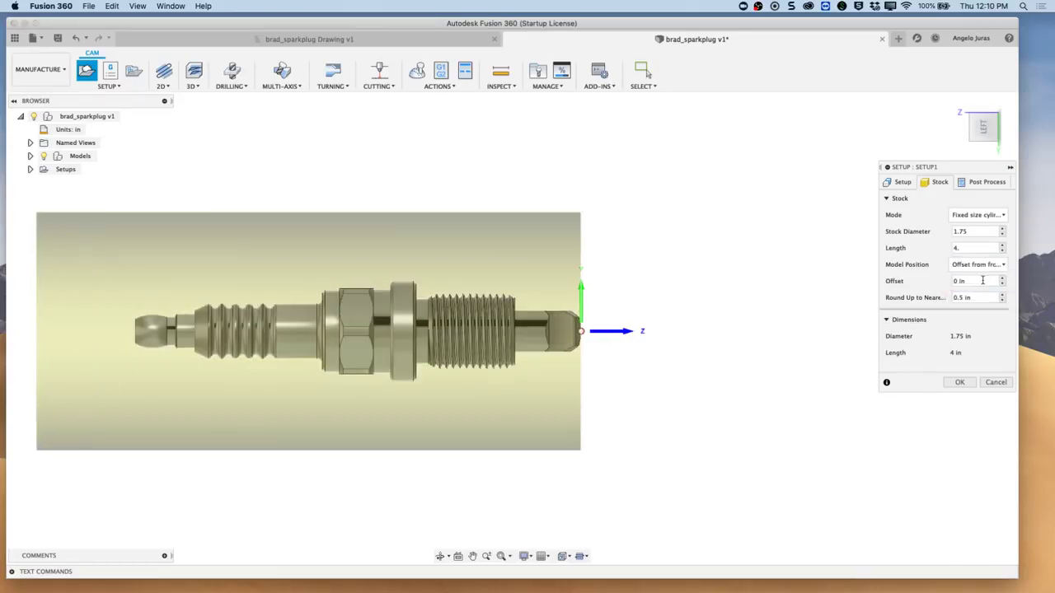
click(976, 284)
text(1)
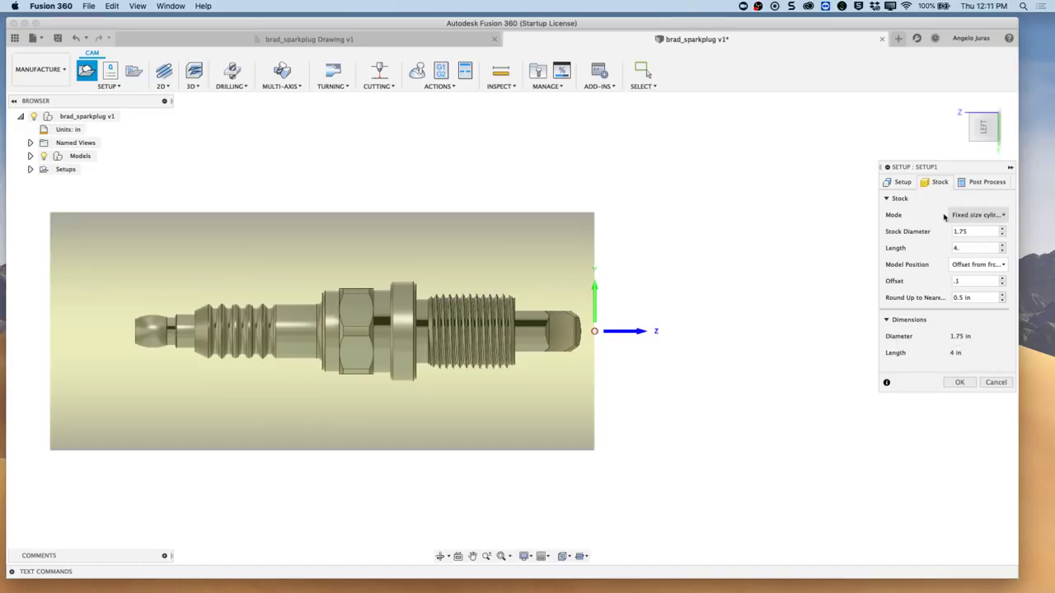
Set the program number to 1 and the program comment to Spark Plug, and finish creating the setup.
click(975, 183)
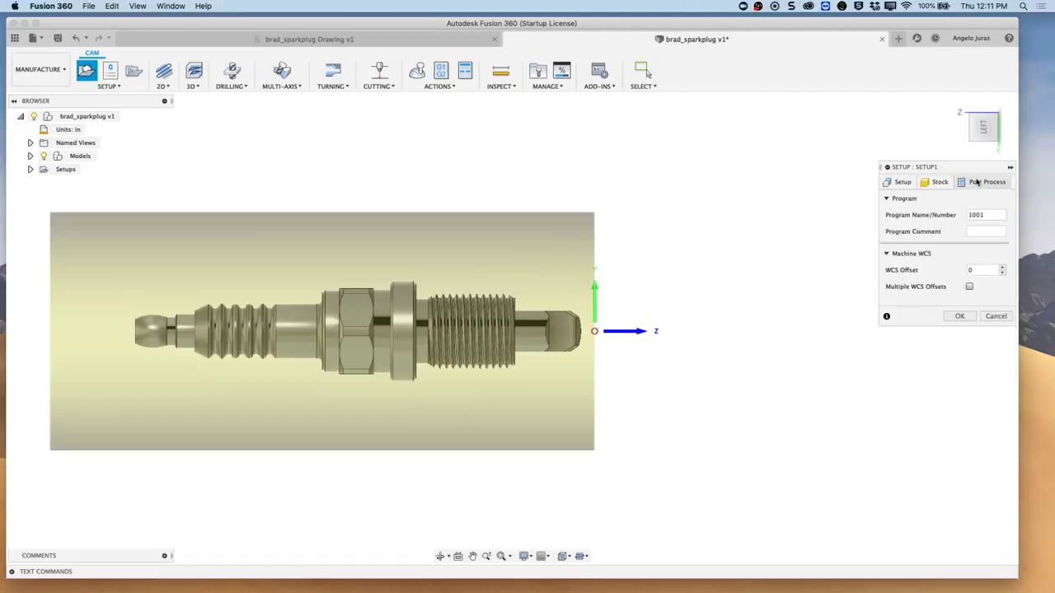
click(984, 214)
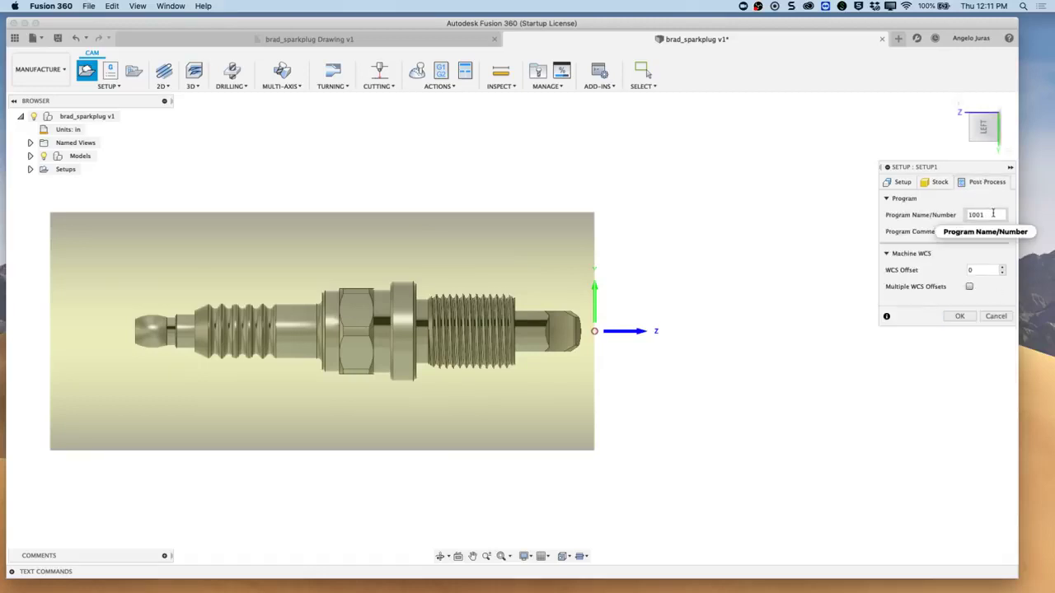
text(1)
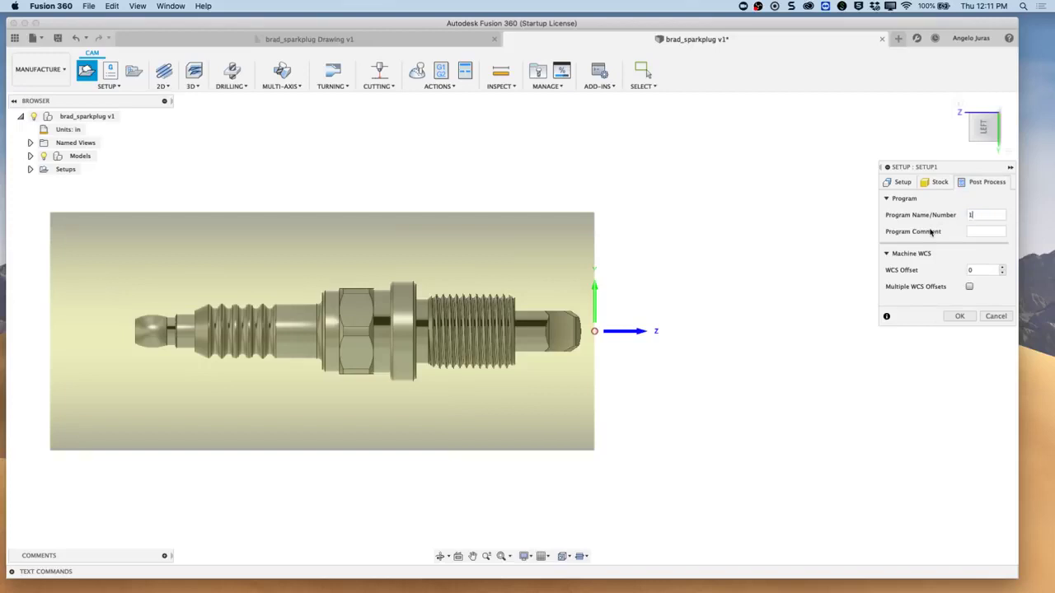
click(977, 231)
text(Spark Plug)
key(Return)
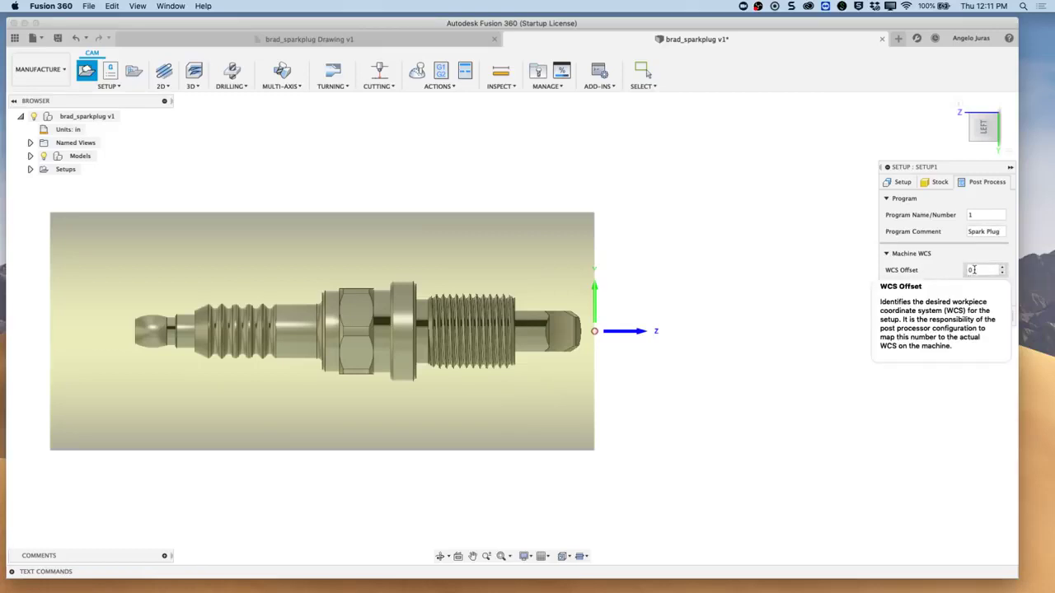
click(1001, 267)
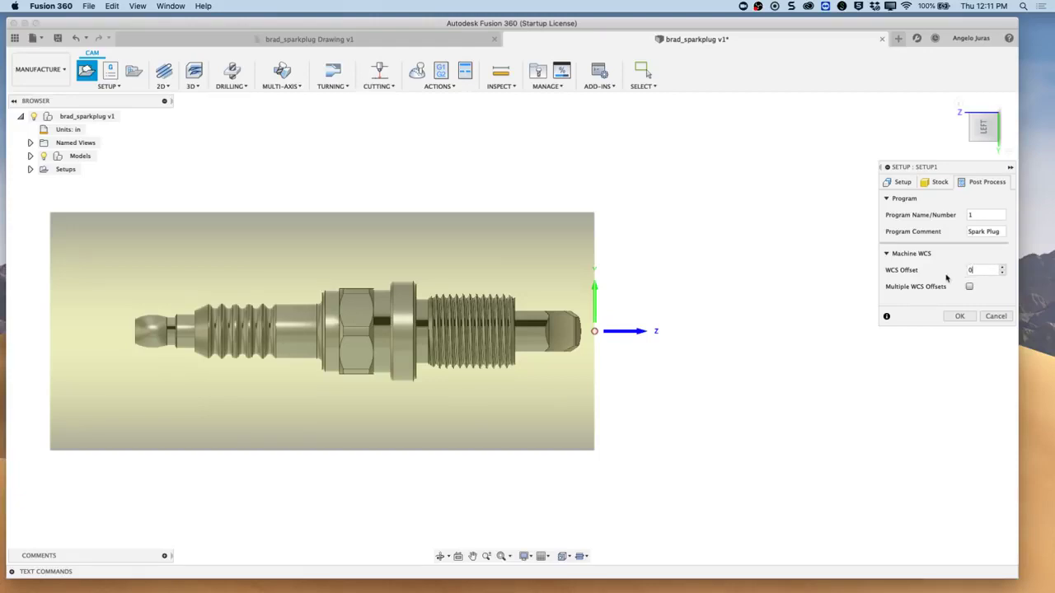
click(960, 317)
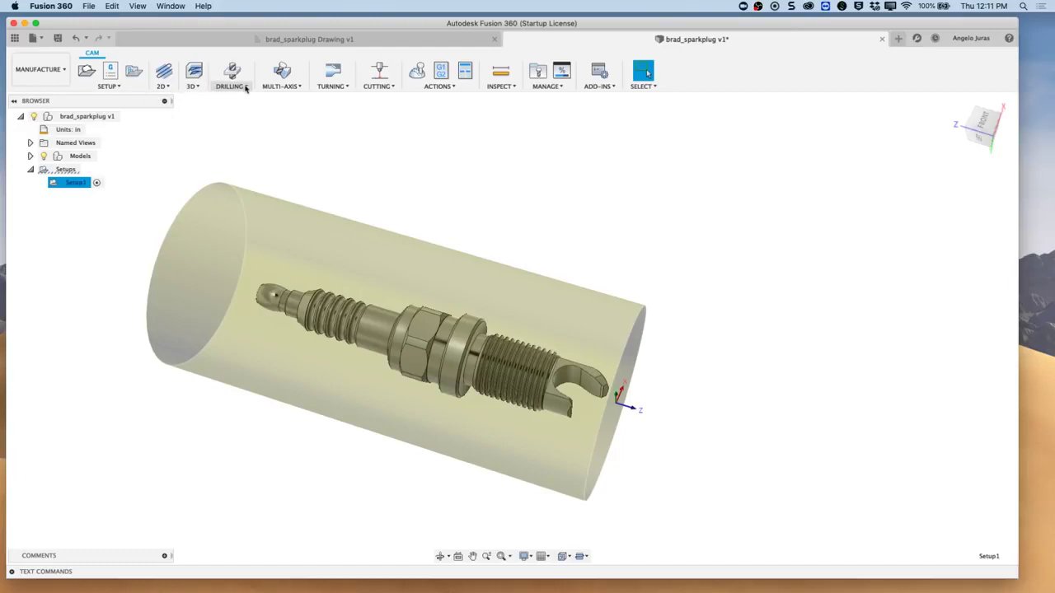
Start a Turning Face operation and list the tools of the P9_Haaslathe_lib_dec2017 library for it.
click(347, 87)
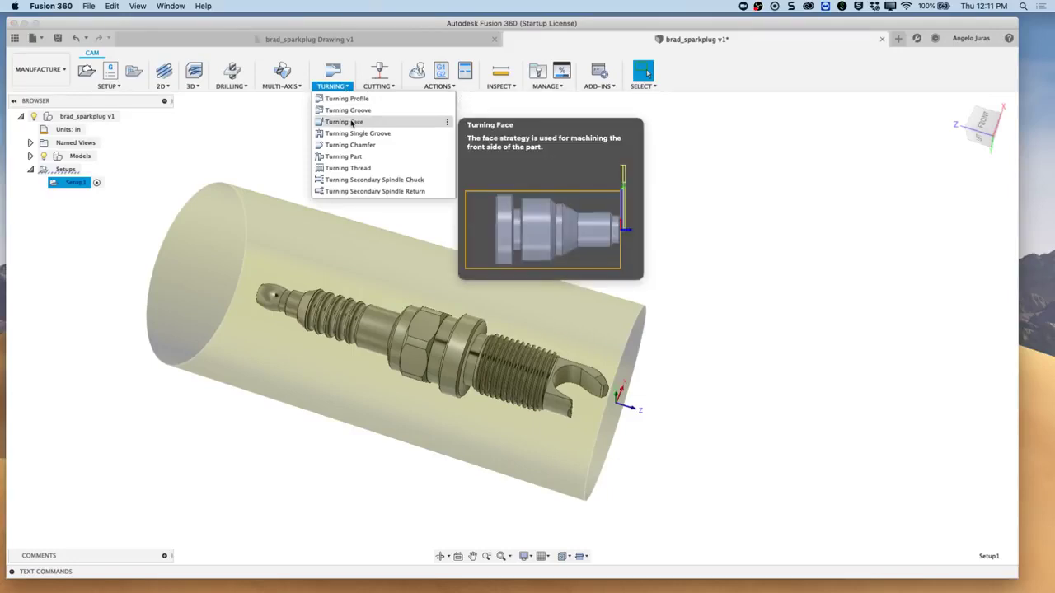
click(351, 122)
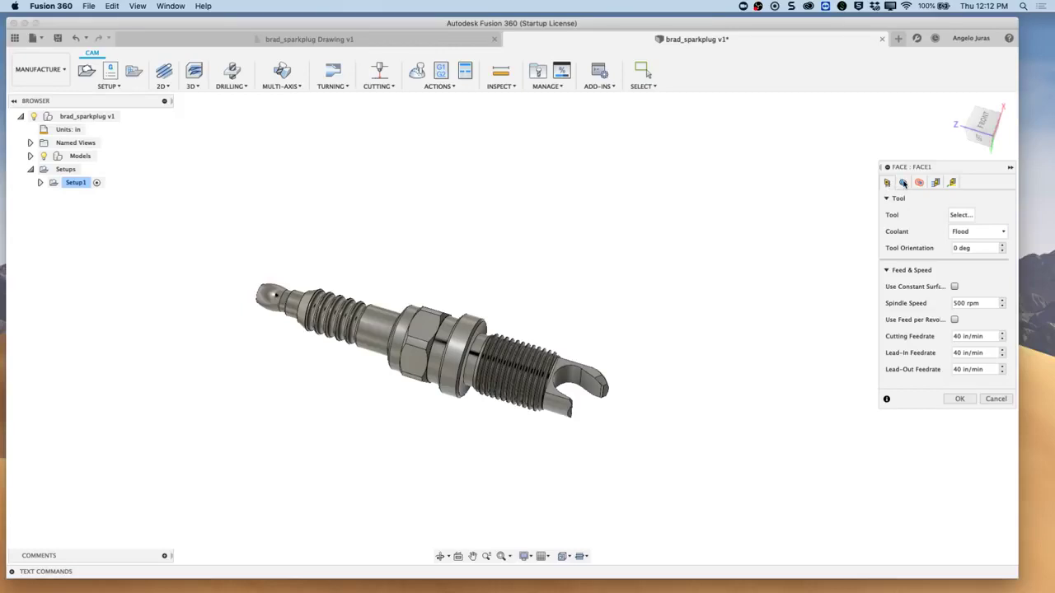
click(959, 215)
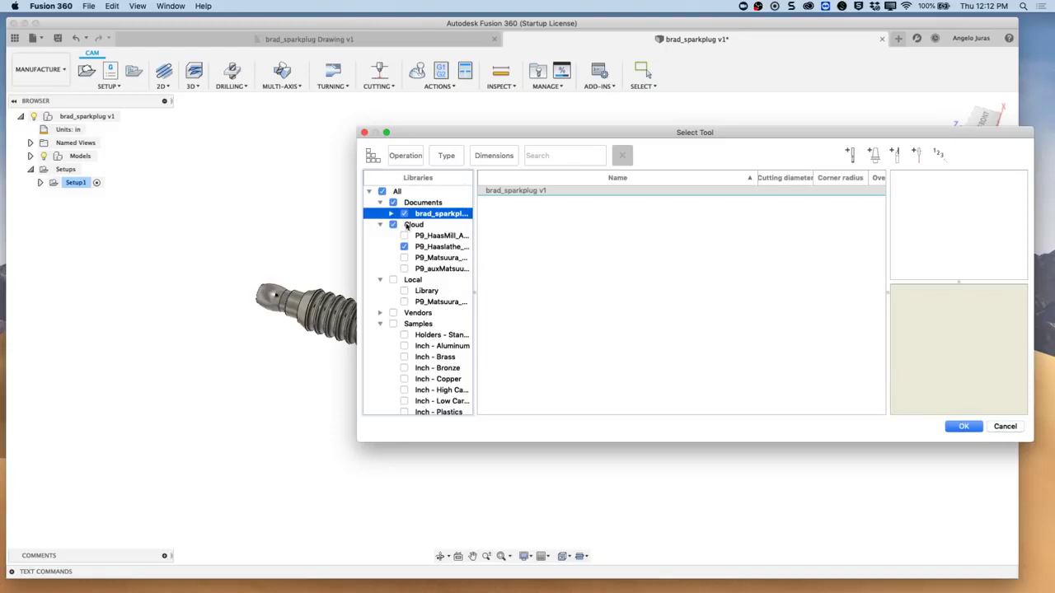
drag(473, 284, 540, 294)
click(438, 253)
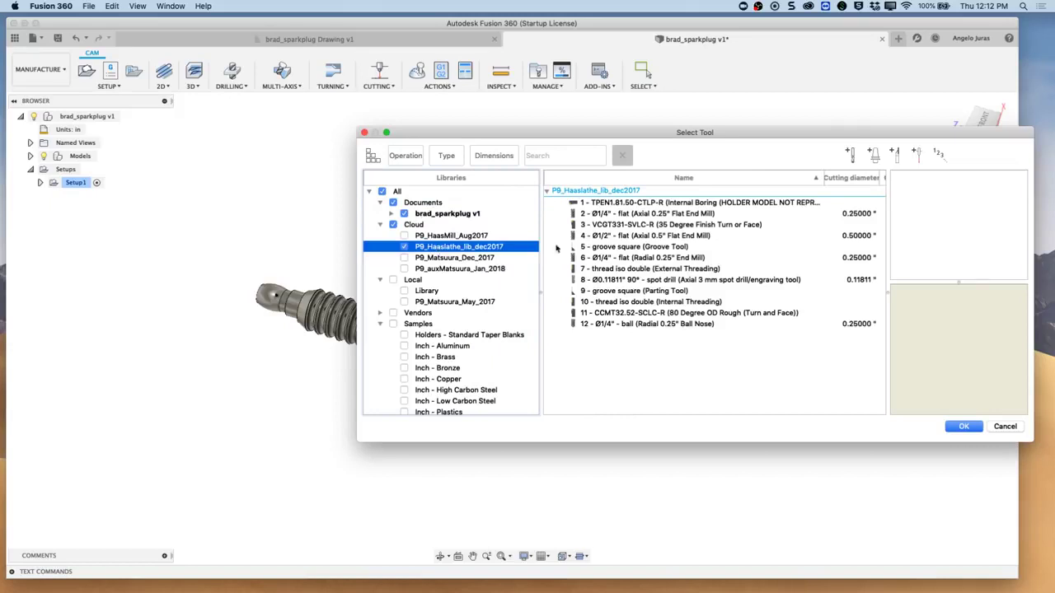
Examine the lathe library tools one by one, from the internal boring tool to the axial 3 mm spot drill.
click(608, 202)
click(610, 215)
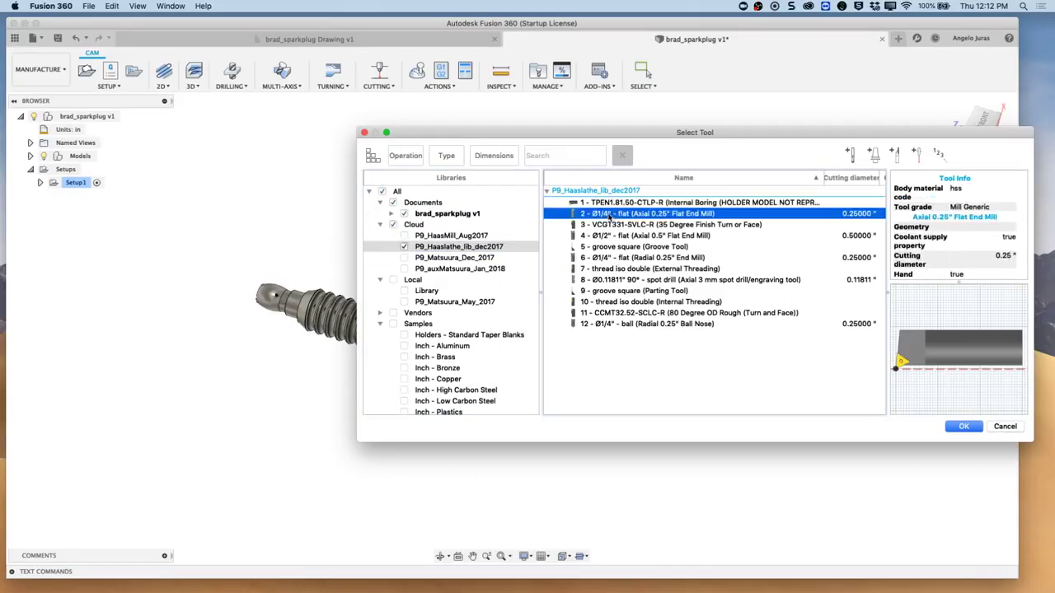
click(612, 225)
click(616, 236)
click(623, 247)
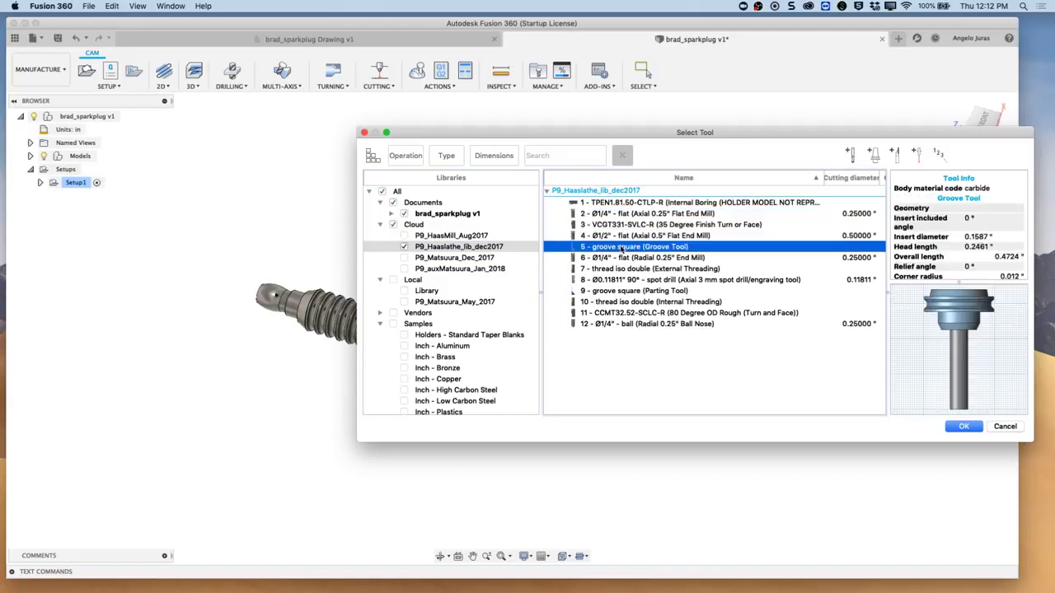
click(633, 260)
click(633, 269)
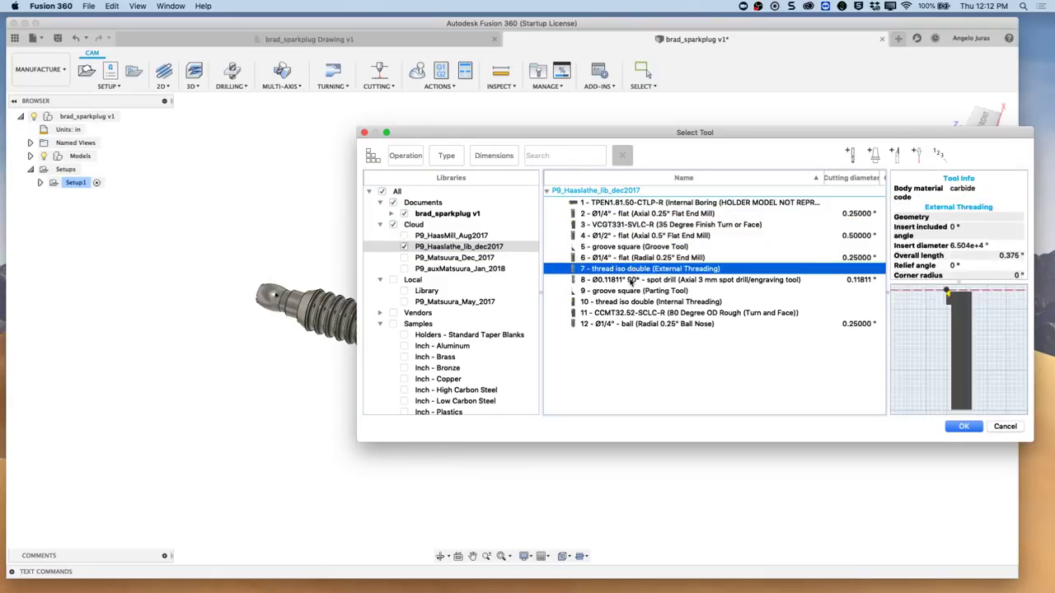
click(632, 281)
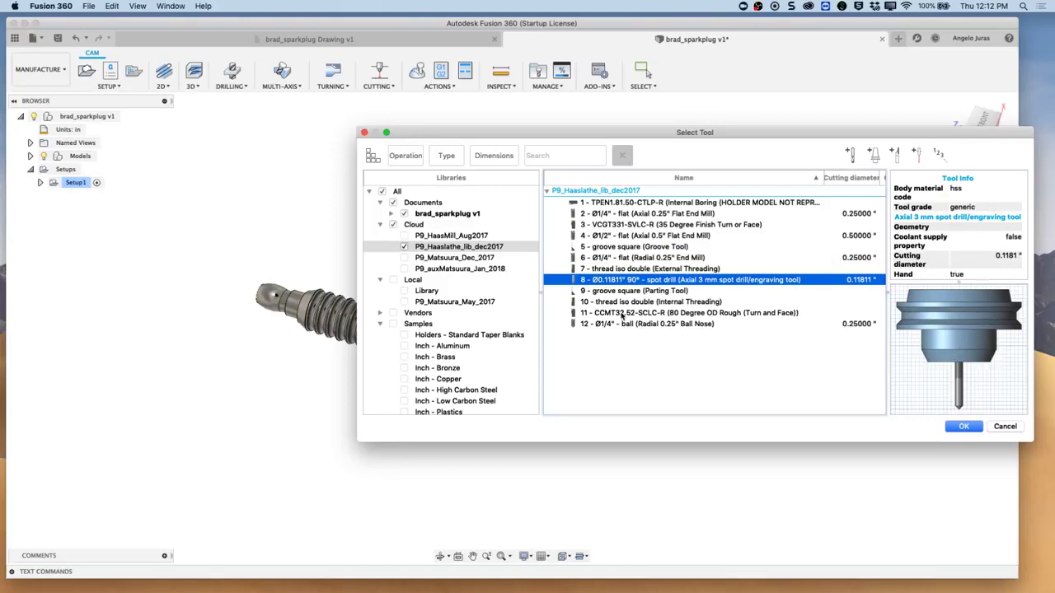
Assign tool 11, CCMT32.52-SCLC-R (80 Degree OD Rough), to the facing operation and use Model front as its front mode.
click(623, 314)
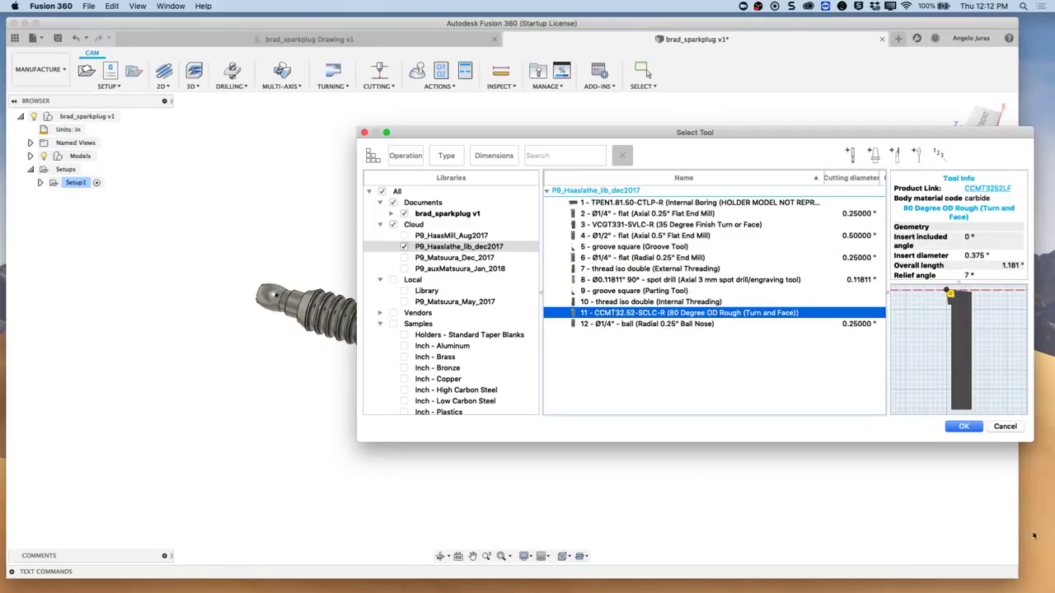
click(963, 426)
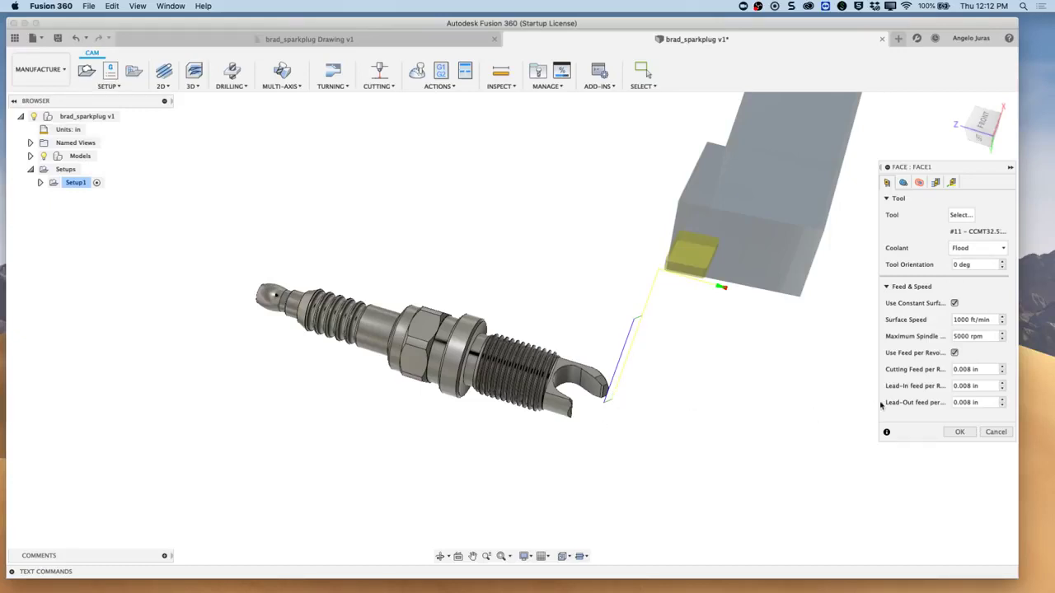
click(904, 183)
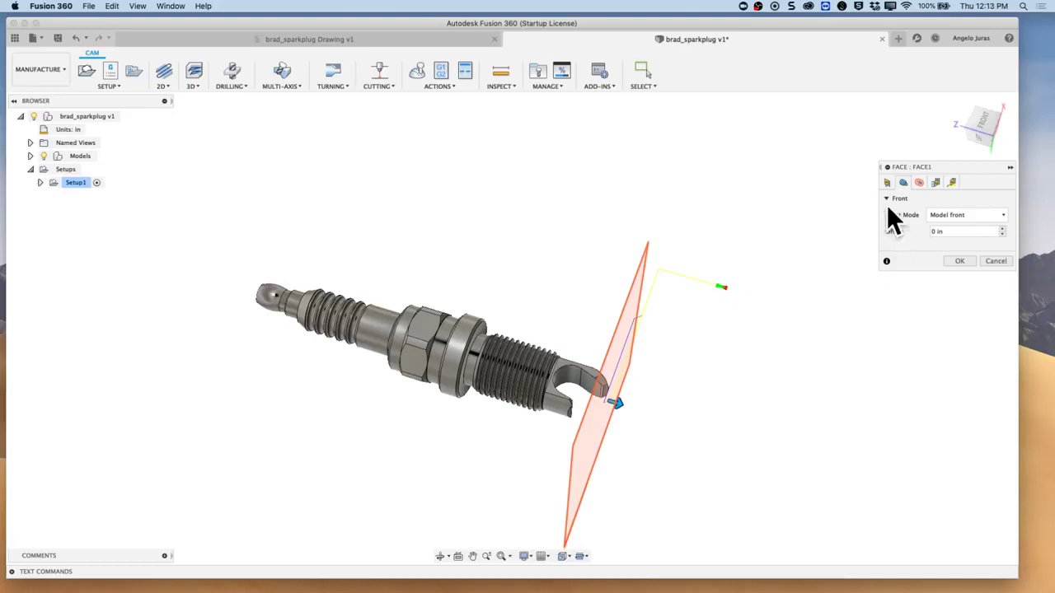
click(1000, 216)
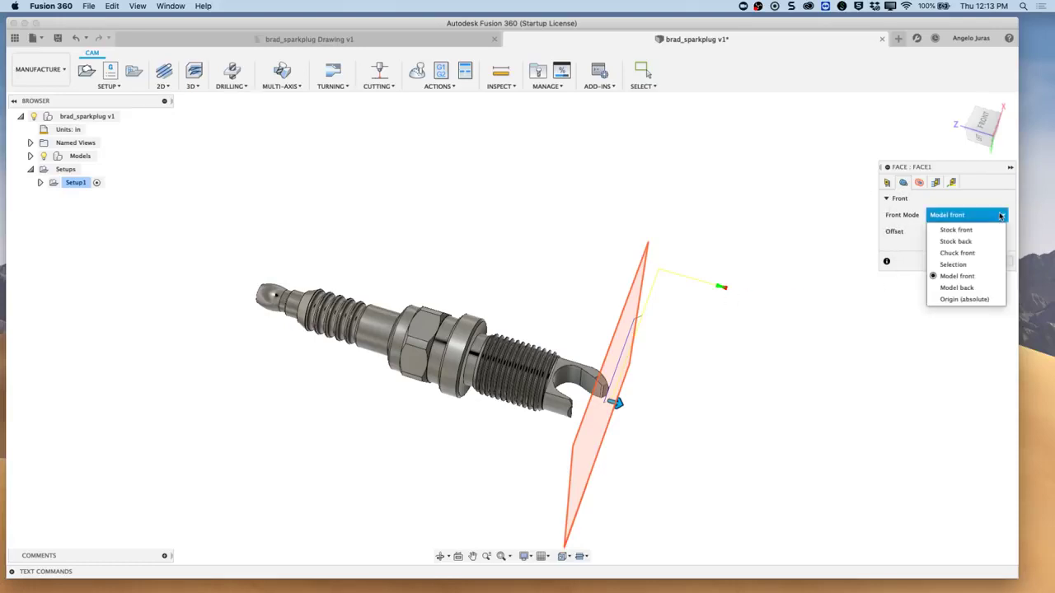
click(965, 279)
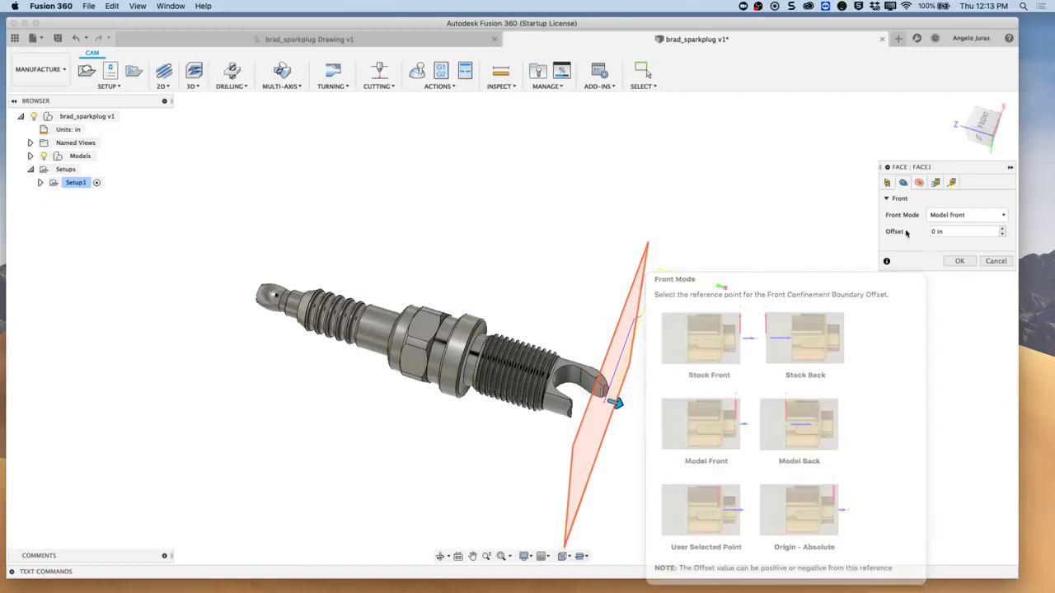
In the Front view, set the facing radii: cut 0.02 in below the inner radius, retract offset 0.1 in, and clearance offset 0.
click(919, 183)
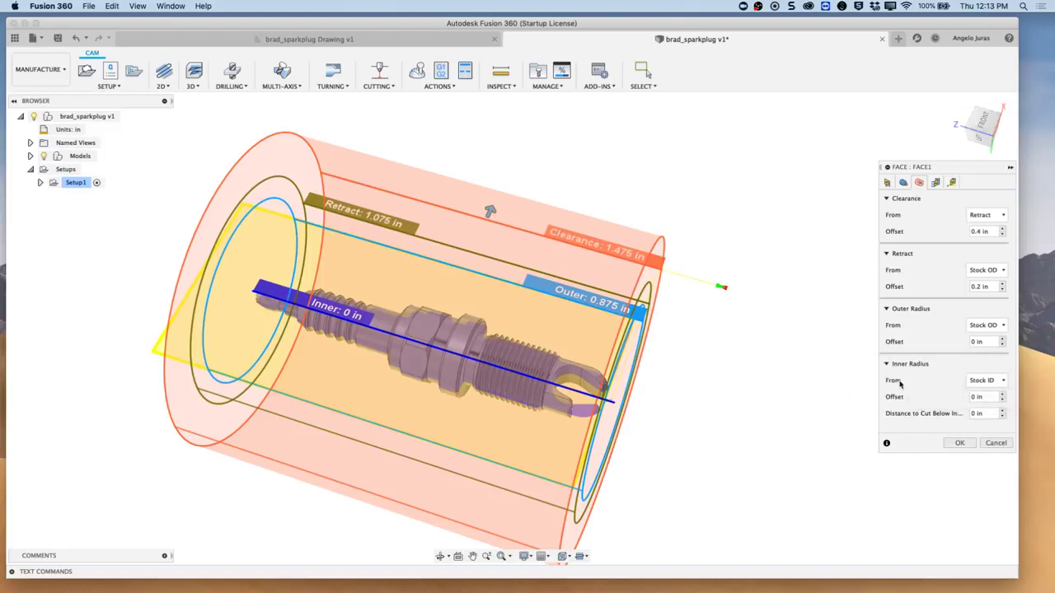
click(986, 128)
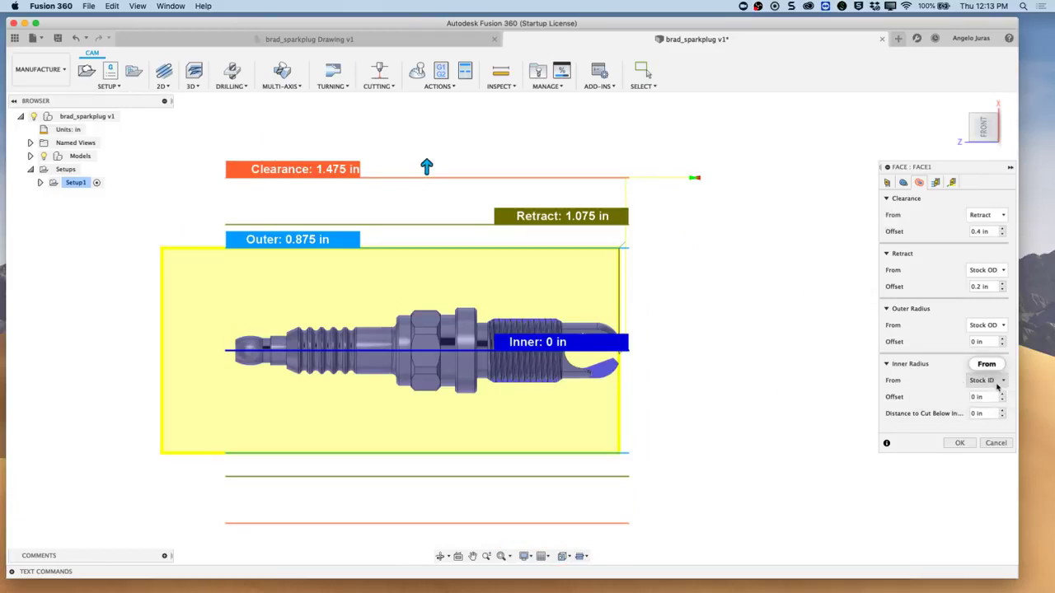
click(969, 419)
text(.02)
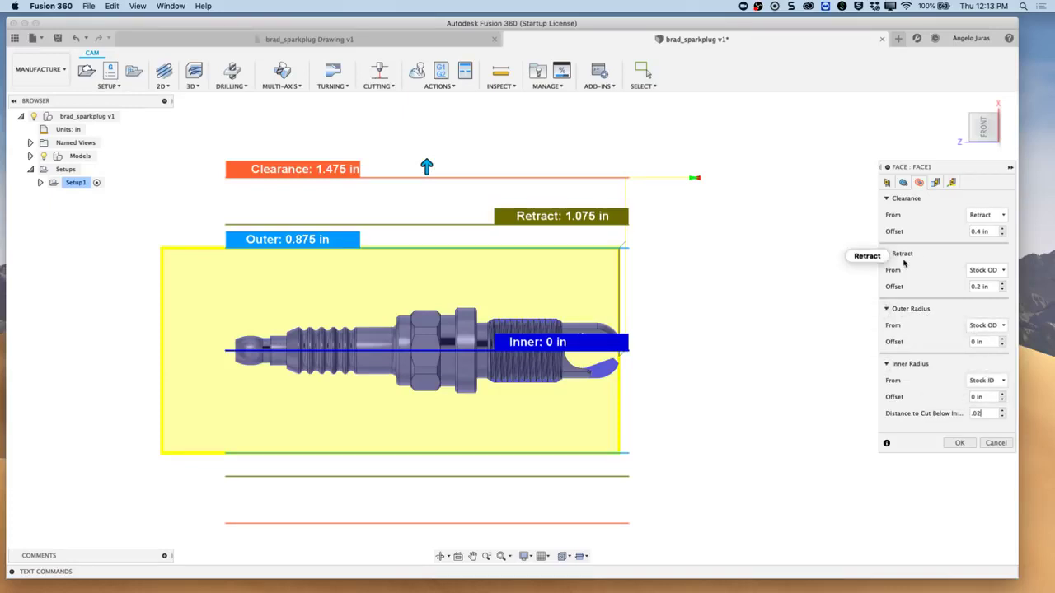
click(979, 286)
text(.1)
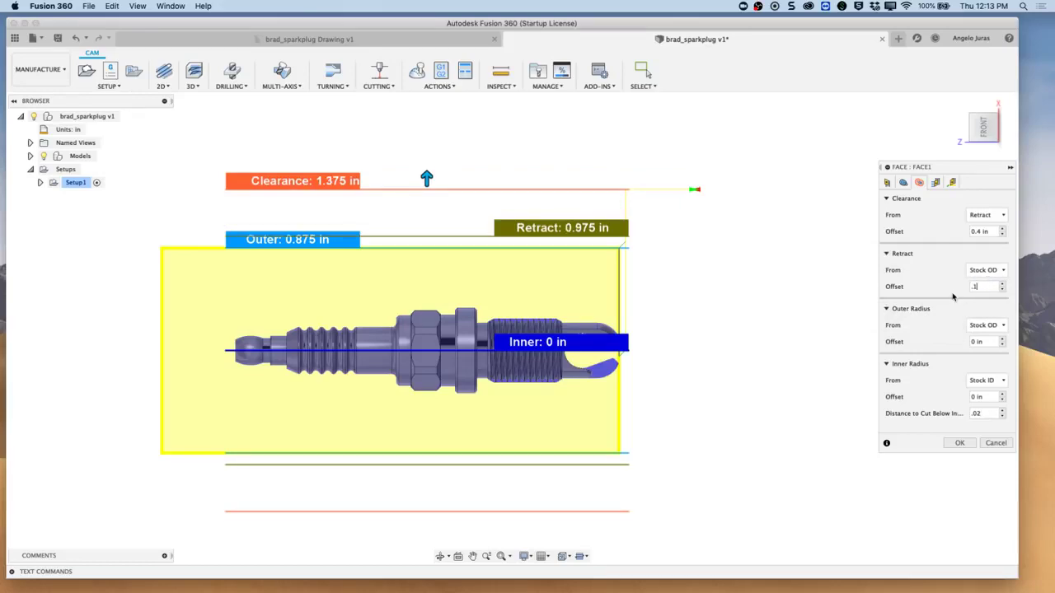
click(989, 231)
text(0)
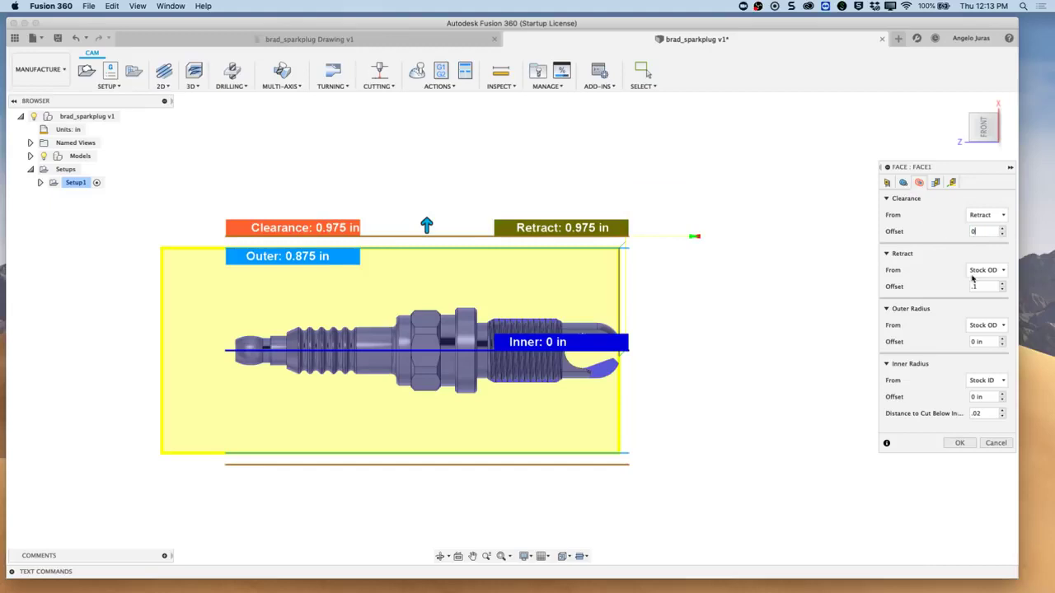
Enable multiple passes for the facing operation with a stepover of 0.06 in.
click(936, 183)
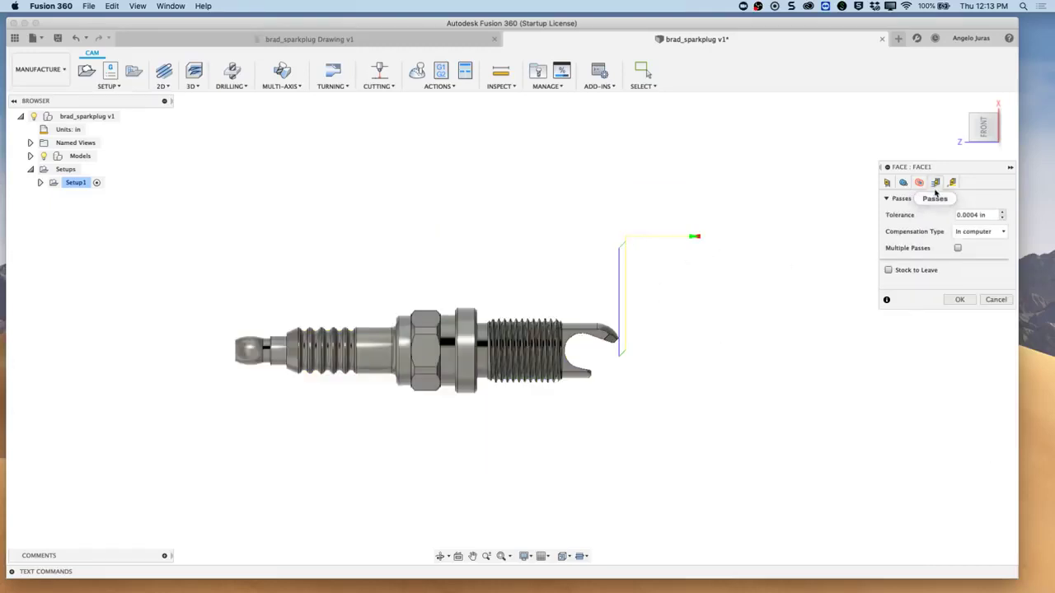
click(957, 248)
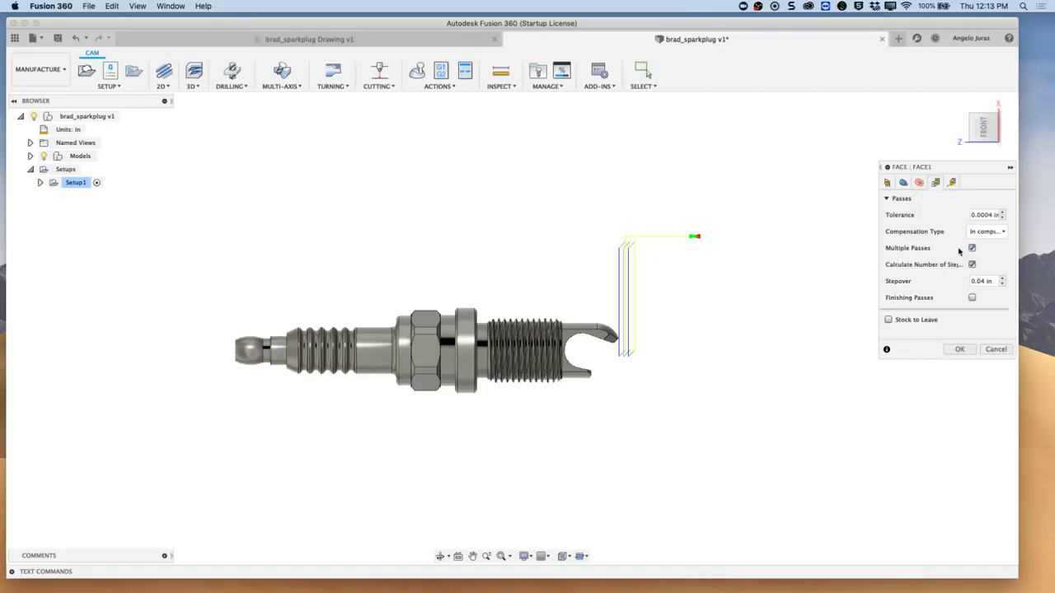
click(993, 281)
key(BackSpace)
text(.06)
Enable finishing passes for the facing operation with a finishing stepover of 0.005 in.
click(972, 298)
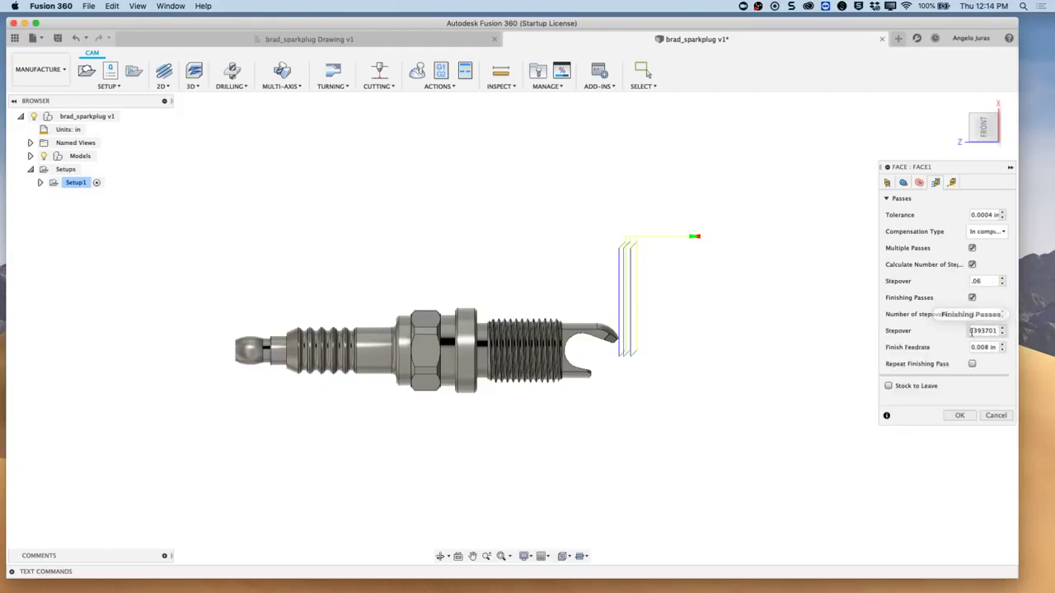
drag(973, 332, 1000, 332)
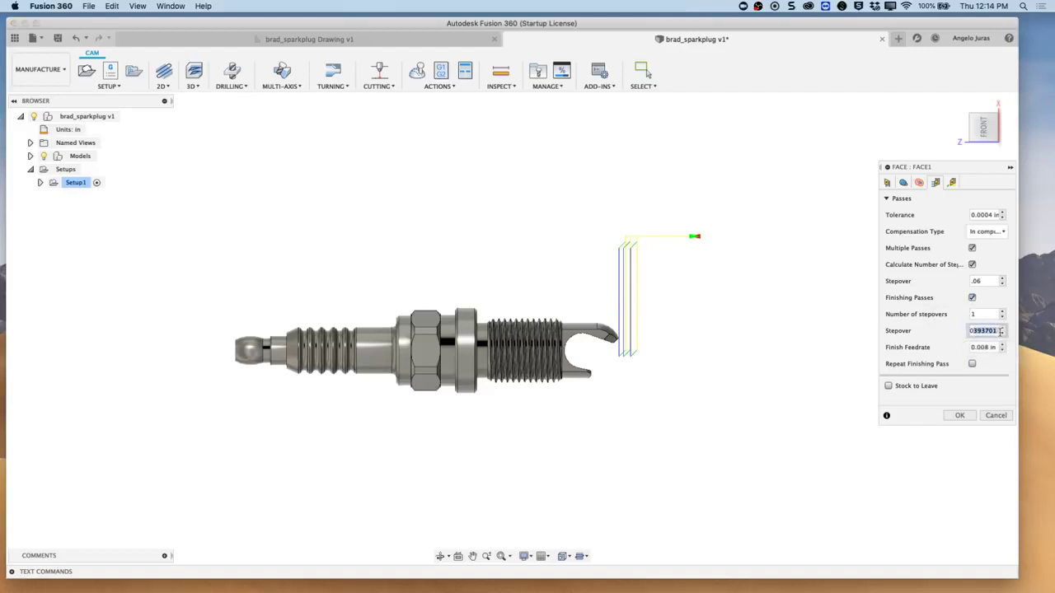
key(BackSpace)
key(BackSpace)
key(BackSpace)
key(BackSpace)
text(.005in)
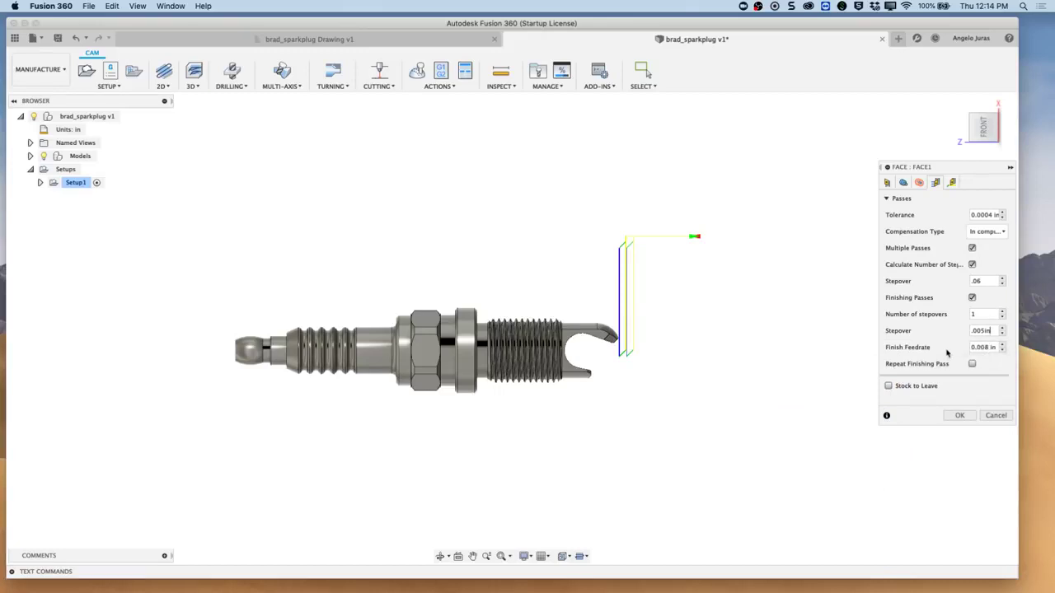
Use Full retraction as the retraction policy in the facing operation's linking settings.
click(951, 183)
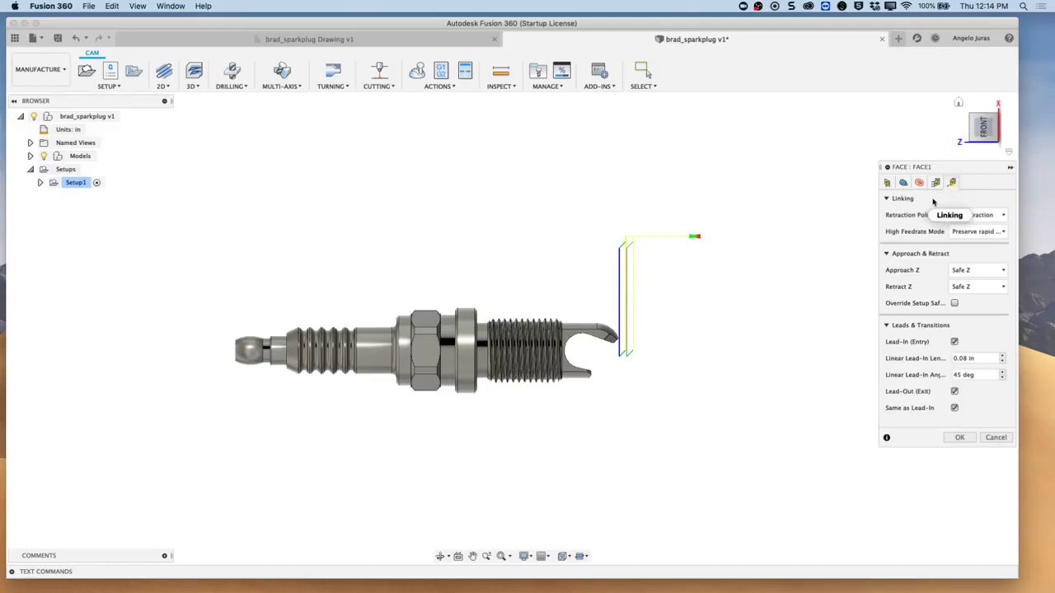
click(1001, 215)
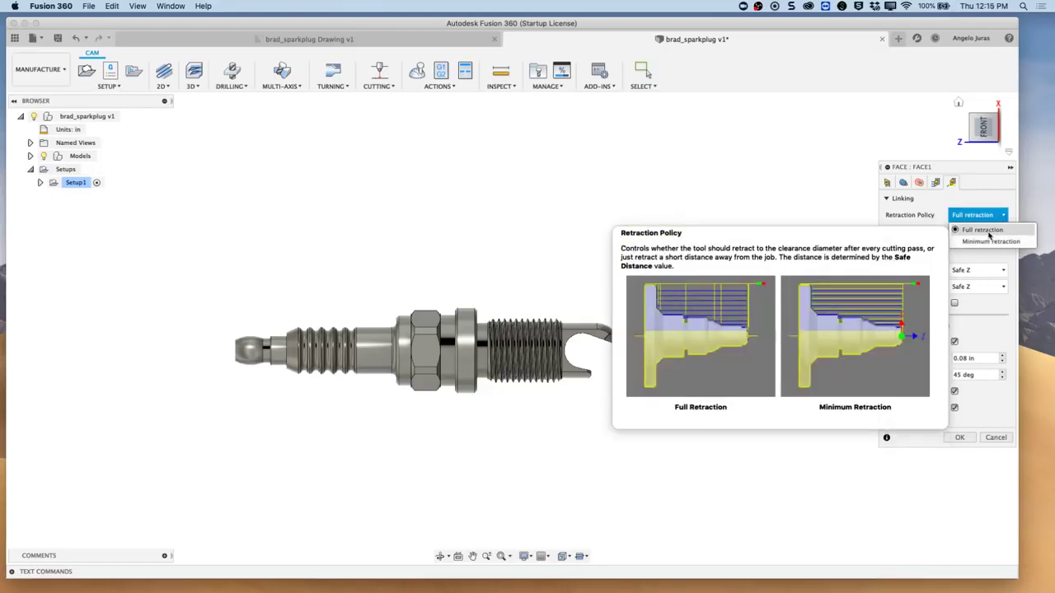
click(989, 234)
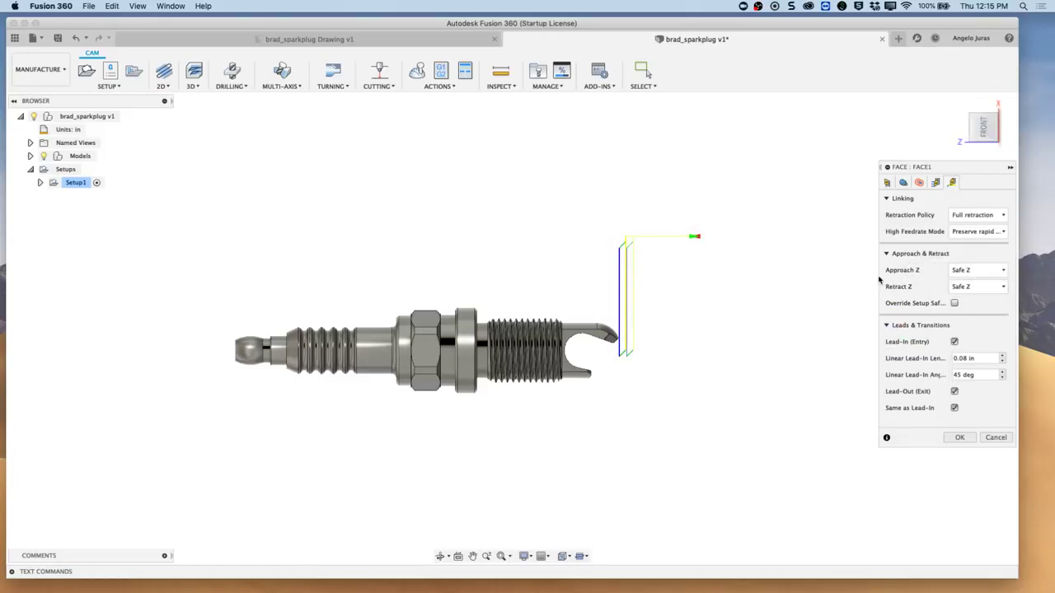
Compare the Last toolpath point and Safe Z options for Retract Z in the facing toolpath preview.
mouse_move(1004, 272)
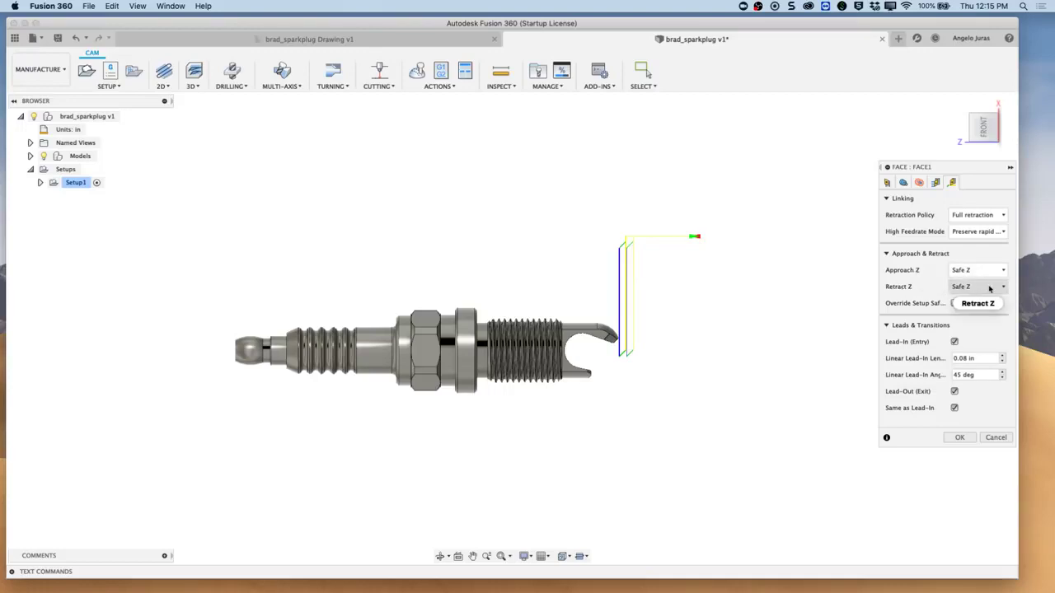
click(1003, 287)
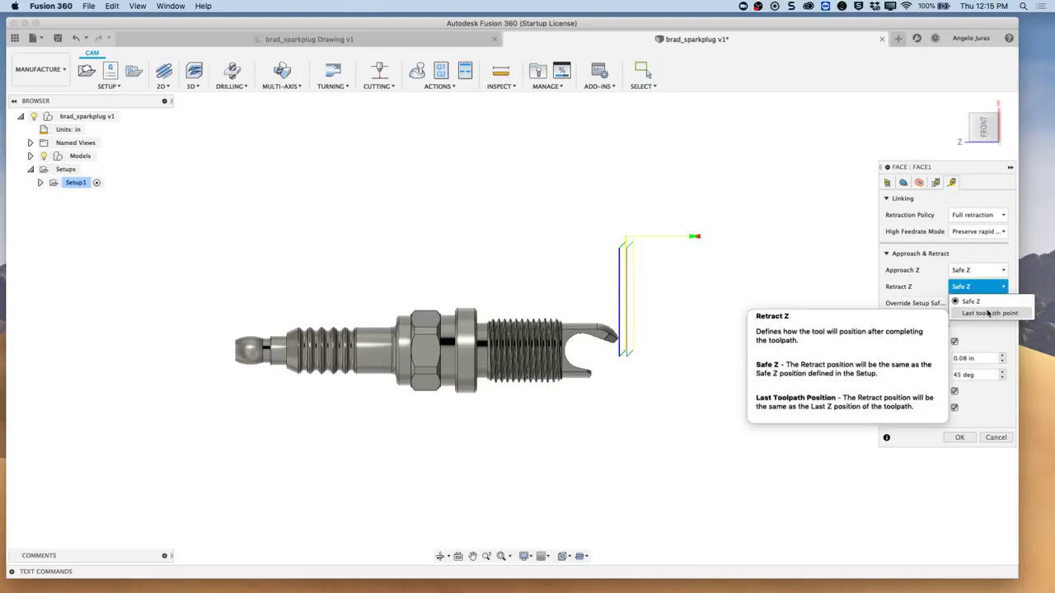
click(988, 314)
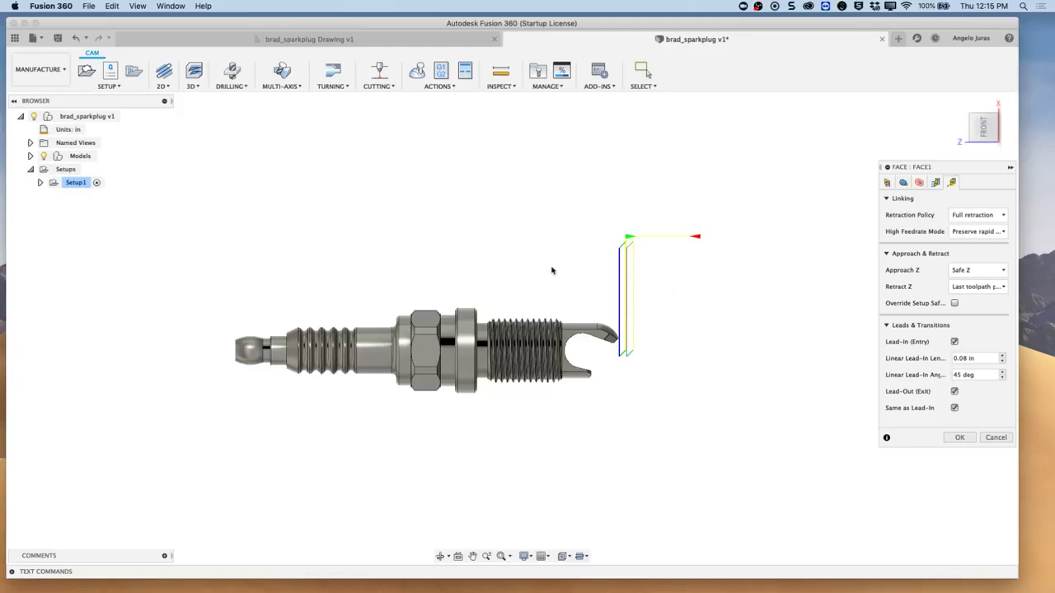
click(989, 287)
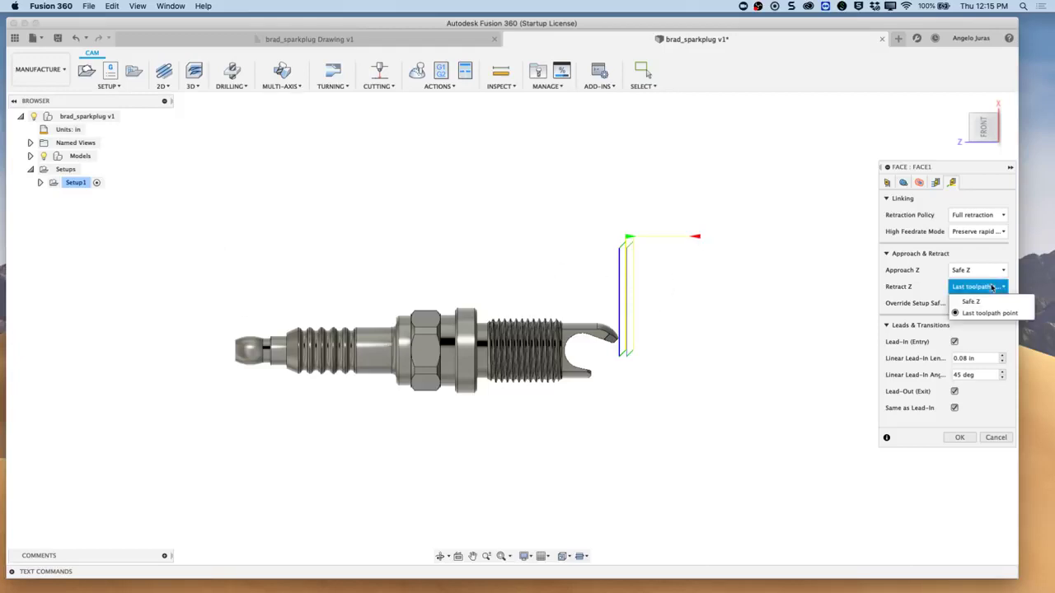
click(971, 302)
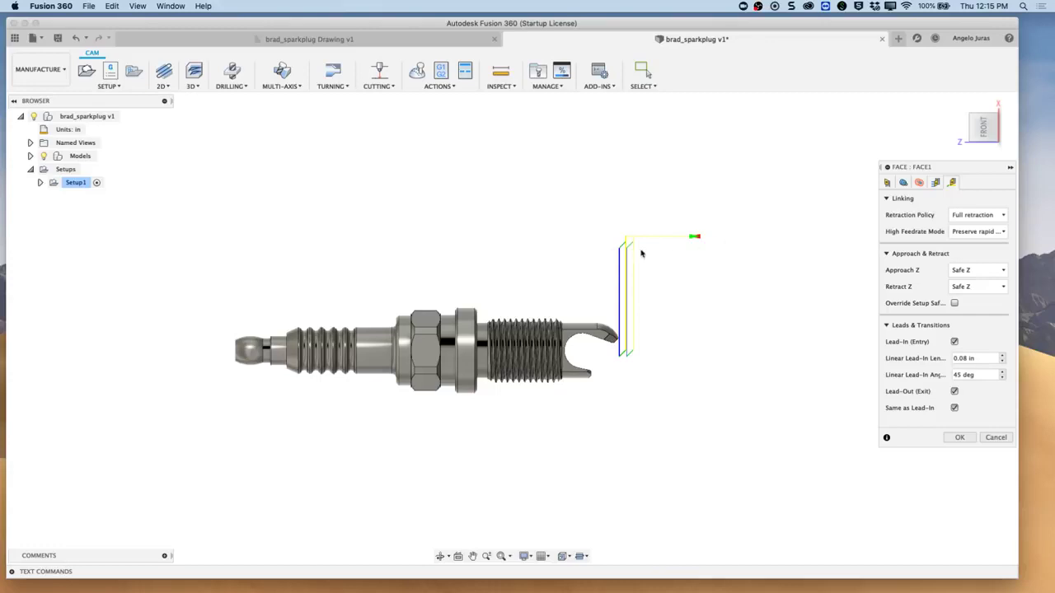
Set Retract Z to Last toolpath point and finish creating the facing operation.
click(990, 290)
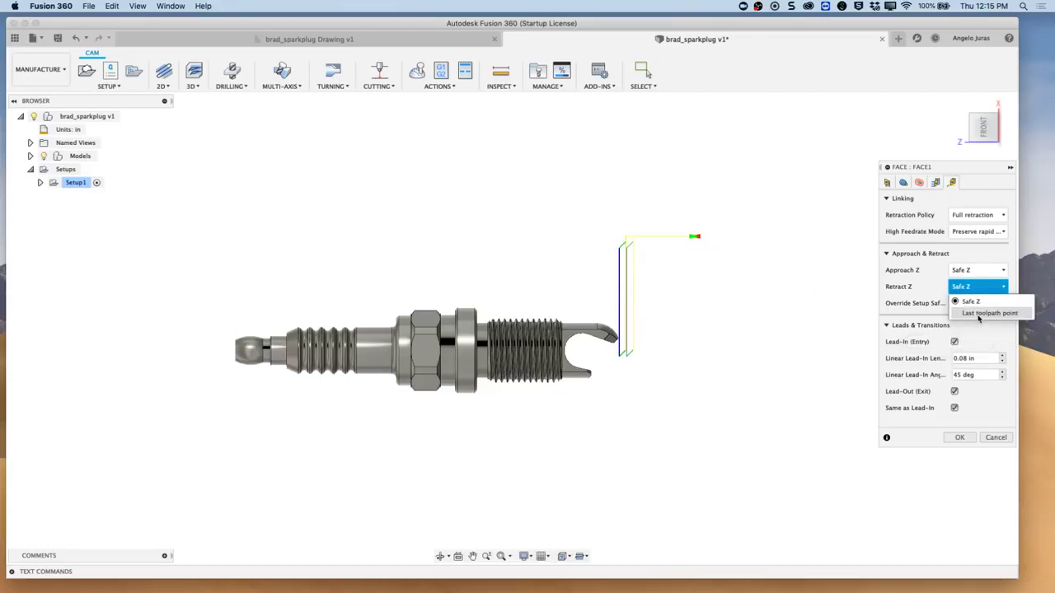
click(979, 314)
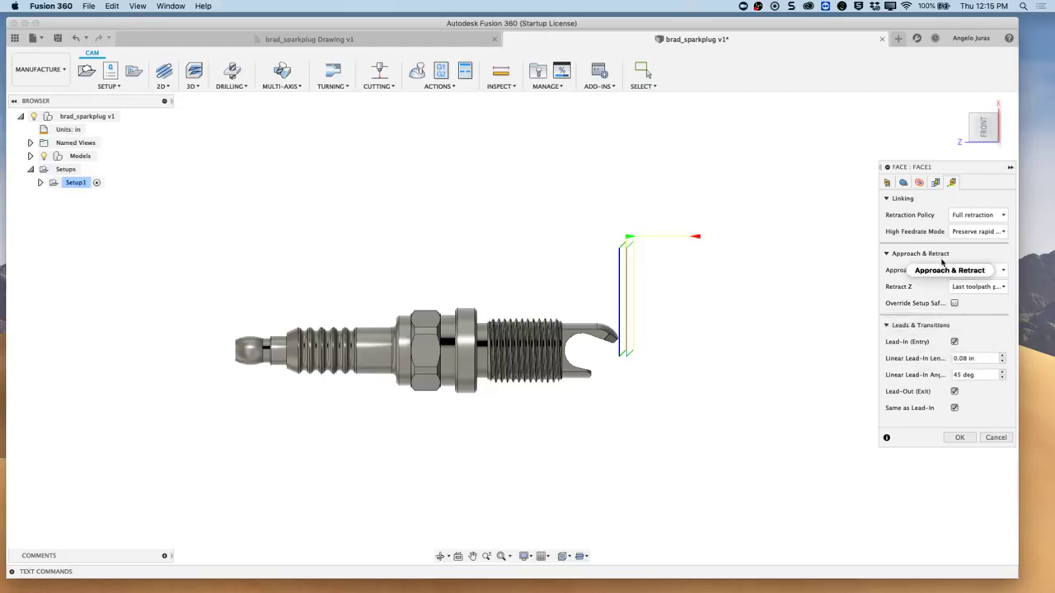
click(959, 438)
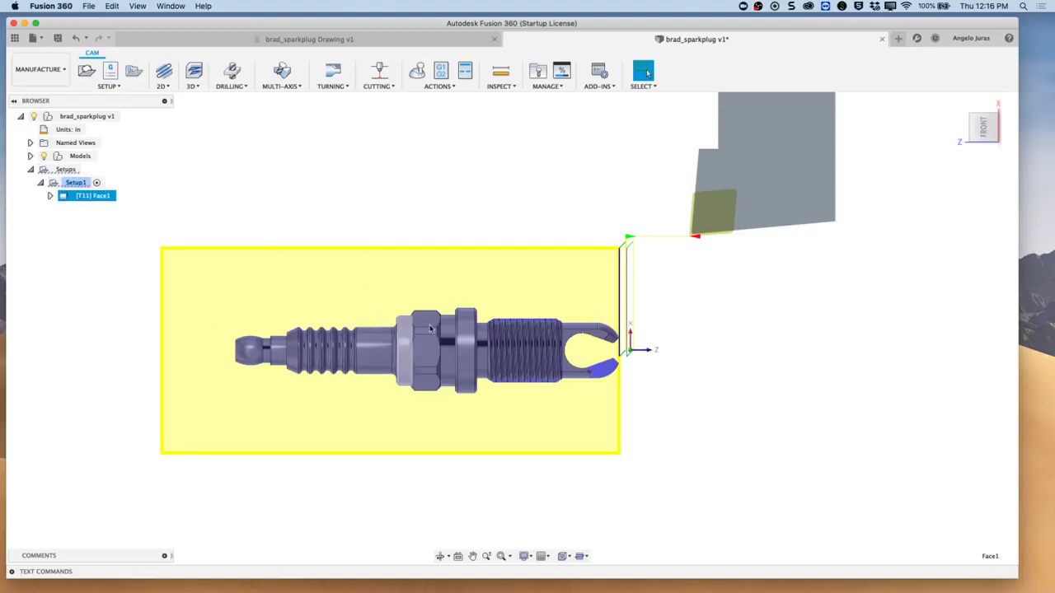
Start a Turning Profile operation with grooving set to Don't allow grooving and a maximum spindle speed of 3000 rpm.
scroll(674, 239, up, 1)
scroll(674, 239, up, 1)
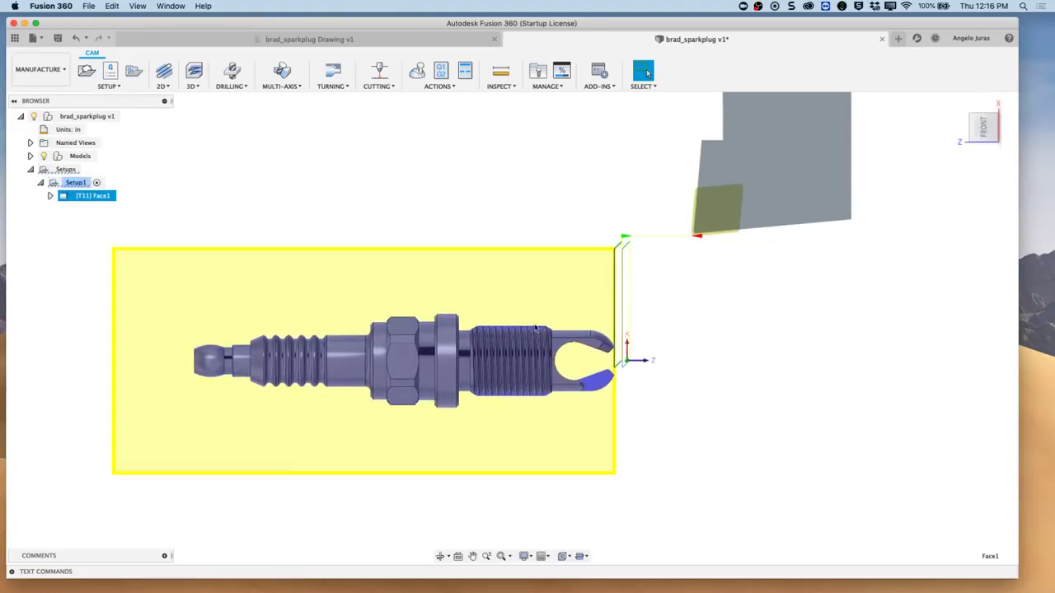
scroll(600, 332, up, 5)
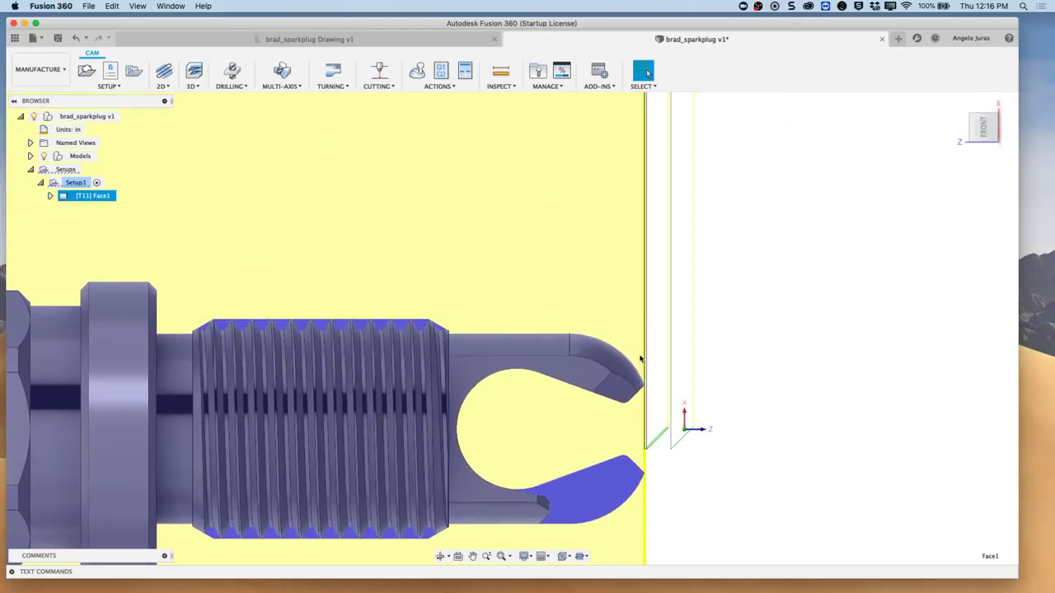
scroll(636, 356, down, 3)
scroll(640, 360, down, 3)
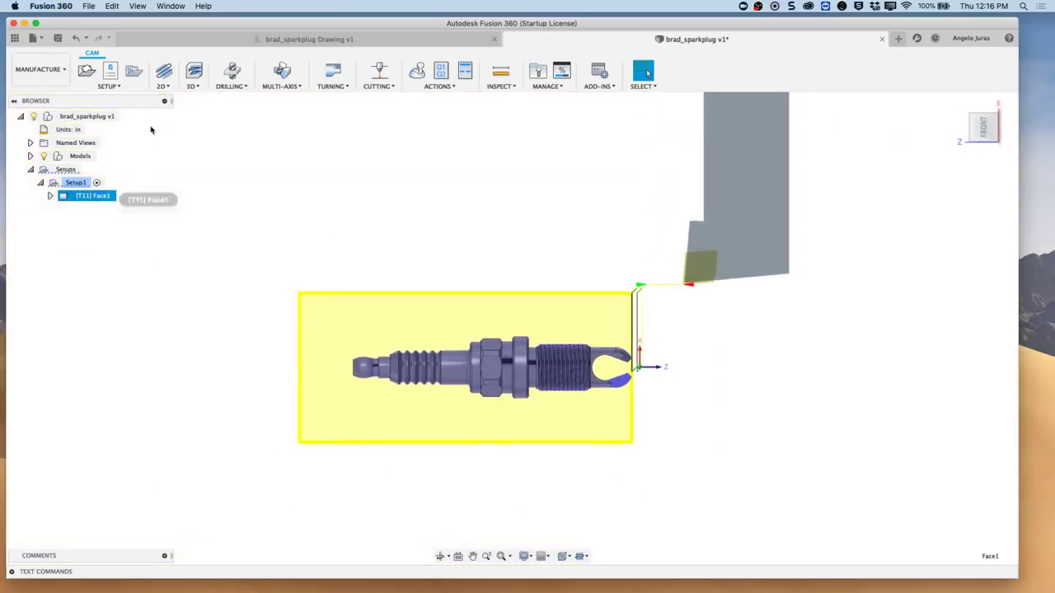
click(346, 87)
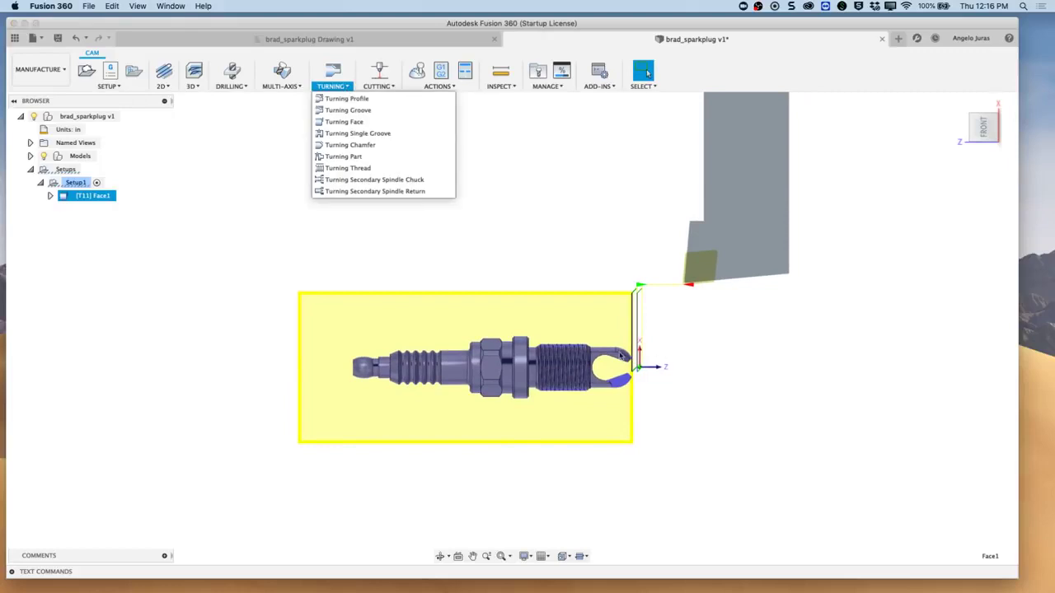
click(347, 99)
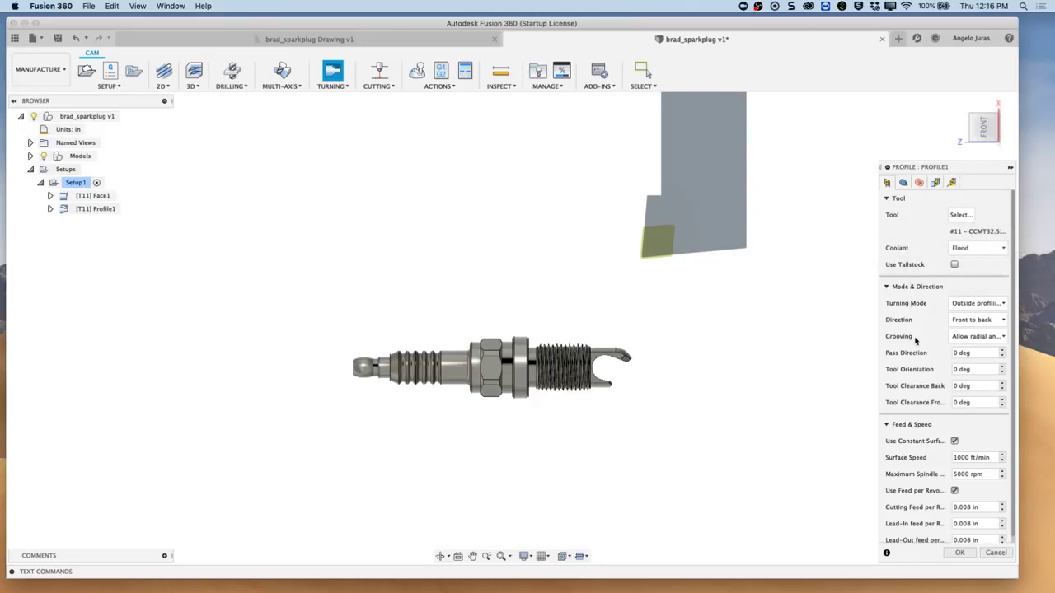
click(972, 338)
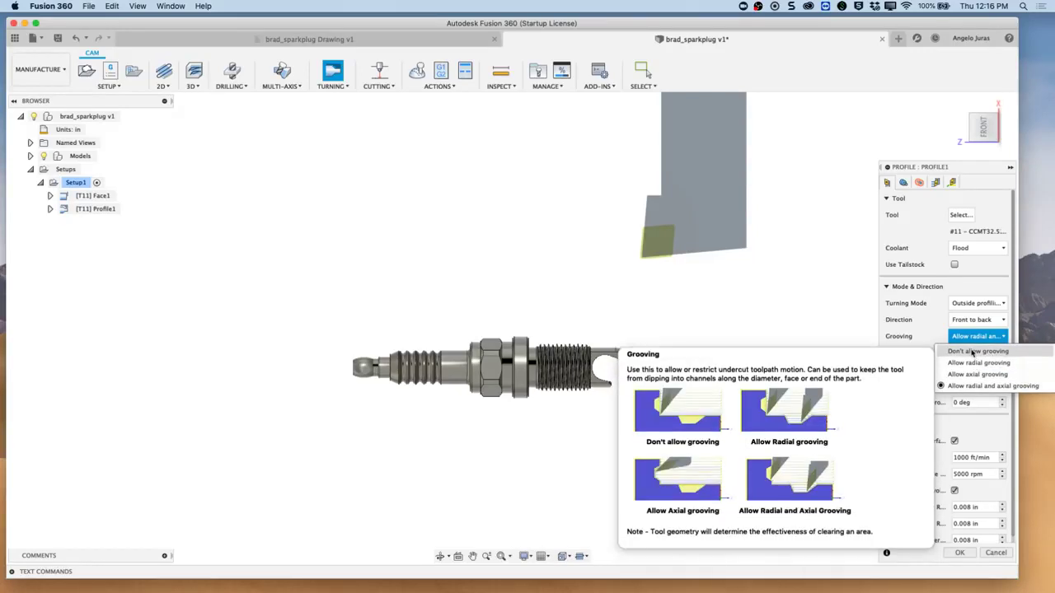
click(972, 352)
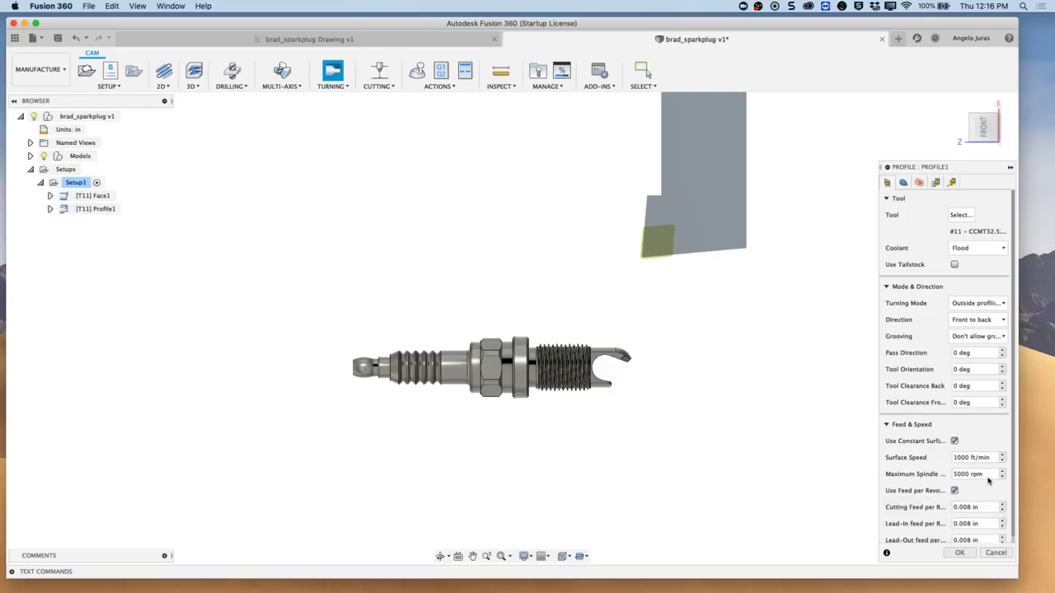
click(983, 474)
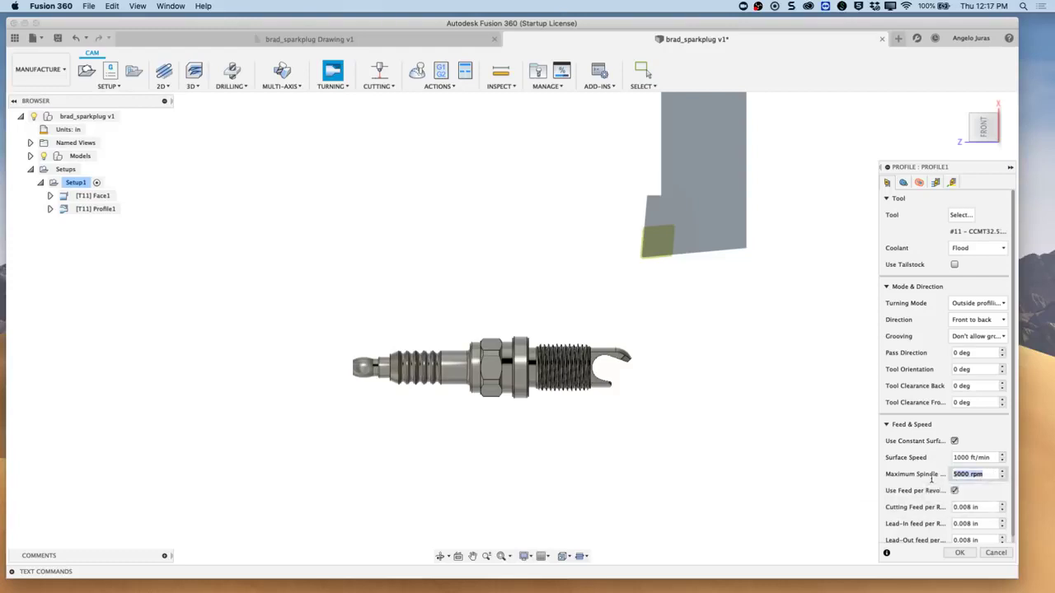
text(3000)
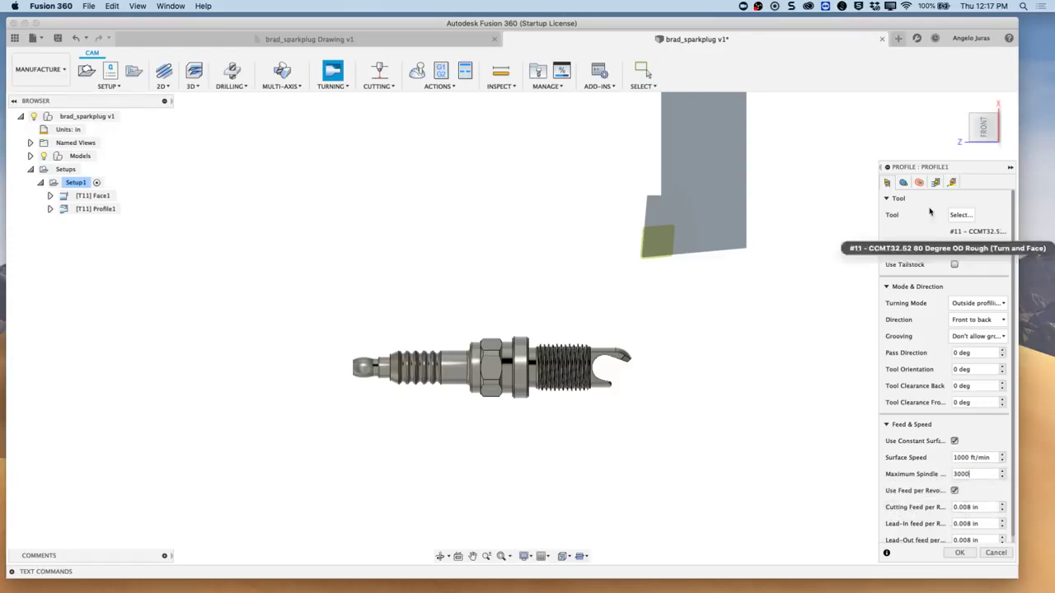
Set the maximum roughing stepdown of the profile operation to 0.06 in.
click(903, 183)
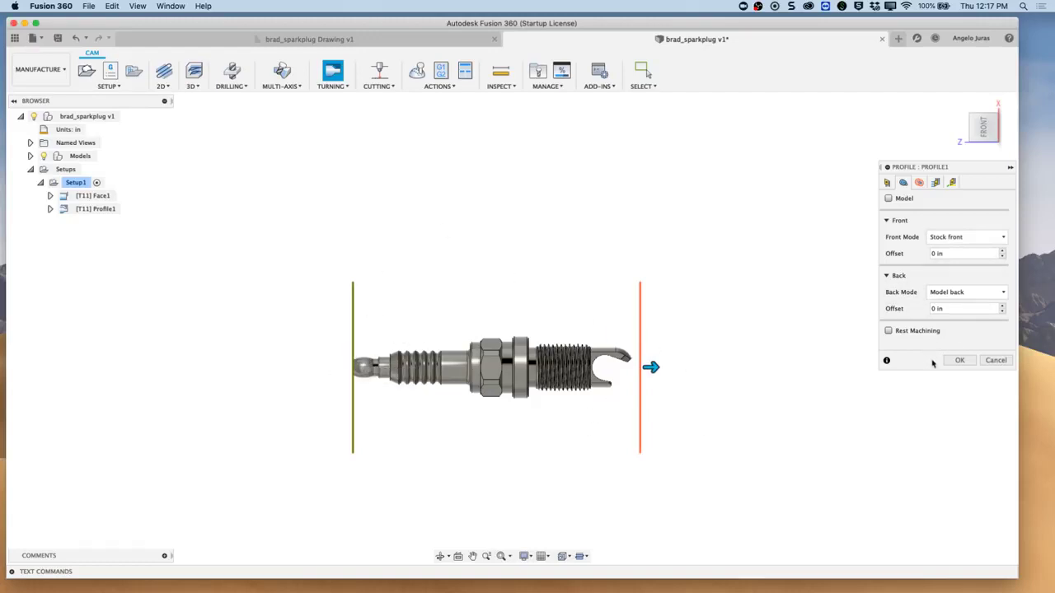
click(920, 184)
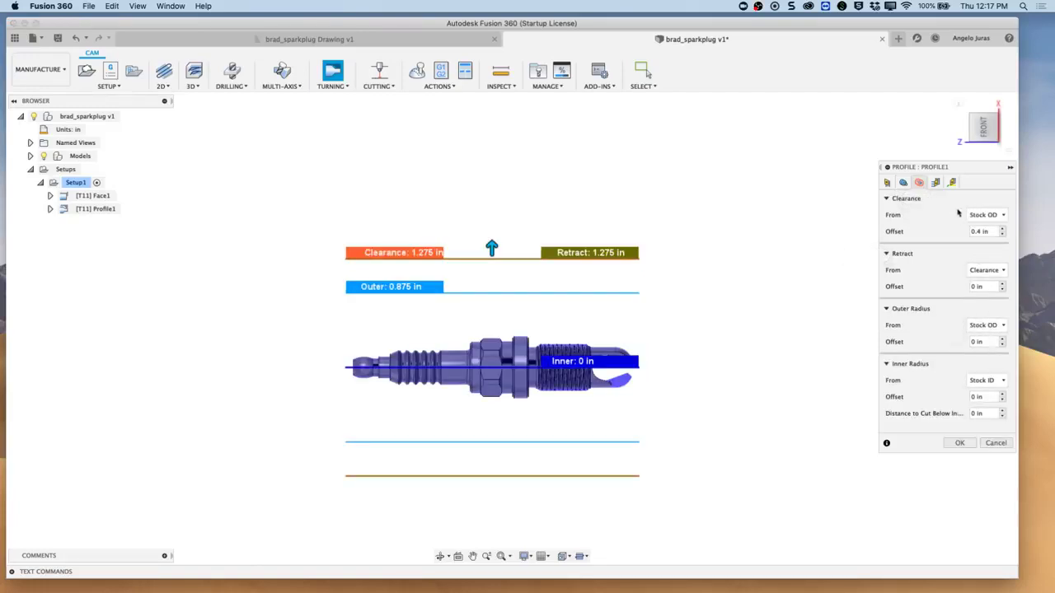
click(936, 184)
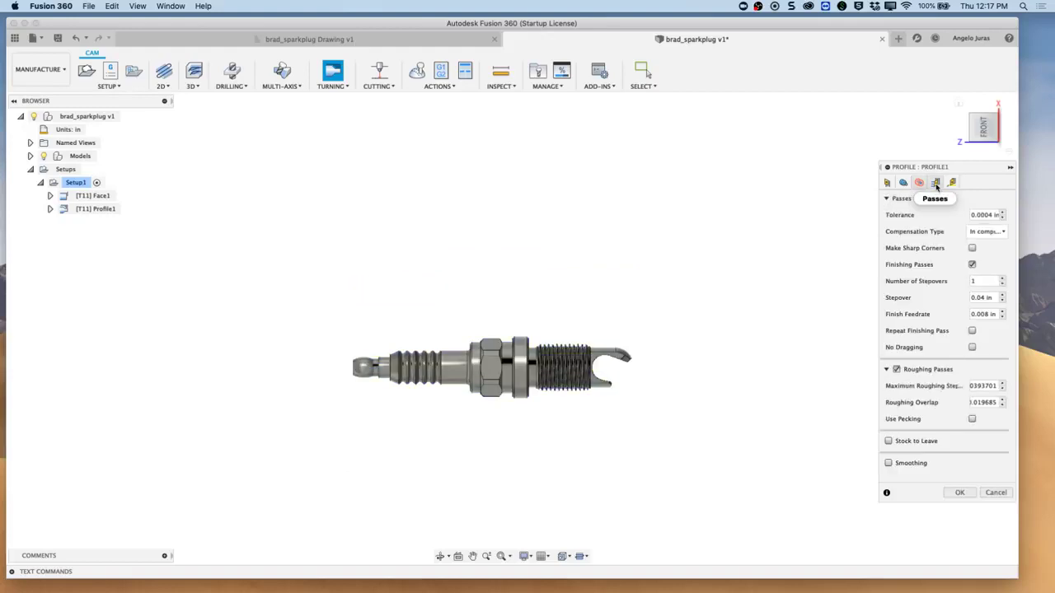
double_click(995, 385)
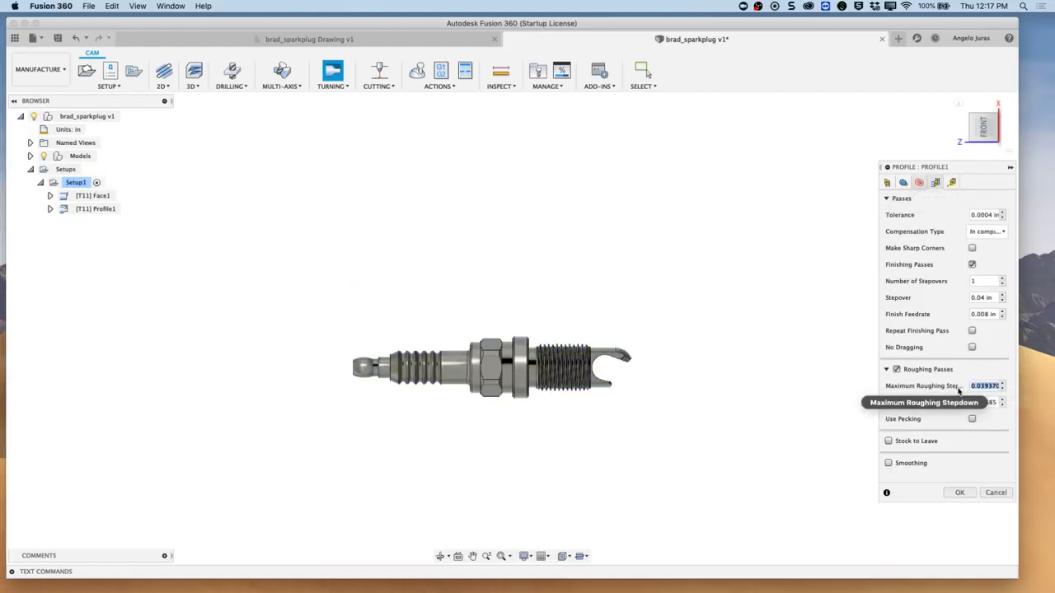
key(BackSpace)
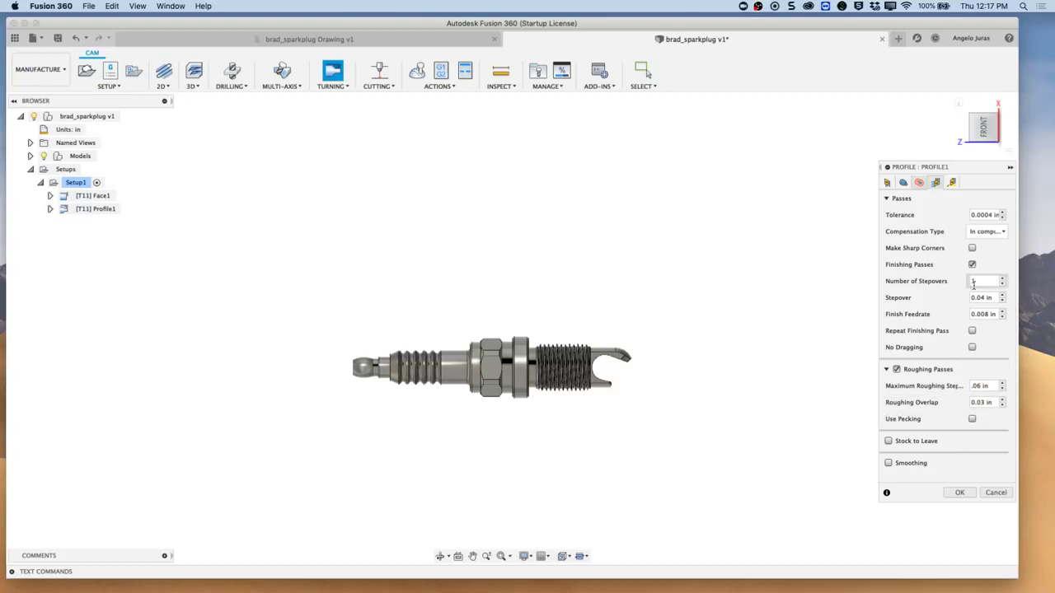
Set the profile's finishing passes to 2 stepovers of 0.005 in.
click(1003, 281)
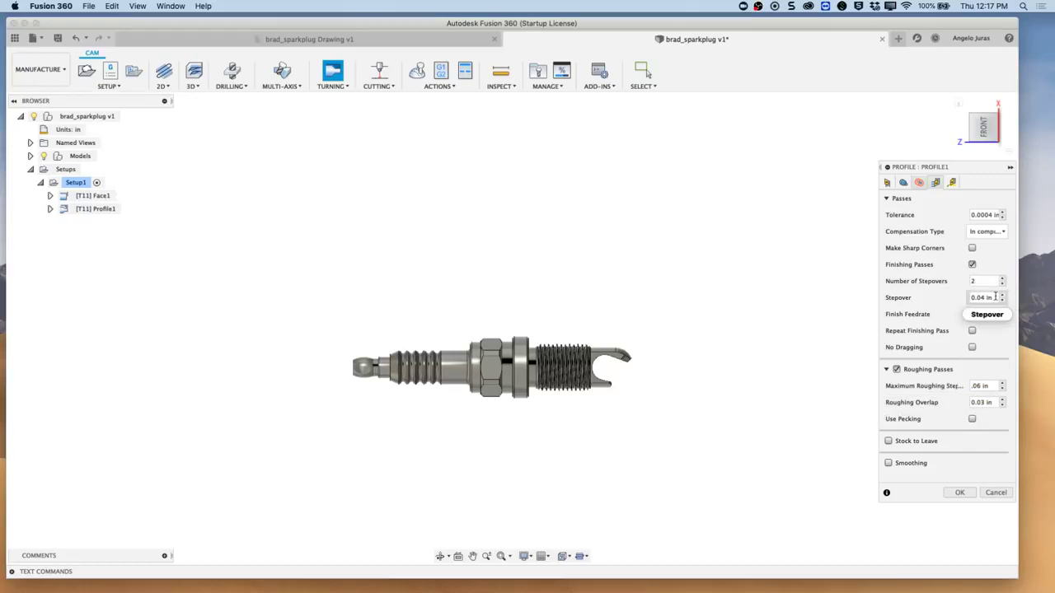
key(Tab)
text(.0)
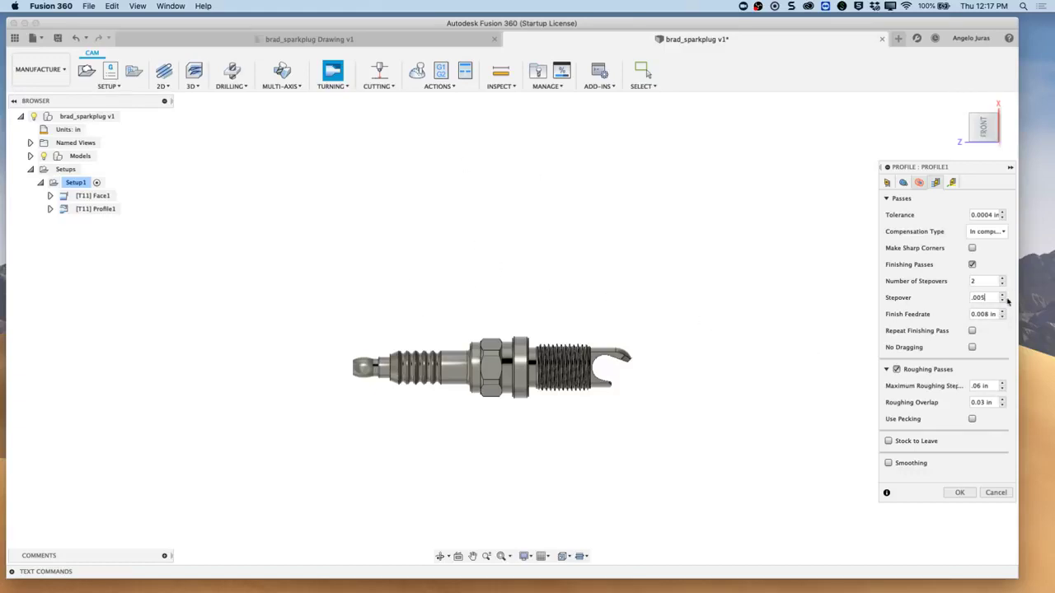
click(972, 281)
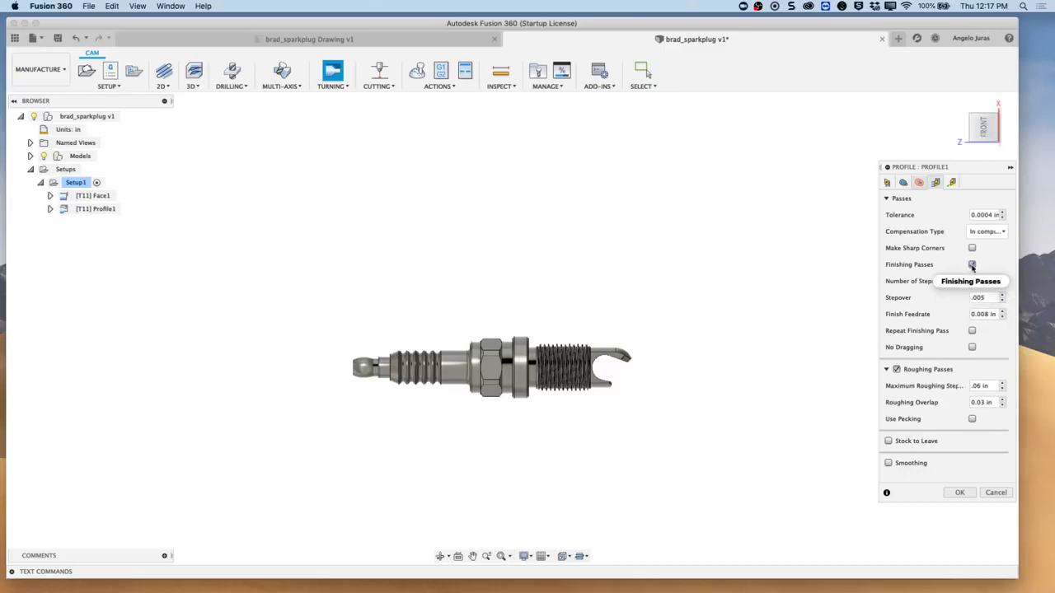
Disable finishing passes in favour of Stock to Leave, and finish creating the profile operation.
click(972, 265)
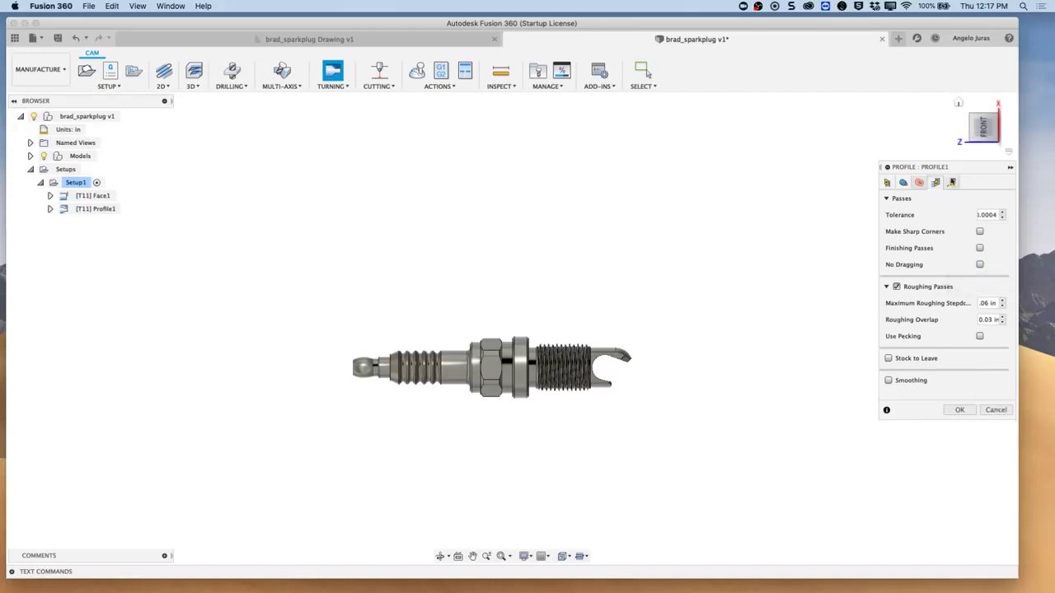
click(888, 358)
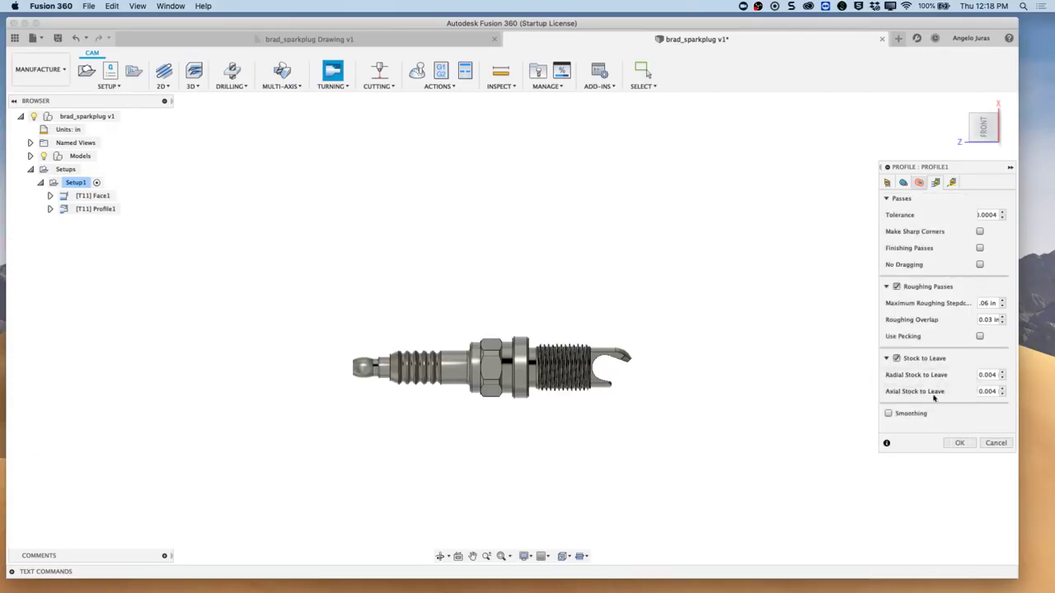
click(954, 183)
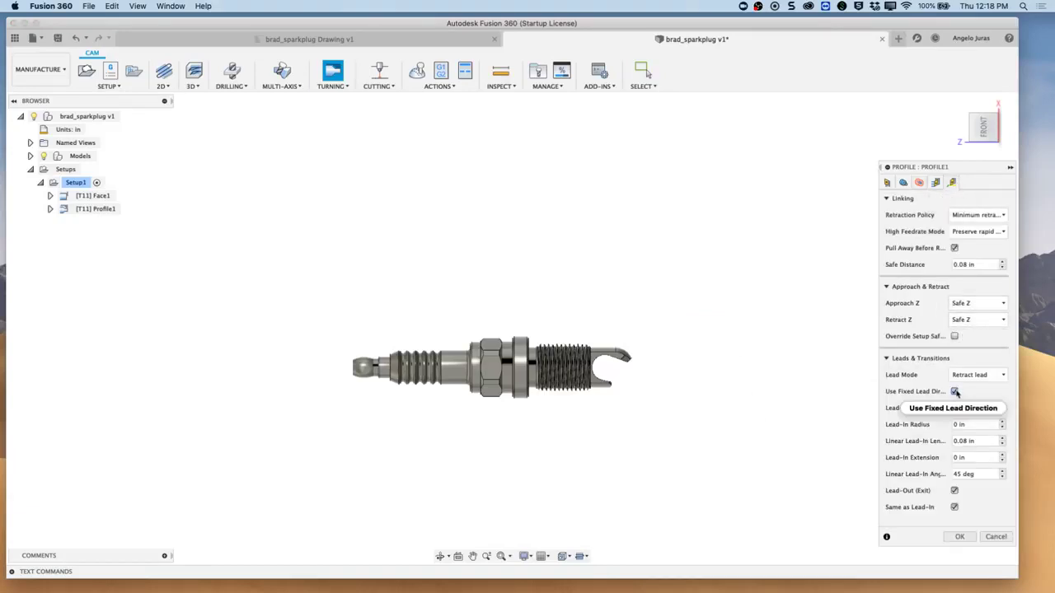
click(960, 537)
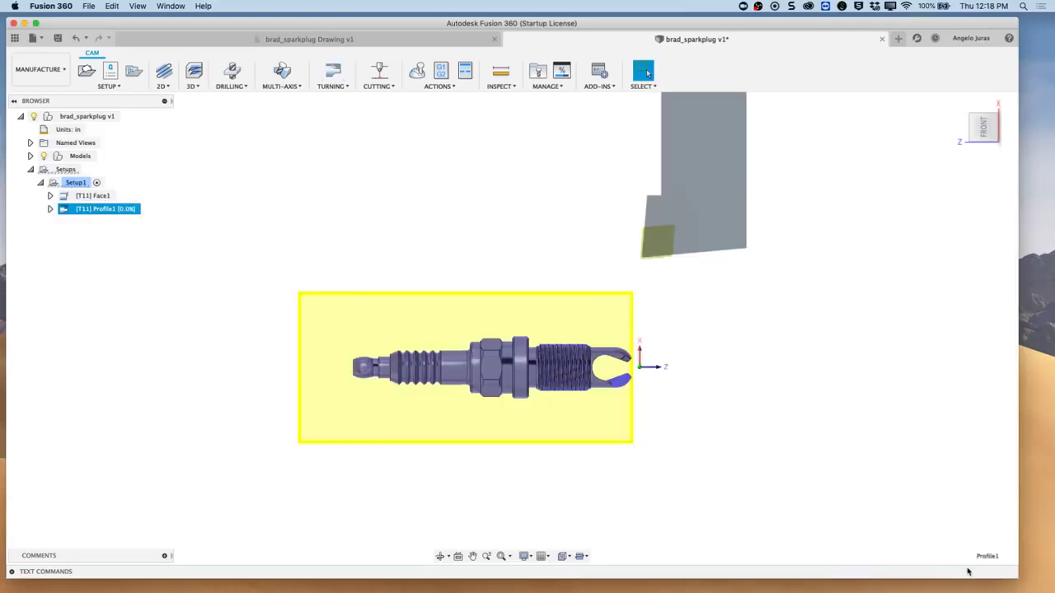
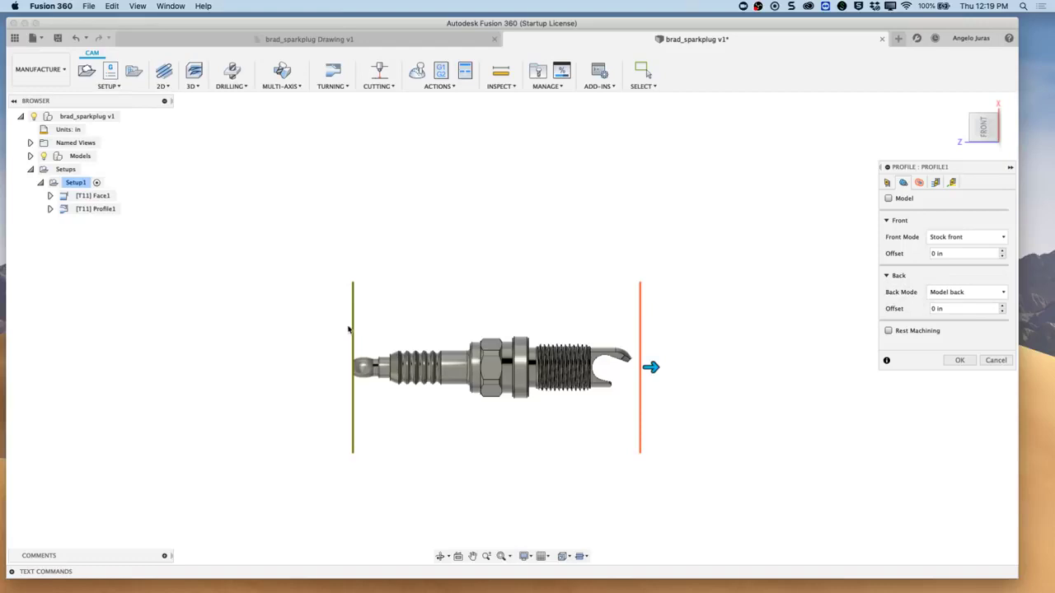
Limit the profile's back boundary by Selection to the vertex where the smooth shaft meets the collar behind the hex, and apply the change.
click(988, 298)
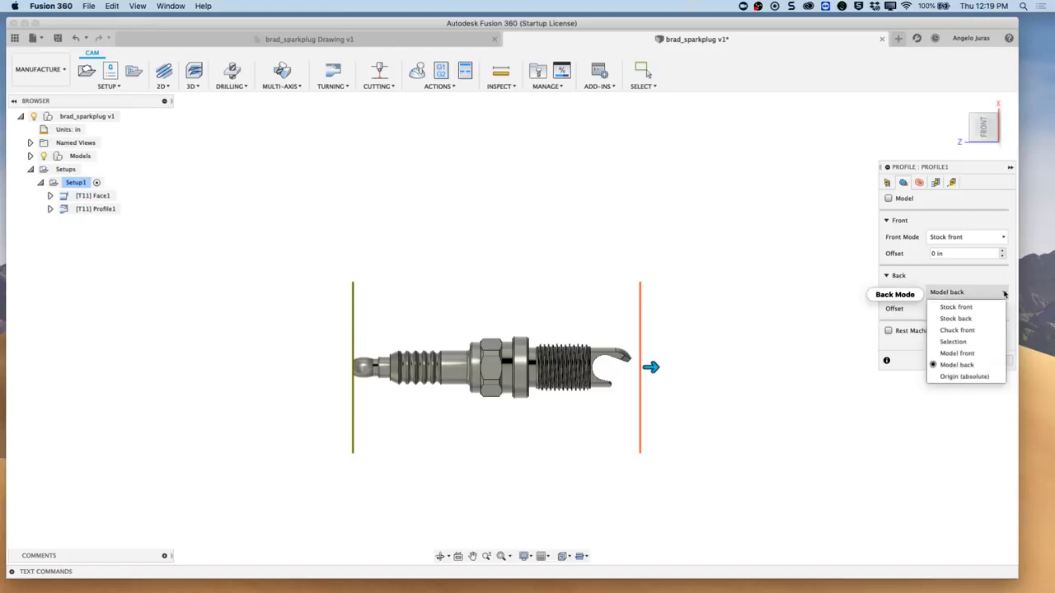
click(959, 343)
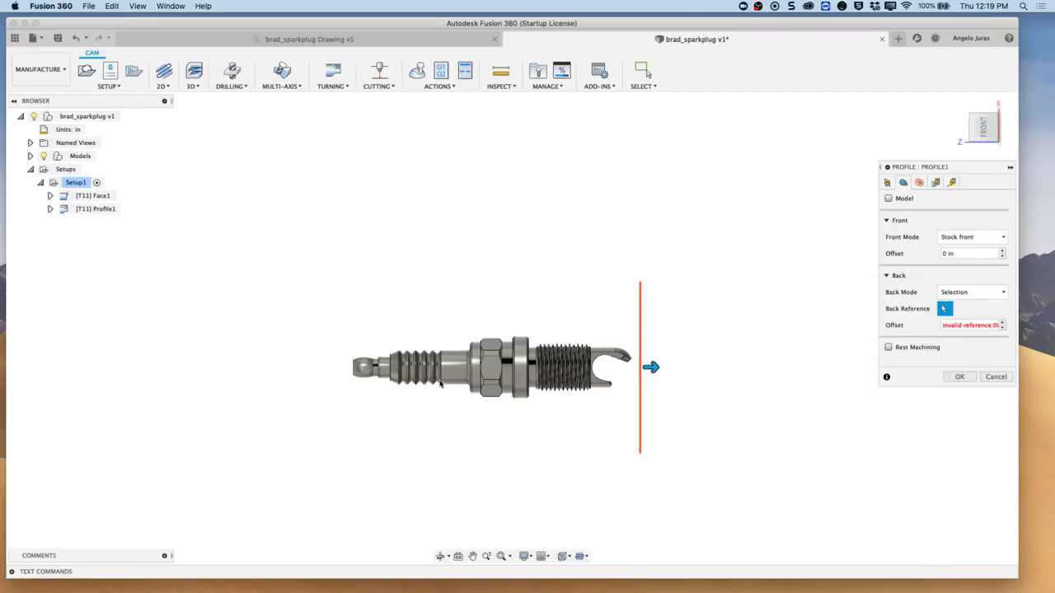
scroll(470, 383, up, 5)
scroll(481, 377, up, 1)
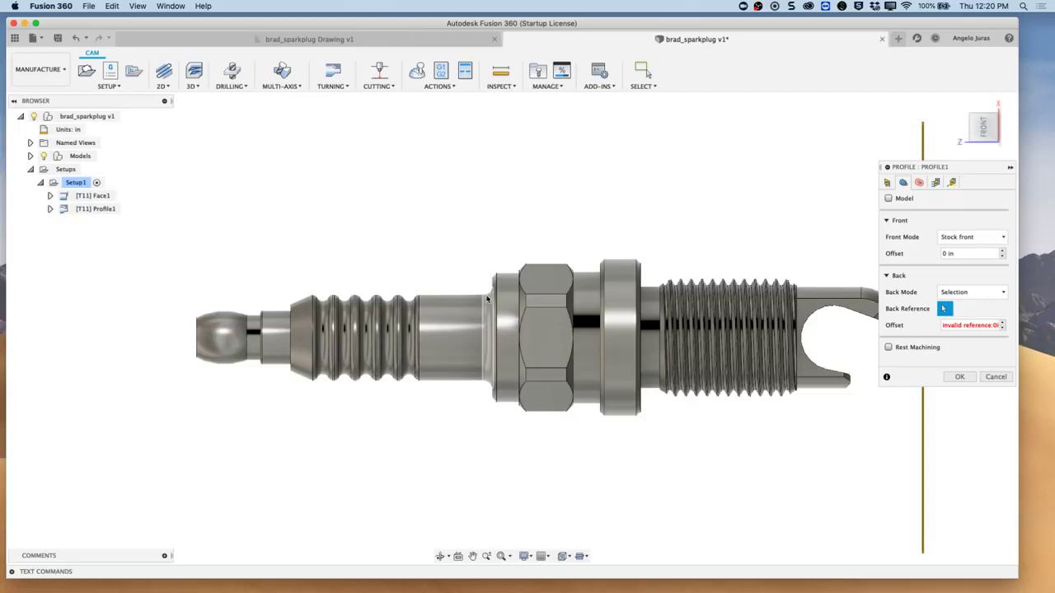
click(485, 300)
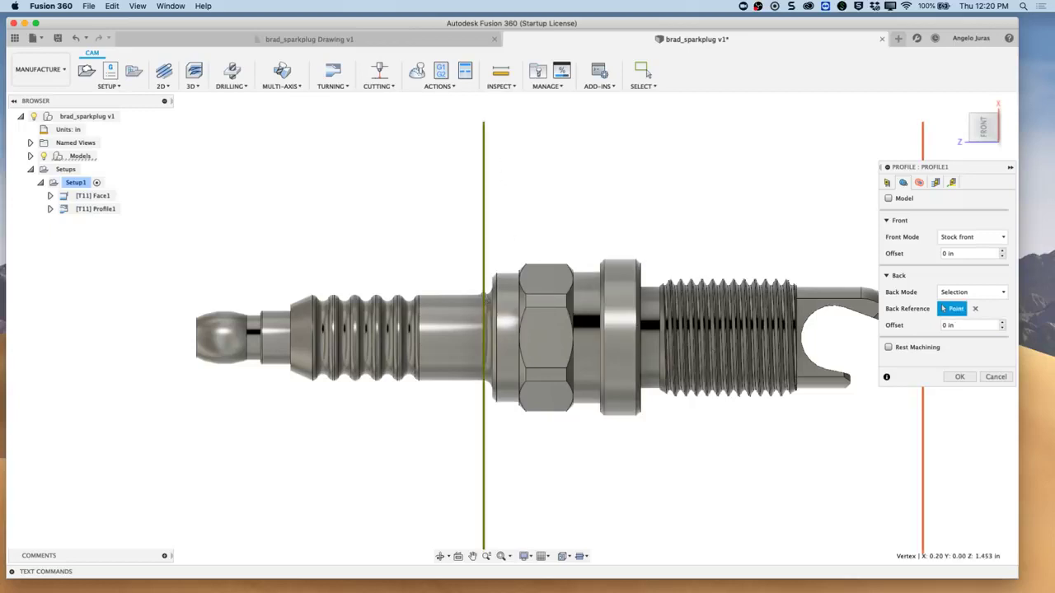
scroll(657, 454, down, 2)
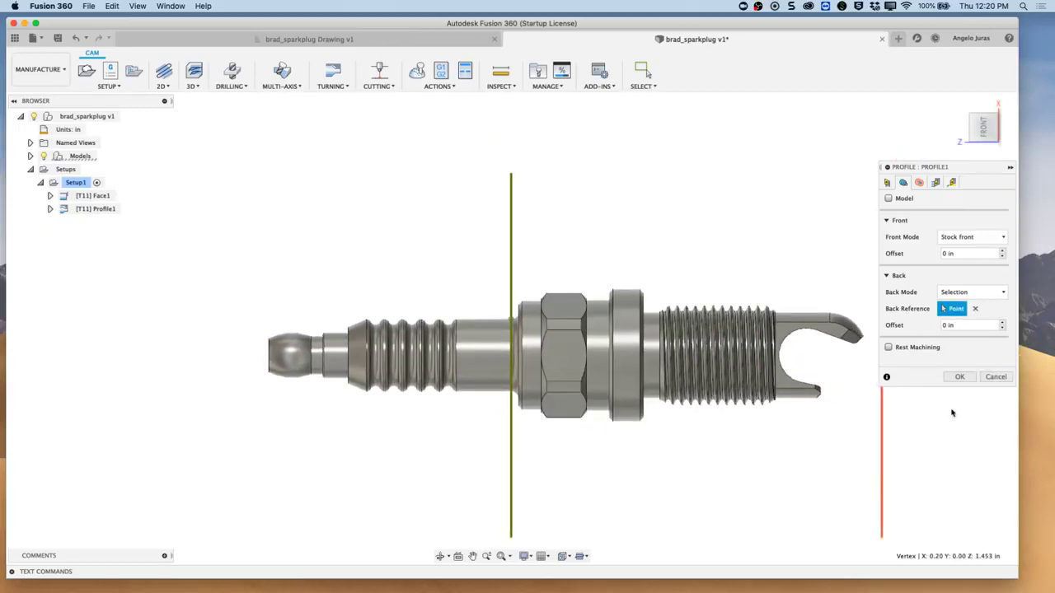
click(960, 376)
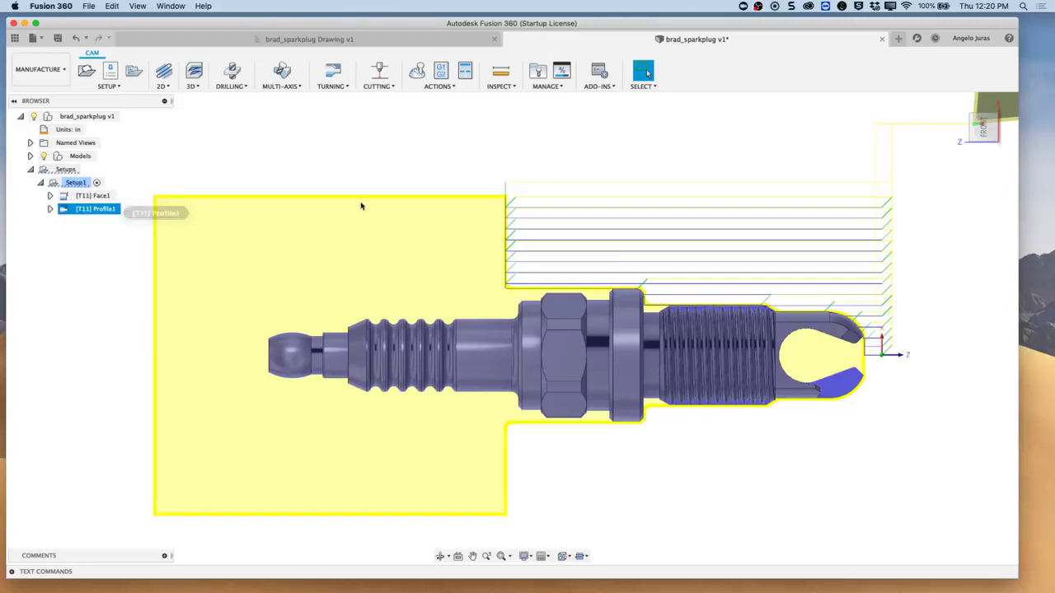
Duplicate the Profile1 operation in Setup1 and select the copy.
click(332, 83)
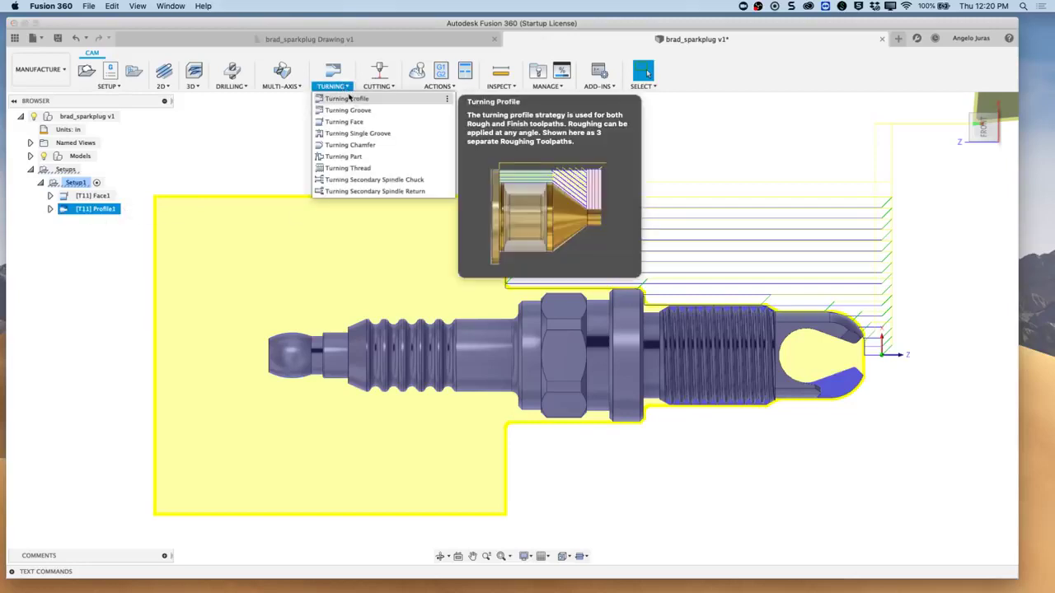
click(291, 155)
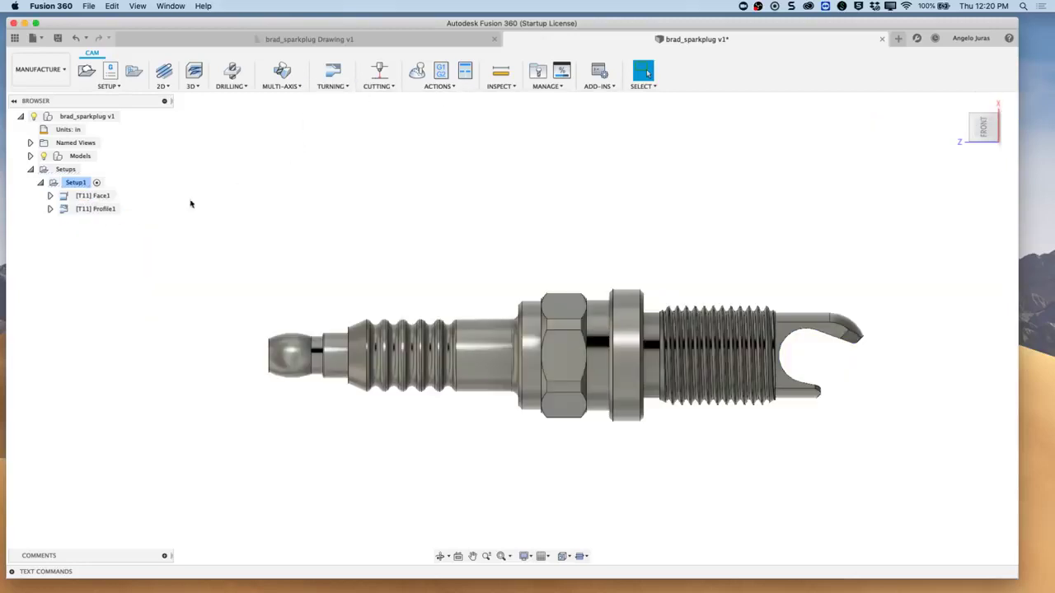
click(108, 210)
right_click(106, 214)
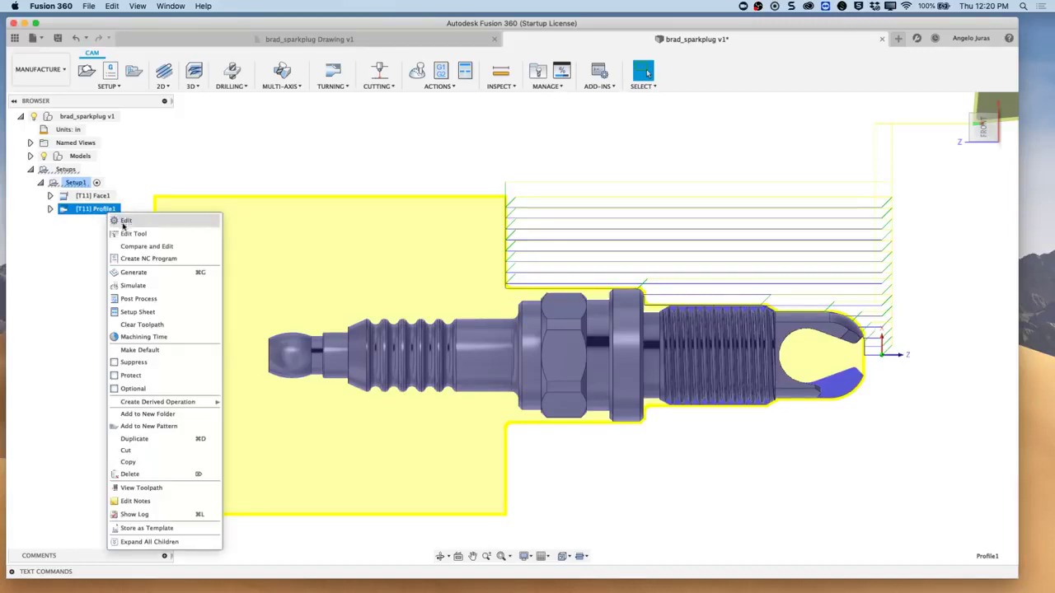
click(135, 439)
click(99, 222)
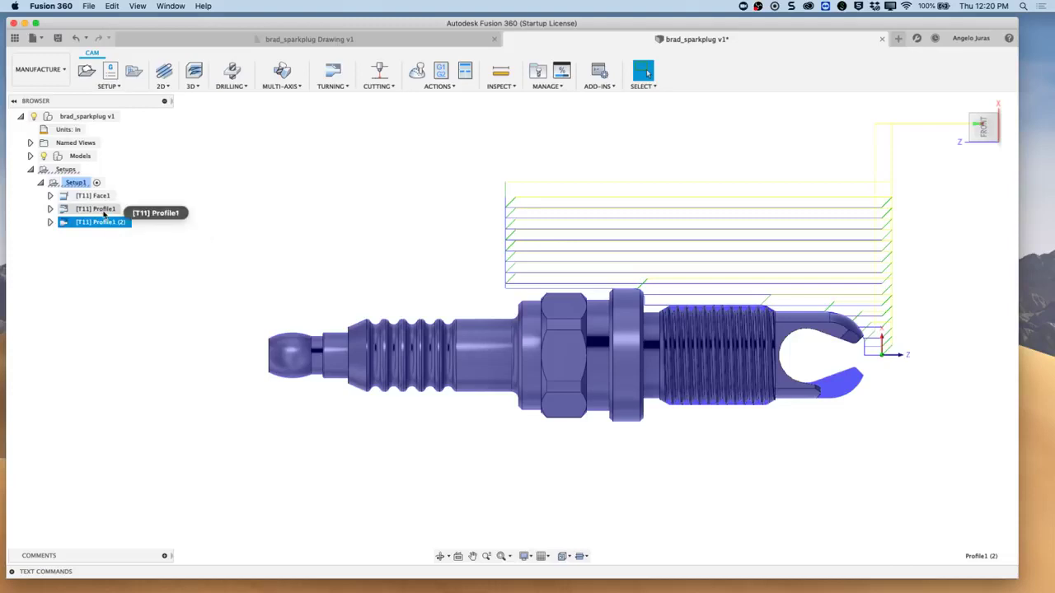
Edit the duplicated profile and assign tool 3, VCGT331-SVLC-R (35 Degree Finish Turn or Face), from the P9_Haaslathe_lib_dec2017 library.
right_click(99, 227)
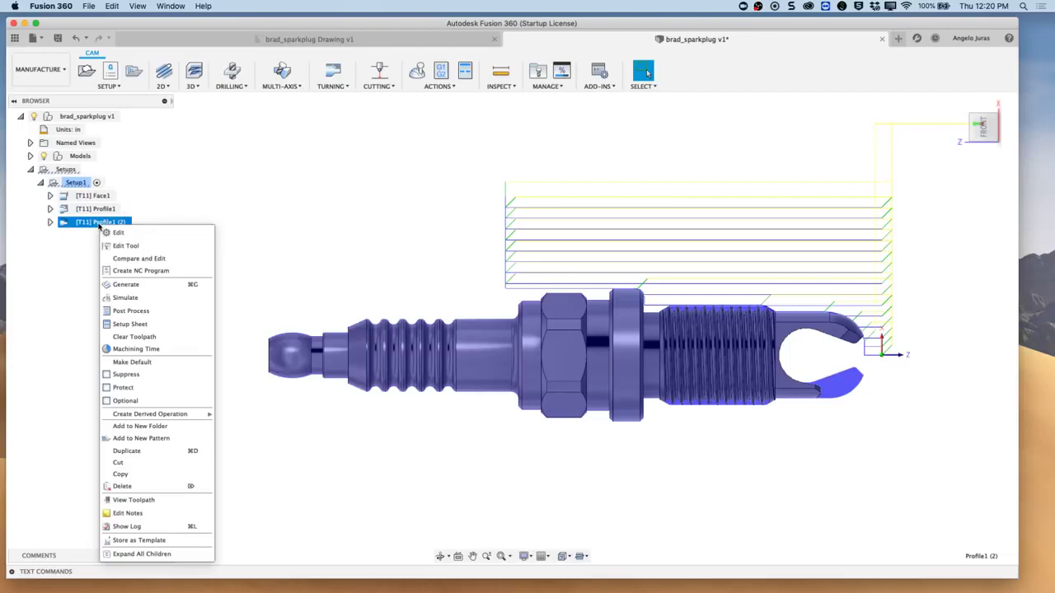
click(108, 230)
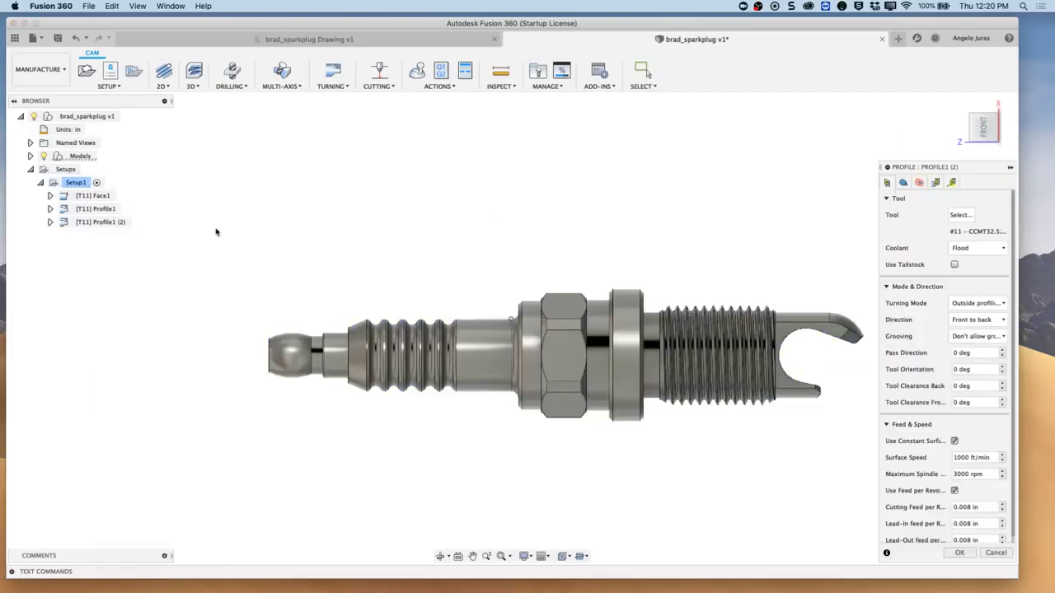
click(961, 215)
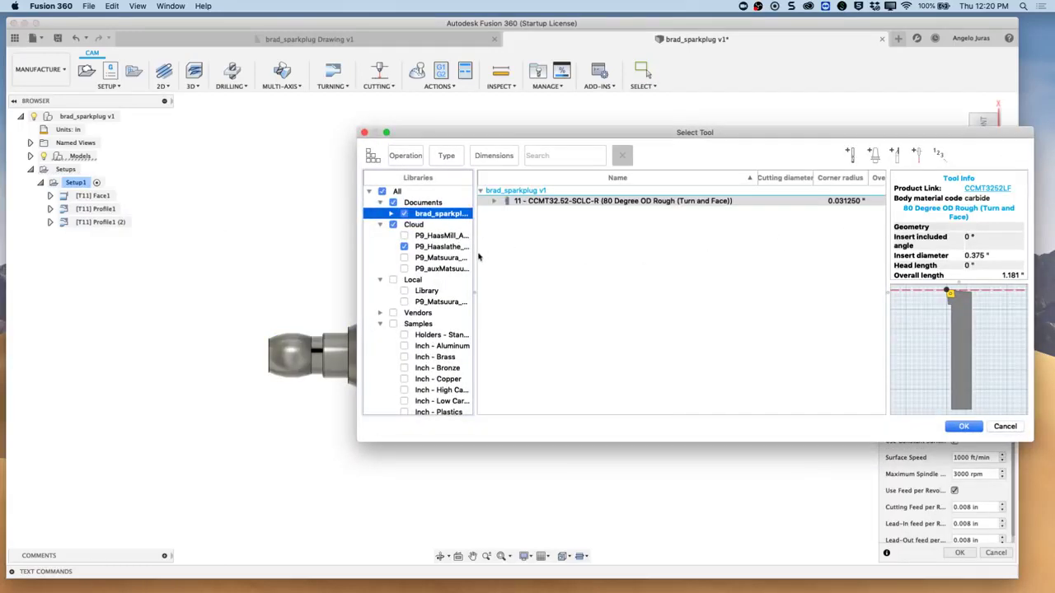
click(440, 247)
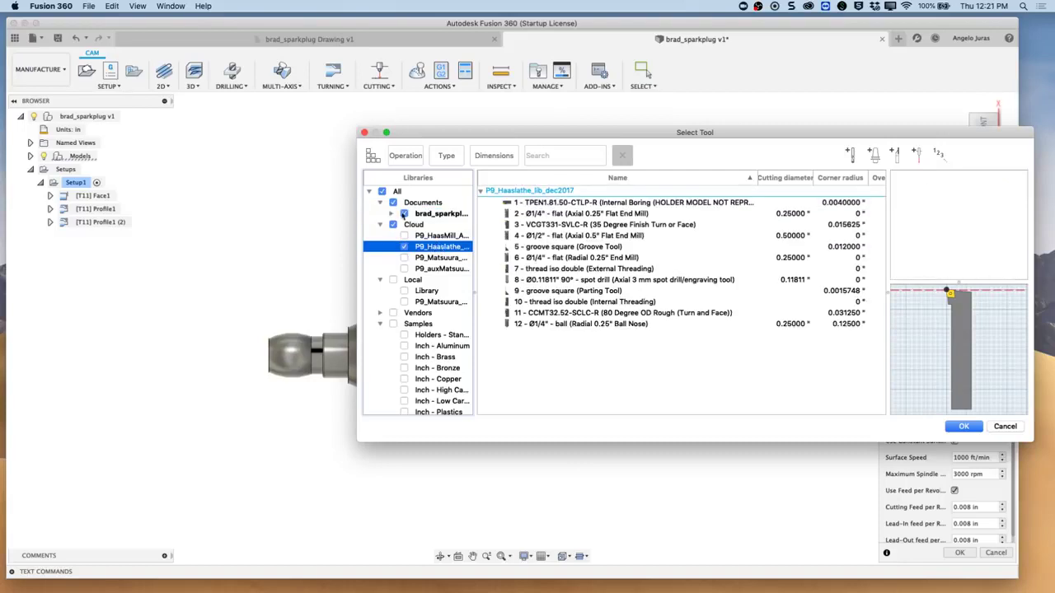
click(554, 228)
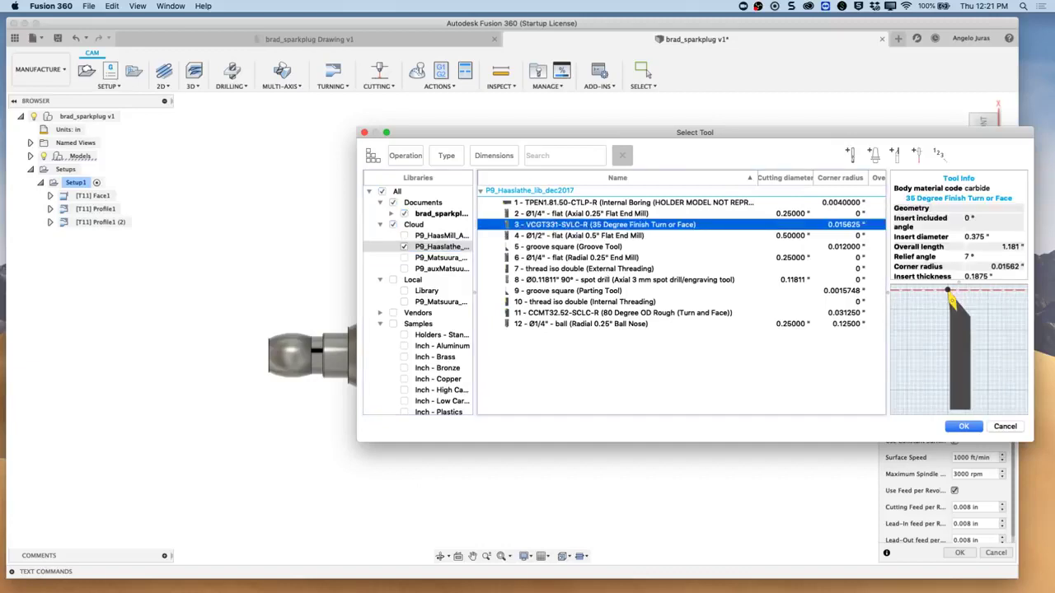
click(964, 427)
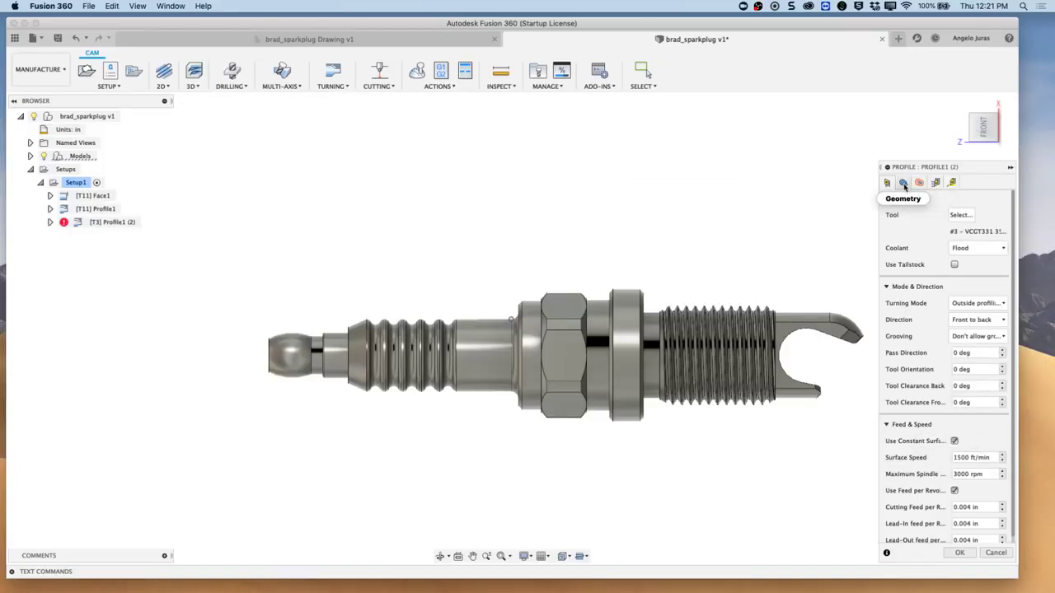
Enable Rest Machining from previous operations and disable Stock to Leave for the duplicated profile.
click(903, 183)
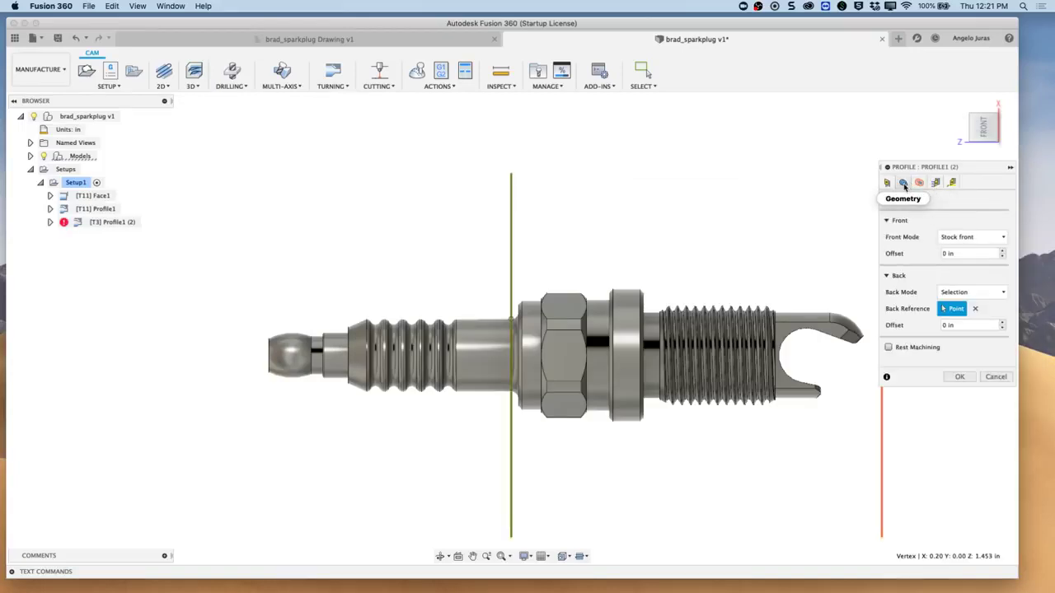
click(890, 347)
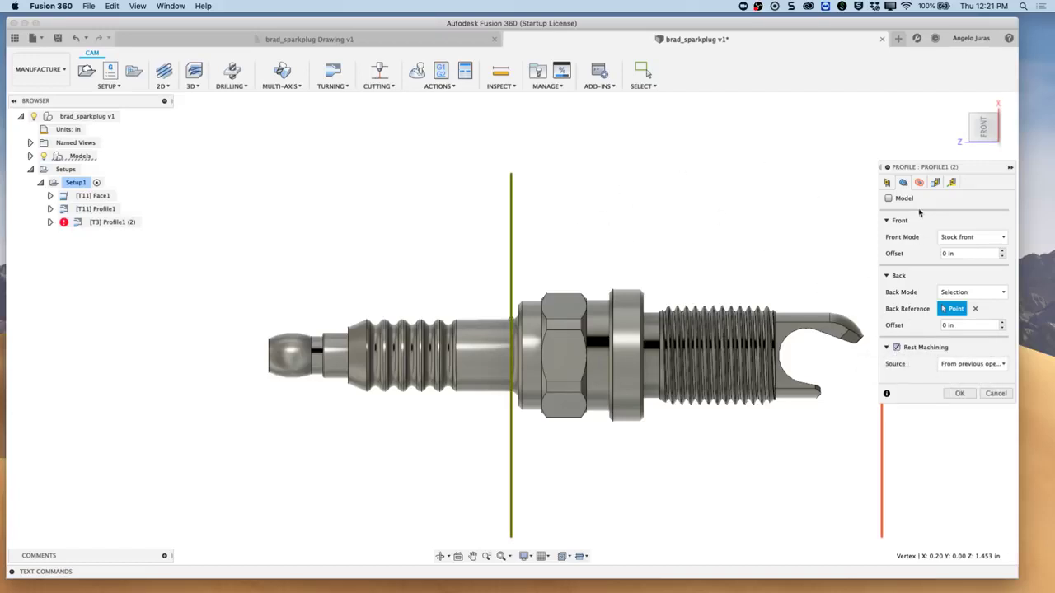
click(919, 183)
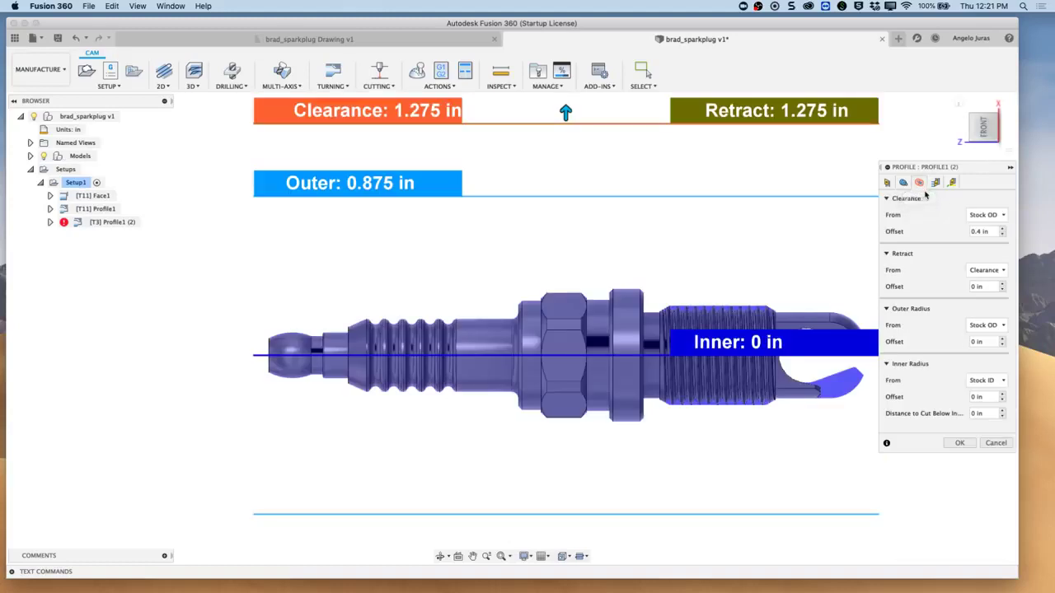
click(935, 183)
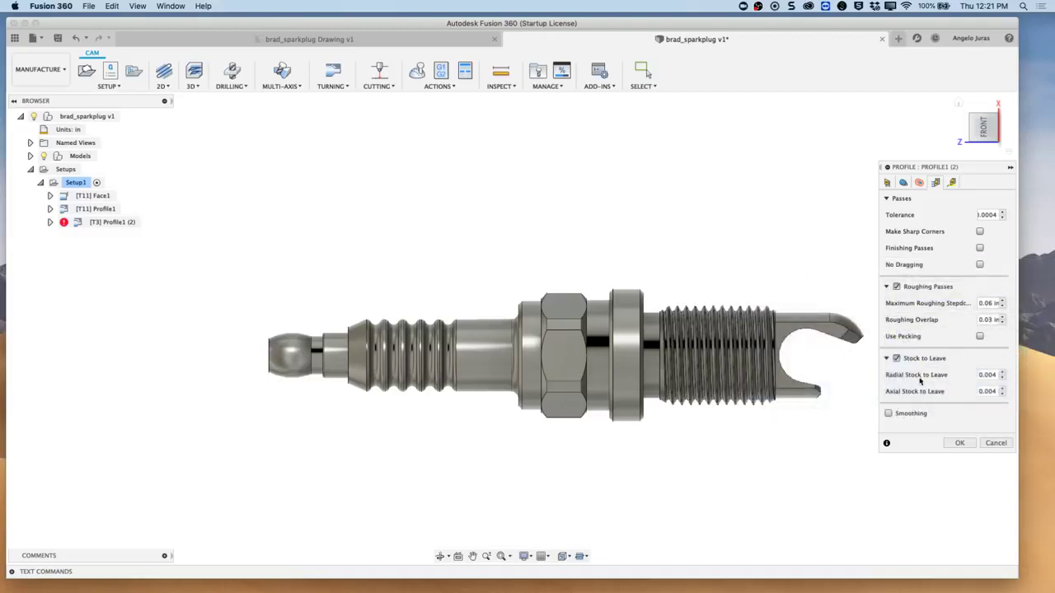
click(897, 358)
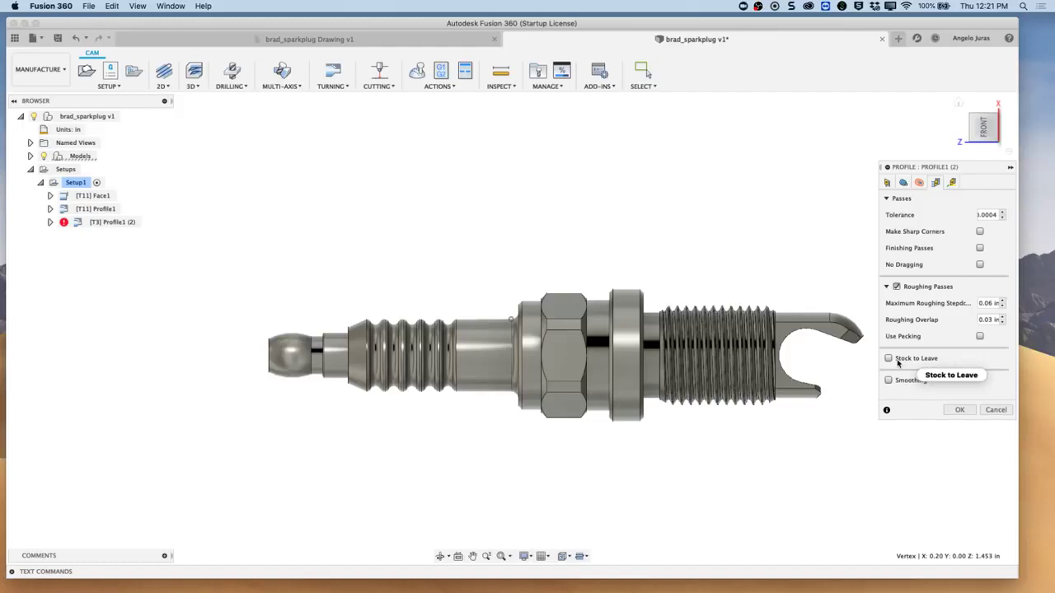
Enable finishing passes on the duplicated profile with 2 stepovers of 0.005 in, and apply the changes.
click(979, 248)
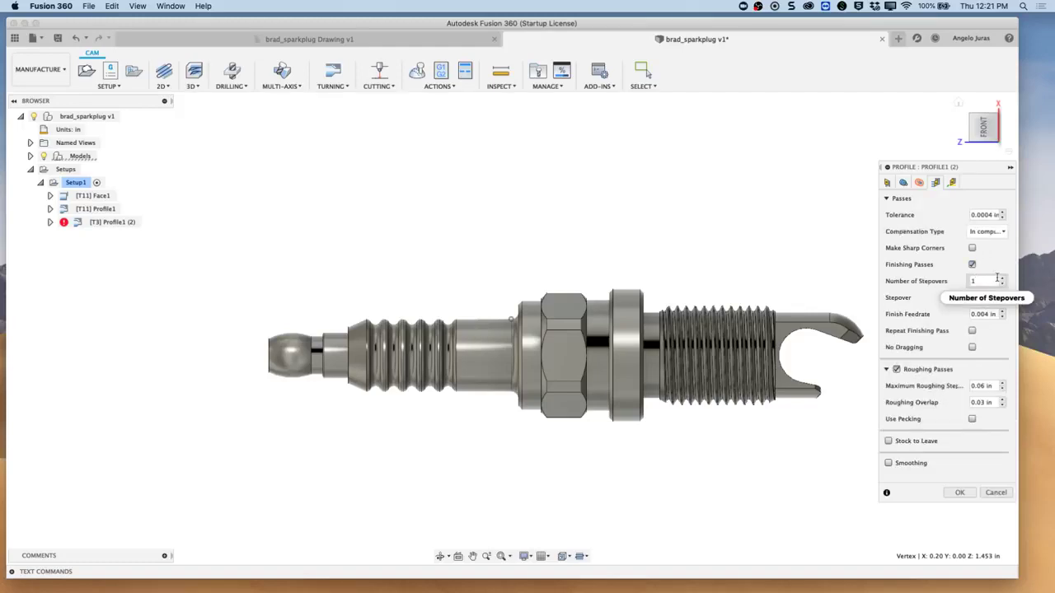
click(1001, 279)
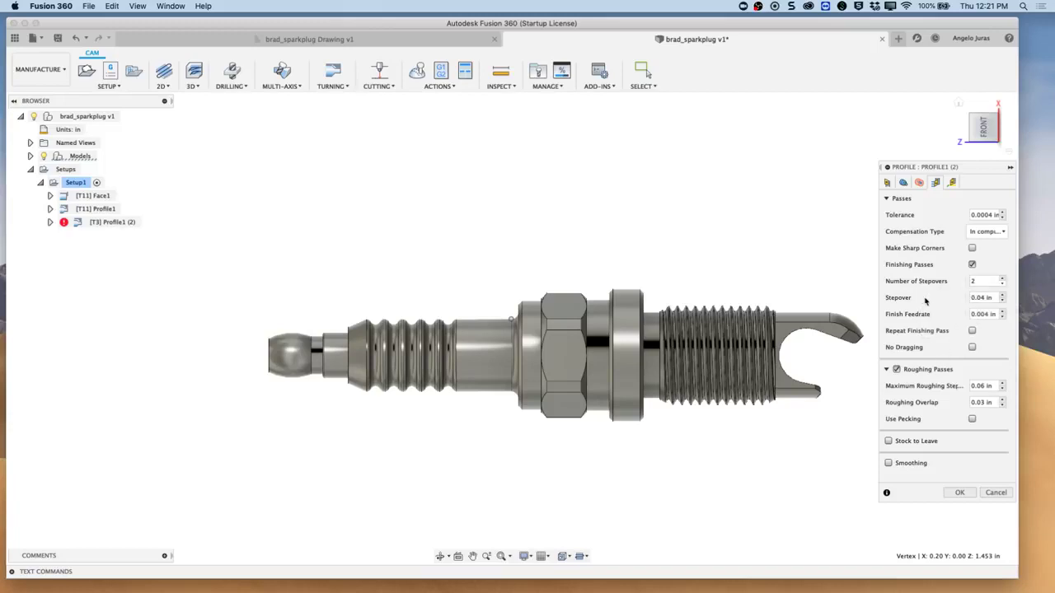
click(995, 299)
text(.005)
click(959, 492)
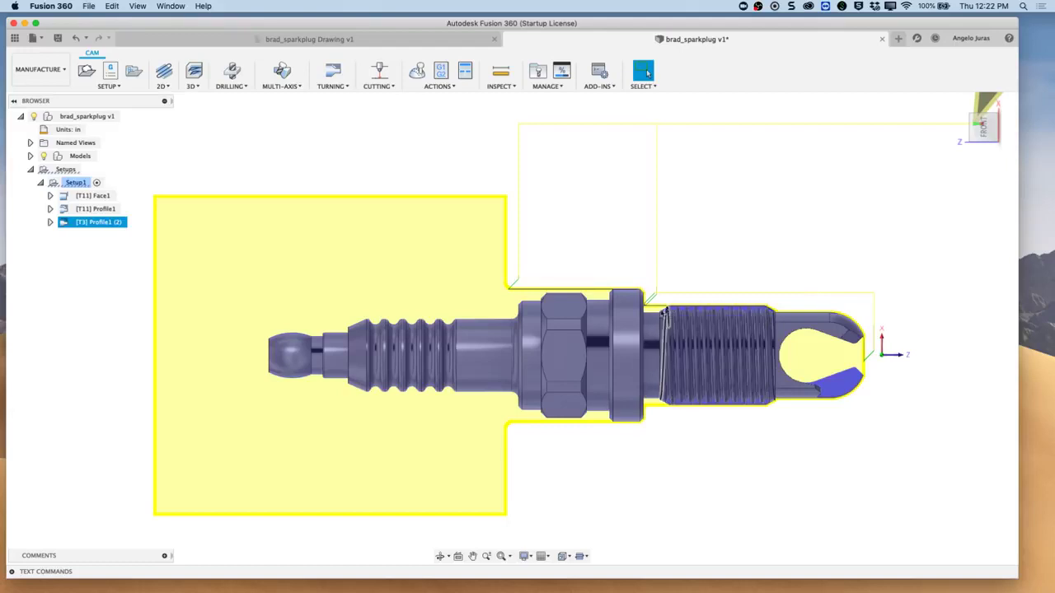
Edit the duplicated profile again to allow radial grooving, and apply the change.
scroll(646, 313, up, 3)
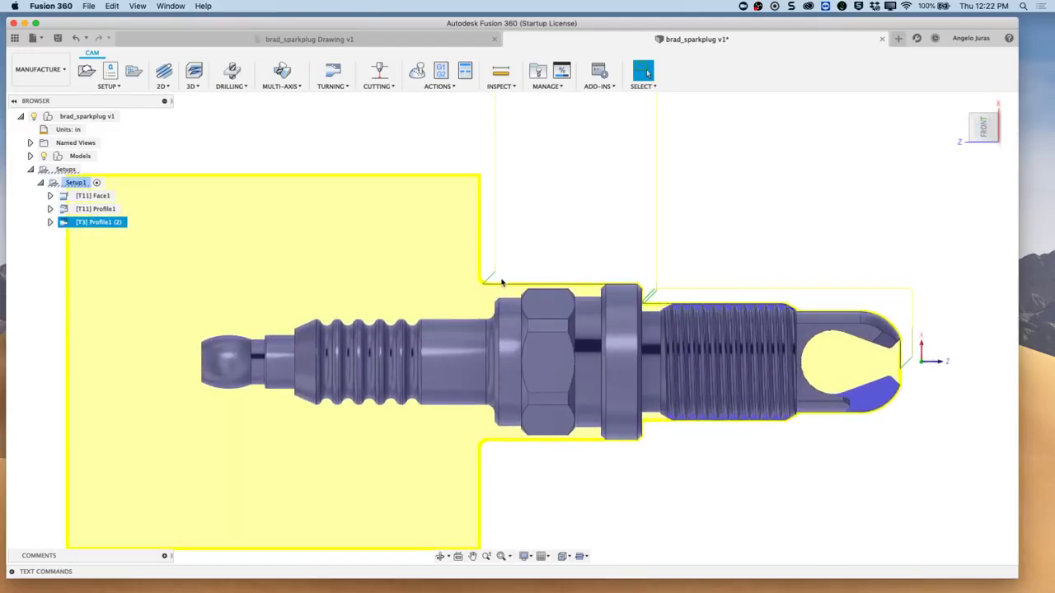
click(92, 222)
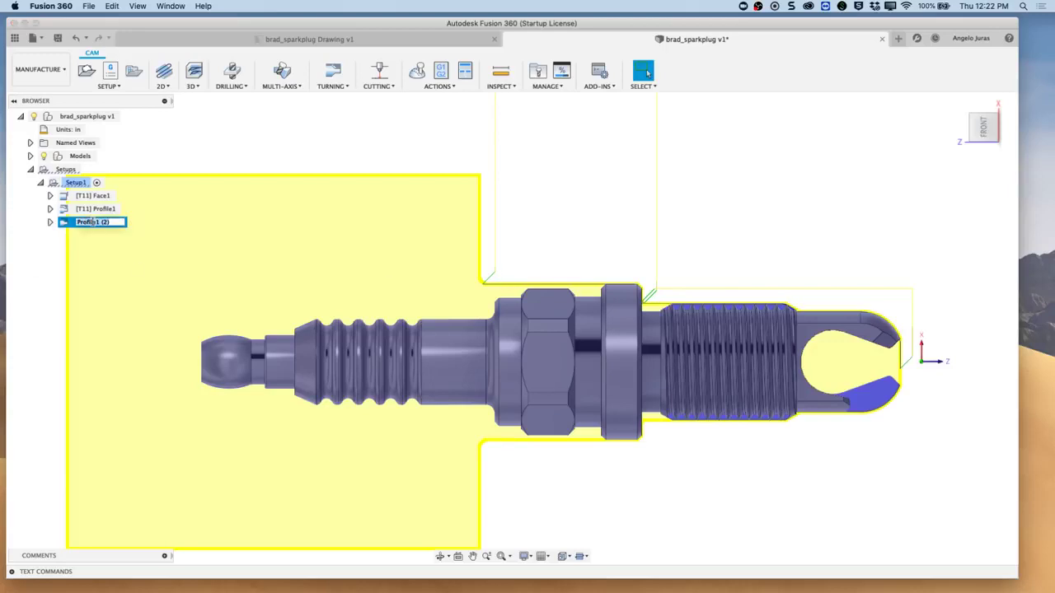
right_click(69, 224)
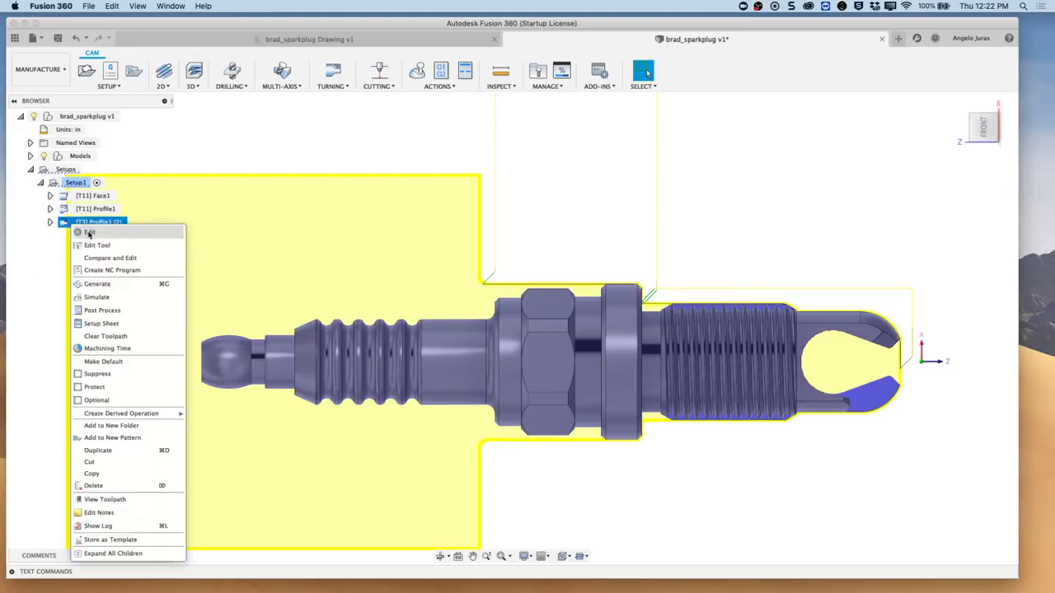
click(94, 234)
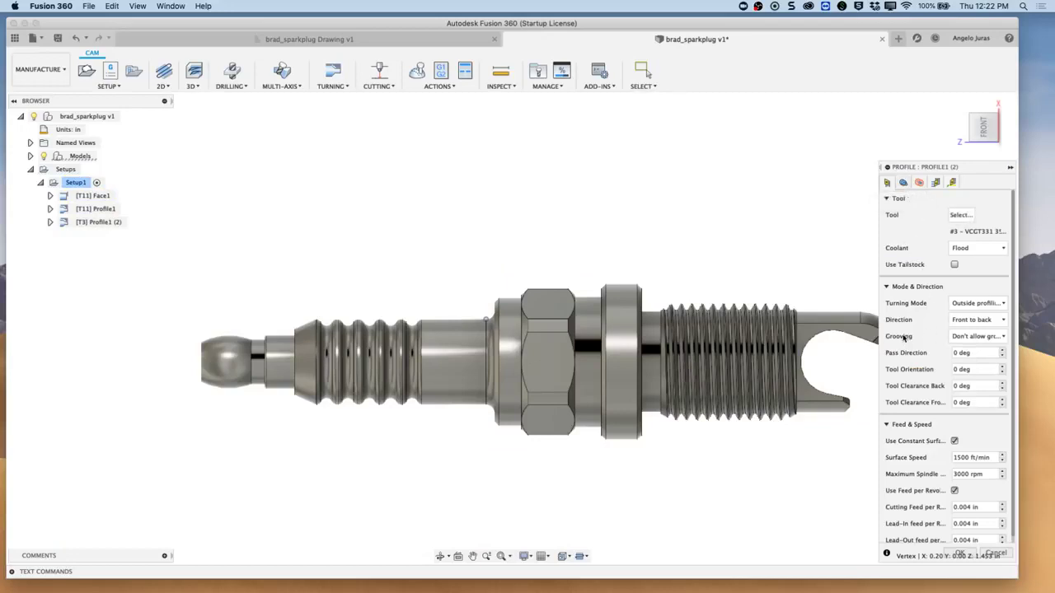
click(1001, 336)
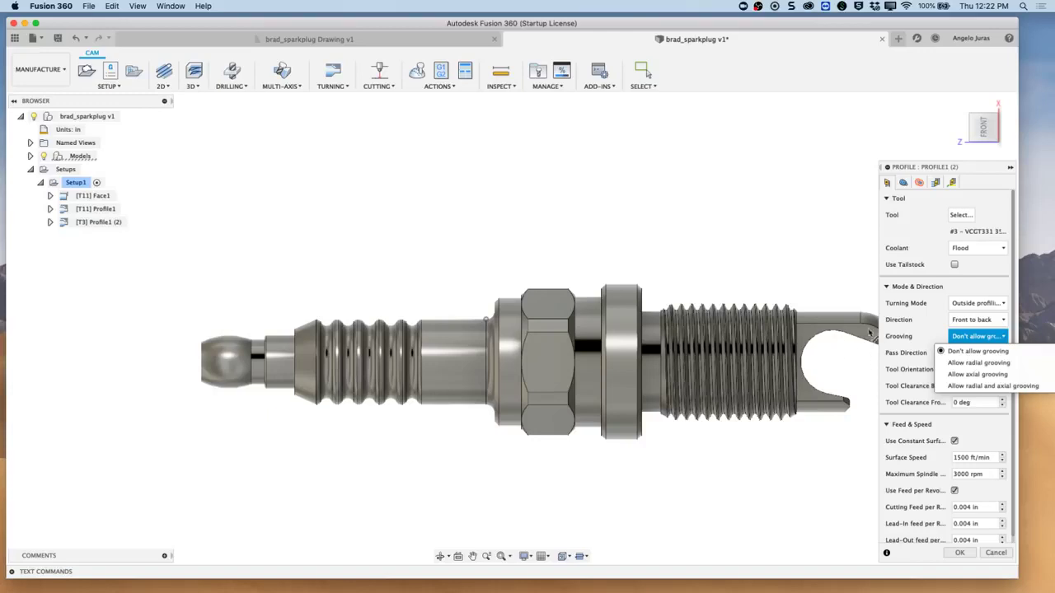
click(974, 362)
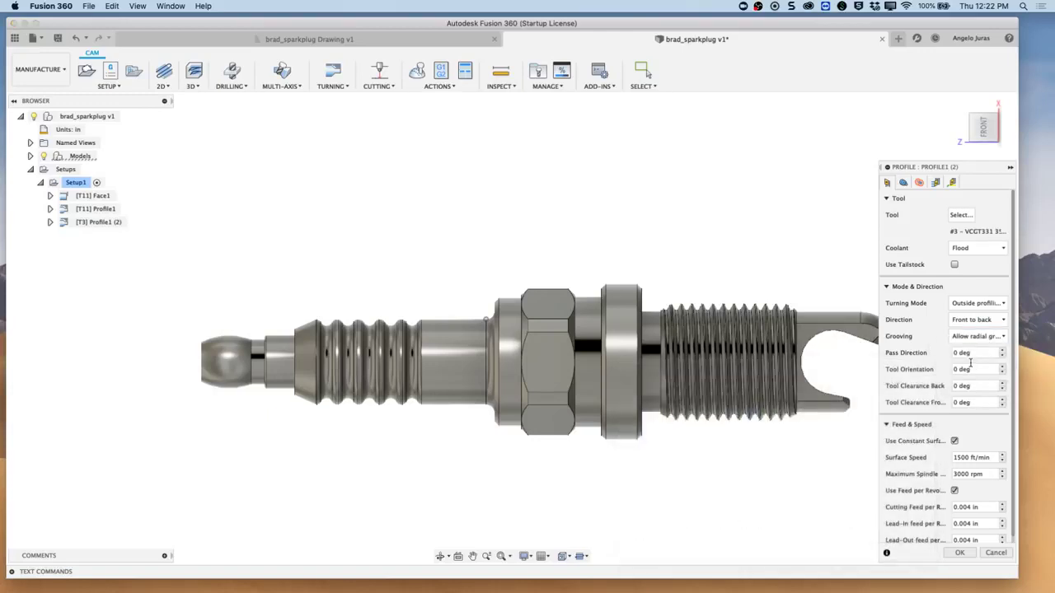
click(959, 553)
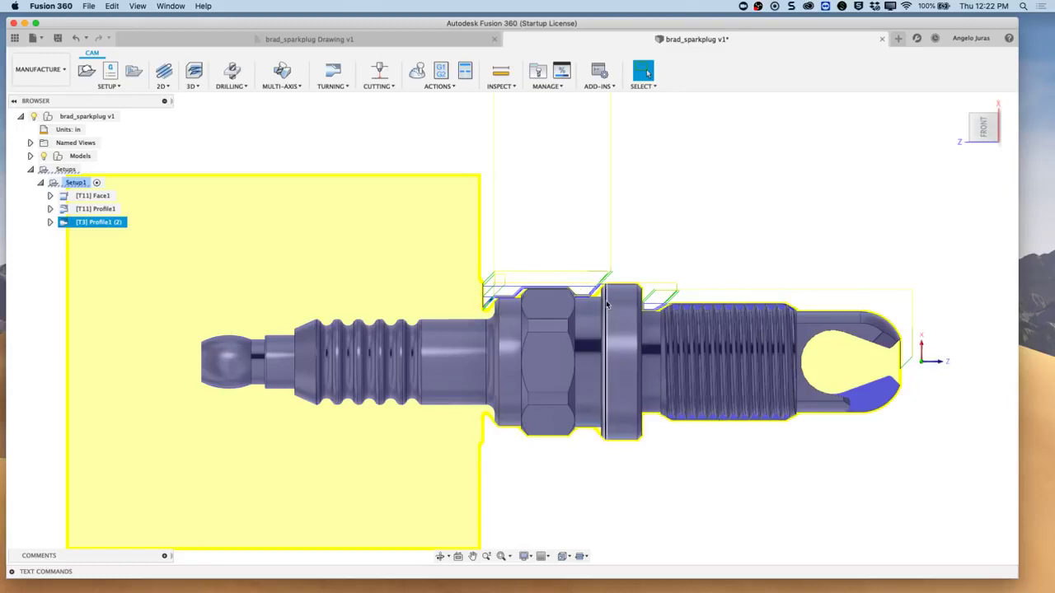
Check the insert geometry of tool 5, the square groove tool, in the P9_Haaslathe_lib_dec2017 tool library.
scroll(598, 303, up, 2)
scroll(599, 303, up, 2)
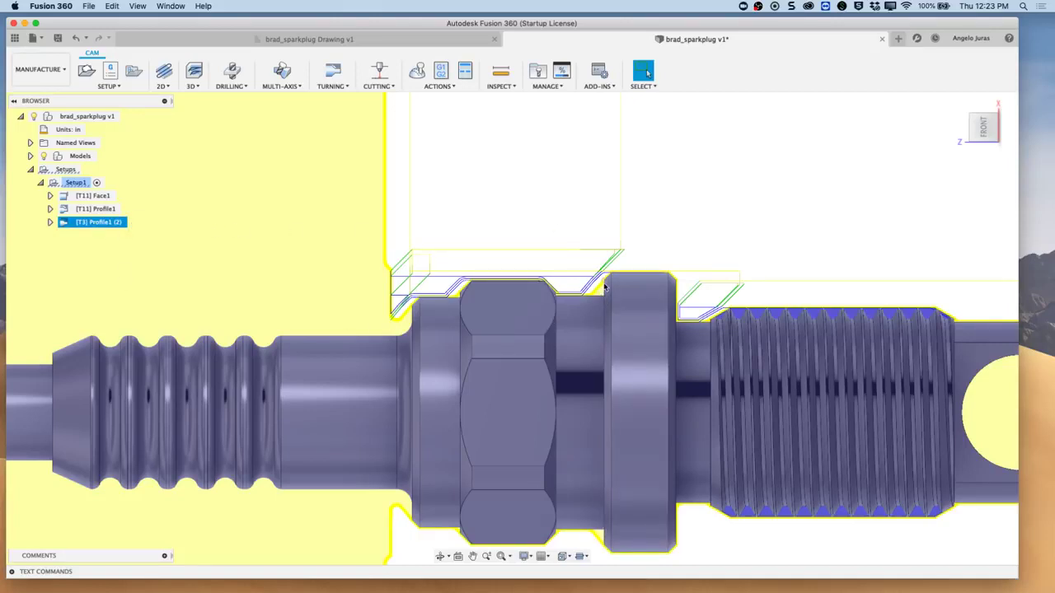
scroll(608, 327, down, 5)
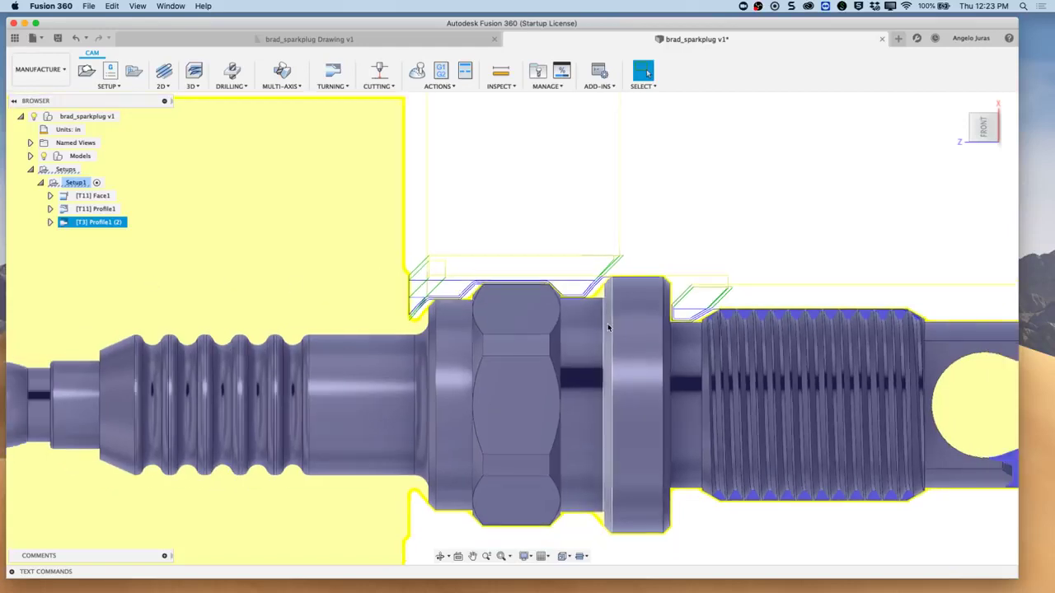
scroll(866, 289, down, 1)
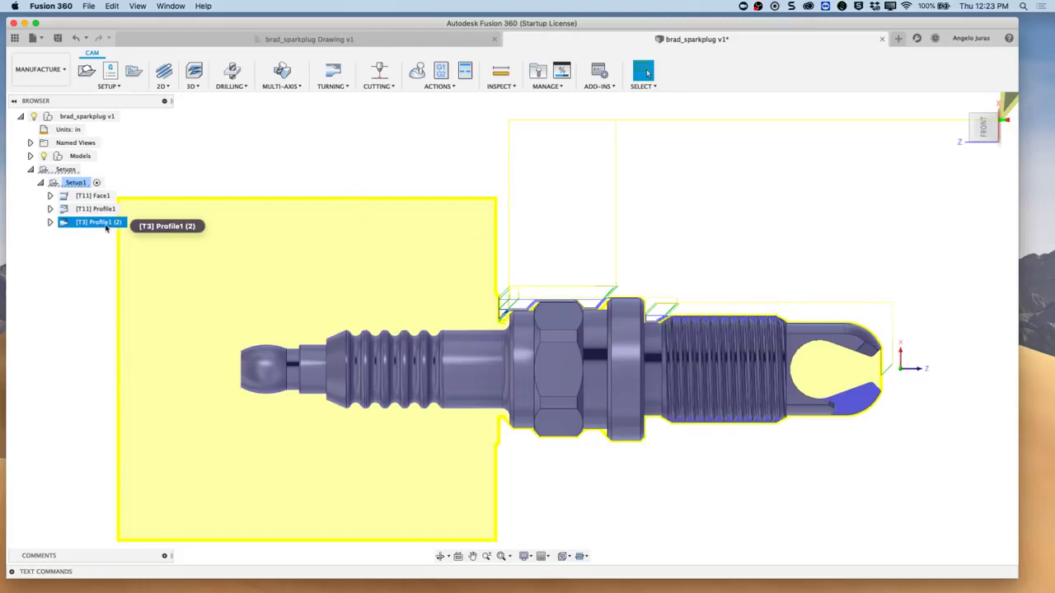
click(538, 71)
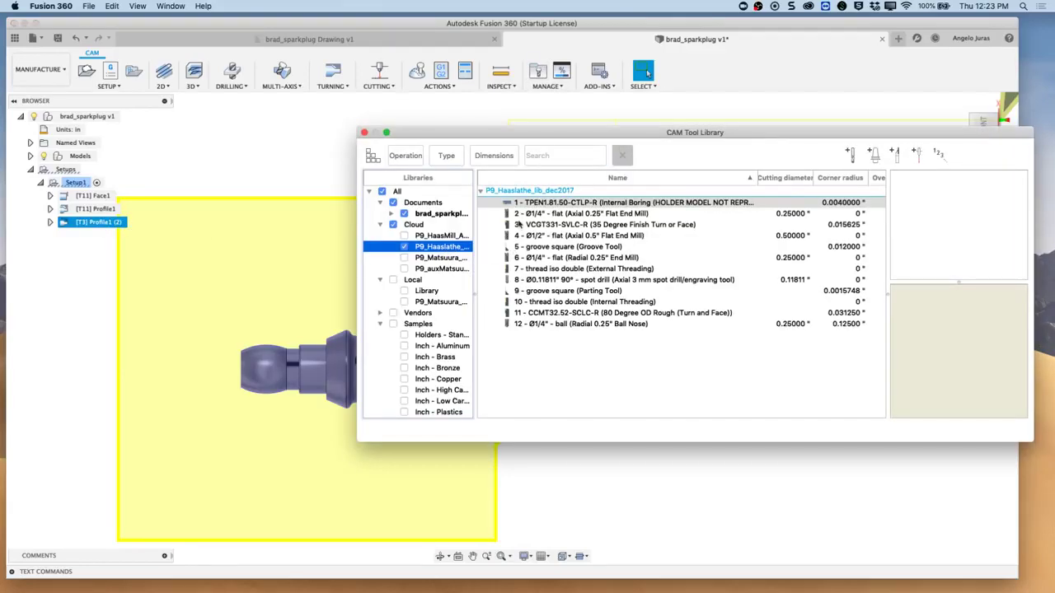
click(548, 223)
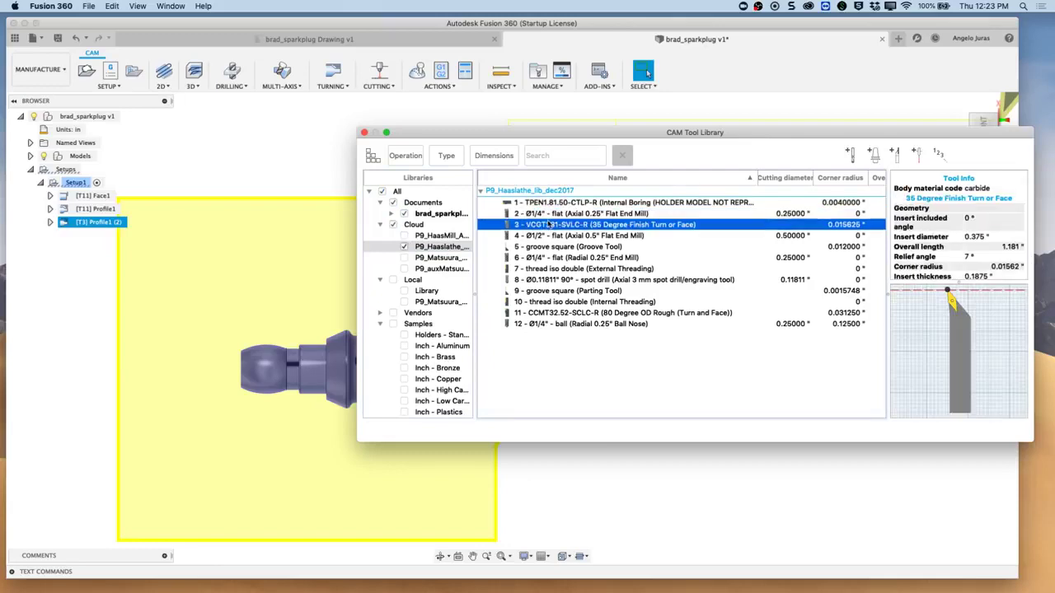
click(551, 236)
click(560, 248)
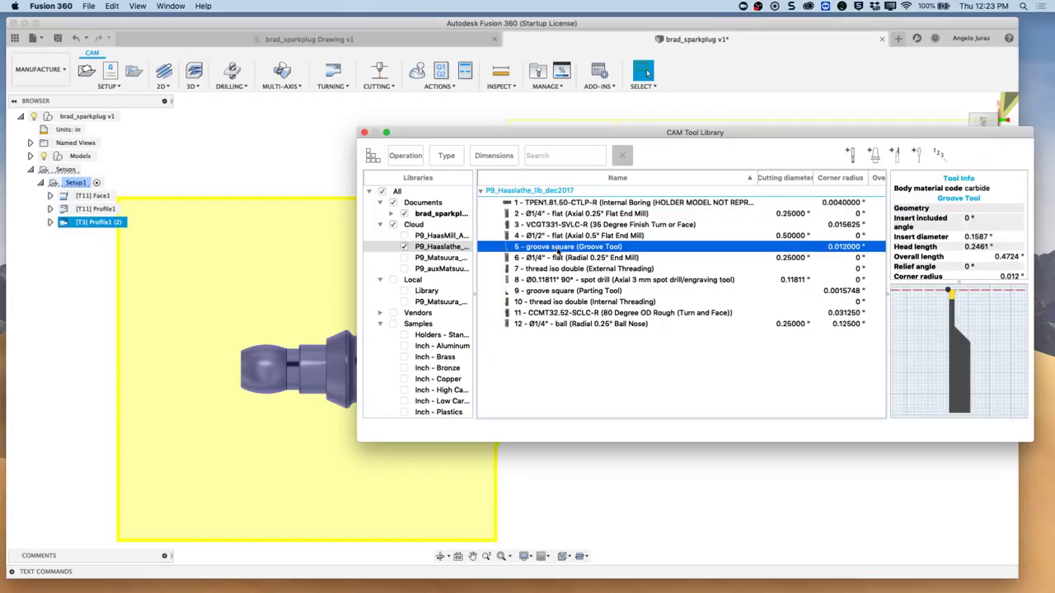
right_click(560, 252)
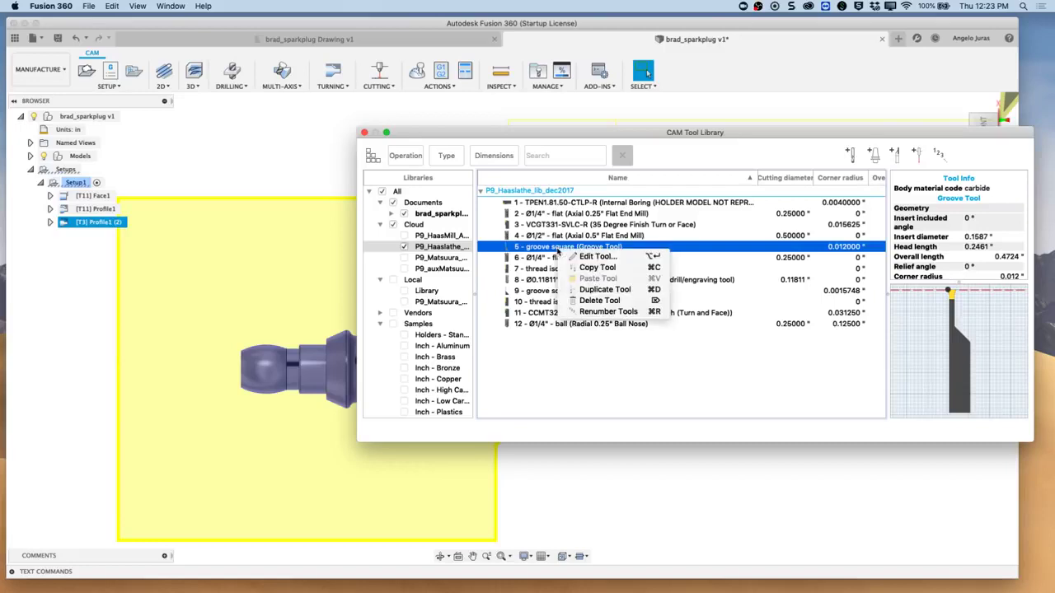
click(595, 256)
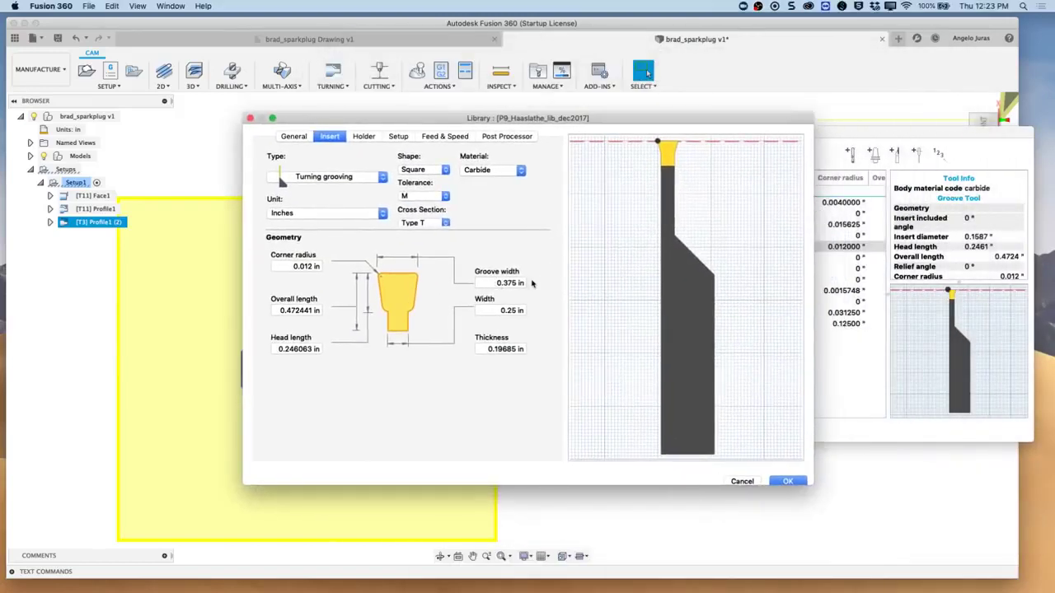
click(742, 481)
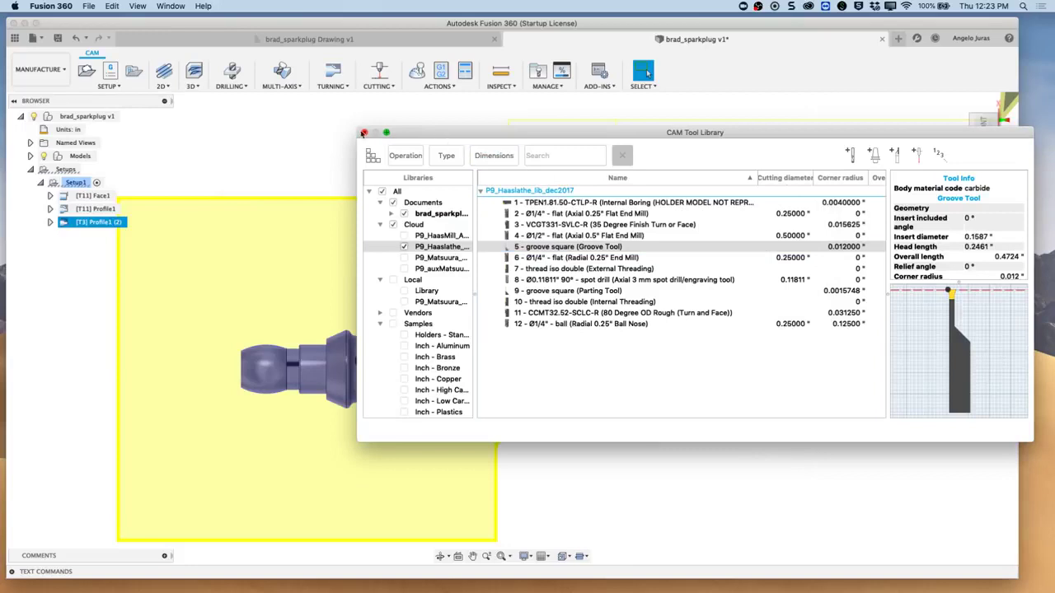
click(363, 133)
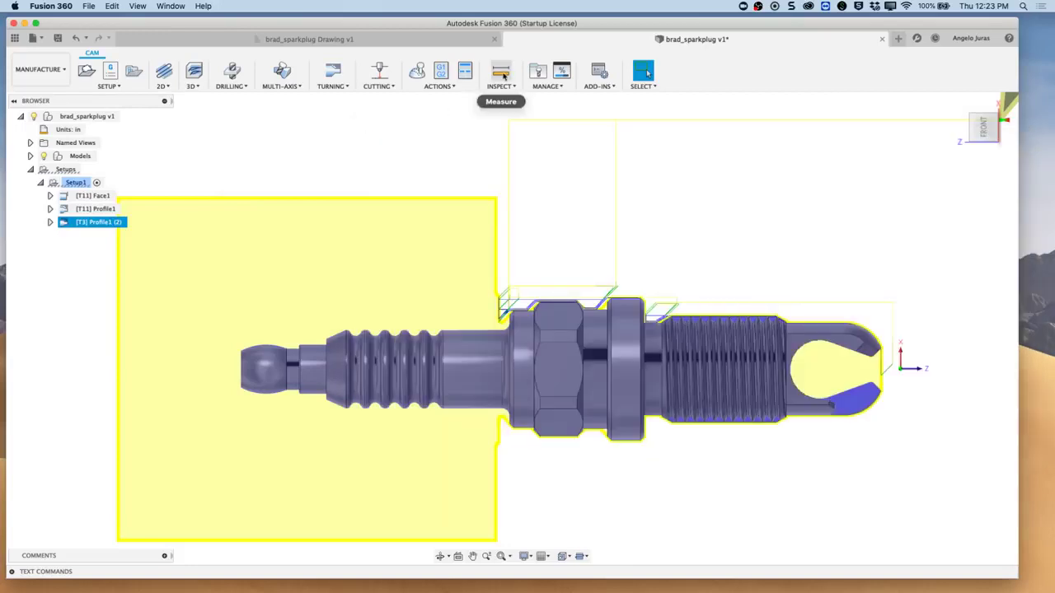
Check the shoulder and groove width dimensions in the brad_sparkplug drawing, and return to the brad_sparkplug model.
click(350, 40)
scroll(479, 376, up, 2)
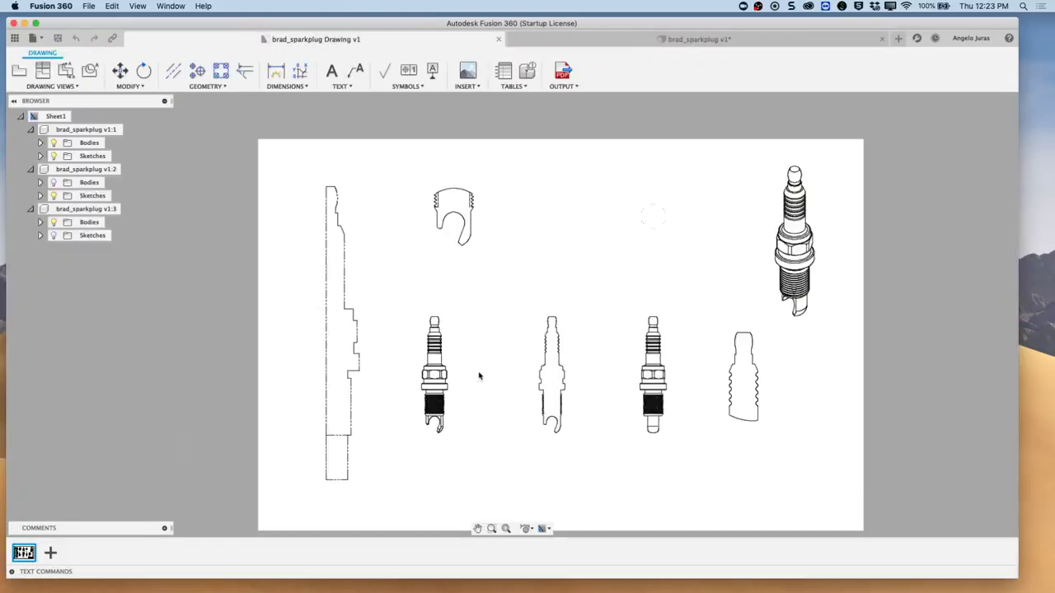
scroll(479, 376, up, 2)
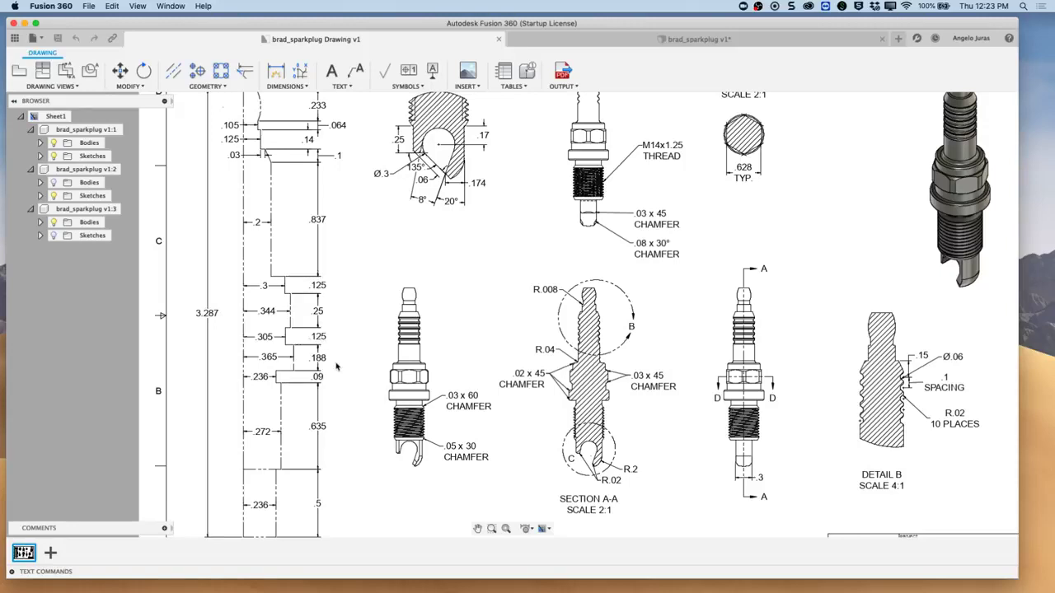
scroll(352, 366, down, 1)
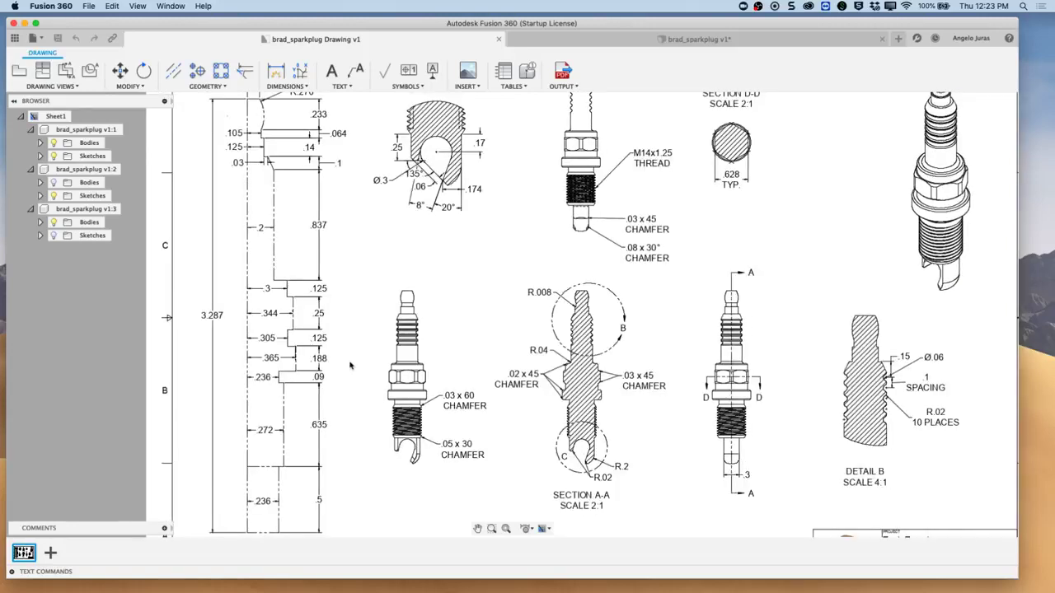
click(671, 39)
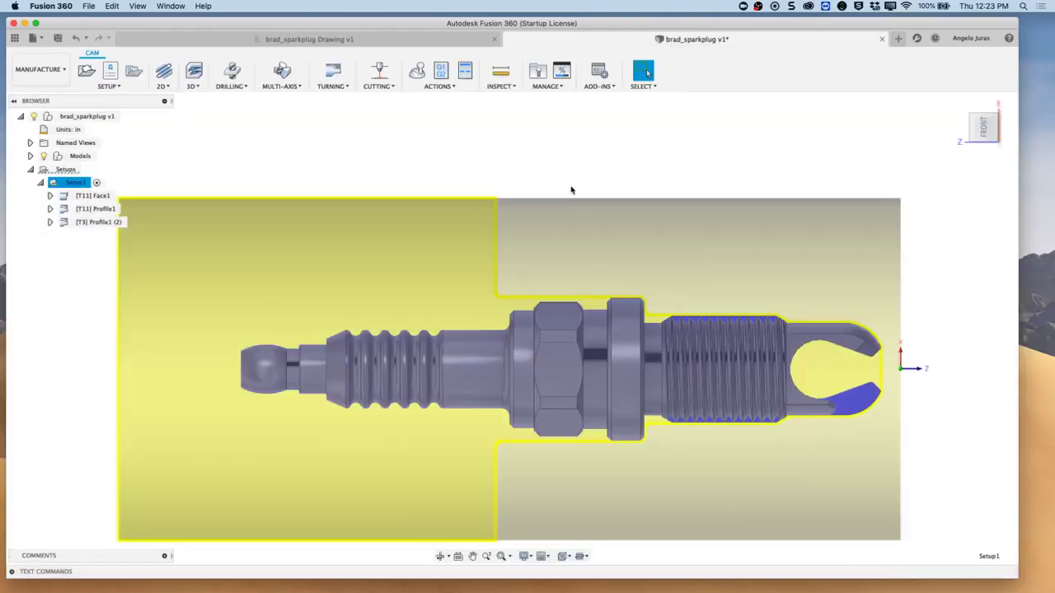
Check the geometry of tool 9, the square groove parting tool, in the P9_Haaslathe_lib_dec2017 tool library.
click(537, 71)
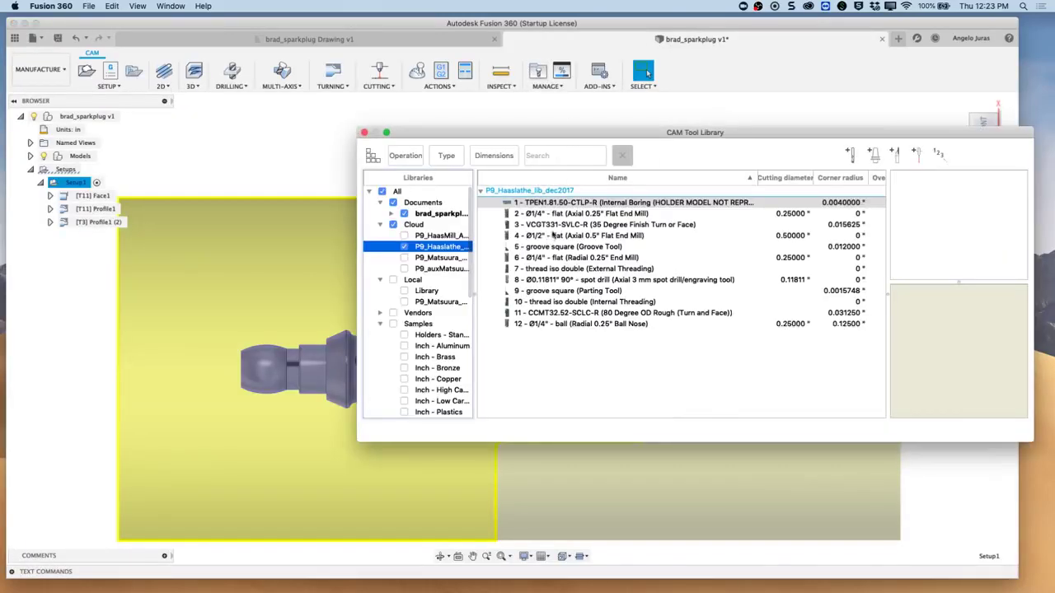
click(556, 292)
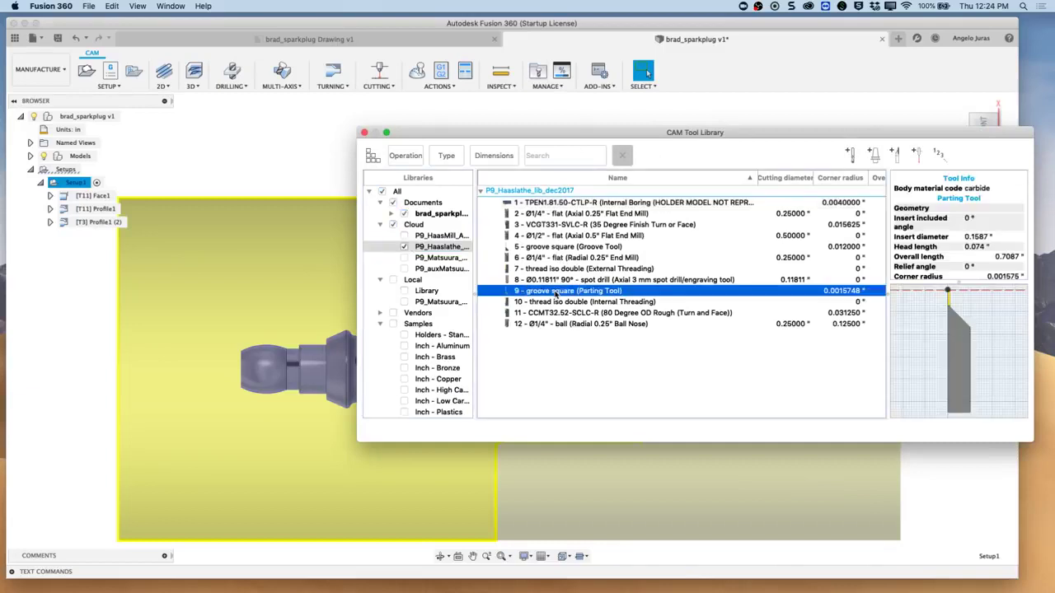
right_click(556, 293)
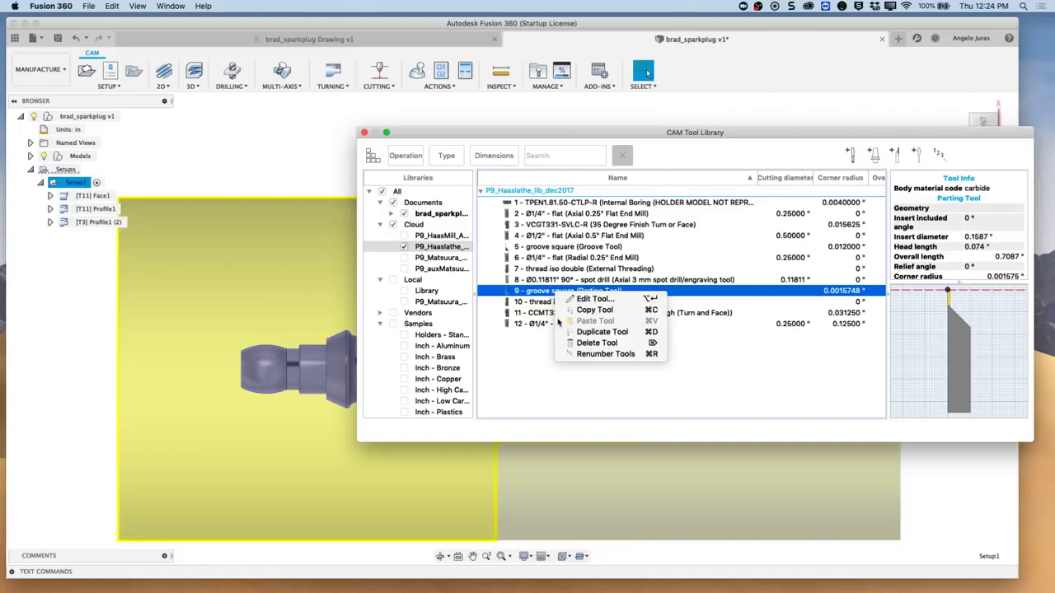
click(365, 133)
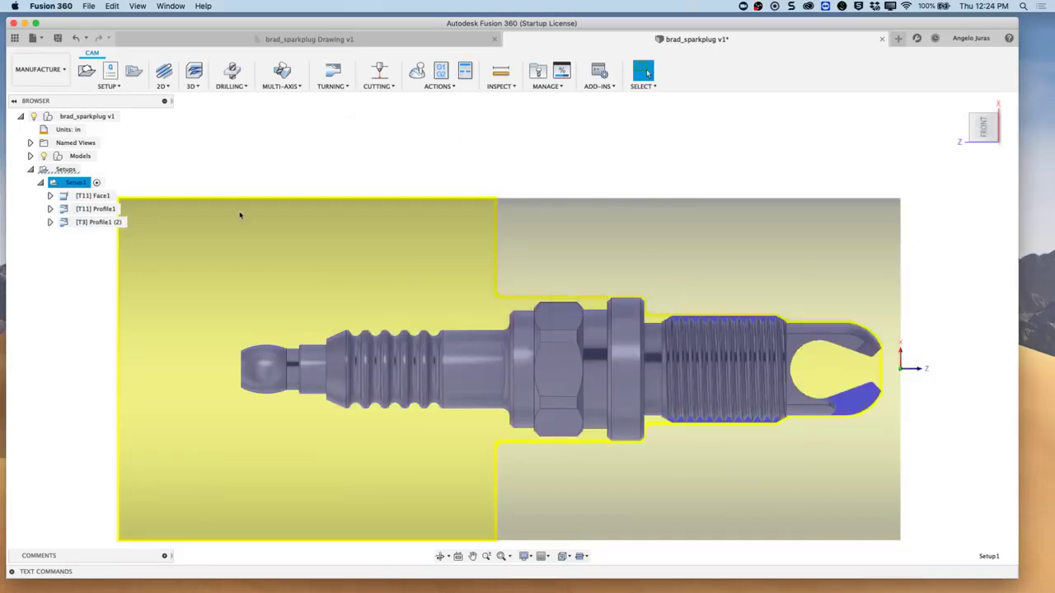
Start a 2D Contour operation with tool 6, the radial 0.25 in flat end mill from the P9_Haaslathe library.
scroll(517, 200, down, 5)
shift+middle_drag(554, 293, 735, 432)
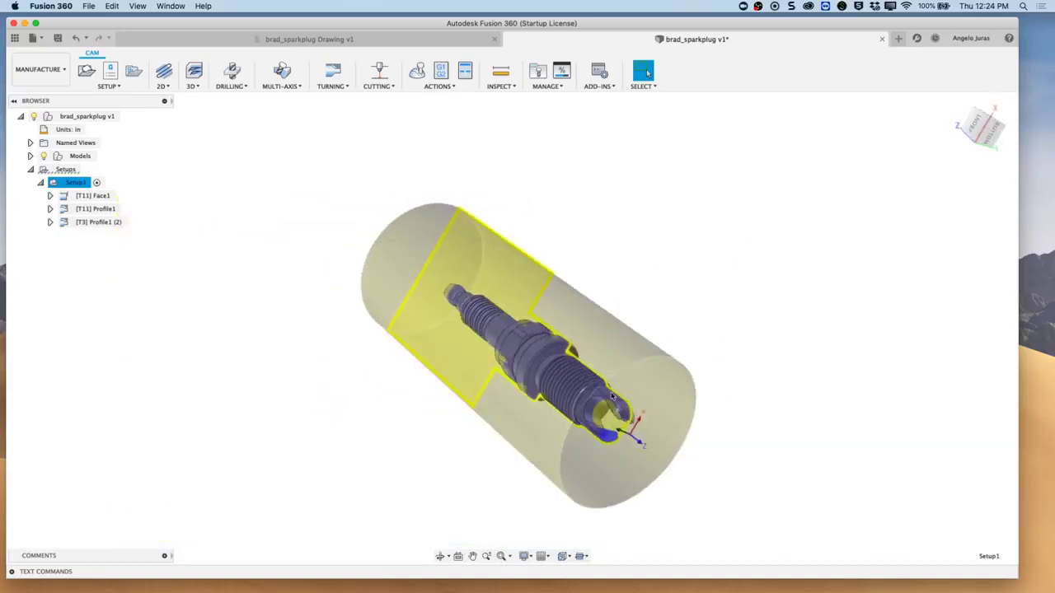
shift+middle_drag(617, 430, 605, 396)
scroll(605, 395, up, 5)
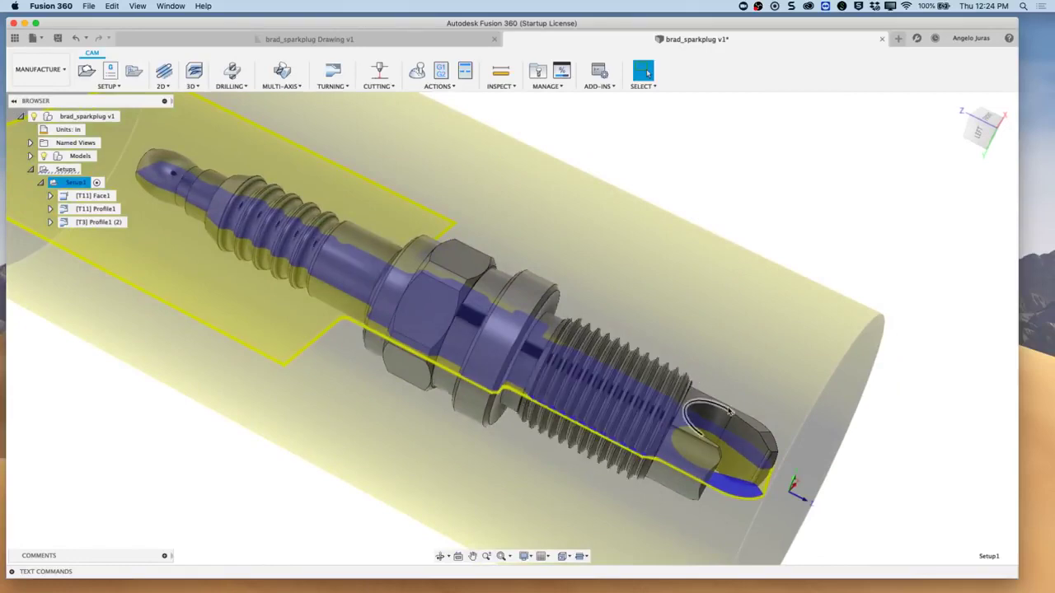
mouse_move(728, 412)
shift+middle_down()
mouse_move(773, 191)
mouse_move(658, 218)
shift+middle_up()
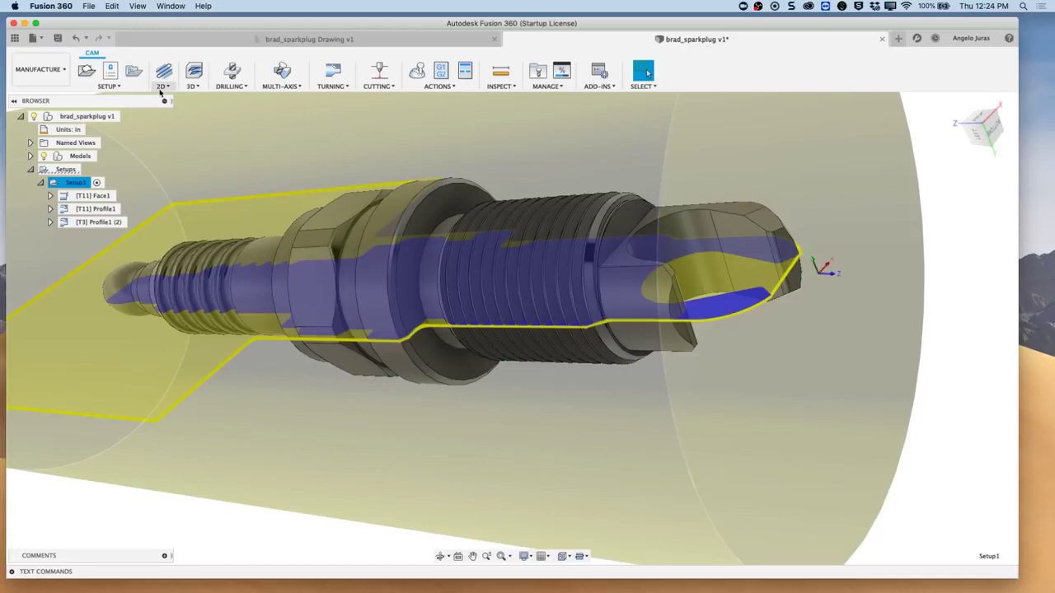
shift+middle_drag(174, 93, 177, 98)
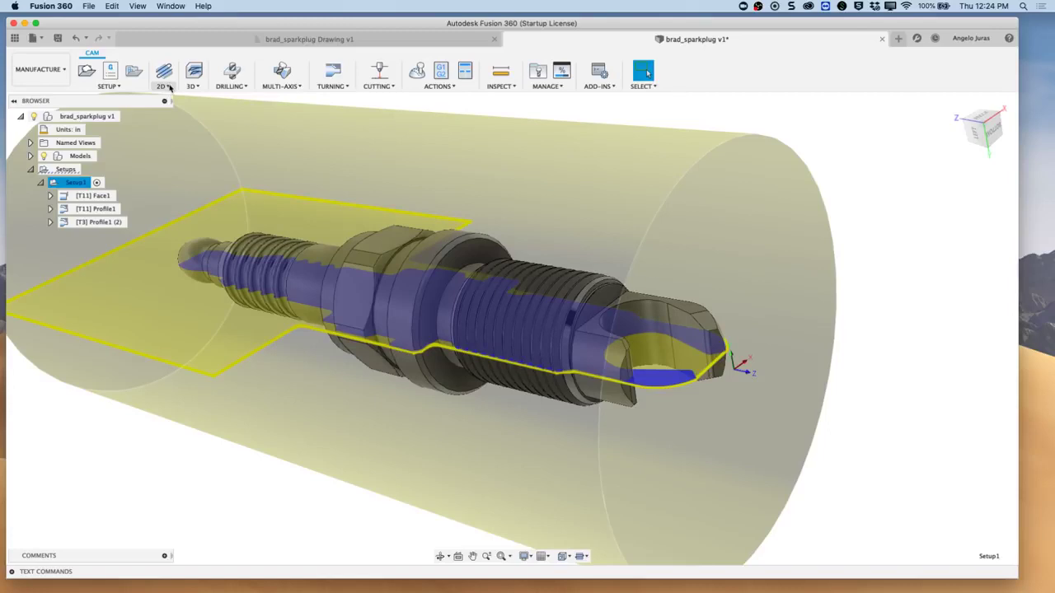
click(169, 86)
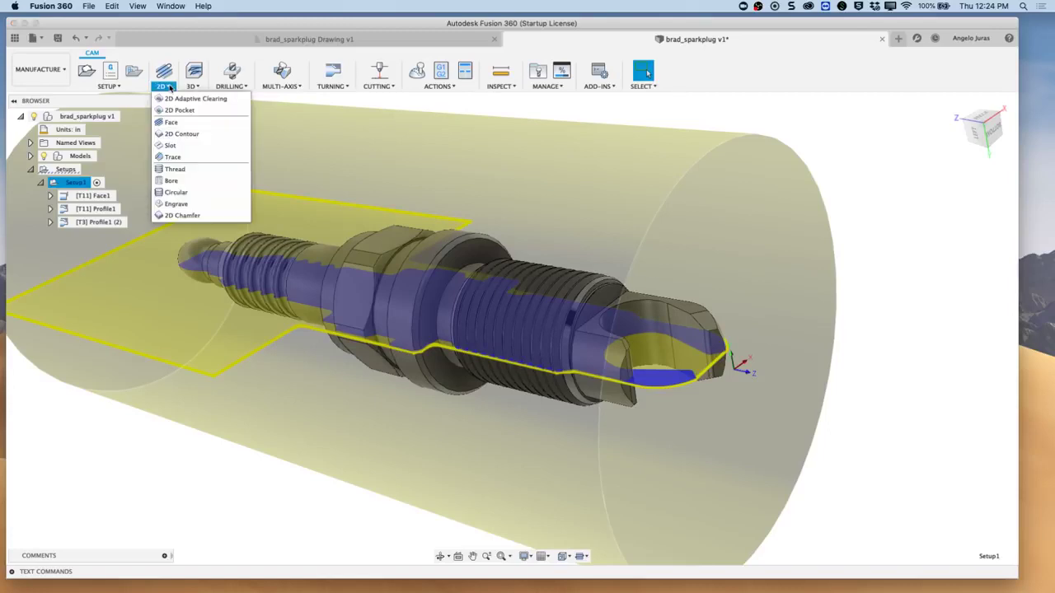
click(180, 135)
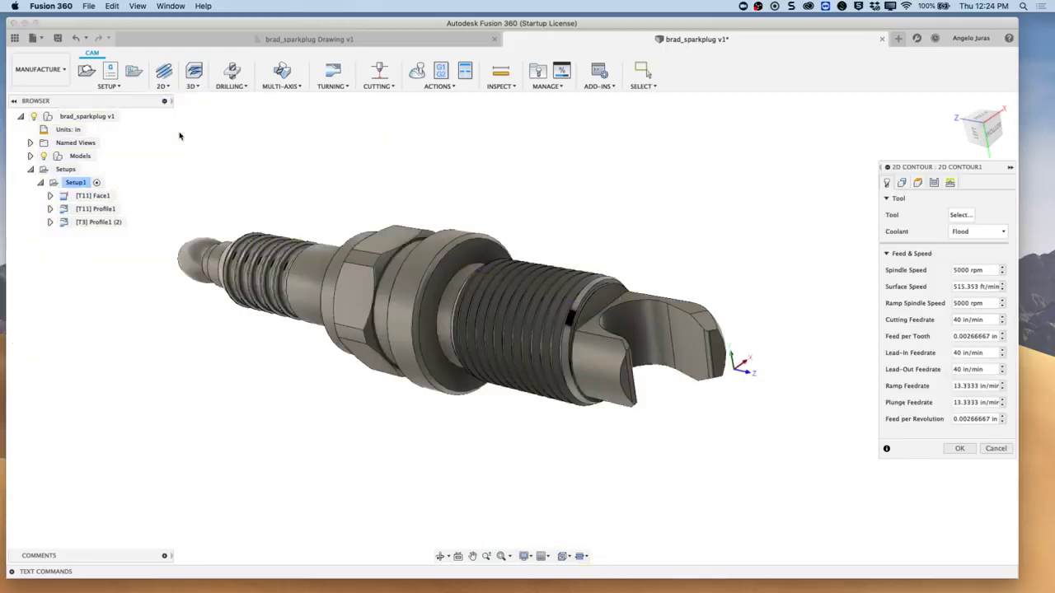
click(961, 216)
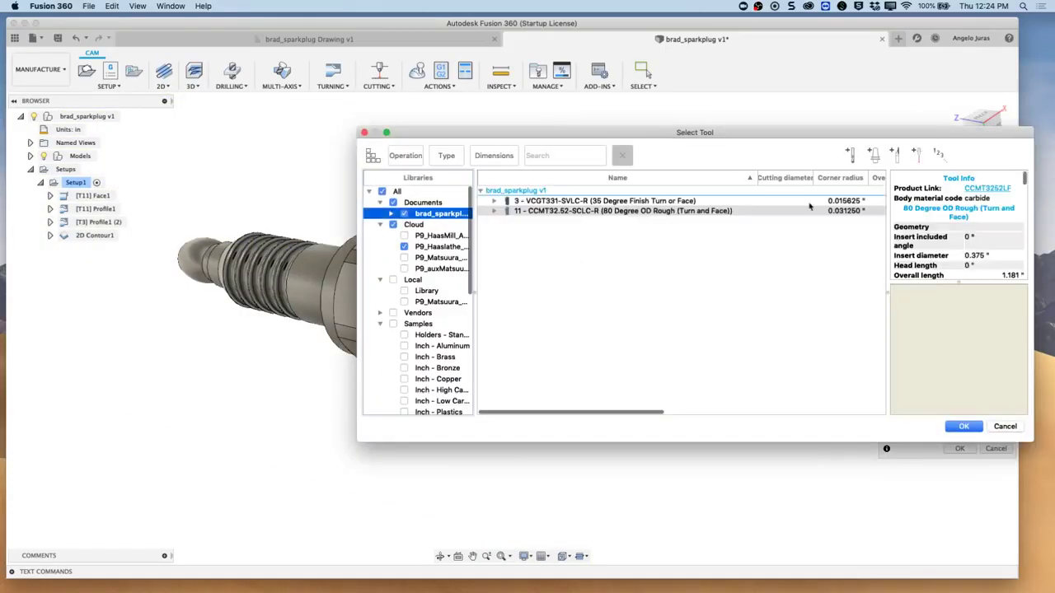
click(442, 247)
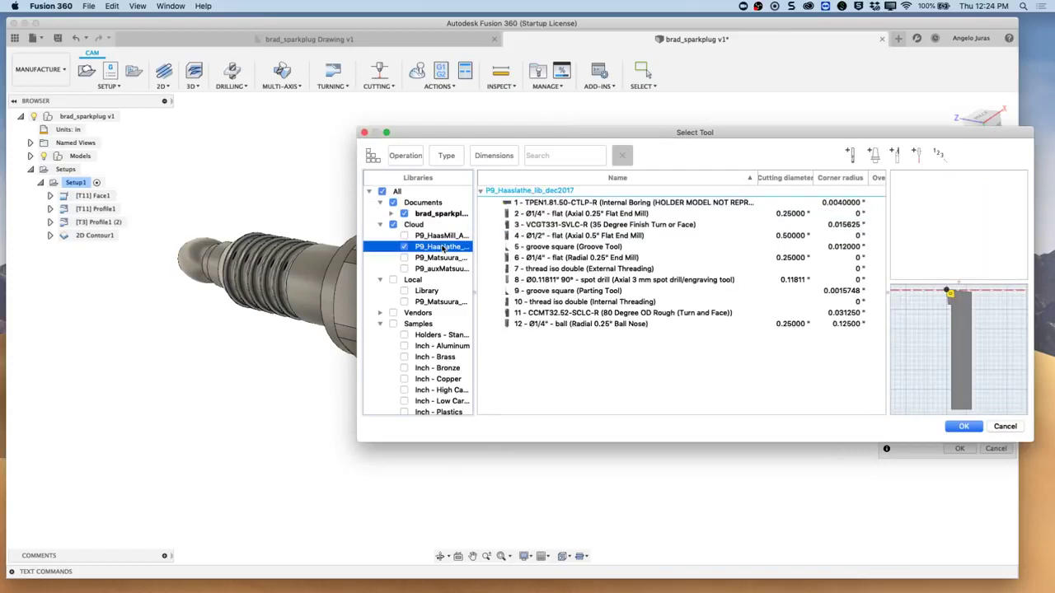
click(532, 215)
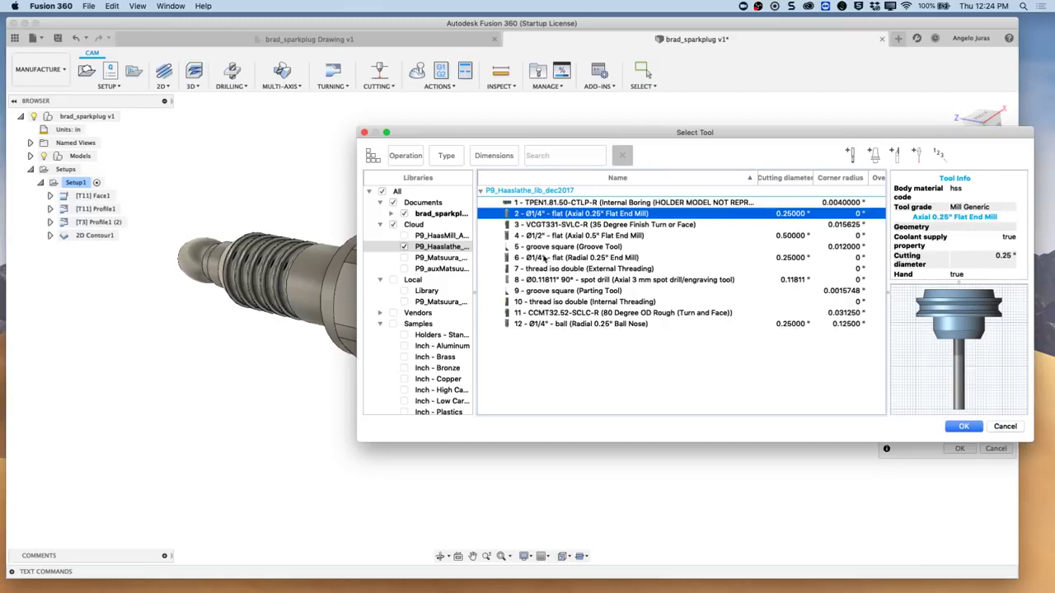
click(544, 258)
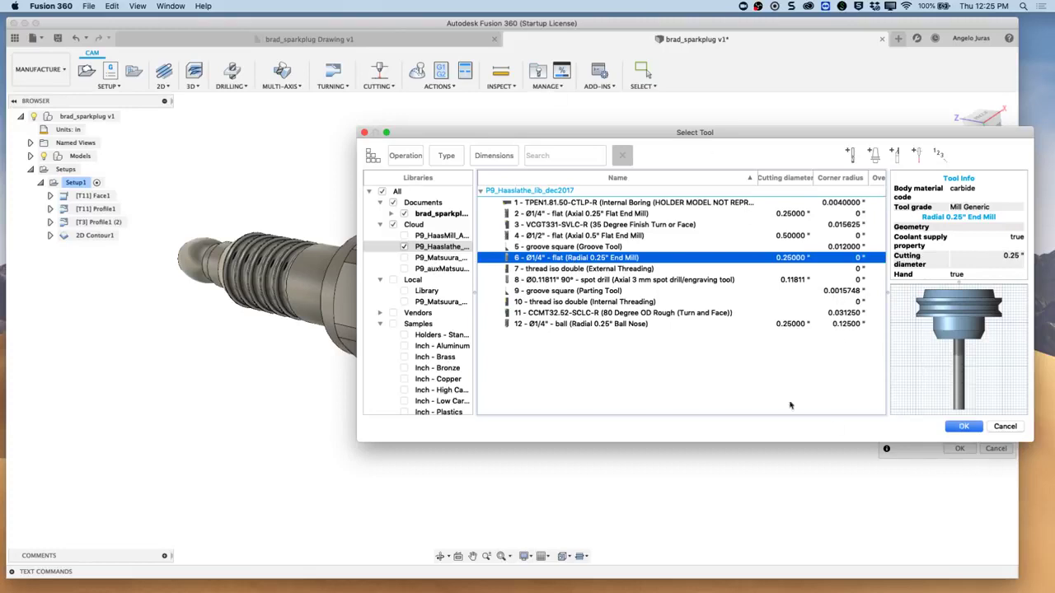
click(964, 426)
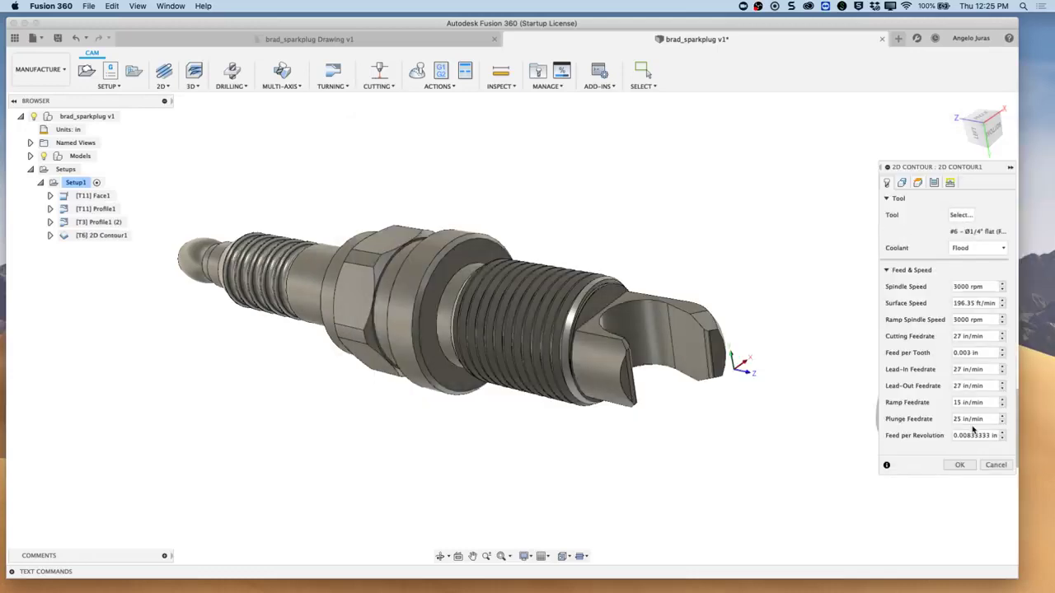
Orient the contour's tool Z axis by the flat face of the opener end, and select the straight edge at the thread shoulder as the contour.
click(903, 184)
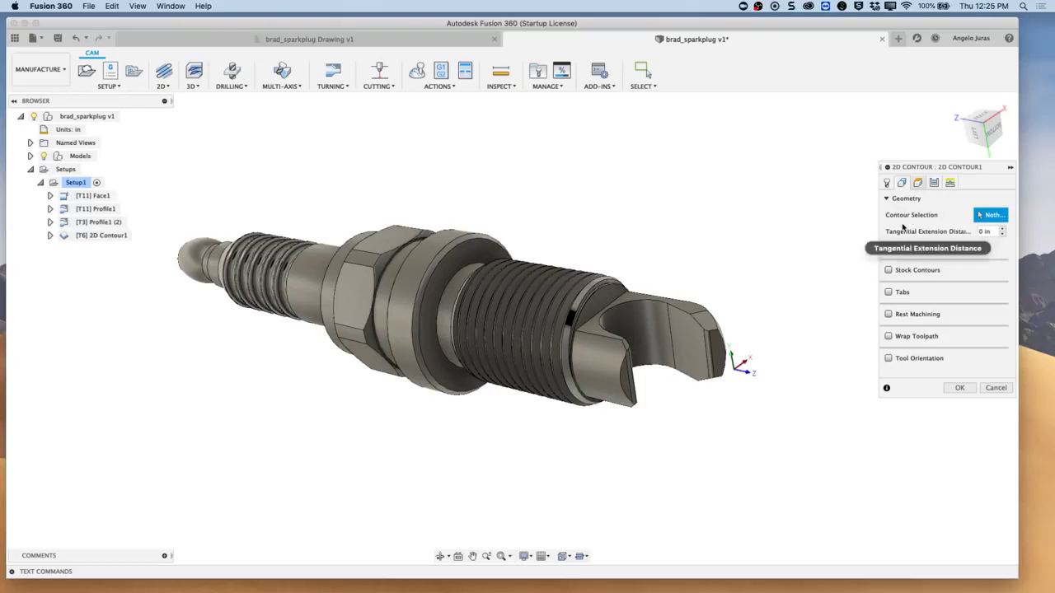
click(889, 358)
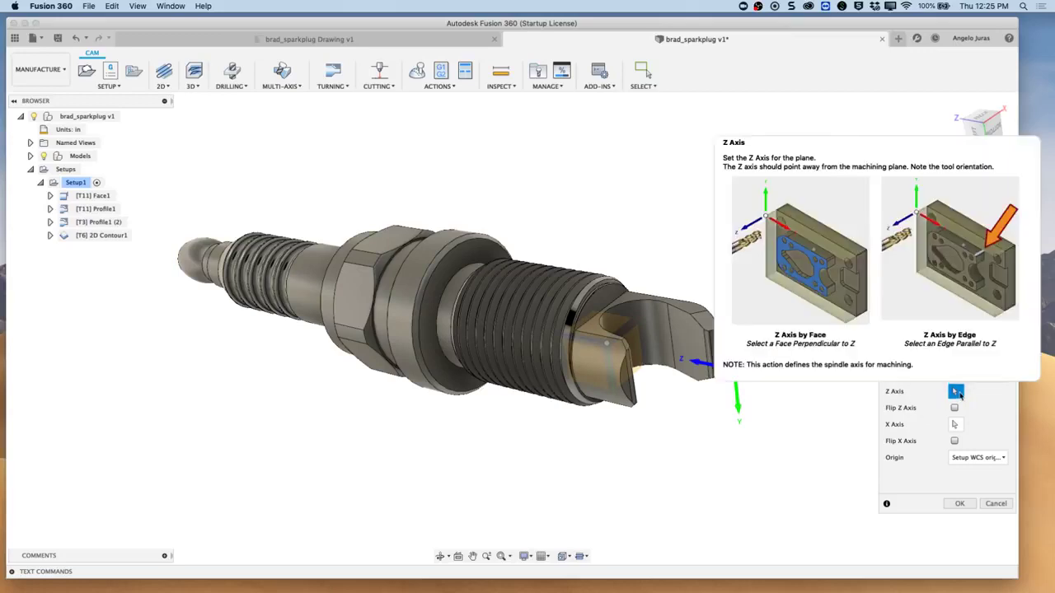
click(697, 309)
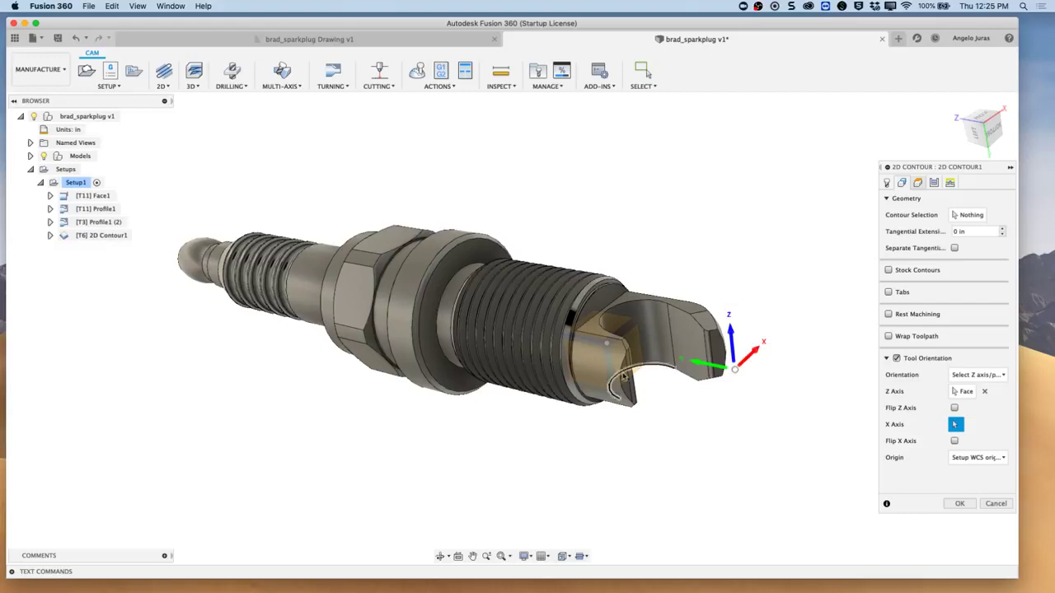
scroll(601, 330, down, 5)
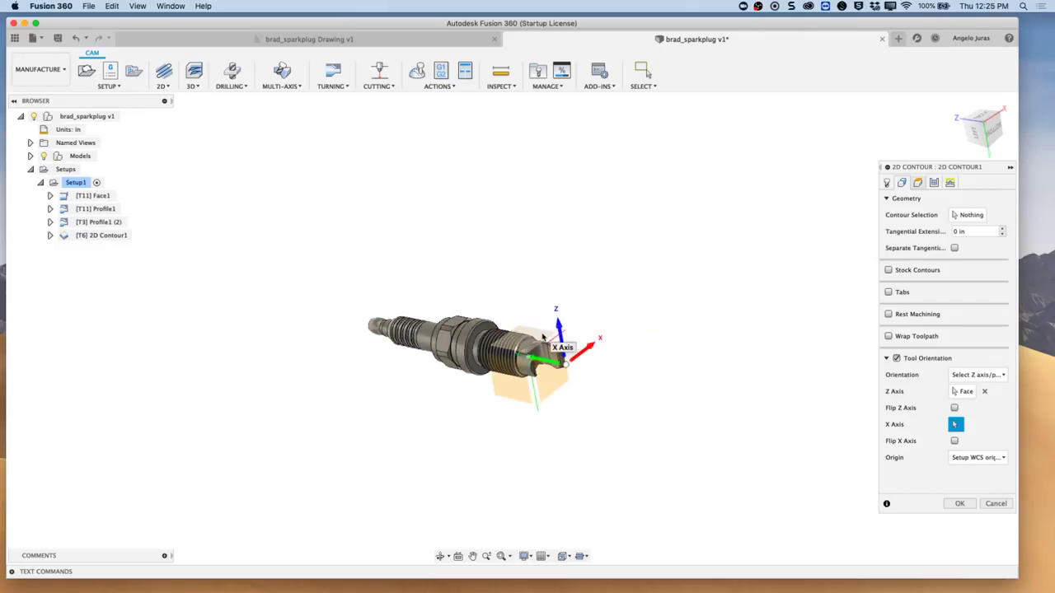
scroll(552, 339, up, 6)
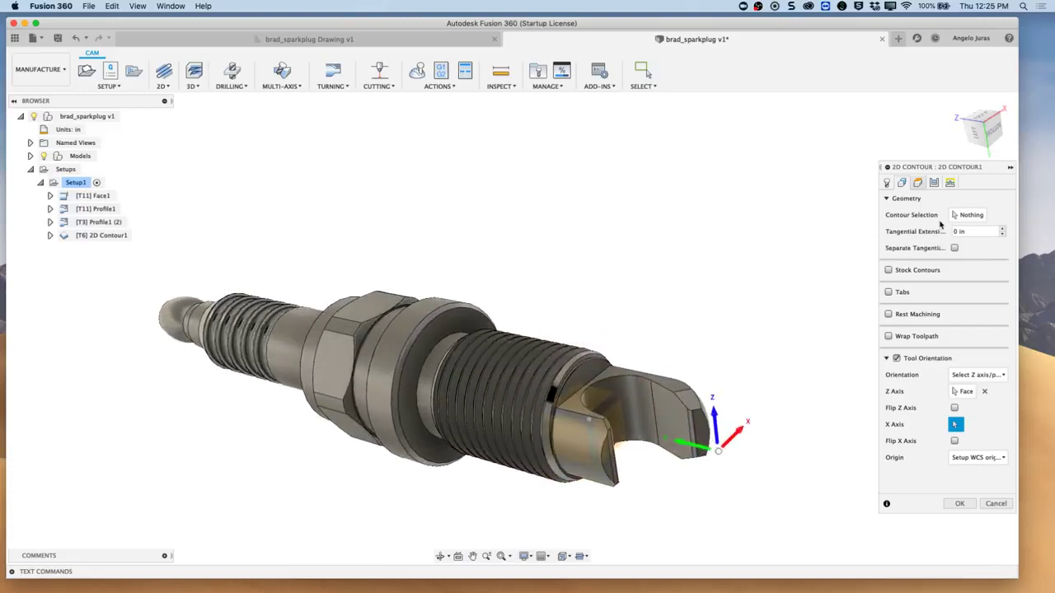
click(973, 215)
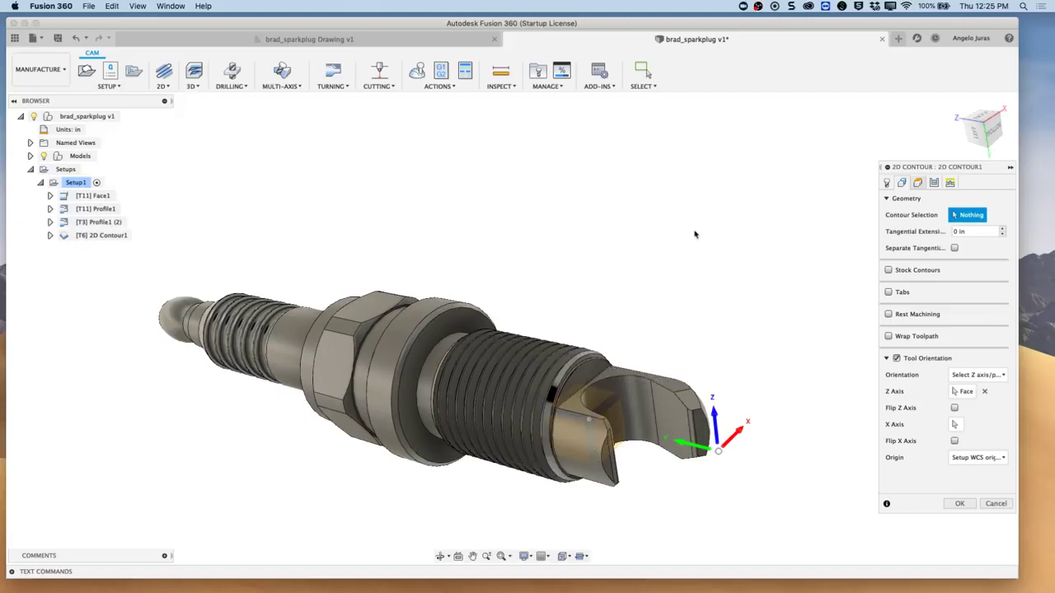
click(609, 372)
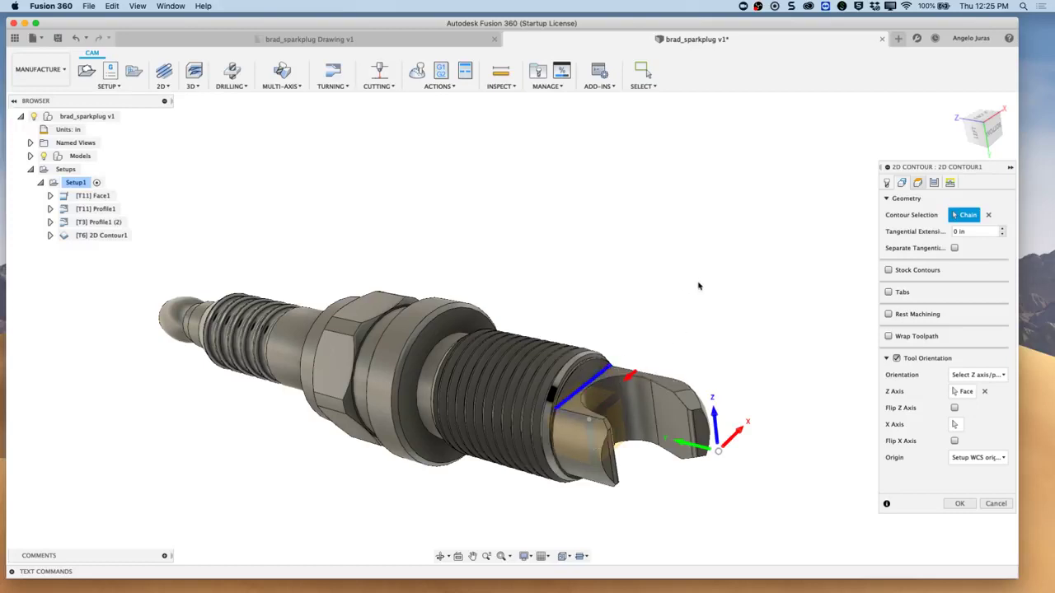
Set the contour's top height from a selection, using the crest edge of the thread as the reference.
click(919, 184)
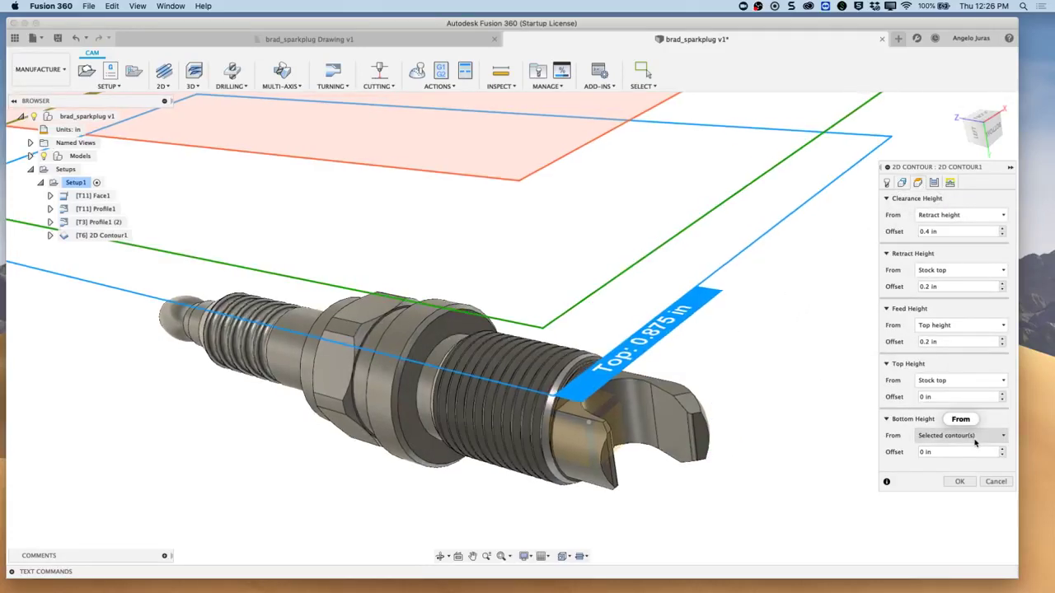
mouse_move(984, 441)
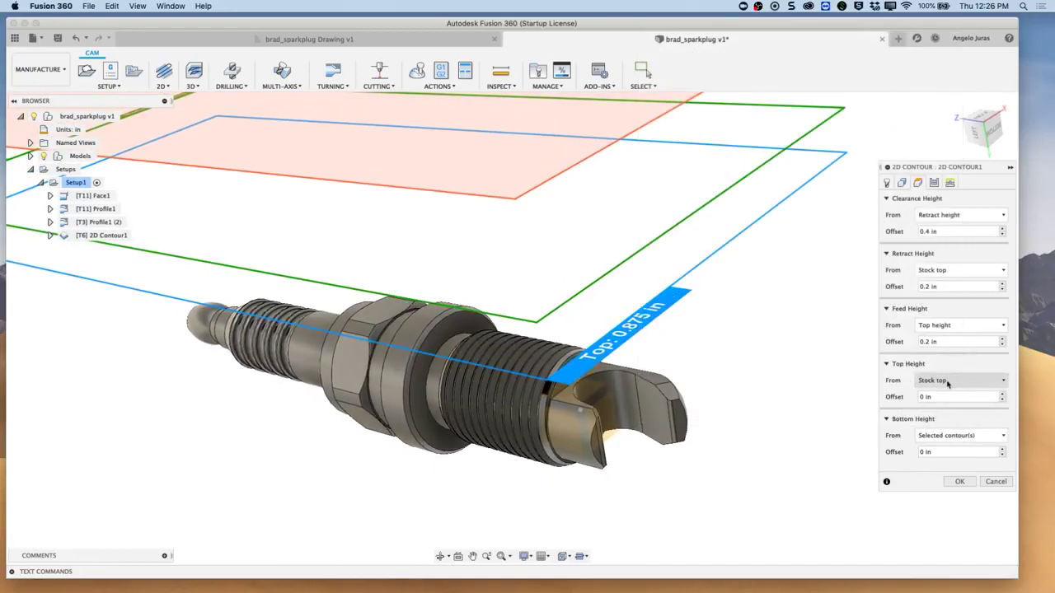
click(999, 380)
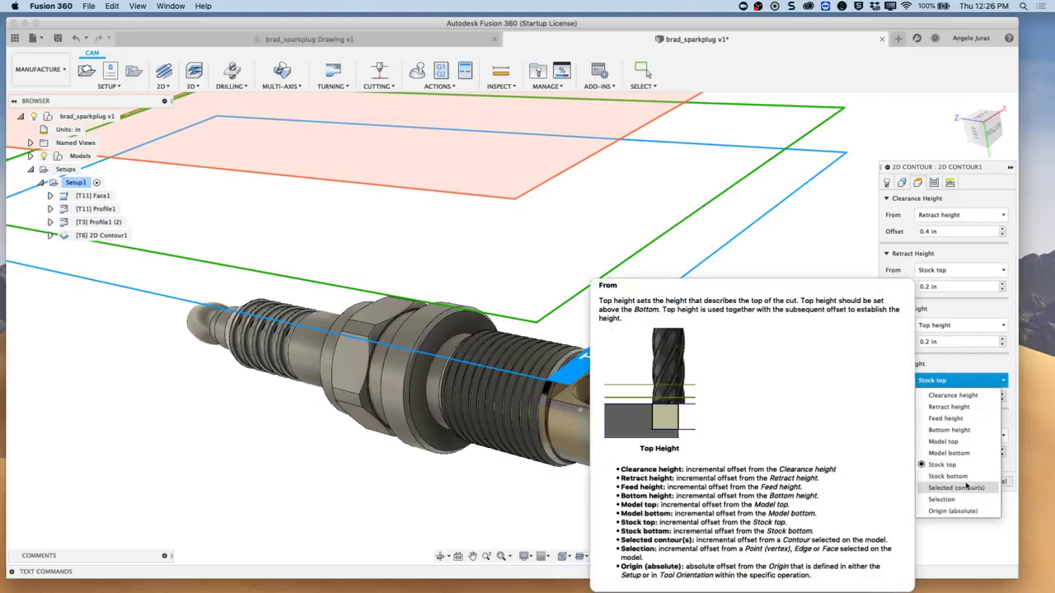
click(941, 499)
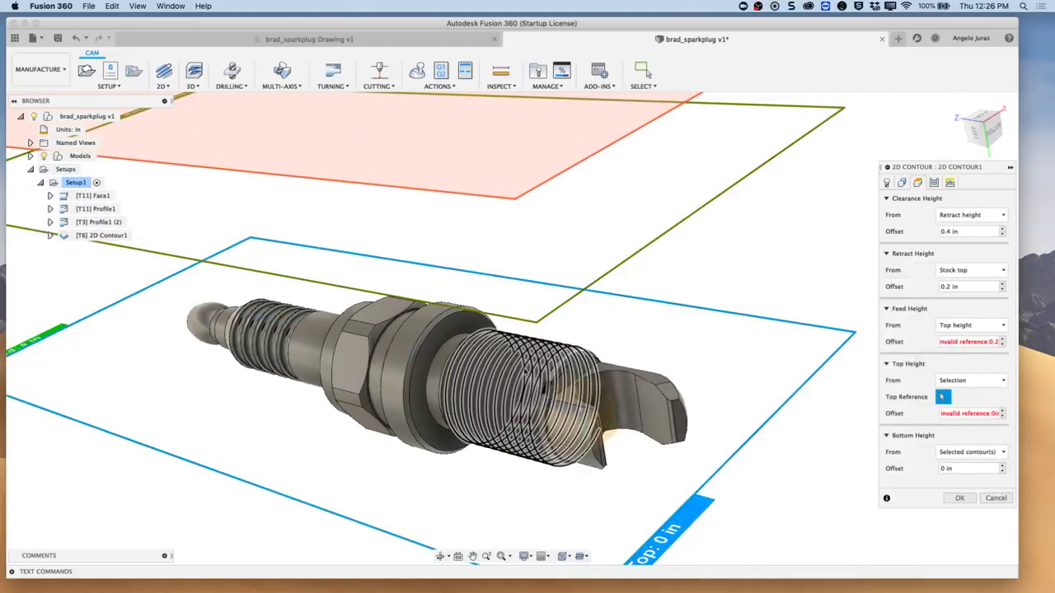
scroll(600, 346, up, 5)
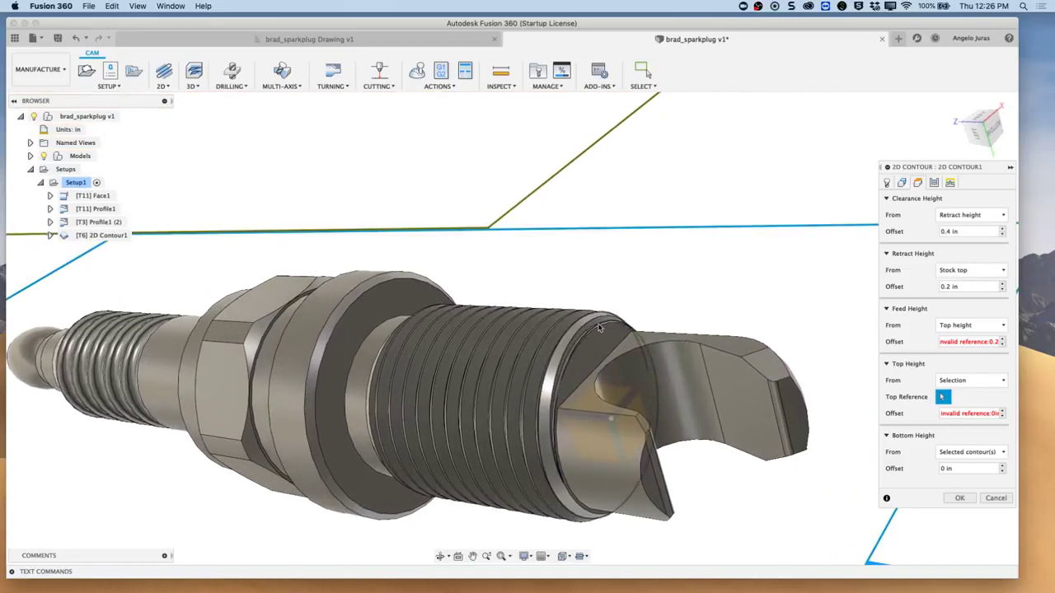
click(608, 325)
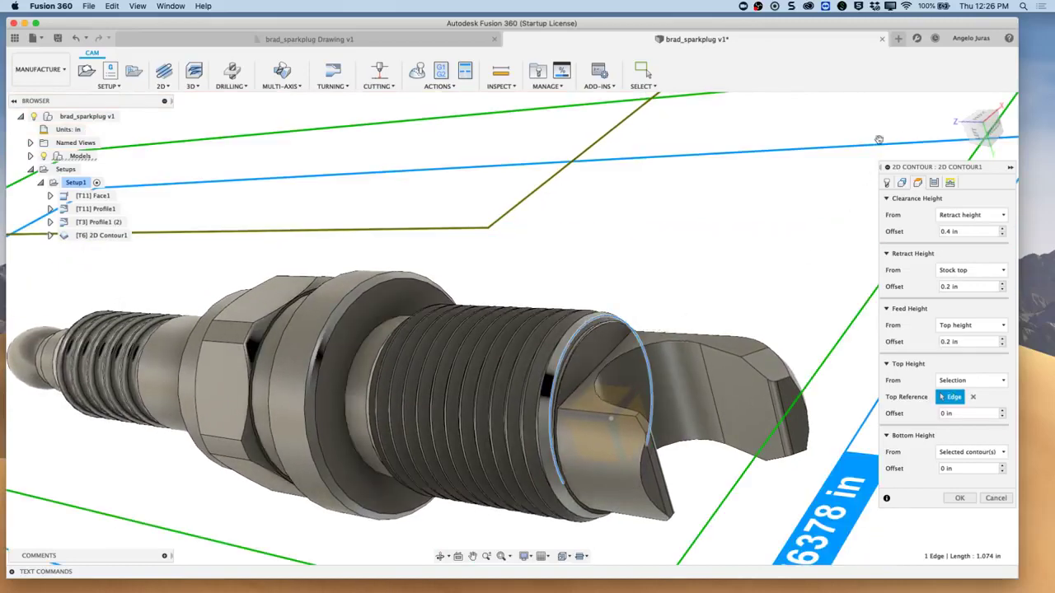
click(977, 132)
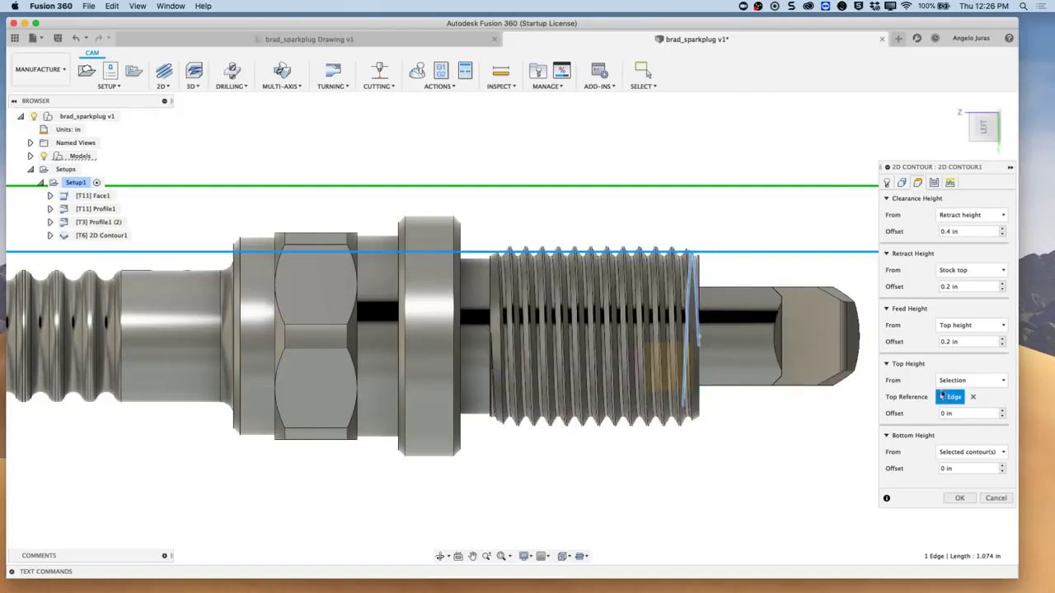
click(972, 398)
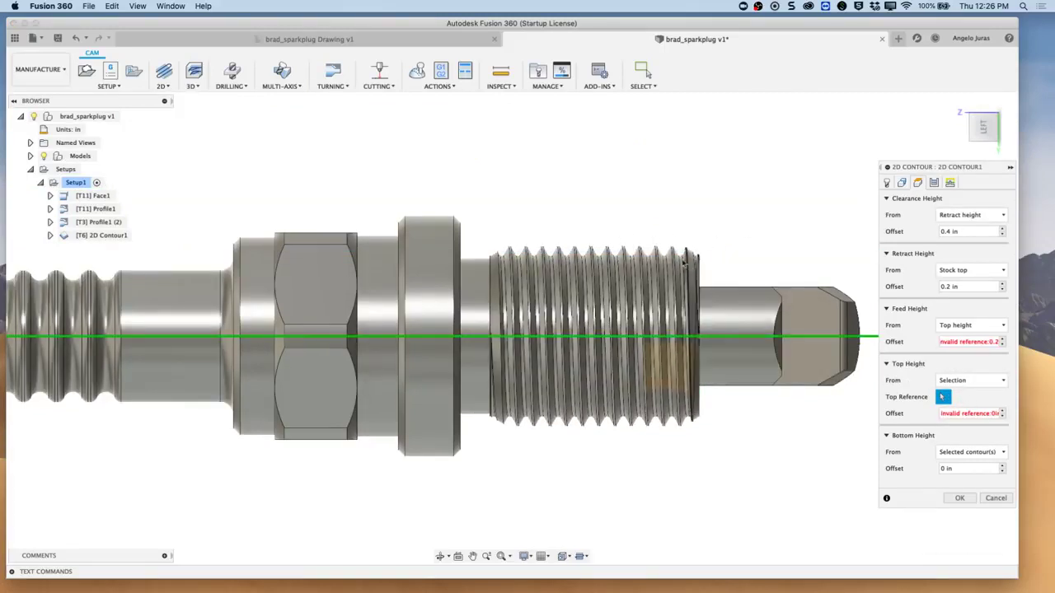
click(671, 247)
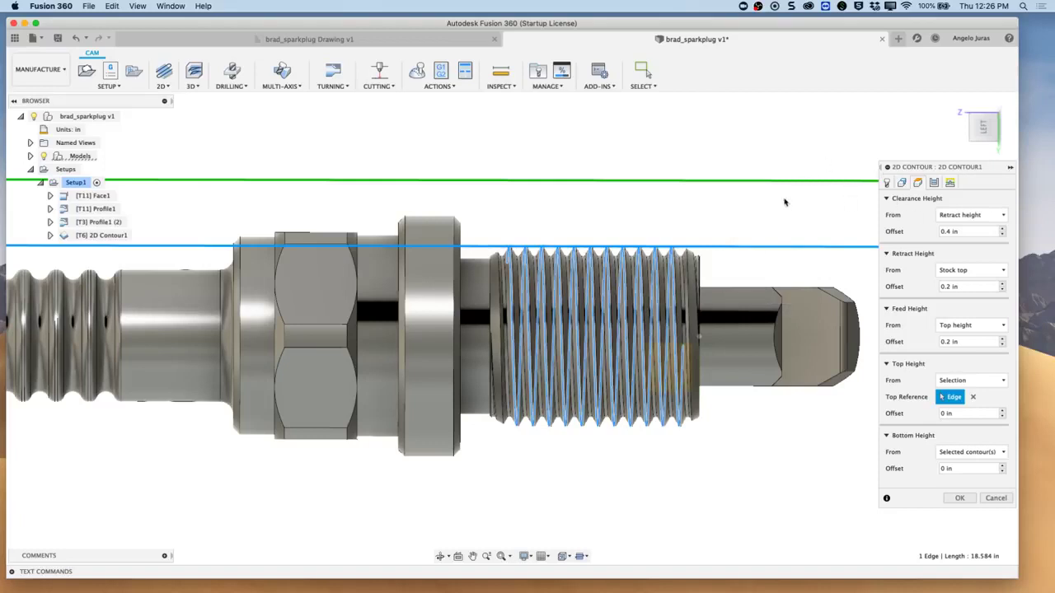
Enable multiple finishing passes for the 2D contour, with 2 passes and a stepover of 0.005 in.
click(934, 183)
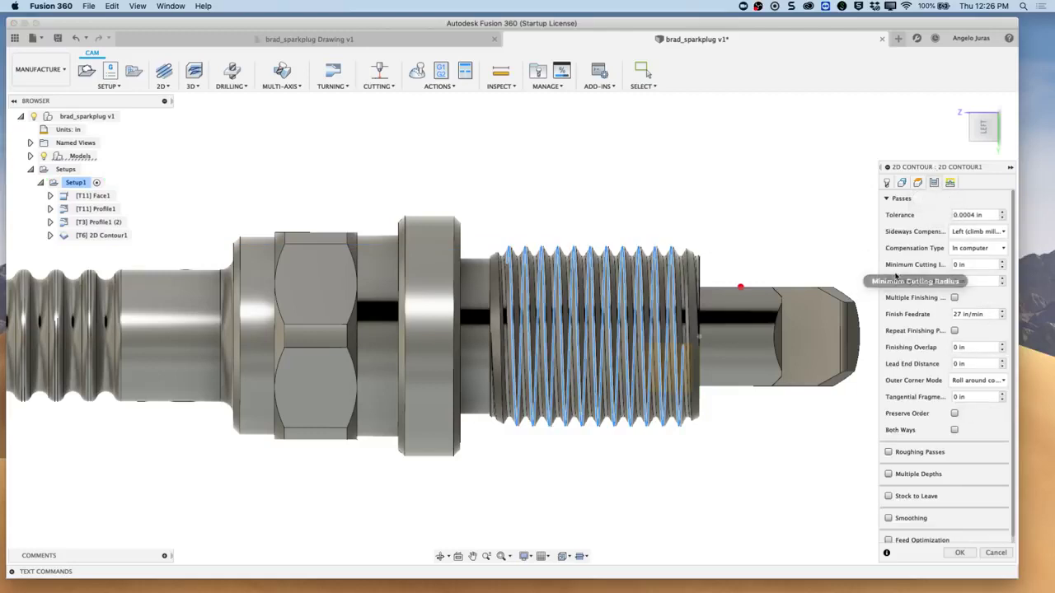
click(954, 298)
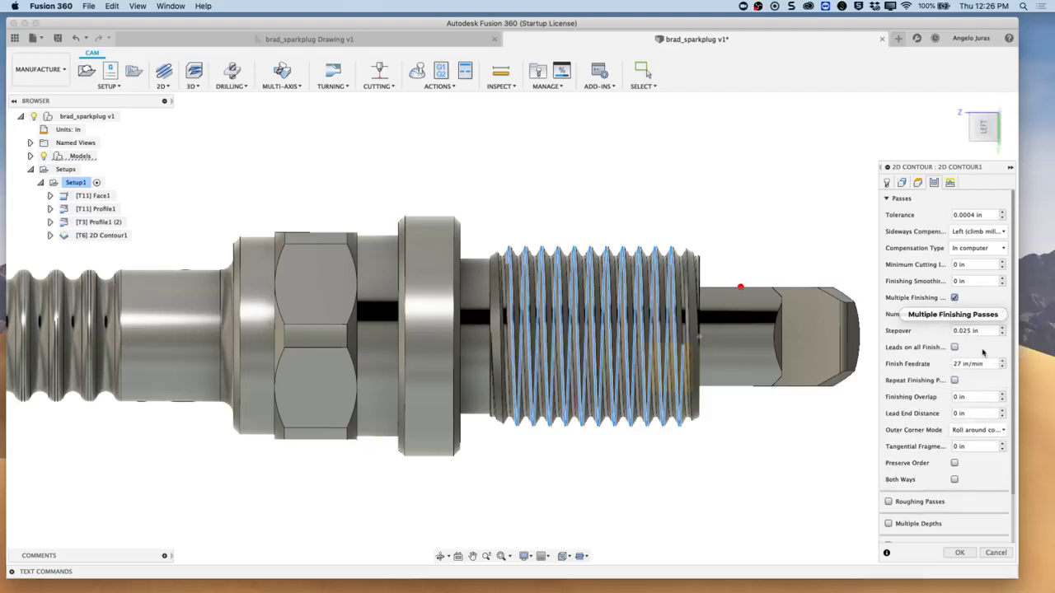
click(985, 331)
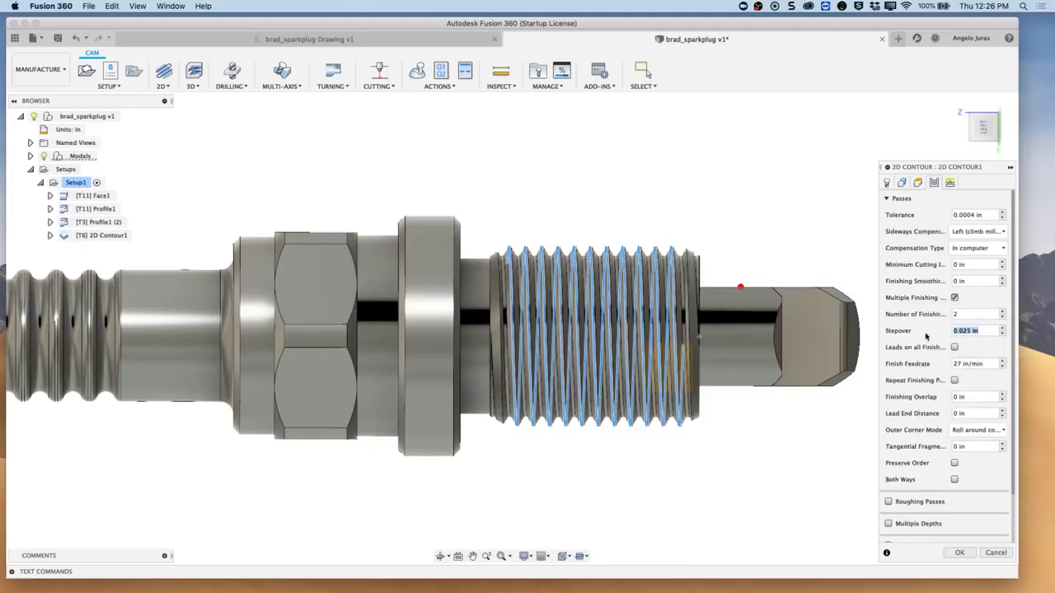
key(BackSpace)
scroll(931, 430, down, 3)
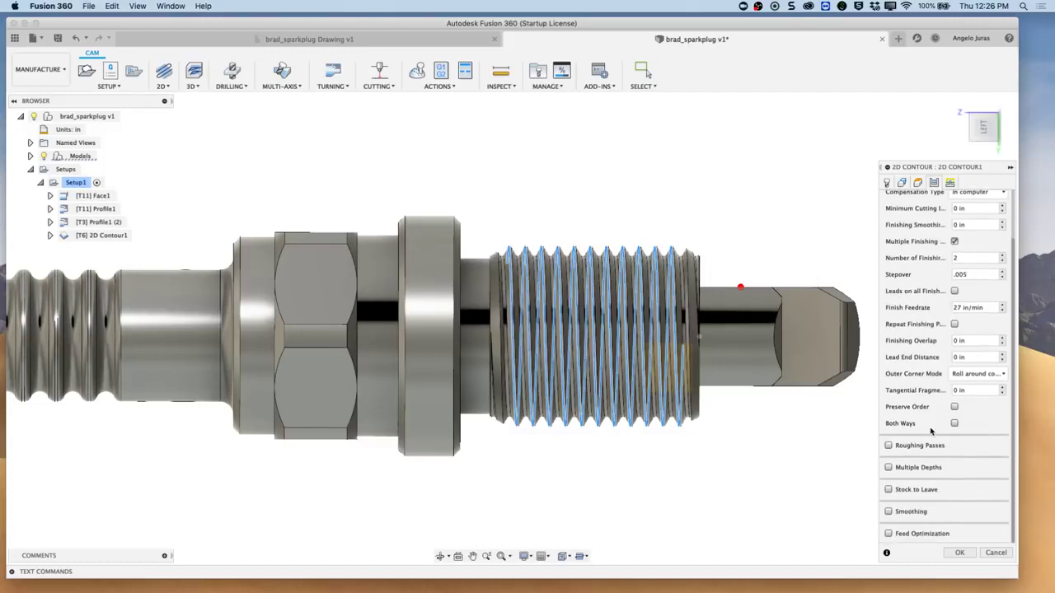
Enable roughing passes for the 2D contour with 3 stepovers, changing the 0.95 factor in the maximum stepover expression to 0.75.
click(891, 446)
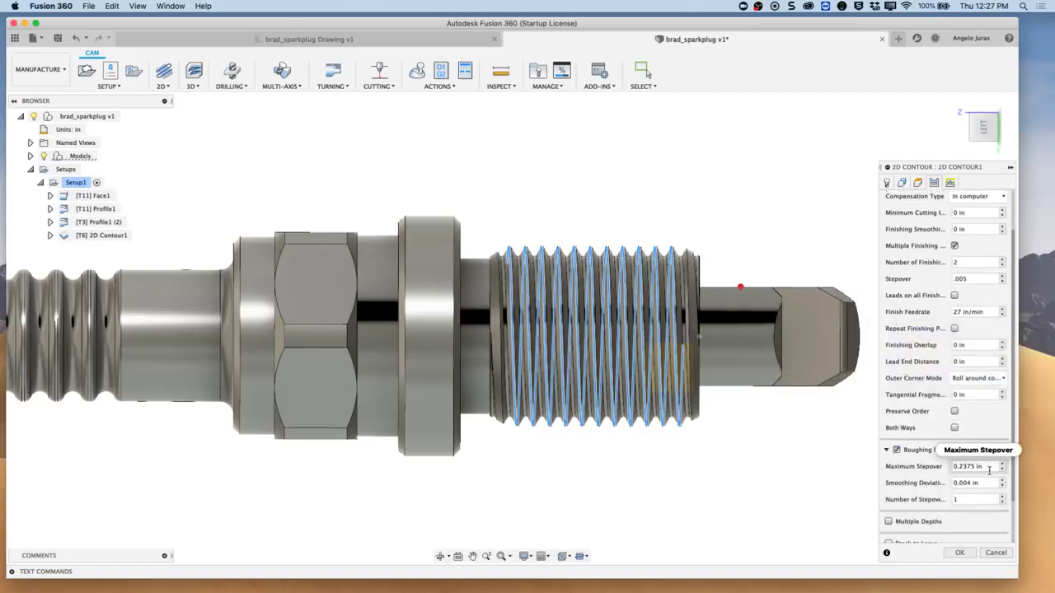
click(990, 469)
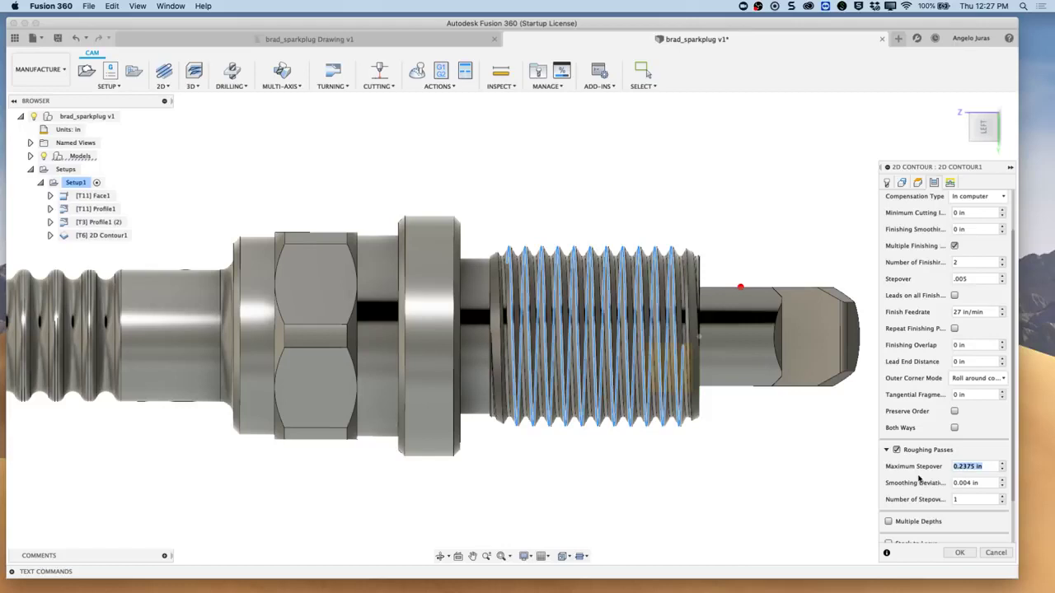
right_click(956, 467)
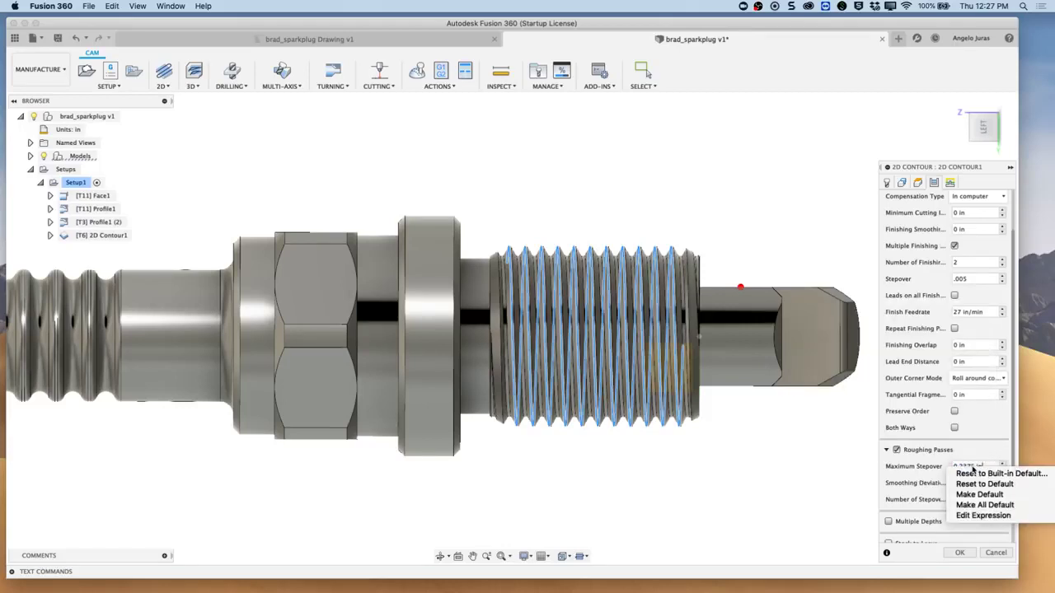
click(983, 515)
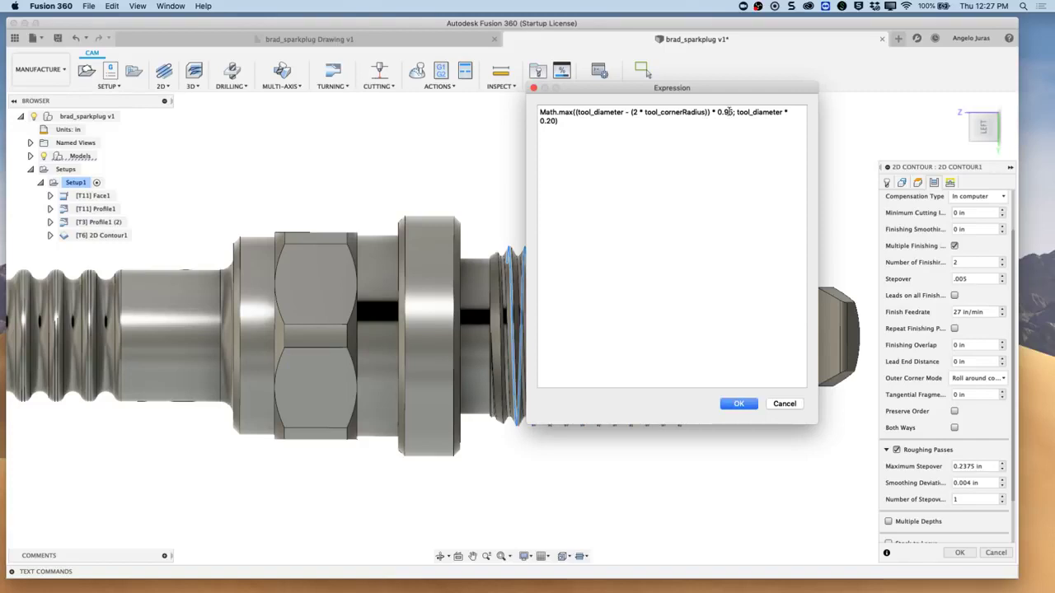
key(BackSpace)
text(75)
click(739, 403)
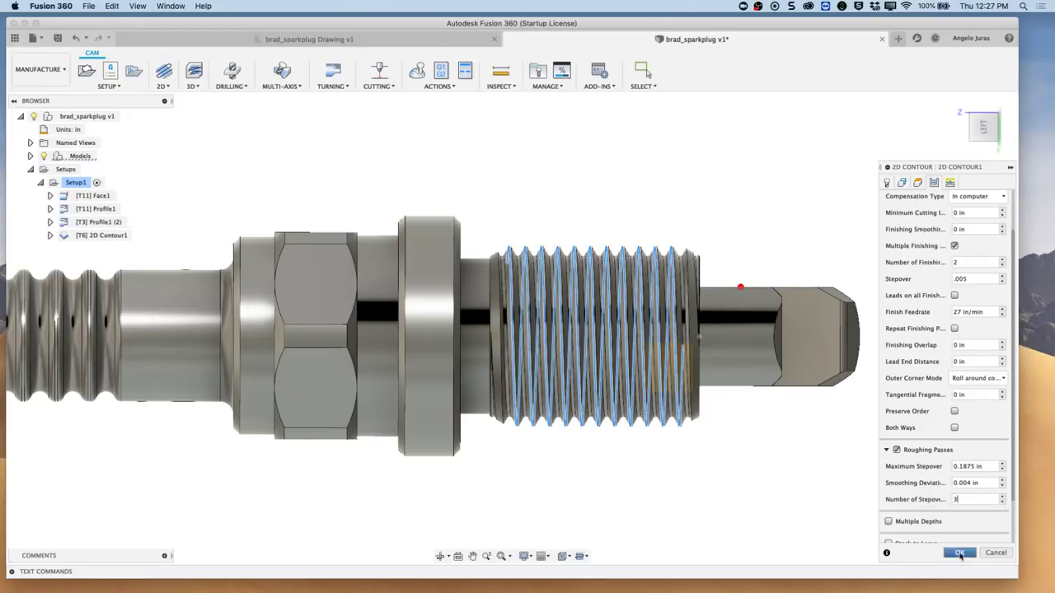
scroll(906, 531, down, 3)
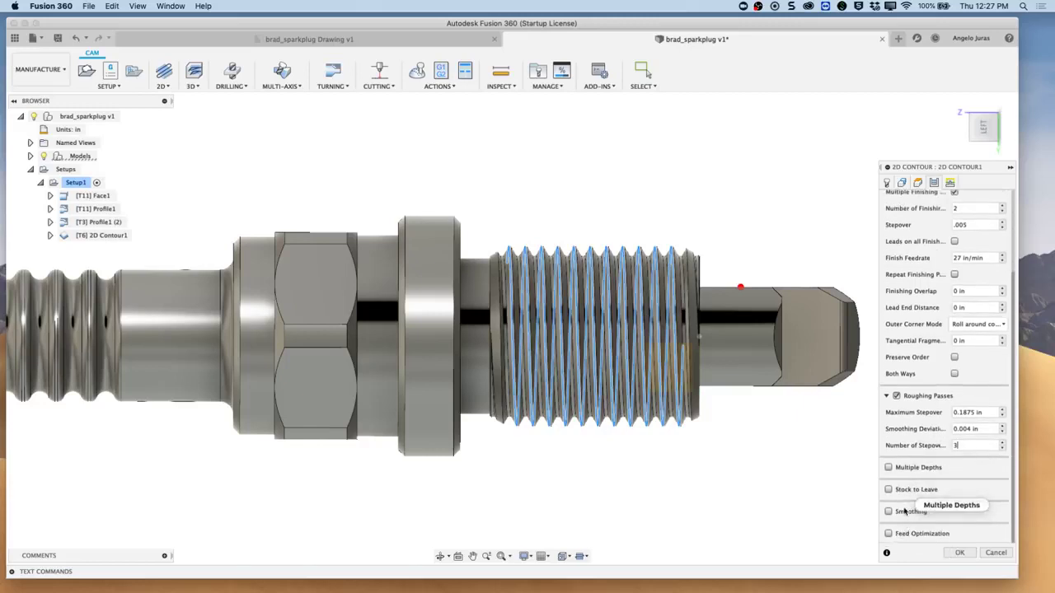
click(960, 552)
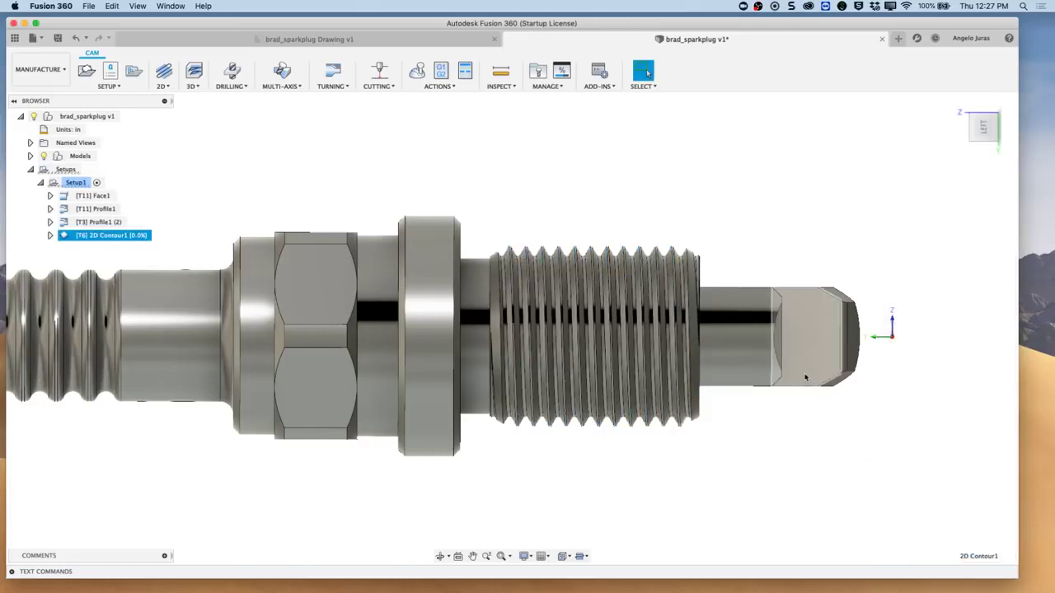
shift+middle_drag(796, 383, 715, 287)
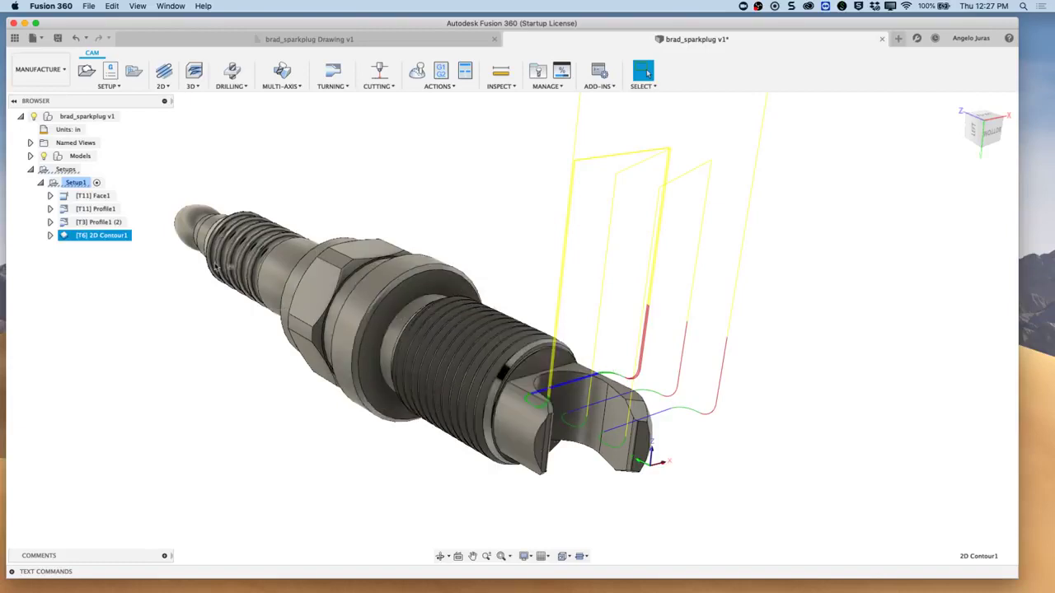
Edit the 2D contour's lead-in, setting the sweep angle to 0, the vertical radius to 0 and the horizontal radius to 0.25 in.
right_click(102, 235)
click(130, 244)
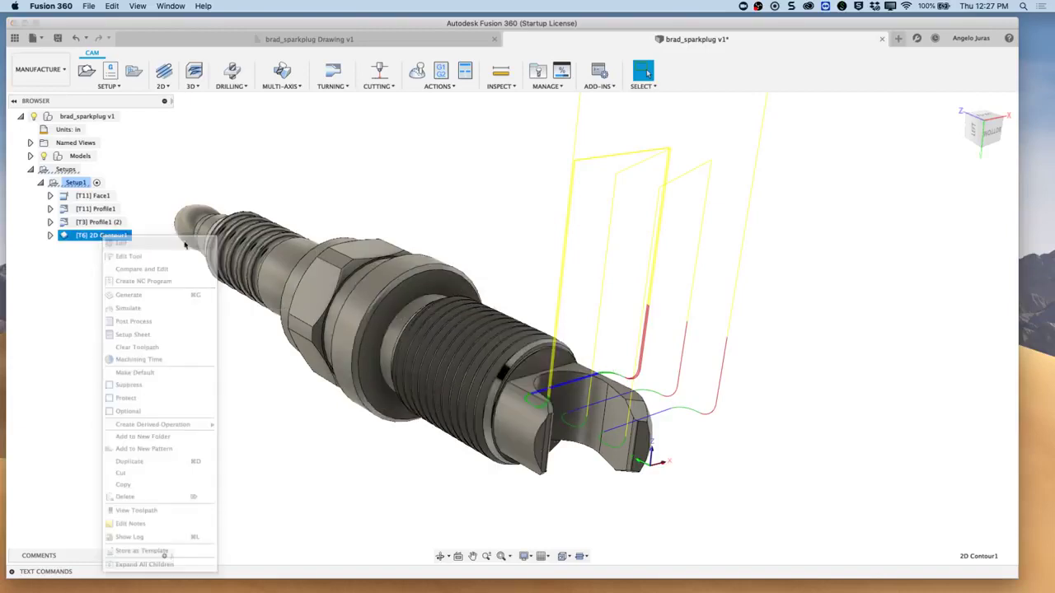
click(950, 183)
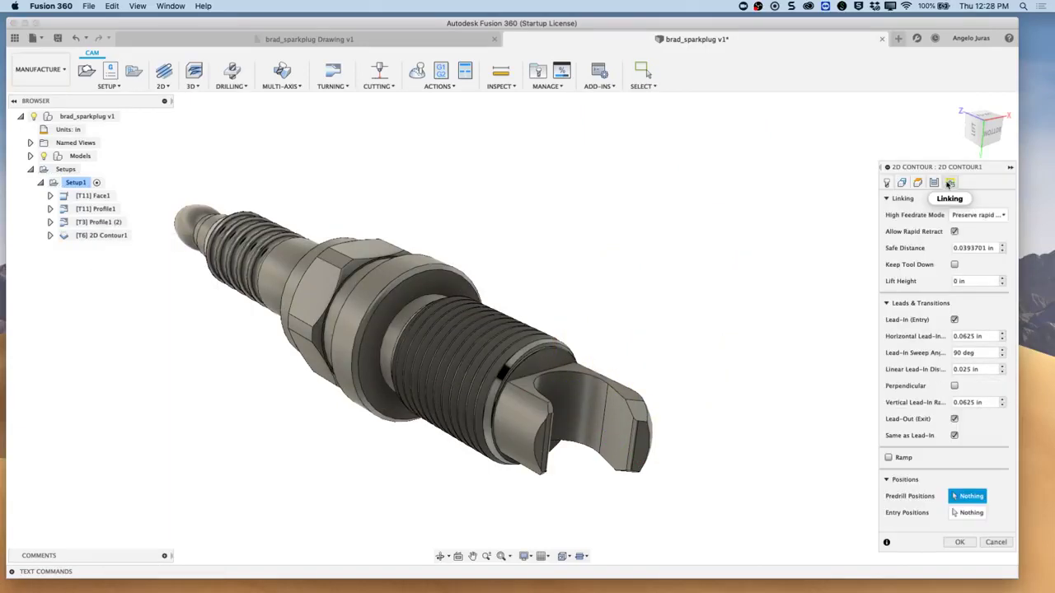
double_click(964, 353)
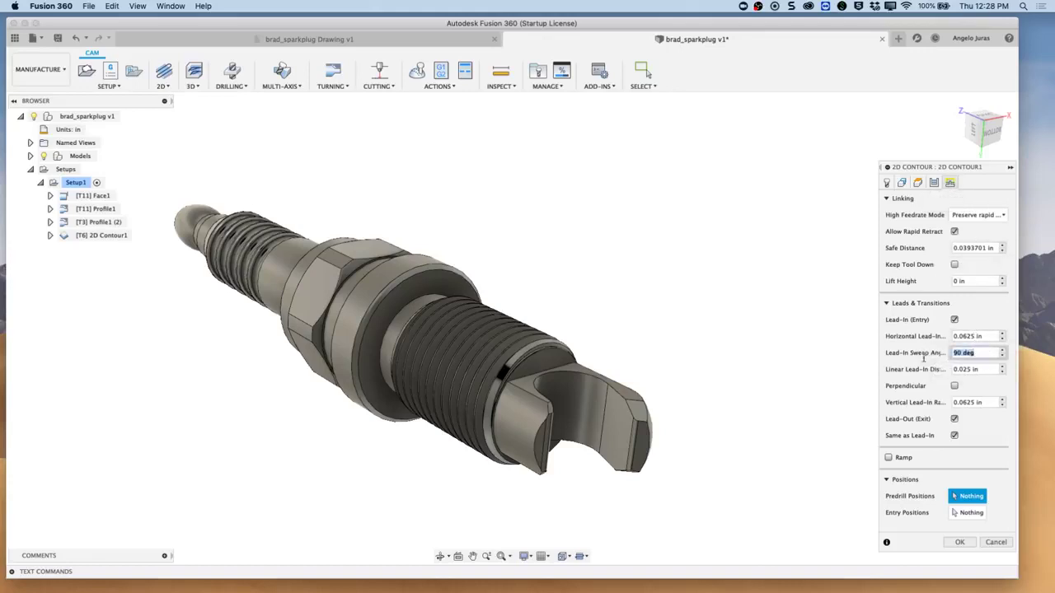
text(0)
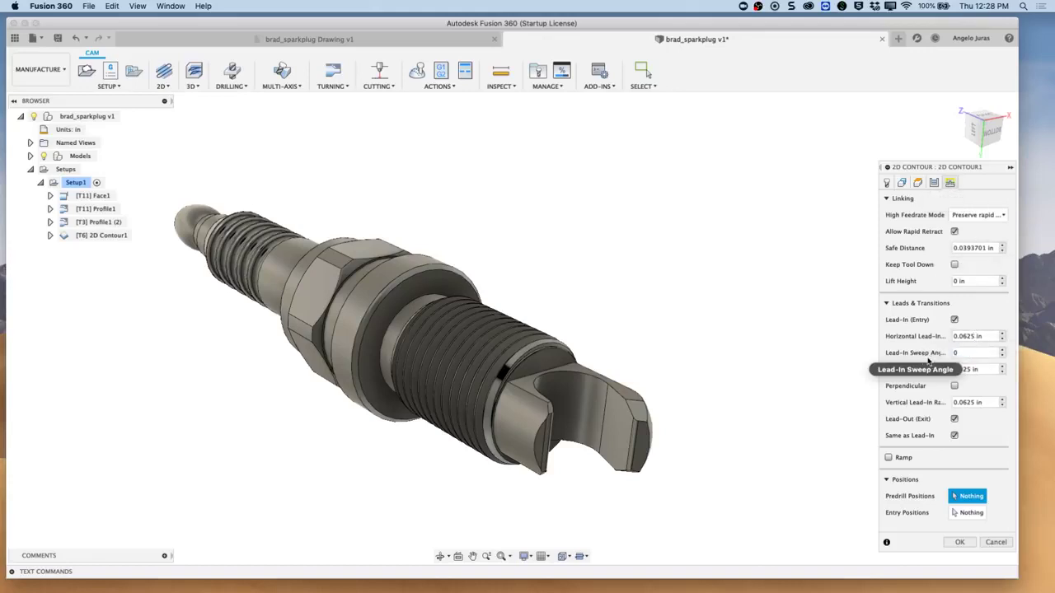
click(972, 403)
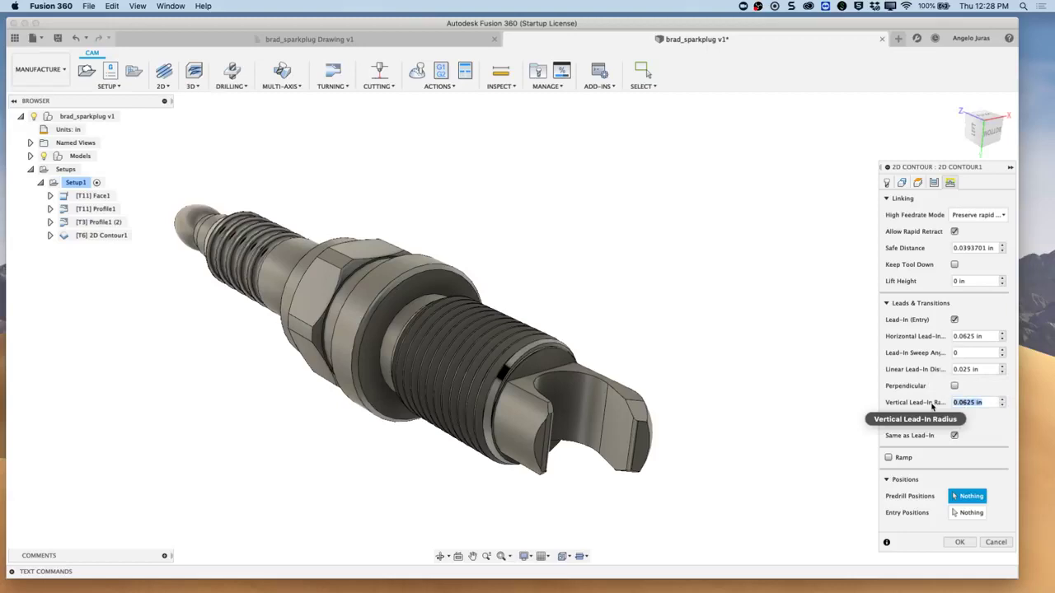
text(0)
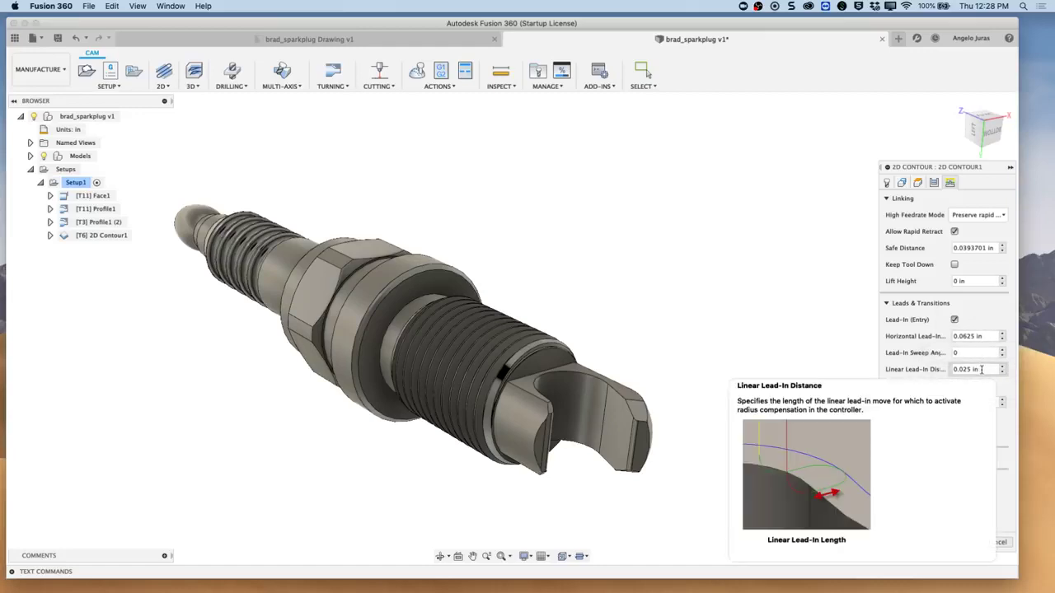
mouse_move(991, 336)
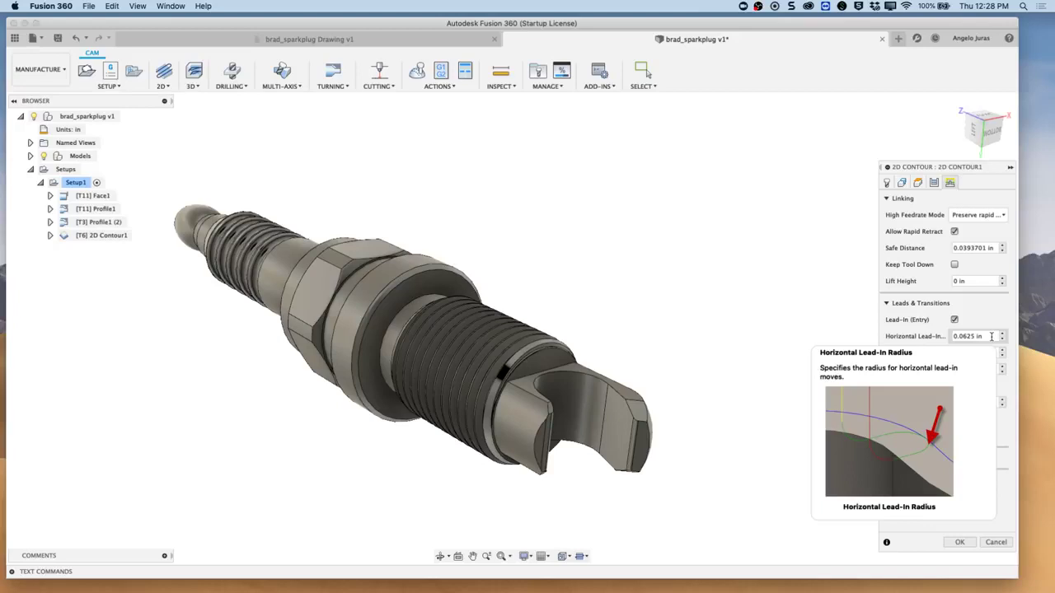
drag(991, 336, 923, 338)
text(.25)
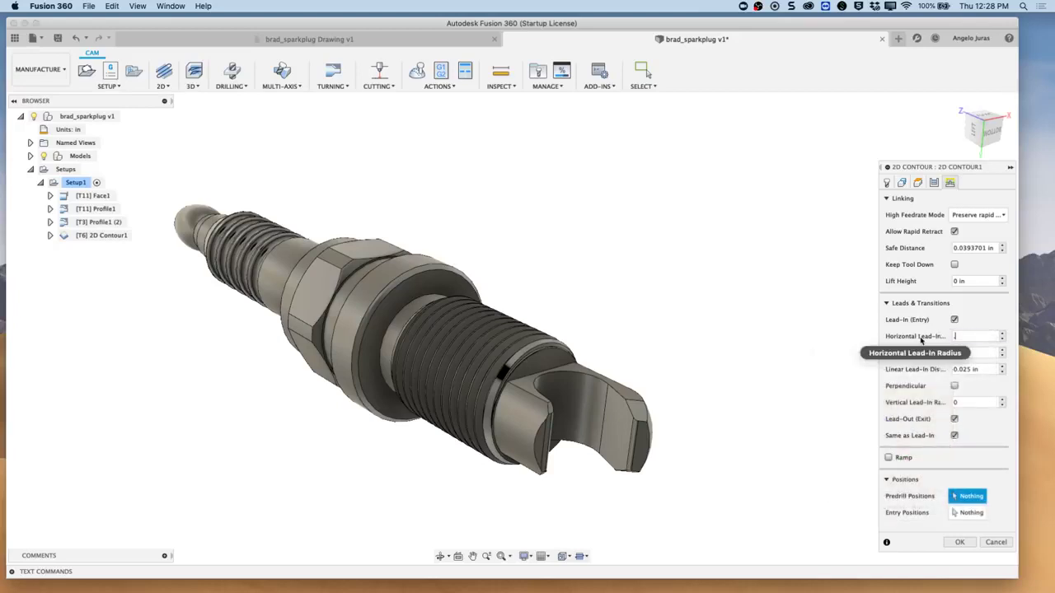
Disable the contour's feed height, and set the retract height offset to 0.1 in and the clearance height offset to 0.
click(917, 182)
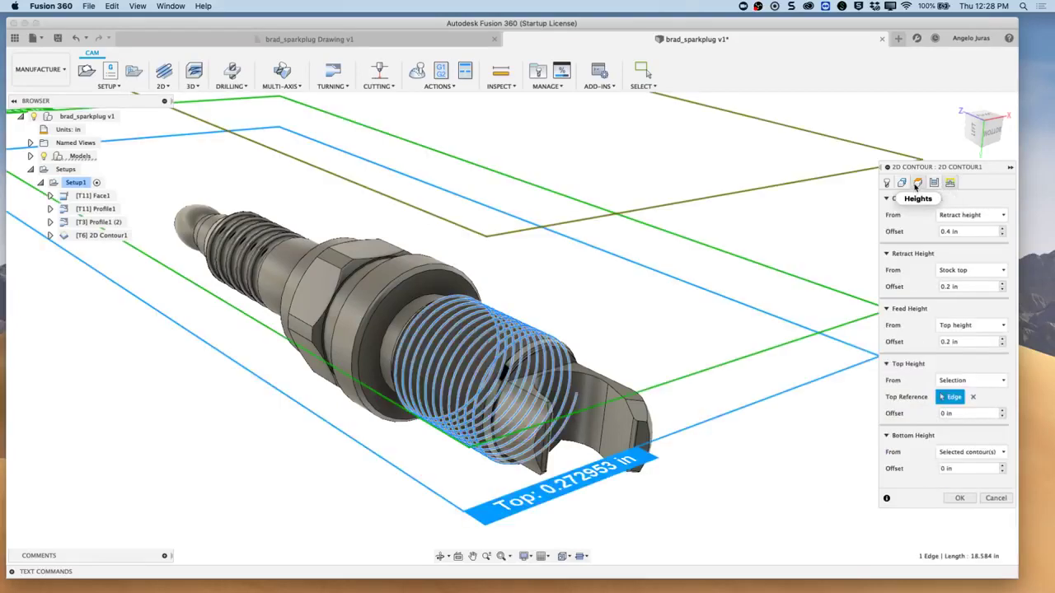
drag(941, 341, 954, 341)
click(971, 325)
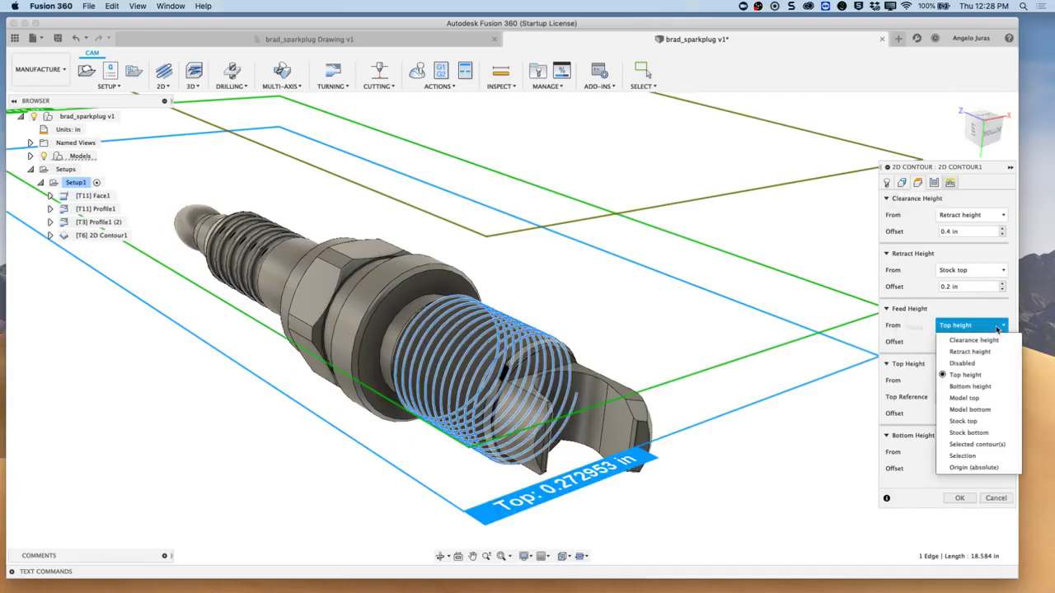
click(973, 362)
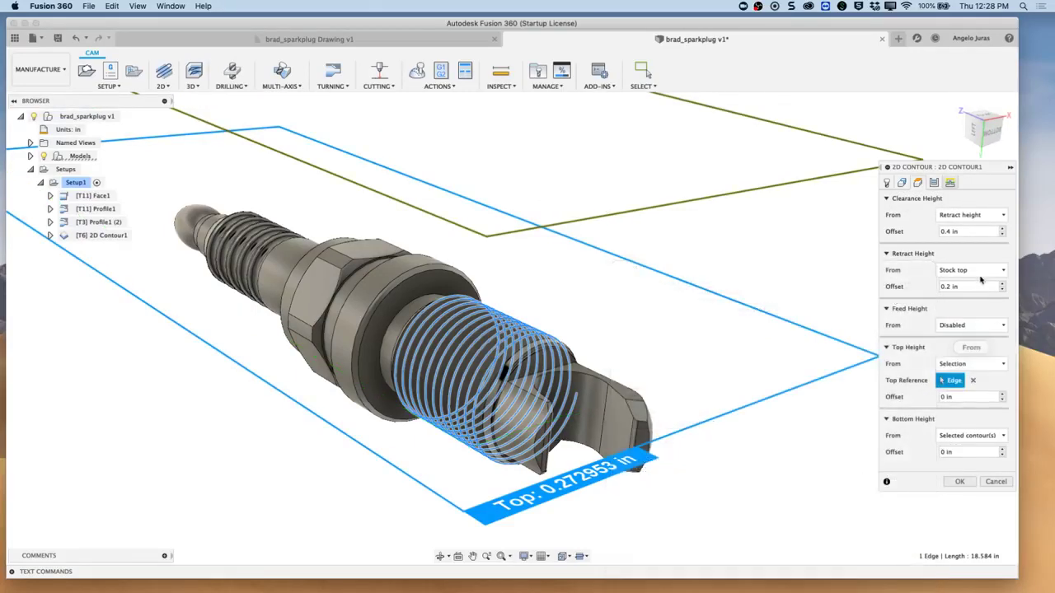
drag(967, 288, 939, 286)
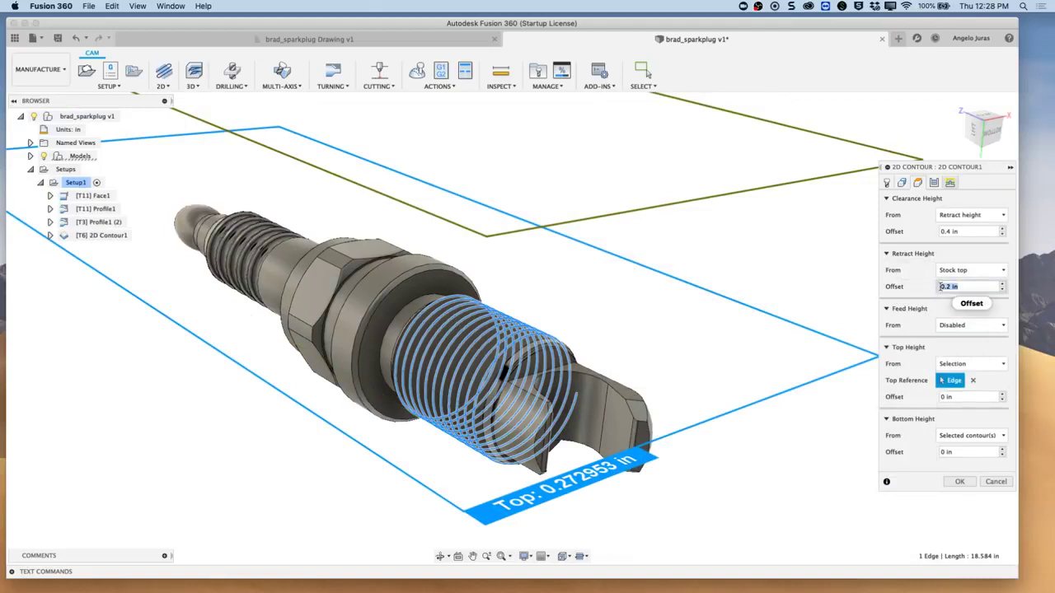
text(.1)
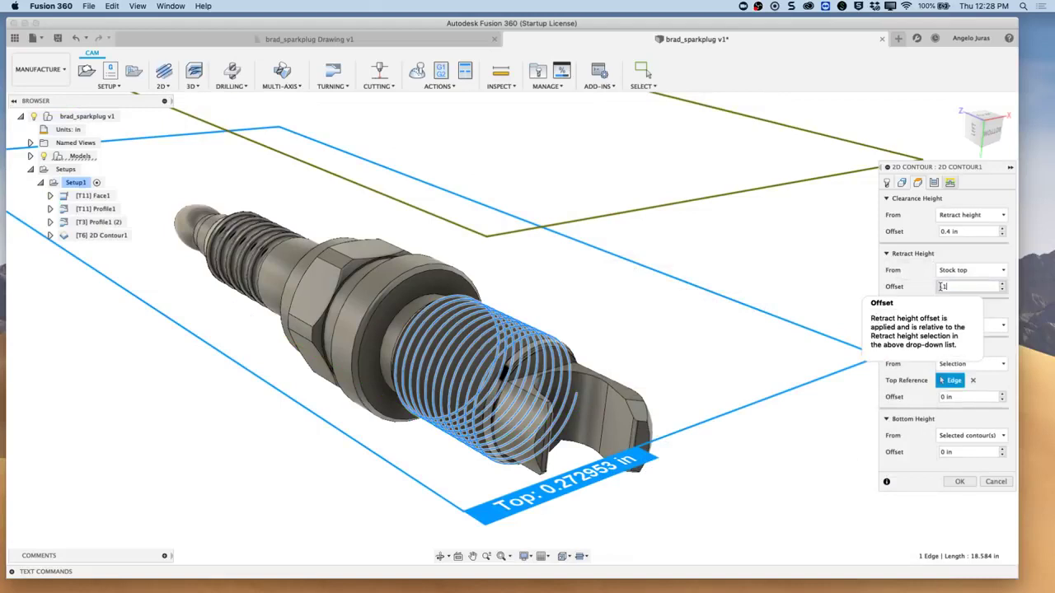
drag(968, 231, 928, 232)
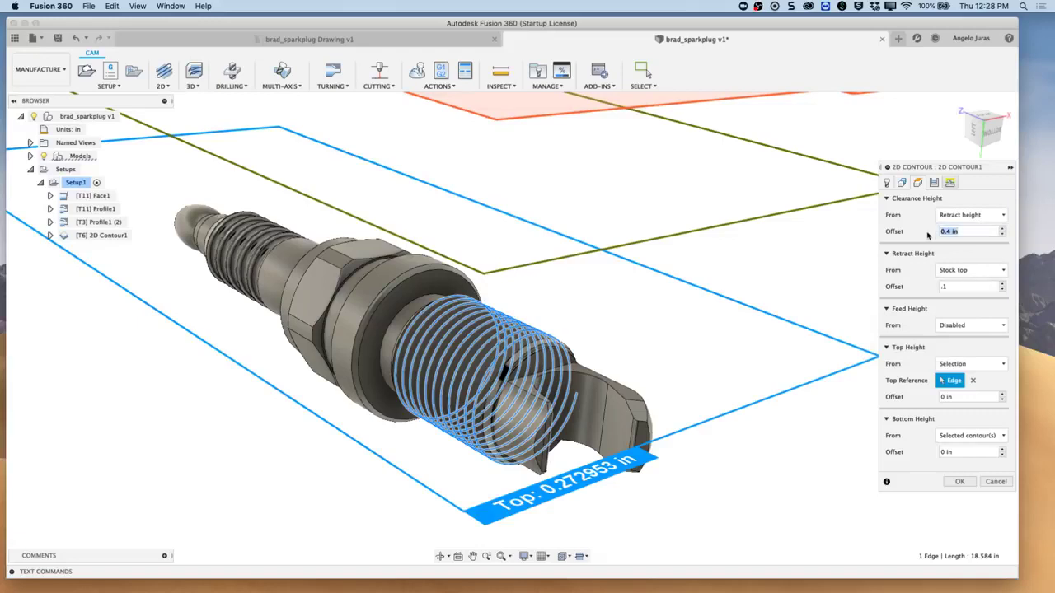
text(0)
click(952, 485)
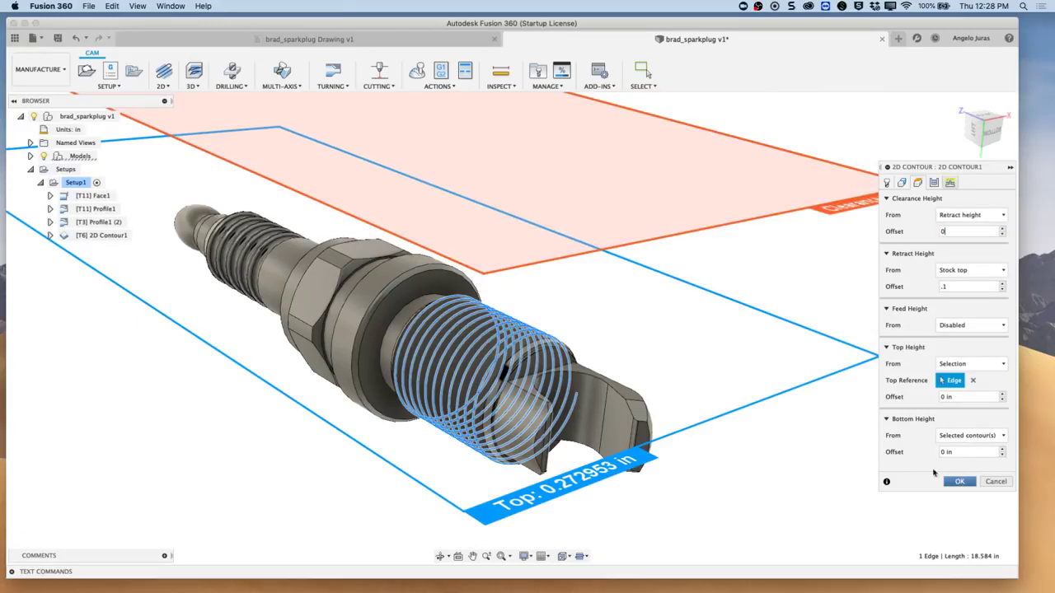
shift+scroll(807, 392, right, 5)
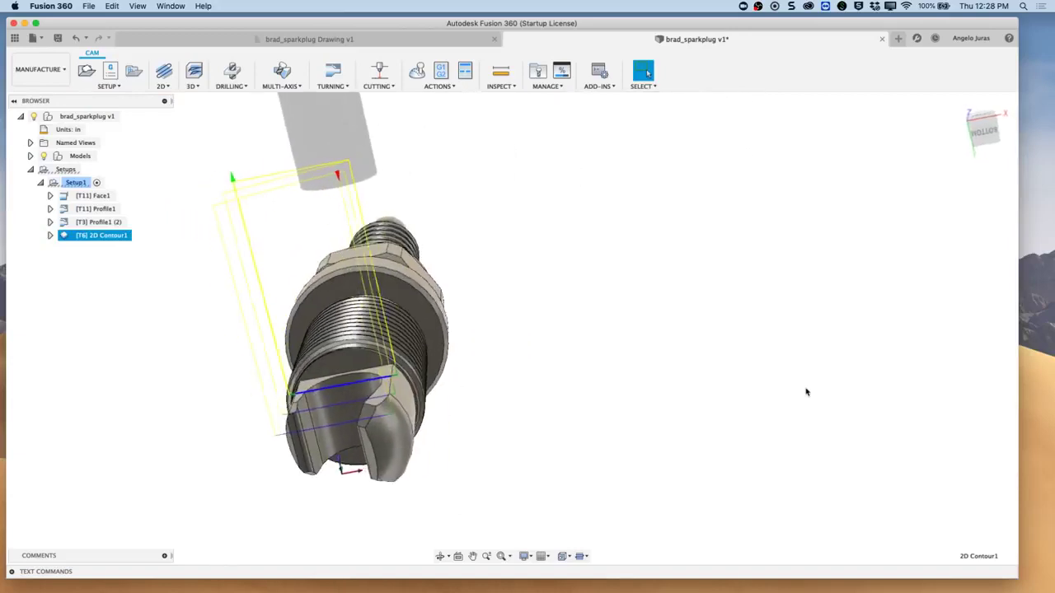
shift+scroll(807, 392, right, 5)
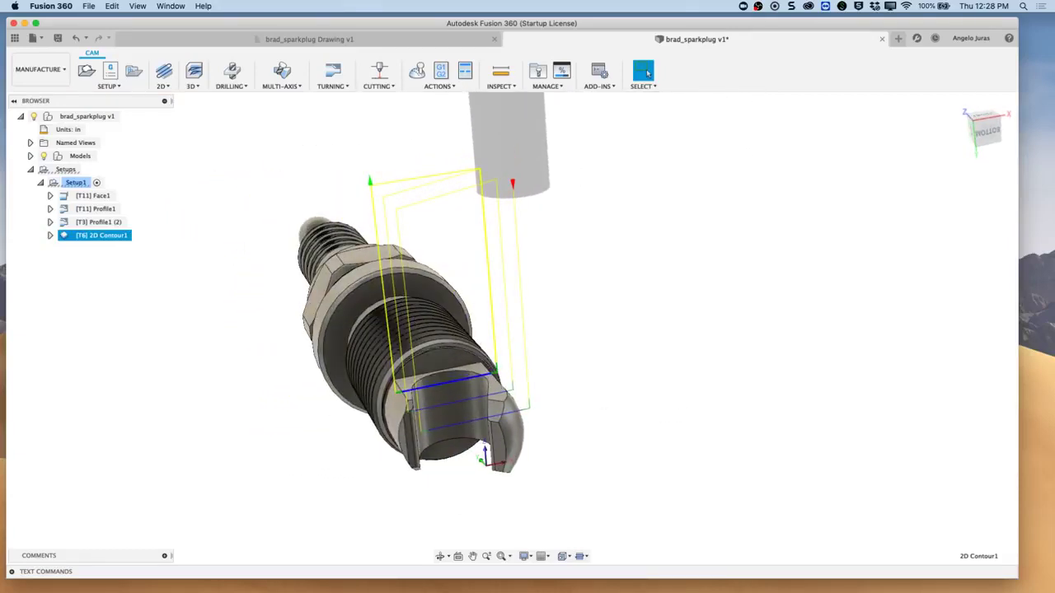
Edit the 2D contour's geometry, setting the tangential extension distance to 0.15 in.
click(123, 235)
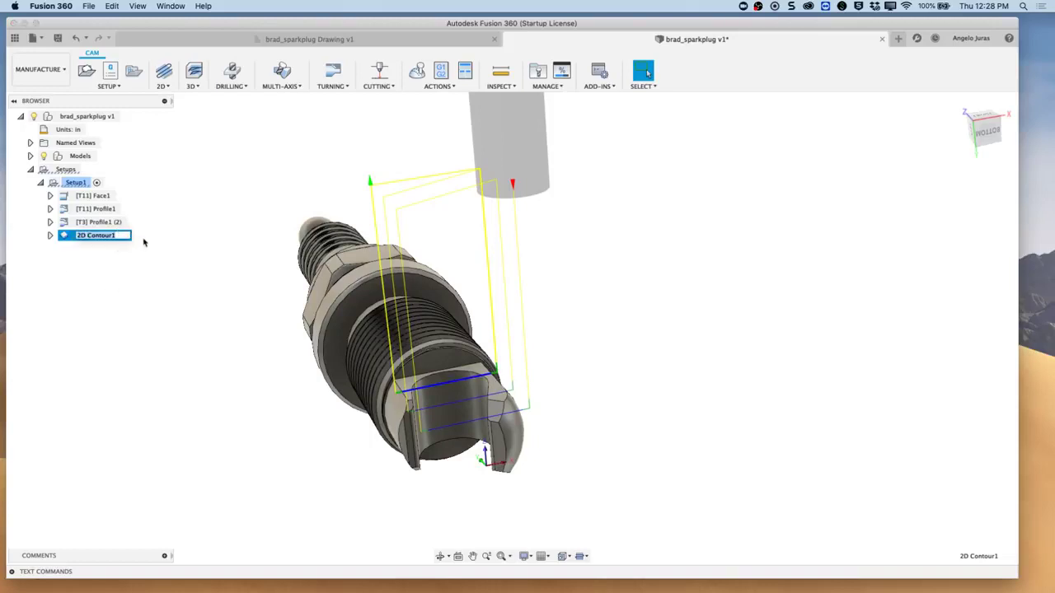
right_click(143, 241)
click(70, 277)
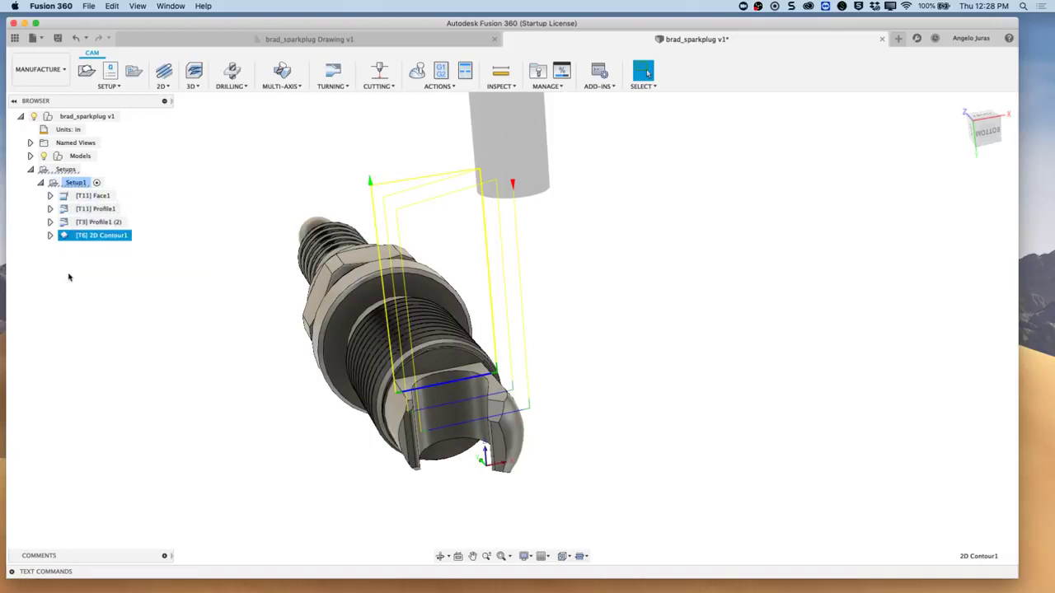
right_click(65, 238)
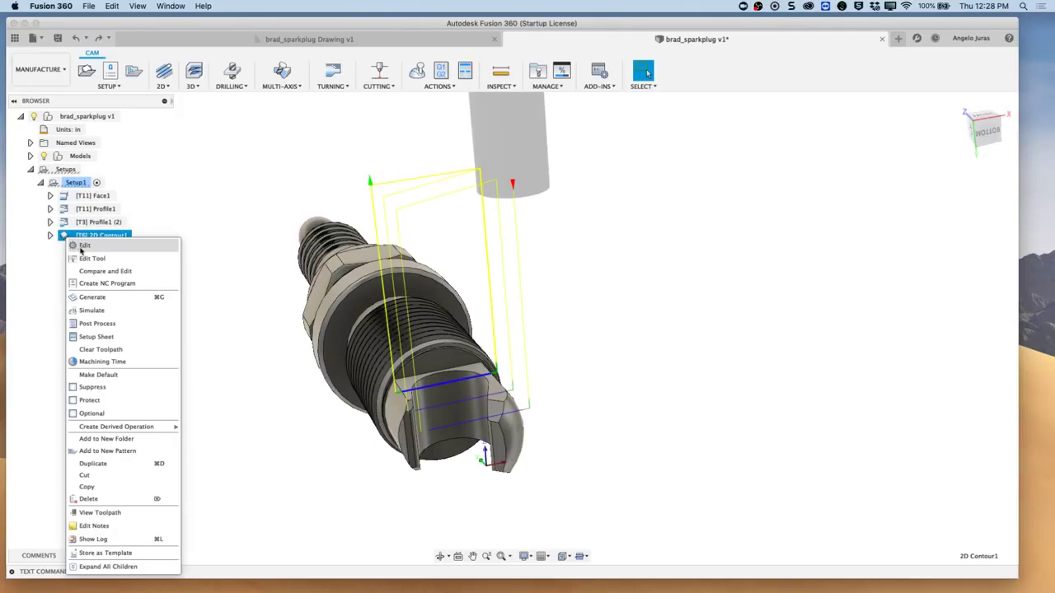
click(79, 244)
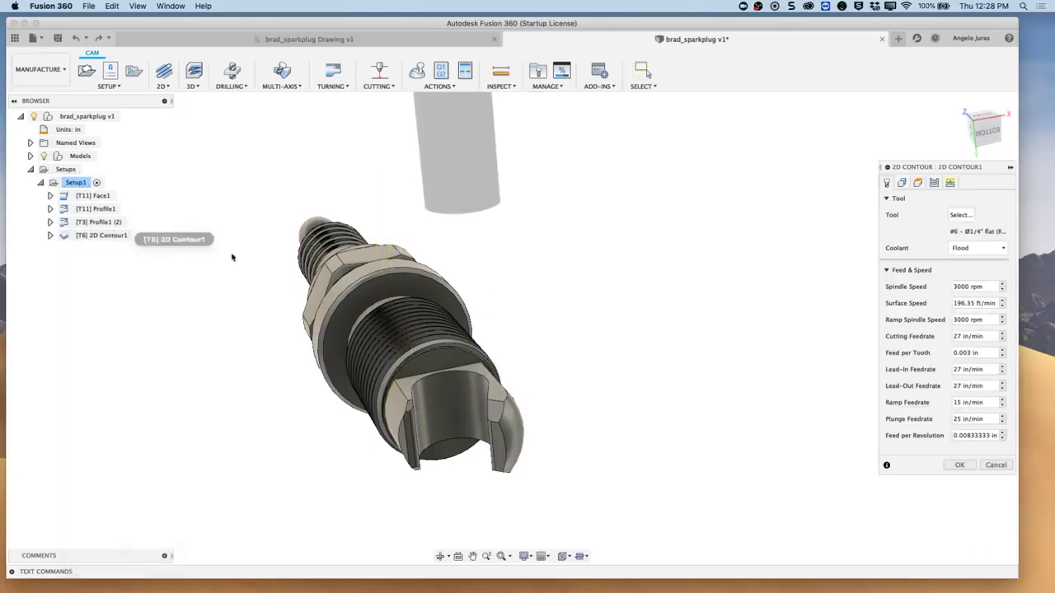
click(902, 184)
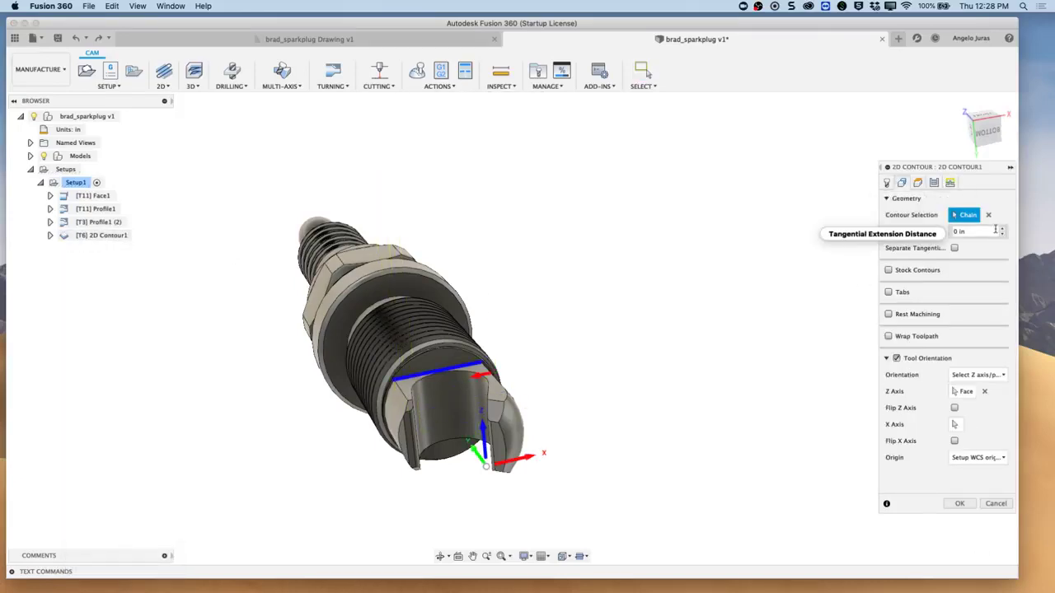
click(984, 233)
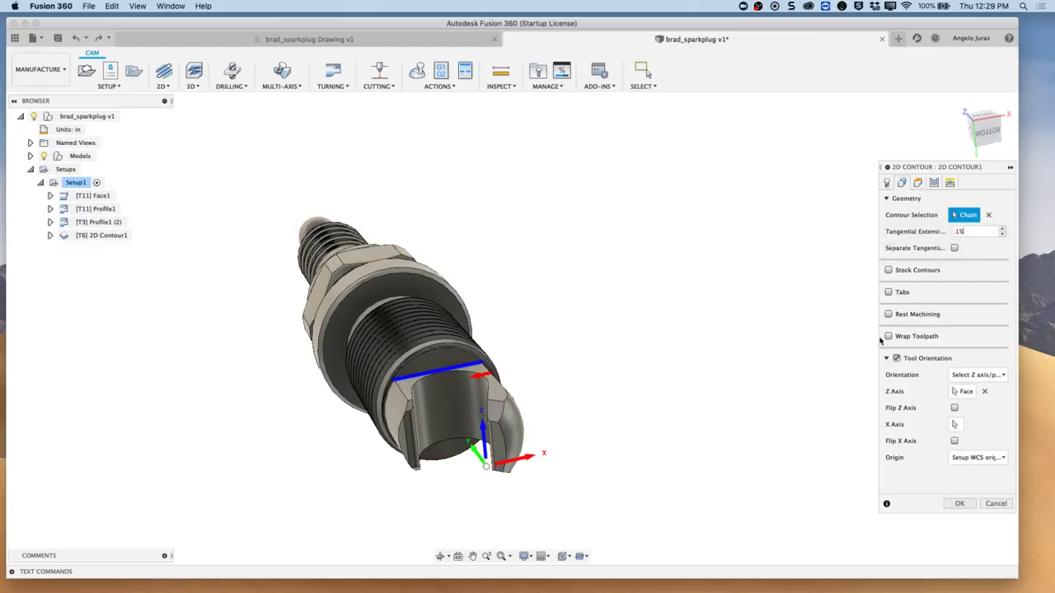
click(959, 504)
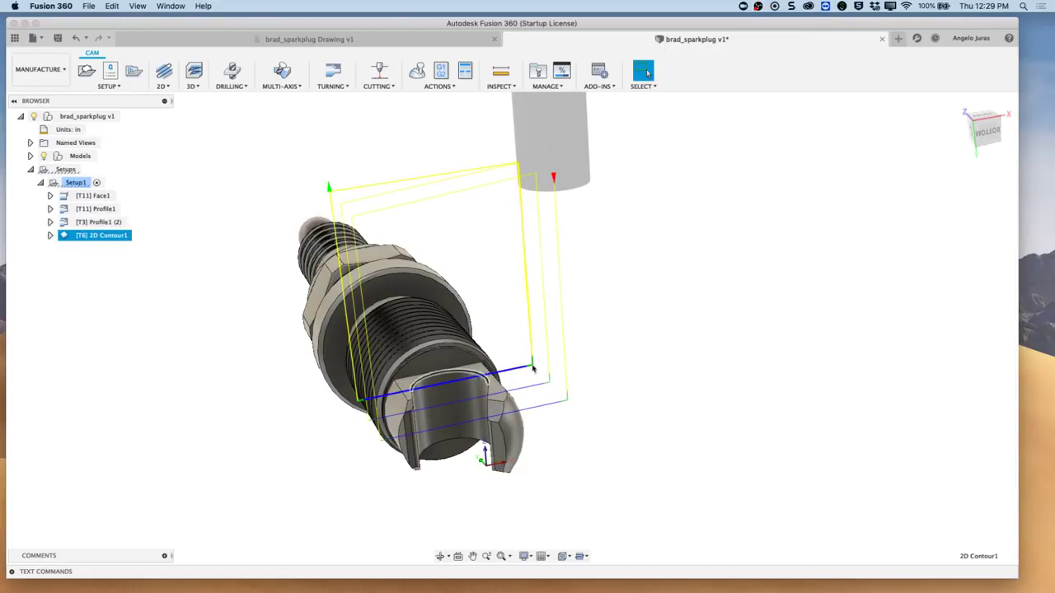
Add 2D Contour1 to a new circular pattern around the collar's cylindrical face, with 2 equally spaced instances over 360 degrees.
shift+middle_drag(549, 363, 590, 342)
scroll(579, 330, up, 5)
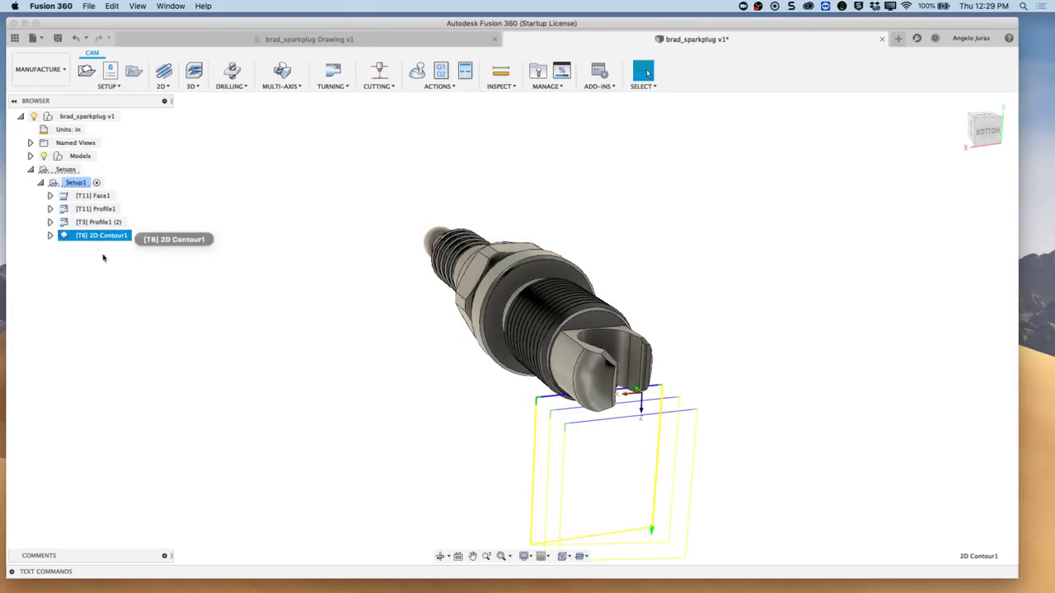
right_click(101, 239)
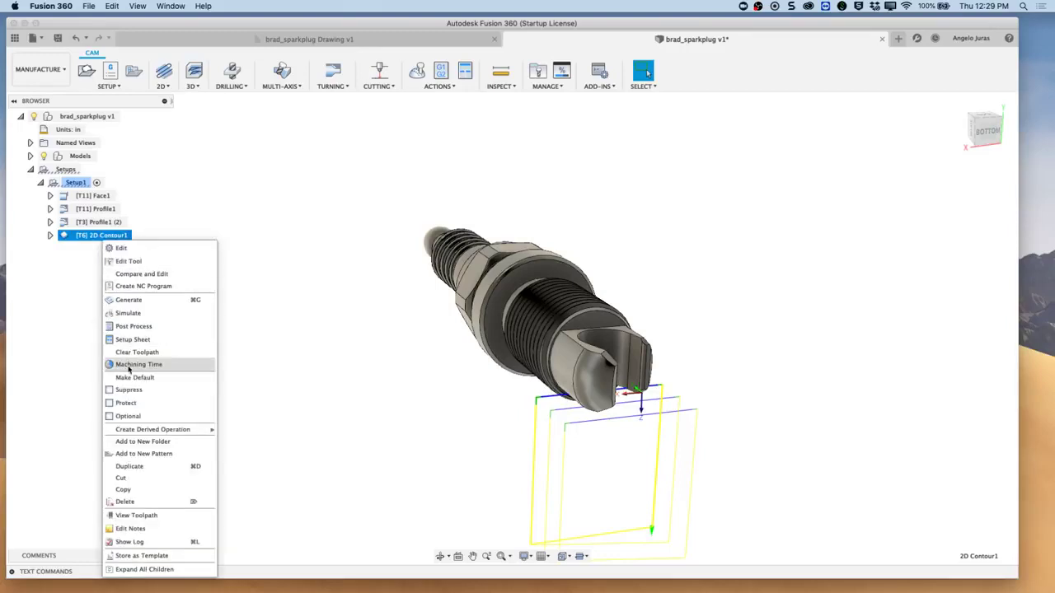
click(145, 454)
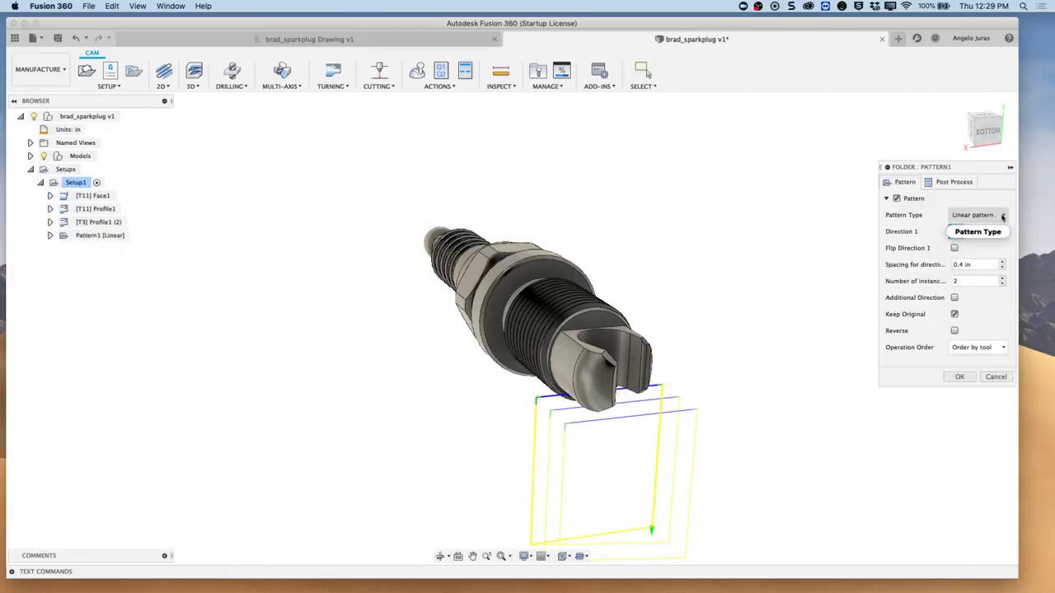
click(1003, 216)
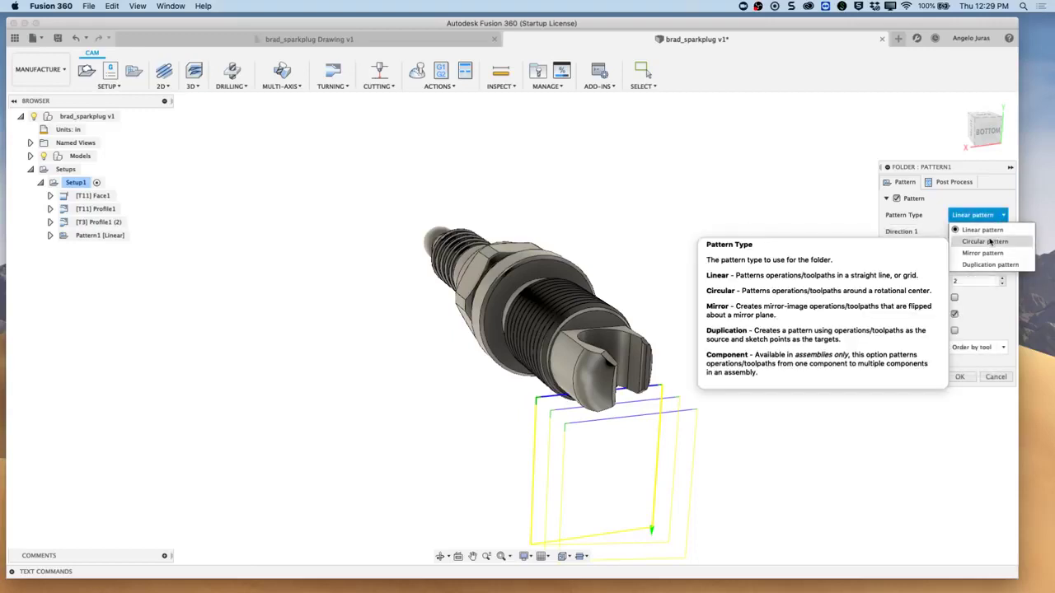
click(990, 239)
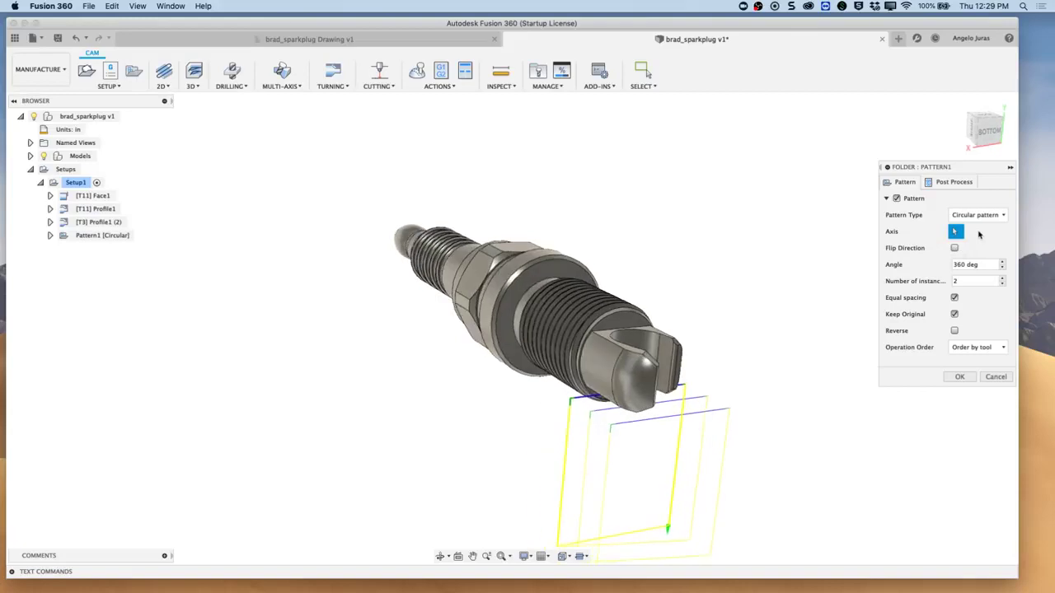
click(552, 265)
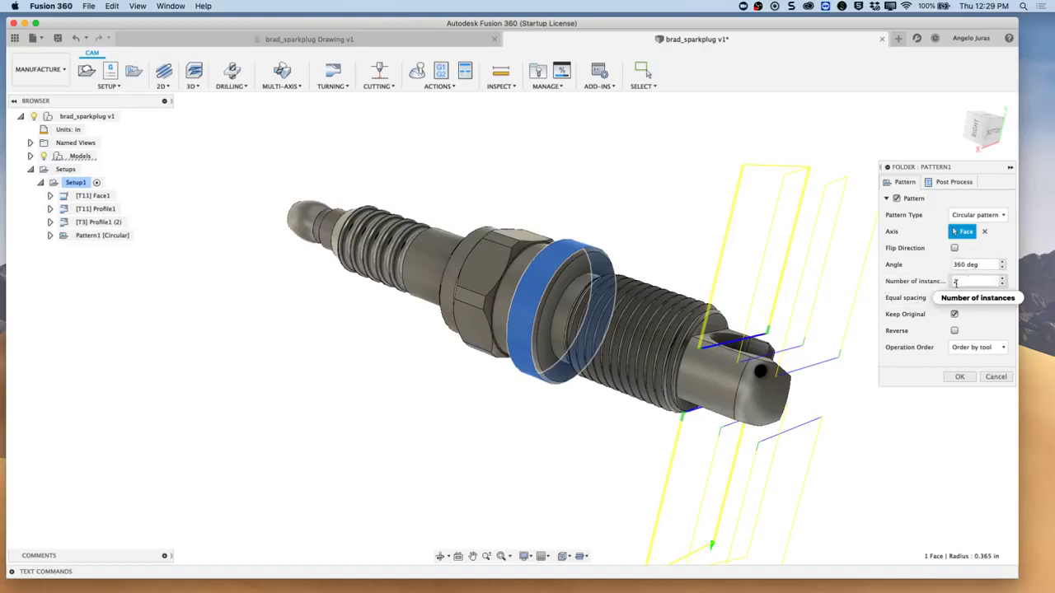
click(1002, 278)
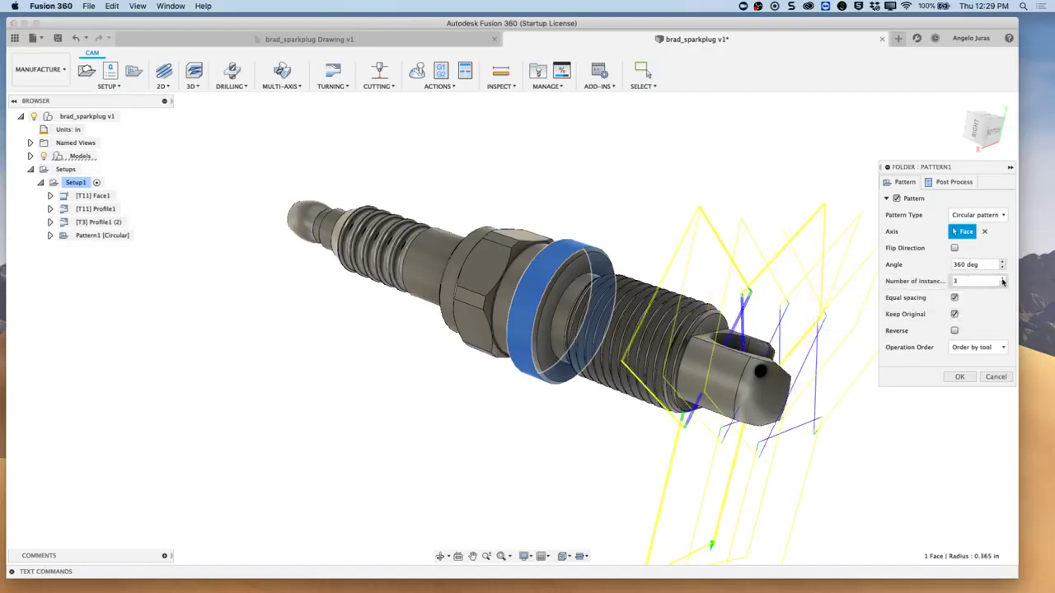
click(1002, 285)
click(1003, 285)
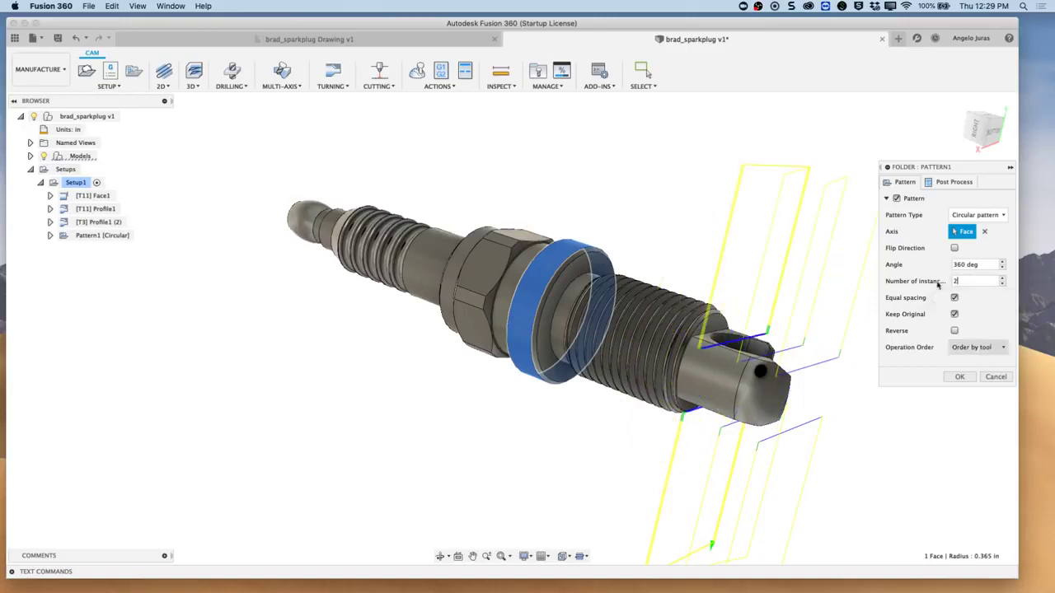
click(959, 377)
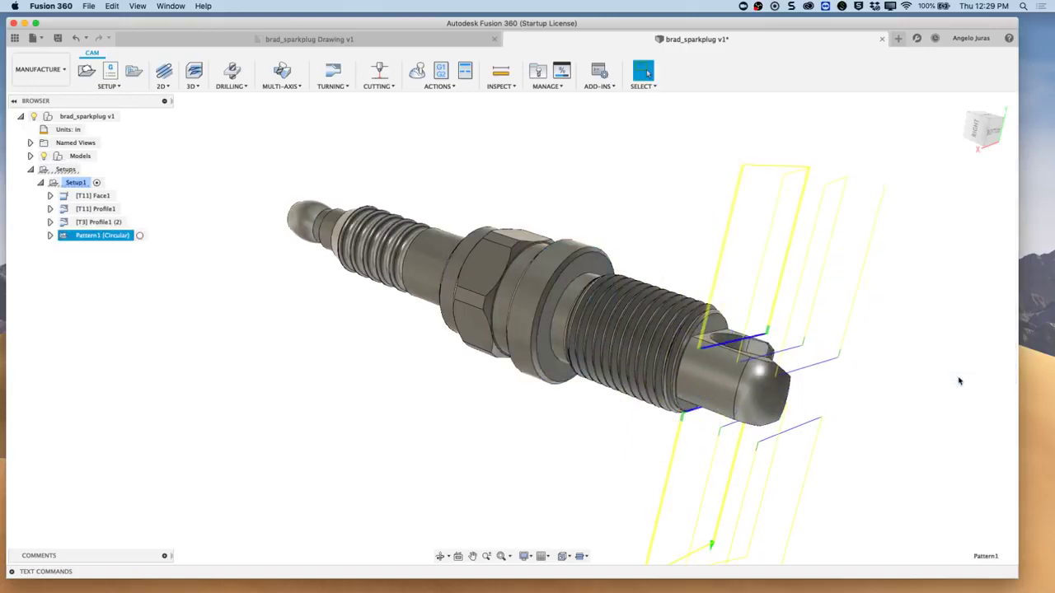
Create a 2D Face operation inside the circular pattern and enable tool orientation, using the upper hex flat as the Z axis reference.
click(51, 236)
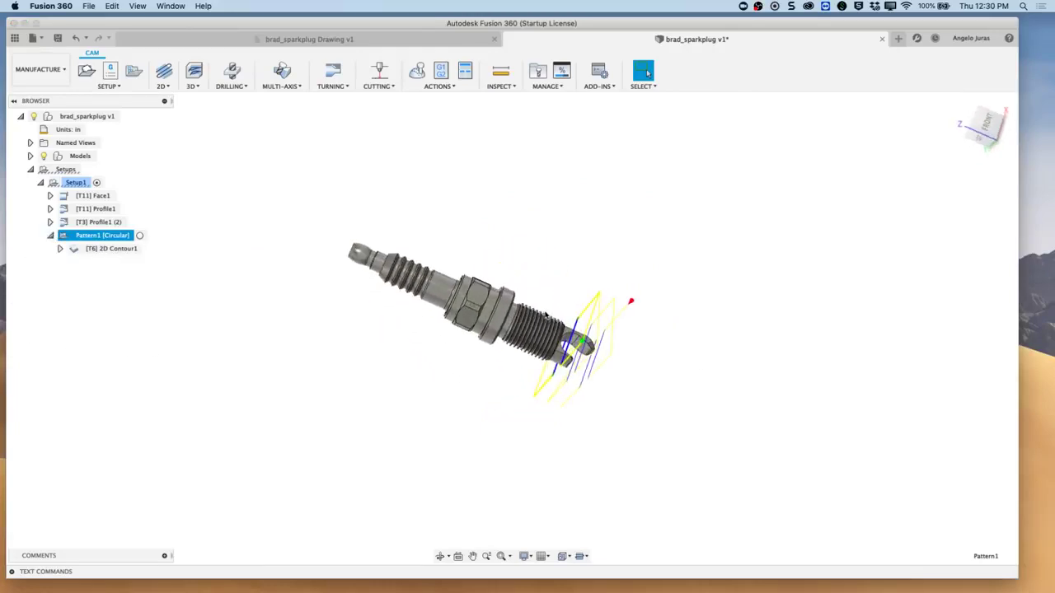
shift+middle_drag(619, 323, 428, 280)
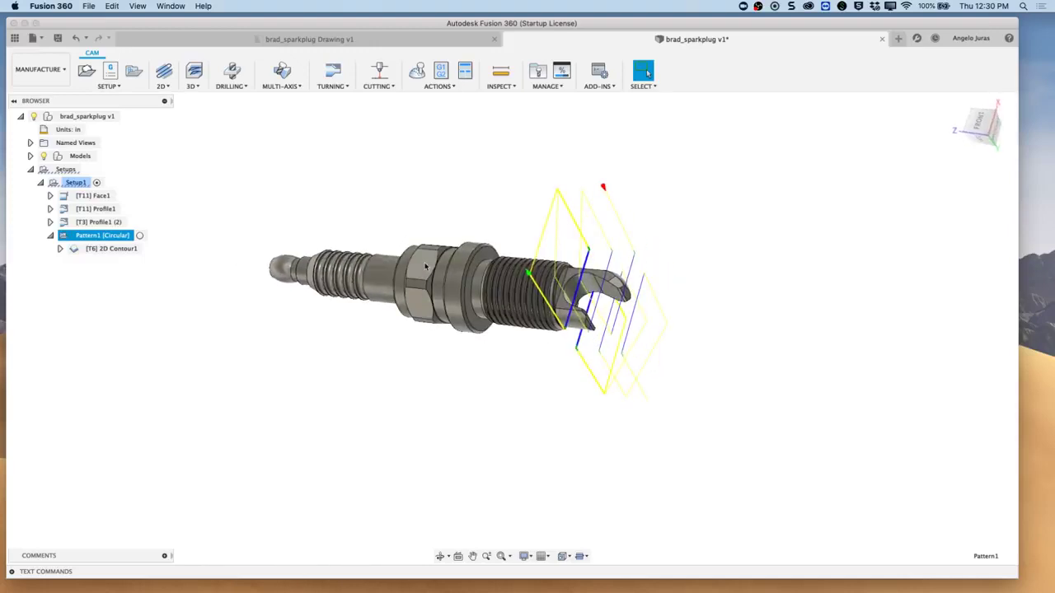
scroll(426, 268, up, 5)
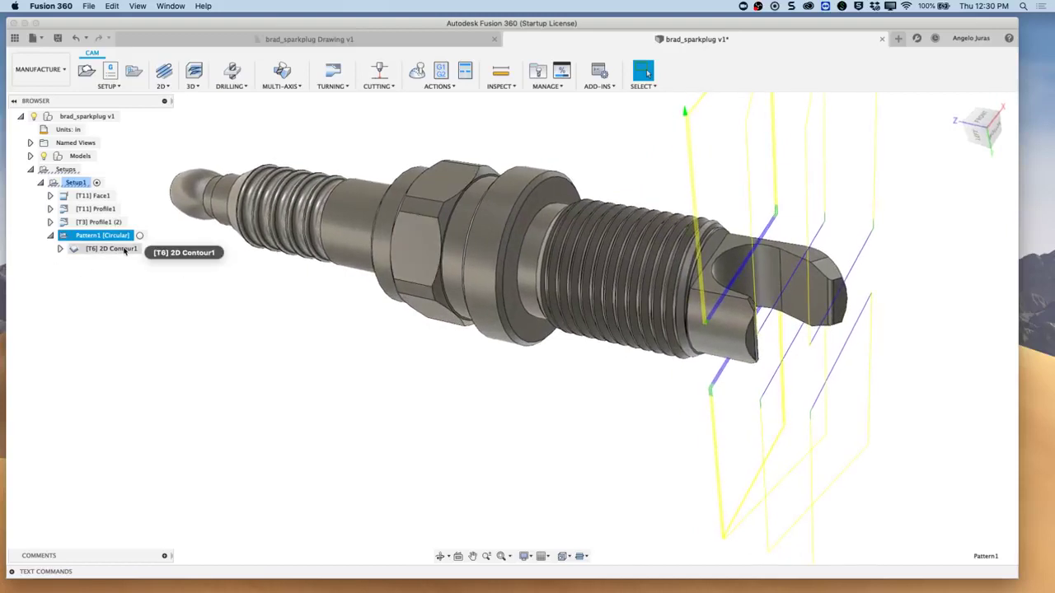
click(166, 87)
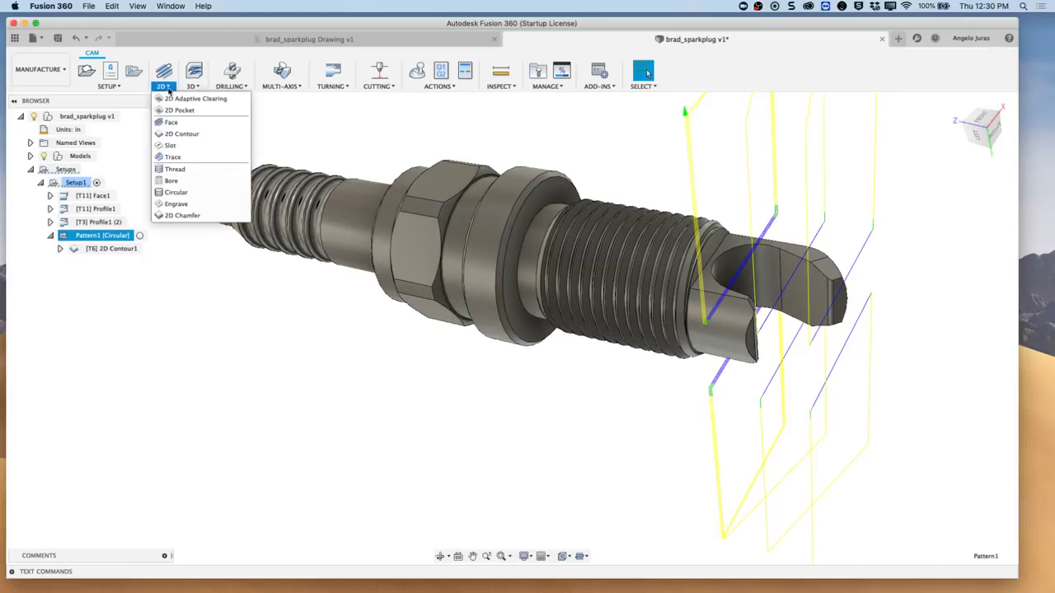
click(186, 133)
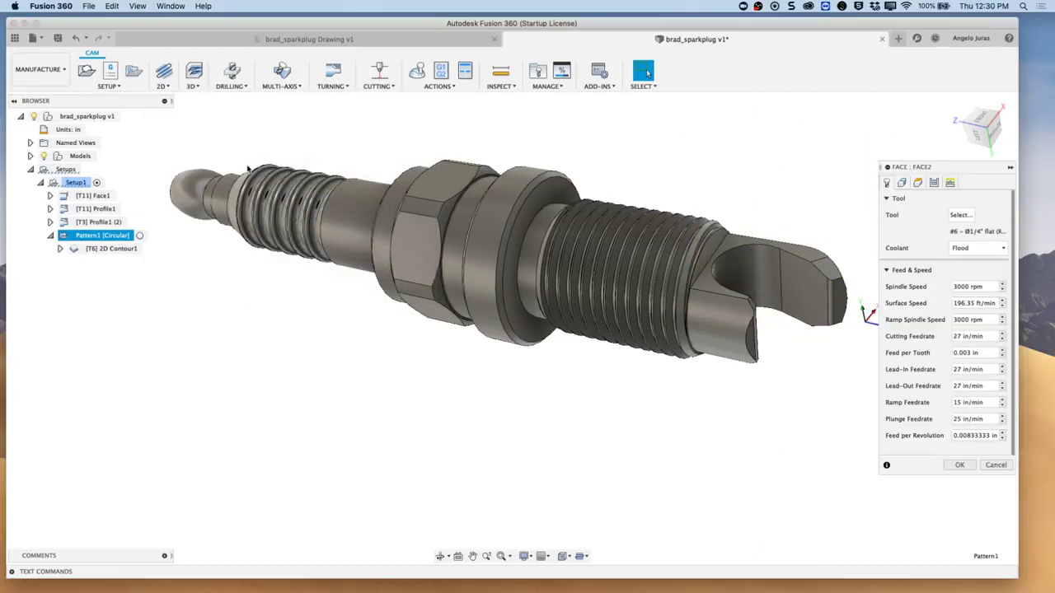
click(903, 184)
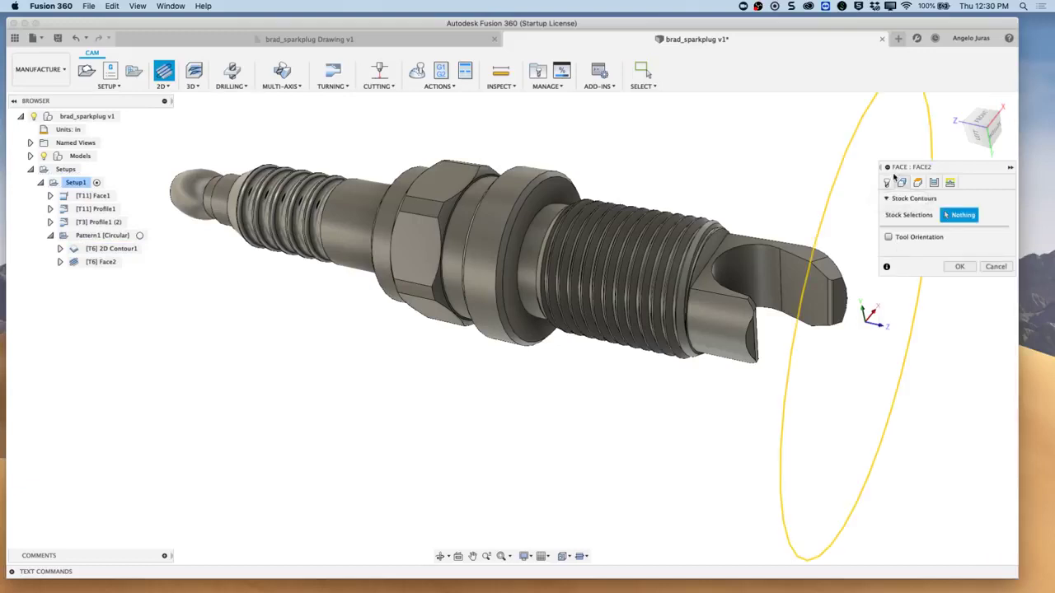
click(889, 239)
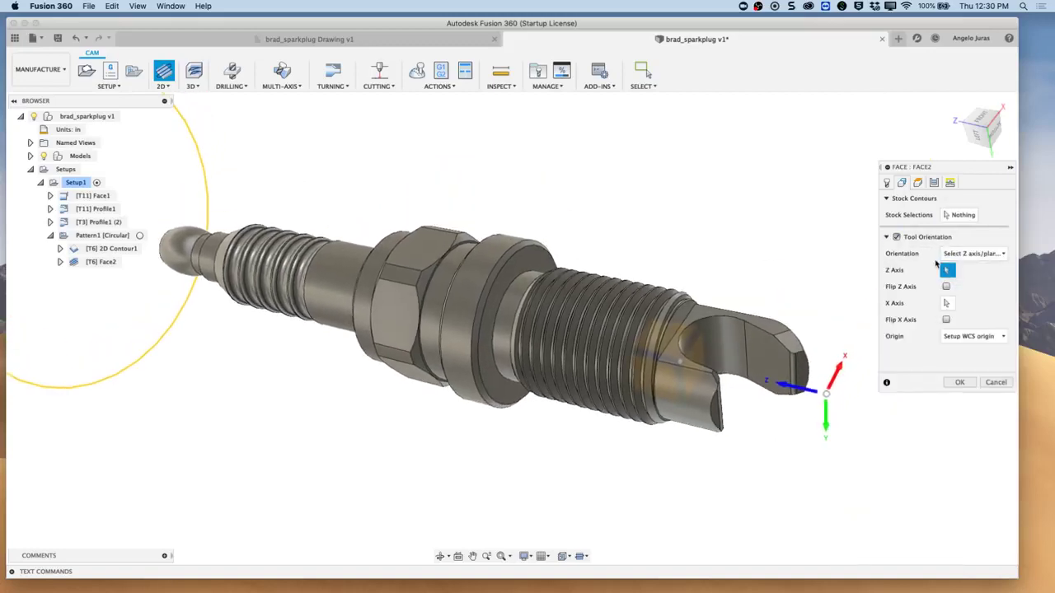
click(427, 246)
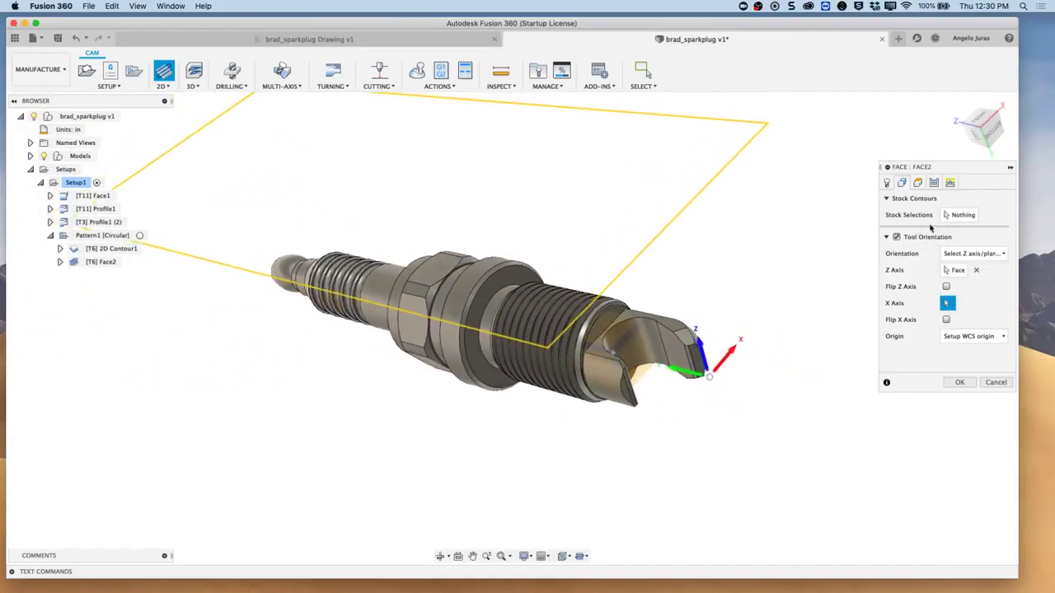
Select the outline of the upper hex flat as the facing operation's stock contour.
click(961, 215)
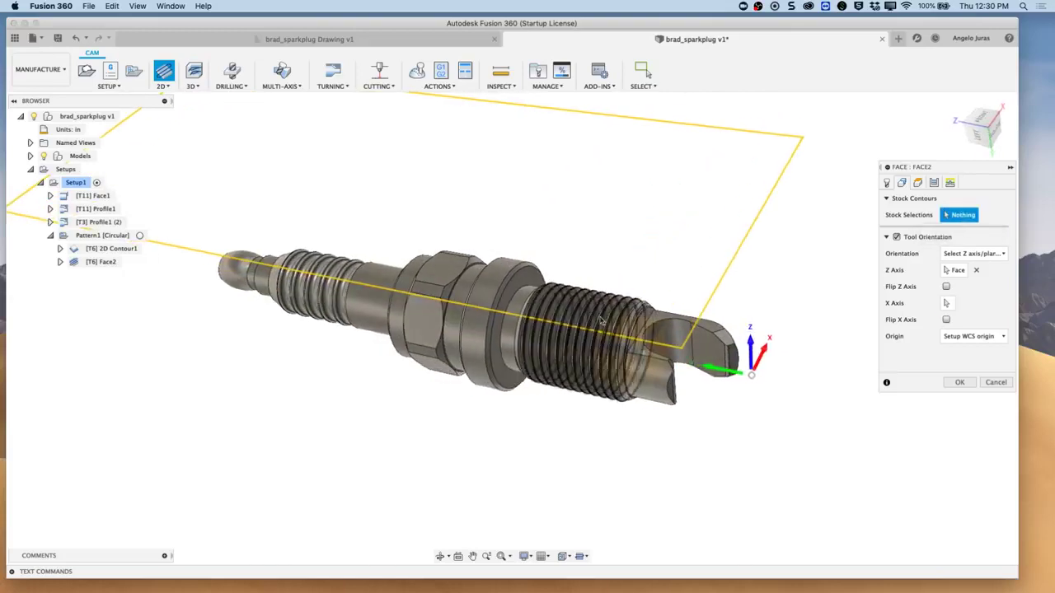
scroll(466, 265, up, 5)
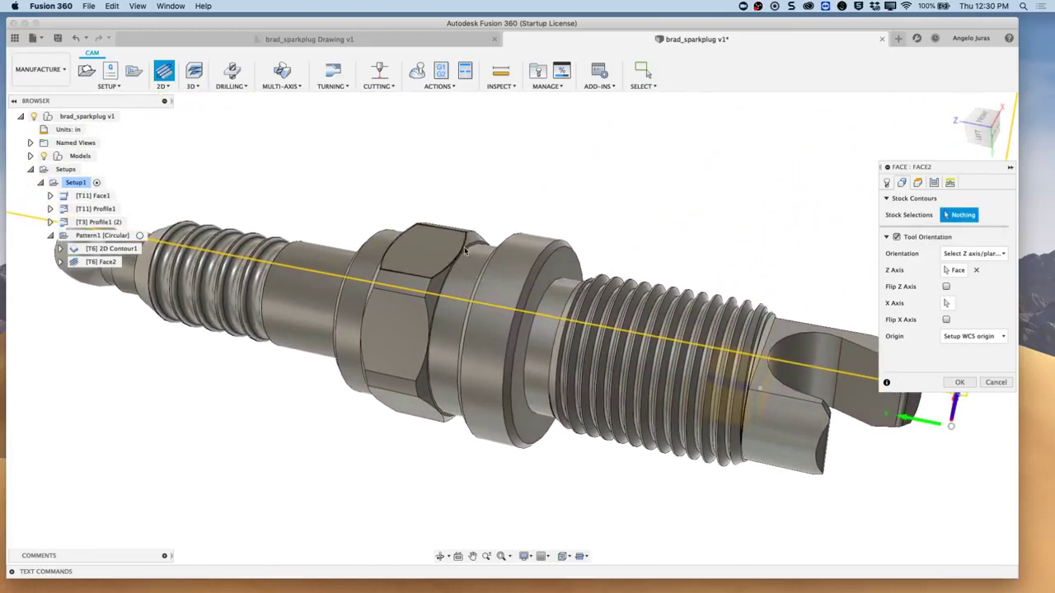
click(467, 246)
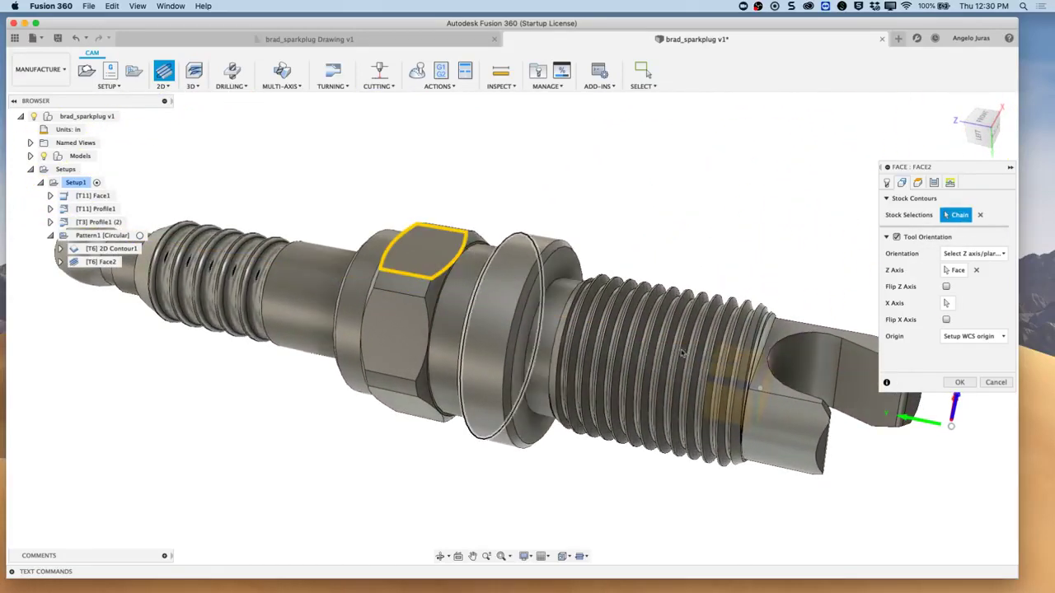
Set the facing operation's bottom height from a selection, referencing the upper hex flat.
click(919, 183)
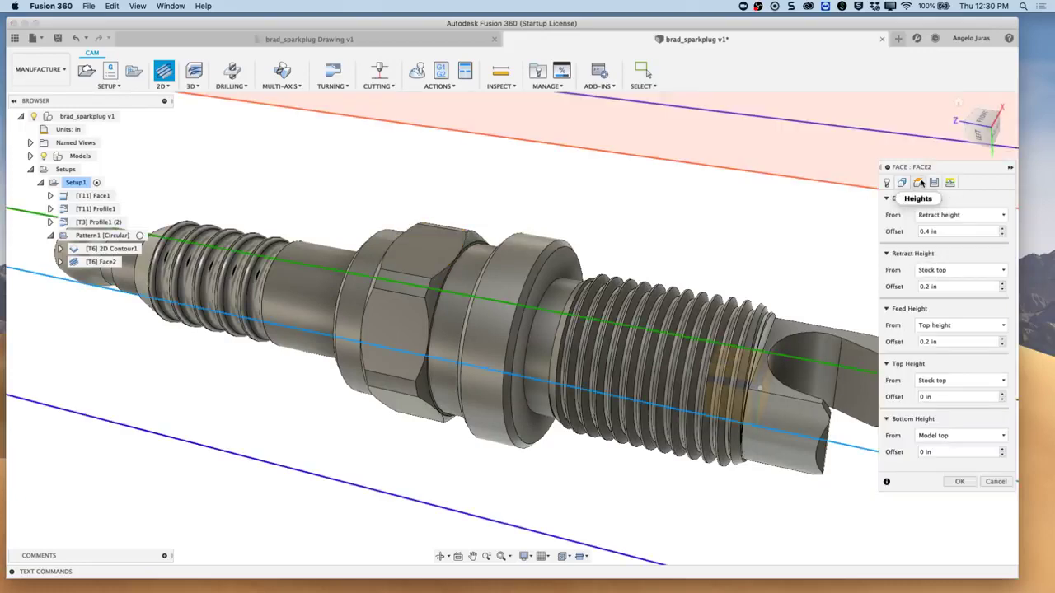
click(965, 438)
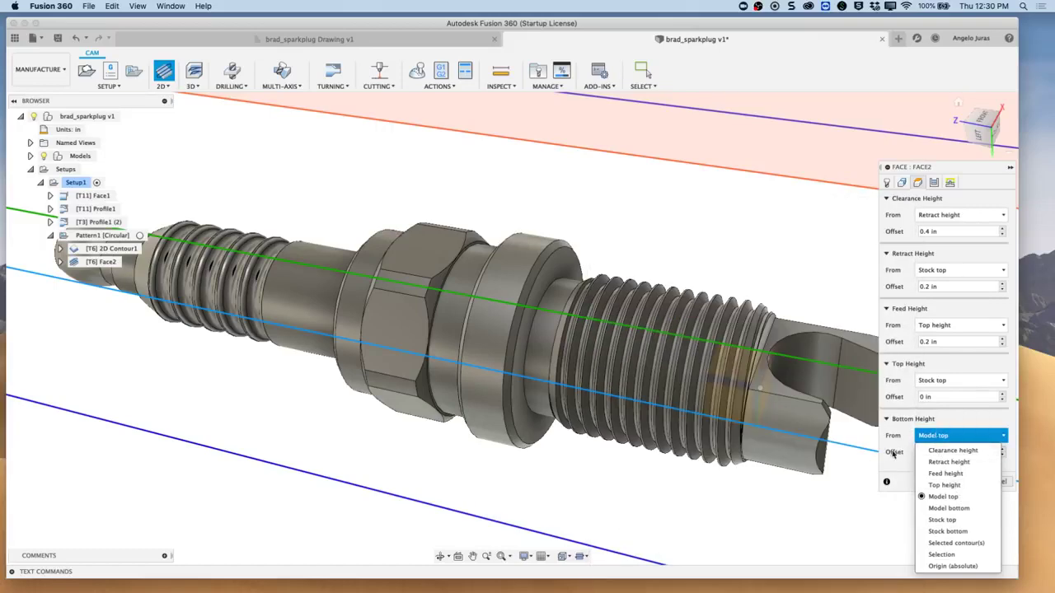
click(979, 130)
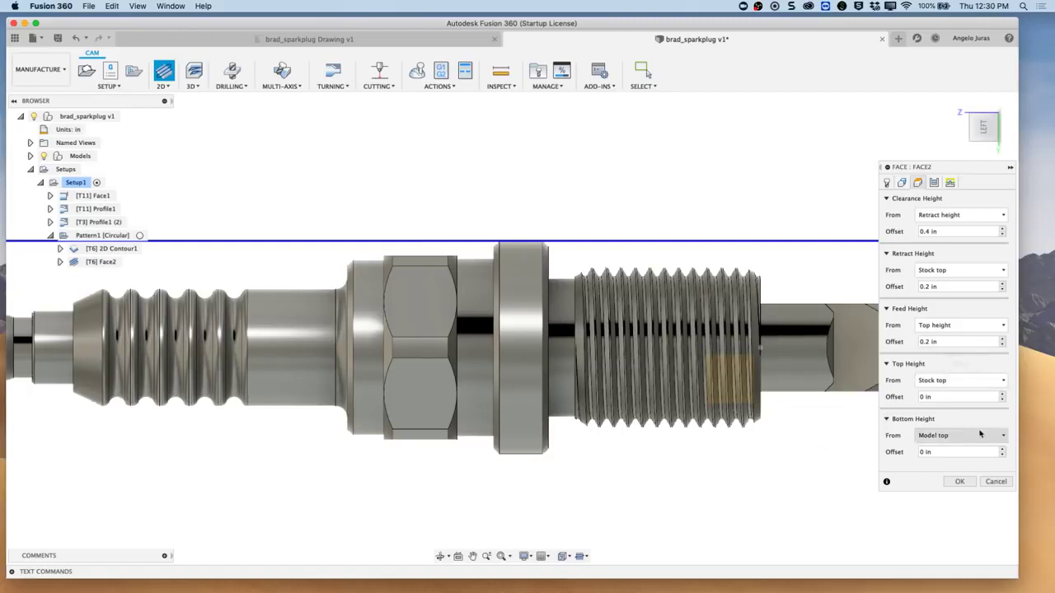
click(1003, 438)
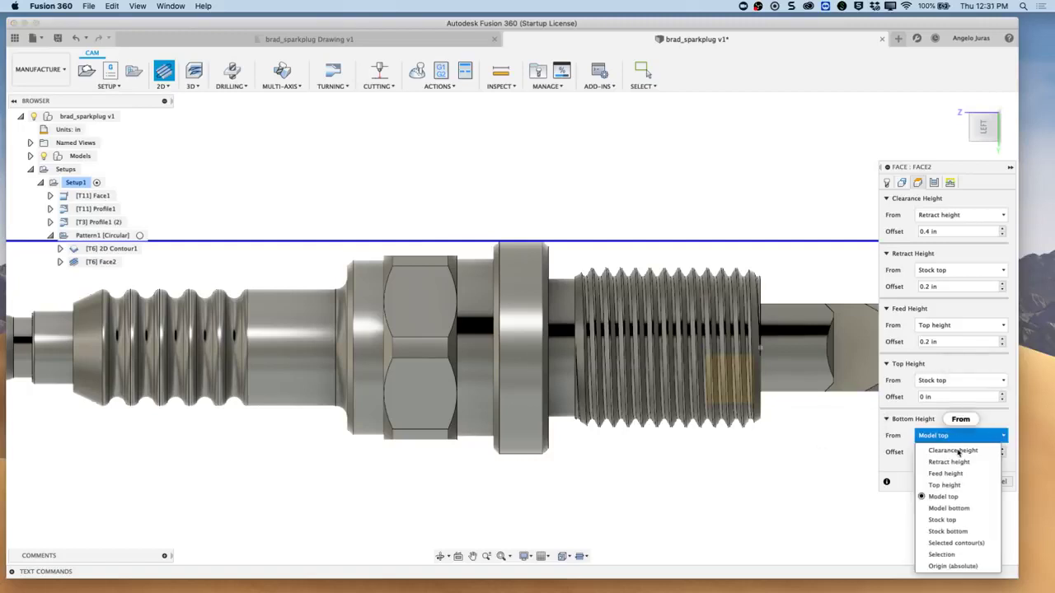
click(944, 554)
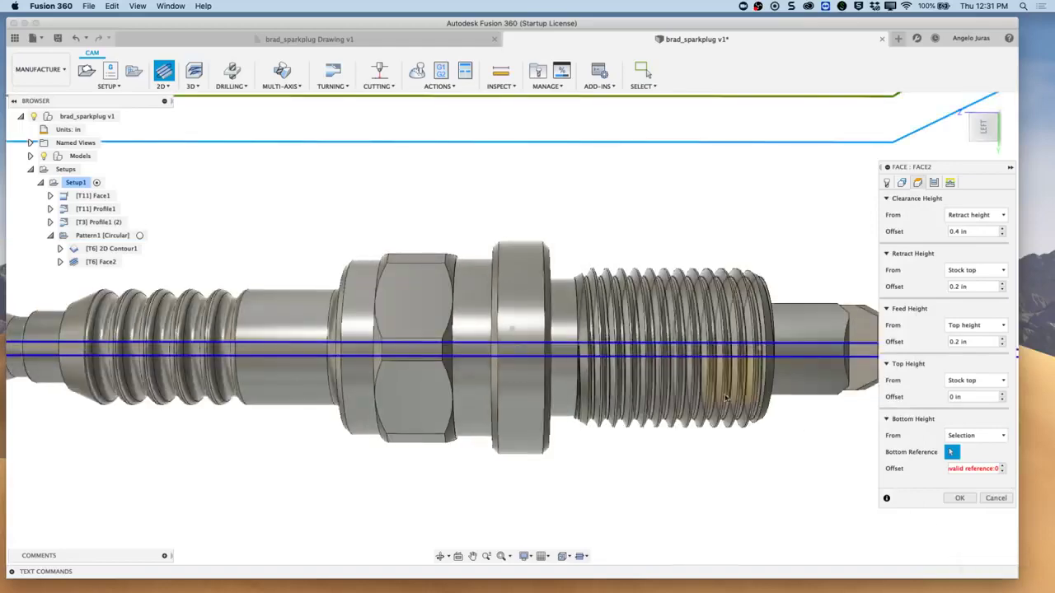
shift+middle_drag(726, 398, 446, 359)
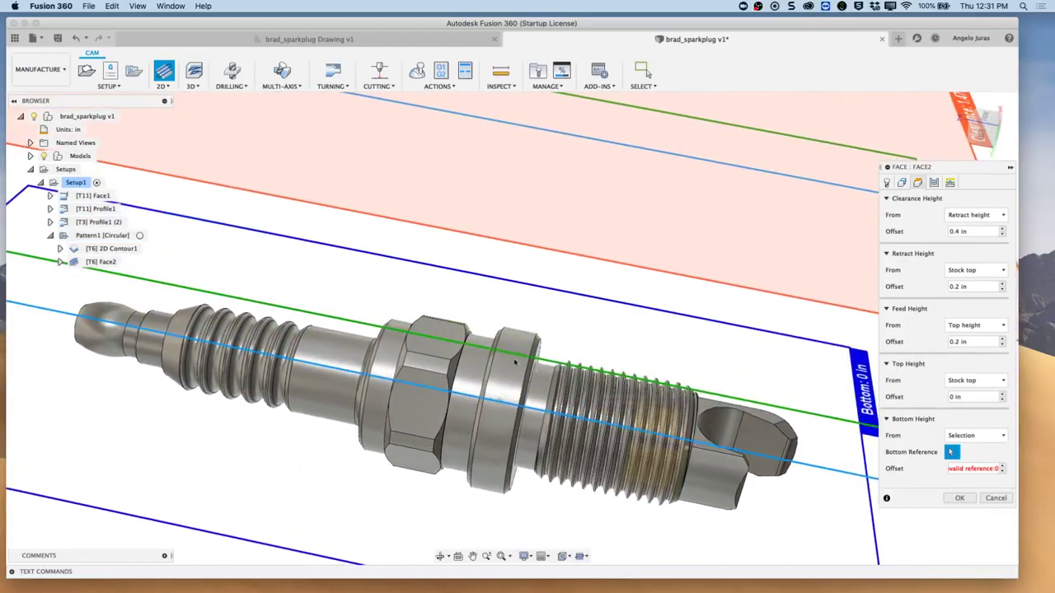
click(448, 362)
shift+middle_drag(448, 362, 598, 547)
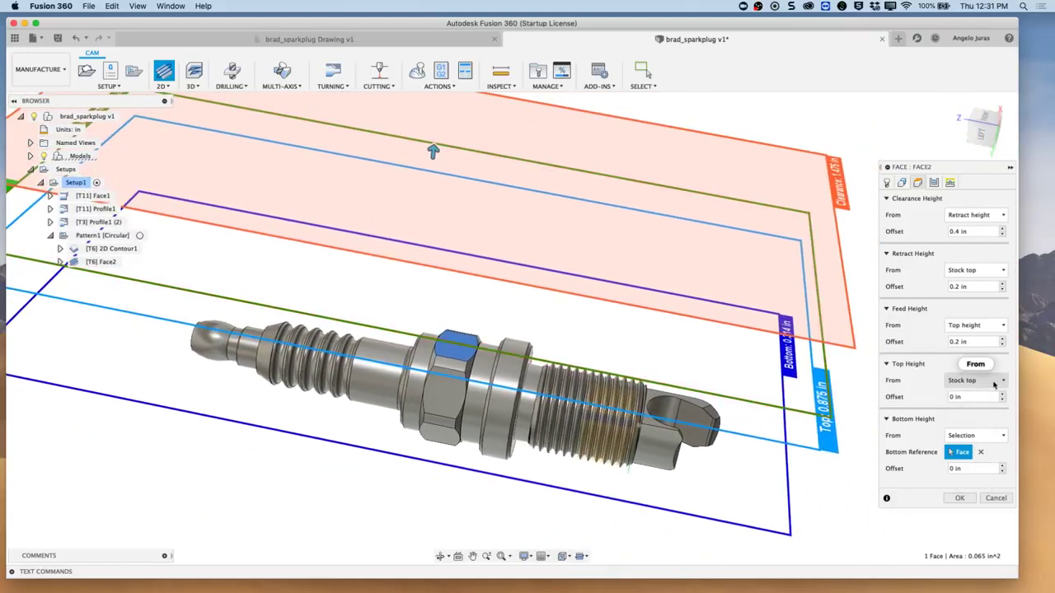
Set the facing operation's top height from a selection, referencing the collar's outer cylindrical face, and check the height planes from the side.
mouse_move(1003, 381)
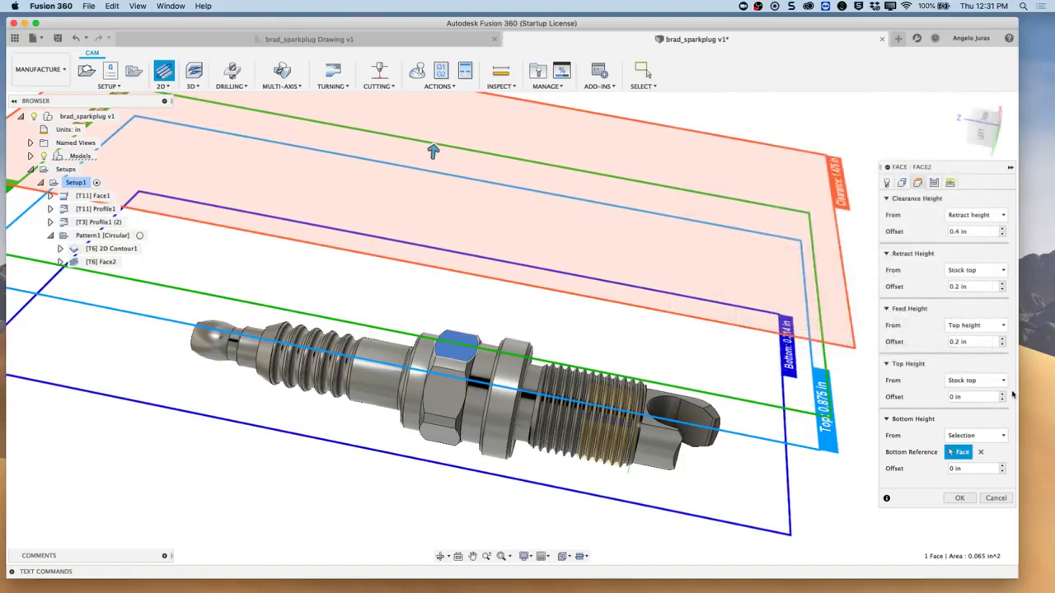
click(999, 381)
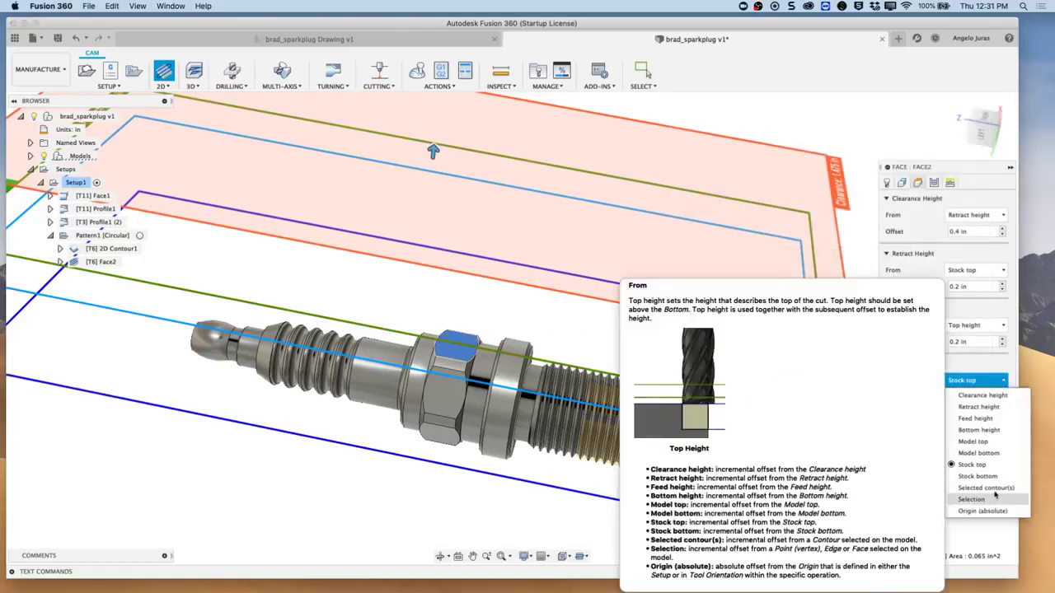
click(974, 500)
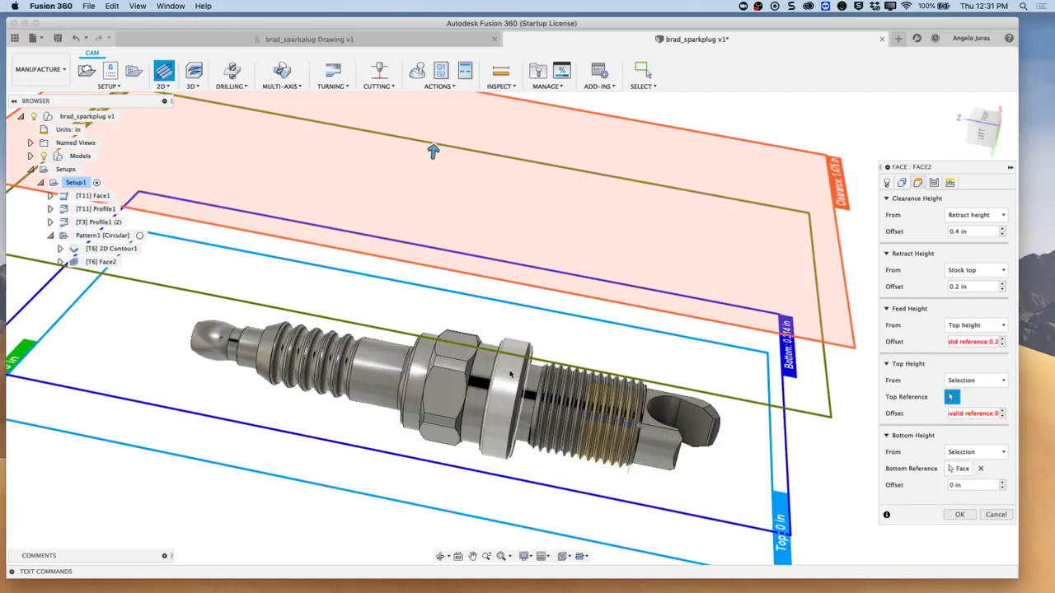
click(510, 374)
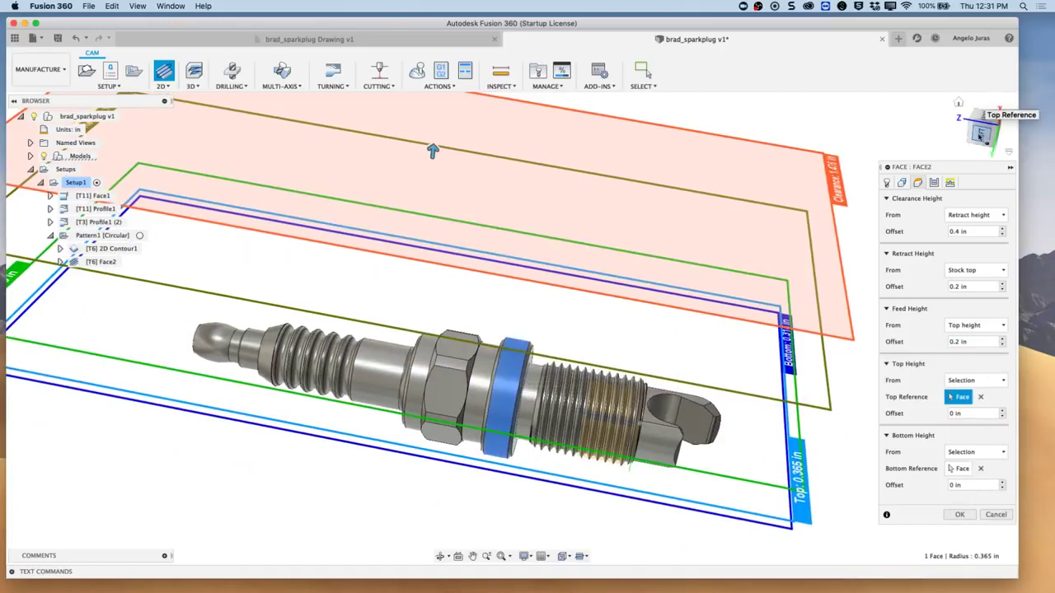
click(981, 136)
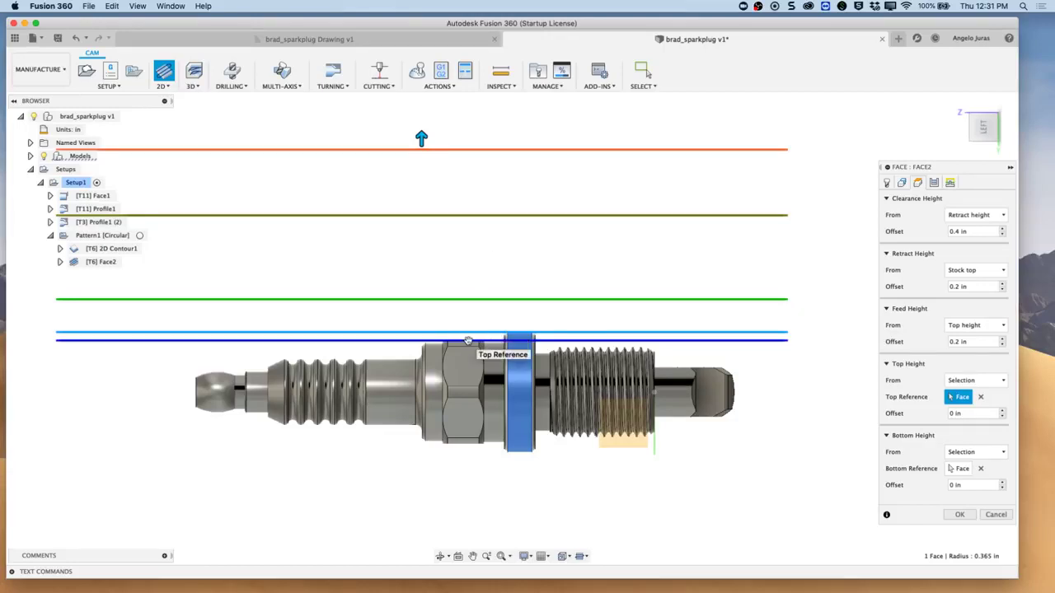
Review the facing operation's passes and linking settings and generate the toolpath with them as they are.
click(933, 183)
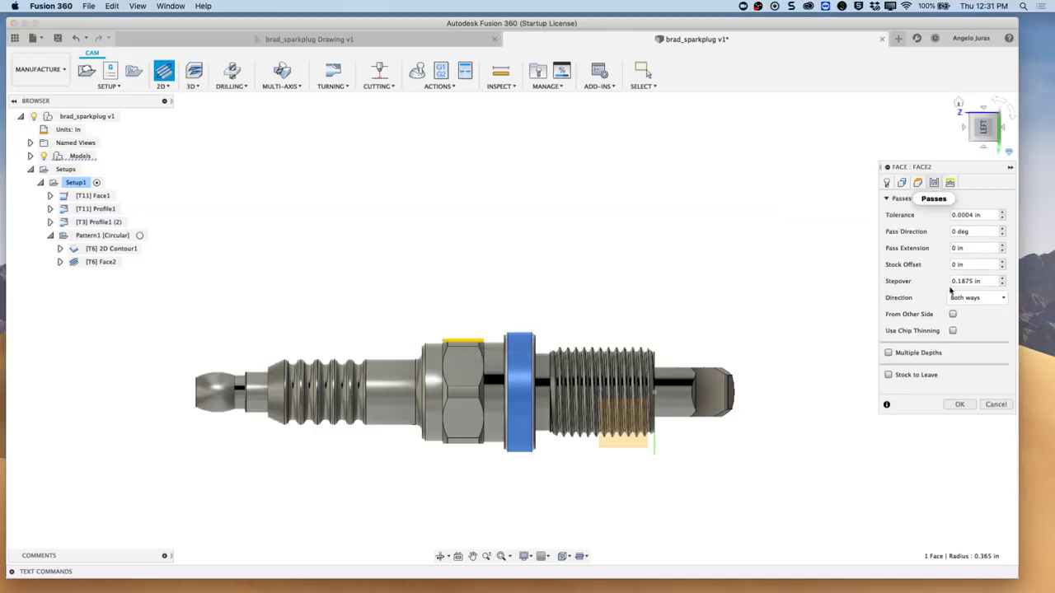
click(950, 184)
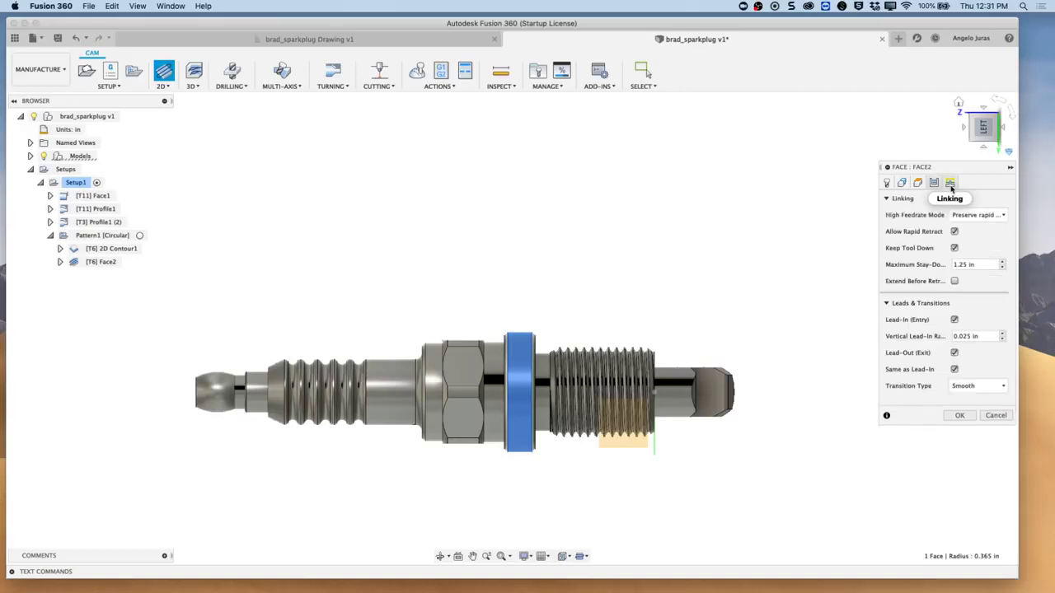
click(960, 415)
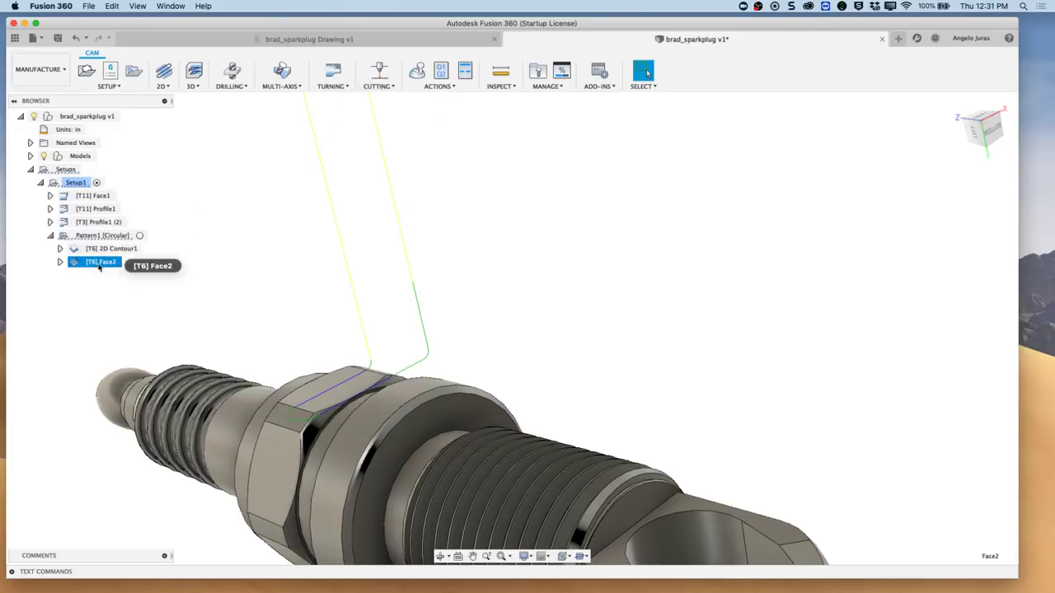
Move the Face2 operation out of the existing circular pattern, placing it above that pattern, and add it to a new pattern.
right_click(95, 266)
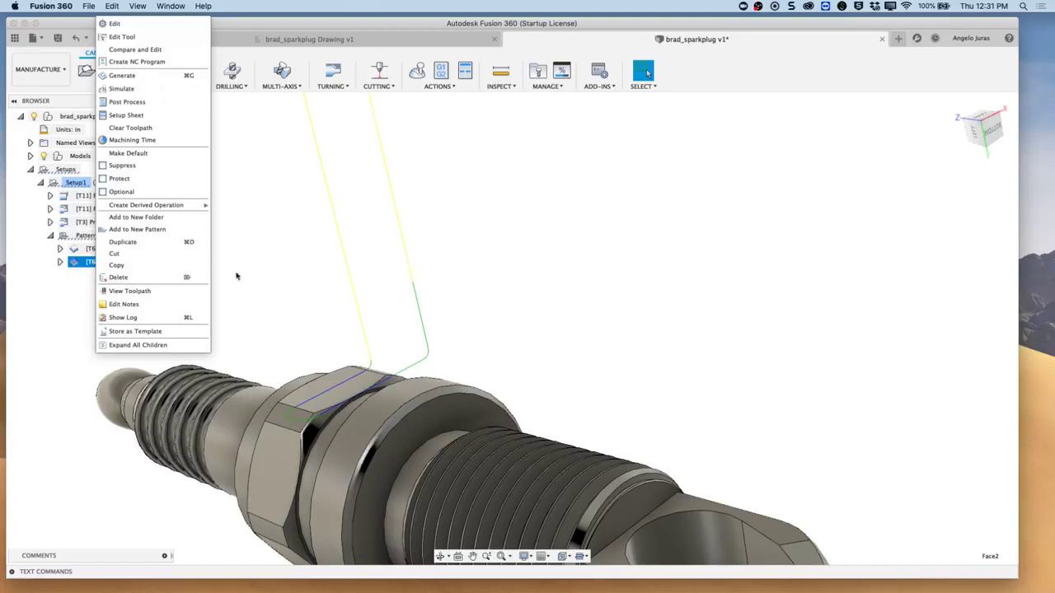
key(Escape)
drag(109, 262, 83, 236)
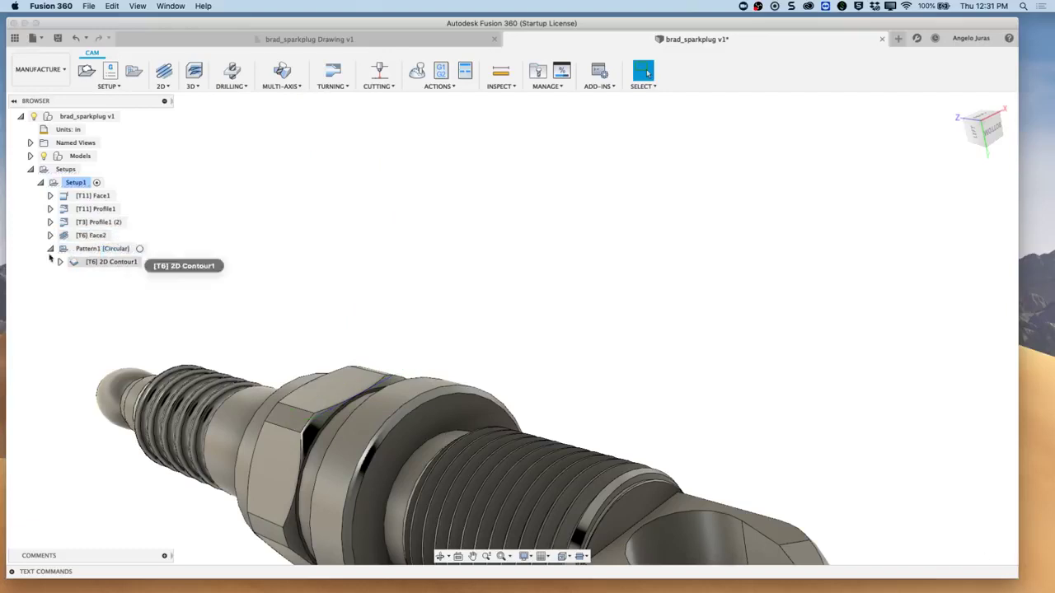
right_click(83, 238)
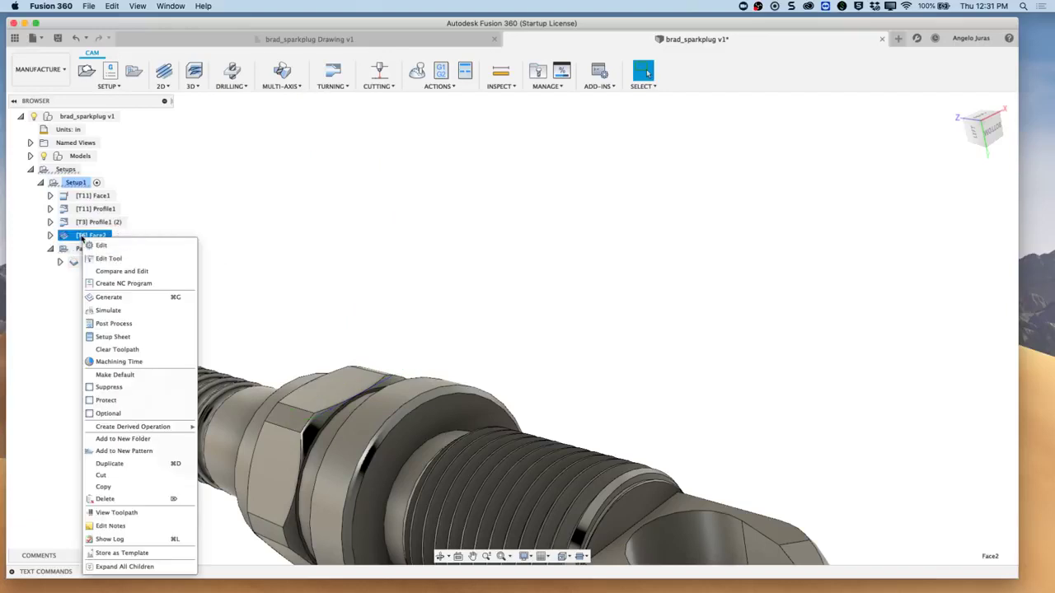
click(123, 451)
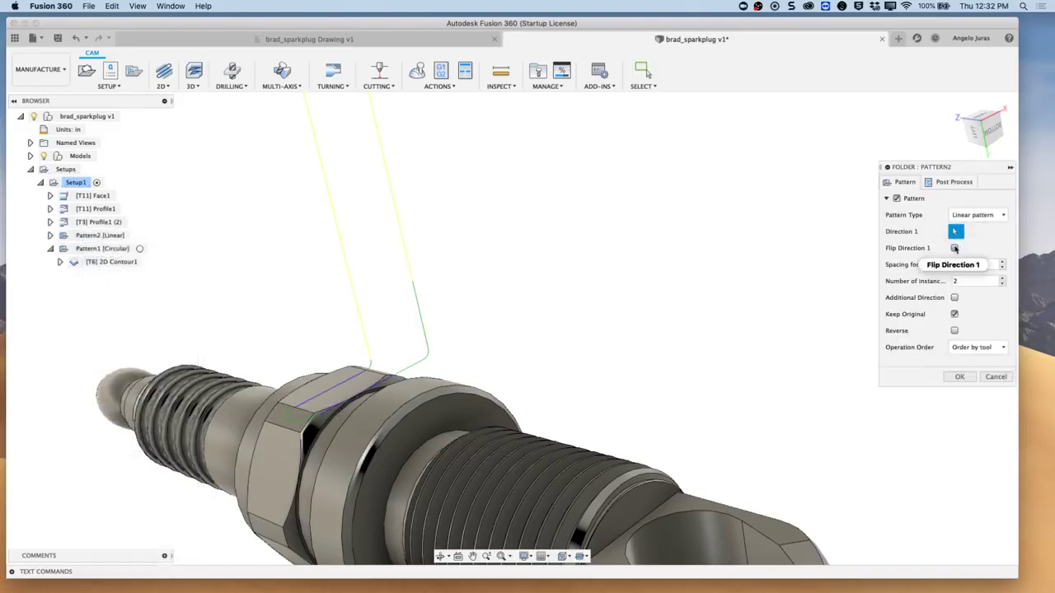
Make the new pattern circular with 6 instances over 360 deg around the collar's outer cylindrical face, and expand it to show Face2.
click(1003, 215)
click(988, 242)
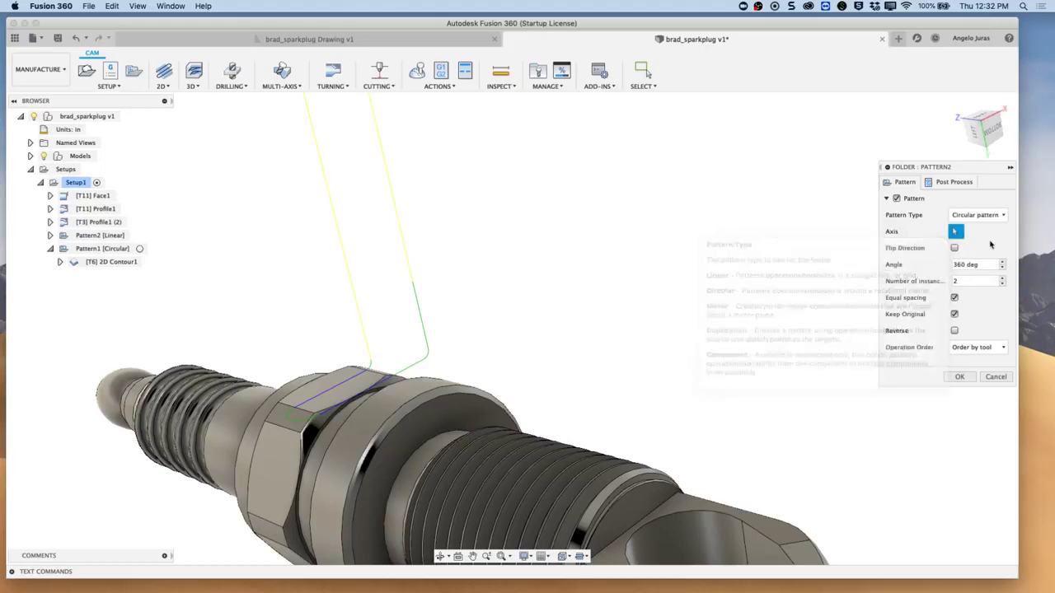
click(394, 415)
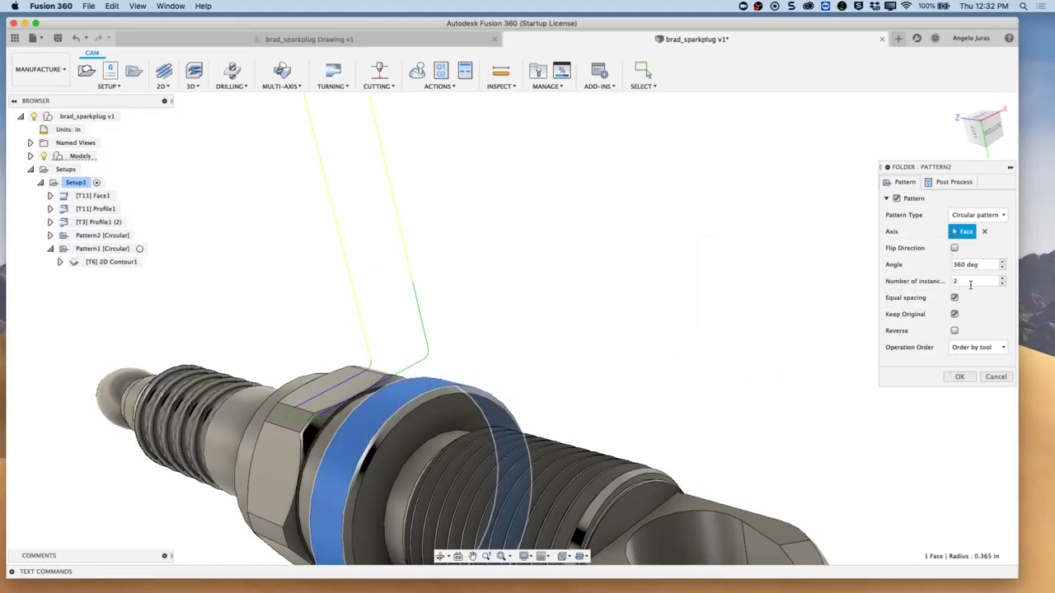
drag(971, 284, 941, 286)
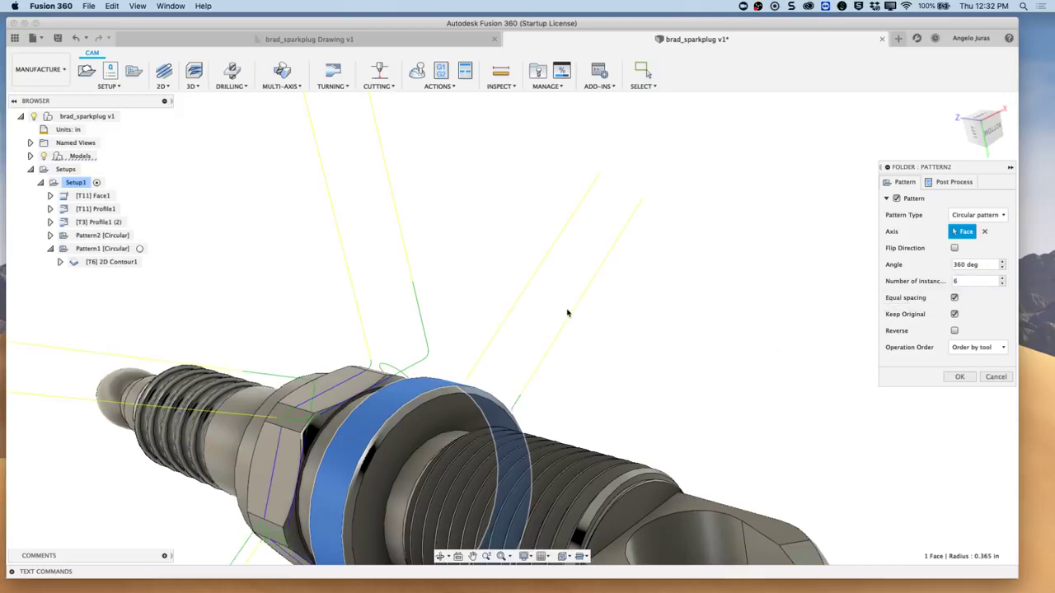
scroll(567, 314, down, 5)
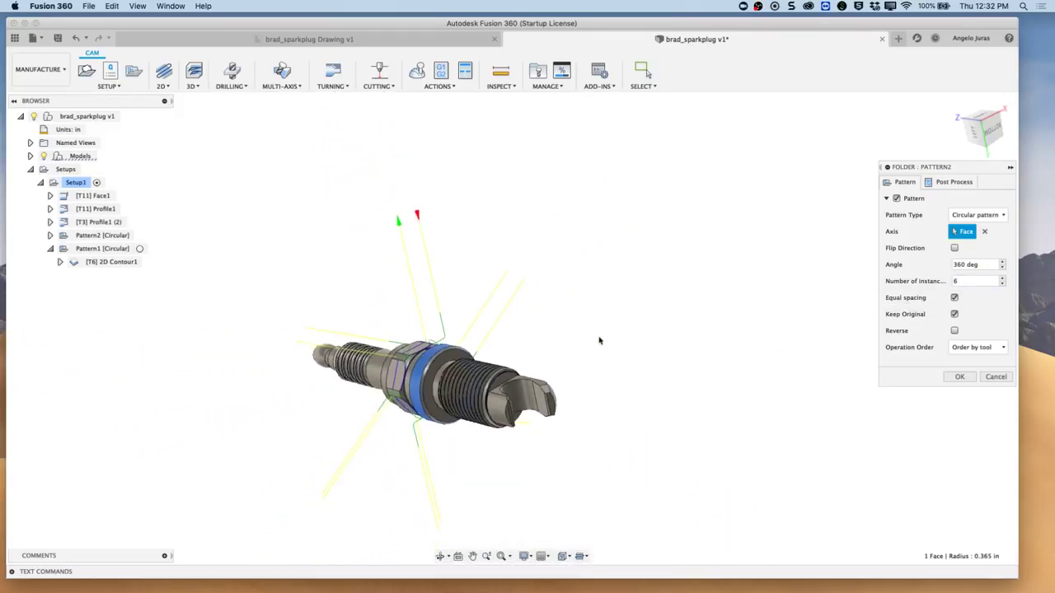
click(960, 377)
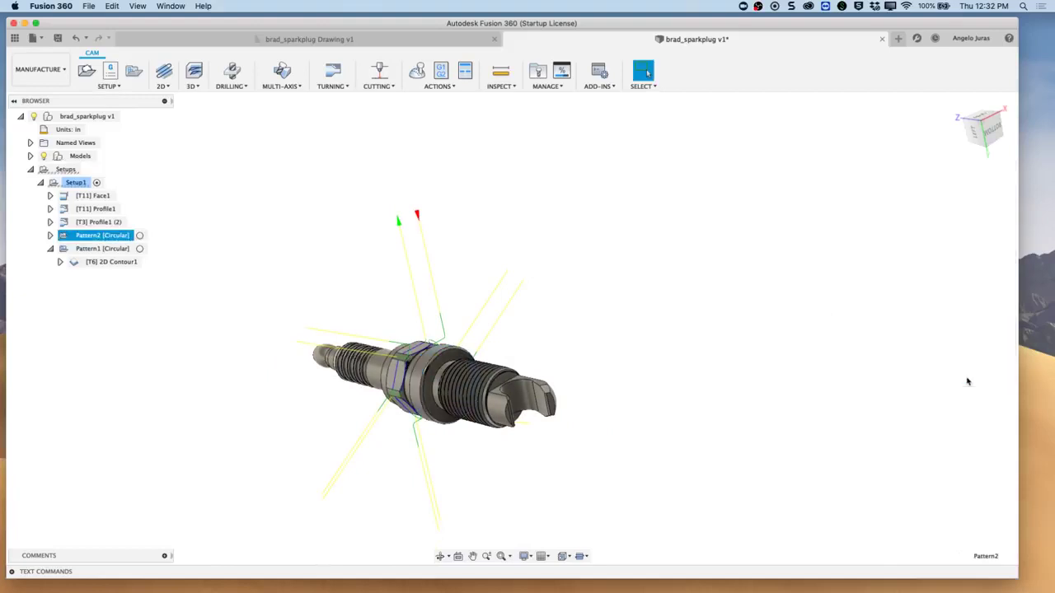
click(50, 235)
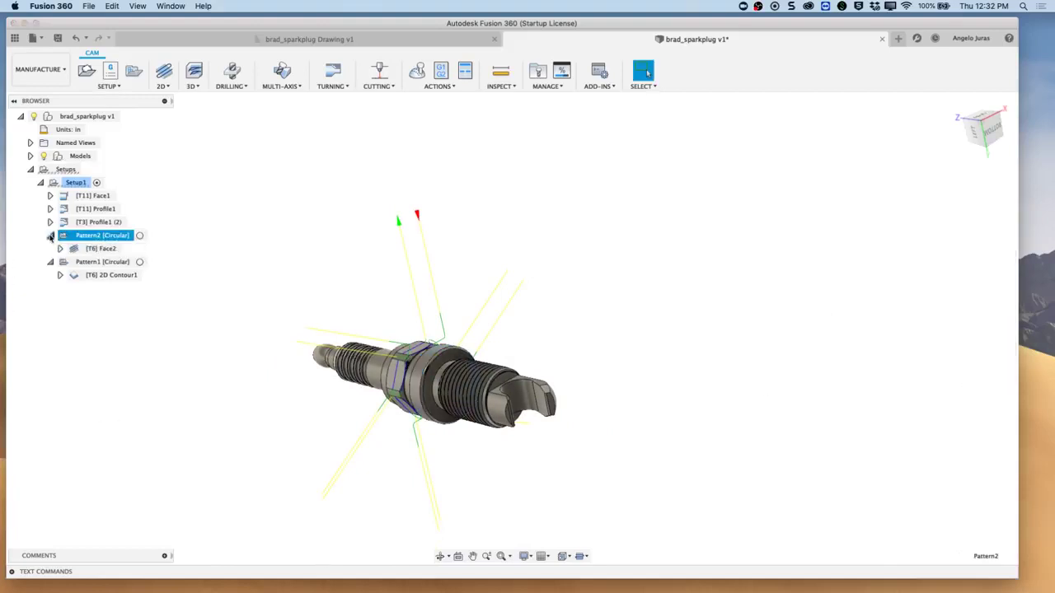
Start a simulation of all of Setup1 and review the toolpath mode and stock colorization options, keeping Tail and Material.
click(75, 183)
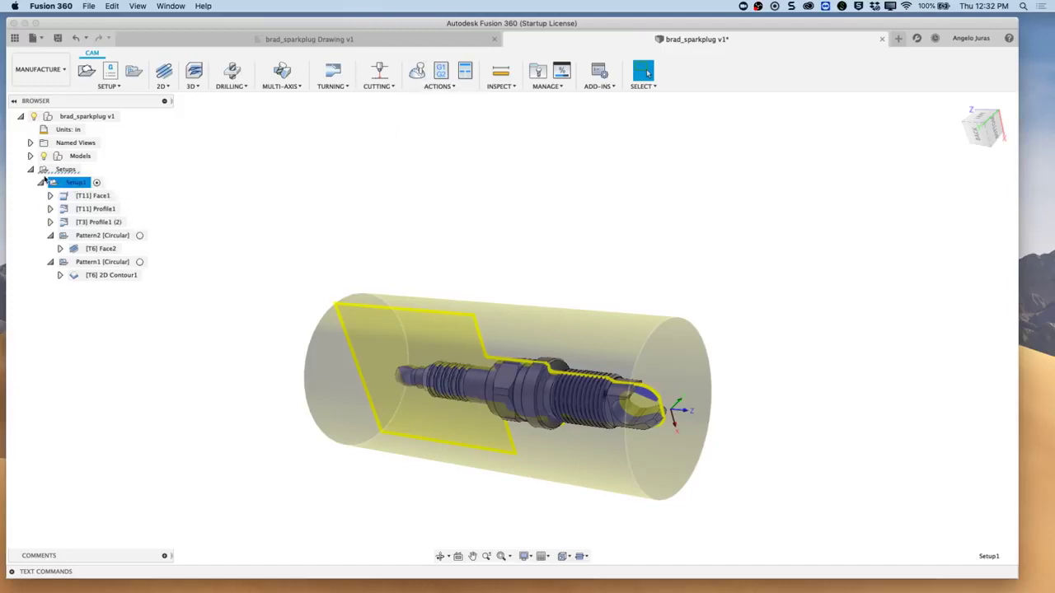
click(417, 71)
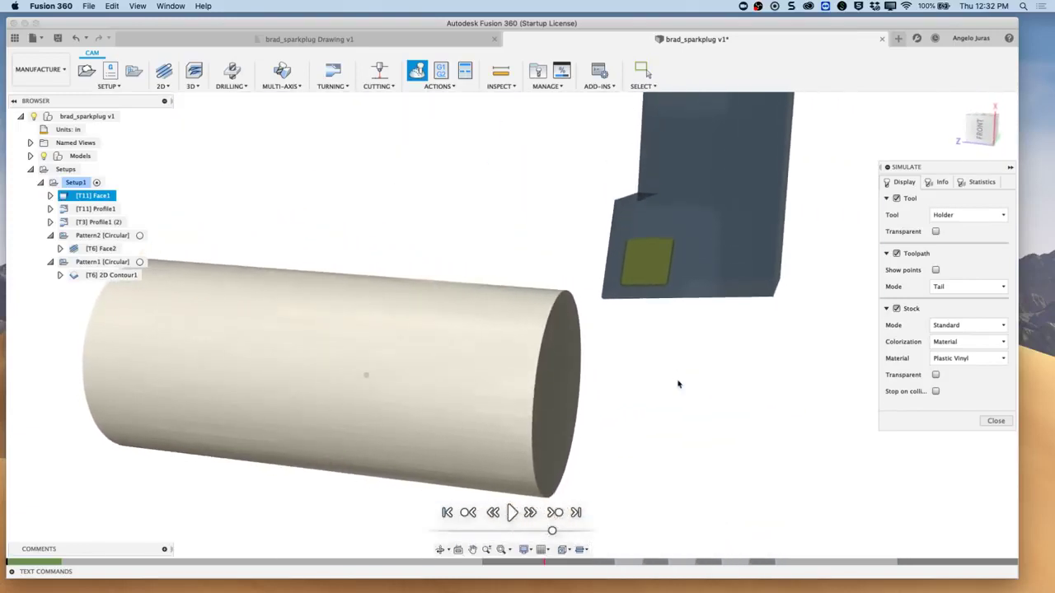
click(1002, 287)
click(969, 349)
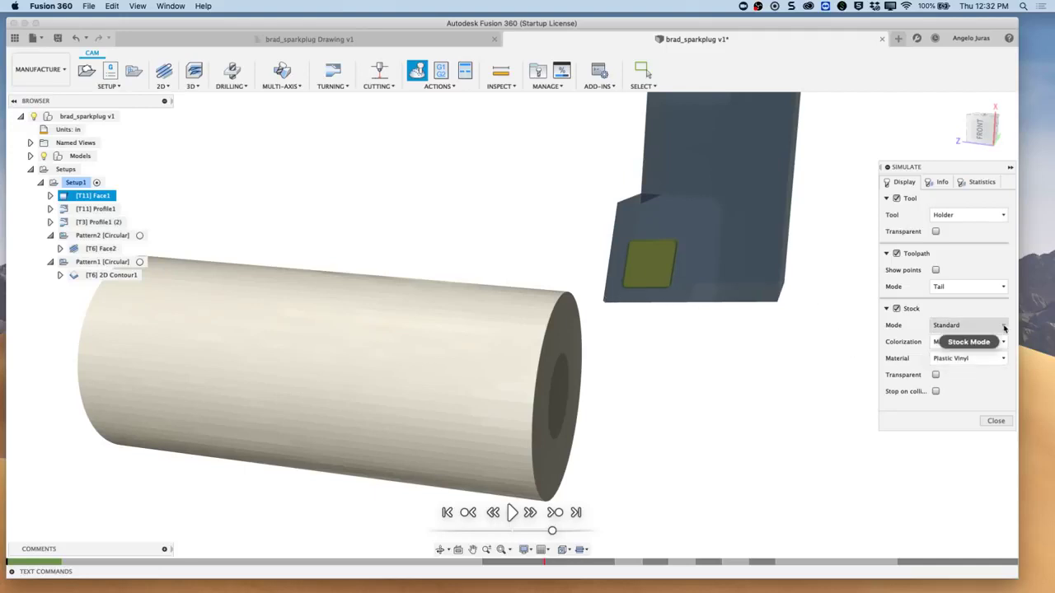
click(1000, 345)
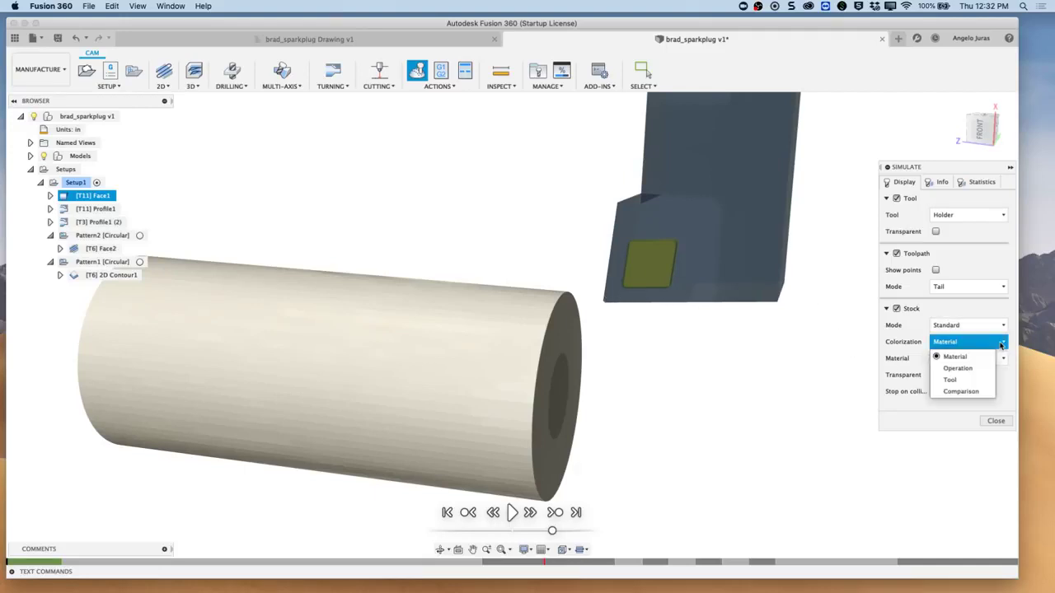
click(972, 358)
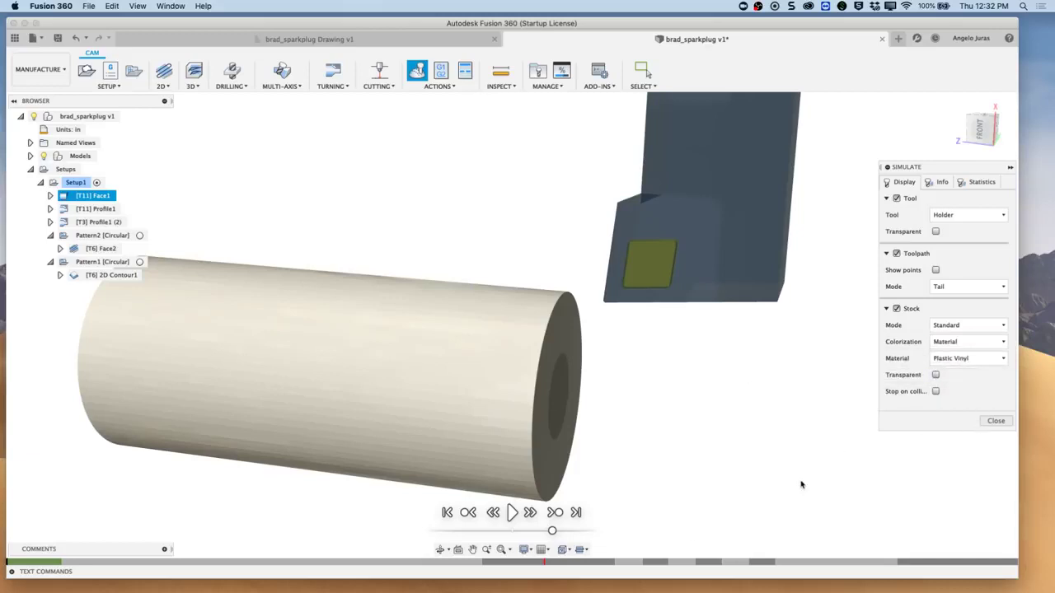
Play the Setup1 simulation through at a faster speed and check the details of the collision marked on the timeline.
click(512, 512)
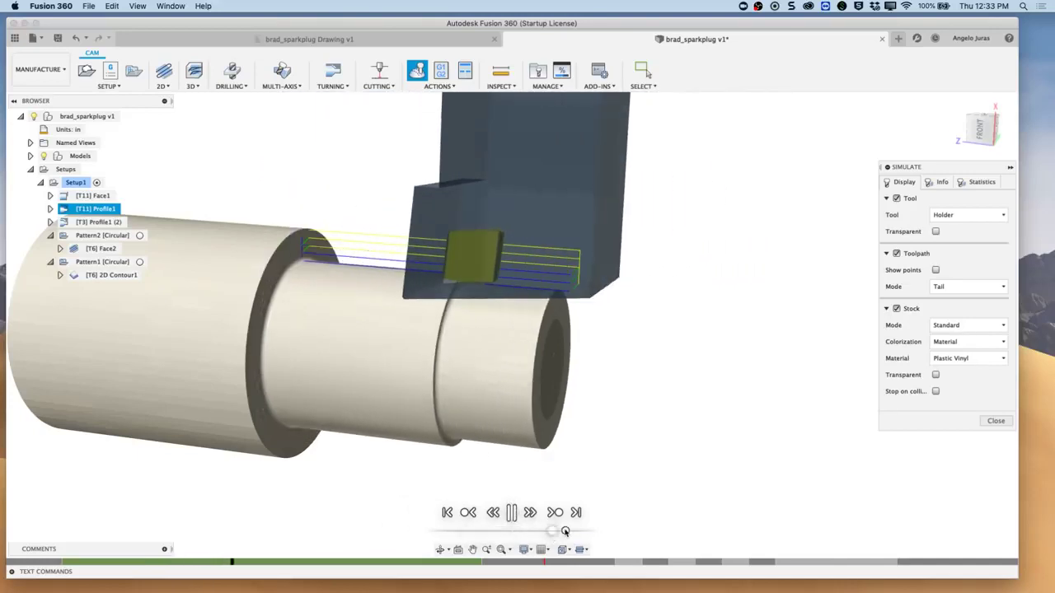
drag(565, 532, 579, 532)
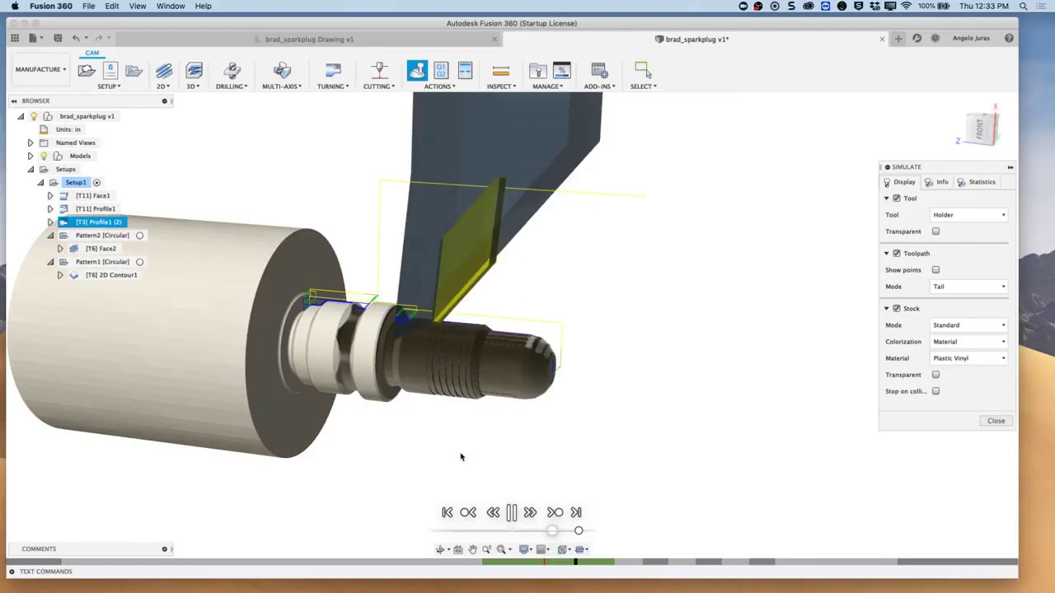
mouse_move(544, 565)
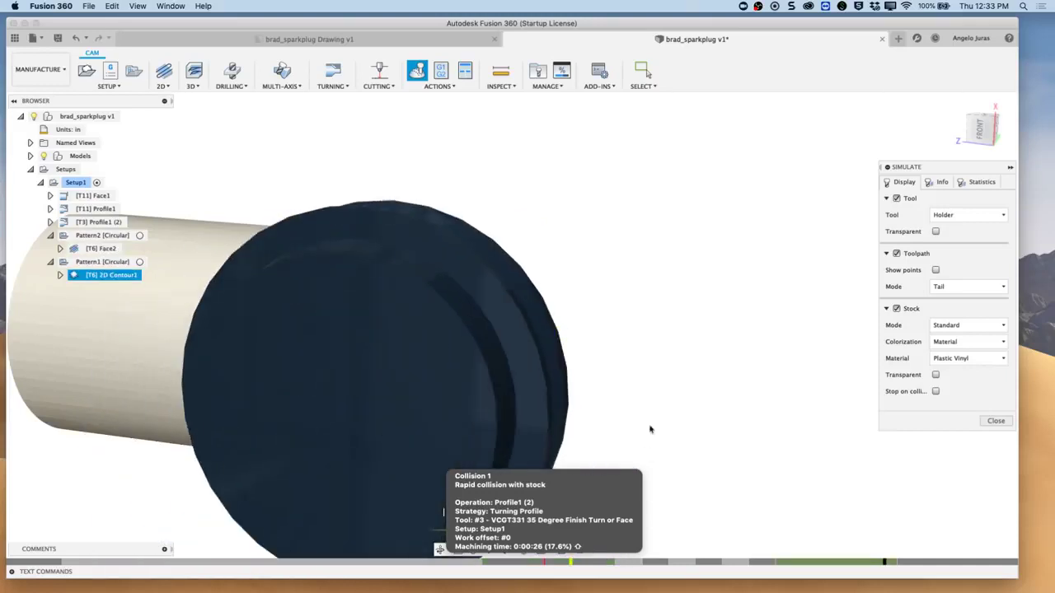
Examine the simulated stock from several angles, select the timeline's collision marker, and close the simulation.
scroll(687, 351, down, 5)
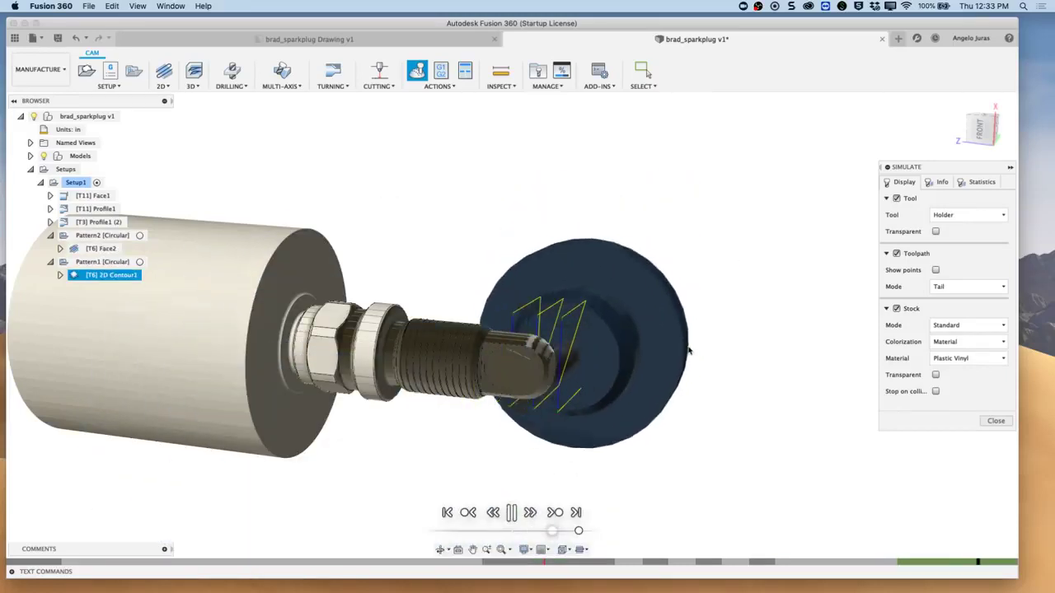
shift+scroll(689, 351, down, 5)
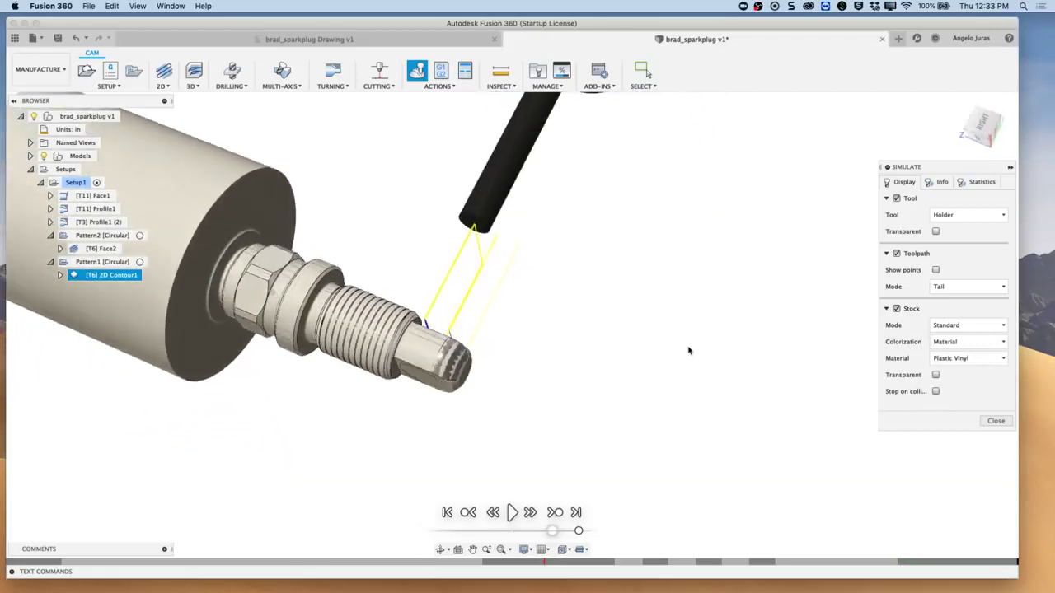
shift+scroll(689, 351, right, 8)
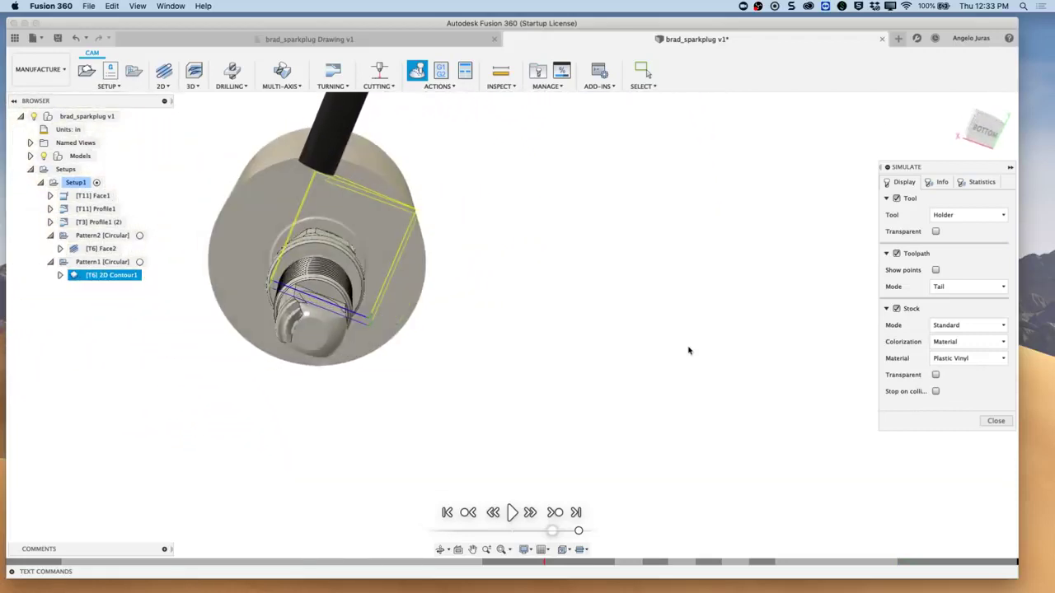
shift+middle_drag(689, 351, 702, 465)
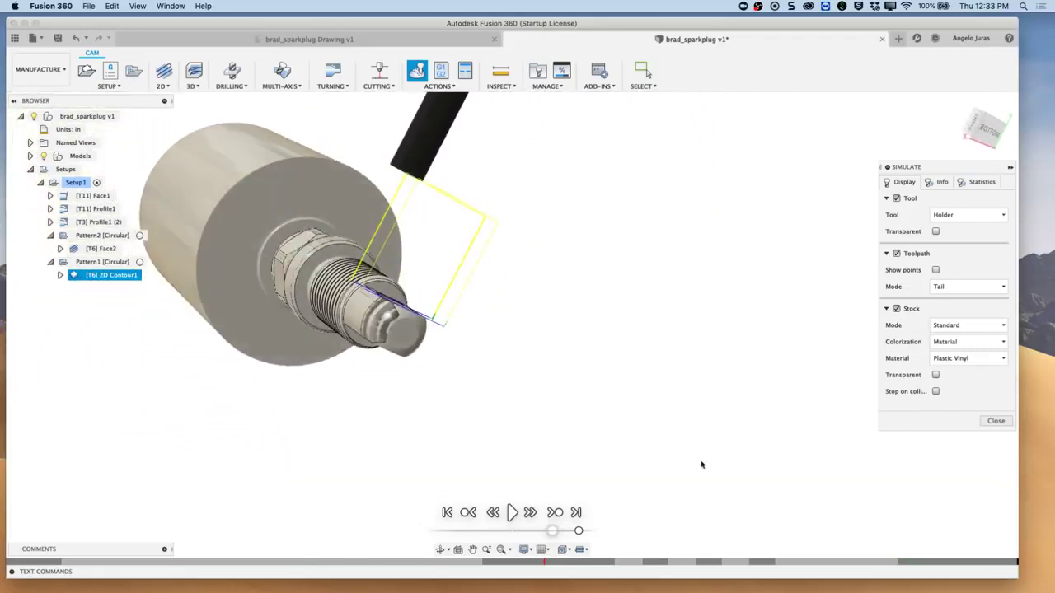
click(543, 563)
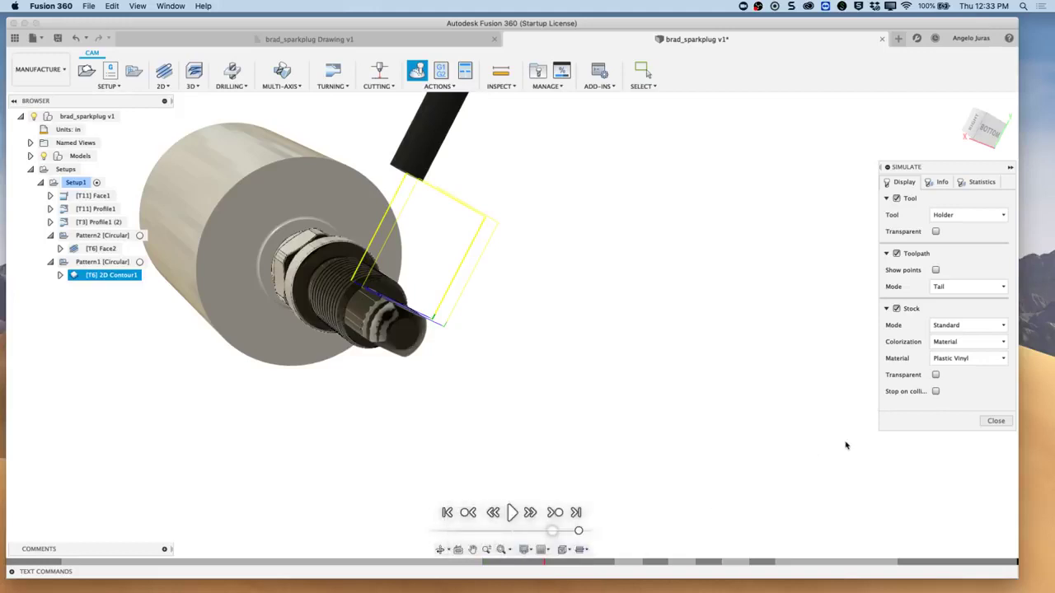
click(997, 421)
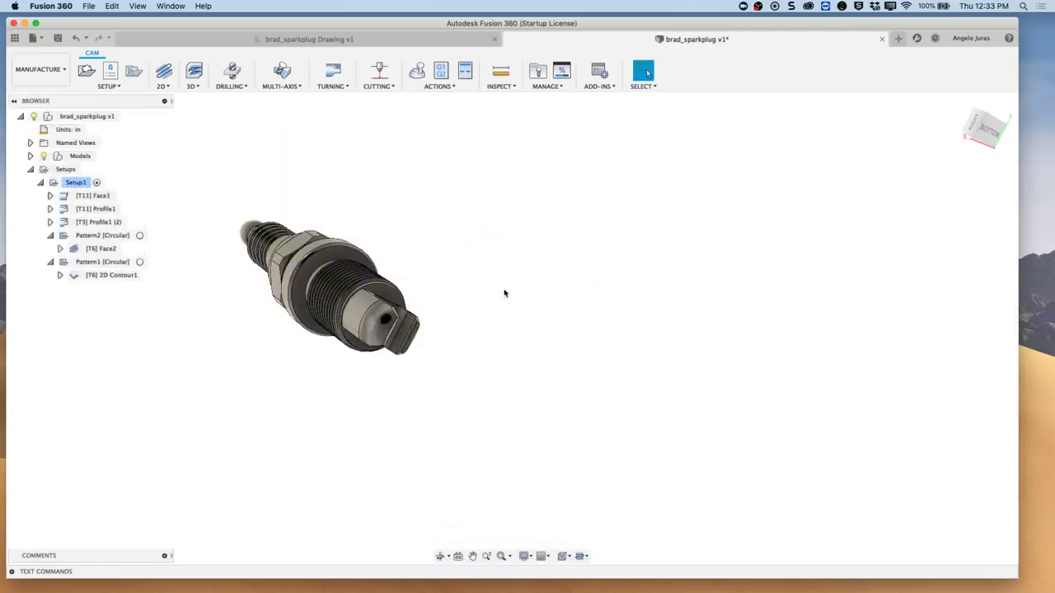
Edit the Profile1 (2) turning operation, setting its back offset to .03 in from the selected point while viewing the part from the side.
click(95, 224)
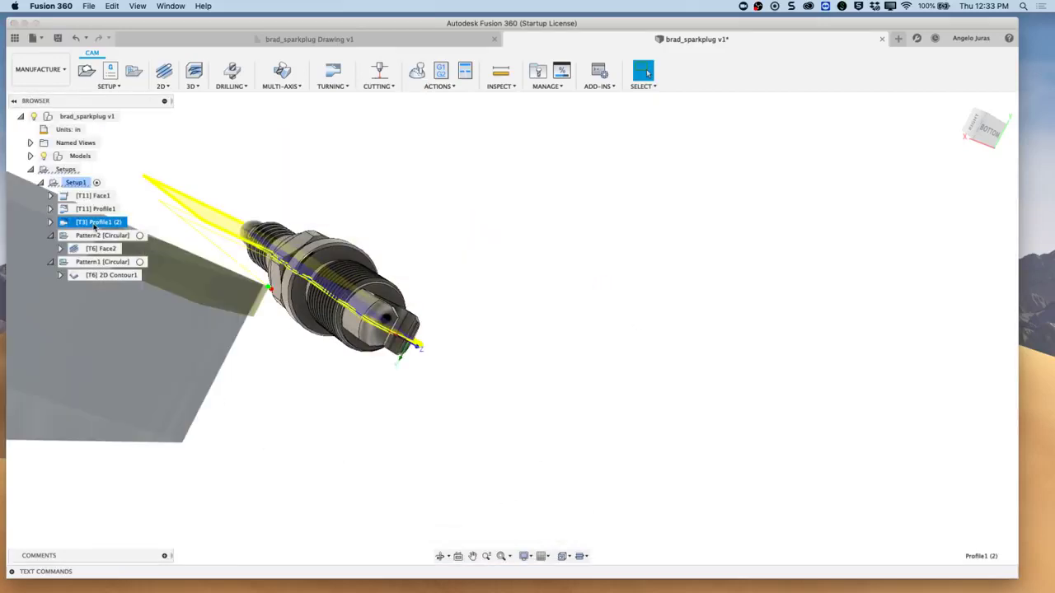
right_click(95, 209)
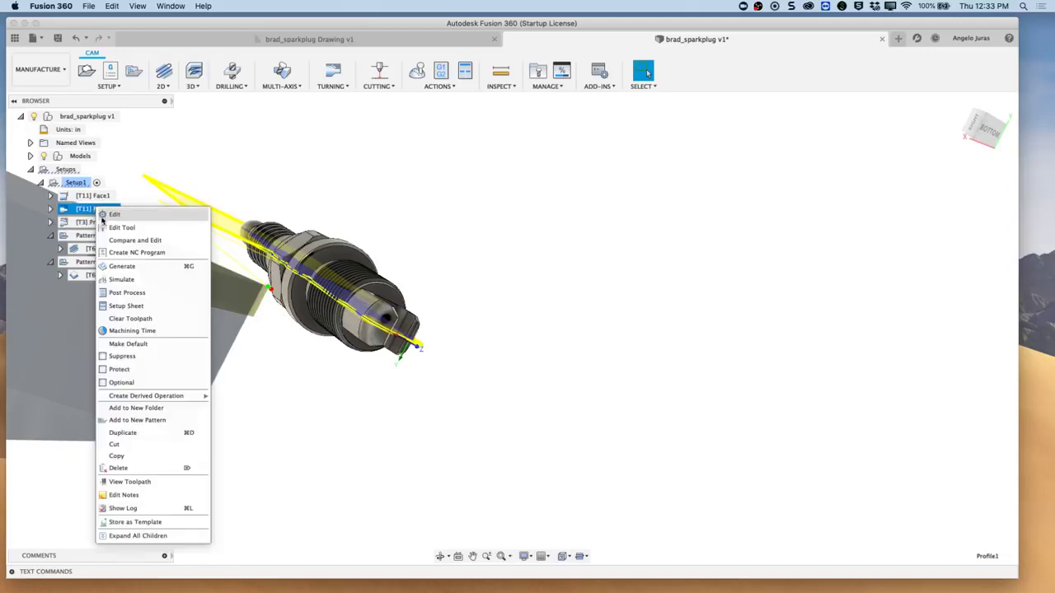
click(82, 227)
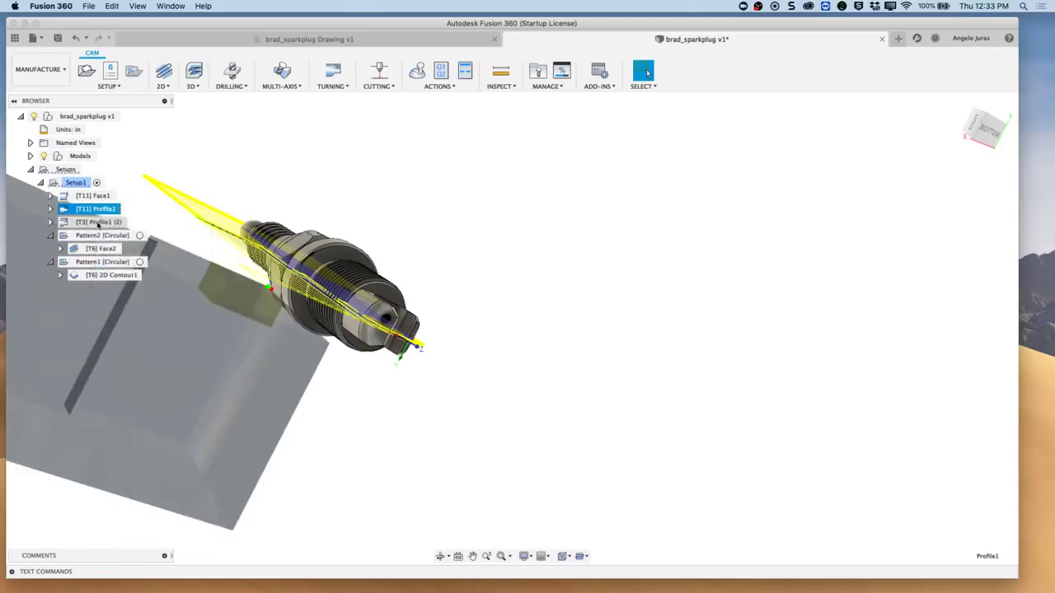
right_click(98, 224)
click(119, 232)
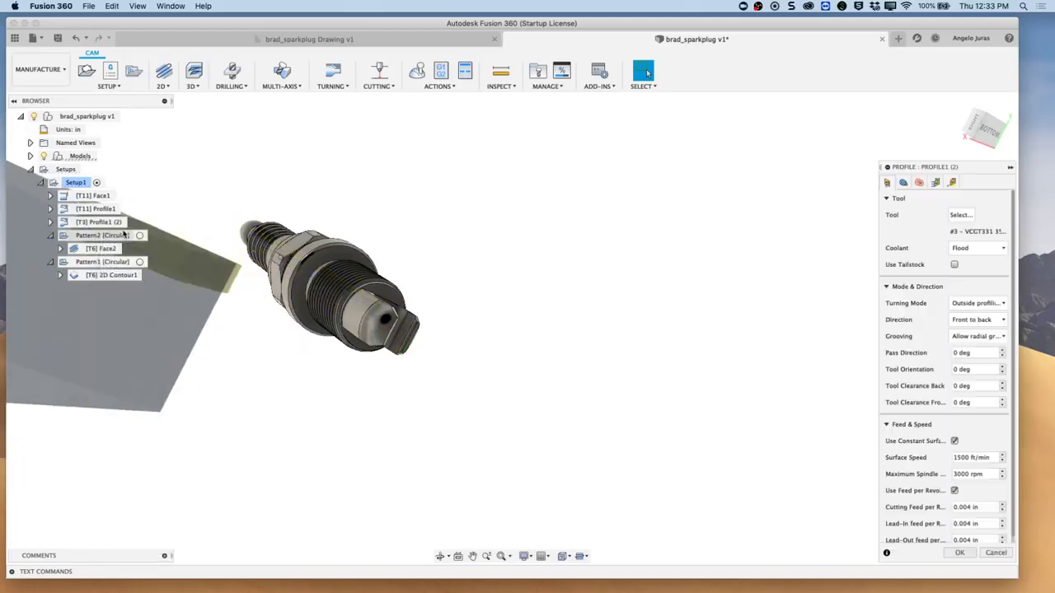
click(903, 182)
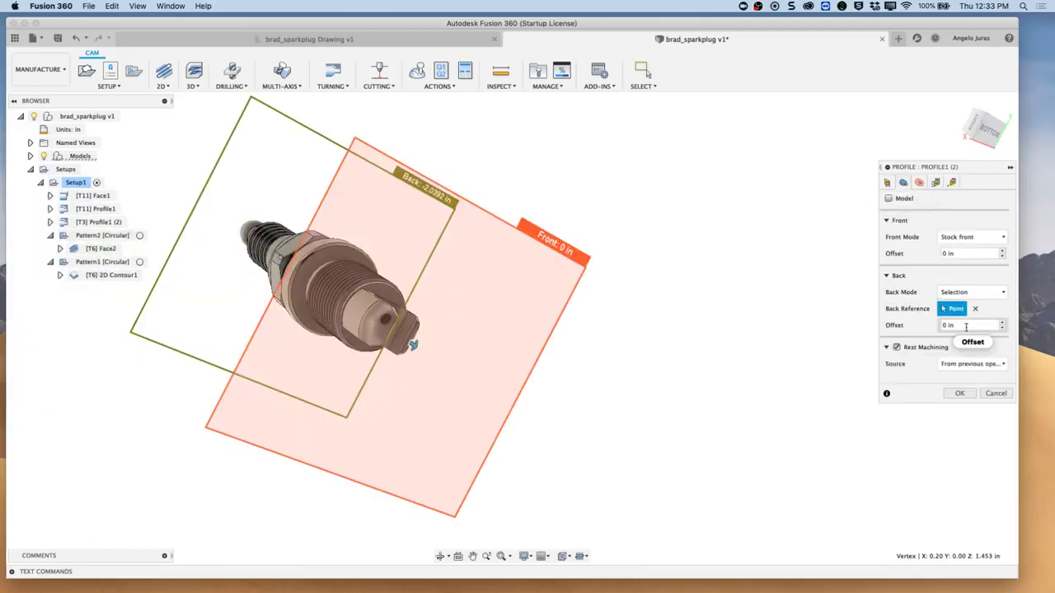
click(981, 131)
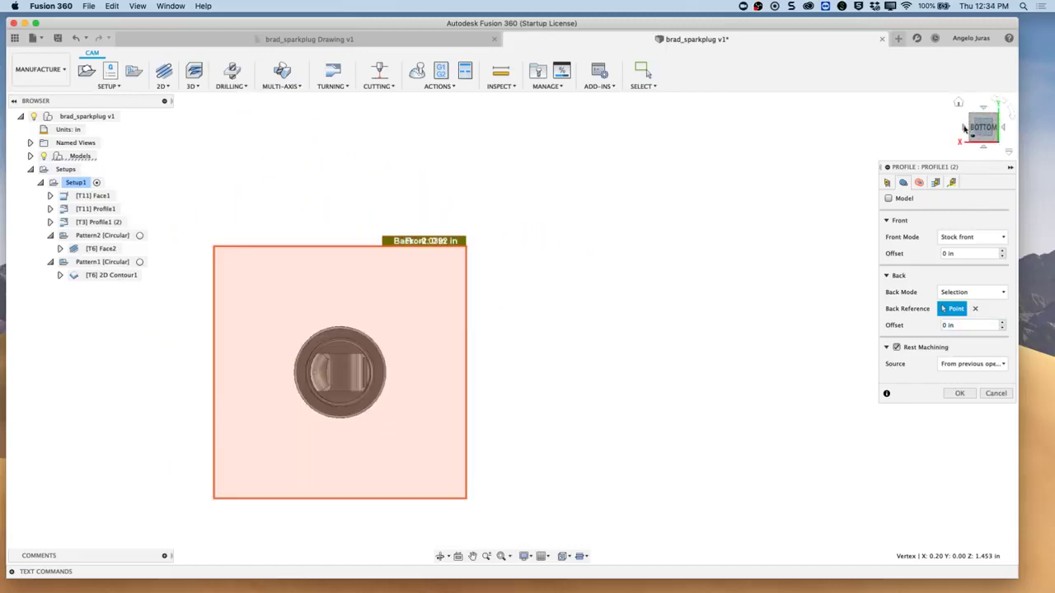
click(964, 128)
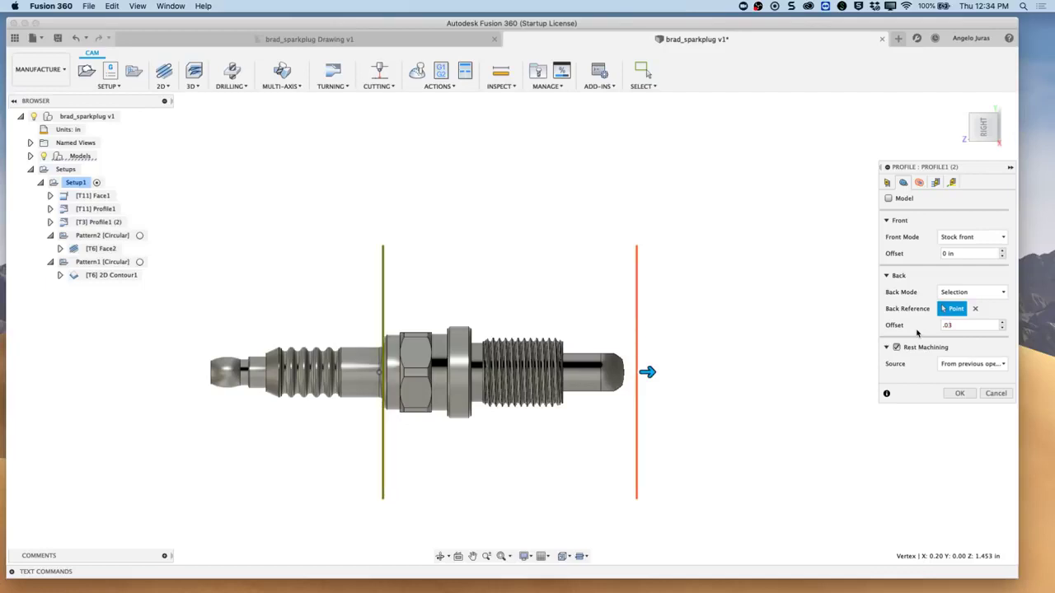
click(960, 393)
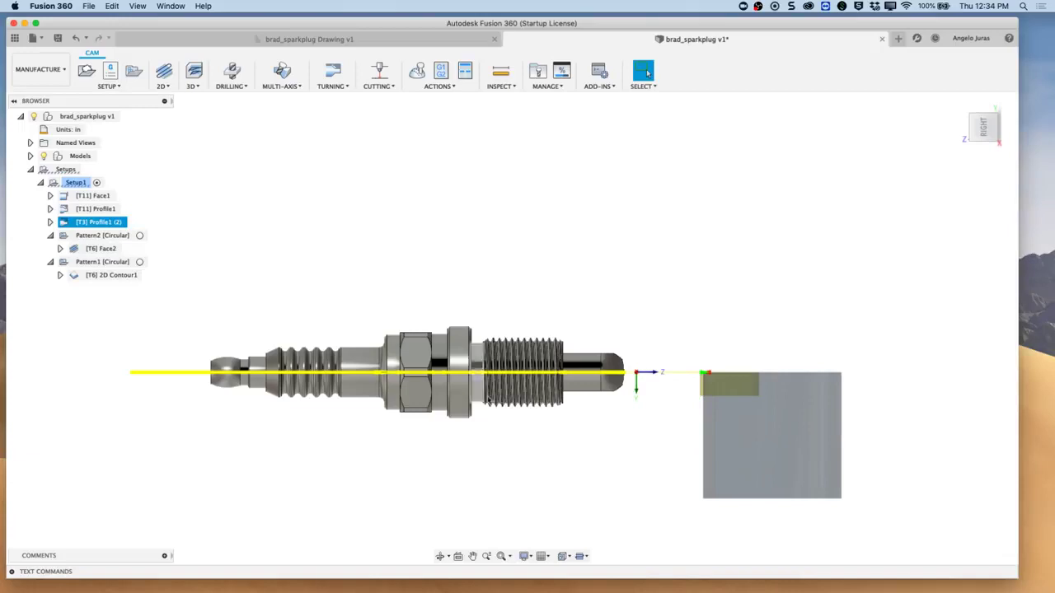
Inspect the regenerated Profile1 (2) toolpath along the part, from the hex to the opener end.
shift+middle_drag(586, 400, 638, 348)
scroll(636, 352, down, 3)
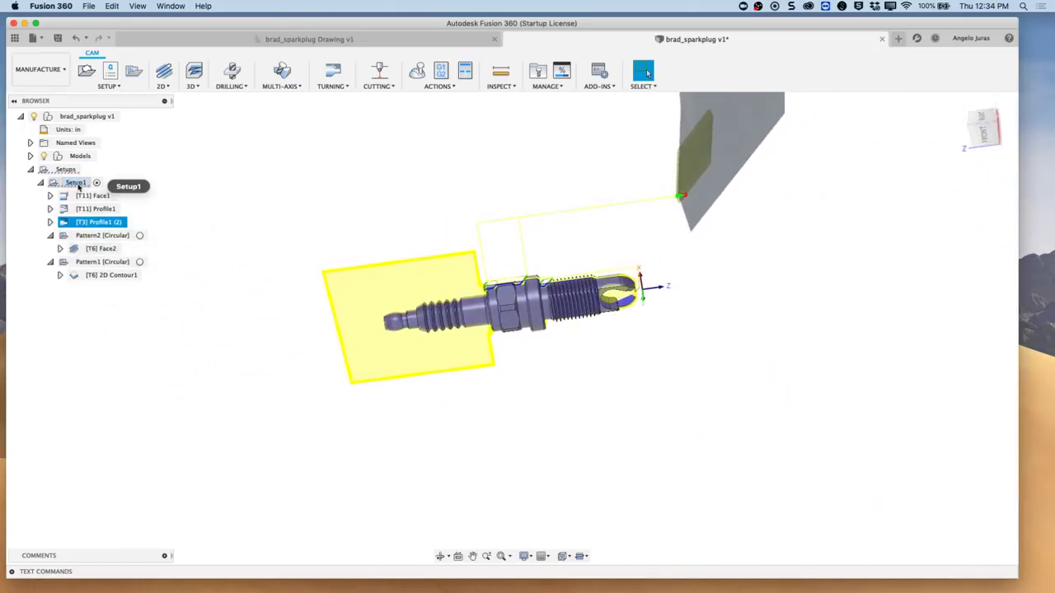
shift+drag(658, 262, 646, 273)
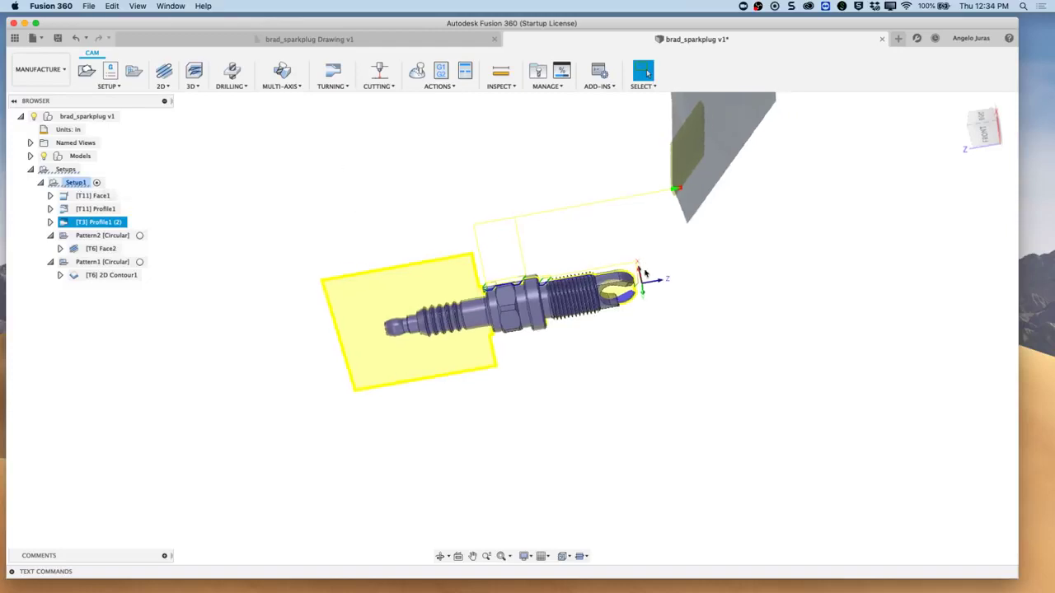
shift+middle_drag(646, 274, 599, 332)
scroll(601, 318, up, 3)
scroll(601, 319, up, 3)
scroll(606, 331, up, 2)
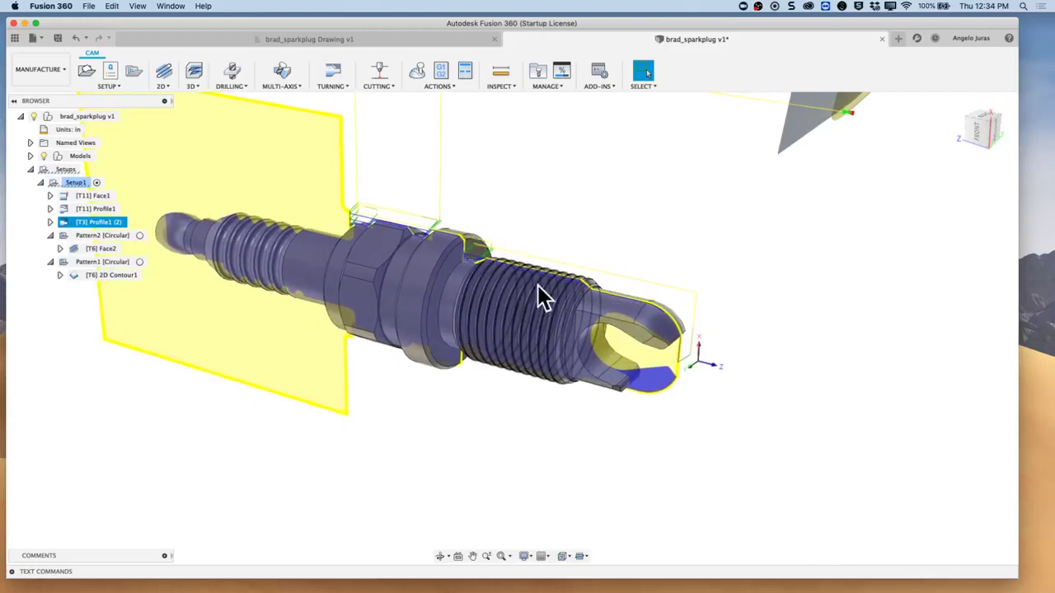
Start a 2D Contour operation on the opener end, orienting the tool's Z axis from the flat face beside the slot.
shift+middle_drag(539, 294, 602, 286)
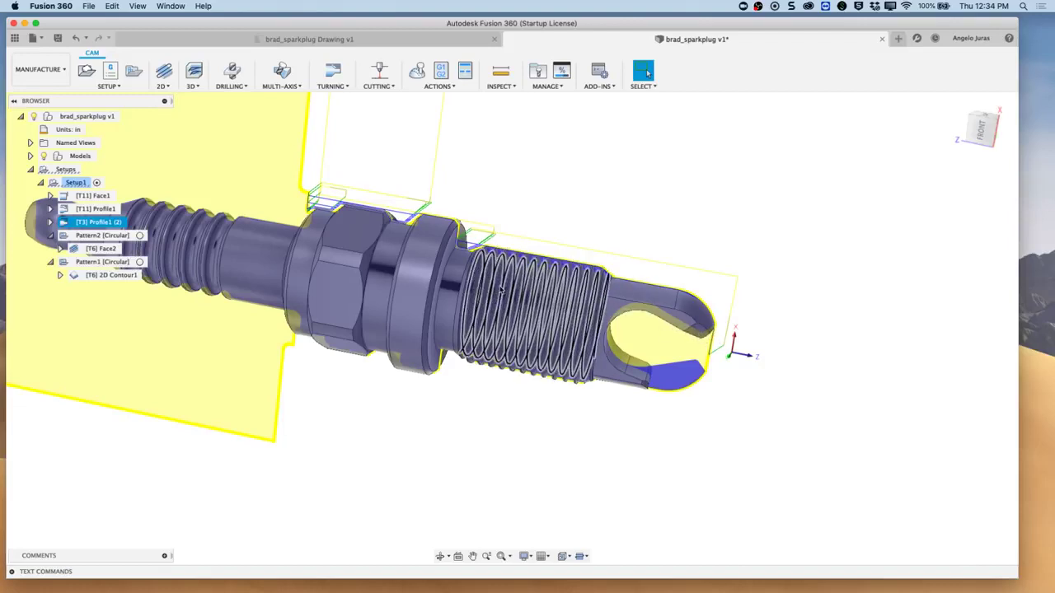
click(168, 88)
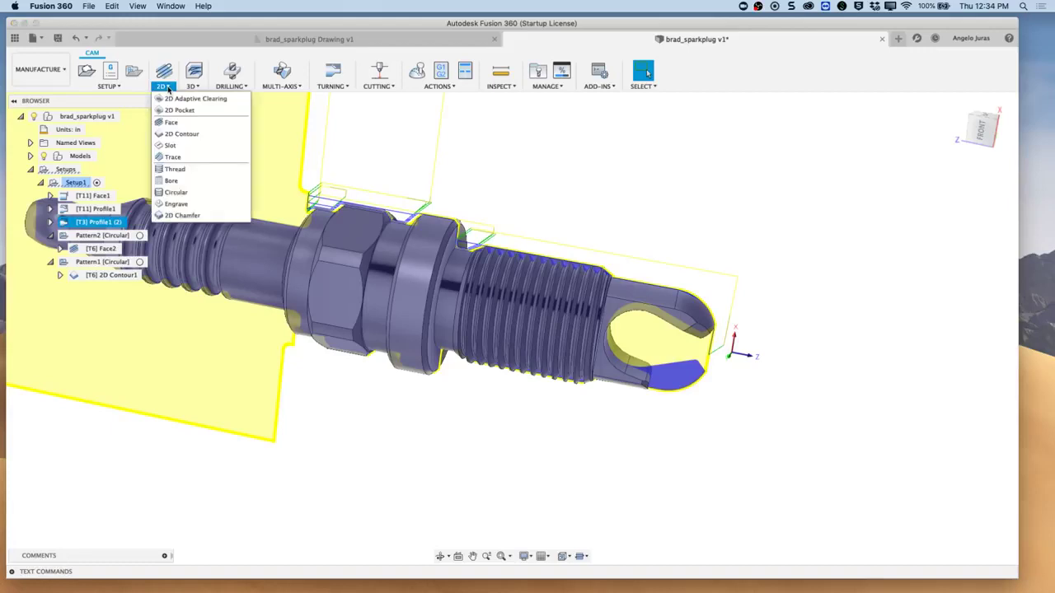
click(172, 136)
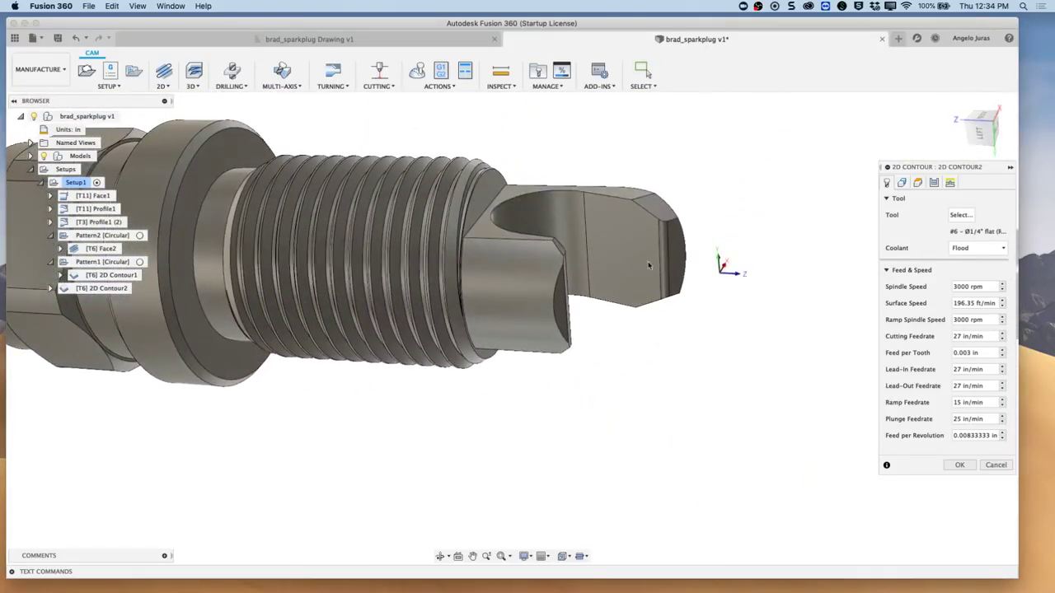
click(901, 182)
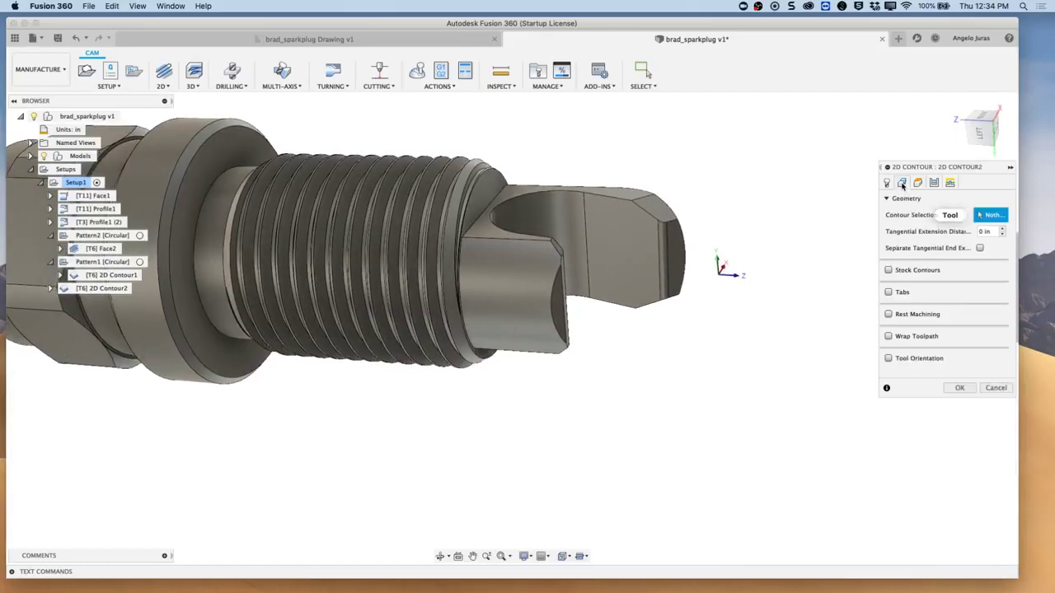
click(888, 358)
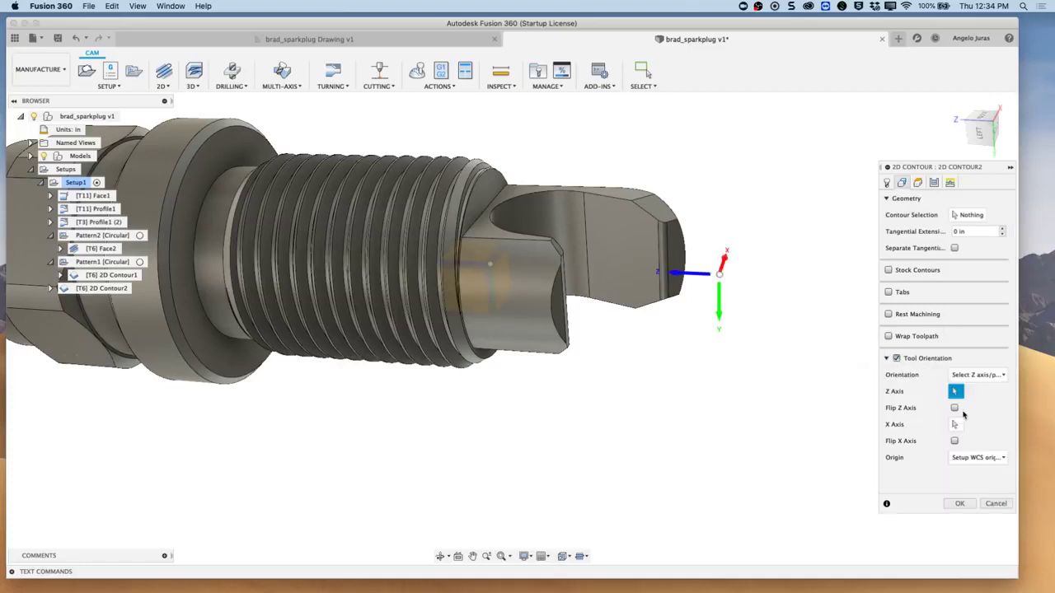
shift+middle_drag(827, 326, 804, 356)
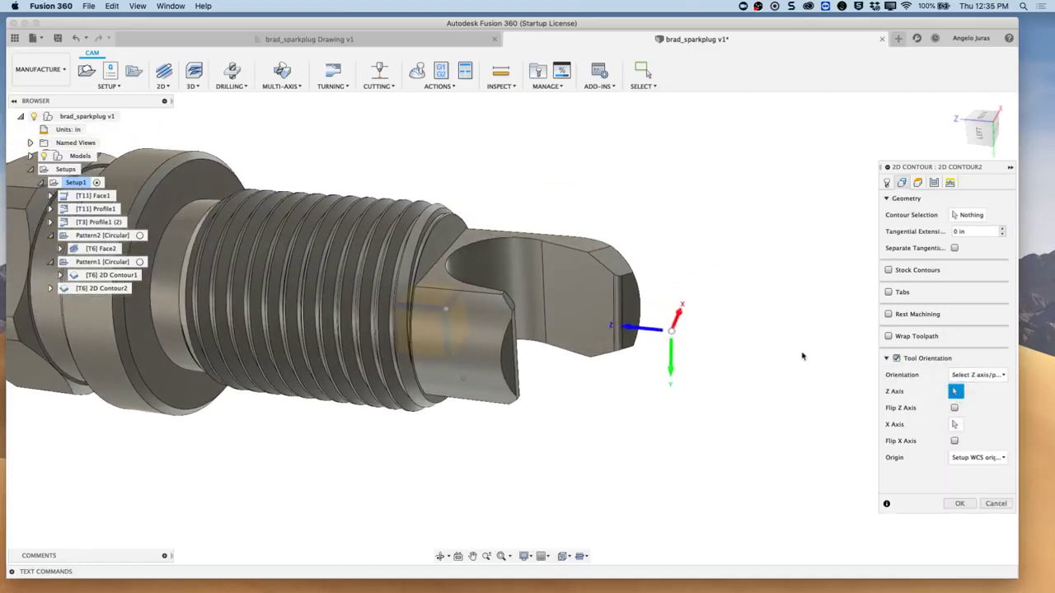
click(581, 246)
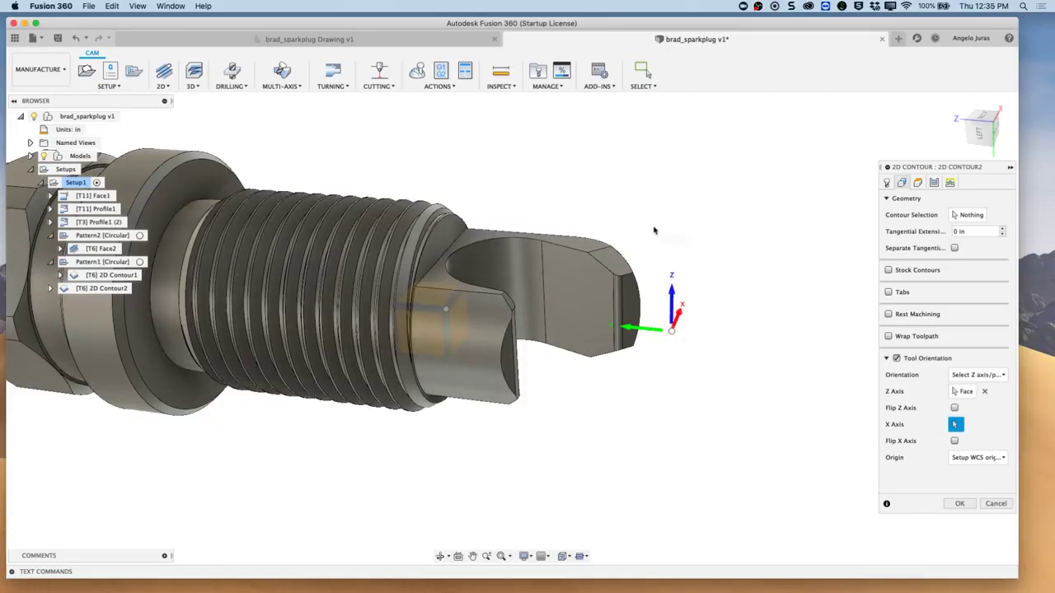
Try selecting the closed edge chain around the flat opener face as the machining contour.
click(978, 215)
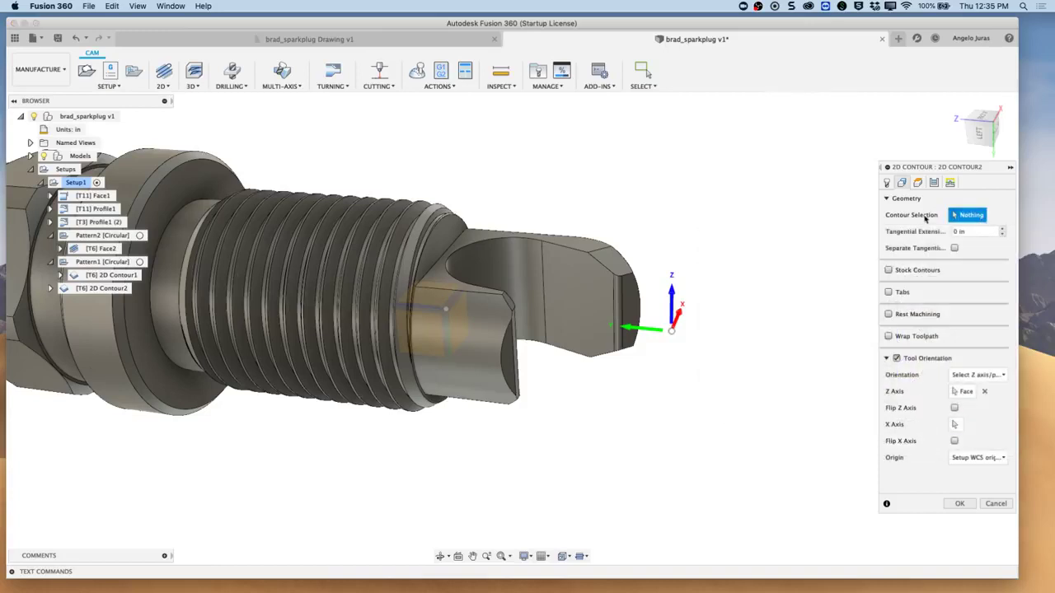
shift+middle_drag(749, 280, 681, 309)
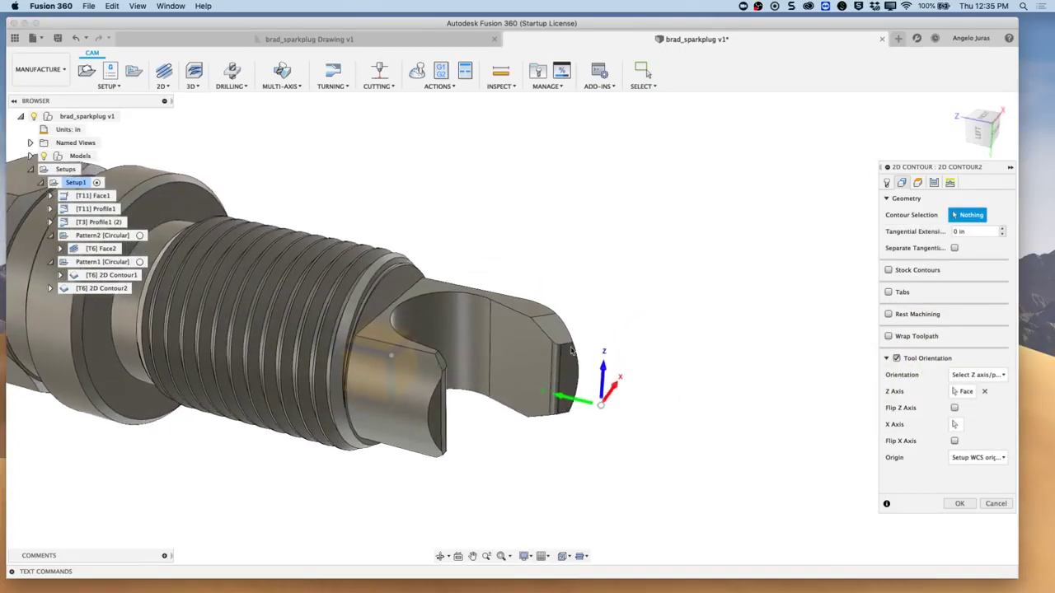
shift+middle_drag(570, 349, 567, 352)
click(569, 347)
shift+middle_drag(417, 467, 381, 492)
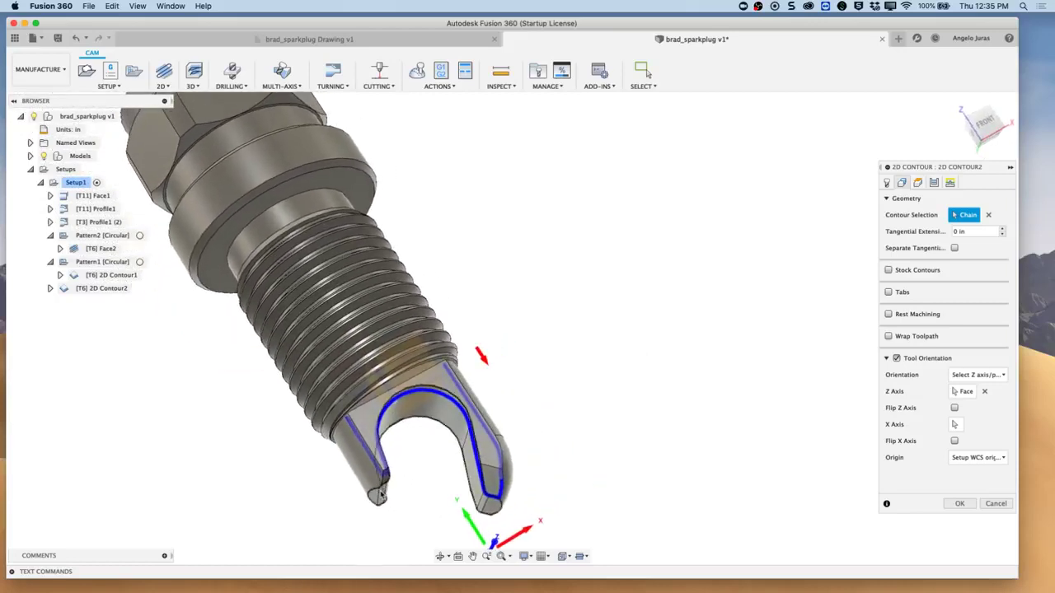
shift+middle_drag(578, 475, 577, 471)
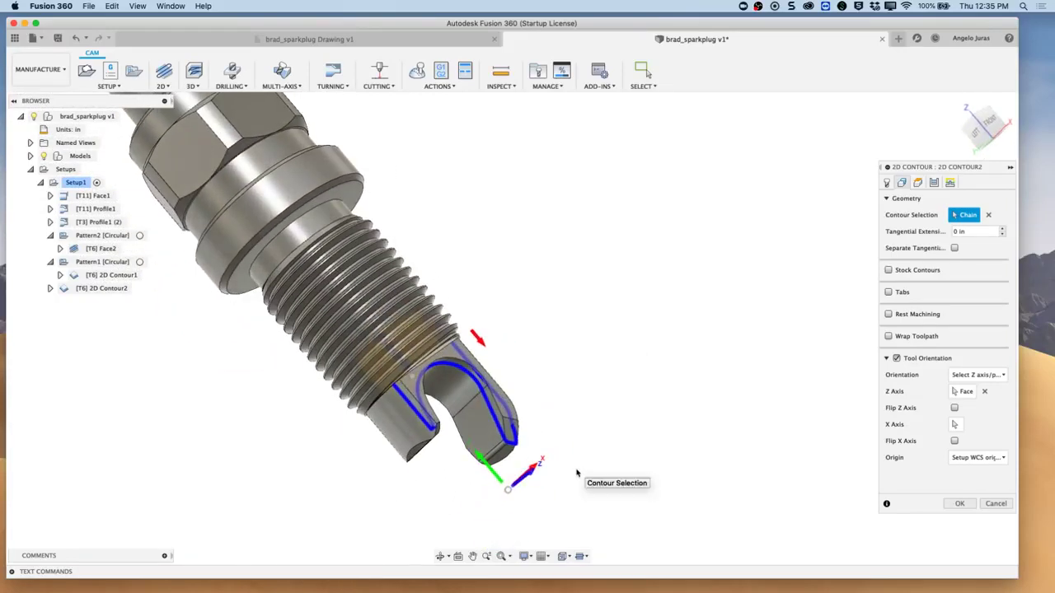
Clear the contour selection and try an open chain from one prong tip around the slot to the other prong.
click(988, 214)
shift+middle_drag(726, 436, 702, 441)
scroll(703, 441, up, 4)
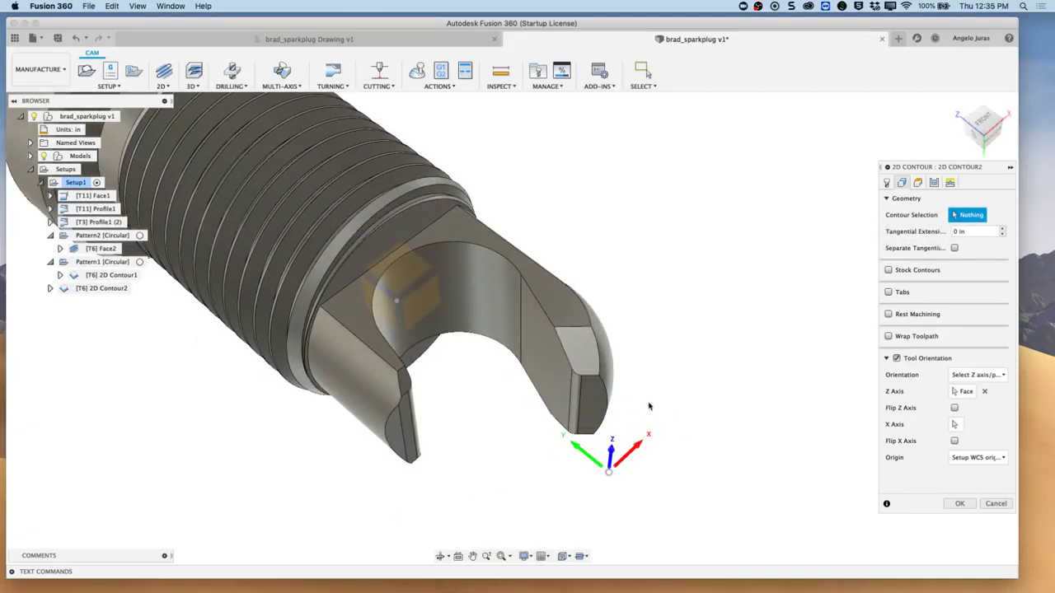
click(598, 379)
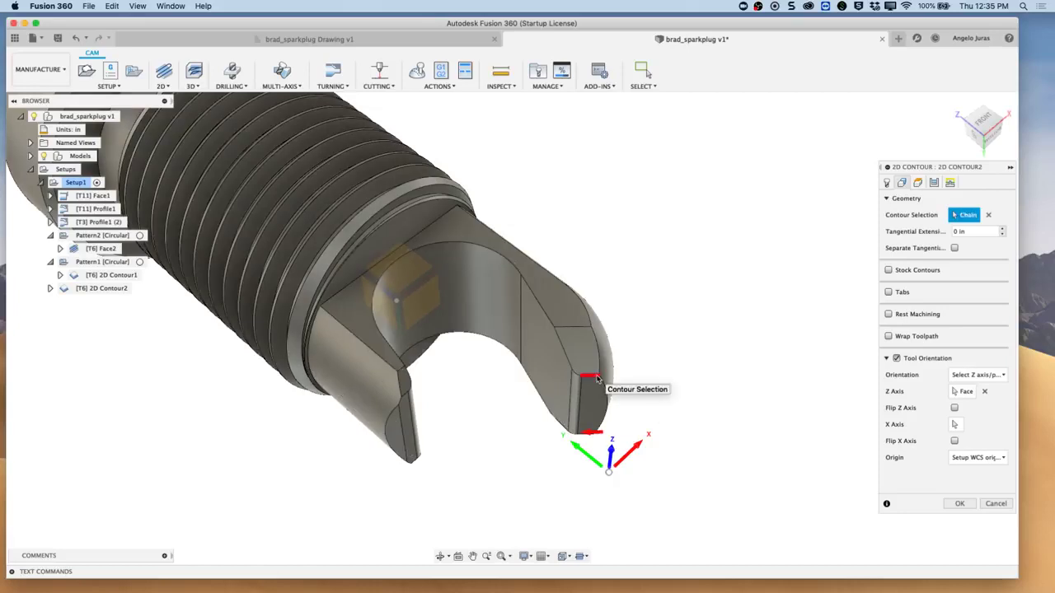
click(598, 378)
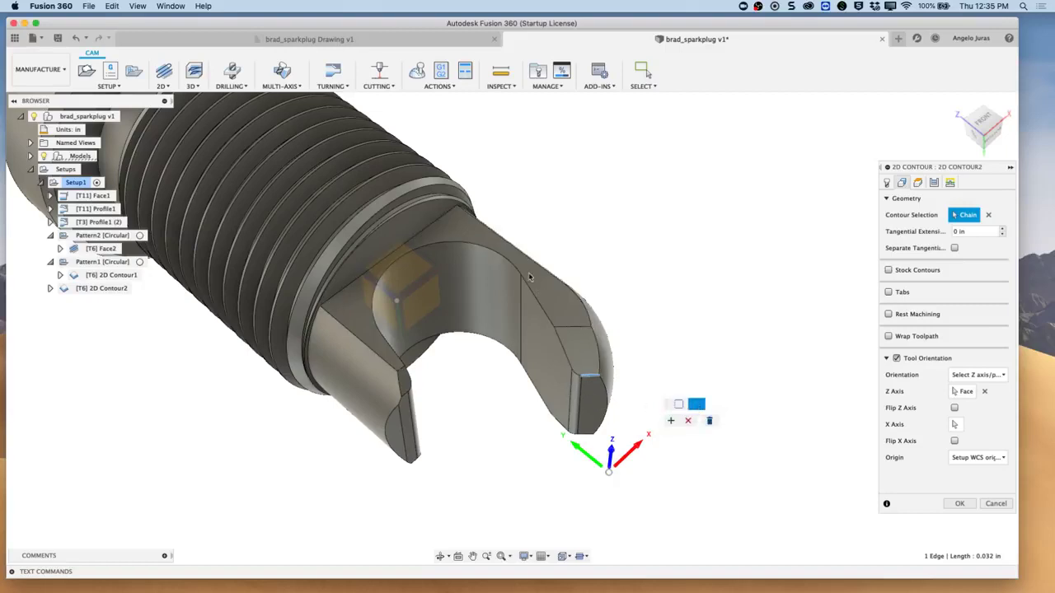
click(396, 415)
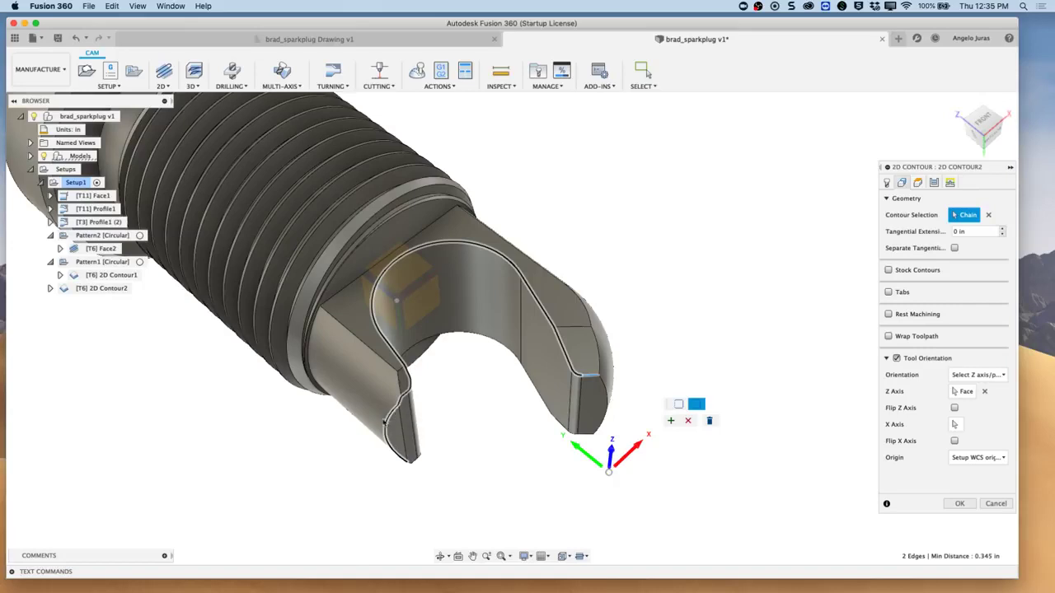
Examine the open chain at the opener's prong tips, delete the contour, and cancel the 2D Contour operation.
click(985, 124)
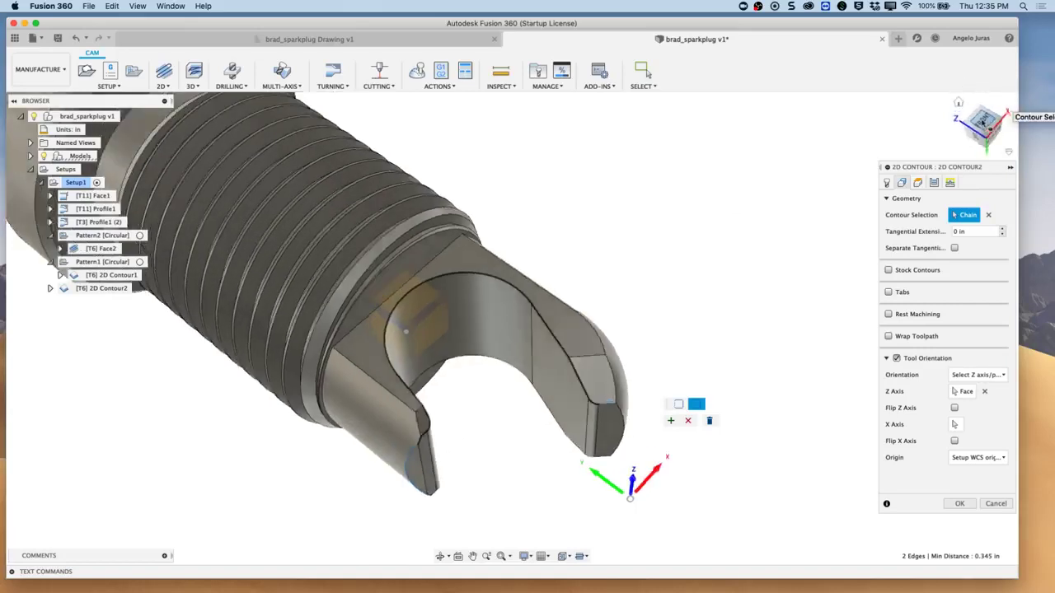
scroll(800, 287, down, 3)
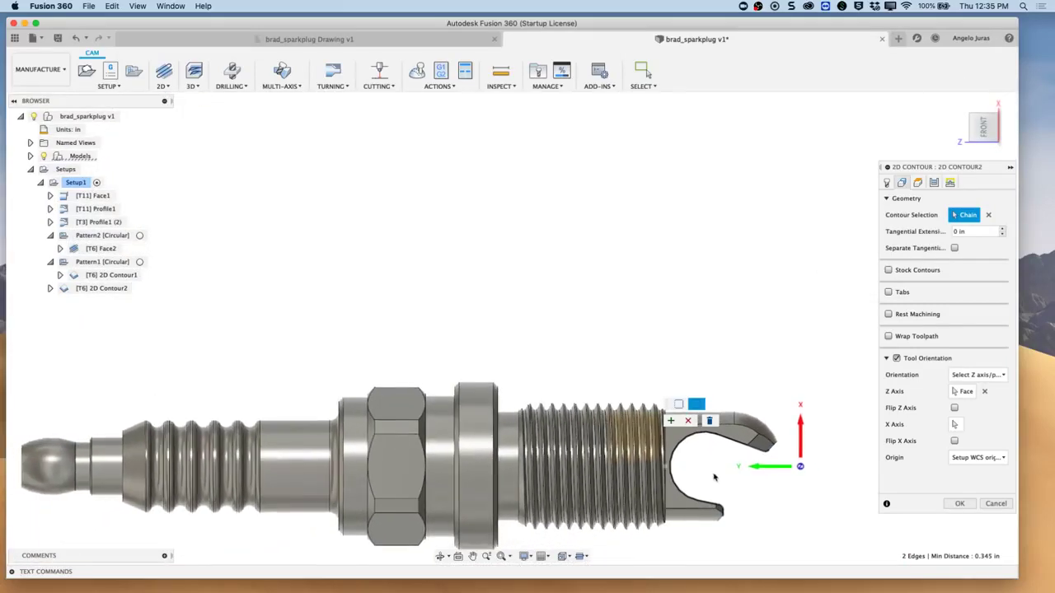
scroll(734, 524, up, 4)
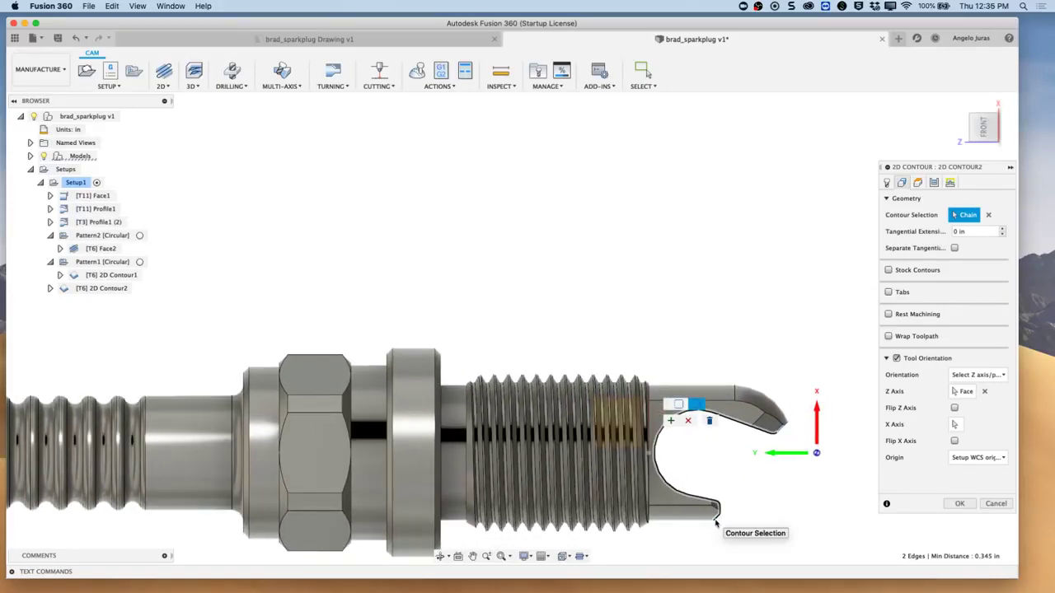
scroll(715, 523, up, 3)
shift+scroll(715, 523, left, 5)
shift+middle_drag(716, 523, 510, 371)
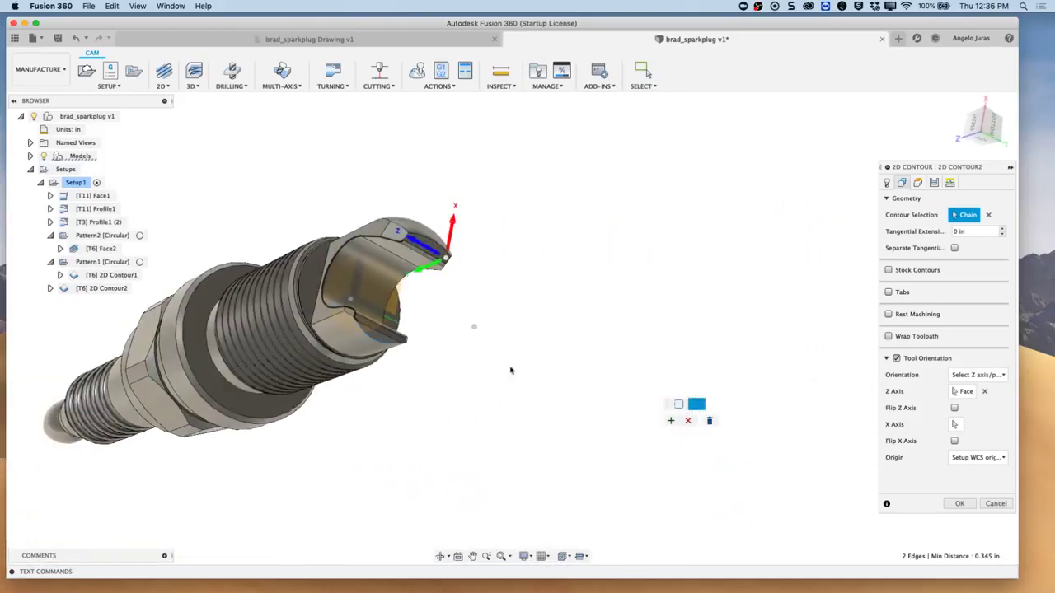
shift+middle_drag(414, 348, 525, 336)
scroll(526, 336, up, 3)
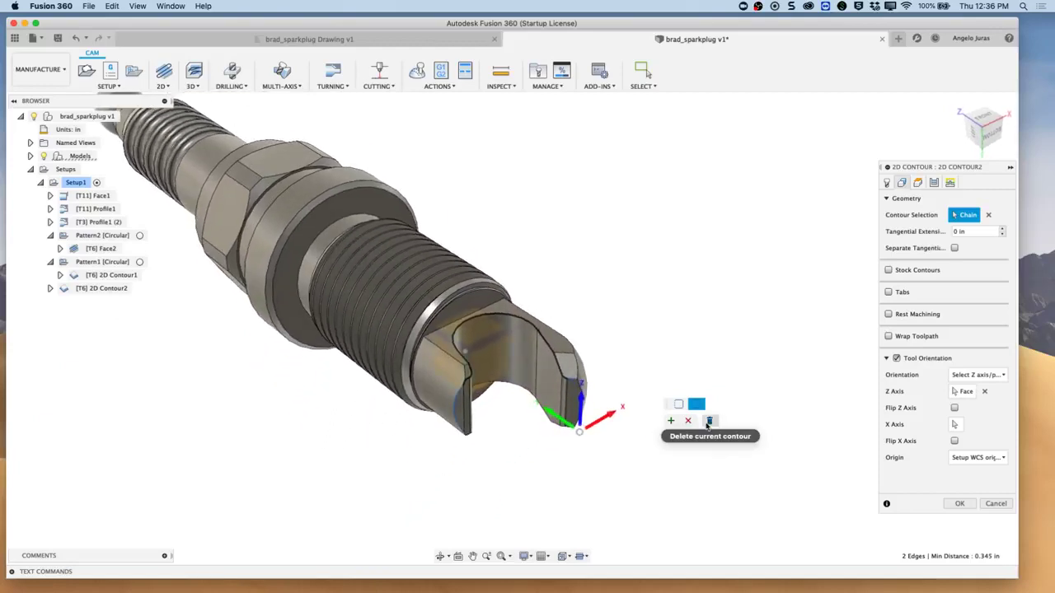
click(709, 422)
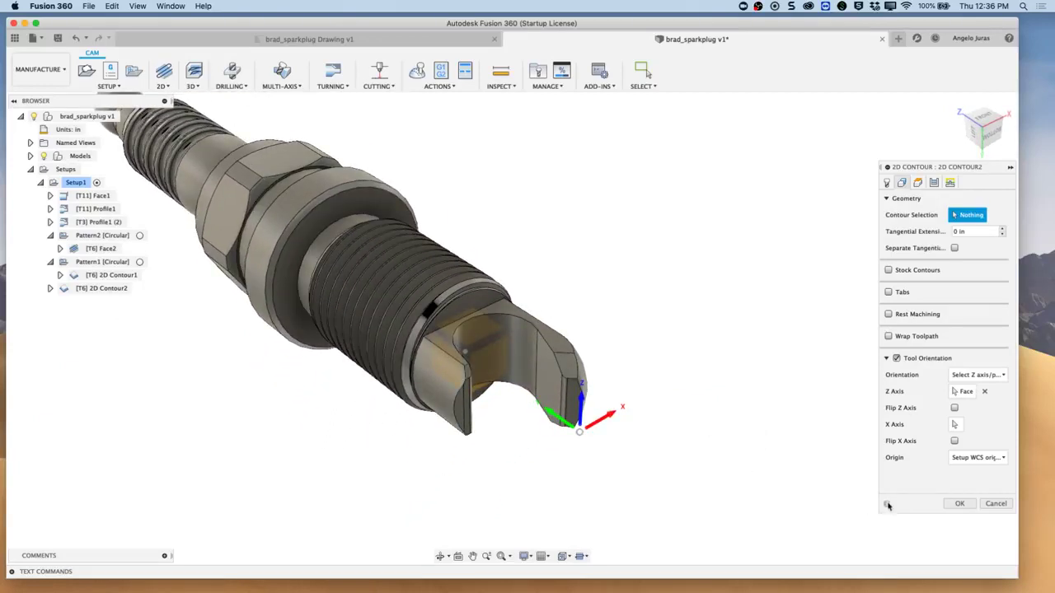
click(994, 504)
Switch to the Design workspace and create a sketch on the flat face beside the opener slot.
scroll(626, 496, down, 3)
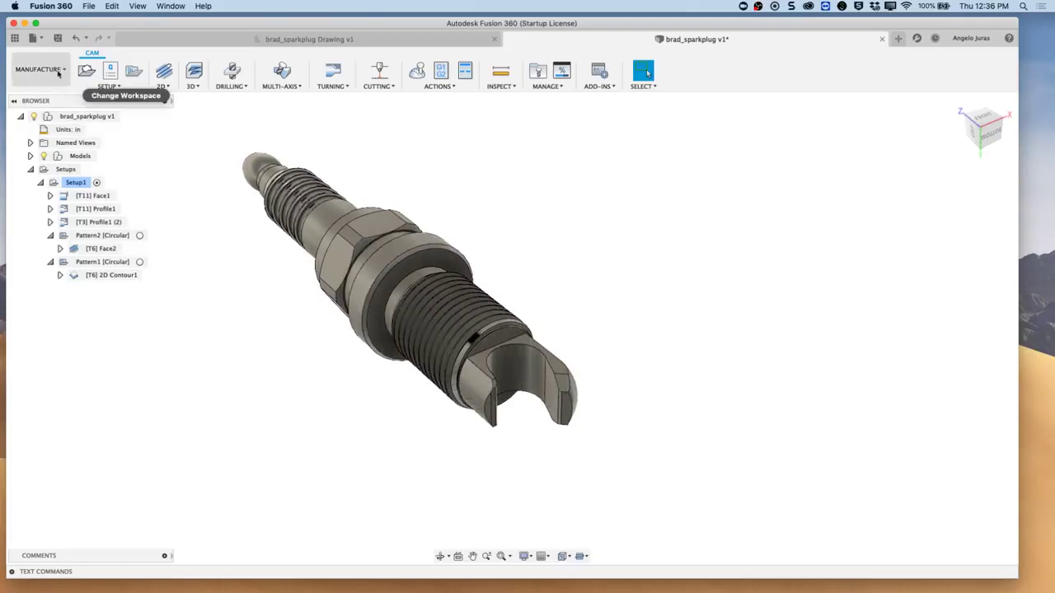
click(62, 73)
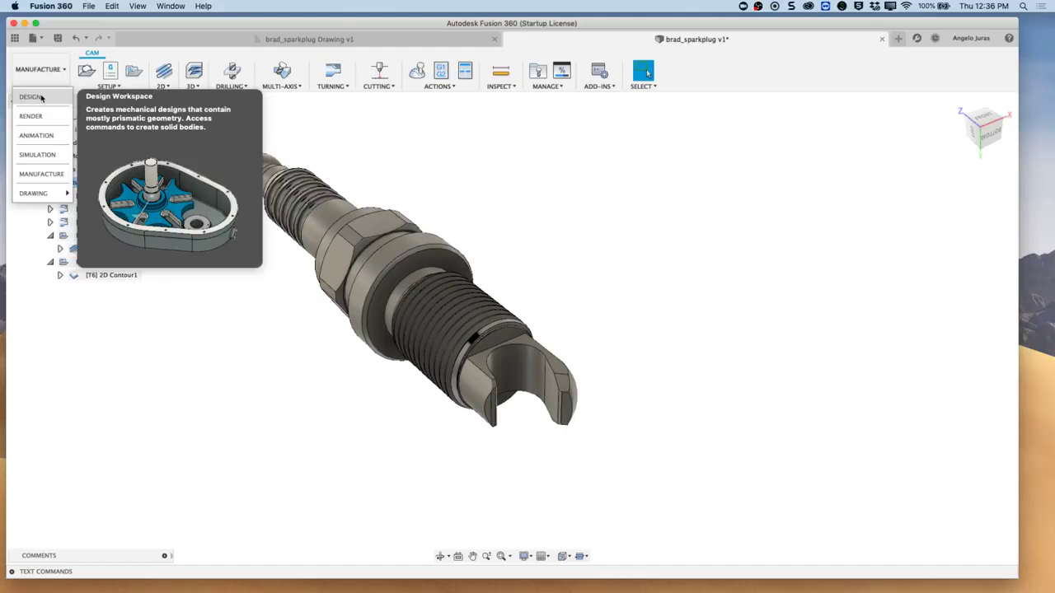
click(31, 97)
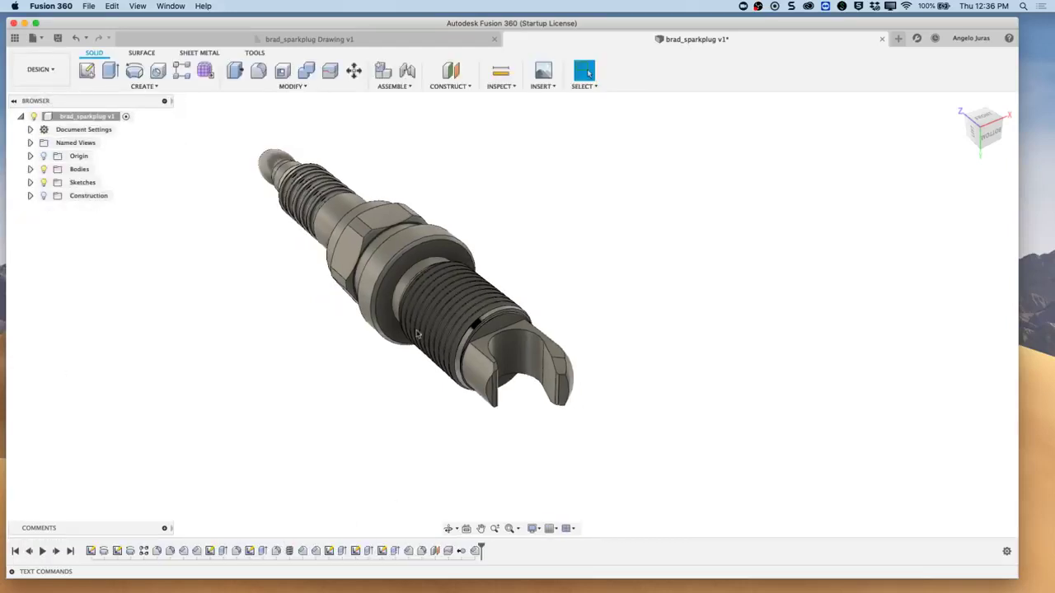
click(87, 72)
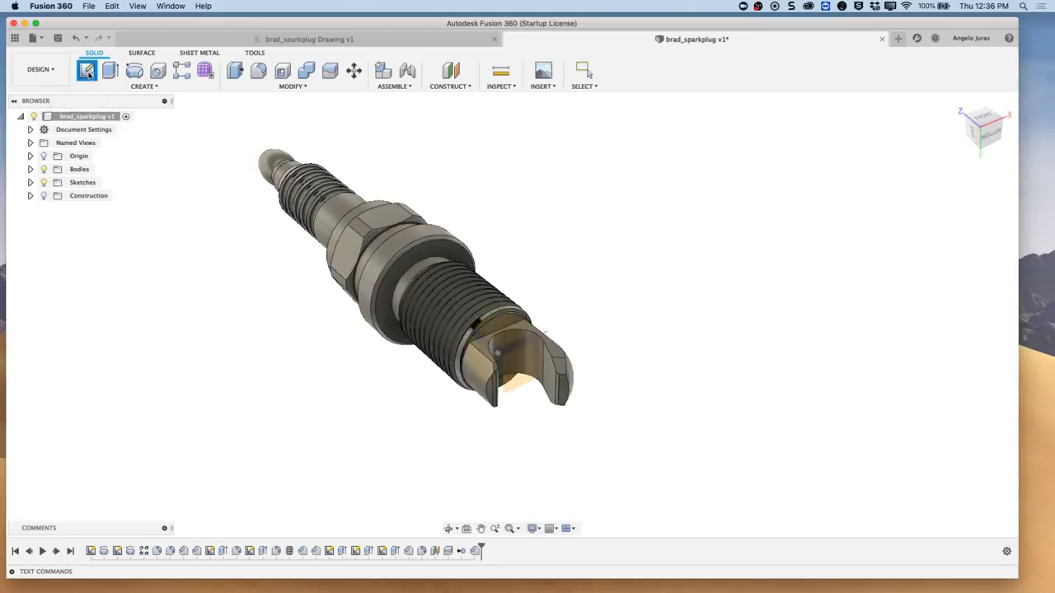
click(488, 357)
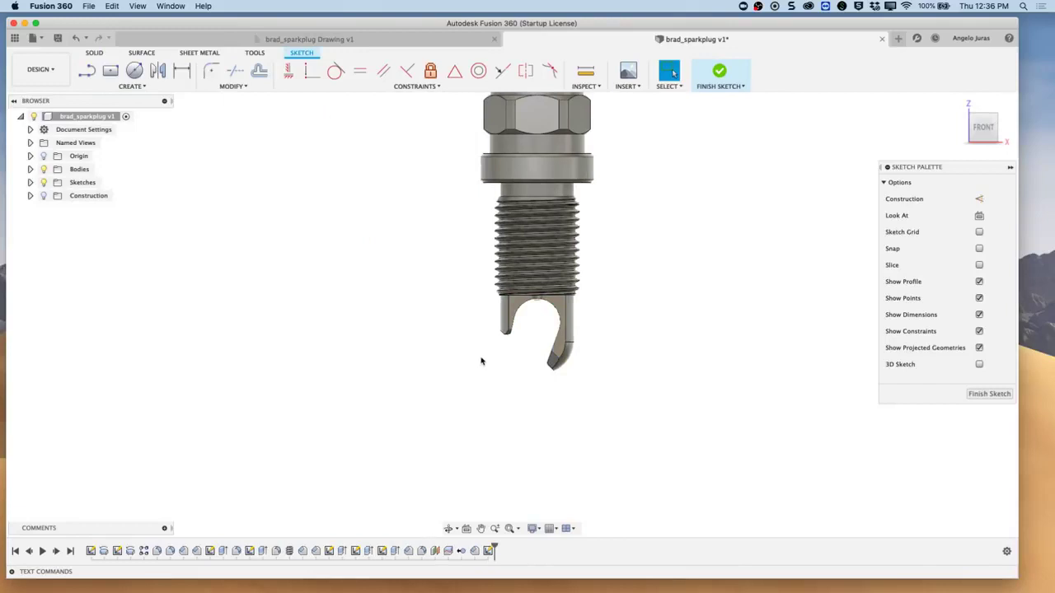
Start projecting geometry into the sketch, selecting two adjacent faces at the tip of the shorter prong.
click(130, 85)
mouse_move(167, 273)
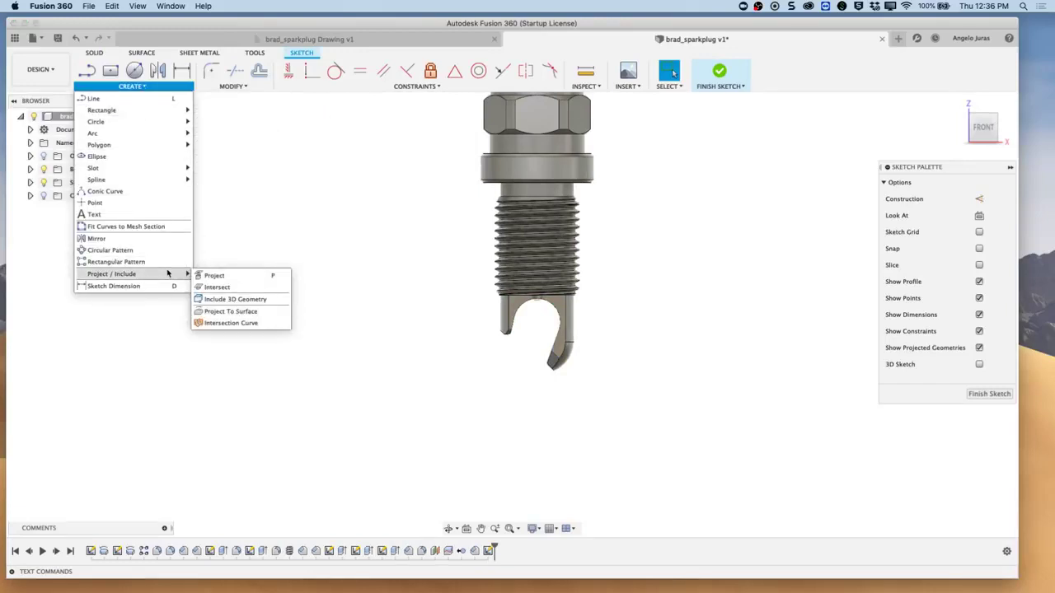
click(256, 279)
shift+scroll(255, 279, down, 10)
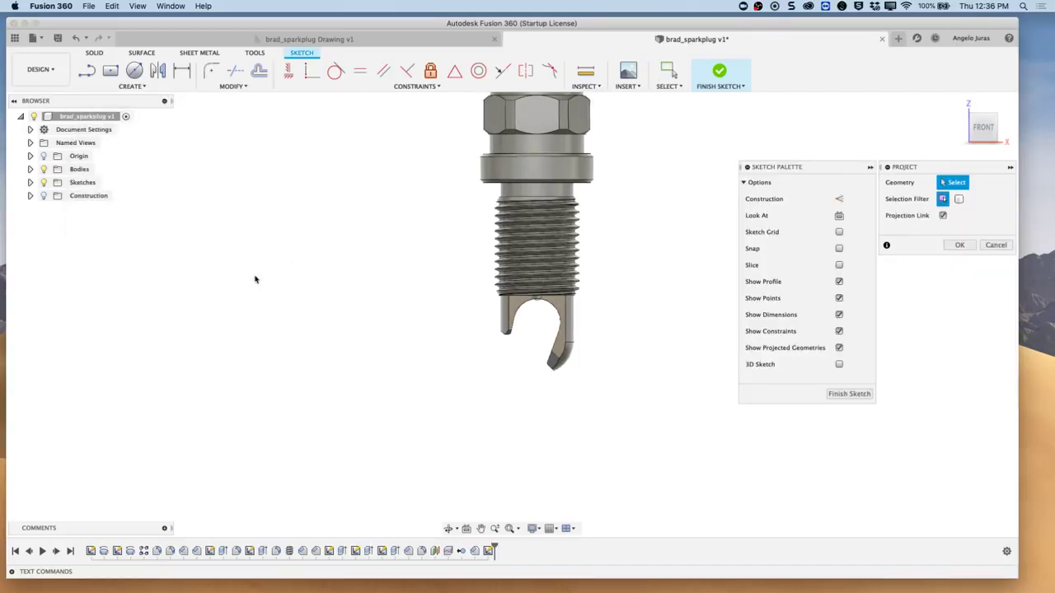
scroll(255, 280, up, 10)
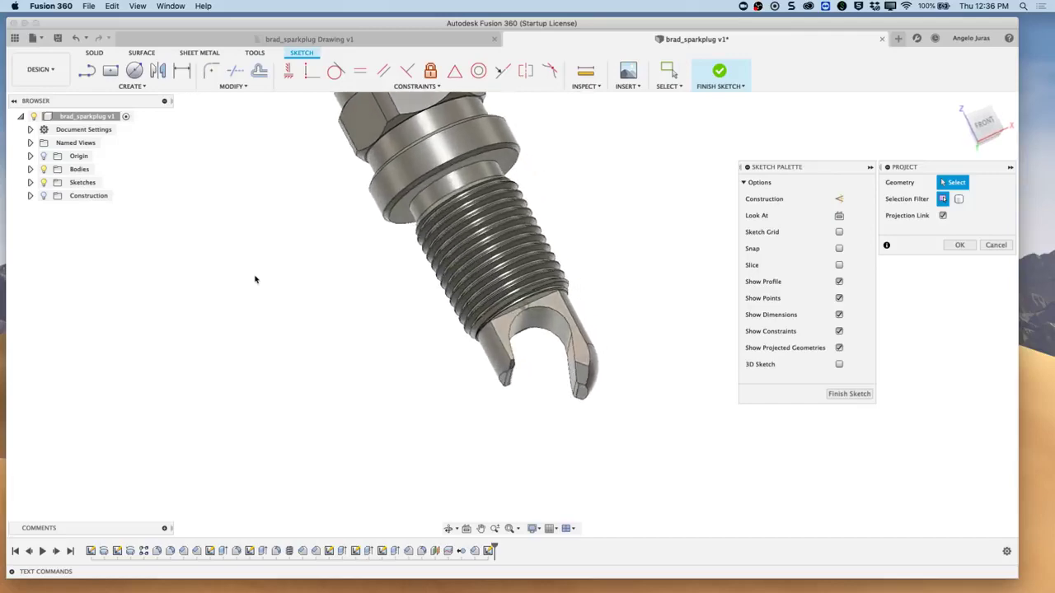
shift+scroll(317, 375, up, 5)
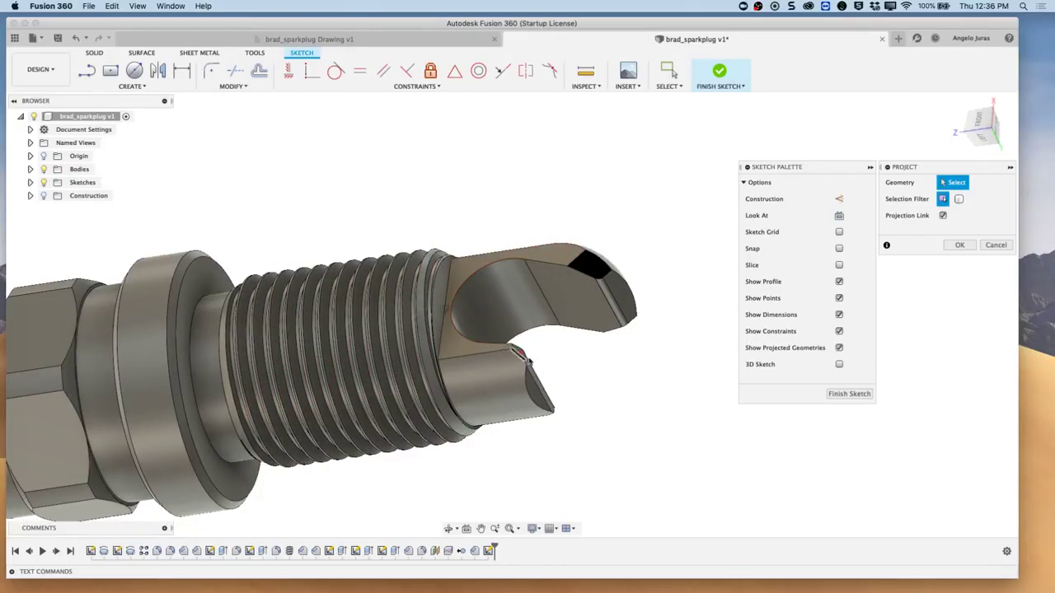
shift+middle_drag(528, 370, 494, 352)
click(483, 368)
click(490, 351)
Add the slot's curved inner wall and the longer prong's inner face to the projected geometry.
scroll(495, 350, up, 5)
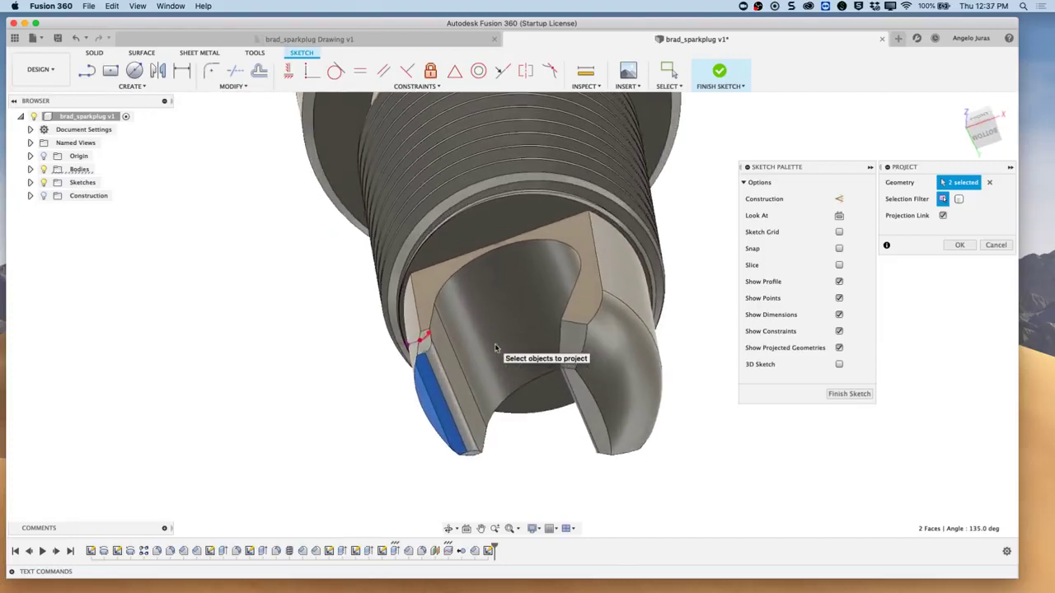
click(459, 315)
shift+middle_drag(459, 315, 559, 377)
click(670, 354)
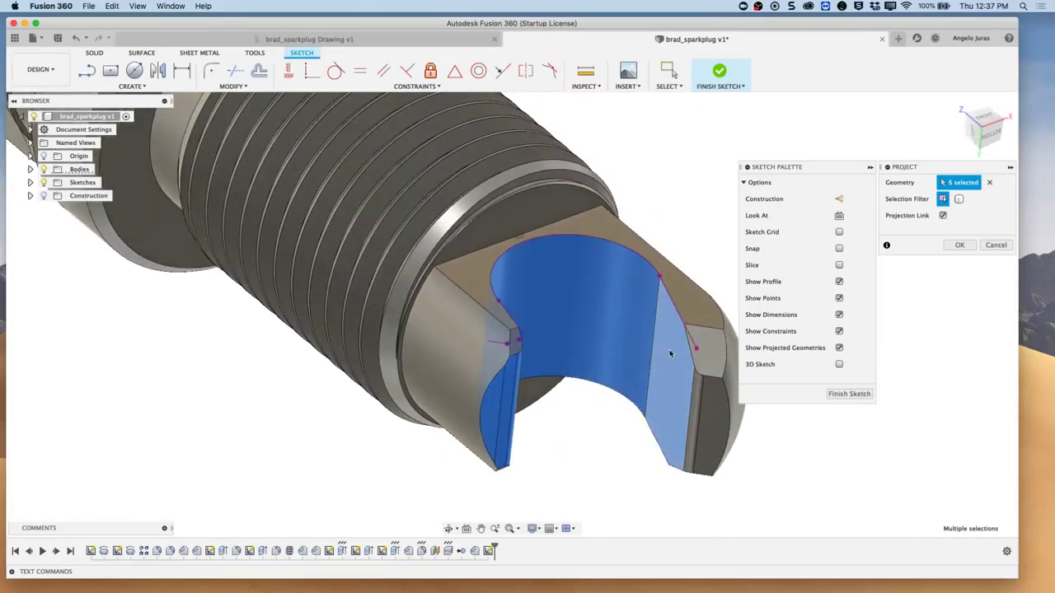
Project the slot's remaining end faces on the far prong into the sketch with their projection link, and finish the sketch.
click(701, 390)
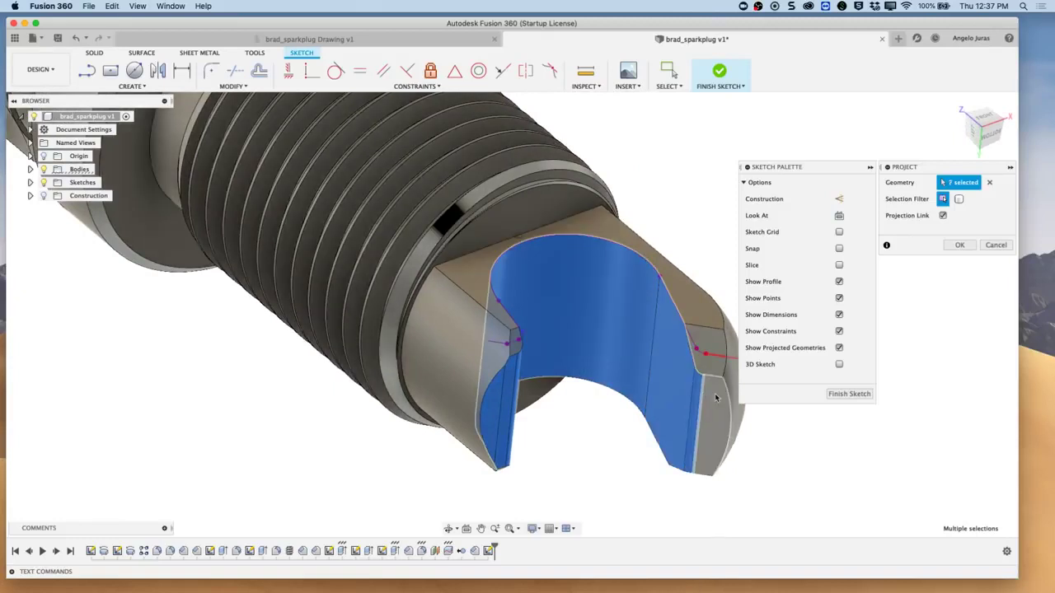
click(715, 397)
scroll(715, 397, down, 5)
shift+middle_drag(716, 397, 674, 389)
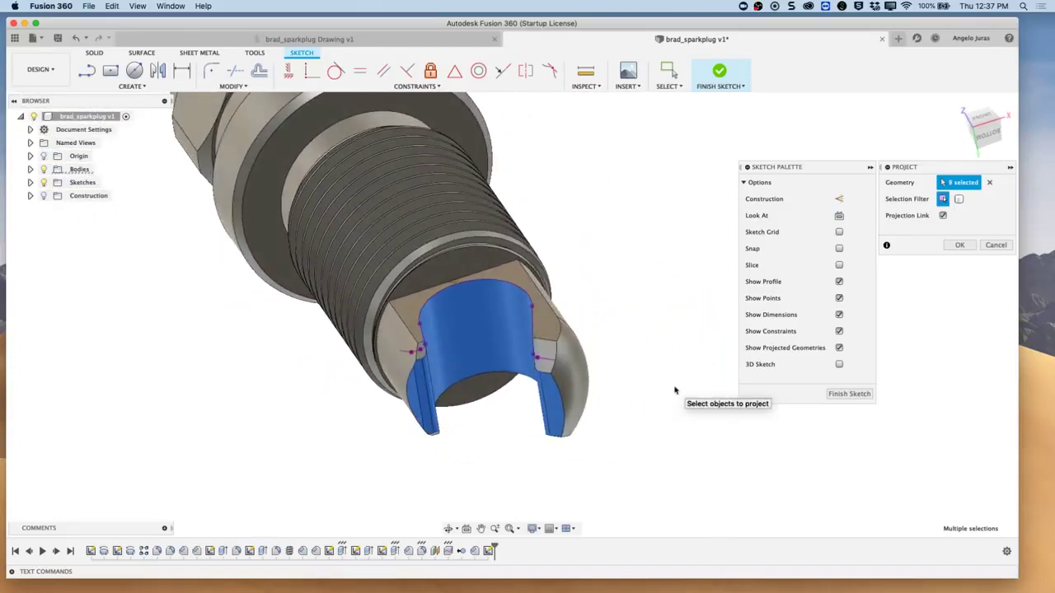
click(954, 247)
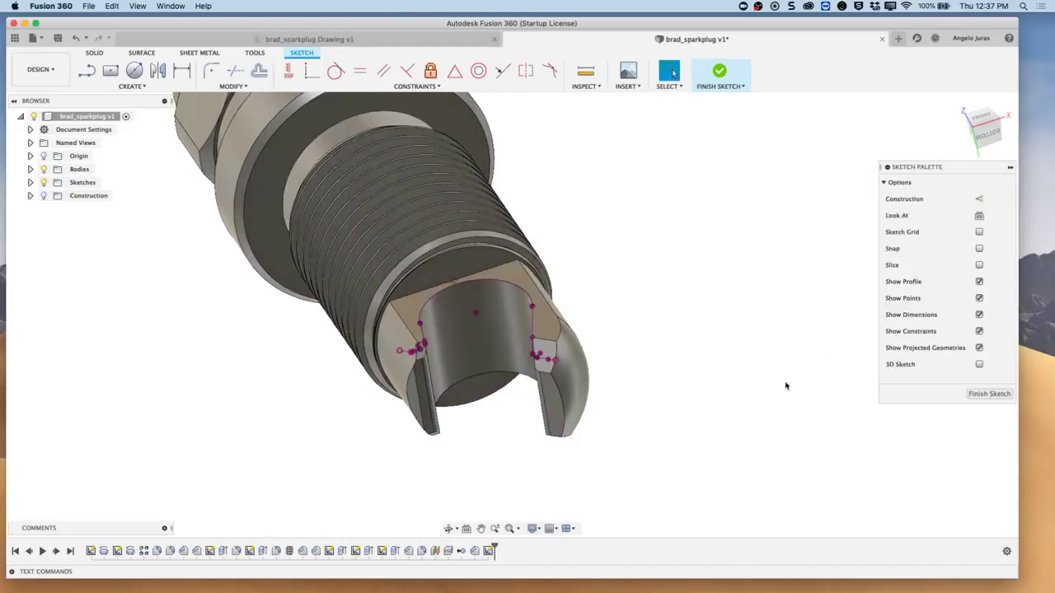
mouse_move(787, 384)
shift+middle_down()
mouse_move(547, 384)
mouse_move(381, 458)
mouse_move(528, 395)
shift+middle_up()
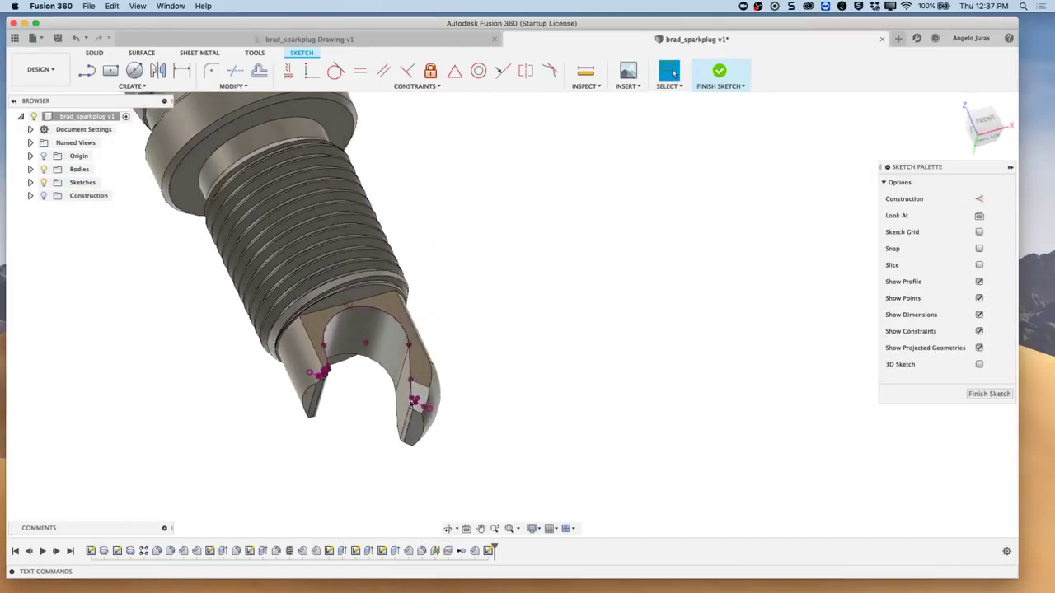
click(993, 395)
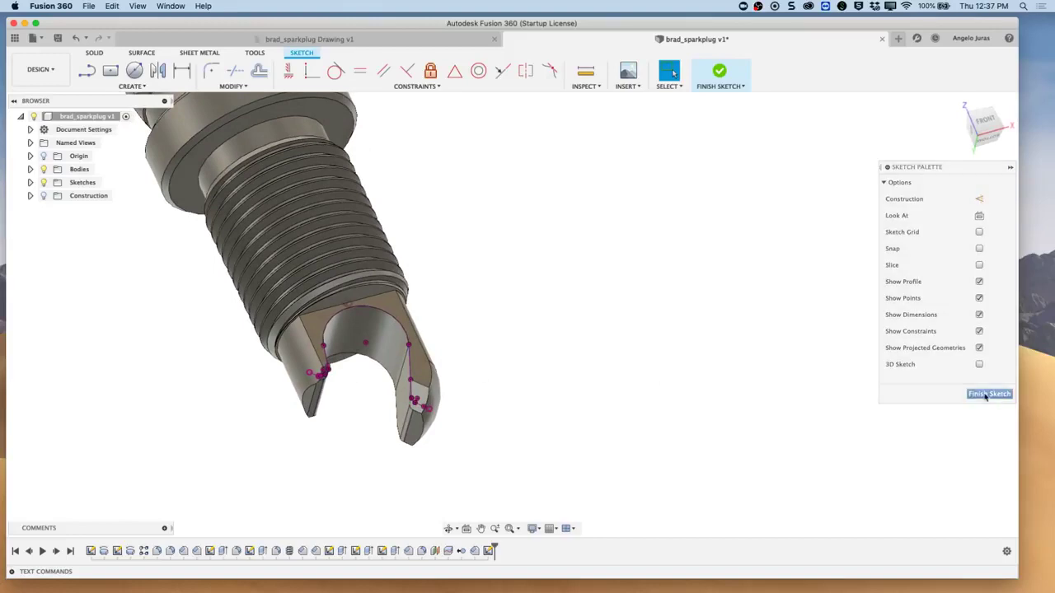
Switch to the Manufacture workspace and start a 2D Contour operation in Setup1.
click(54, 78)
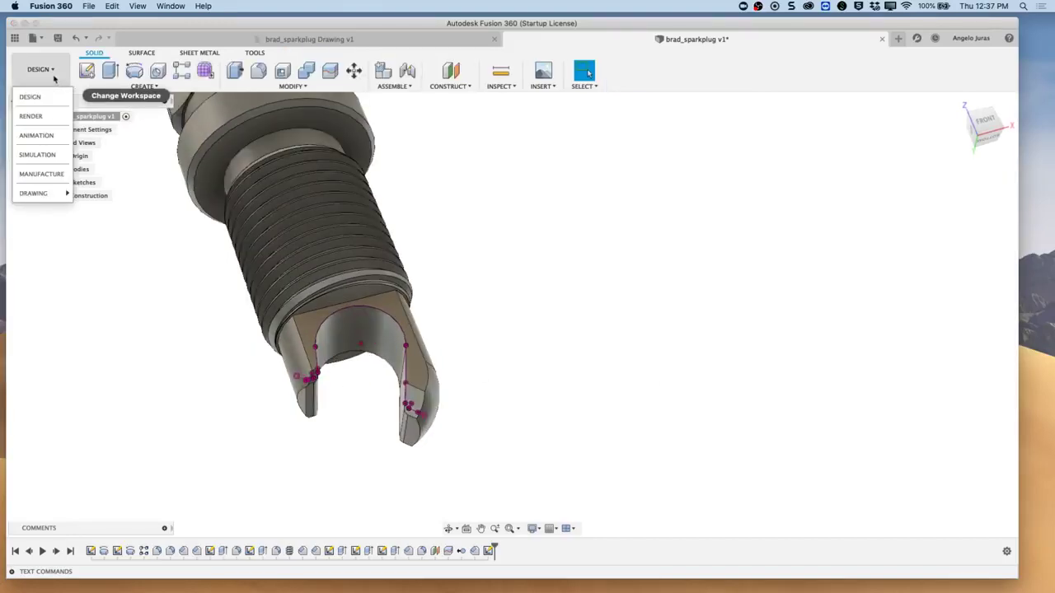
click(41, 176)
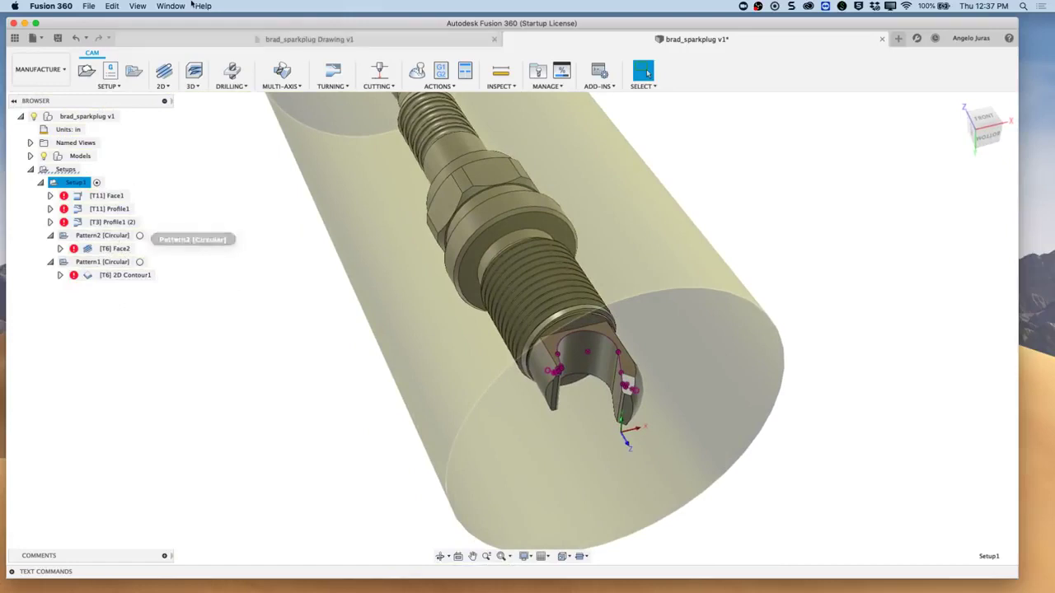
click(164, 86)
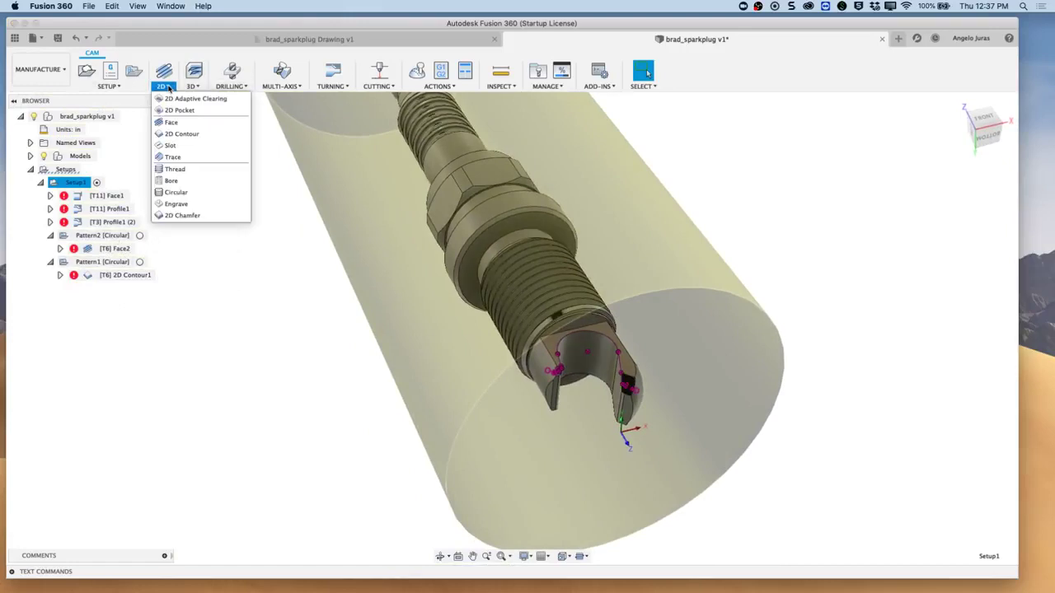
click(179, 134)
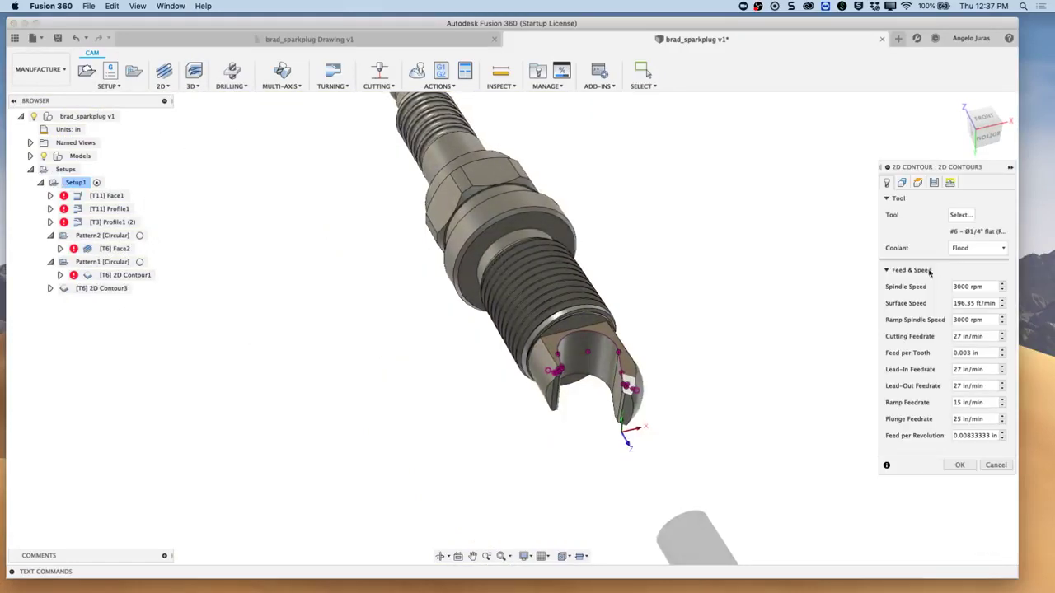
Enable Tool Orientation for the contour and define its Z axis by the flat face at the prong's tip.
click(902, 183)
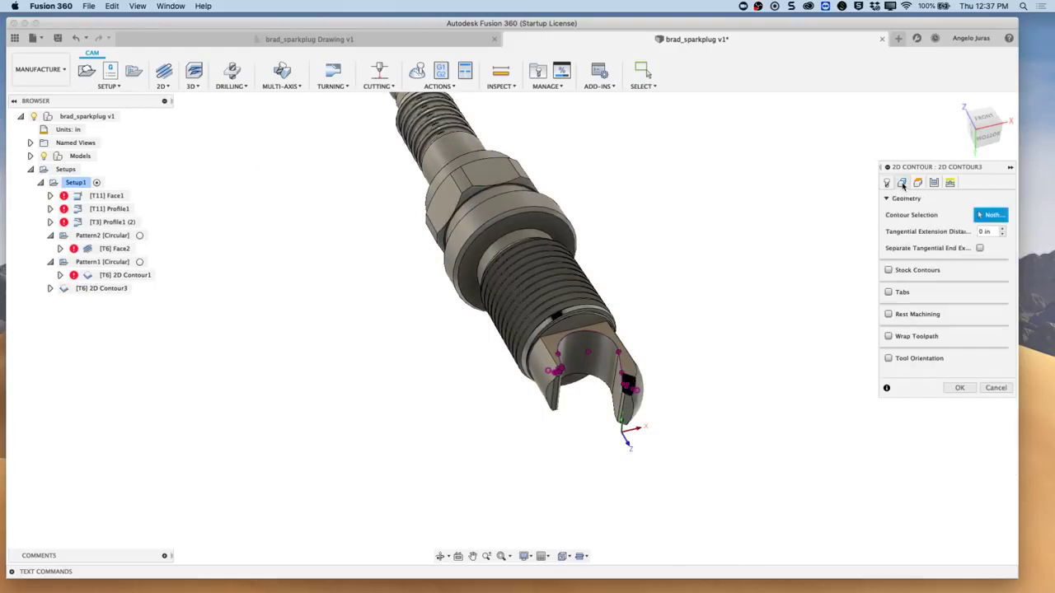
click(889, 359)
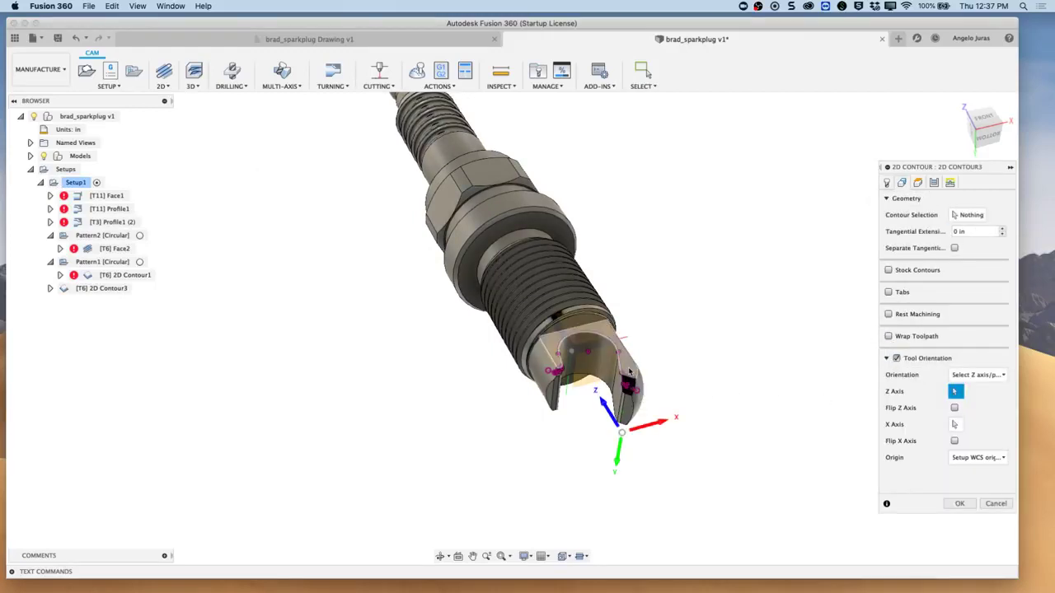
click(633, 387)
shift+middle_drag(633, 387, 641, 445)
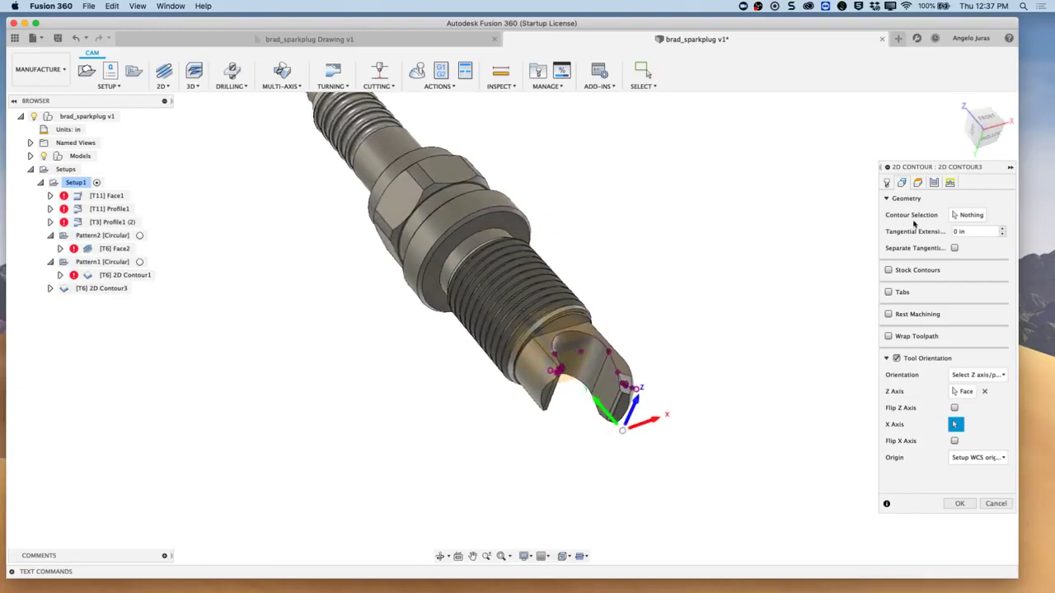
Choose the projected sketch chain around the U-shaped slot as the contour, running between the short extension lines outside both prongs.
click(969, 214)
scroll(767, 430, up, 5)
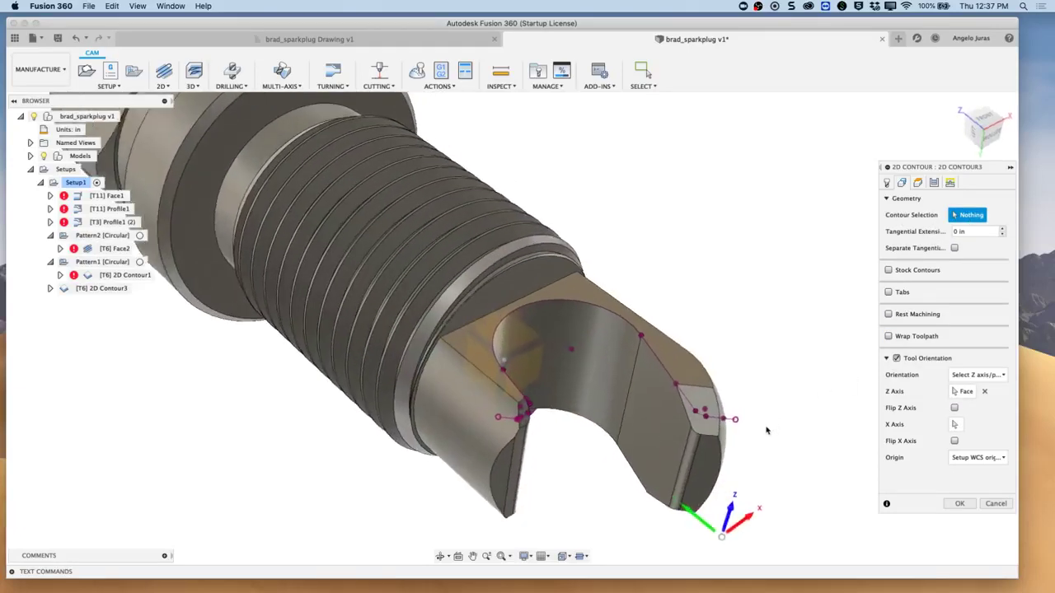
shift+middle_drag(766, 430, 722, 439)
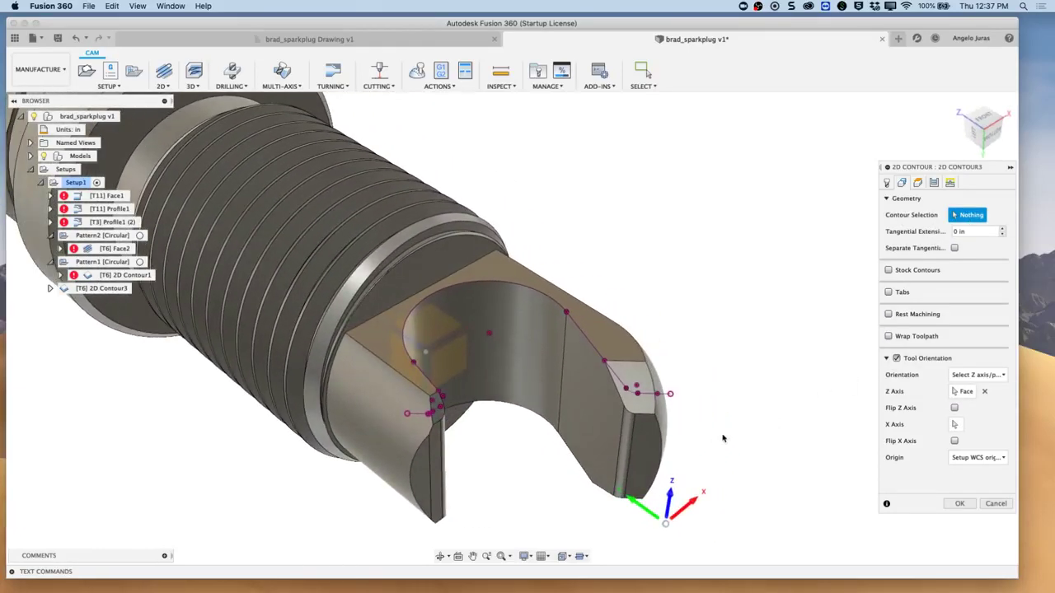
click(667, 396)
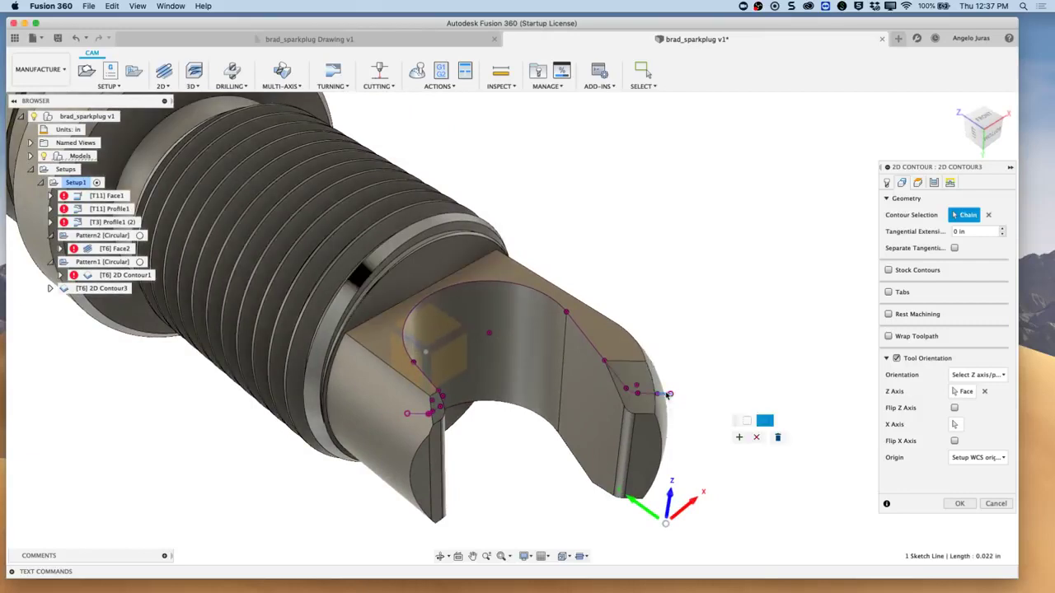
click(418, 417)
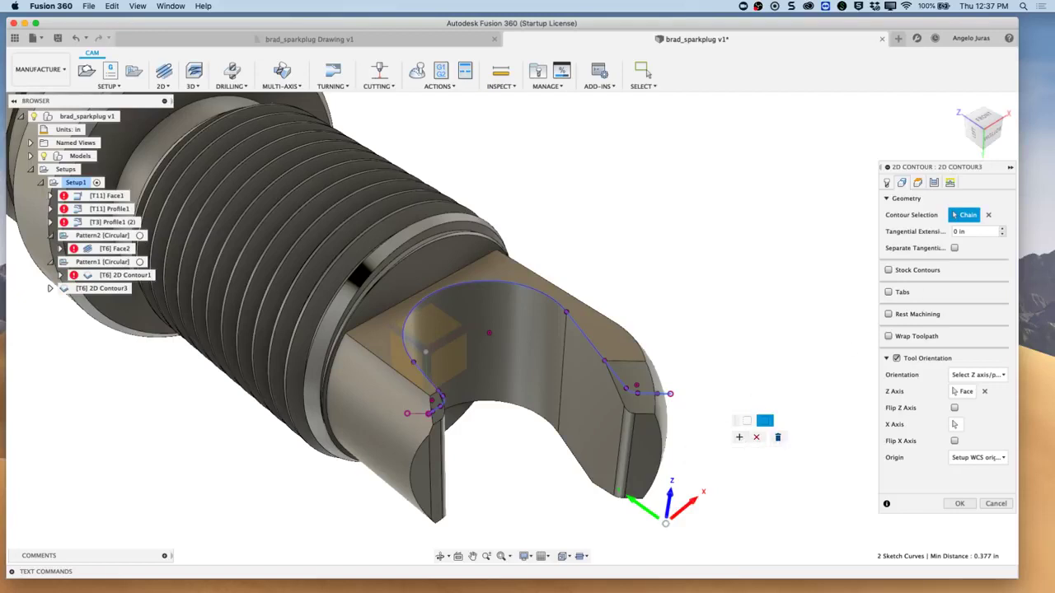
click(739, 438)
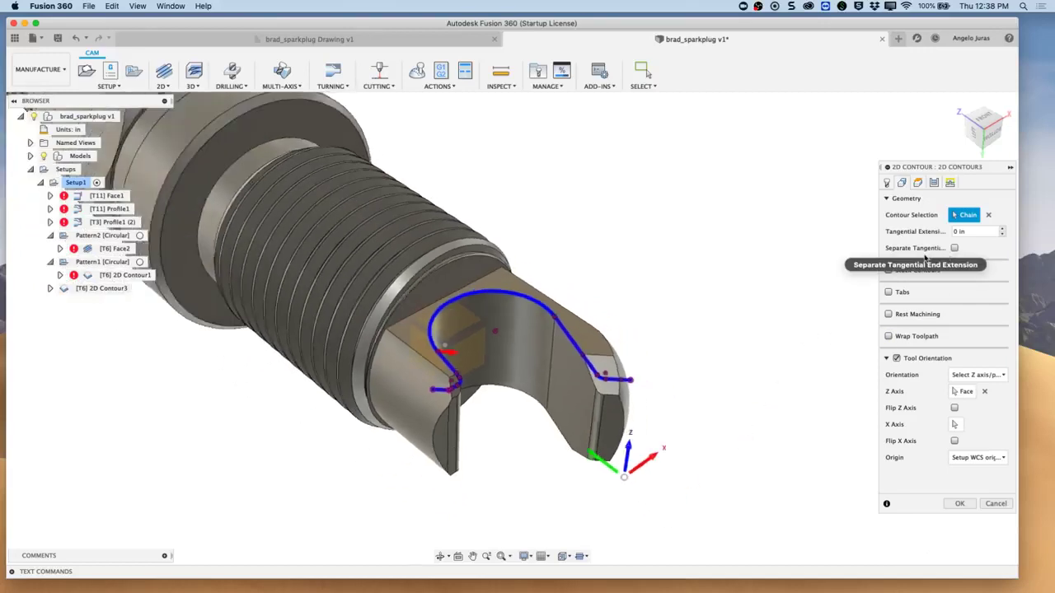
shift+middle_drag(618, 498, 759, 490)
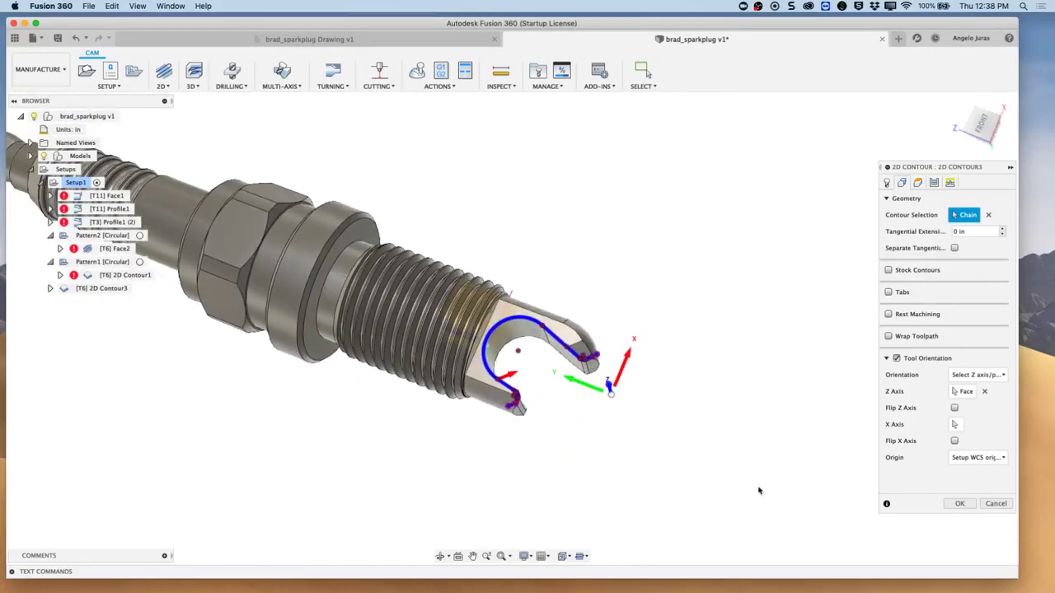
Set the bottom height from a selection, using the flat underside face of the slotted end with an offset of -.03.
click(917, 182)
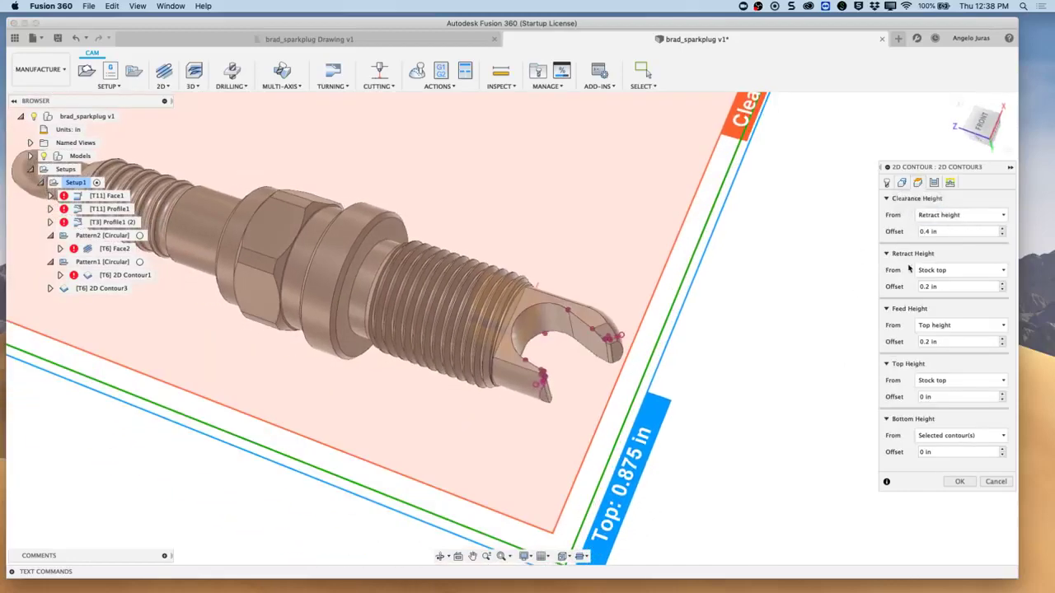
click(957, 435)
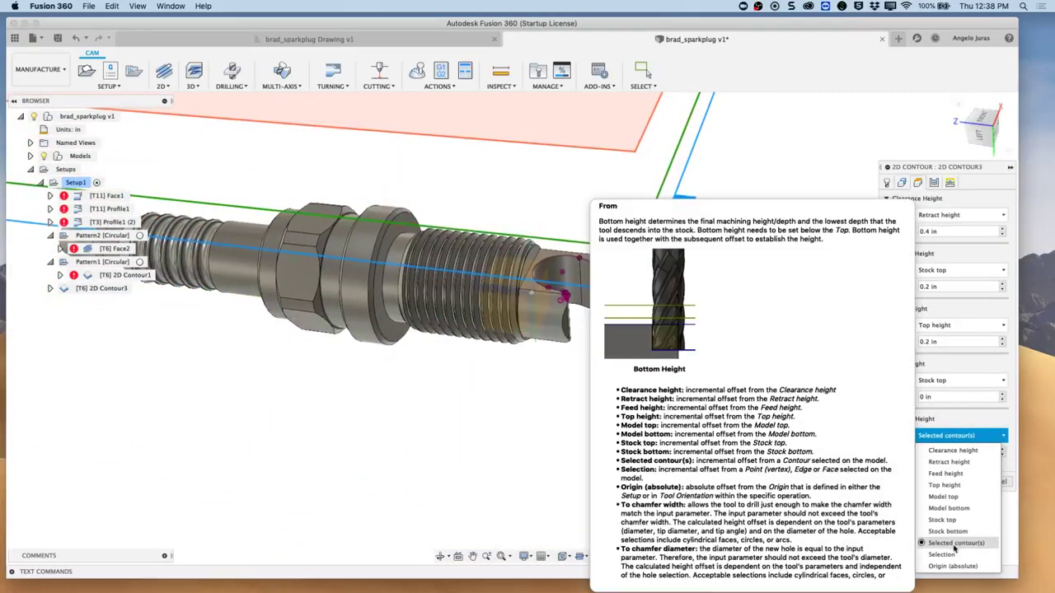
click(949, 555)
shift+middle_drag(950, 557, 608, 287)
click(607, 271)
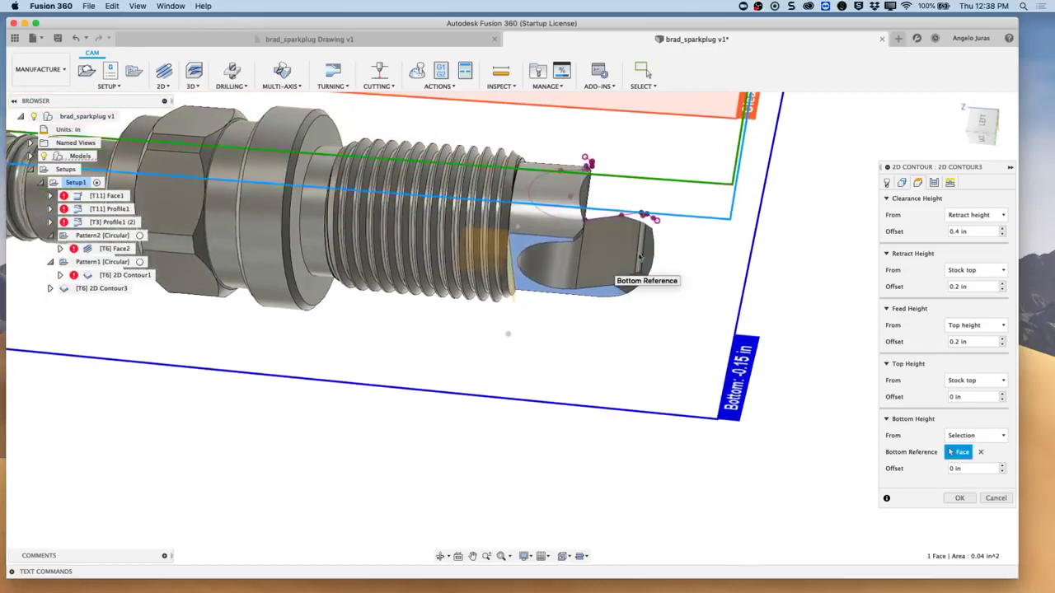
click(983, 122)
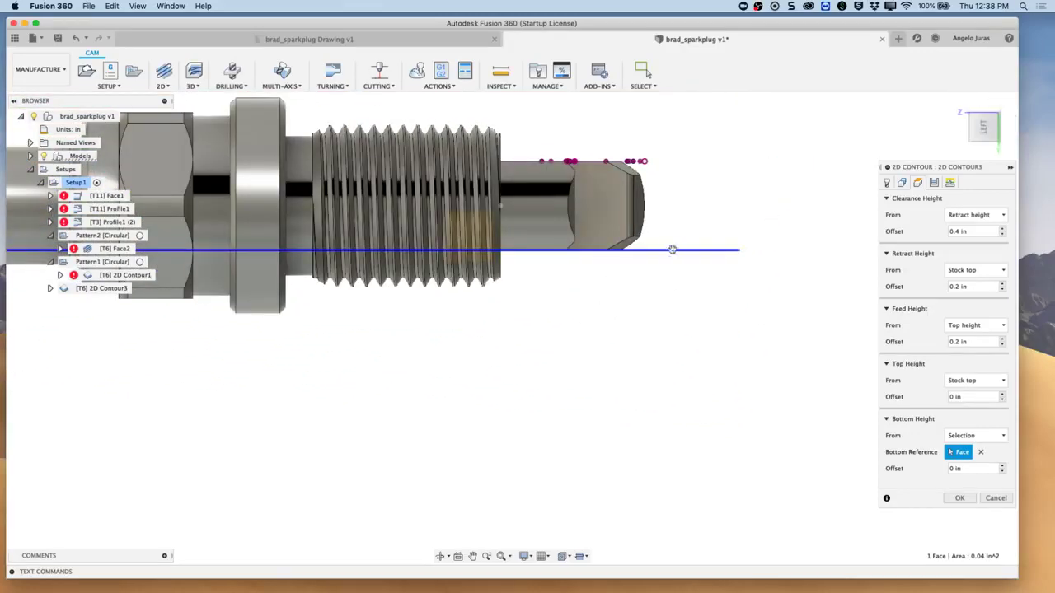
click(918, 472)
text(-.03)
key(Return)
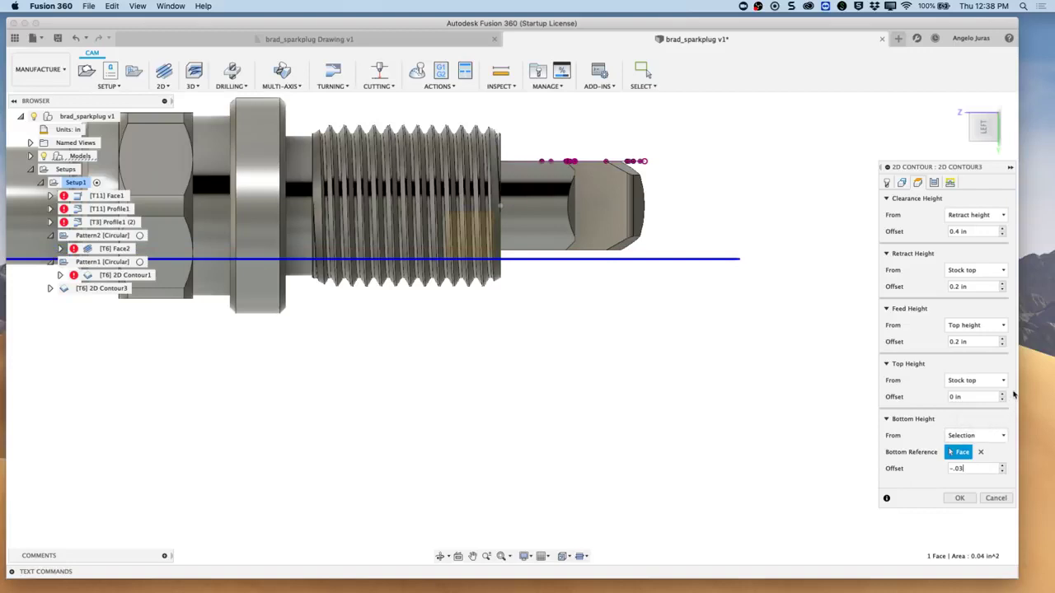
Set the top height from a selection and pick the thread's crest edge as its reference.
mouse_move(1006, 379)
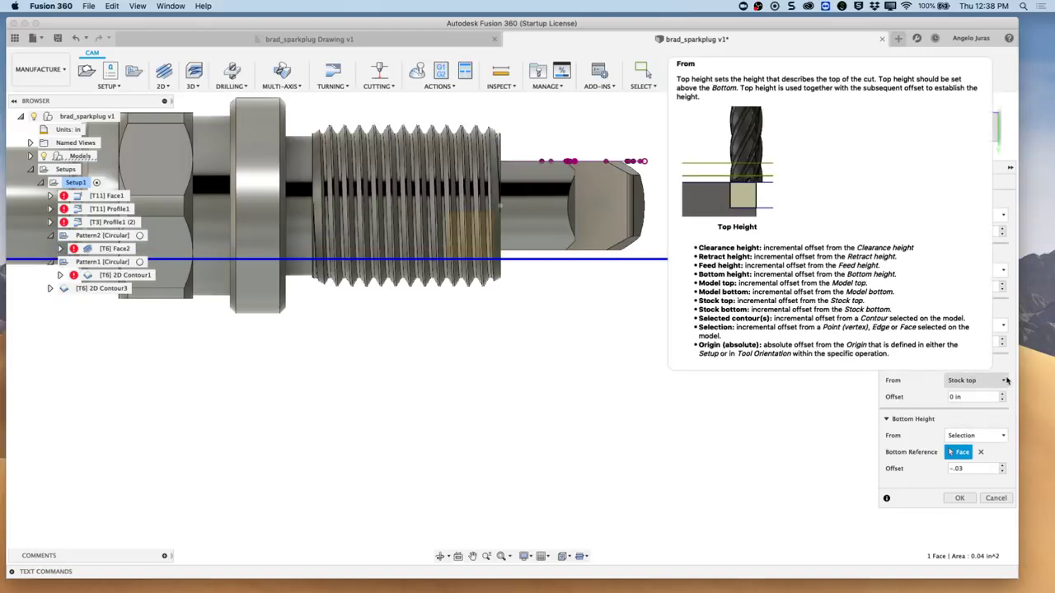
click(999, 381)
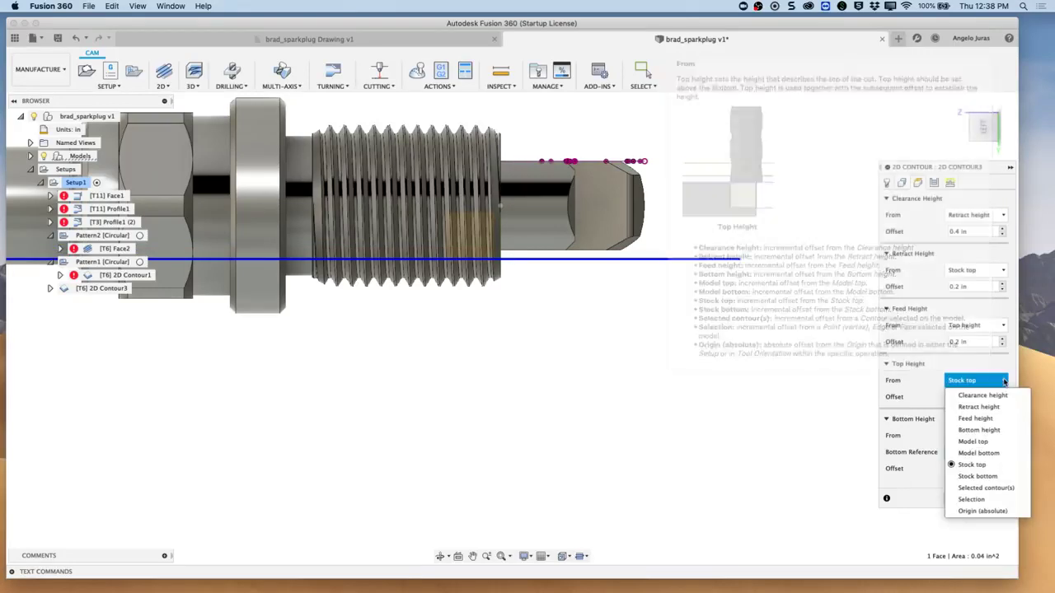
click(984, 500)
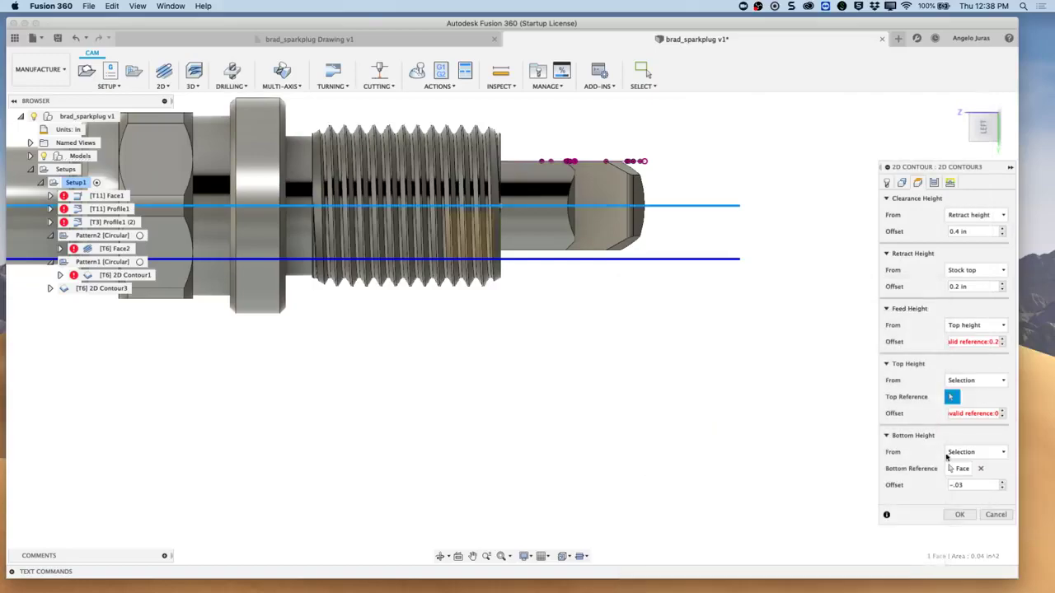
mouse_move(464, 128)
shift+middle_down()
mouse_move(478, 175)
mouse_move(466, 139)
shift+middle_up()
scroll(467, 140, up, 3)
scroll(436, 190, up, 5)
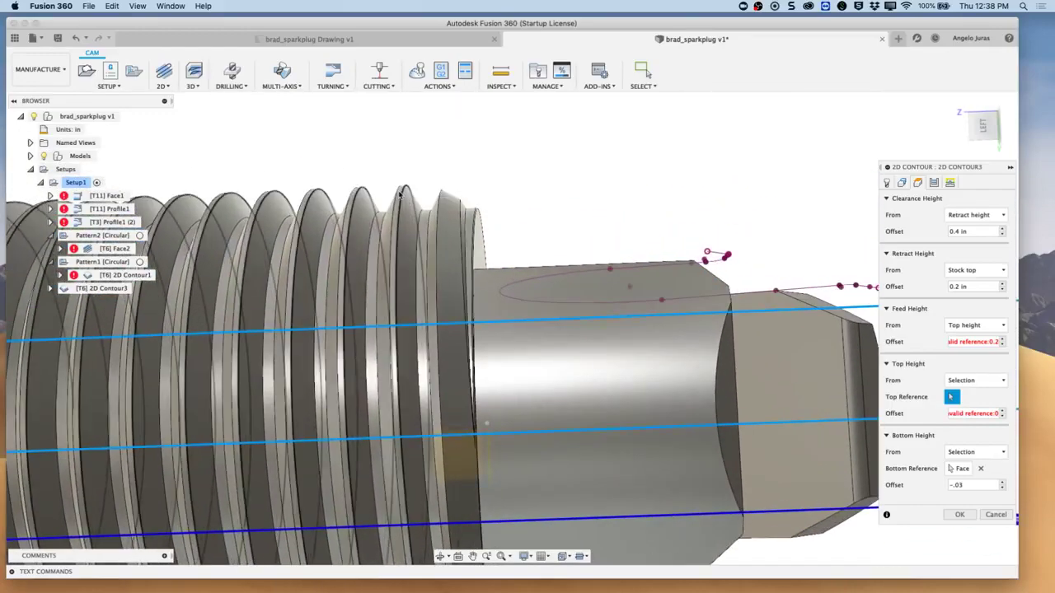
click(401, 192)
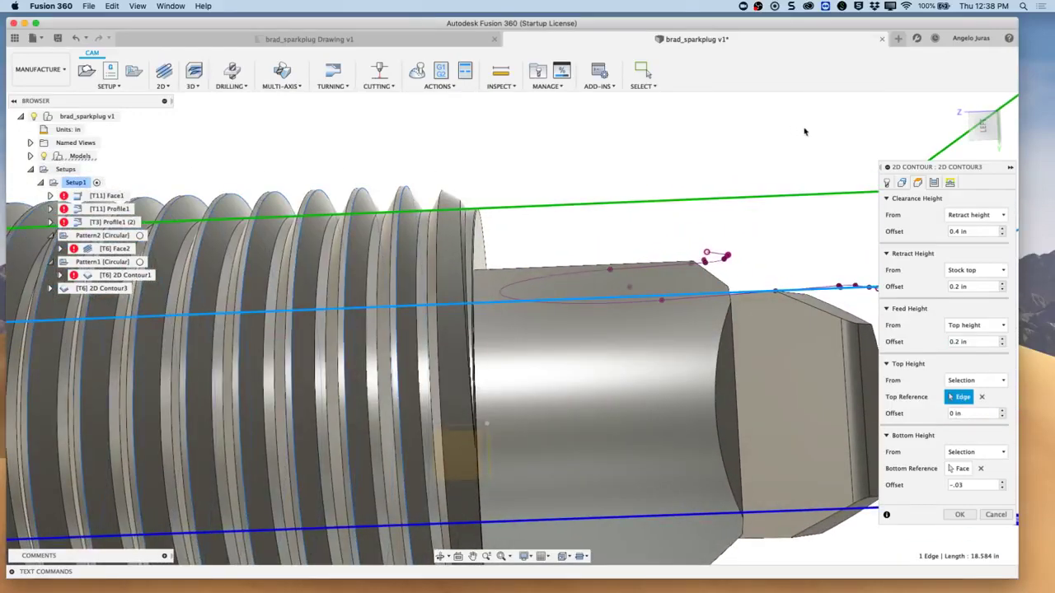
click(985, 130)
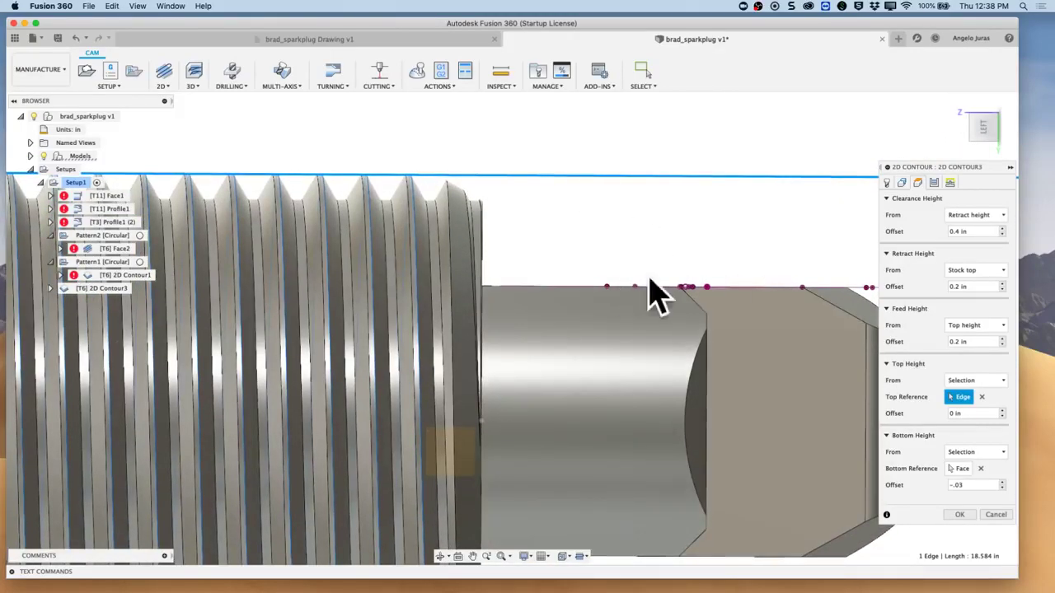
scroll(685, 203, down, 5)
shift+middle_drag(685, 203, 435, 309)
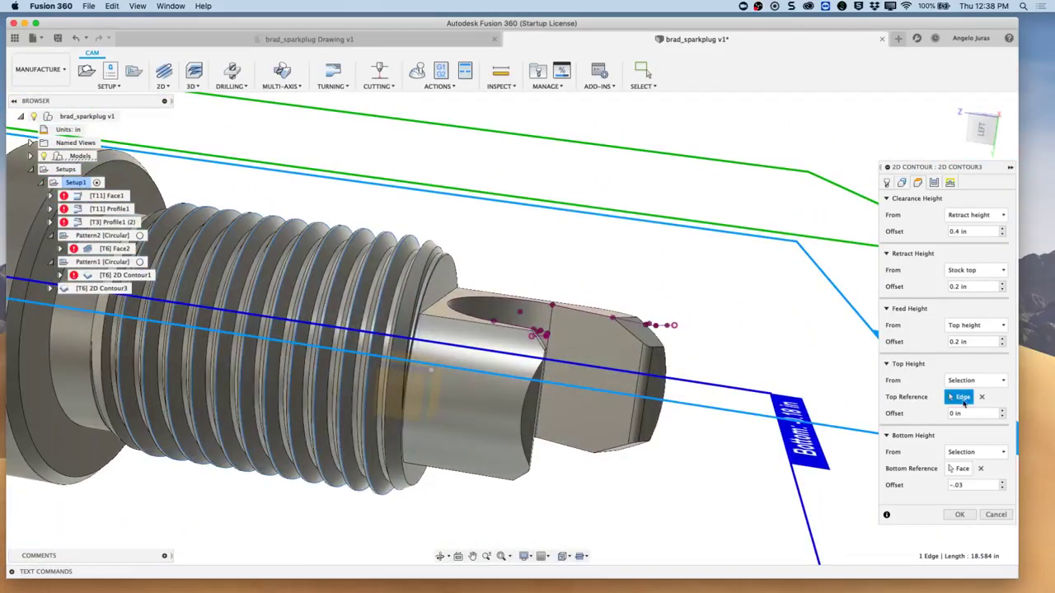
Replace the top height reference with the sketch point where the slotted end's upper flat meets the threaded section.
click(981, 397)
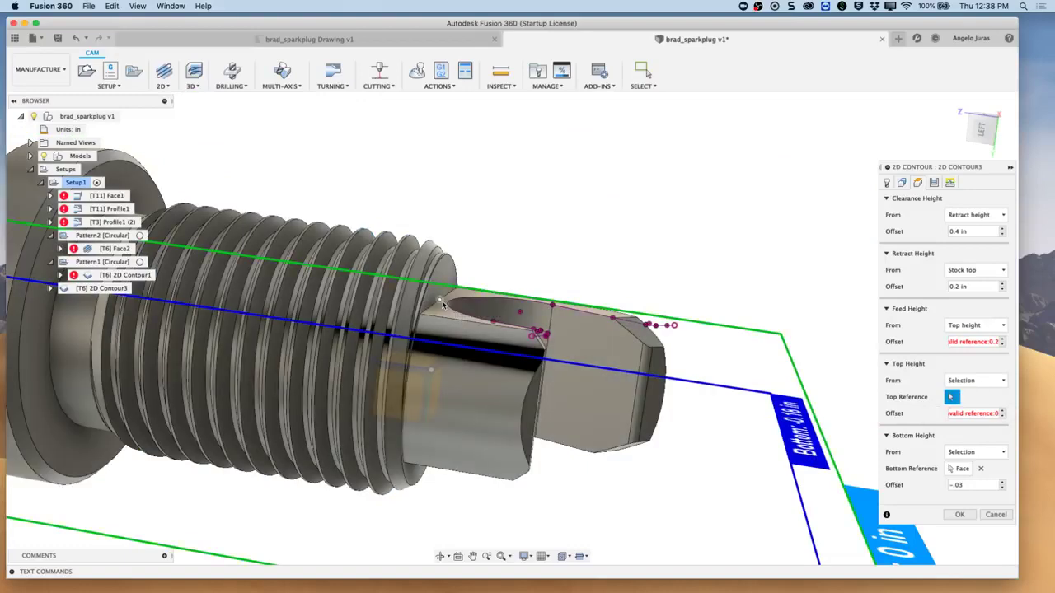
click(443, 305)
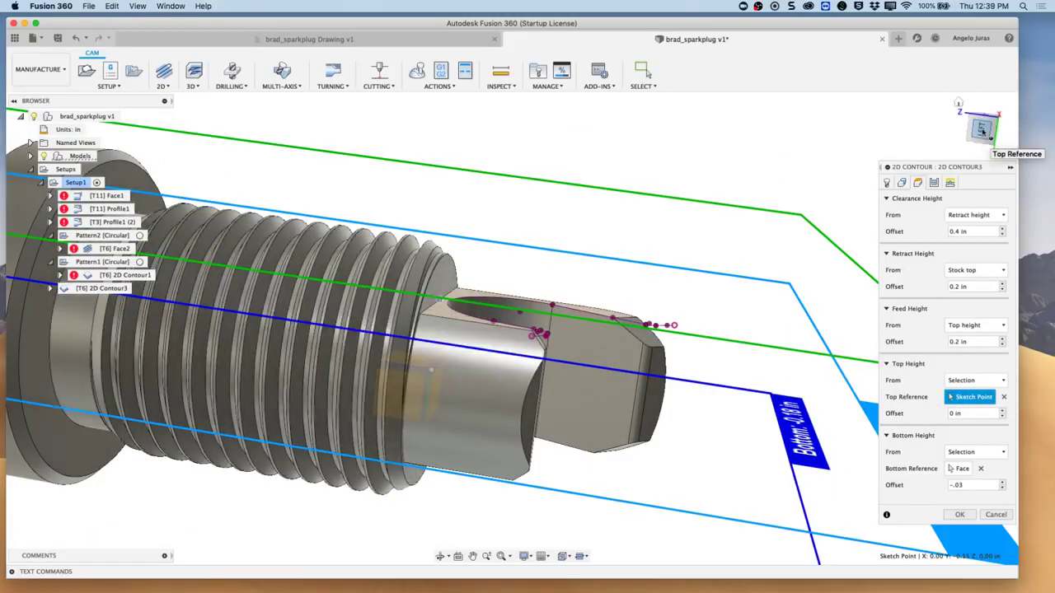
click(981, 129)
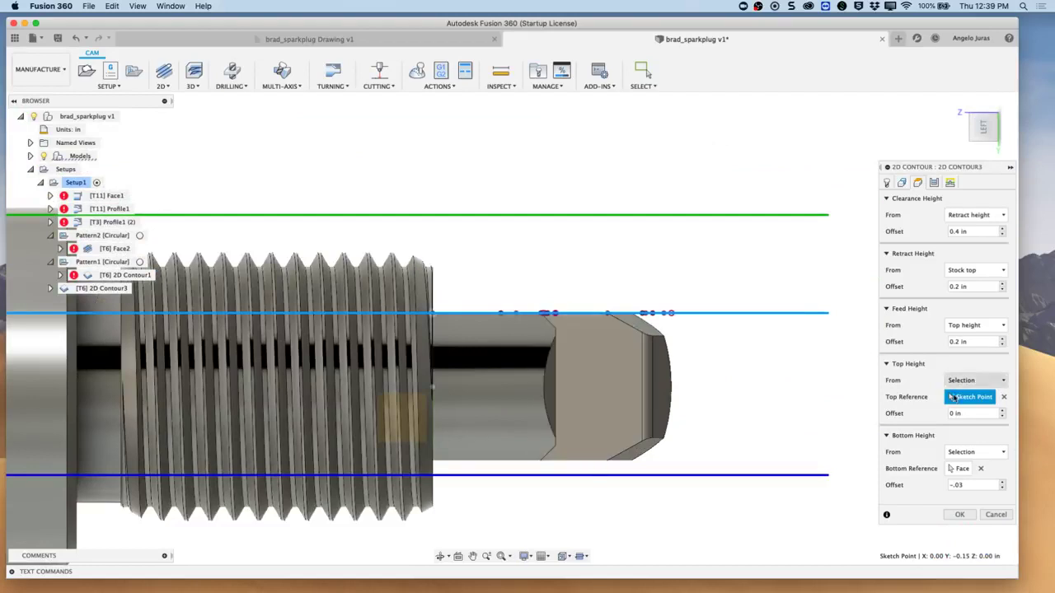
Enable multiple finishing passes for the slot contour, with two passes and a stepover of .005 in.
click(933, 183)
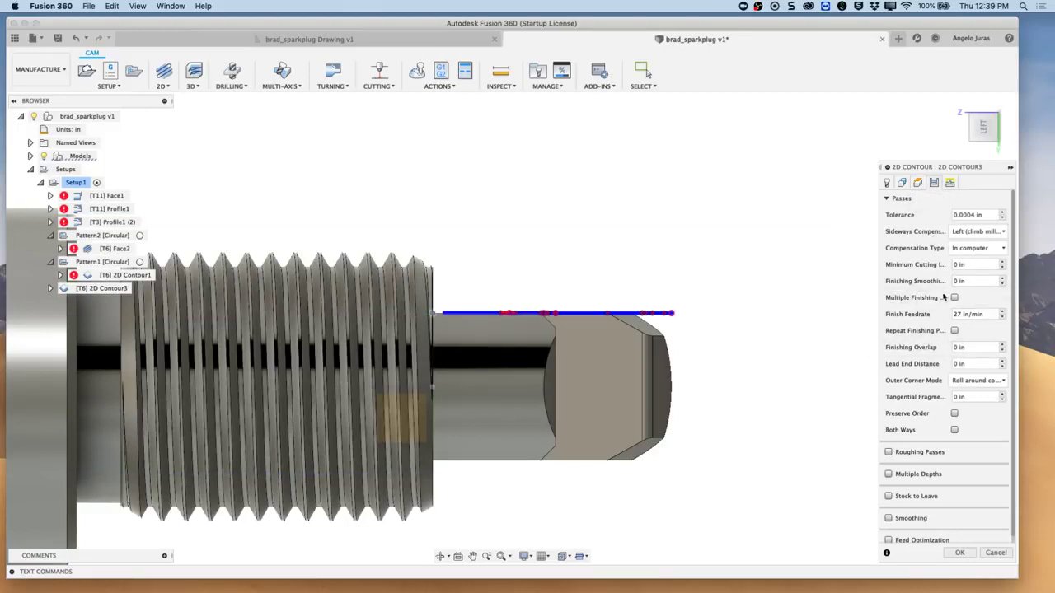
click(955, 298)
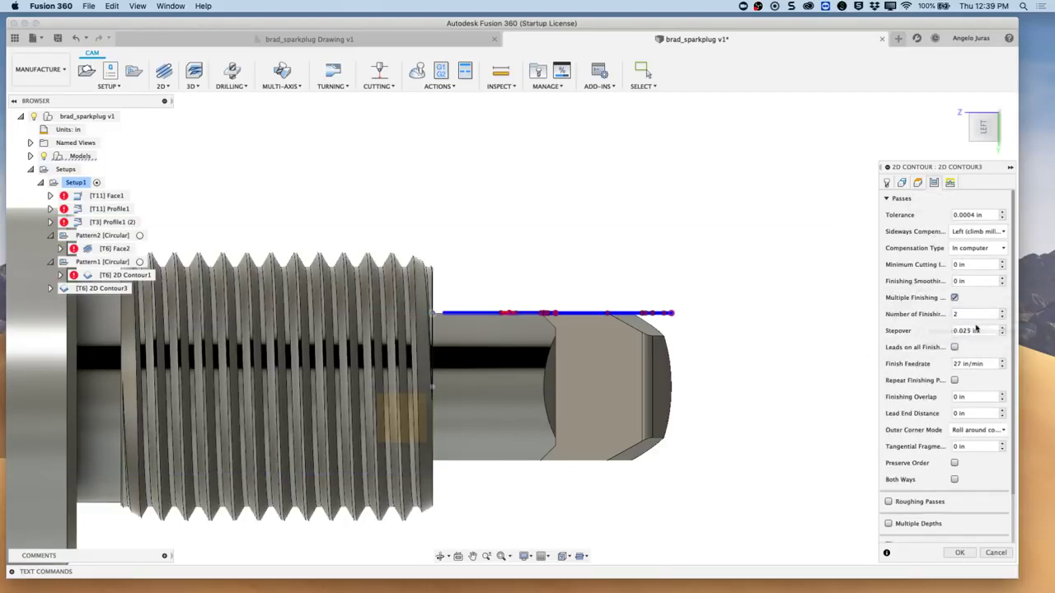
click(976, 330)
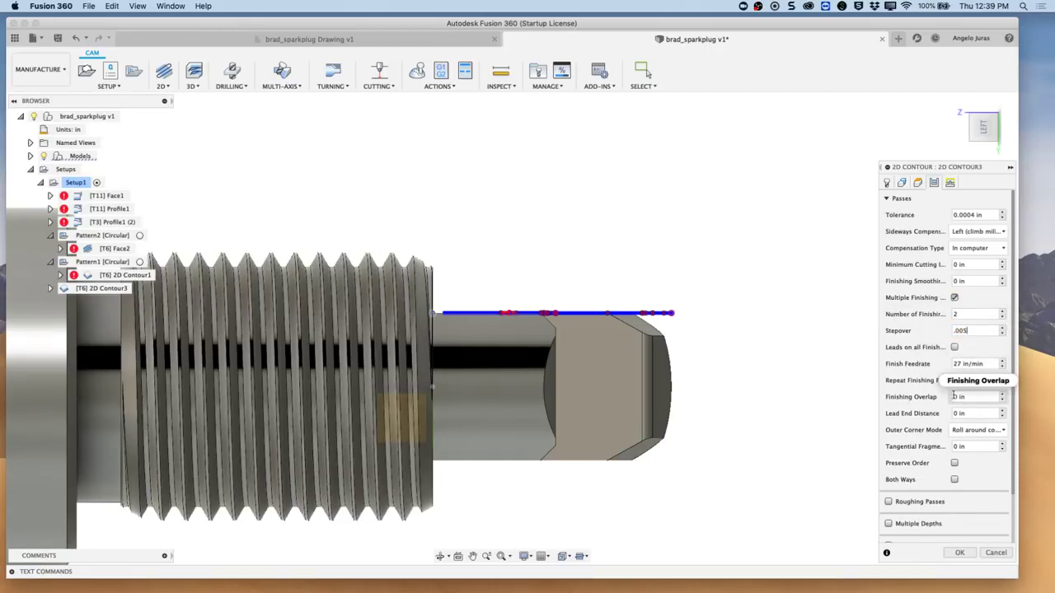
Enable multiple depths and set the maximum roughing stepdown to the expression tool_diameter*.5.
scroll(915, 536, down, 2)
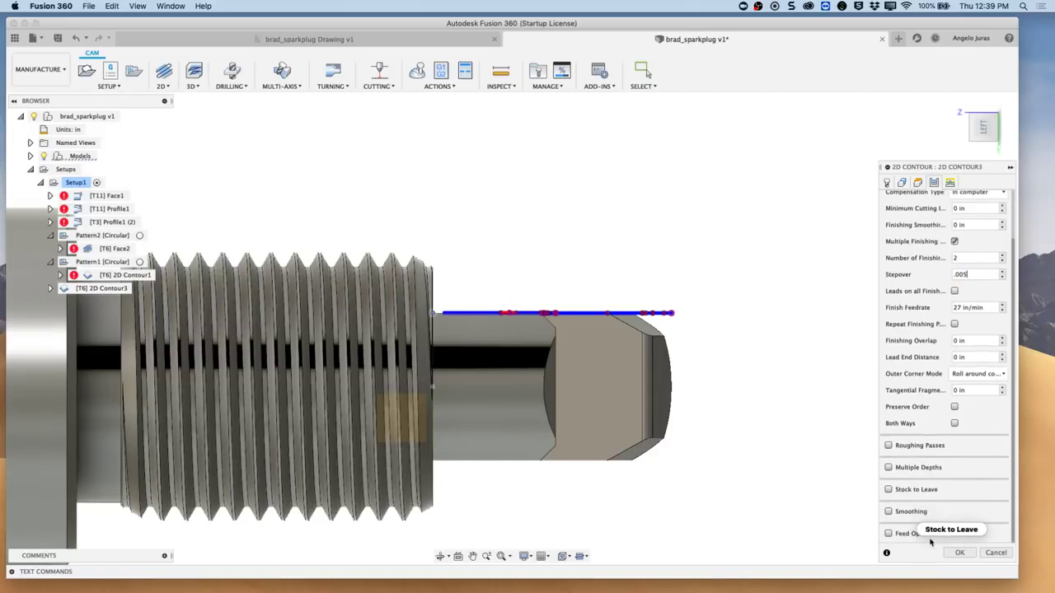
click(889, 467)
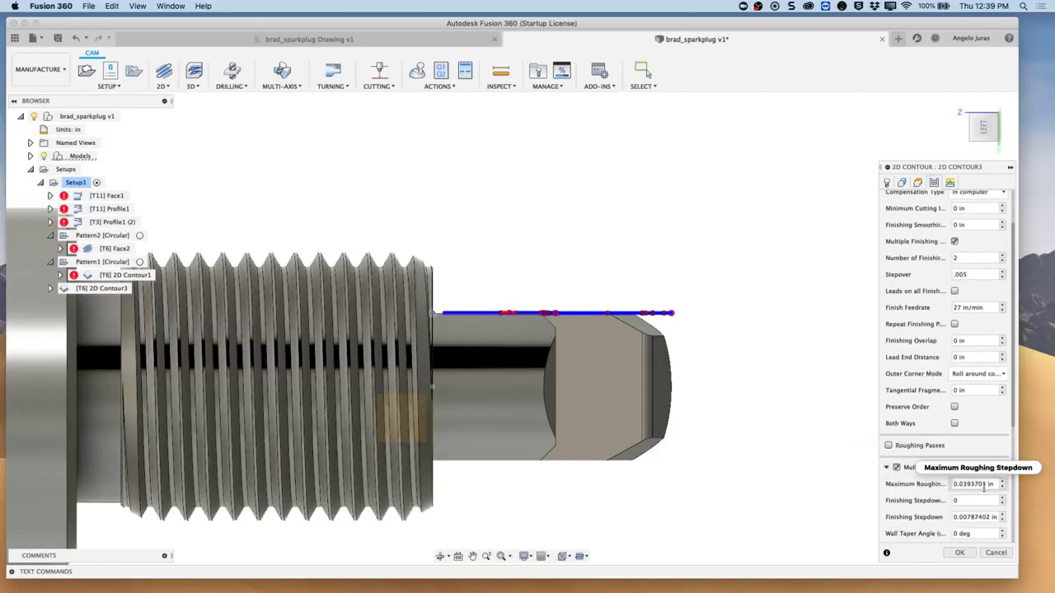
click(962, 485)
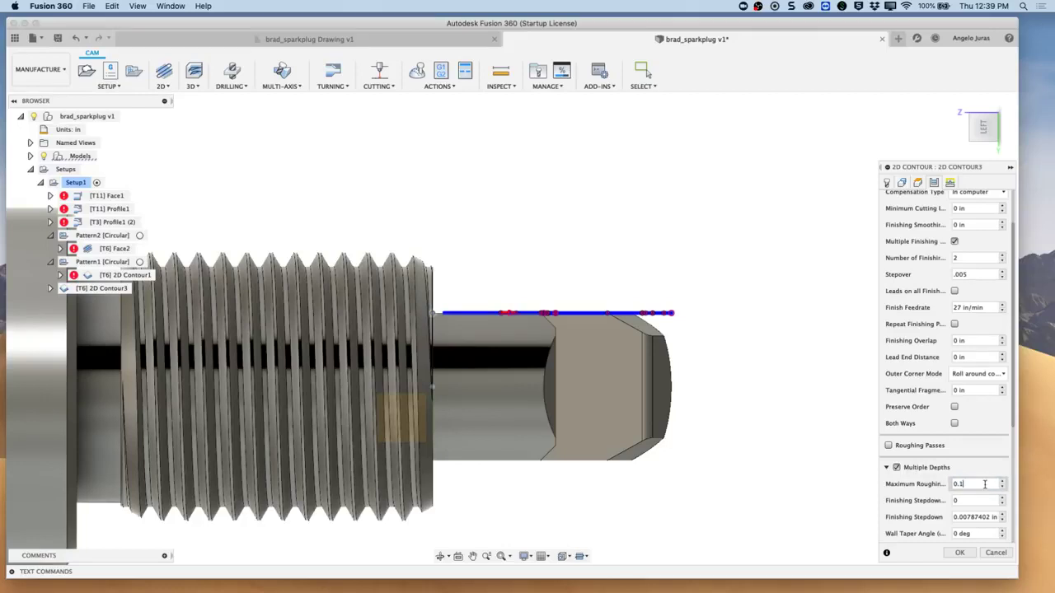
right_click(955, 484)
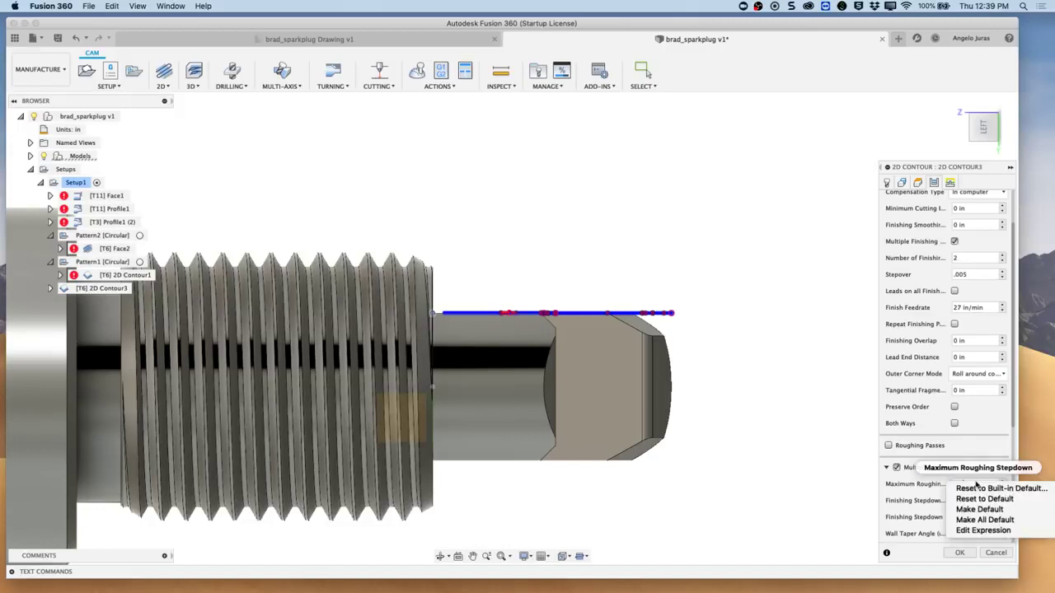
click(981, 531)
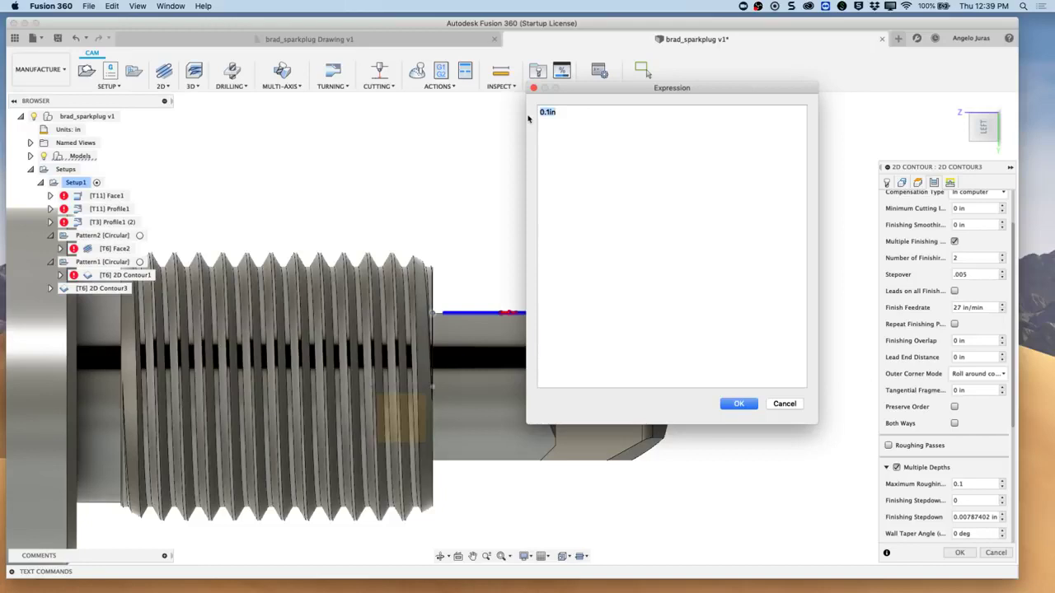
text(tool_dia)
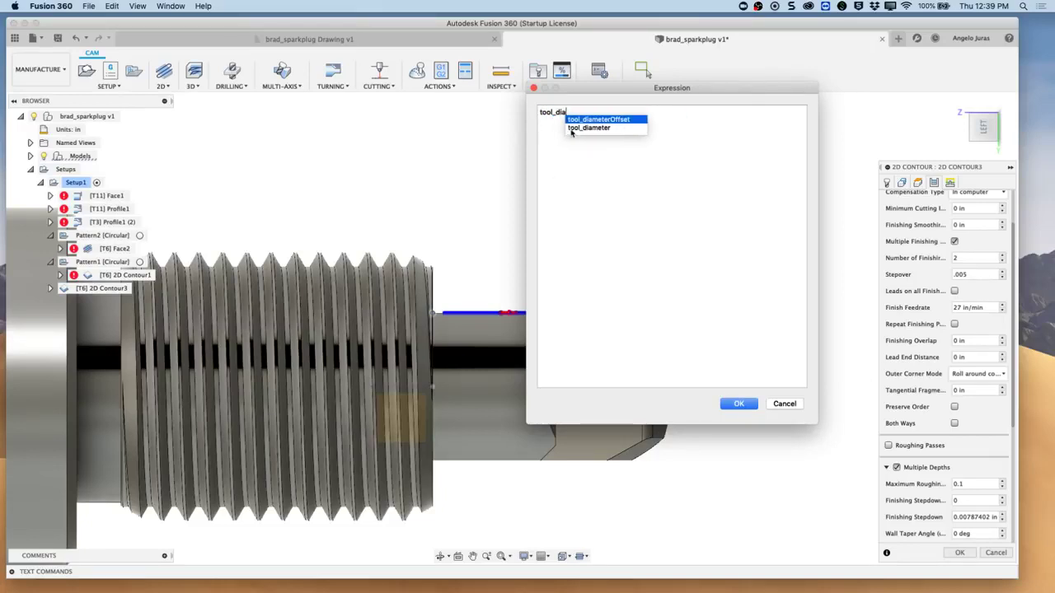
click(577, 129)
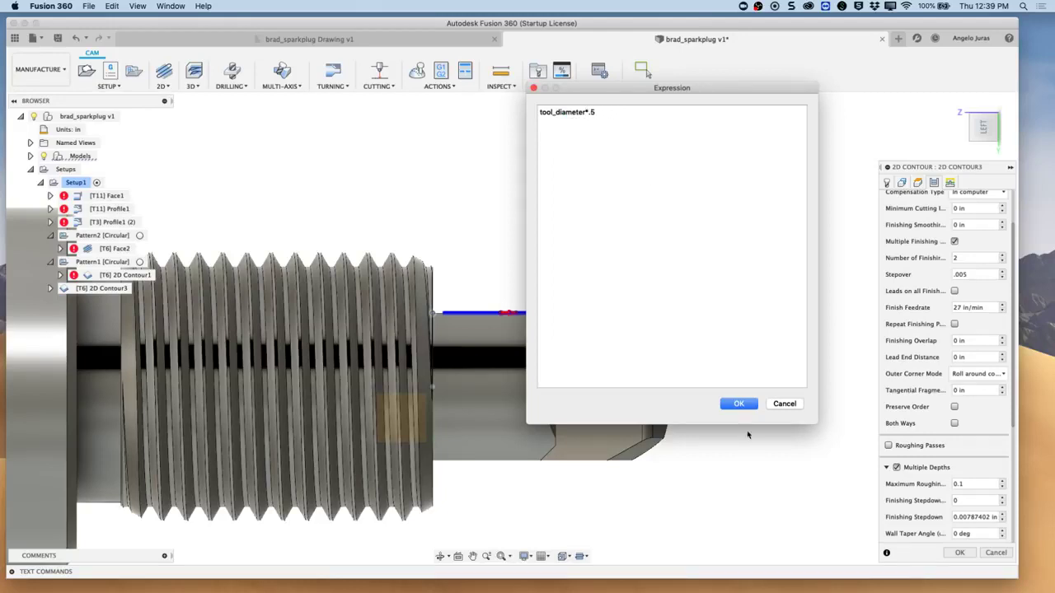
click(738, 404)
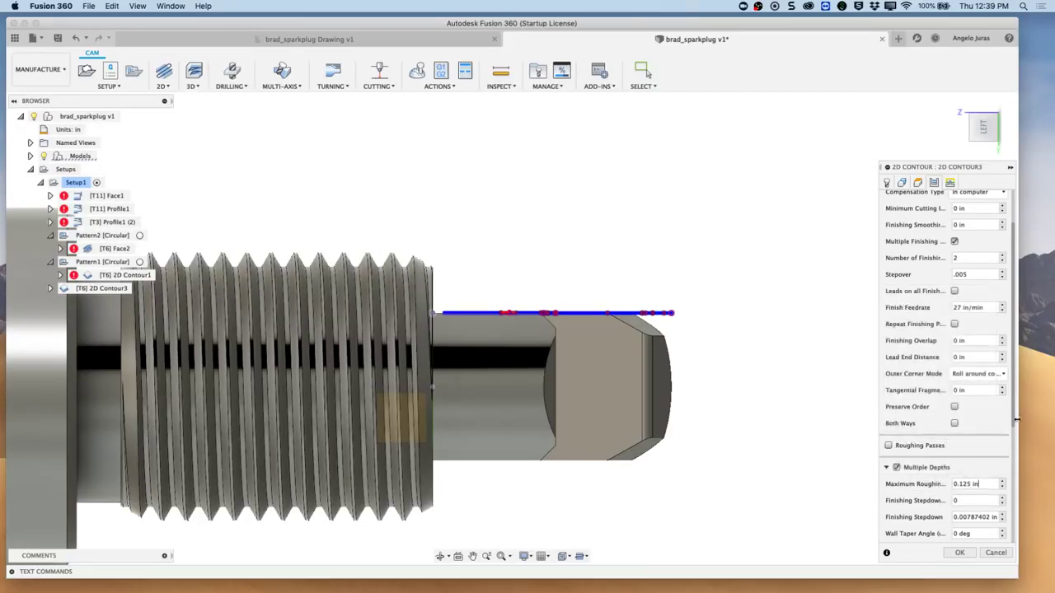
For the multiple depths, turn on finishing only at final depth and even stepdowns.
drag(1016, 439, 1020, 522)
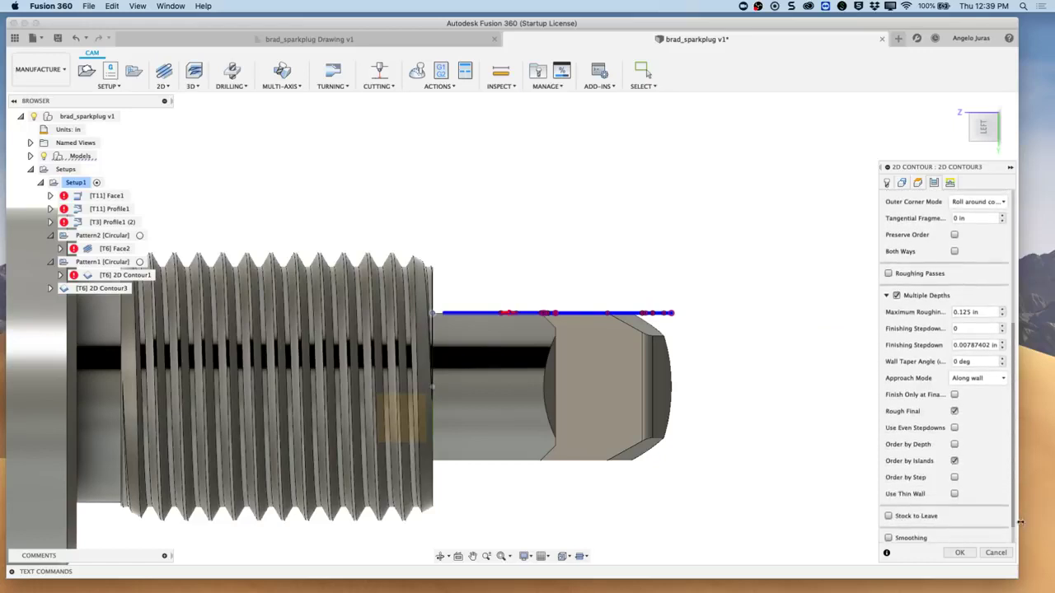
click(954, 395)
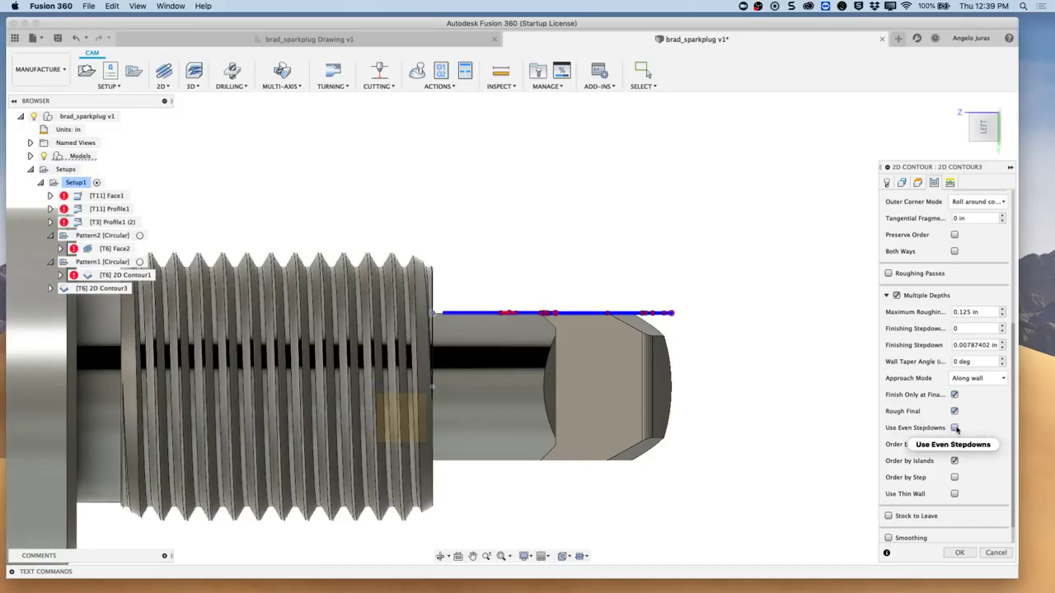
click(954, 427)
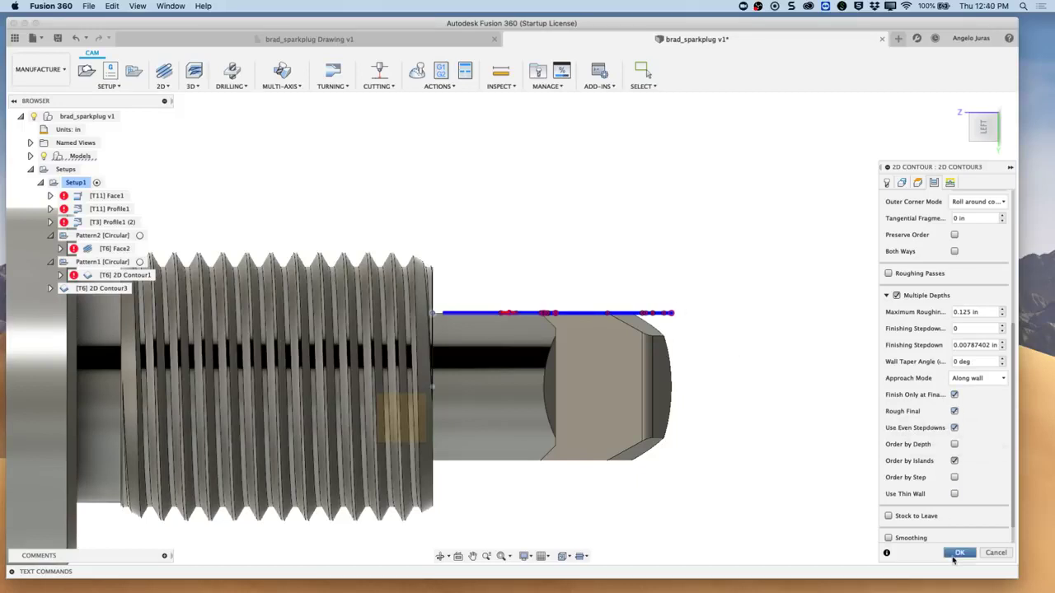
Set the lead-in sweep angle to 0 degrees, keeping the horizontal lead-in radius as it is.
click(950, 182)
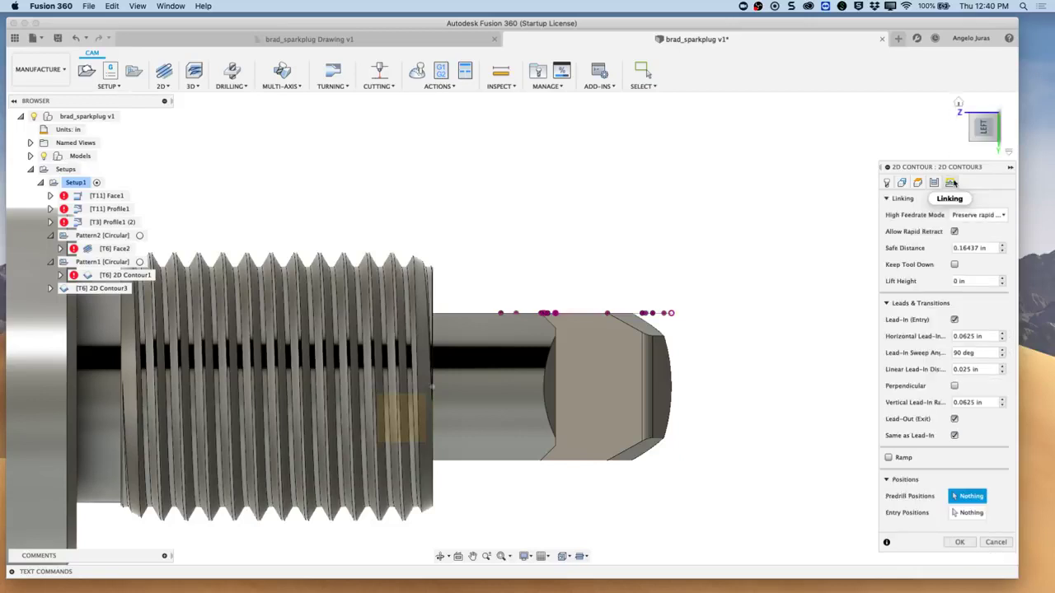
click(965, 336)
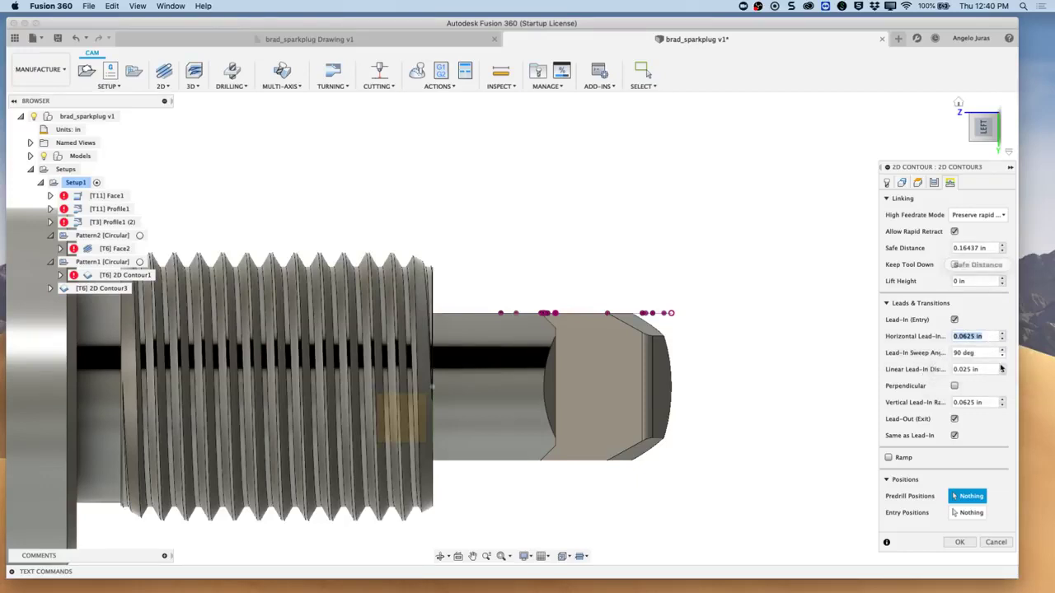
key(Tab)
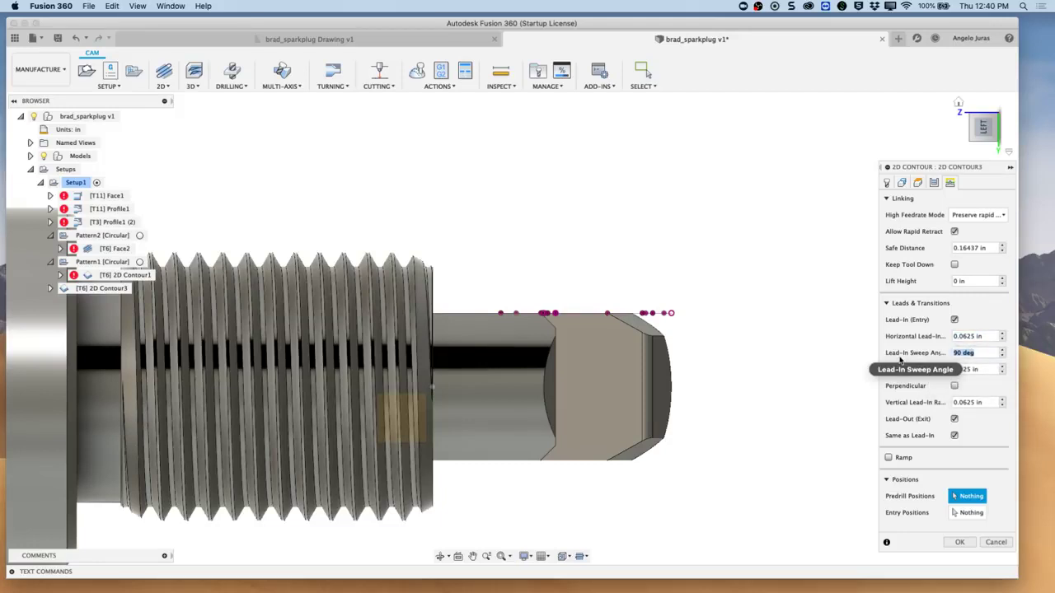
text(0)
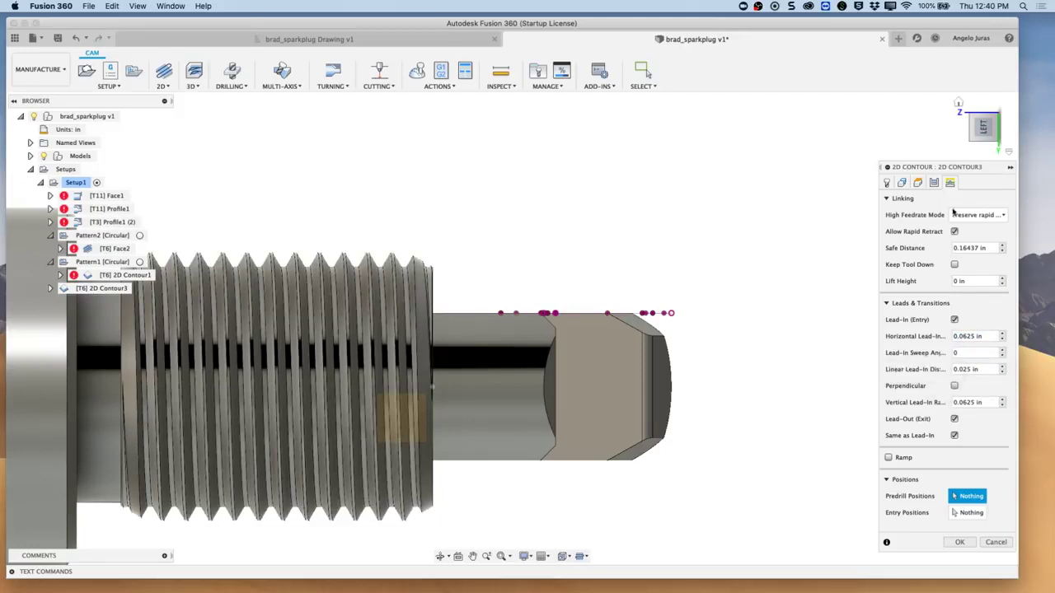
Give the contour chain a tangential extension distance of .15 in and generate the toolpath.
click(902, 184)
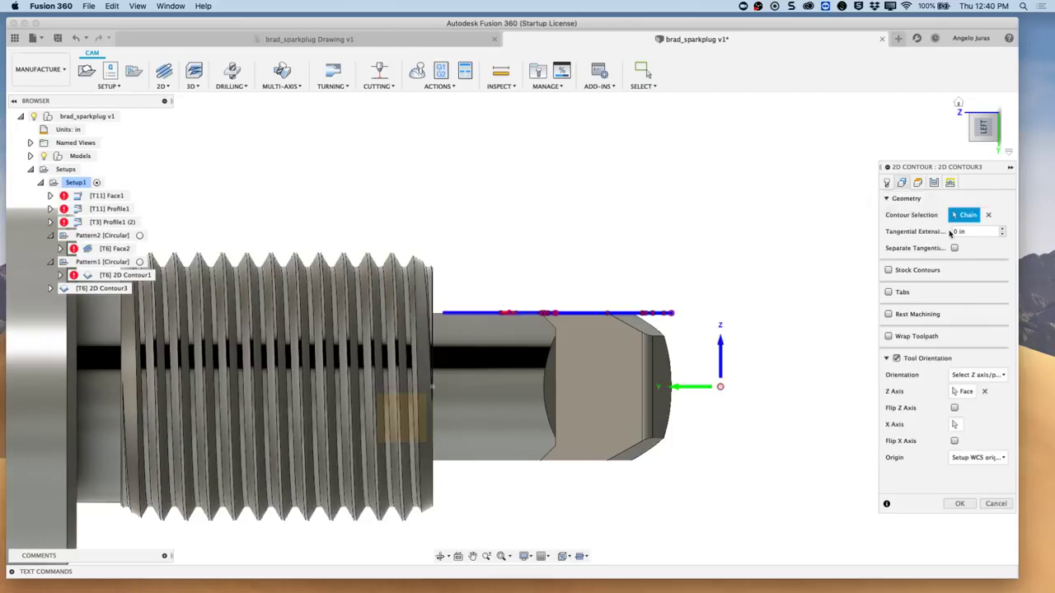
click(956, 233)
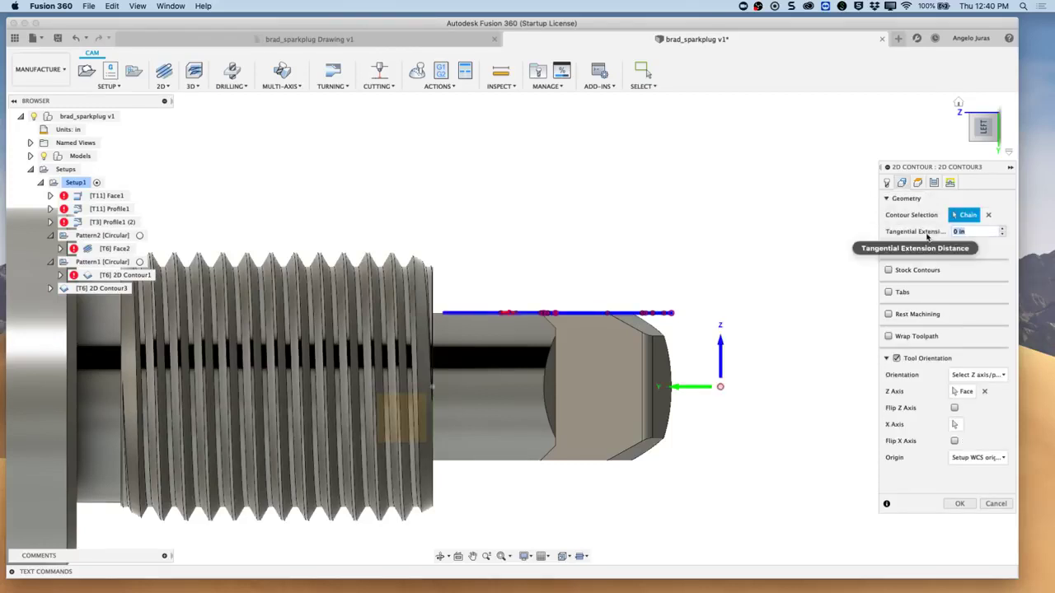
key(BackSpace)
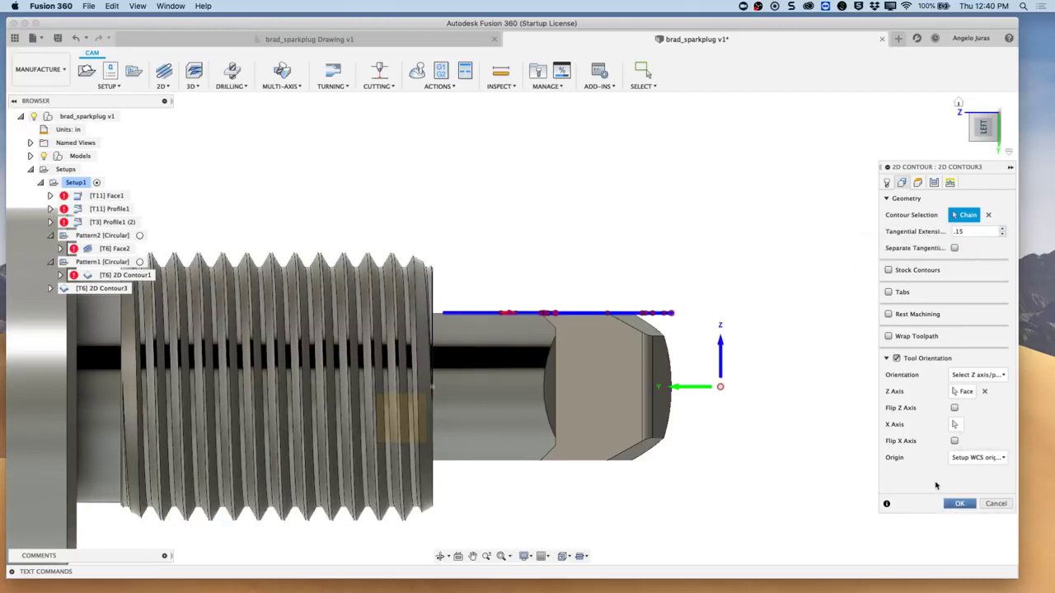
key(Return)
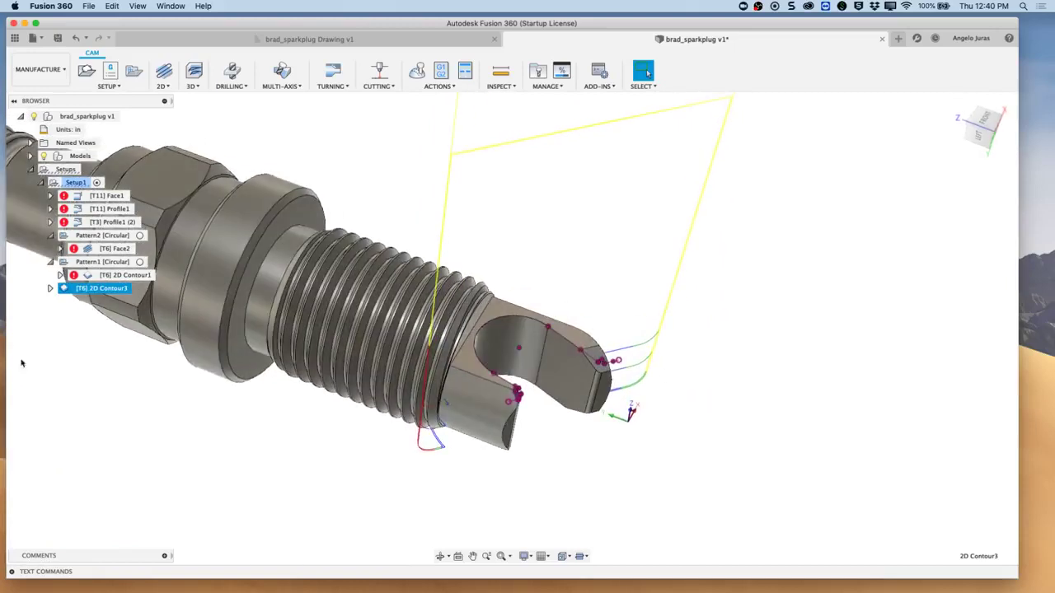
Edit the 2D Contour3 operation, flip the contour chain's side so the tool runs inside the slot, and regenerate the toolpath.
click(96, 289)
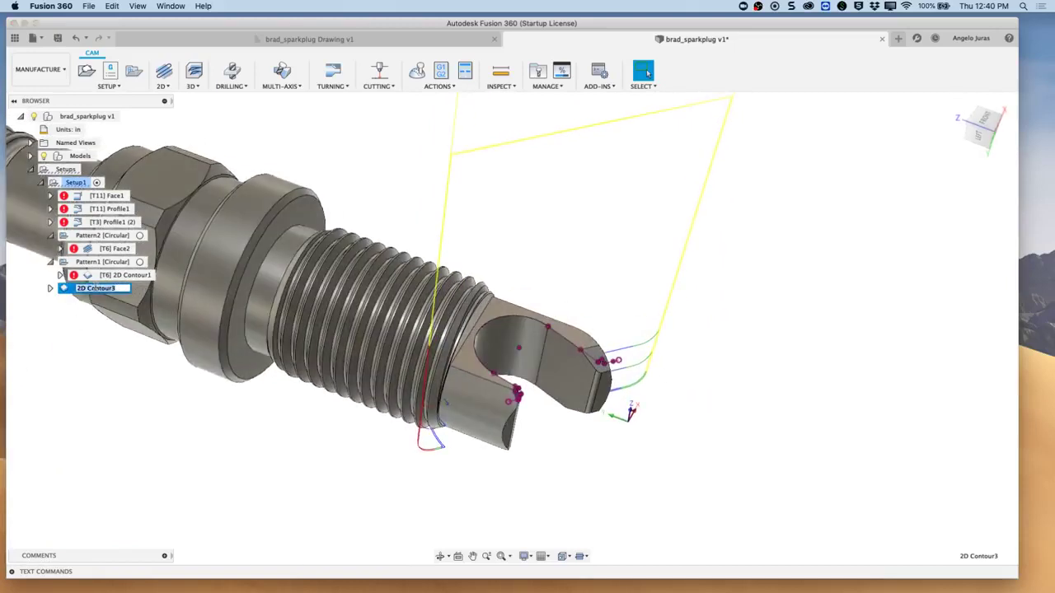
click(86, 380)
click(85, 290)
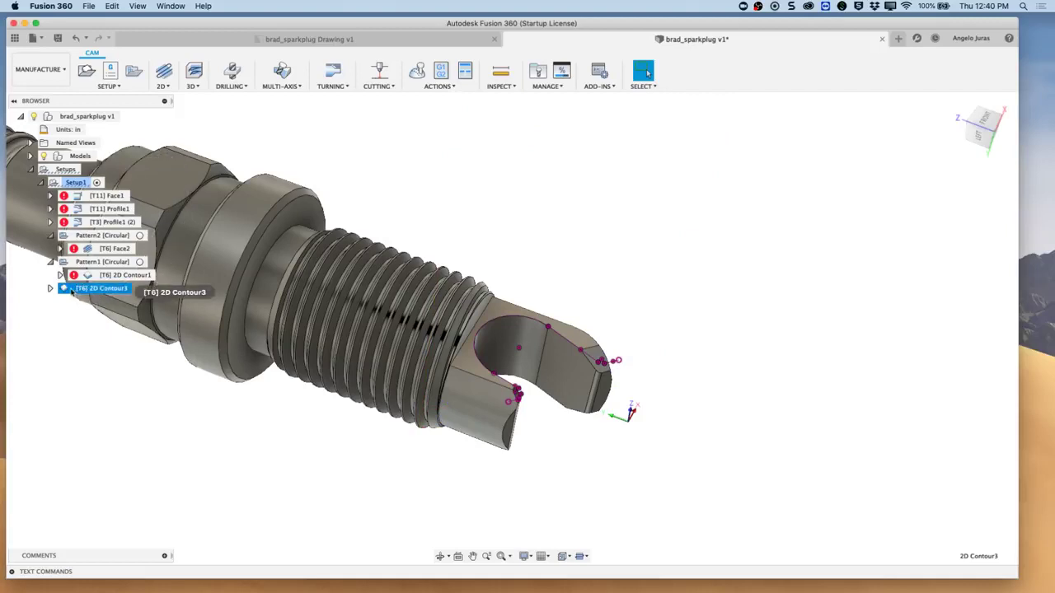
right_click(71, 291)
click(83, 24)
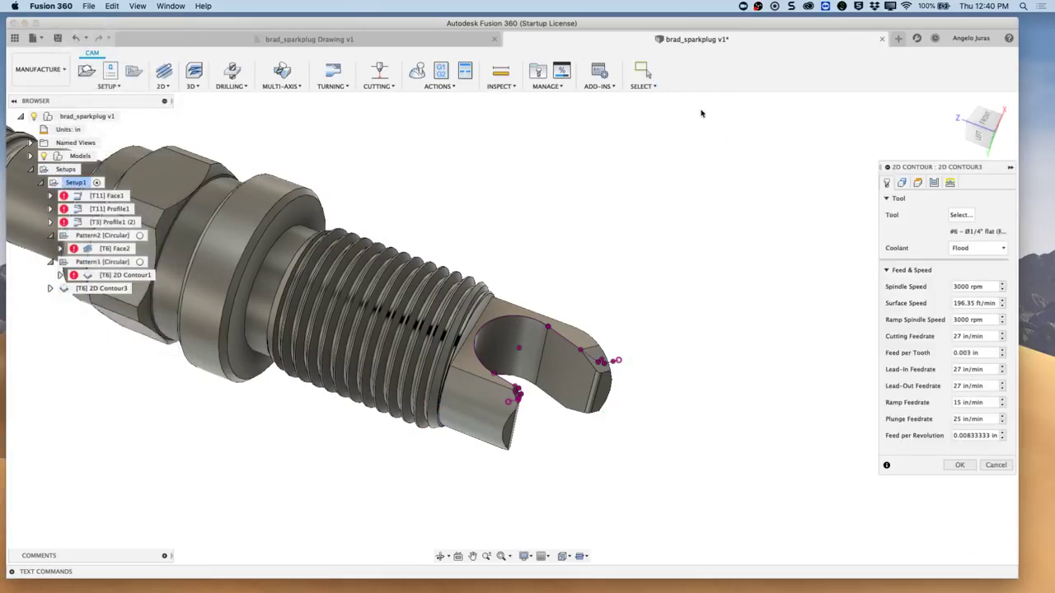
click(901, 184)
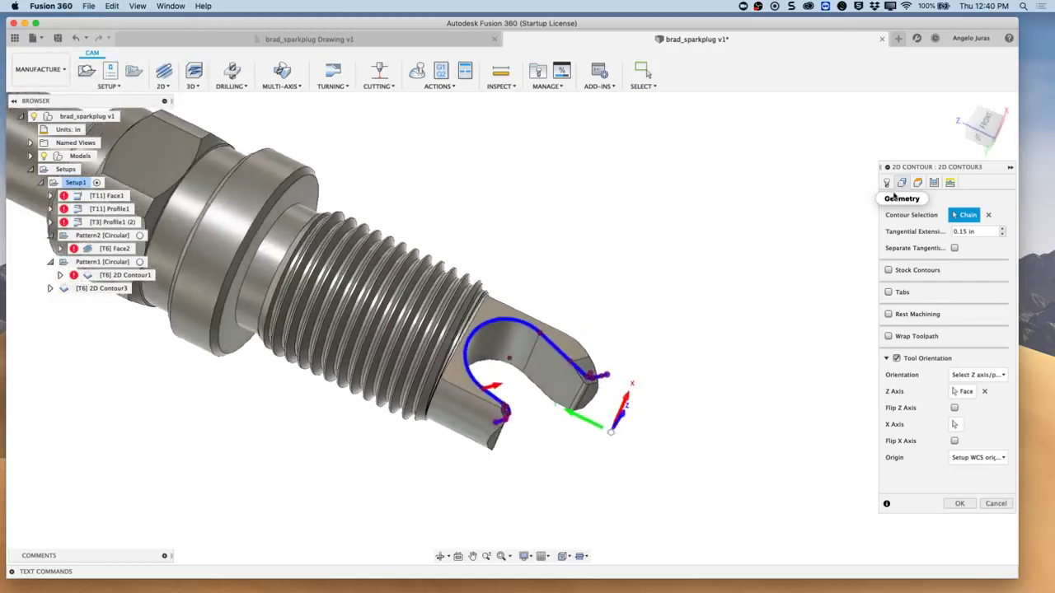
click(986, 122)
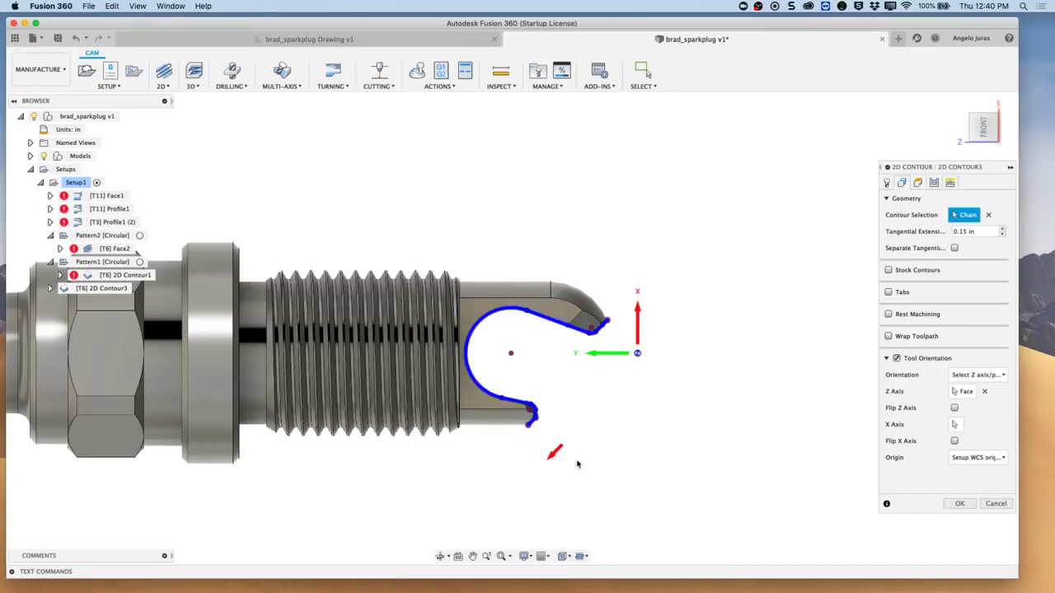
click(958, 504)
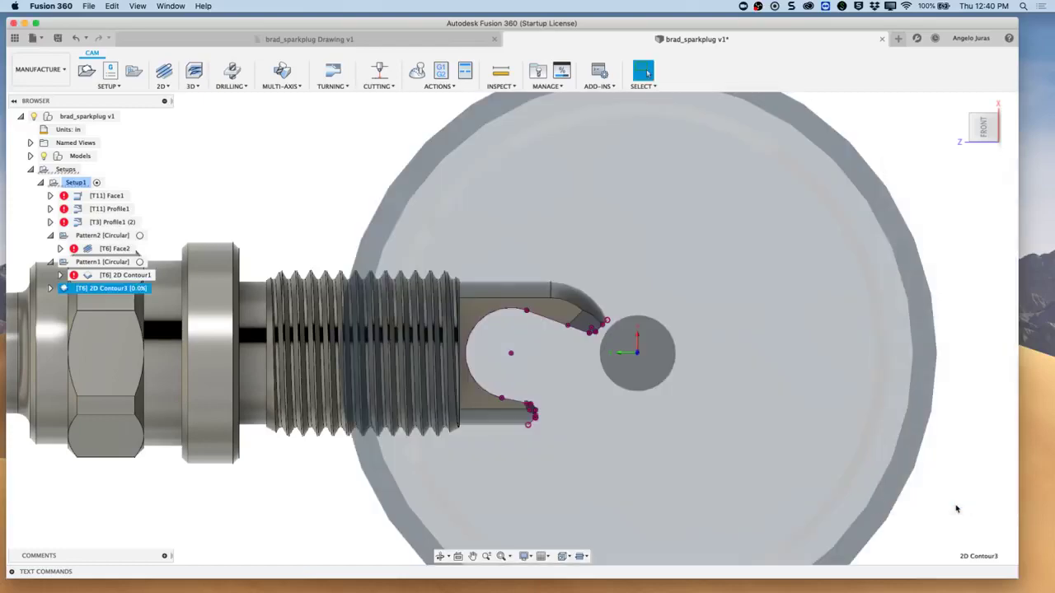
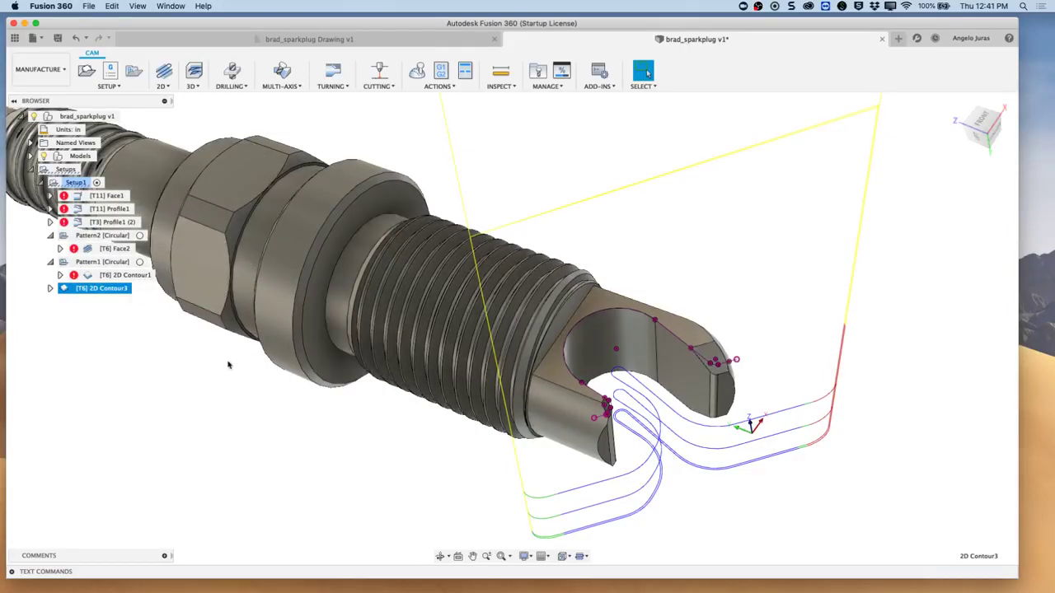
shift+middle_drag(364, 207, 312, 338)
scroll(478, 247, up, 5)
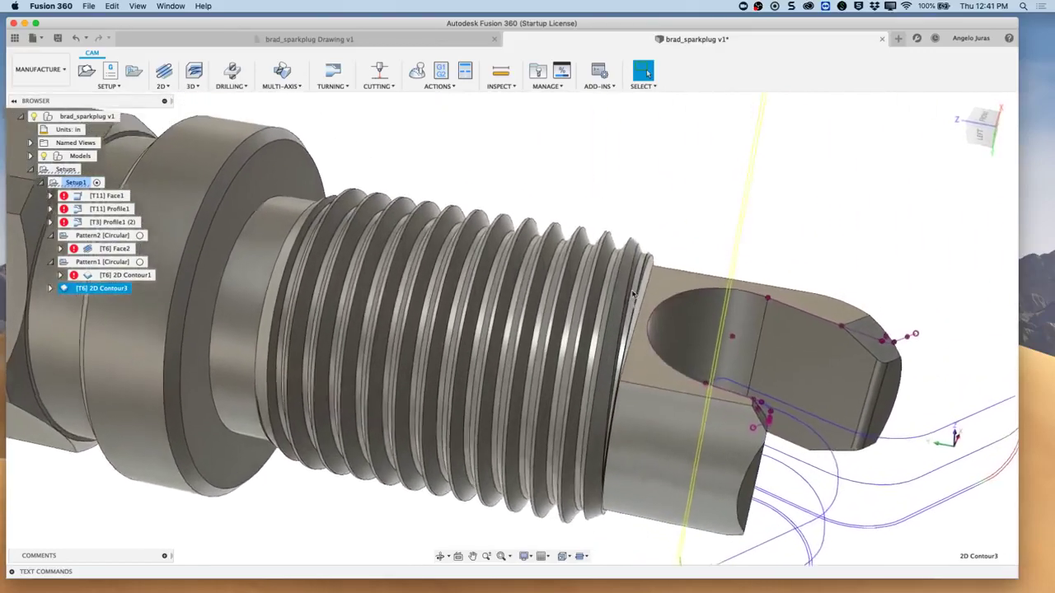
shift+middle_drag(636, 282, 478, 260)
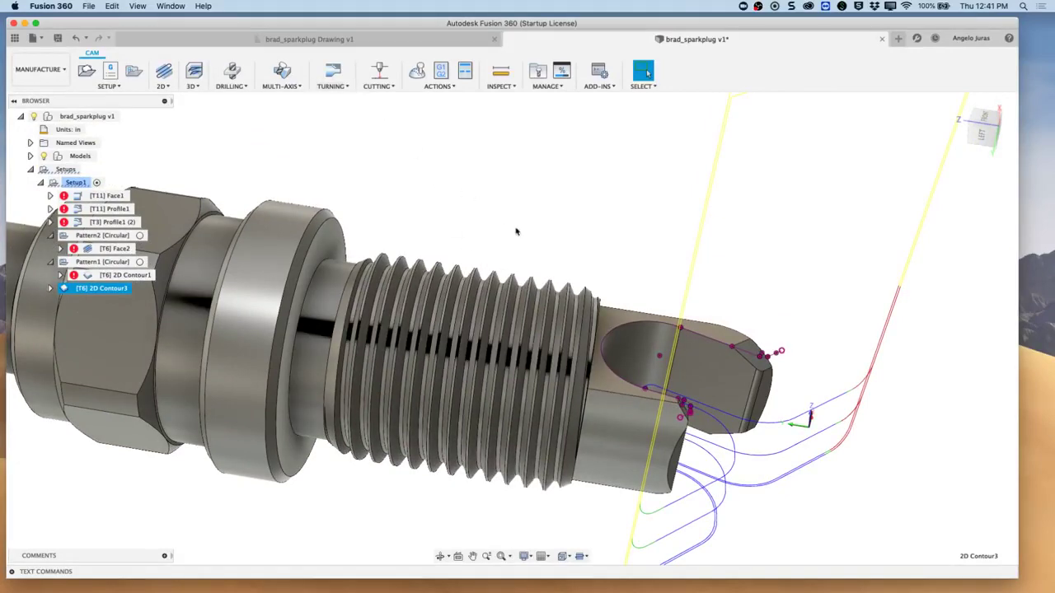
scroll(516, 231, down, 4)
Check the part drawing, switch to the Machinery's Handbook PDF in Preview, open Threads and Threading and search it for "spark plug".
click(336, 42)
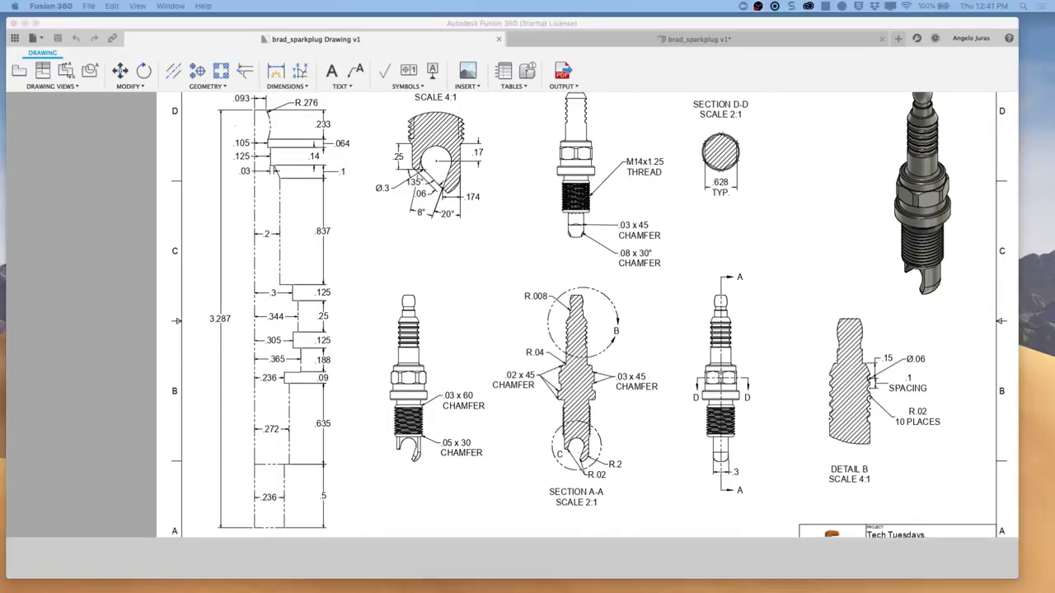
mouse_move(0, 164)
mouse_down()
mouse_move(291, 187)
mouse_move(414, 73)
mouse_up()
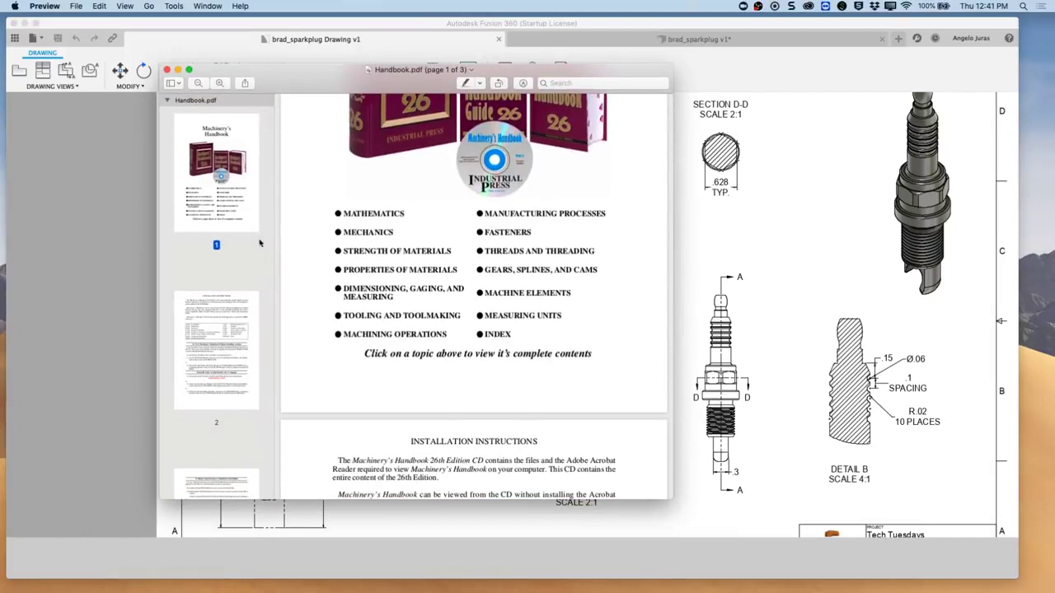
click(499, 253)
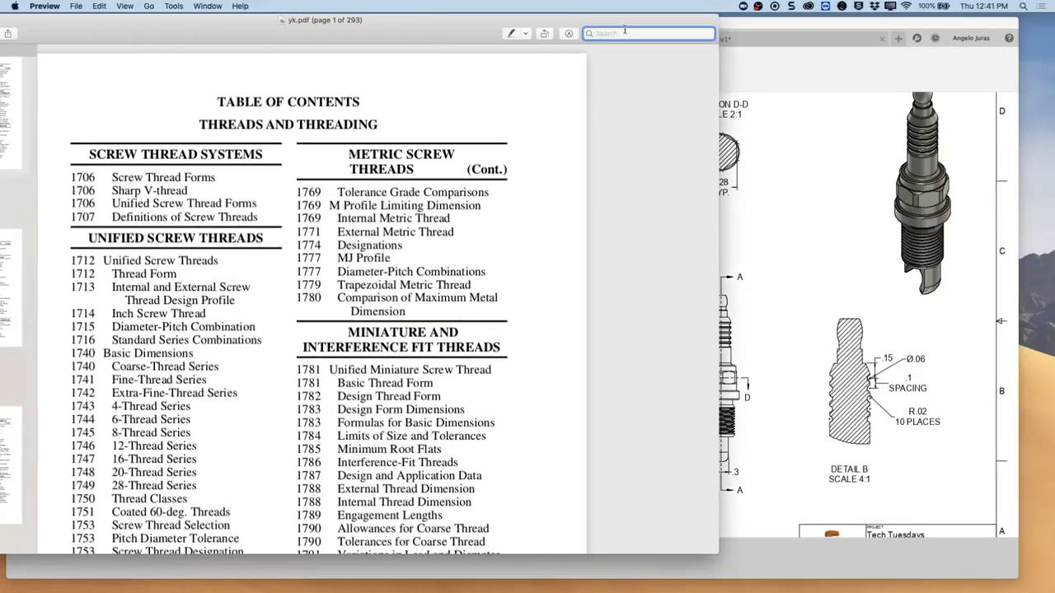
text(spark plug)
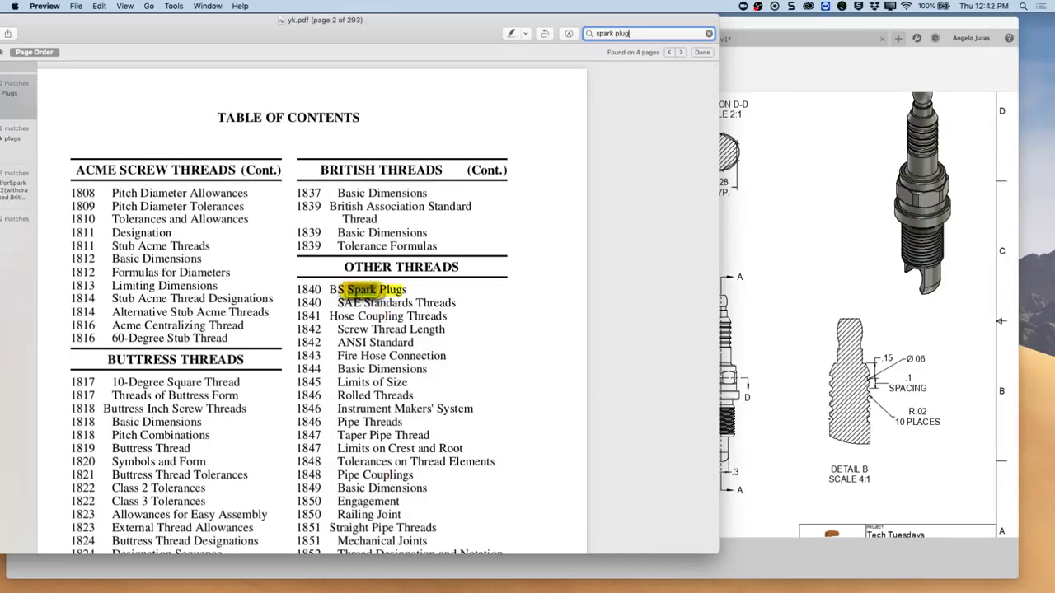
Step through the "spark plug" matches in the handbook to the S.A.E. Standard Threads for Spark Plugs table.
click(682, 52)
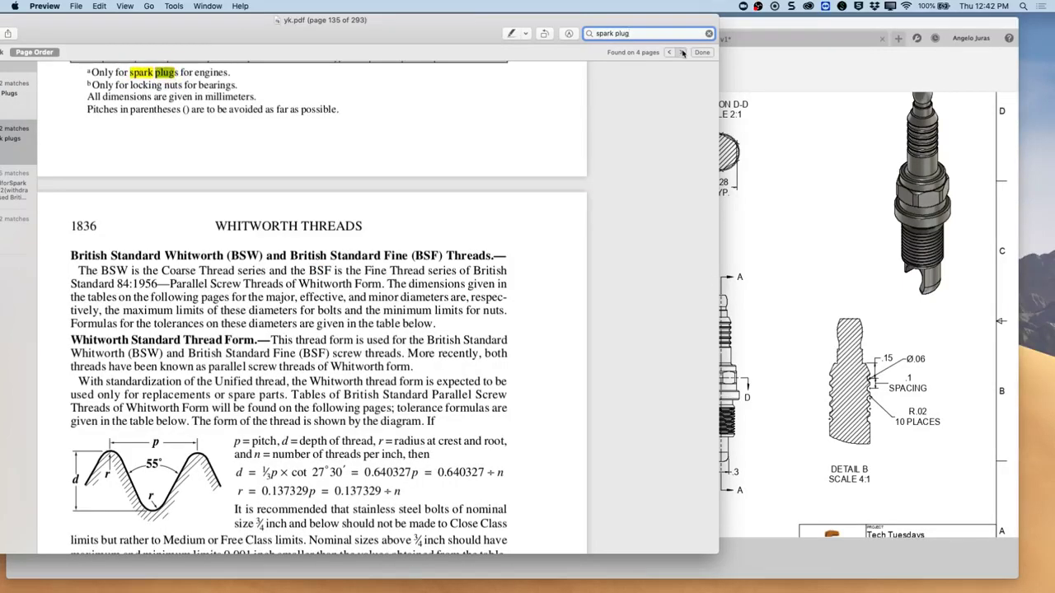
click(681, 52)
scroll(533, 217, down, 3)
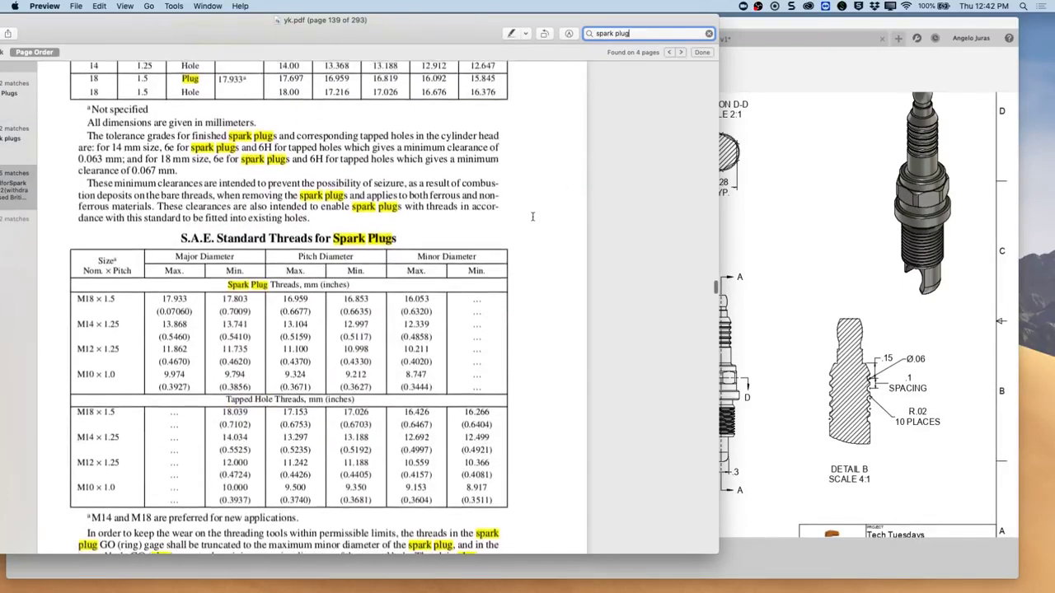
scroll(532, 216, down, 3)
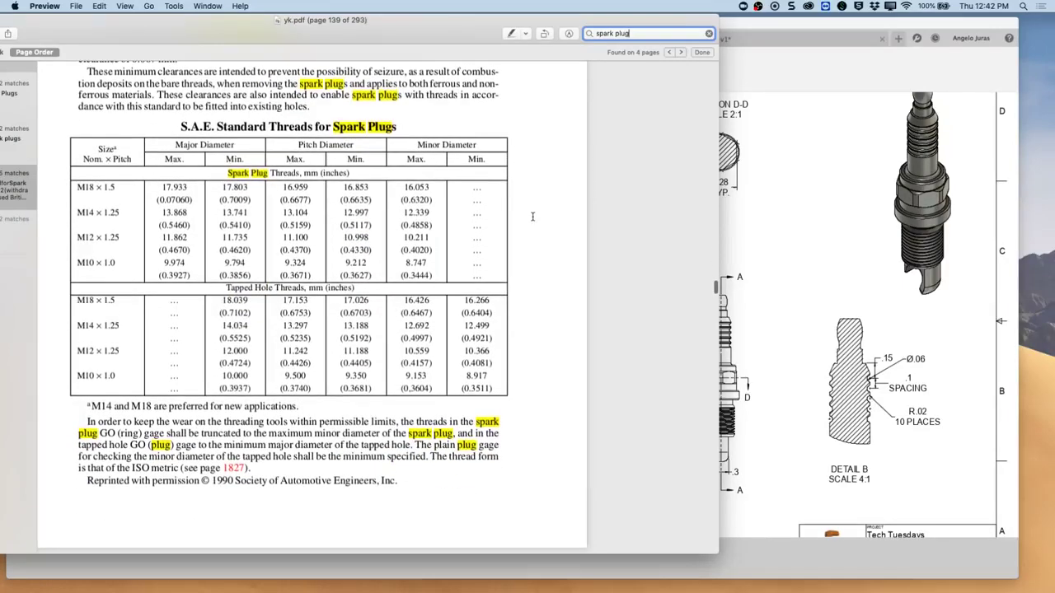
scroll(532, 217, down, 1)
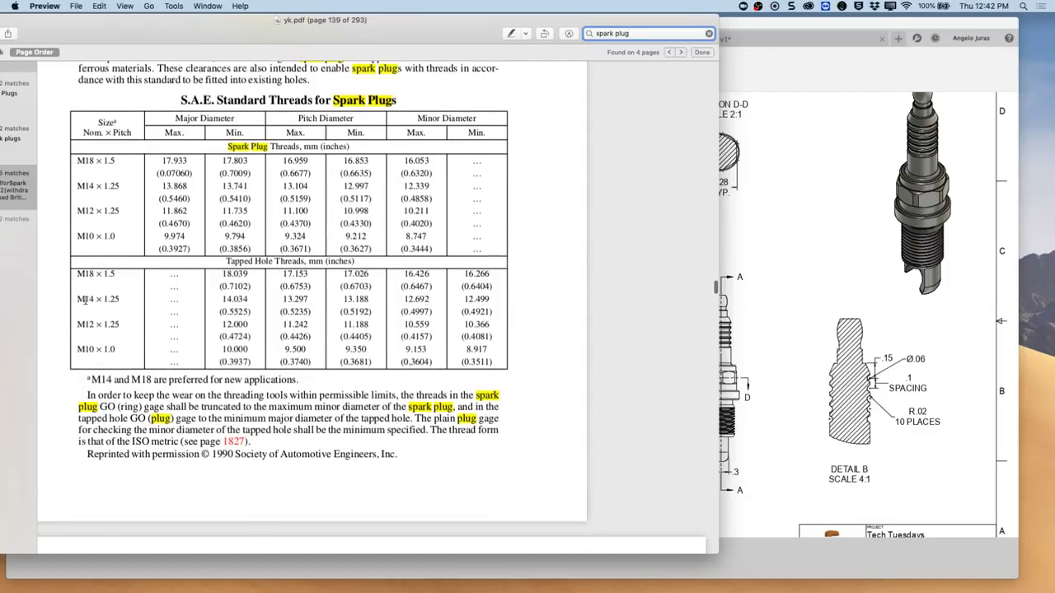
Look up the maximum major and minor diameters in inches for the M14 × 1.25 spark plug thread.
drag(77, 299, 122, 301)
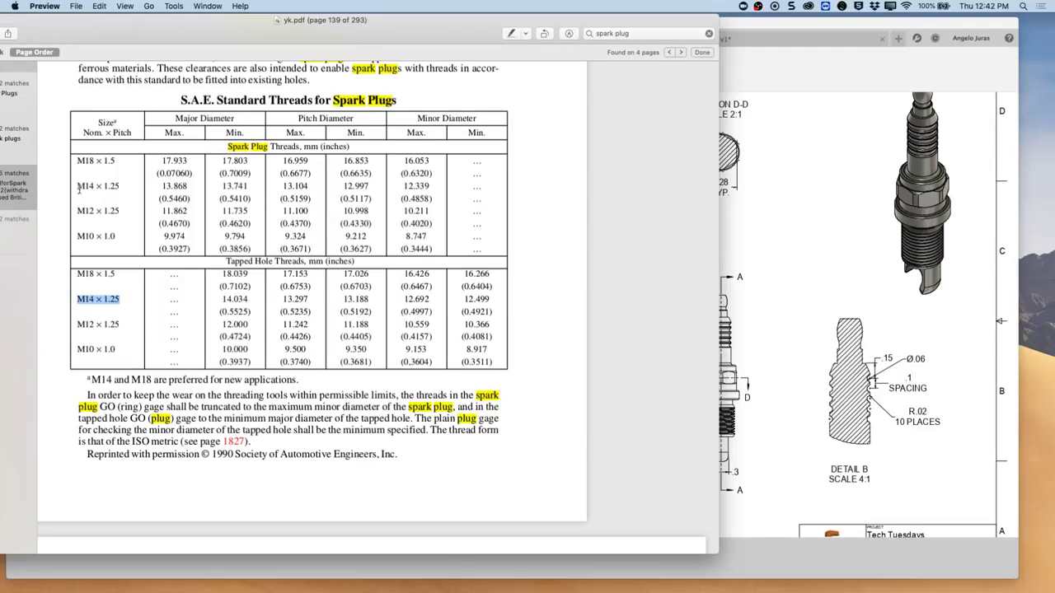
drag(76, 187, 121, 188)
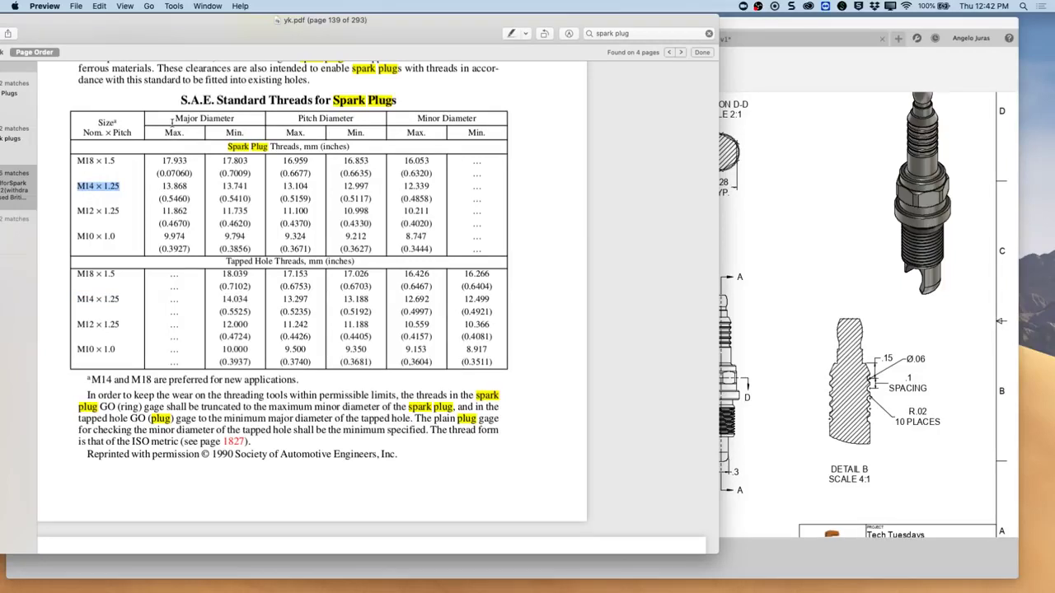
drag(158, 198, 188, 200)
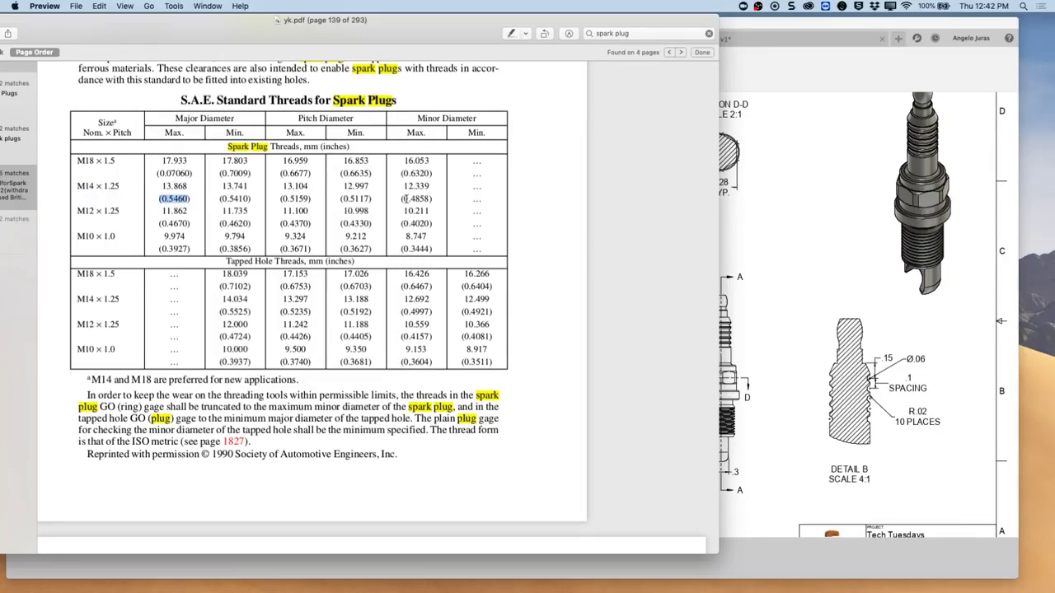
drag(404, 199, 439, 199)
drag(164, 198, 192, 200)
drag(405, 199, 429, 199)
Minimize the handbook, switch to the brad_sparkplug model in Fusion 360 and post the comment "Major dia 0.546" and "Minor dia 0.4858".
double_click(424, 28)
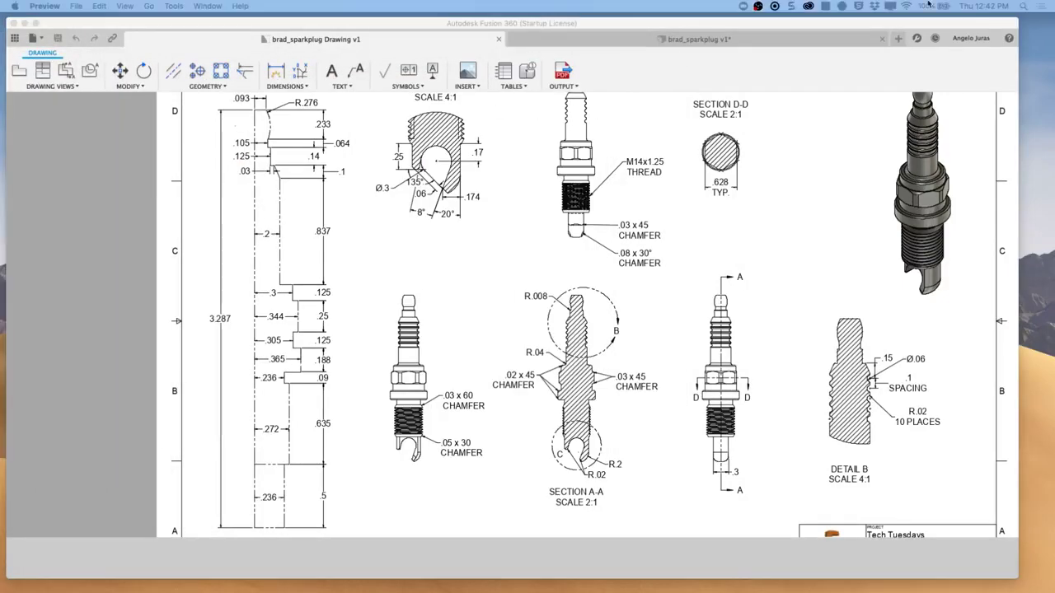
click(689, 37)
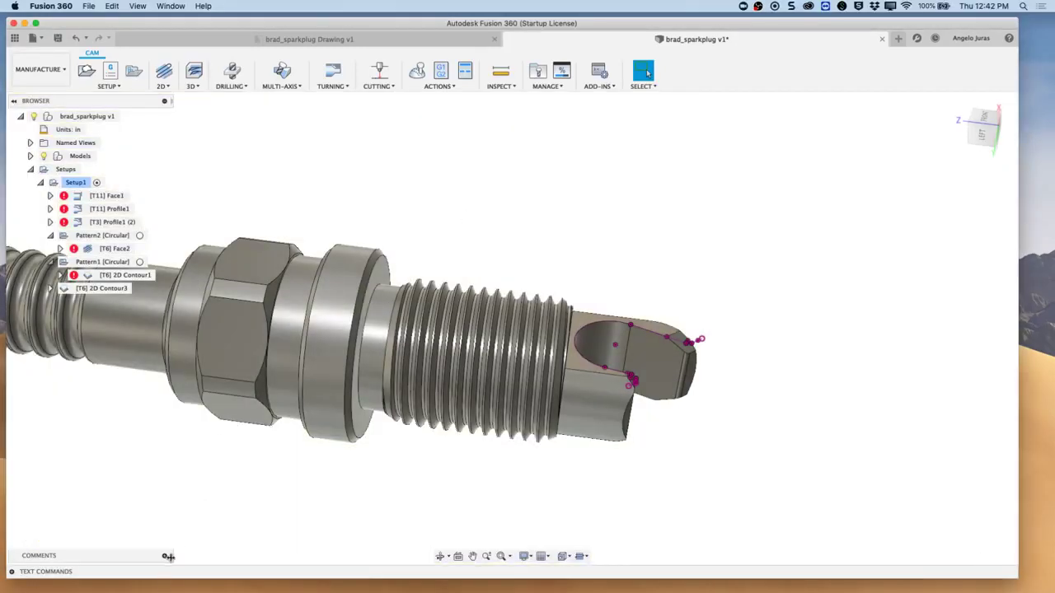
click(164, 557)
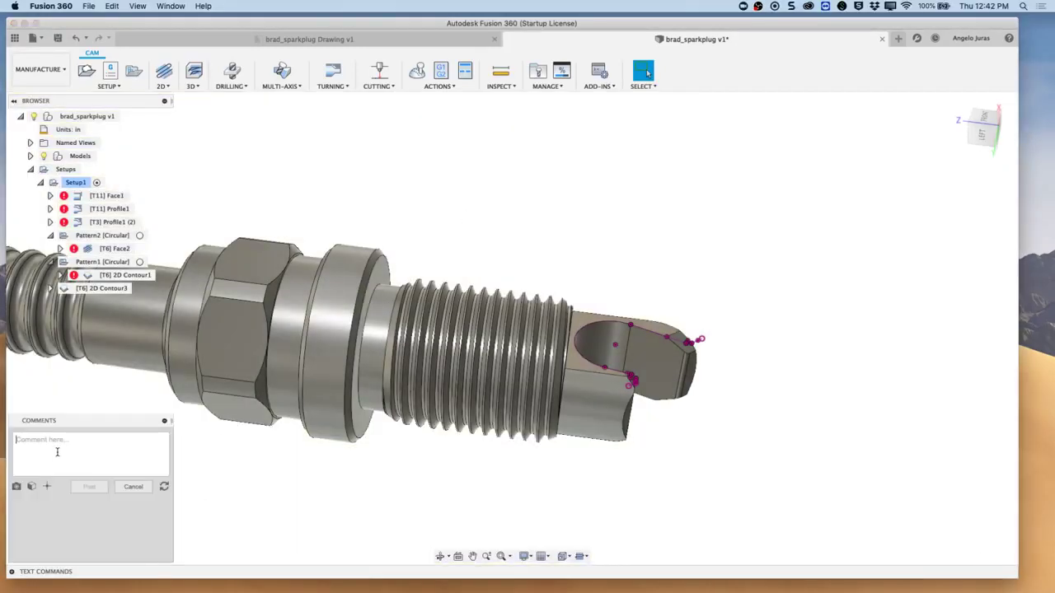
click(57, 452)
text(Majo)
text(r)
text(dia 0.546)
click(89, 487)
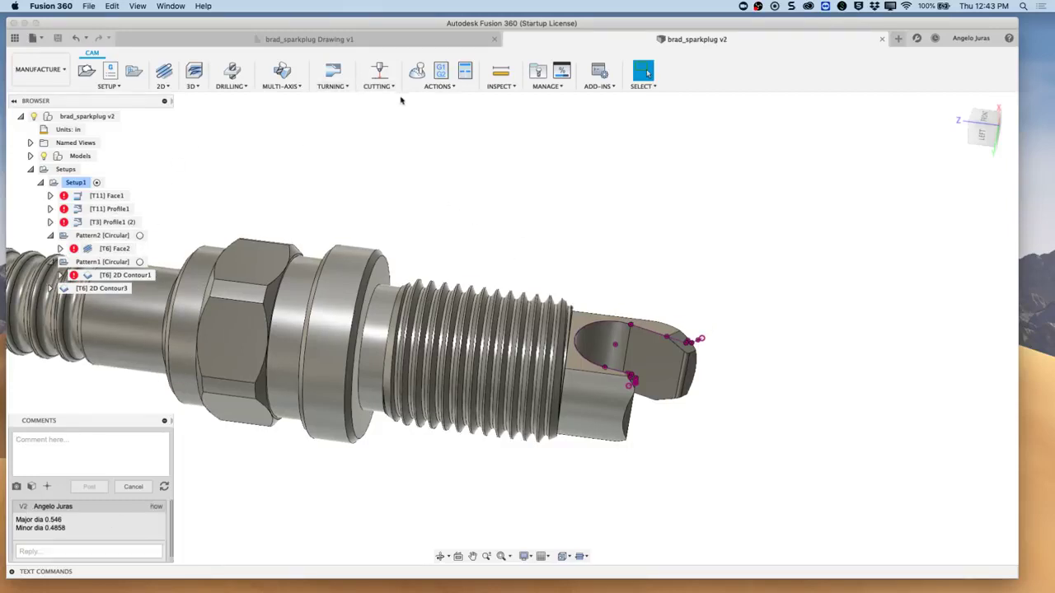
Create a Turning Thread operation with tool 7, thread iso double (External Threading), from the P9_Haaslathe_lib_dec2017 library, leaving constant surface speed off.
click(347, 86)
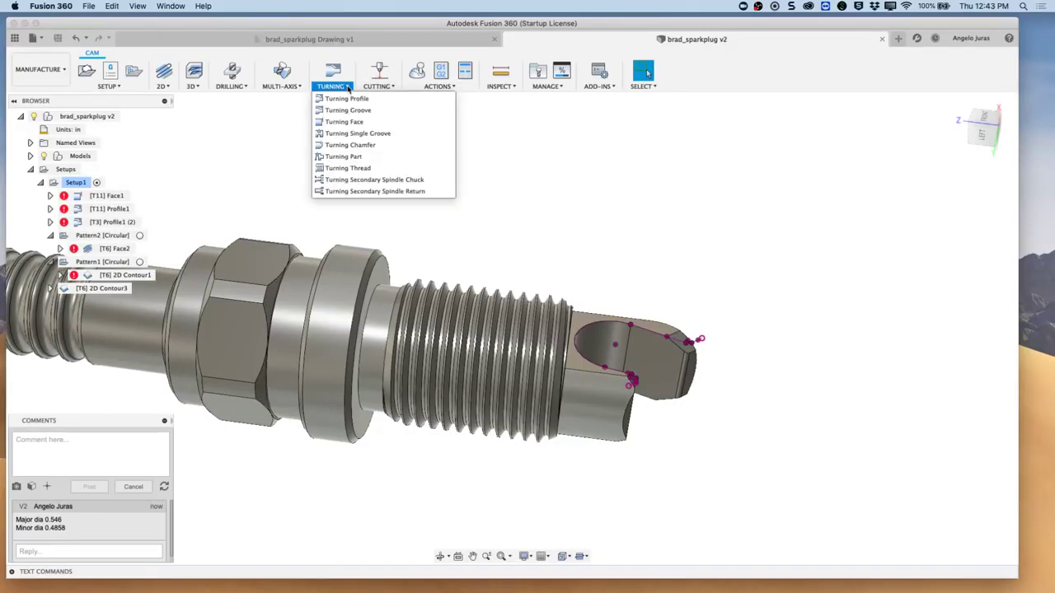
click(349, 169)
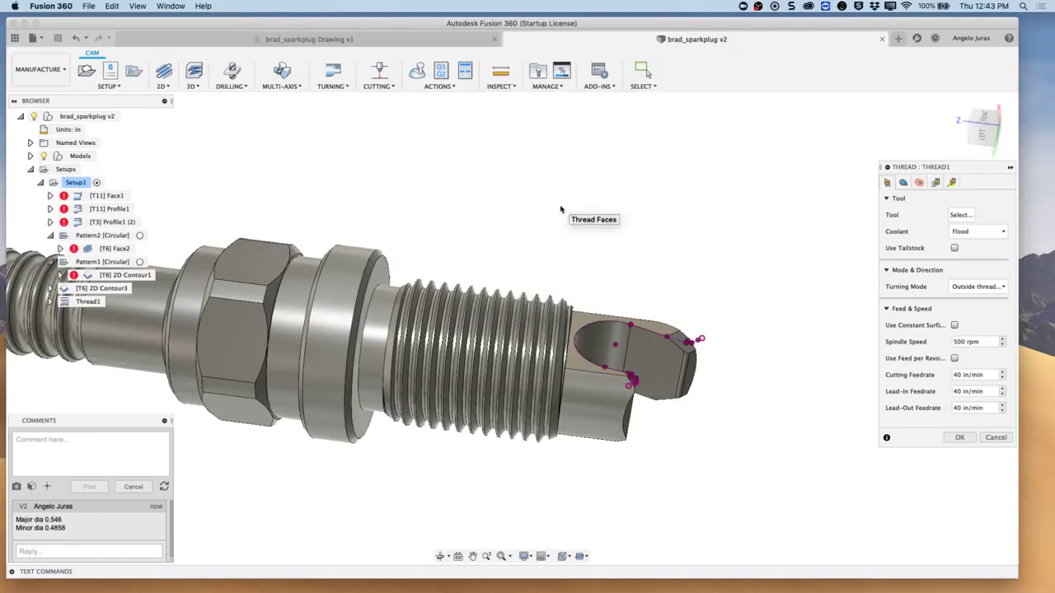
click(956, 215)
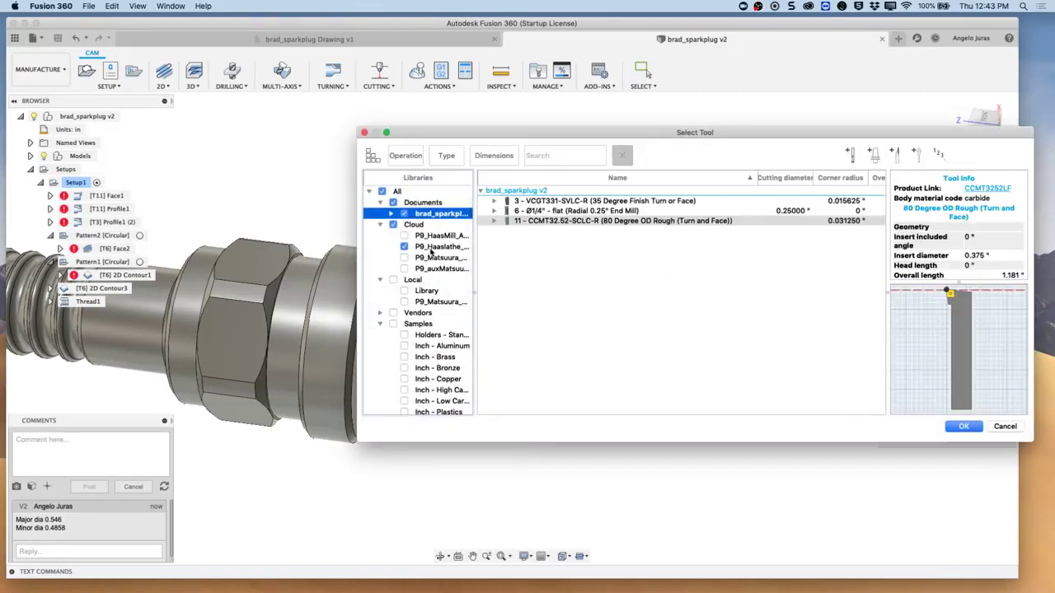
click(436, 246)
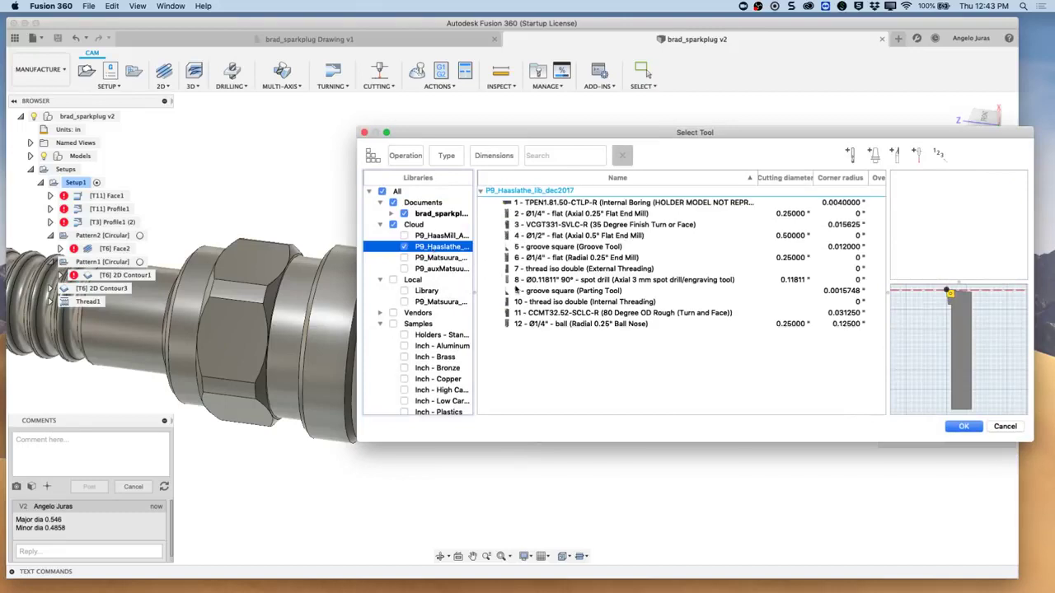
click(577, 270)
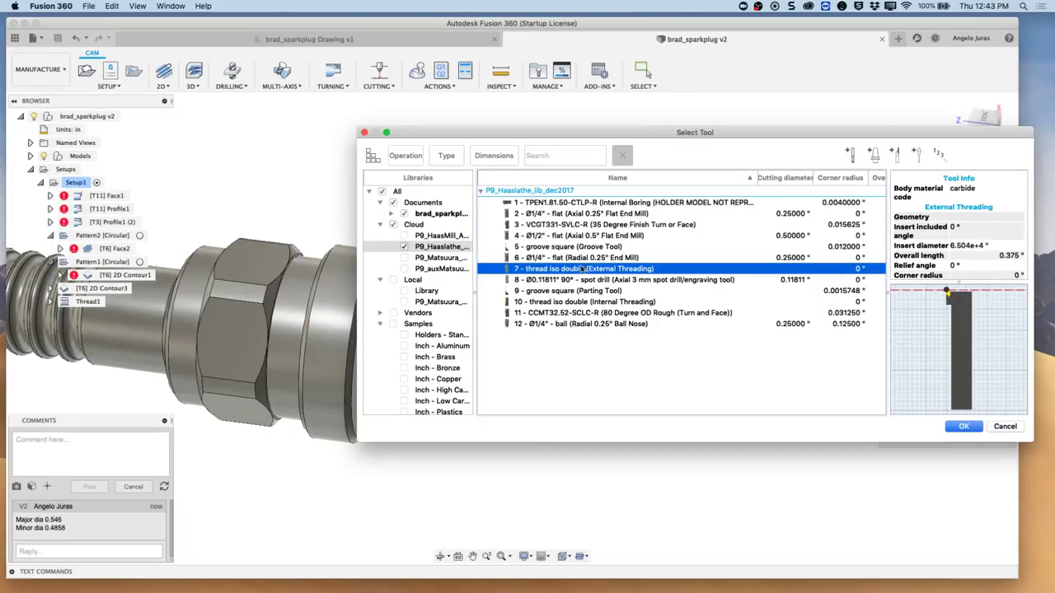
click(963, 428)
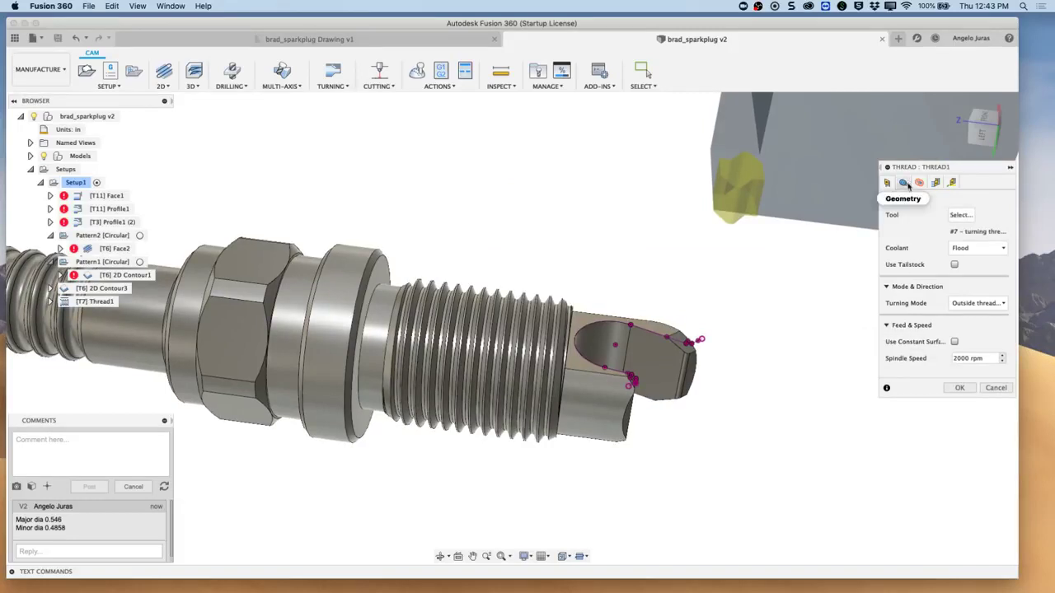
click(955, 341)
click(954, 341)
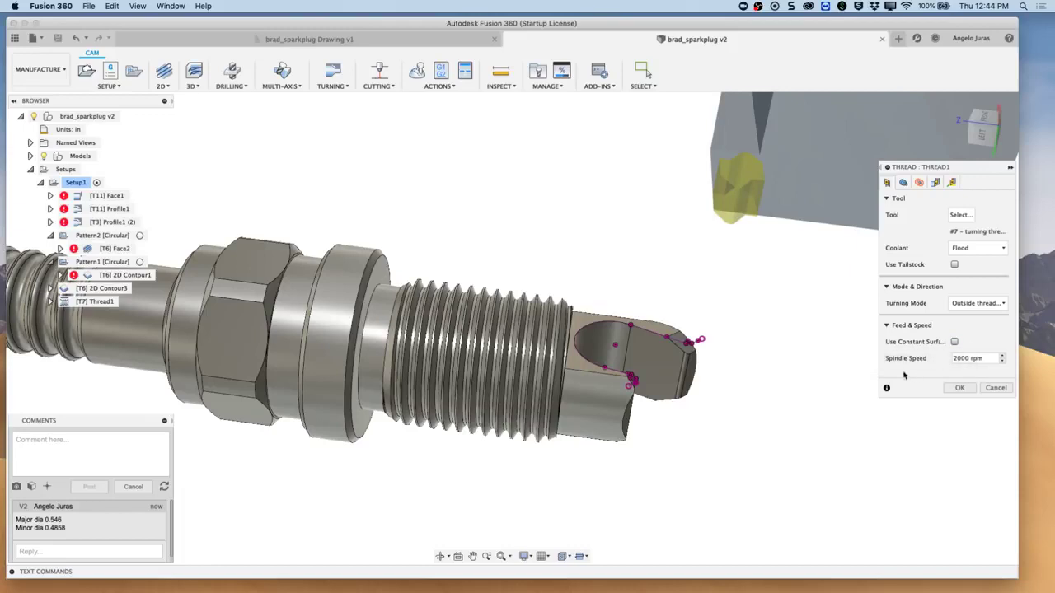
Select the helical crest face of the spark plug's M14 thread as the operation's thread face.
click(903, 183)
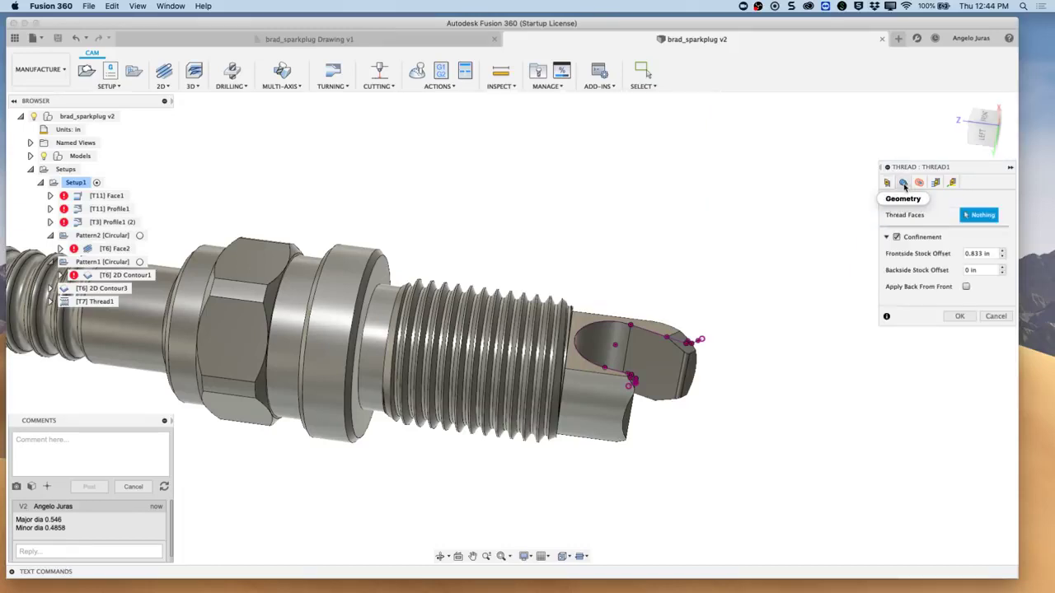
scroll(897, 224, up, 5)
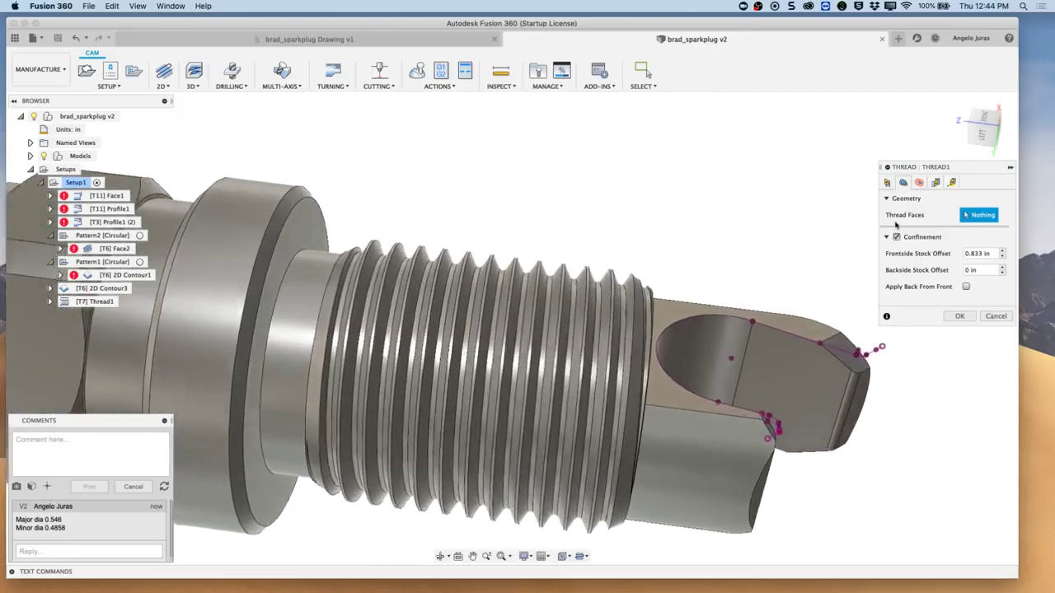
scroll(639, 283, up, 6)
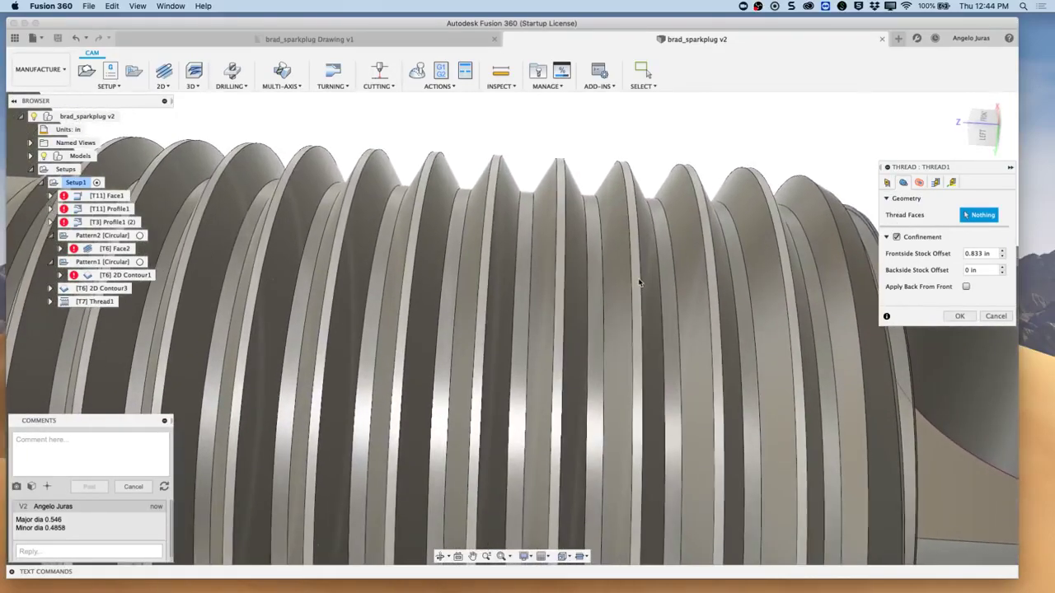
click(646, 283)
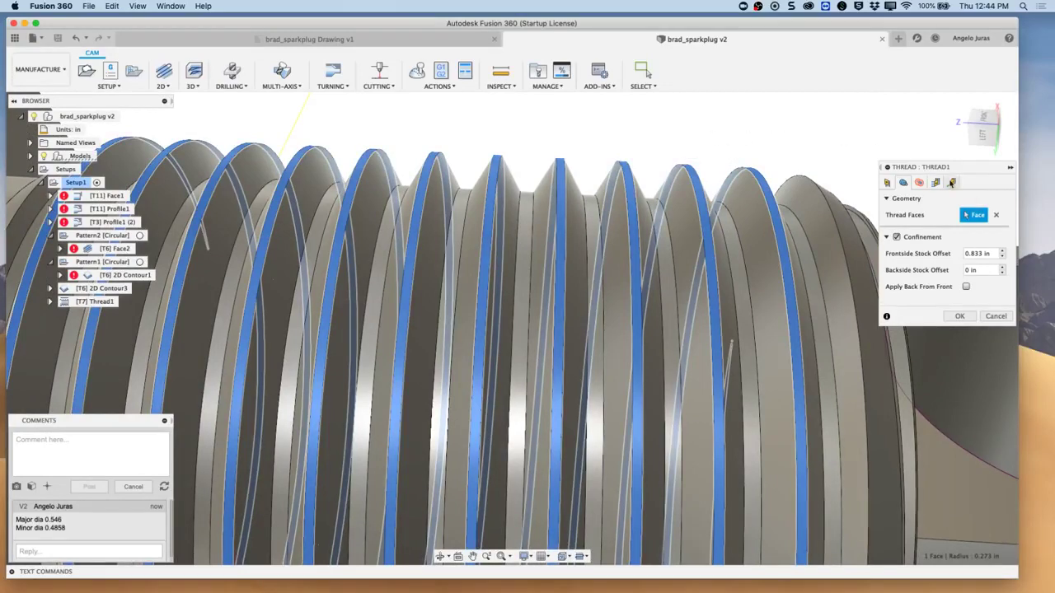
scroll(841, 172, down, 6)
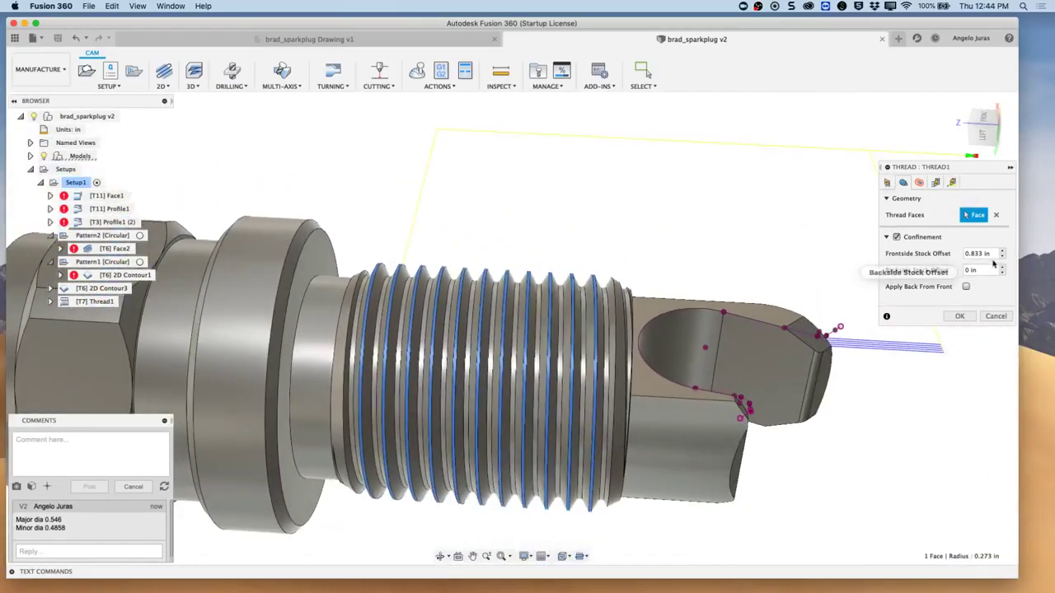
Set the thread's frontside and backside stock offsets to .1 in each and check the thread's extents from the front.
click(993, 253)
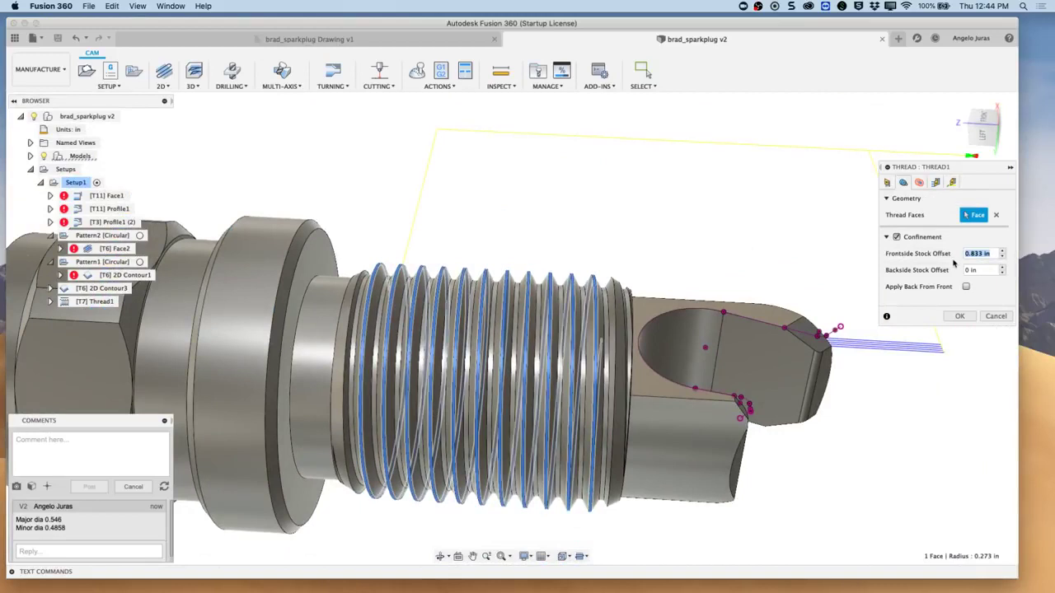
text(1)
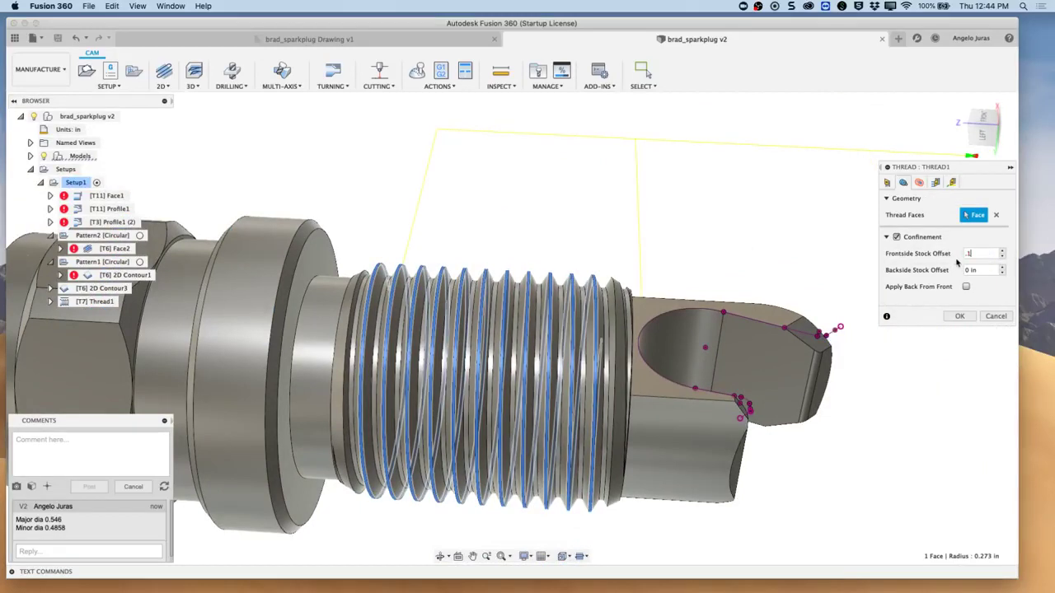
key(Tab)
text(.1)
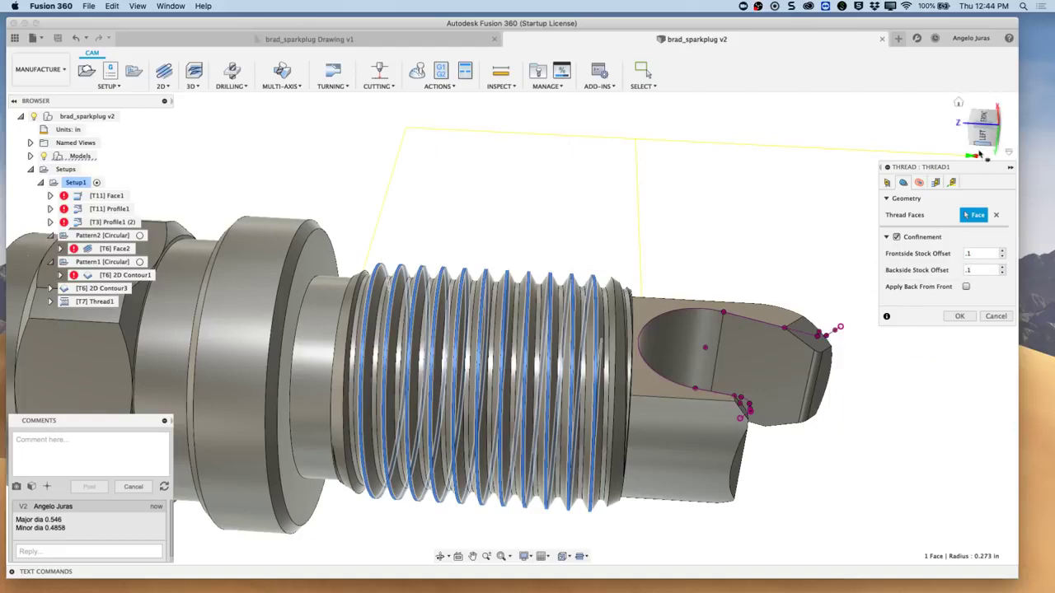
click(983, 140)
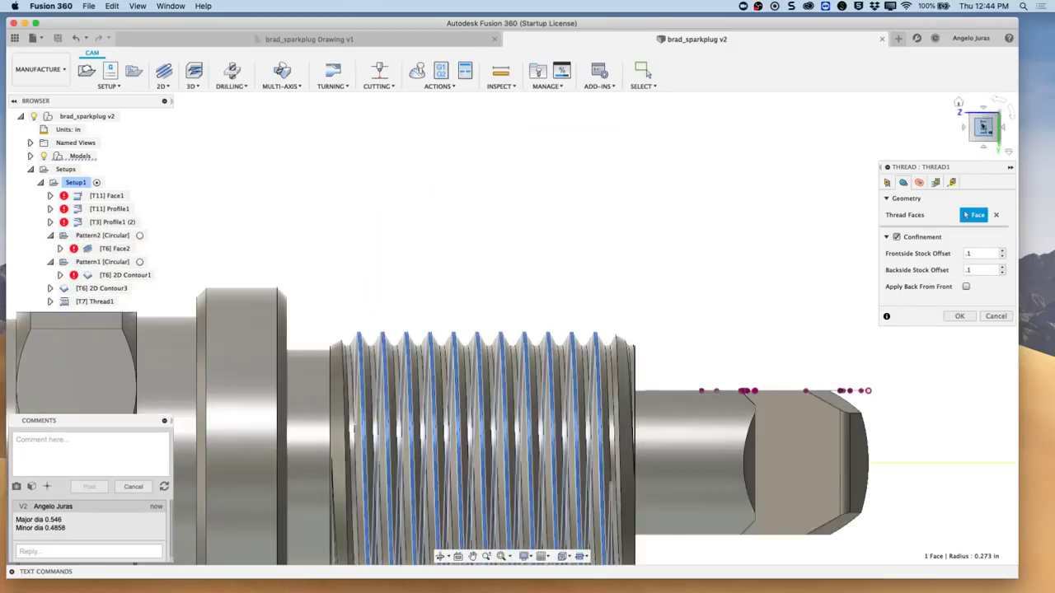
click(982, 107)
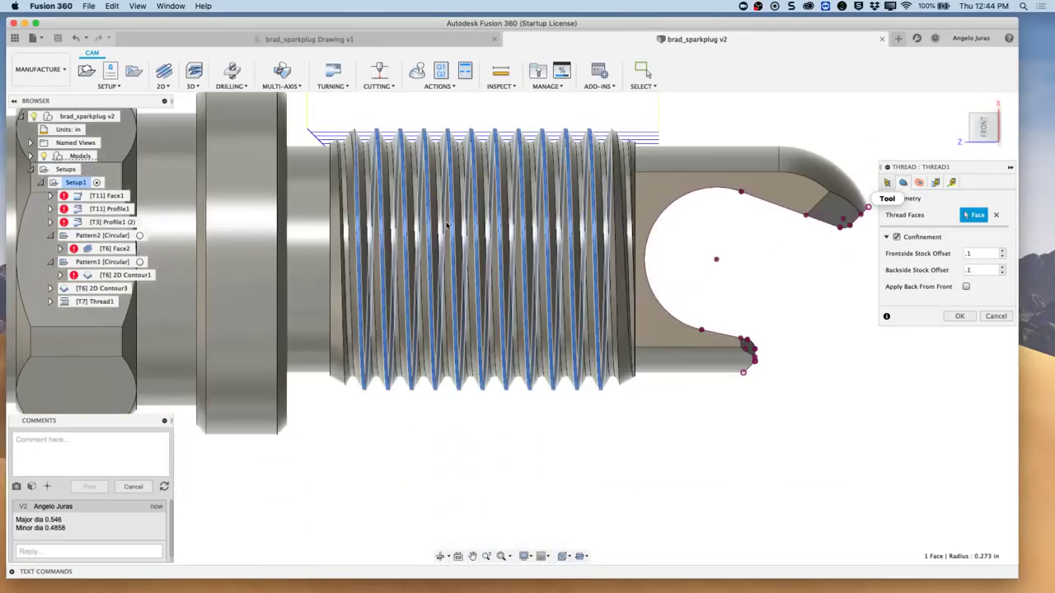
scroll(452, 230, down, 3)
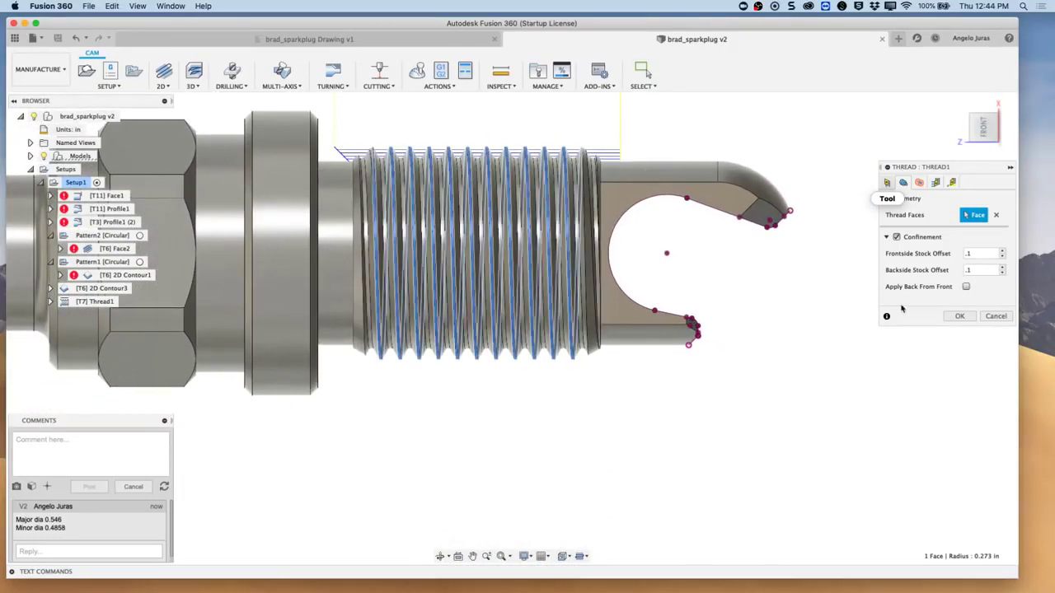
Set the thread operation's clearance to be measured from Model OD with an offset of .1 in.
click(920, 184)
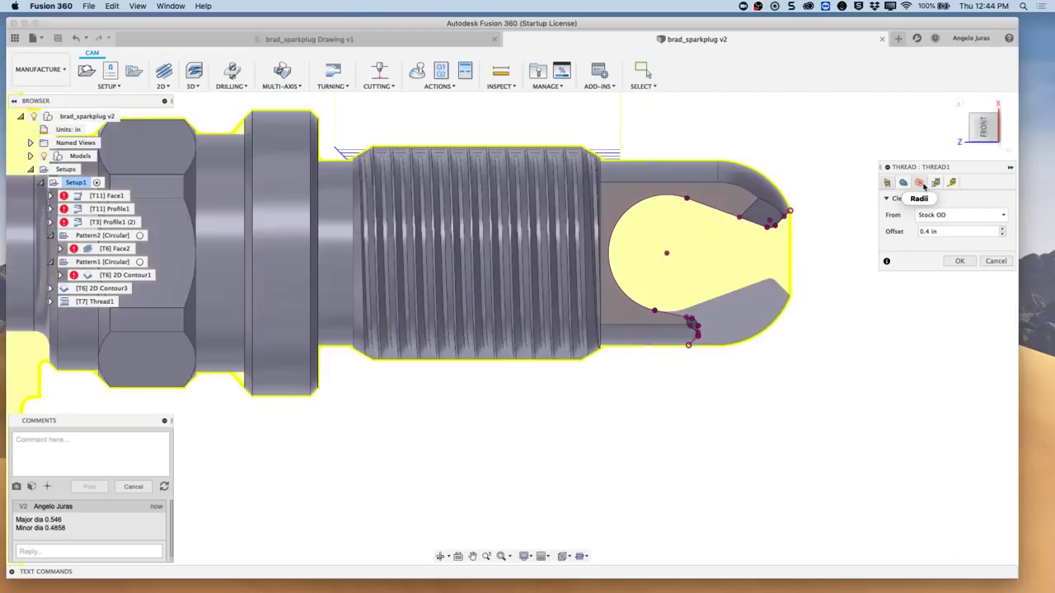
click(1002, 216)
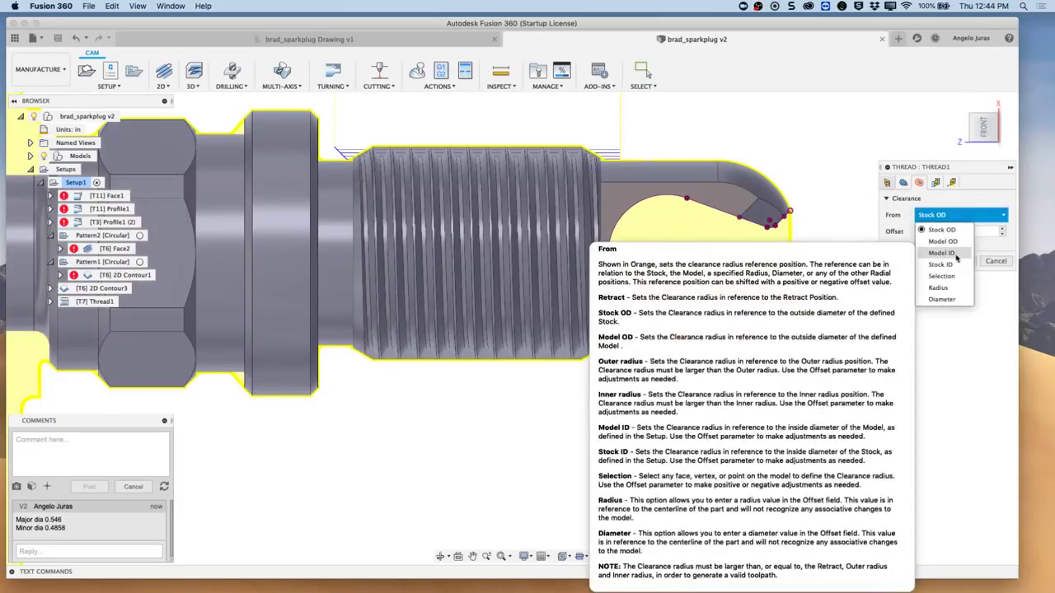
click(948, 242)
scroll(624, 357, up, 3)
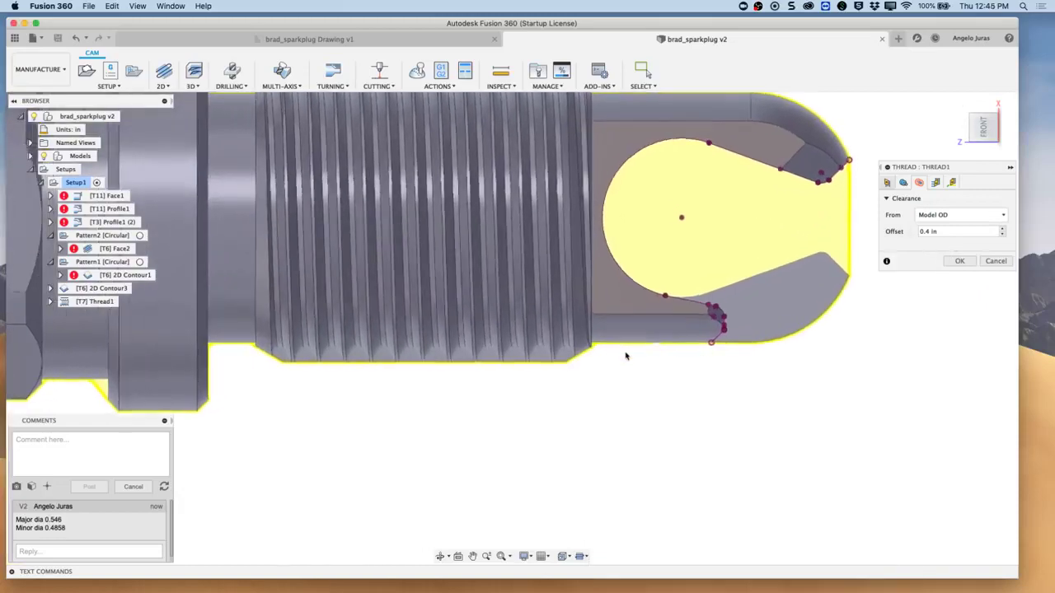
scroll(624, 358, down, 5)
scroll(625, 356, down, 2)
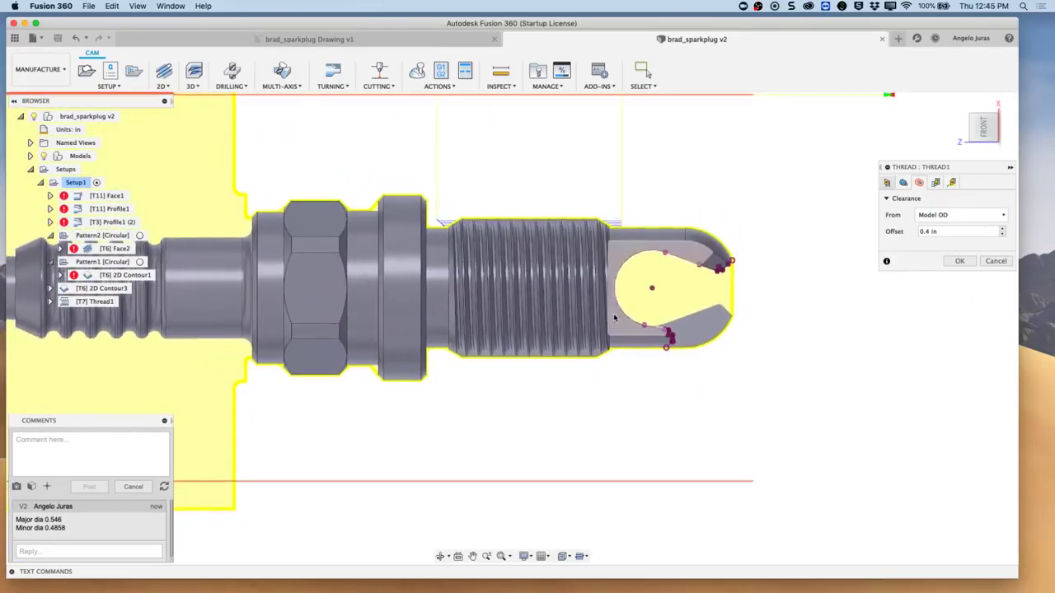
click(946, 233)
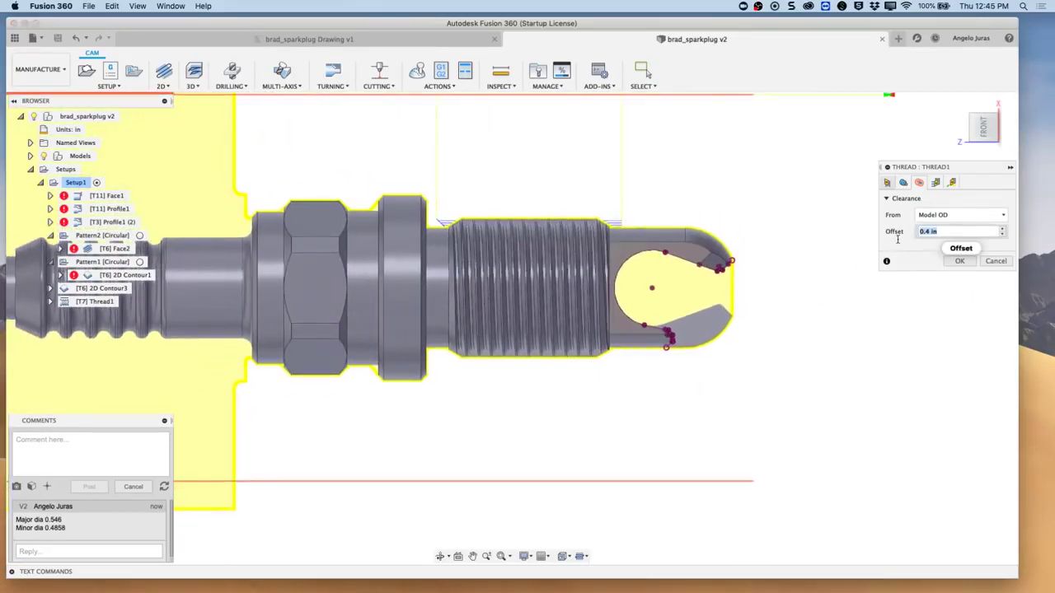
text(.1)
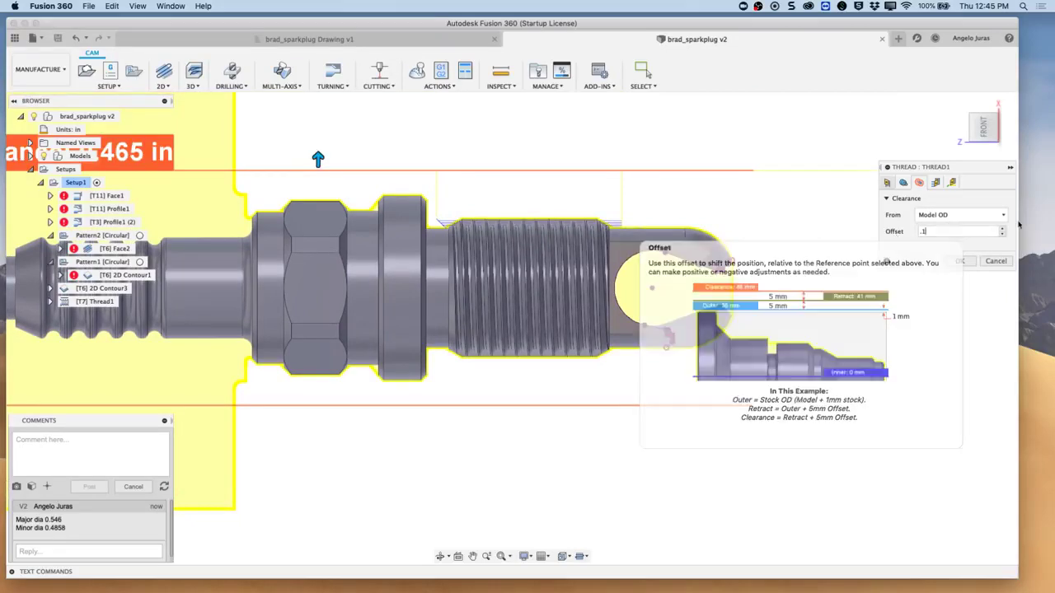
Set the thread depth to the expression (0.546-0.4858)/2, half the difference between the major and minor diameters.
click(935, 183)
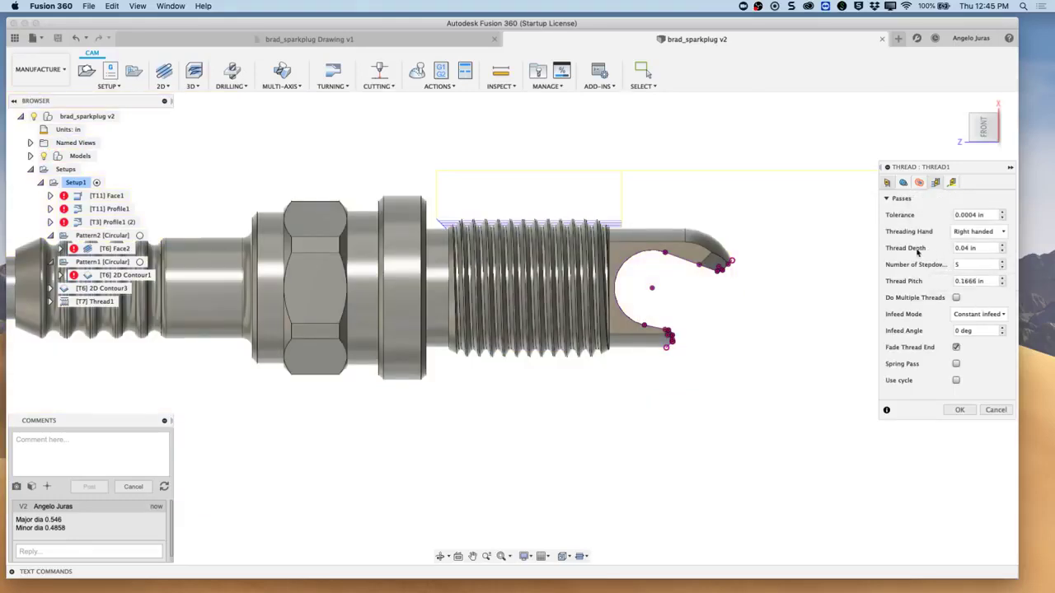
mouse_move(991, 248)
right_click(983, 251)
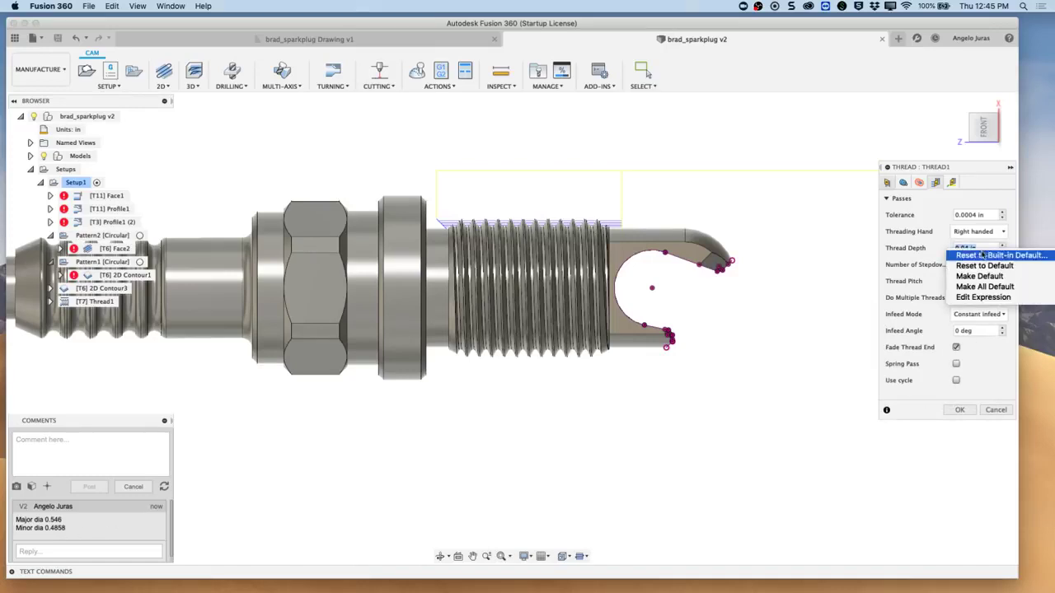
click(988, 298)
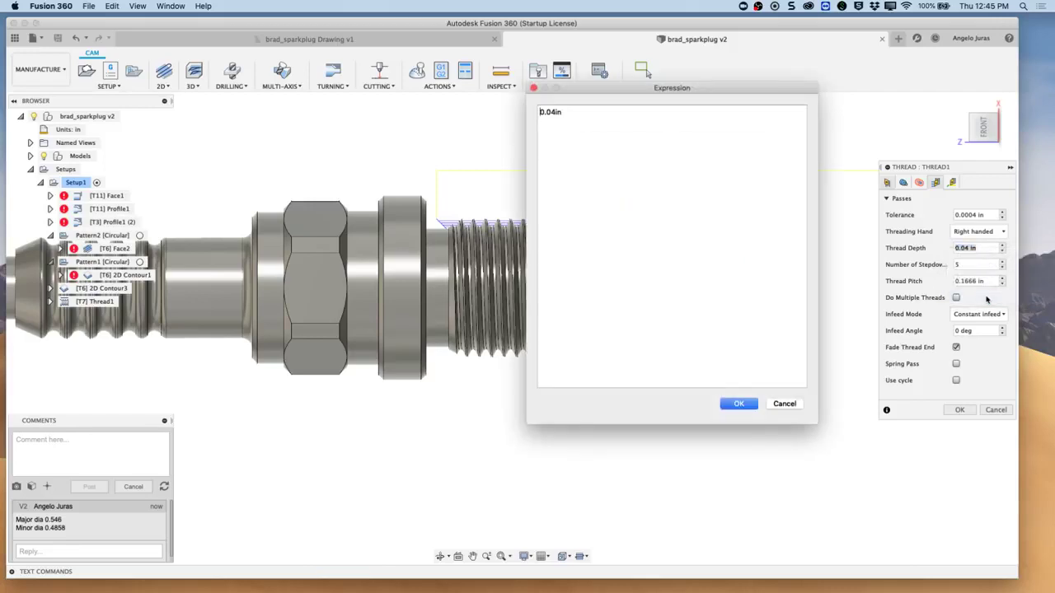
drag(592, 113, 534, 117)
text(()
click(740, 404)
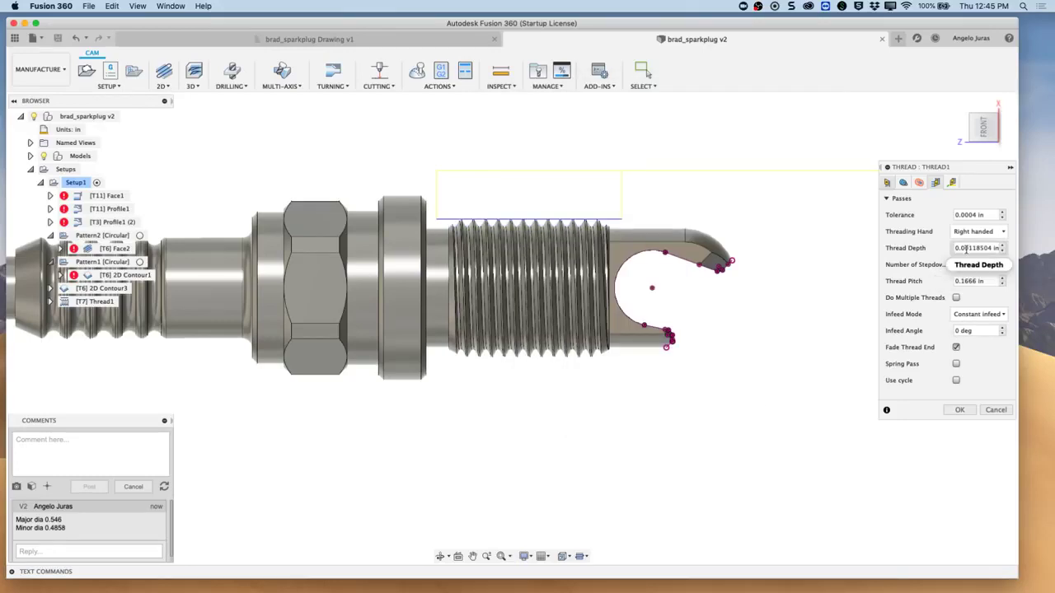
Add the inch unit to the thread depth expression (0.546-0.4858)/2 and set the number of stepdowns to 5.
mouse_move(978, 247)
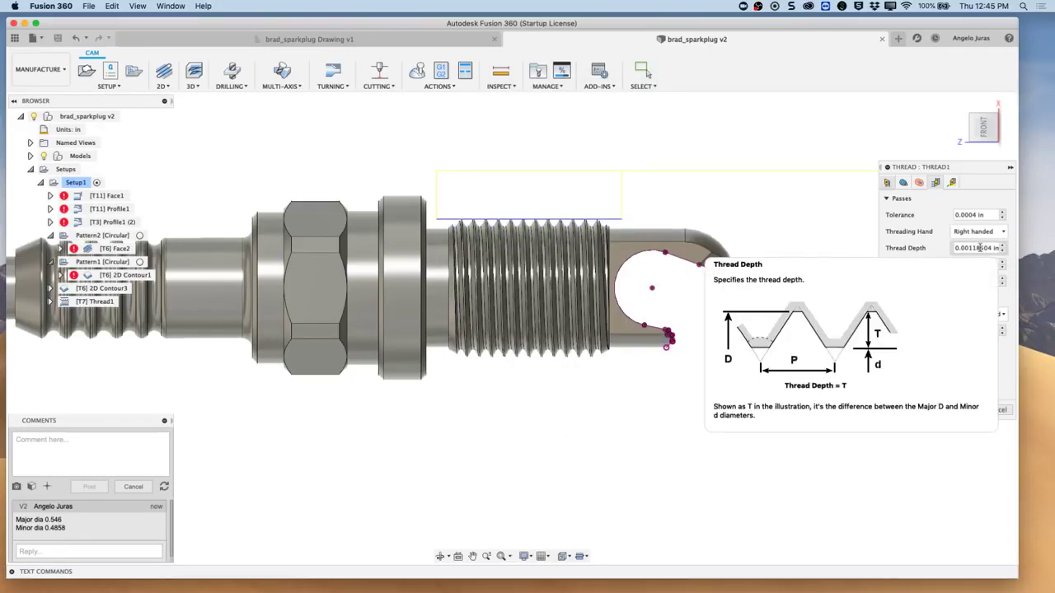
right_click(978, 247)
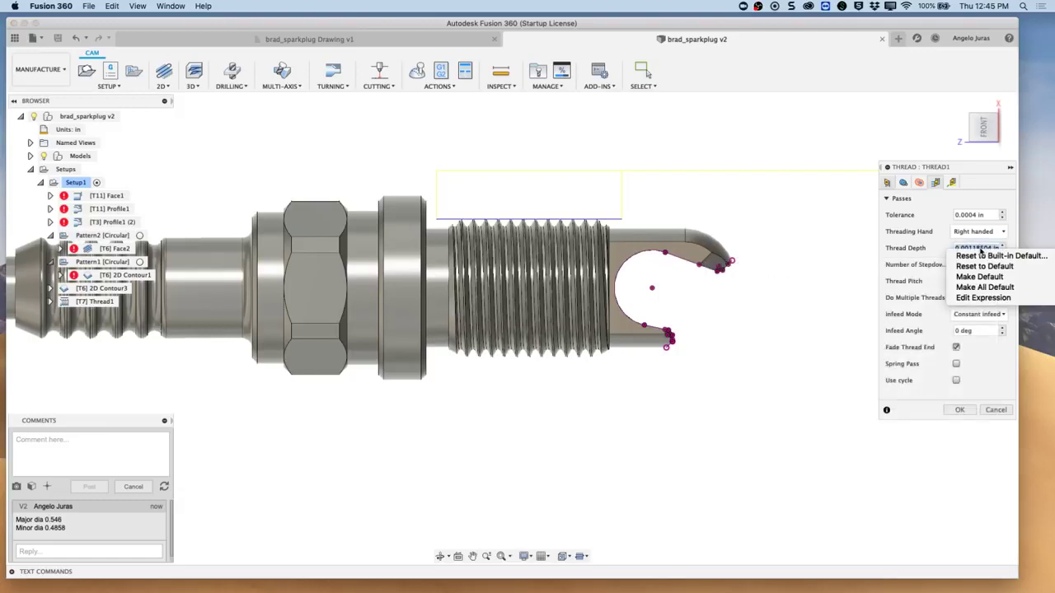
click(994, 299)
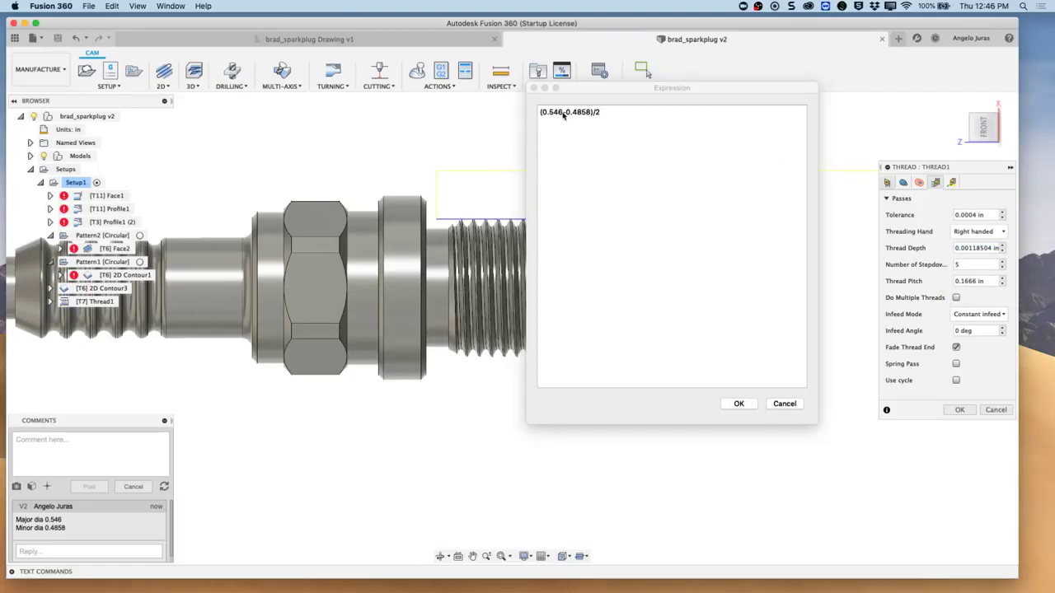
click(551, 113)
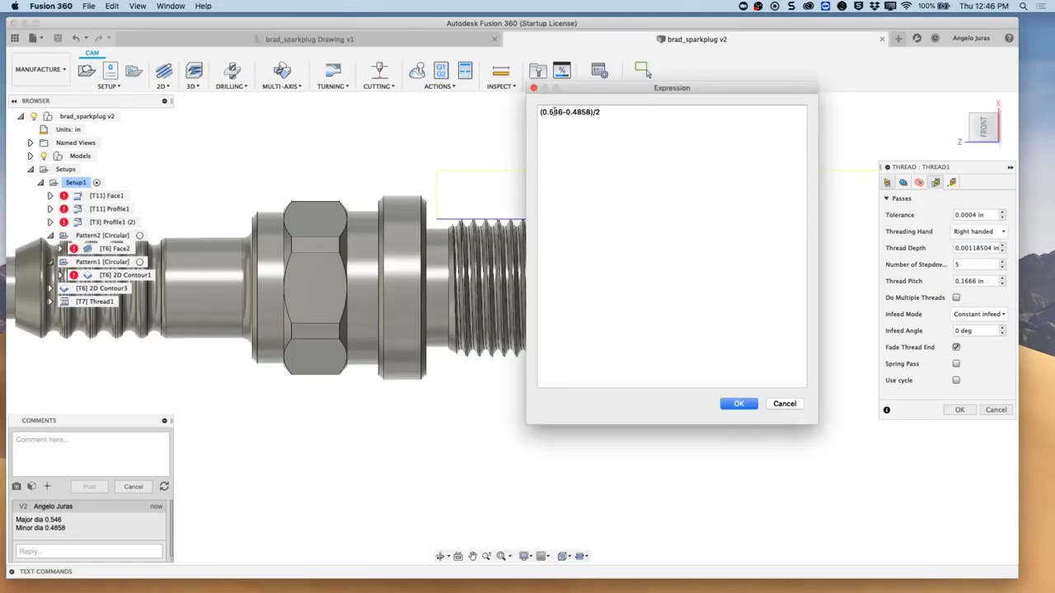
click(603, 113)
text(in)
text( in)
click(739, 403)
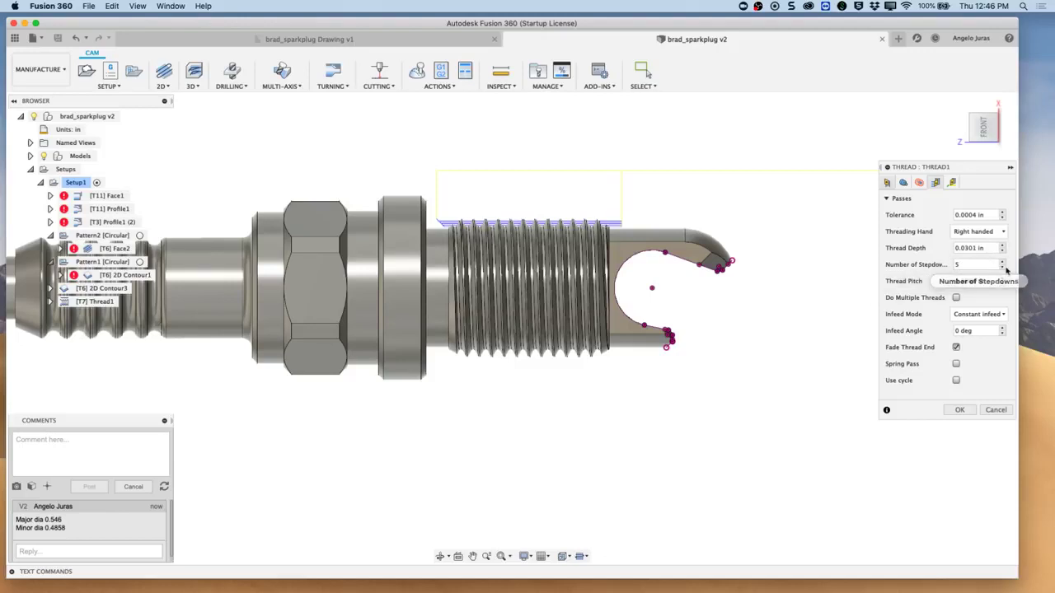
click(1002, 267)
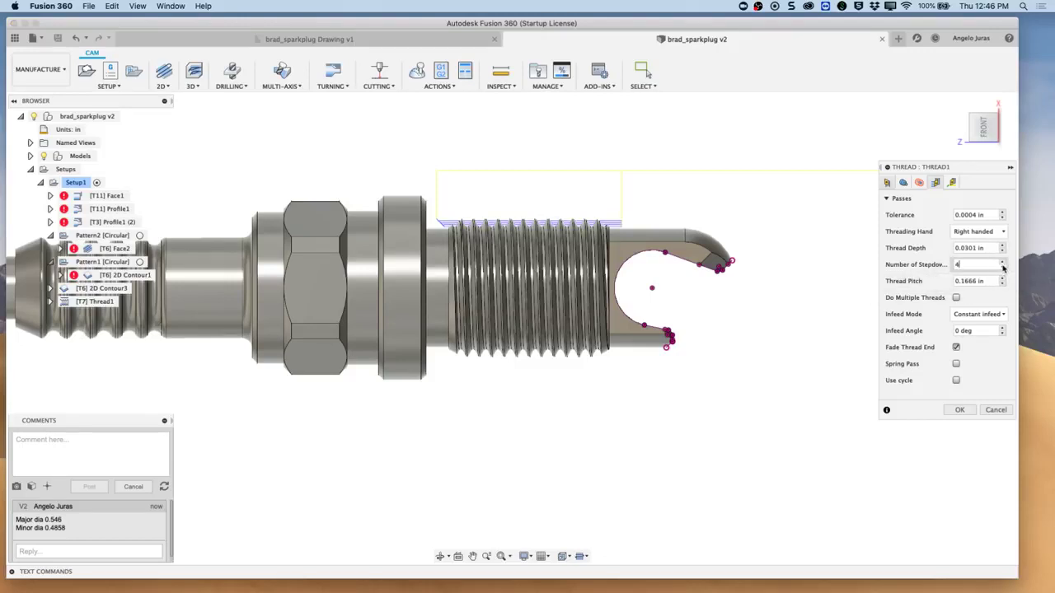
click(1002, 261)
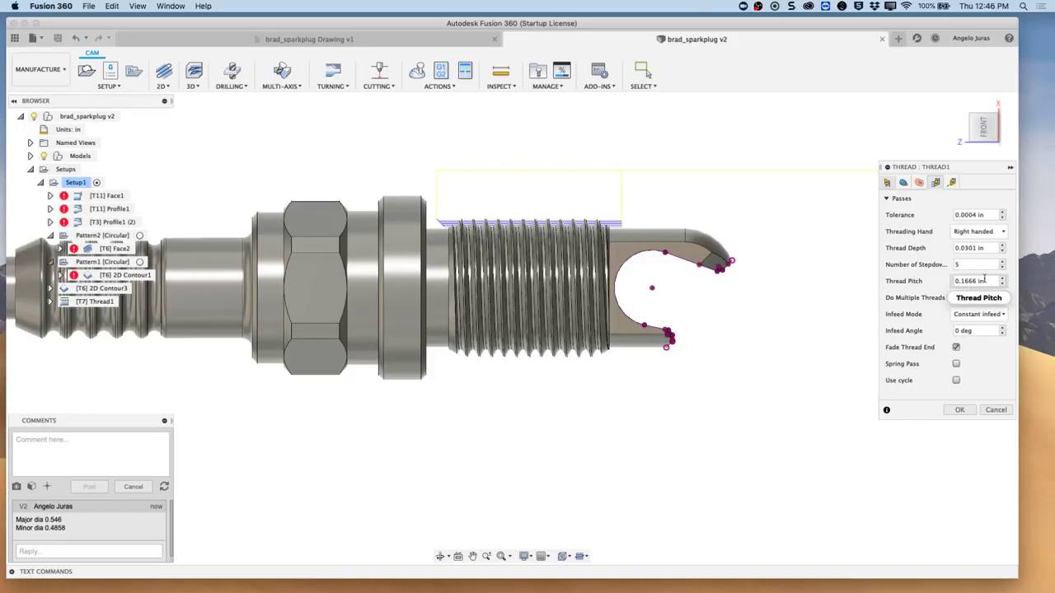
Switch to Calculator and divide 1.25 by 25.4 to convert the thread pitch to inches.
mouse_move(993, 281)
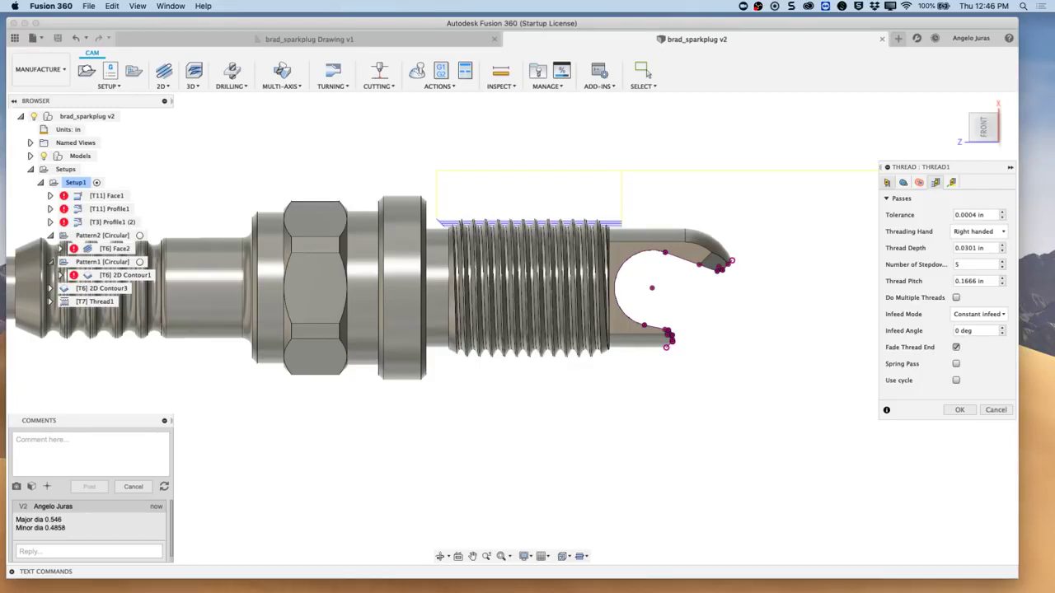
key(super+Tab)
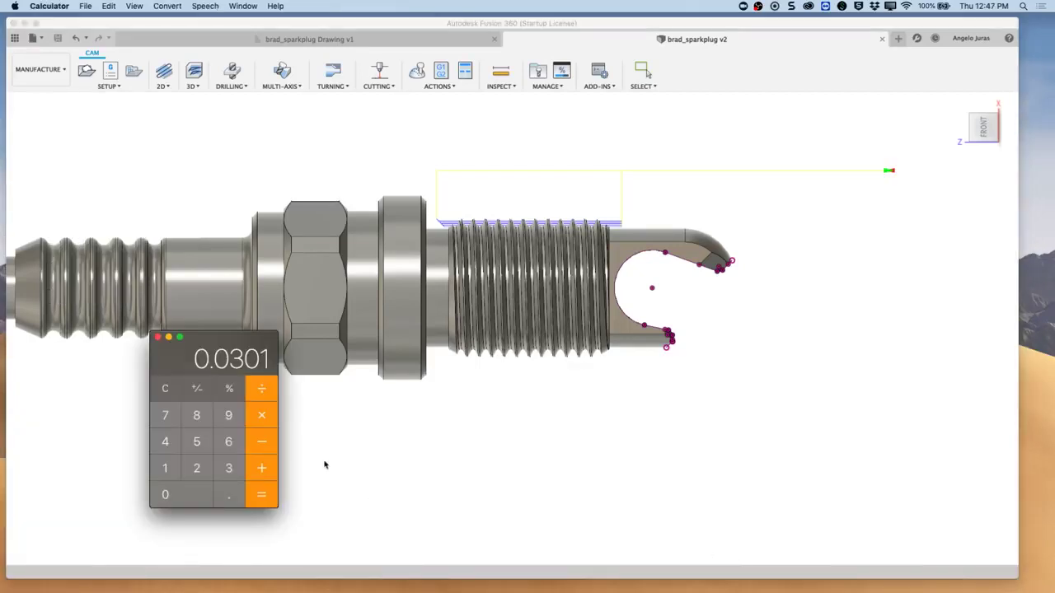
click(166, 389)
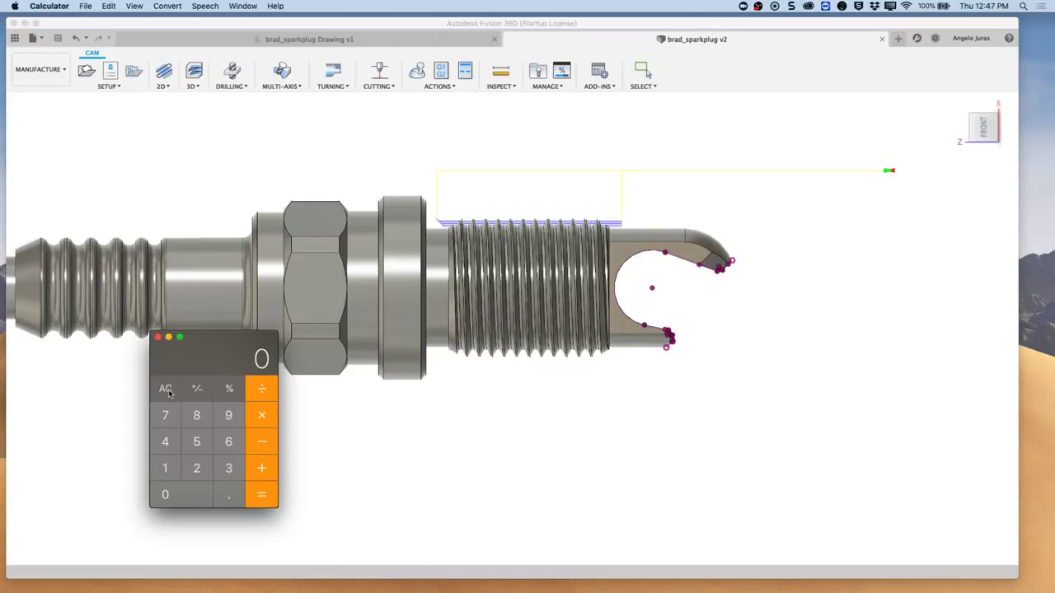
click(165, 468)
click(230, 495)
click(197, 468)
click(195, 443)
click(262, 394)
click(197, 468)
click(197, 444)
click(229, 495)
click(165, 441)
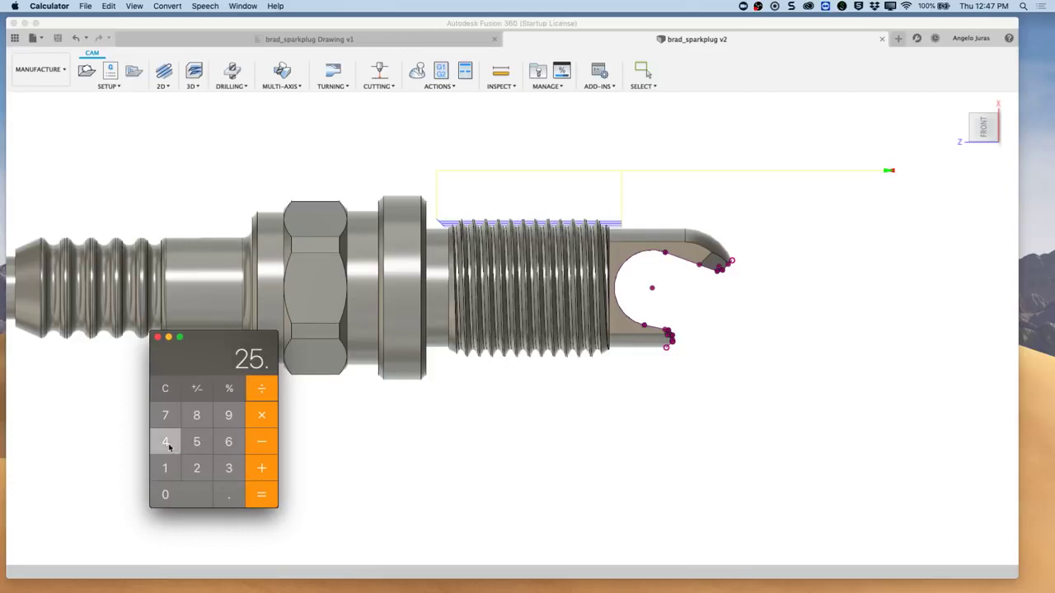
click(262, 496)
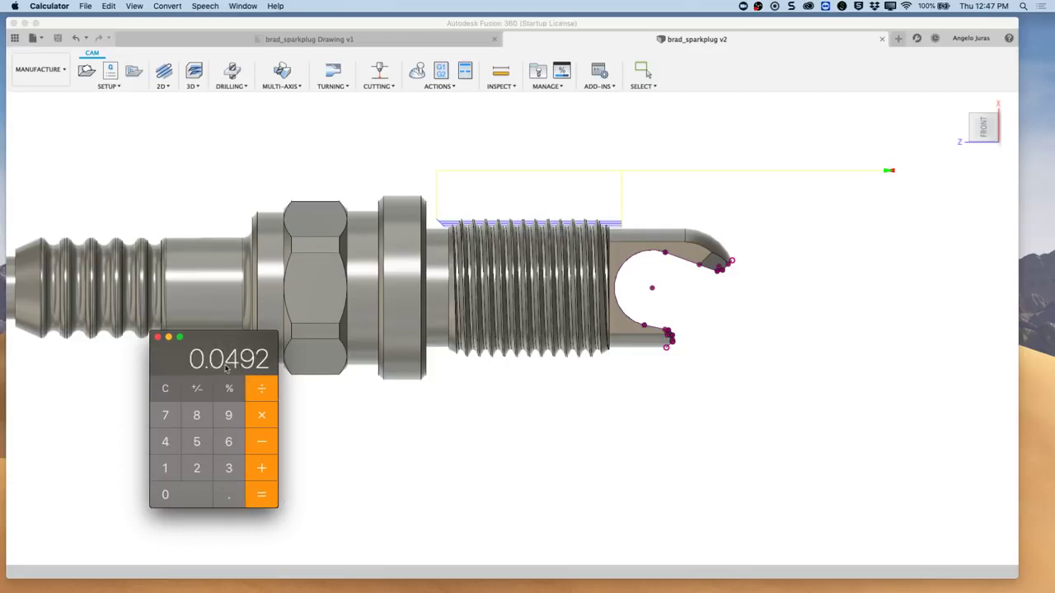
Switch back to Fusion 360 and set the thread pitch to .0492 in.
click(623, 427)
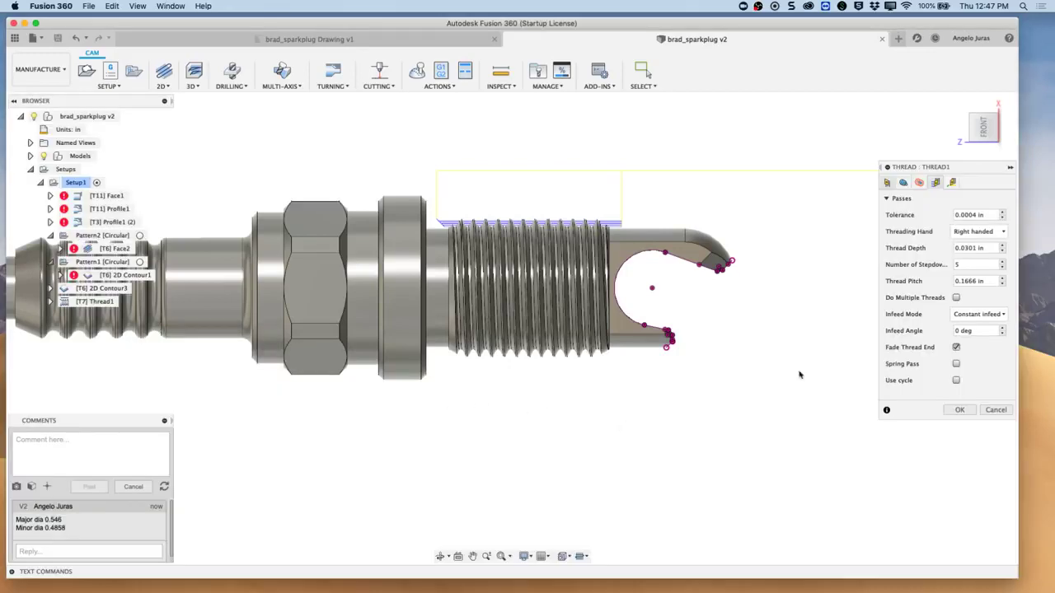
click(985, 282)
key(BackSpace)
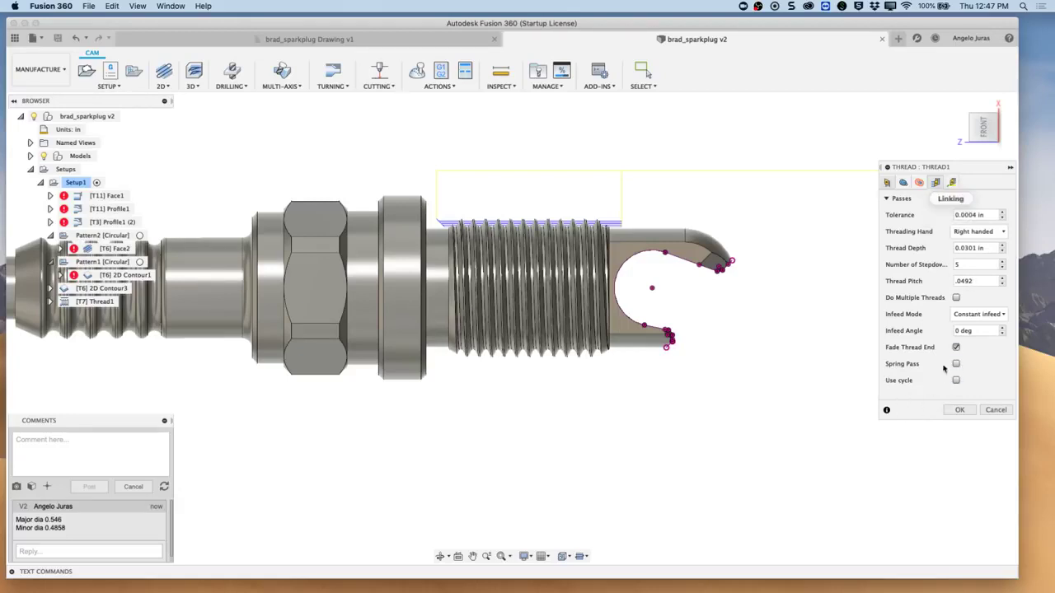
Set the thread operation's retraction policy to Minimum retraction and generate the operation.
click(953, 184)
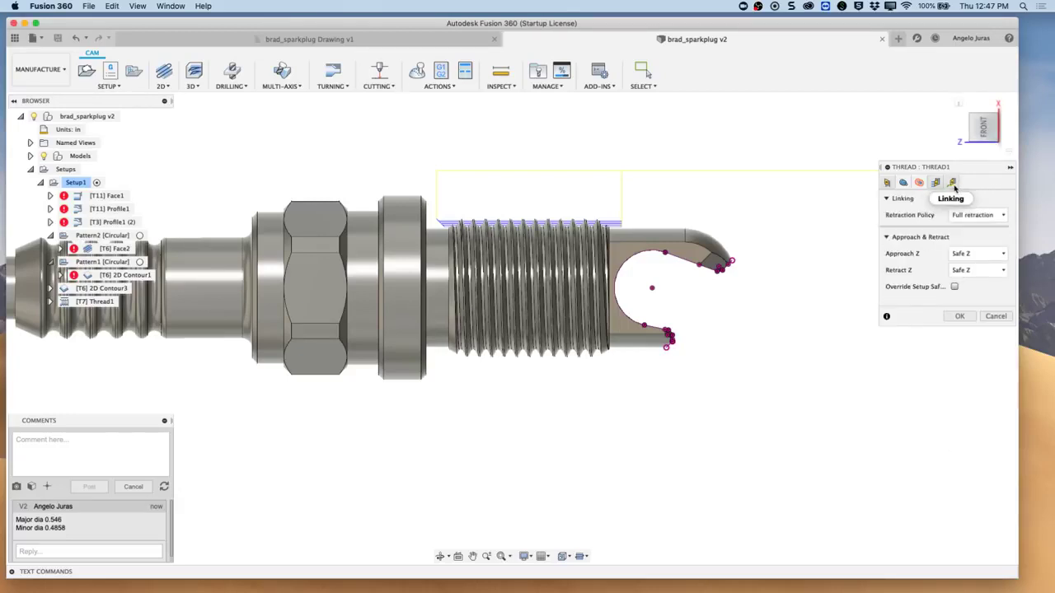
click(1000, 216)
click(987, 239)
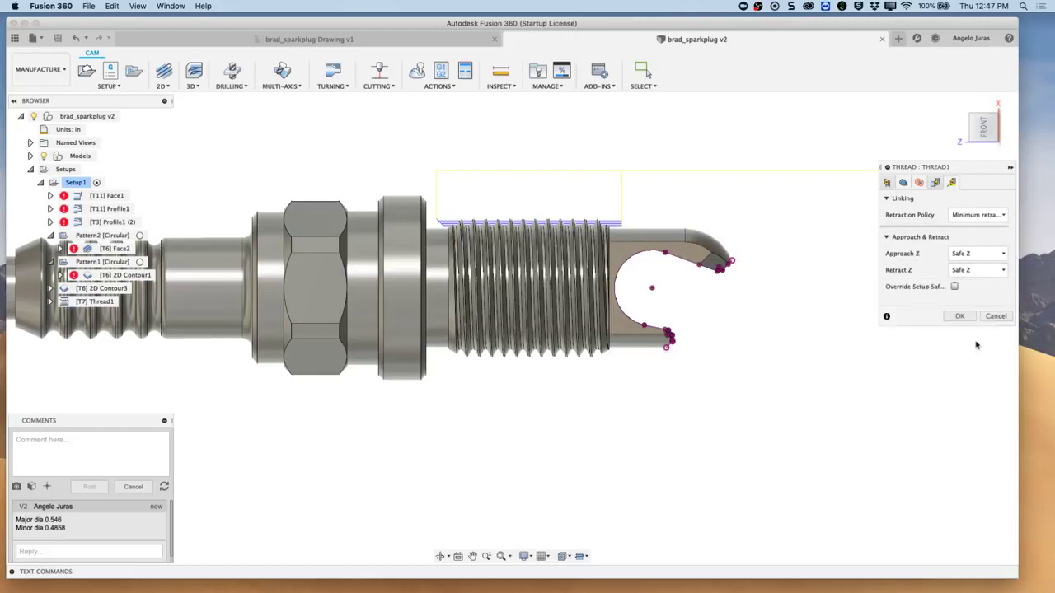
click(960, 316)
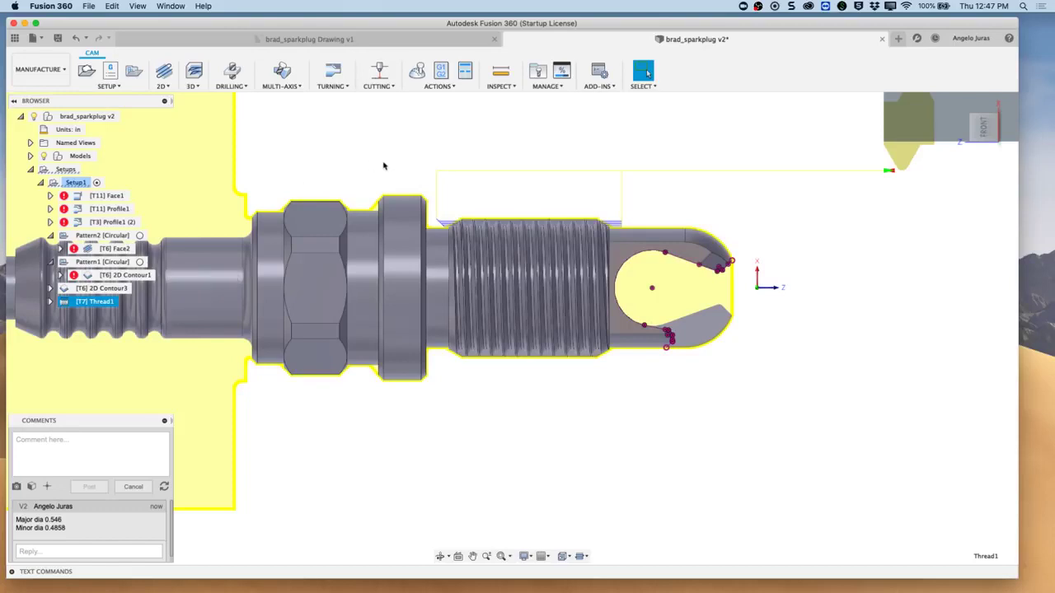
Check the roughing and T3 profile toolpaths, and paste a copy of the [T11] Profile1 operation into Setup1.
scroll(518, 255, down, 3)
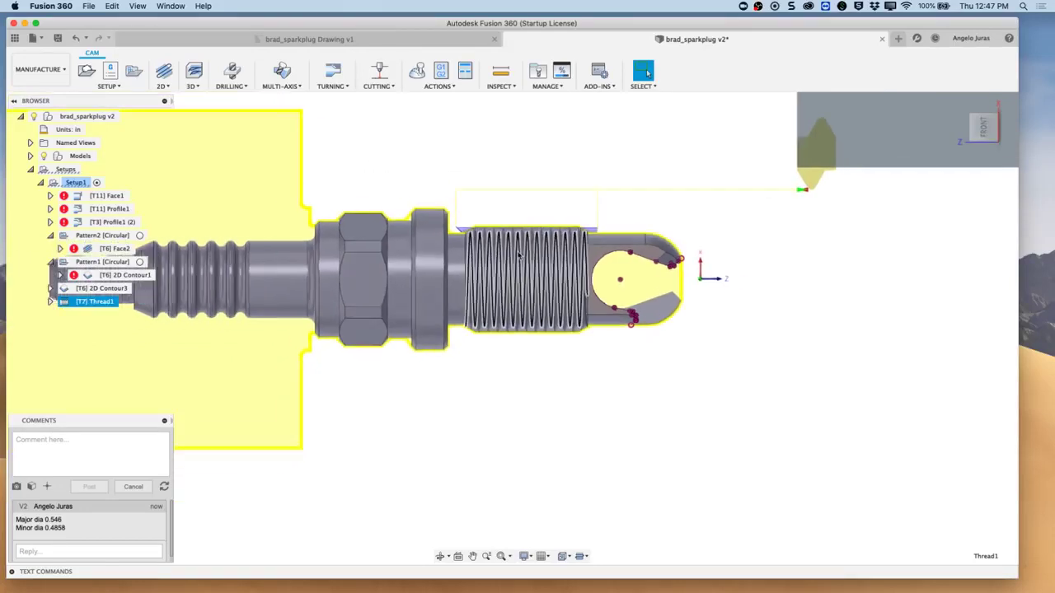
scroll(518, 255, down, 3)
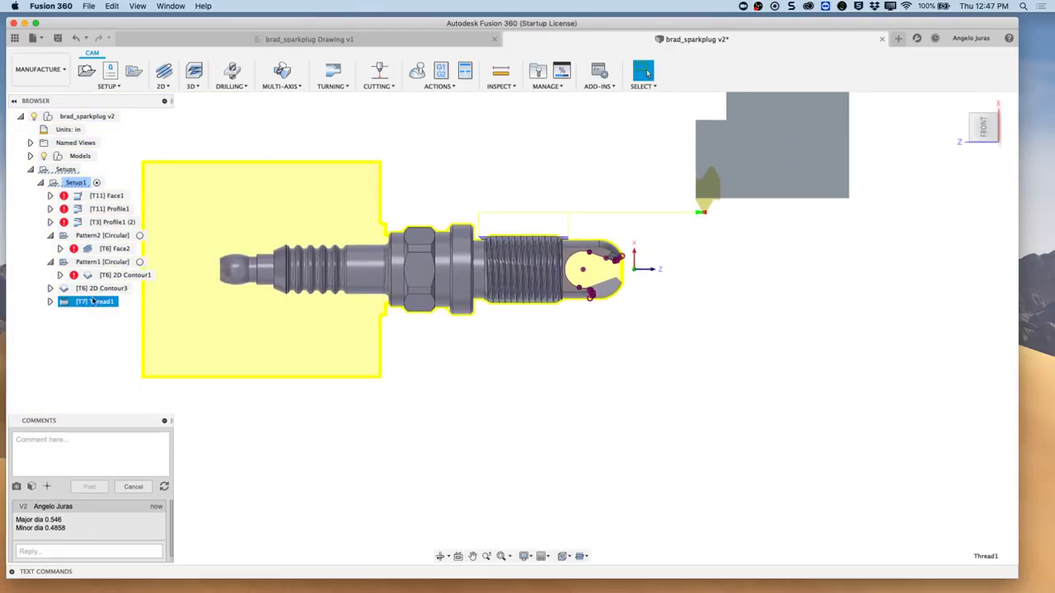
click(111, 209)
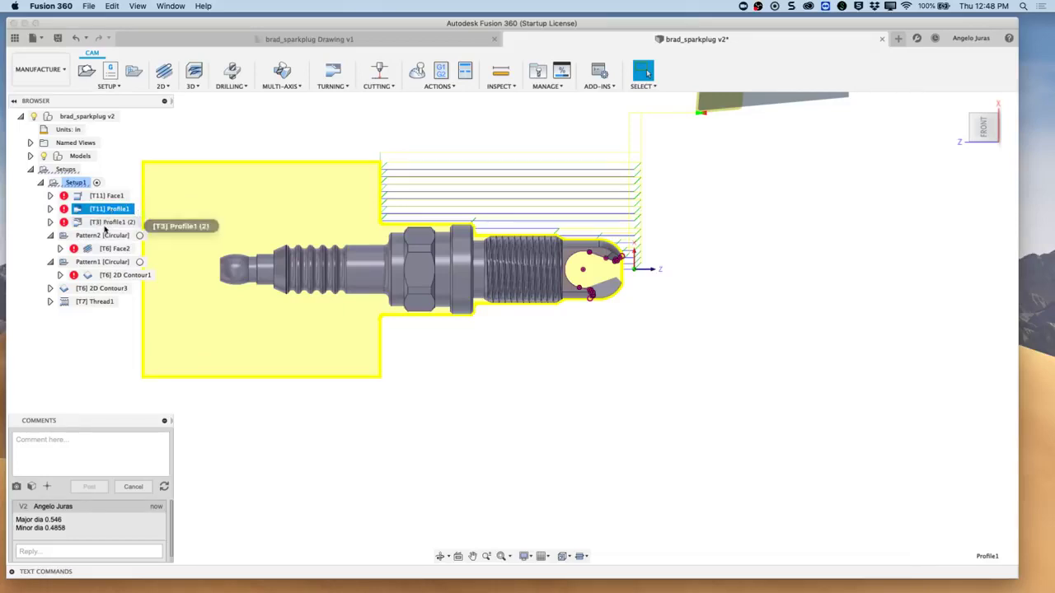
click(107, 222)
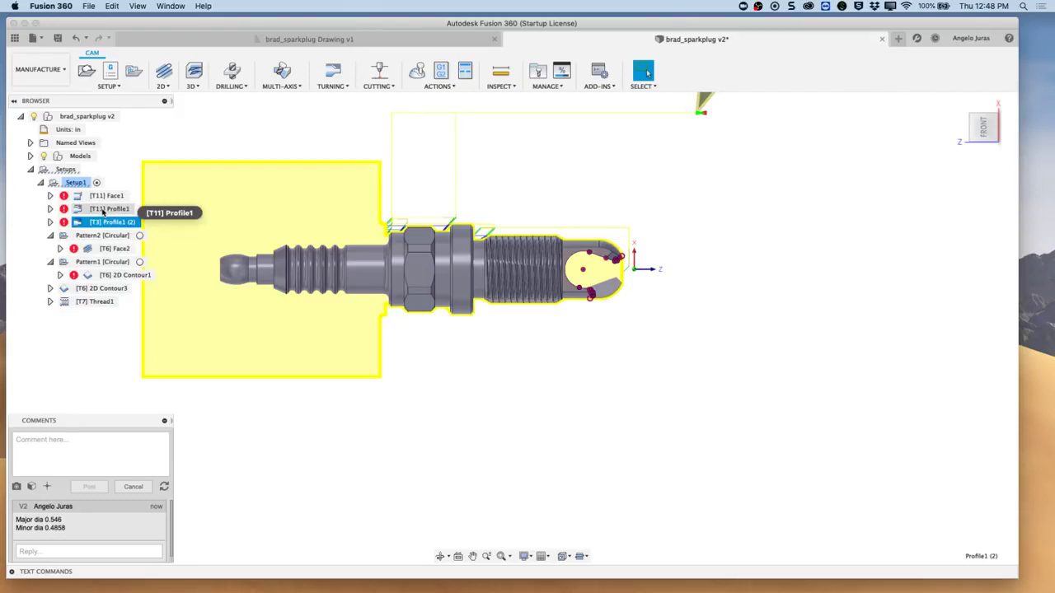
right_click(103, 211)
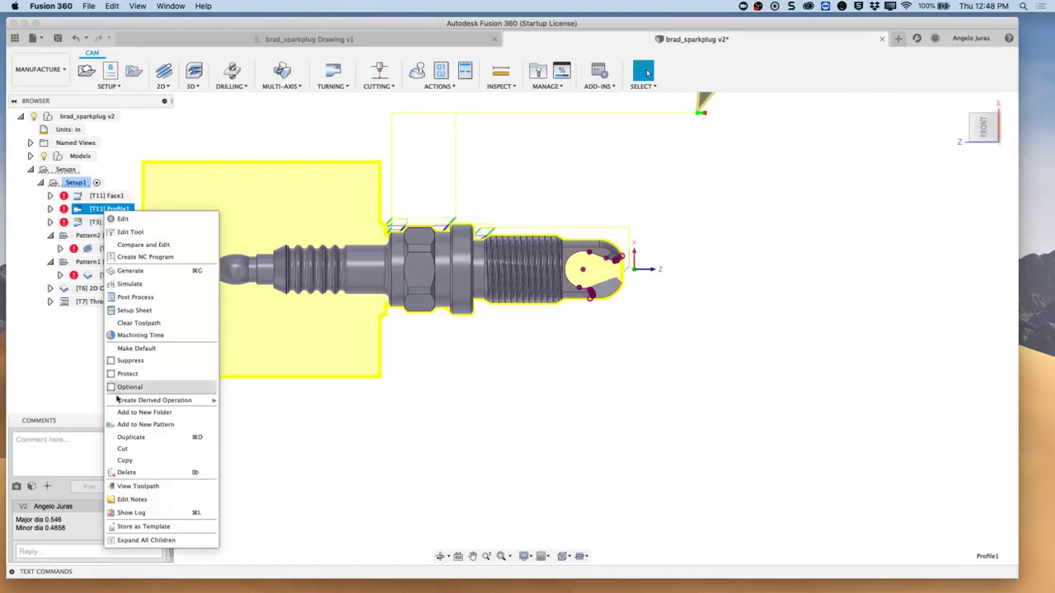
click(126, 460)
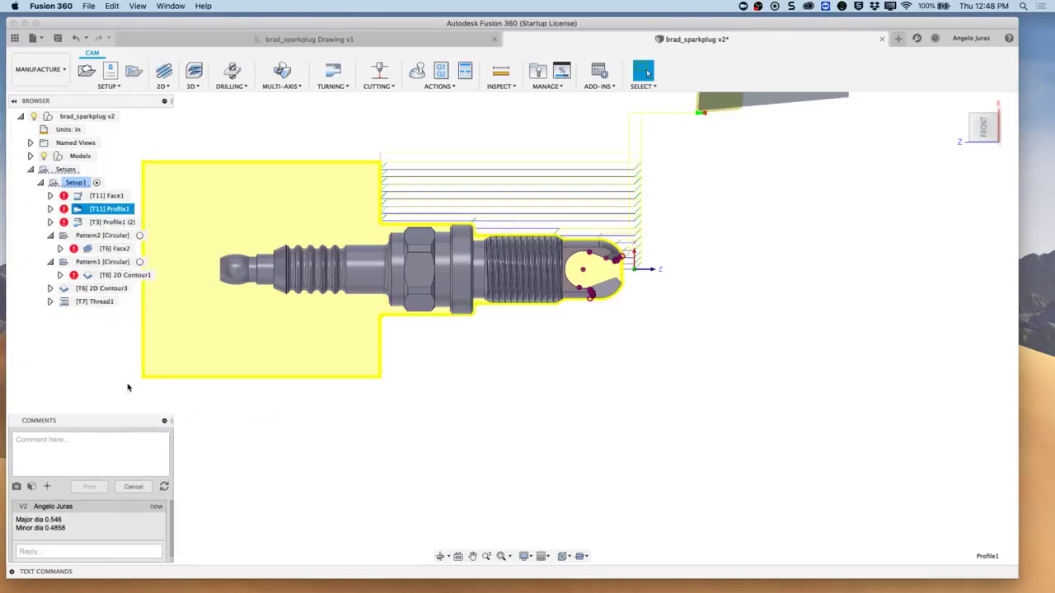
click(80, 182)
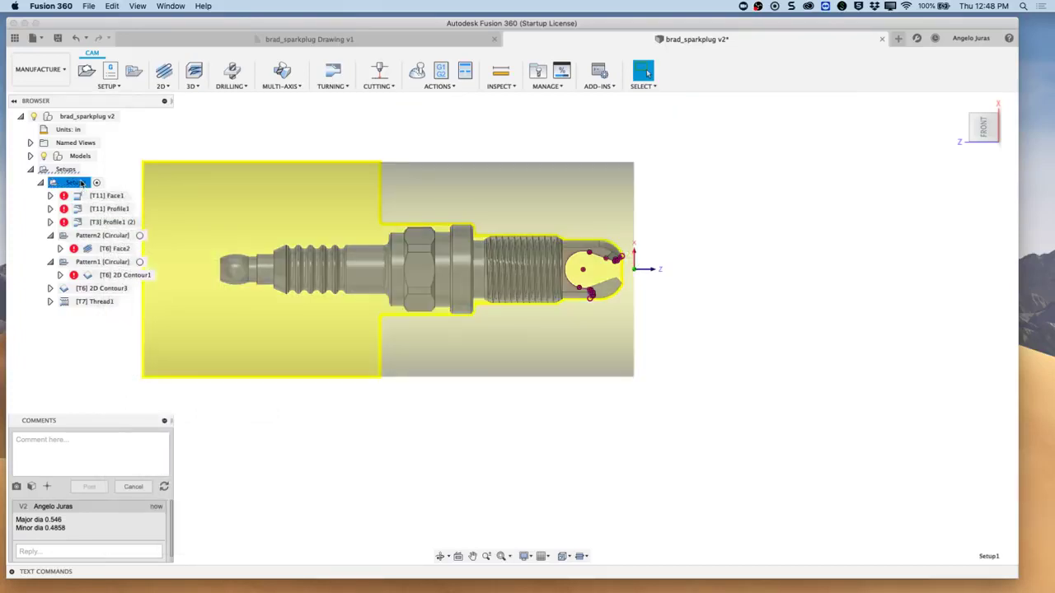
right_click(81, 183)
click(122, 419)
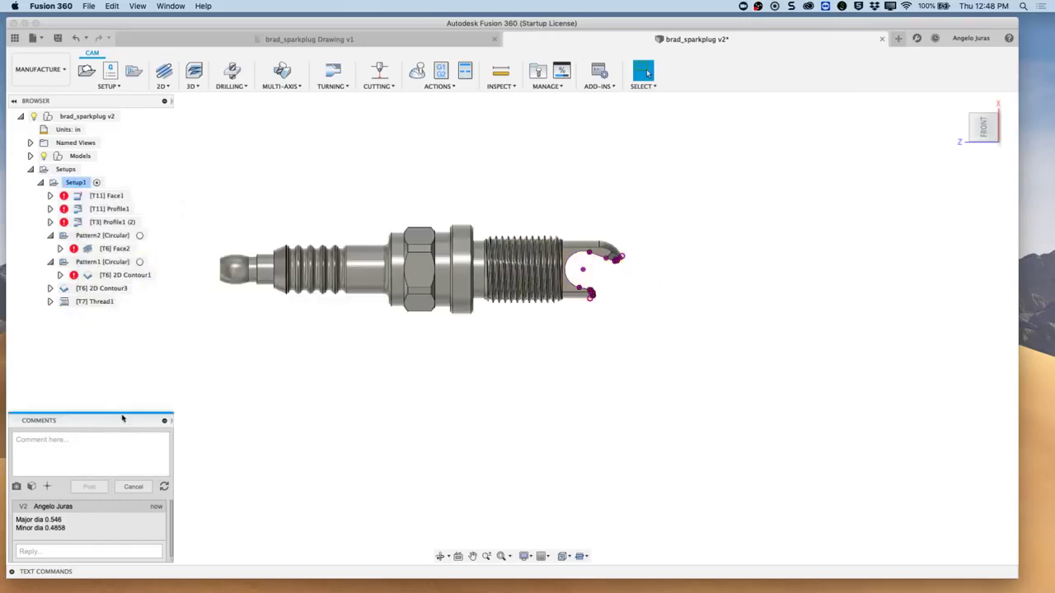
Edit the copied T11 profile operation and set its front limit by Selection to the vertex on the shoulder just behind the hex.
right_click(94, 315)
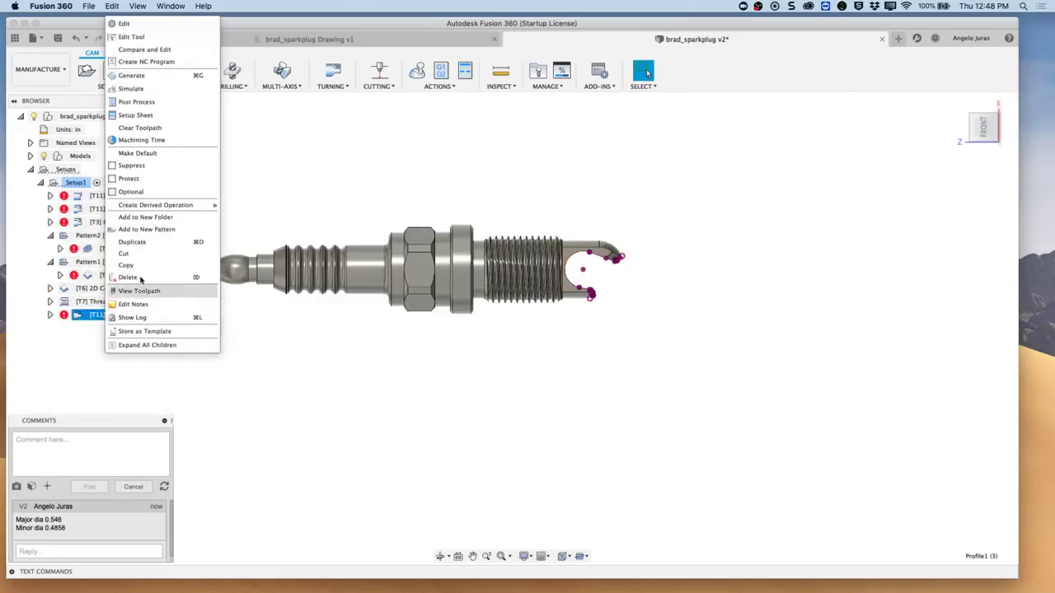
click(132, 24)
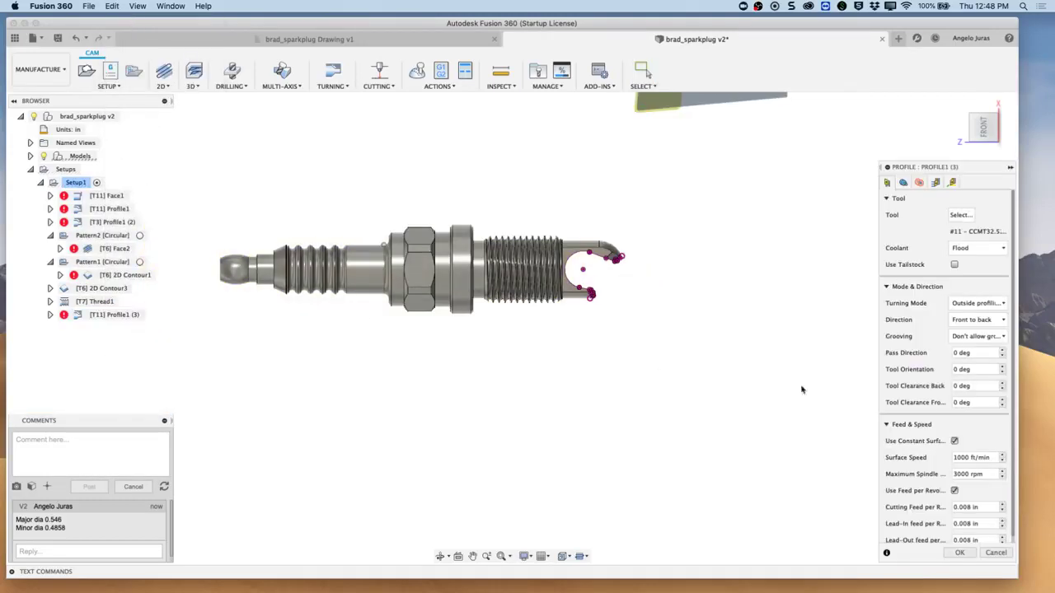
click(904, 183)
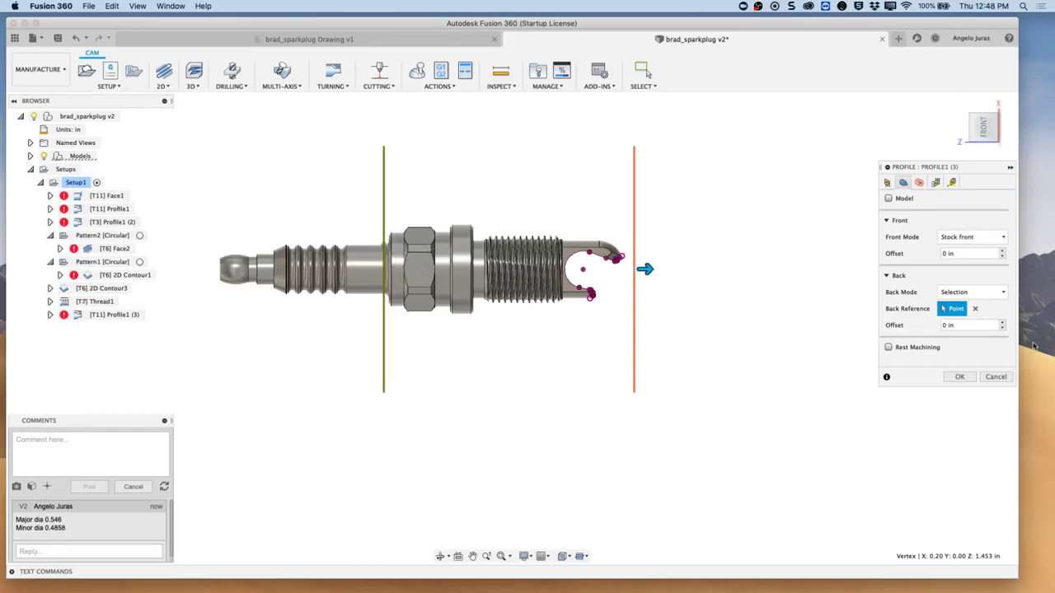
click(1003, 239)
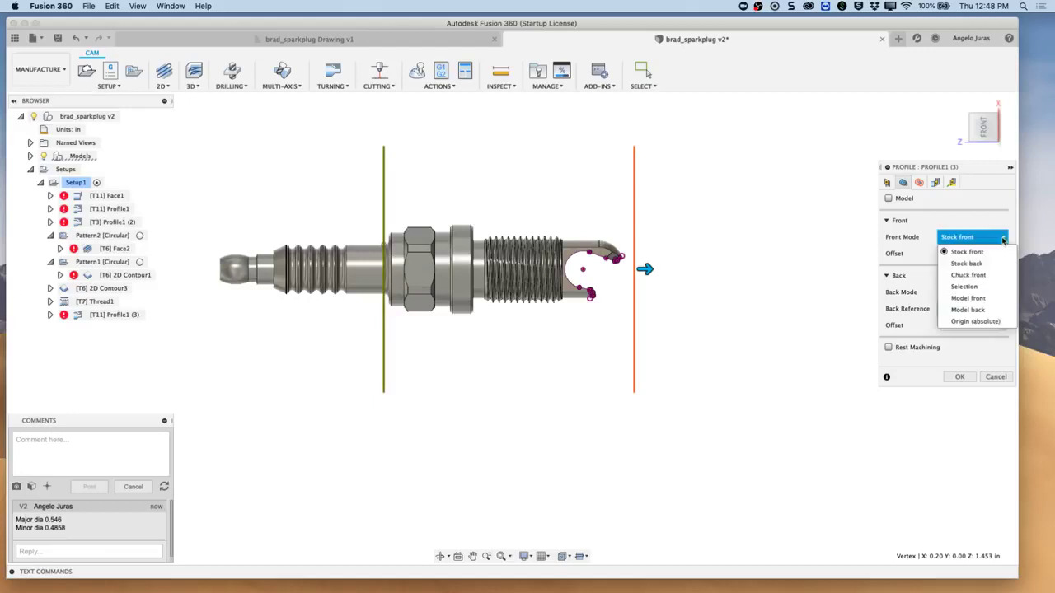
click(964, 287)
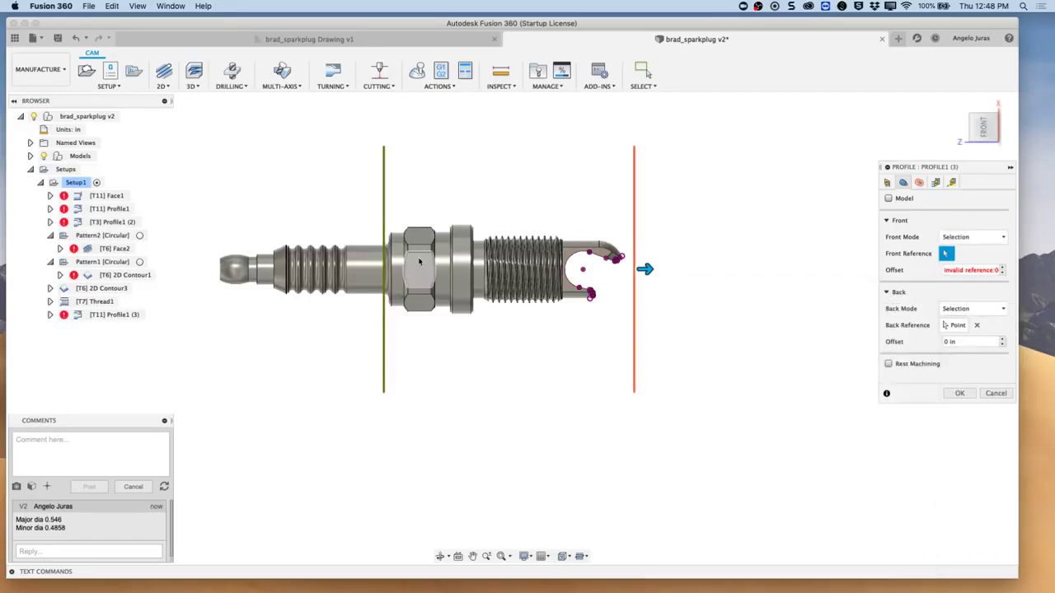
click(392, 237)
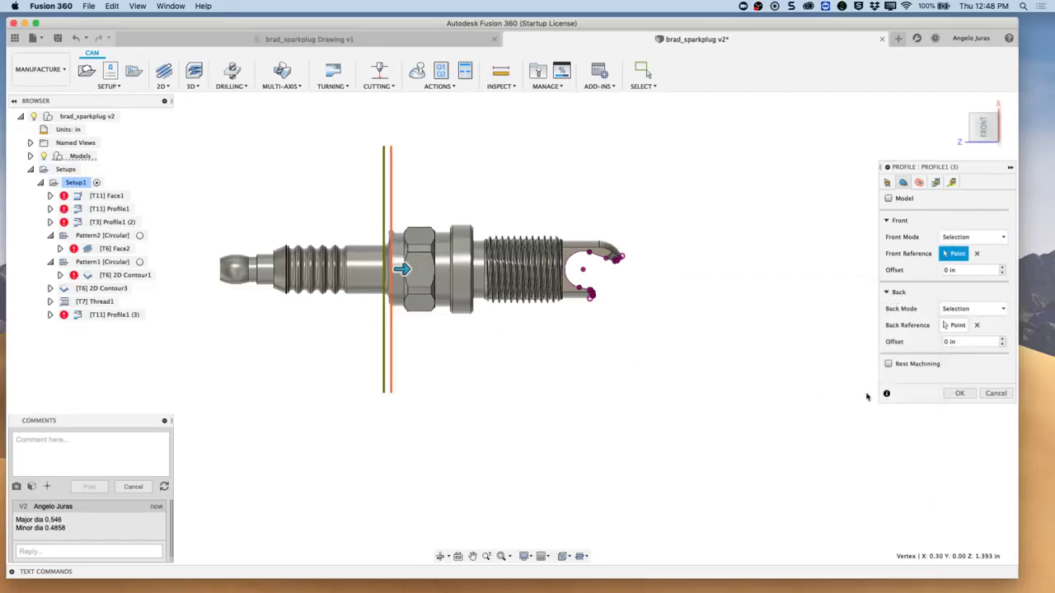
Reselect the profile's back limit as the vertex at the rear end of the ribbed section, with an offset of -.03 in.
click(977, 326)
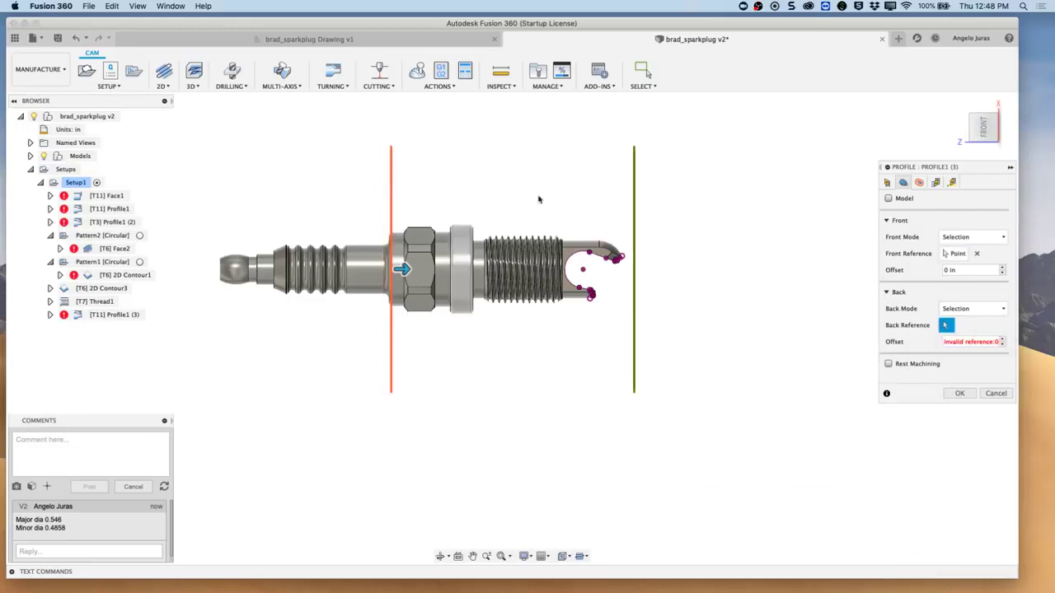
click(274, 261)
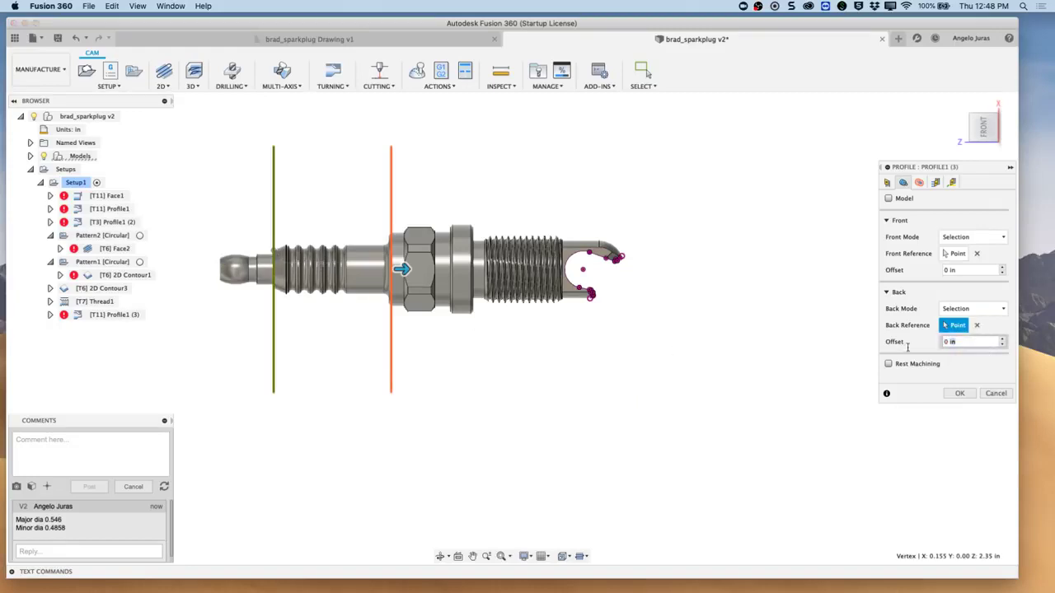
click(949, 341)
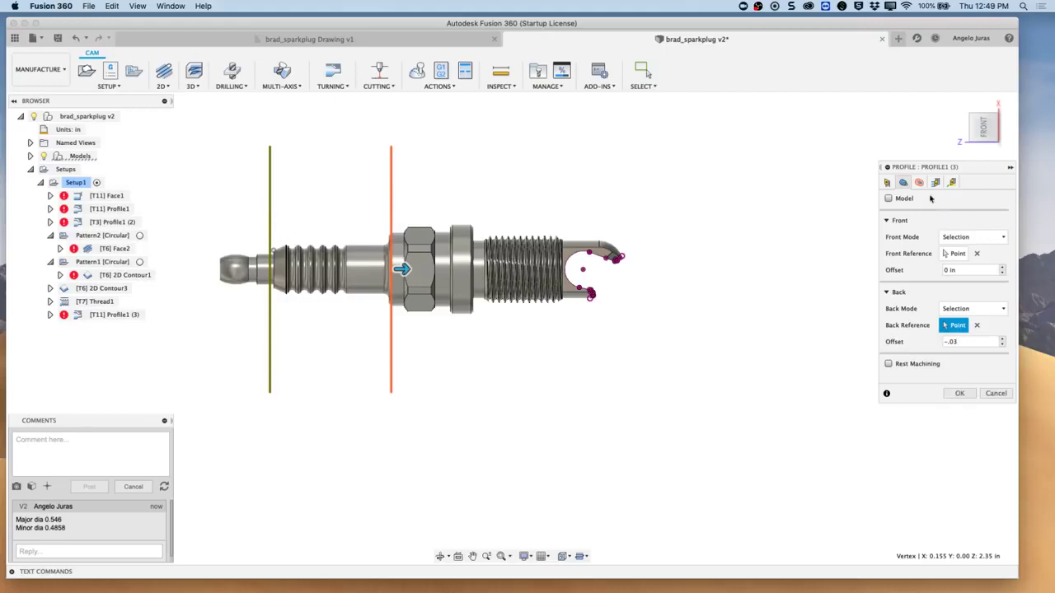
Set the profile's grooving to Allow radial grooving and generate the operation.
click(887, 185)
click(987, 336)
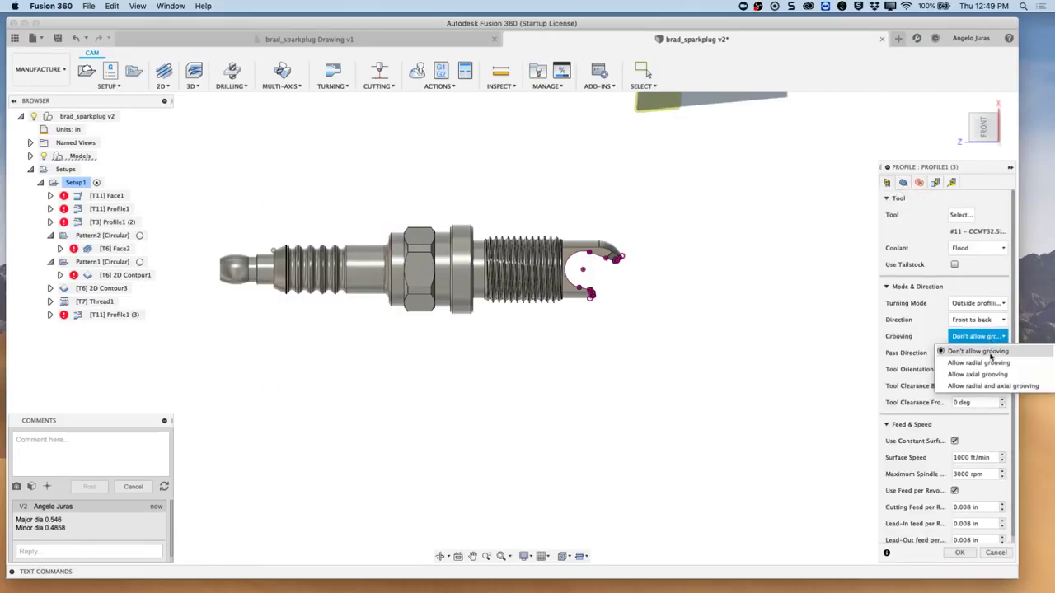
click(985, 363)
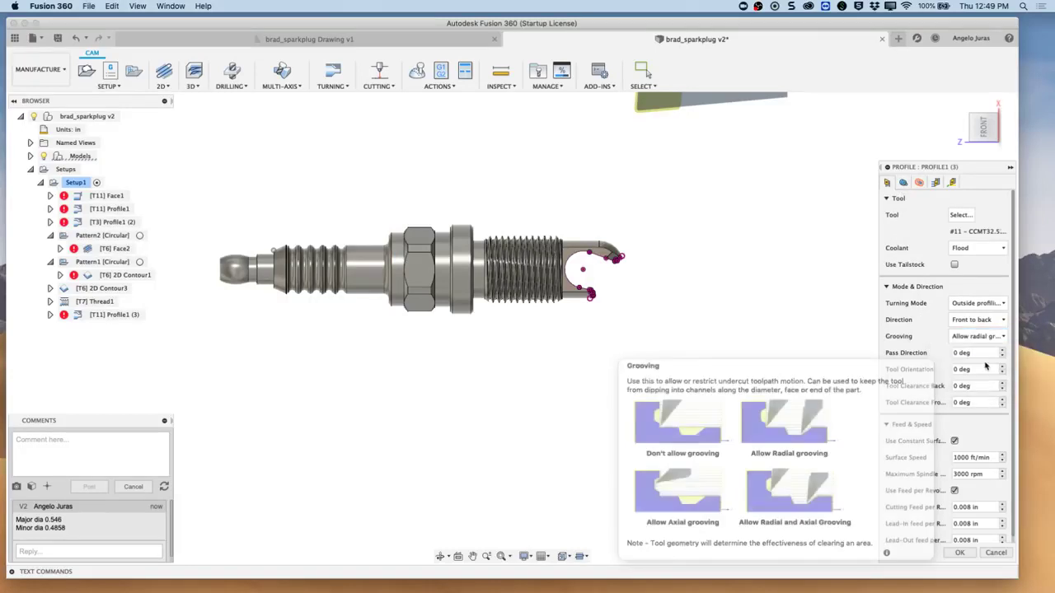
click(959, 553)
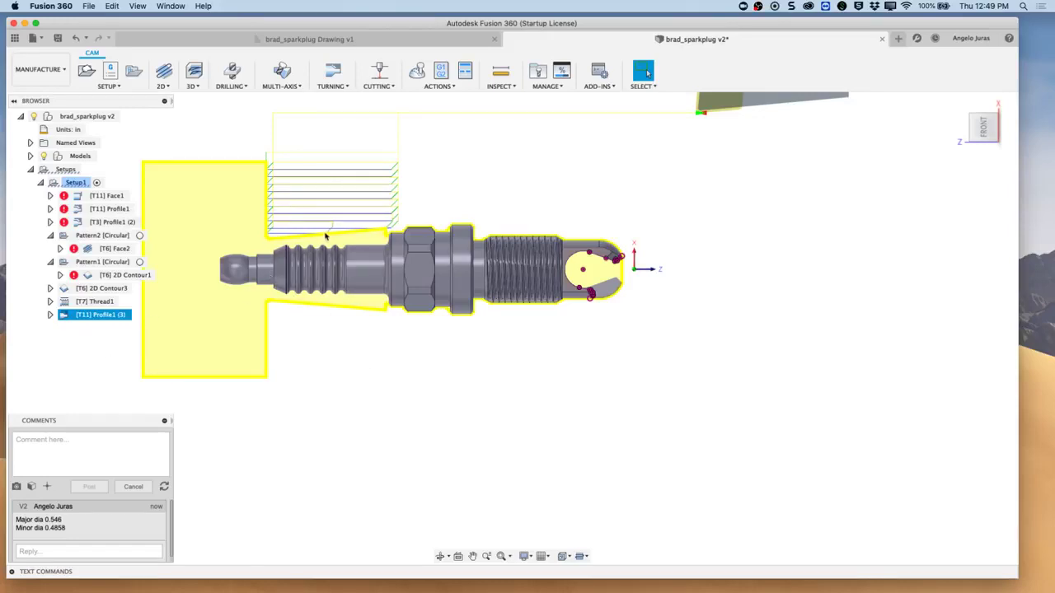
Duplicate the [T11] Profile1 (3) operation in Setup1.
right_click(93, 321)
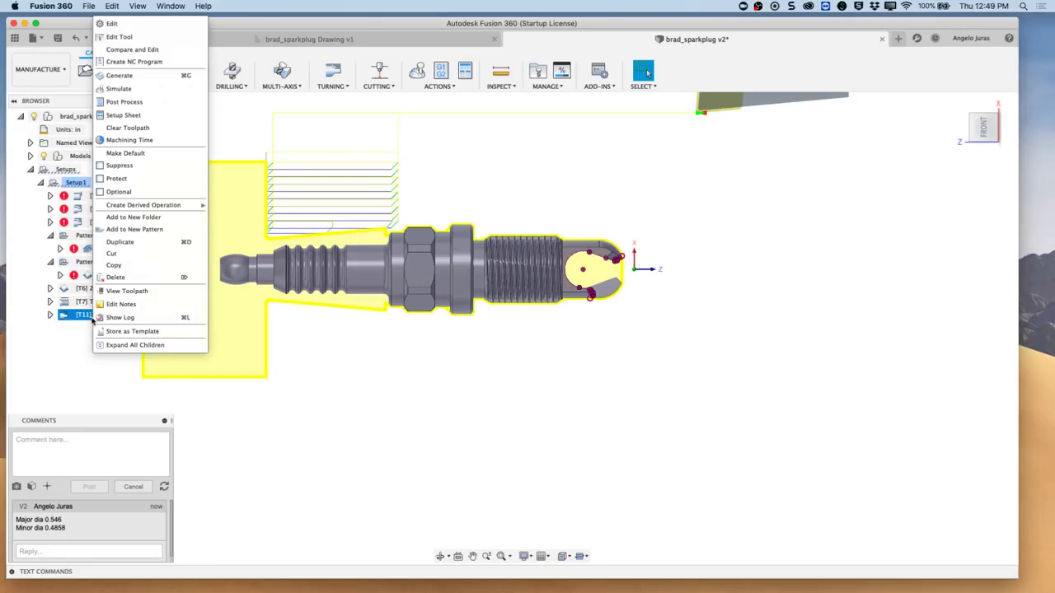
click(132, 243)
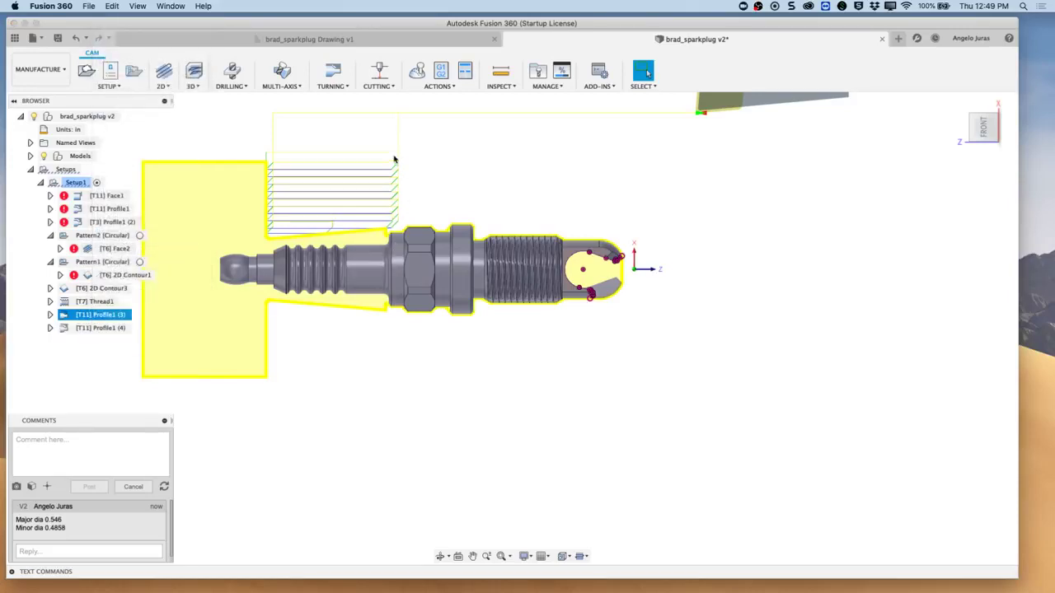
click(120, 327)
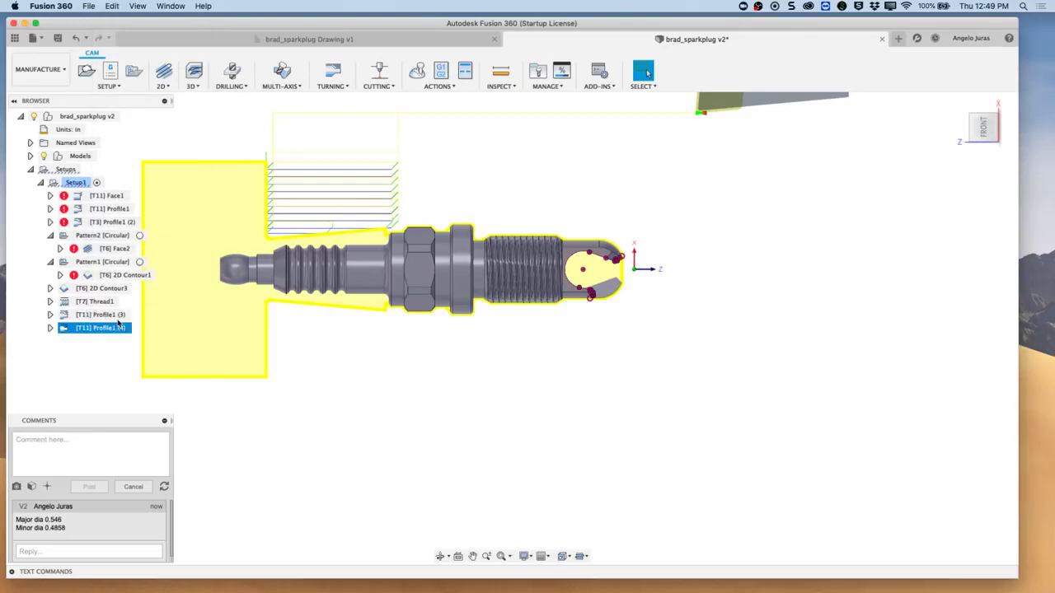
right_click(118, 318)
click(92, 356)
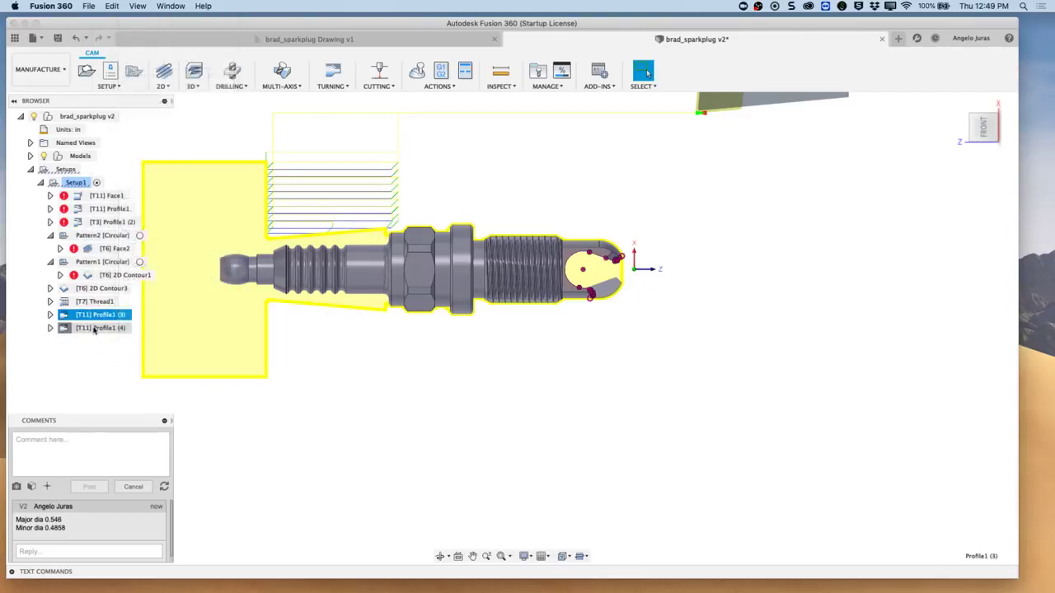
Edit the duplicate Profile1 (4) and change its tool to 3 - VCGT331-SVLC-R (35 Degree Finish Turn or Face).
right_click(92, 328)
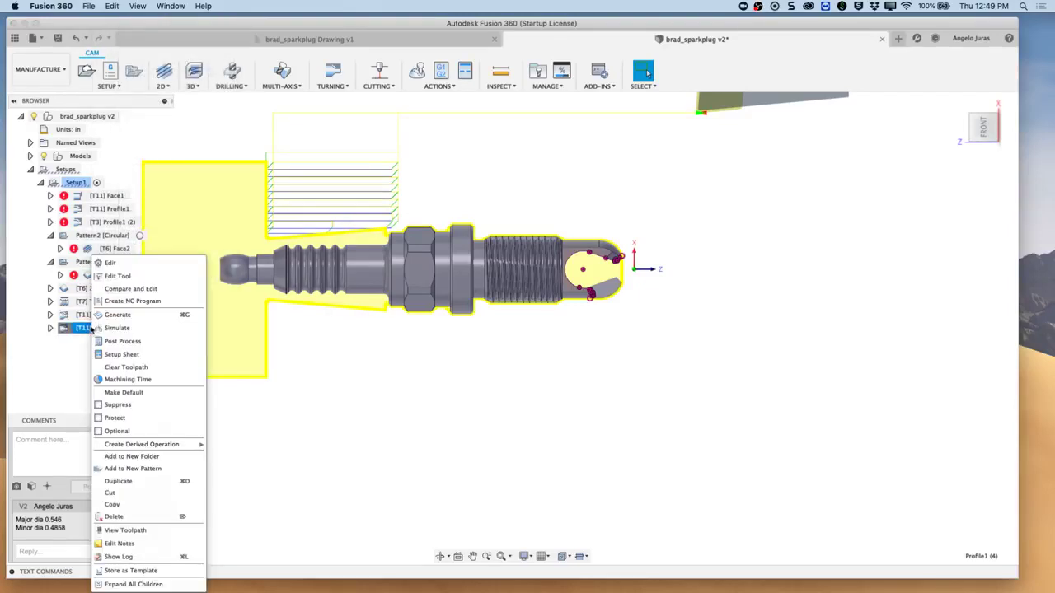
click(110, 263)
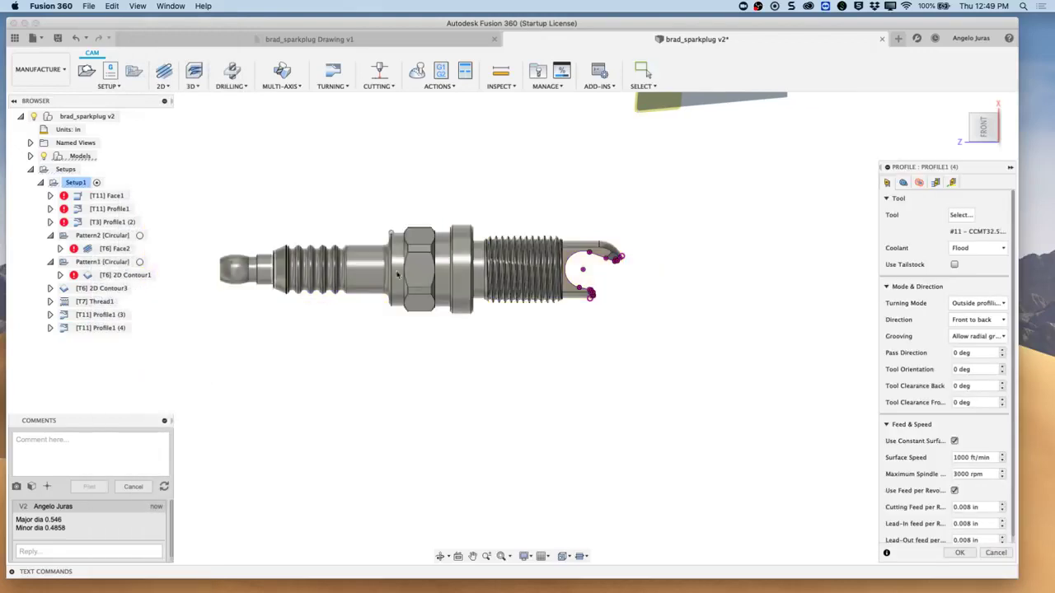
click(965, 222)
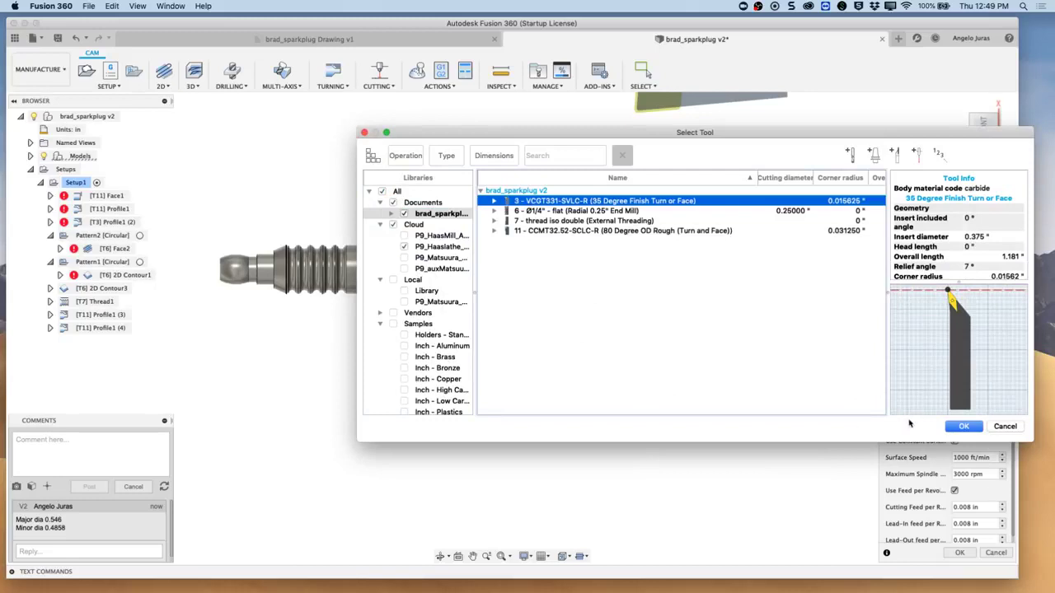
click(961, 427)
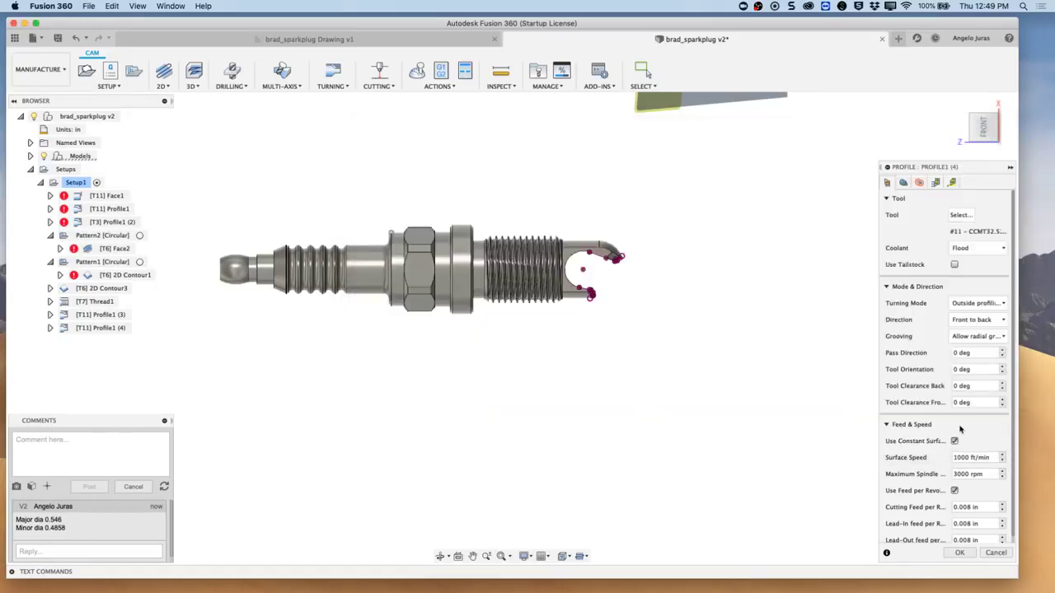
Enable rest machining from the previous operation for Profile1 (4) and set its back offset to 0.
click(902, 183)
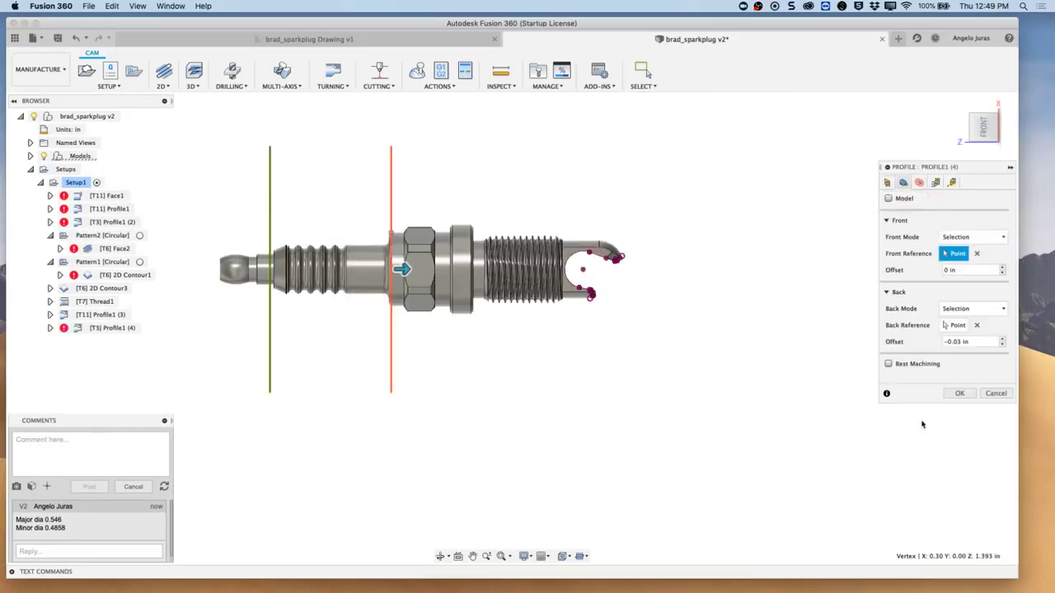
click(888, 364)
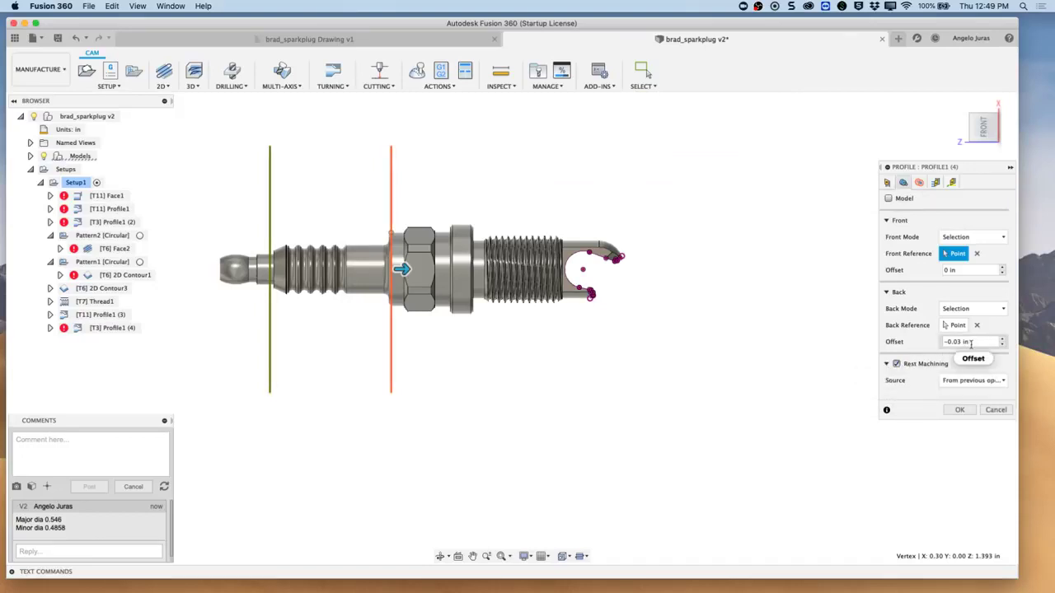
drag(973, 342, 933, 347)
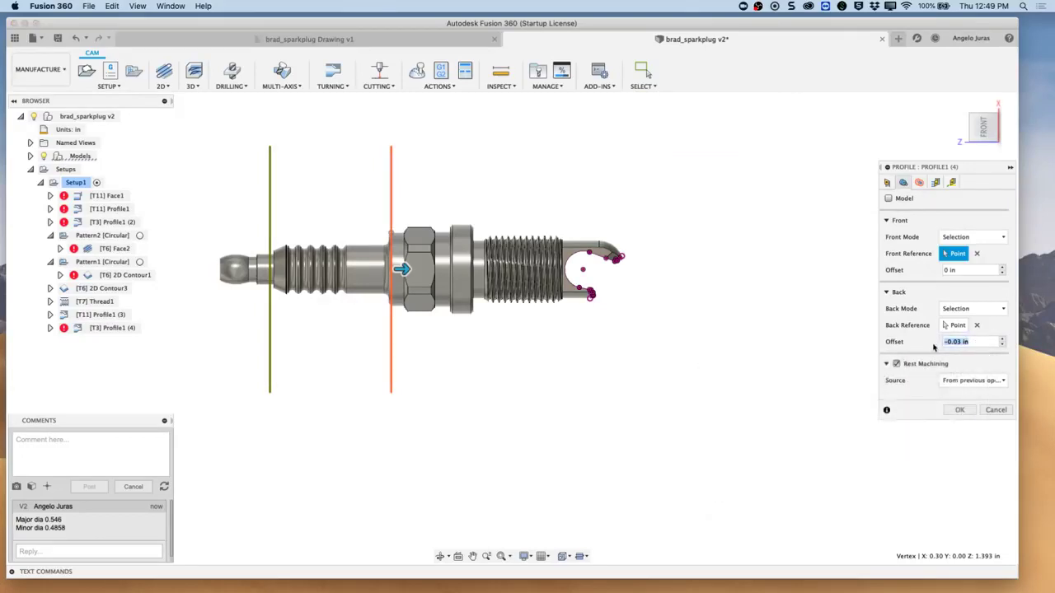
text(0)
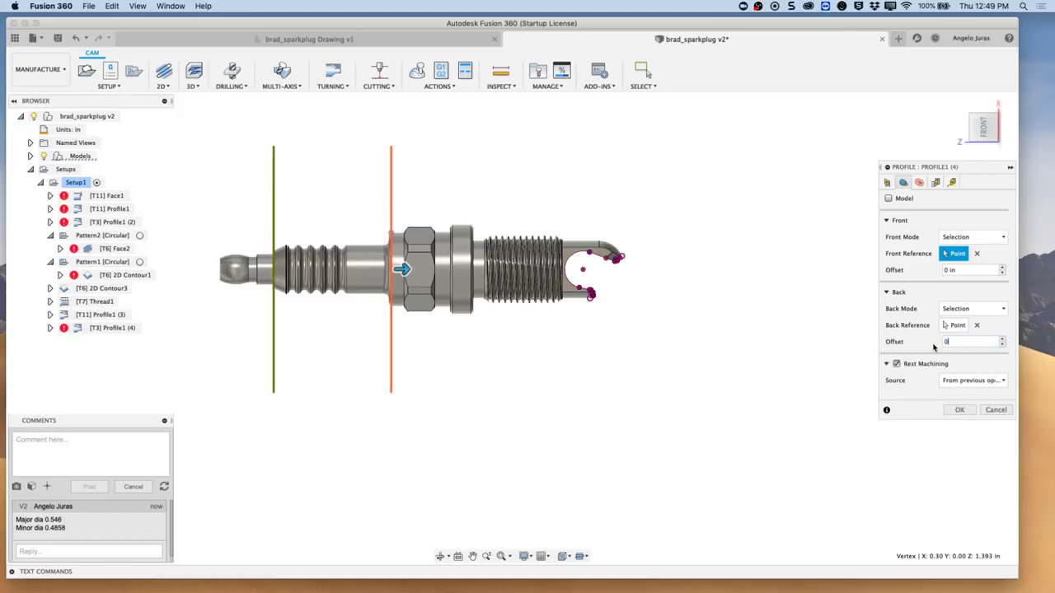
Enable finishing passes with 2 stepovers of .005 in and generate Profile1 (4).
click(935, 183)
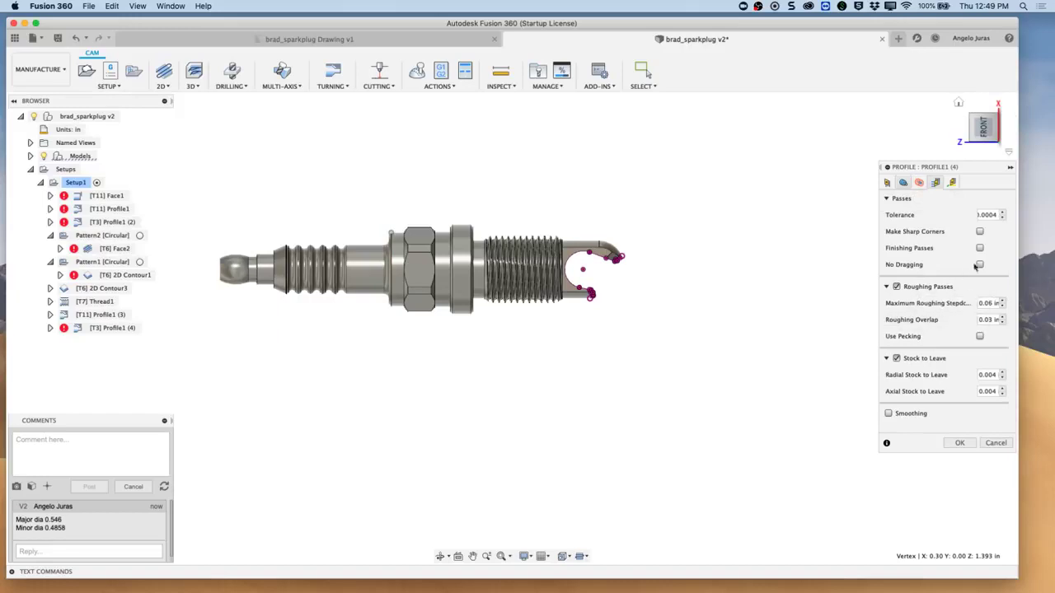
click(980, 249)
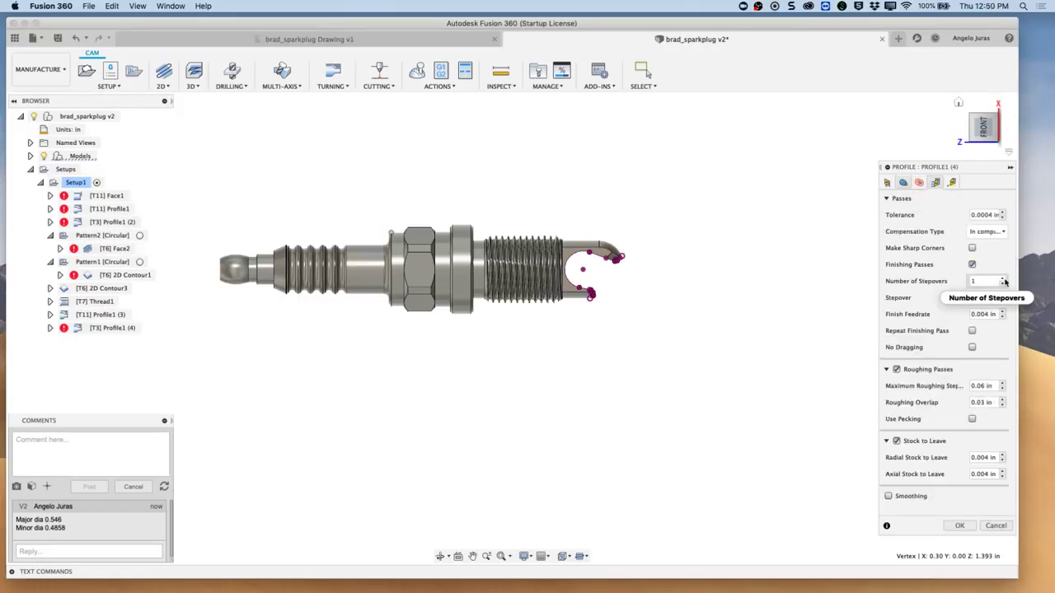
click(1003, 279)
click(995, 297)
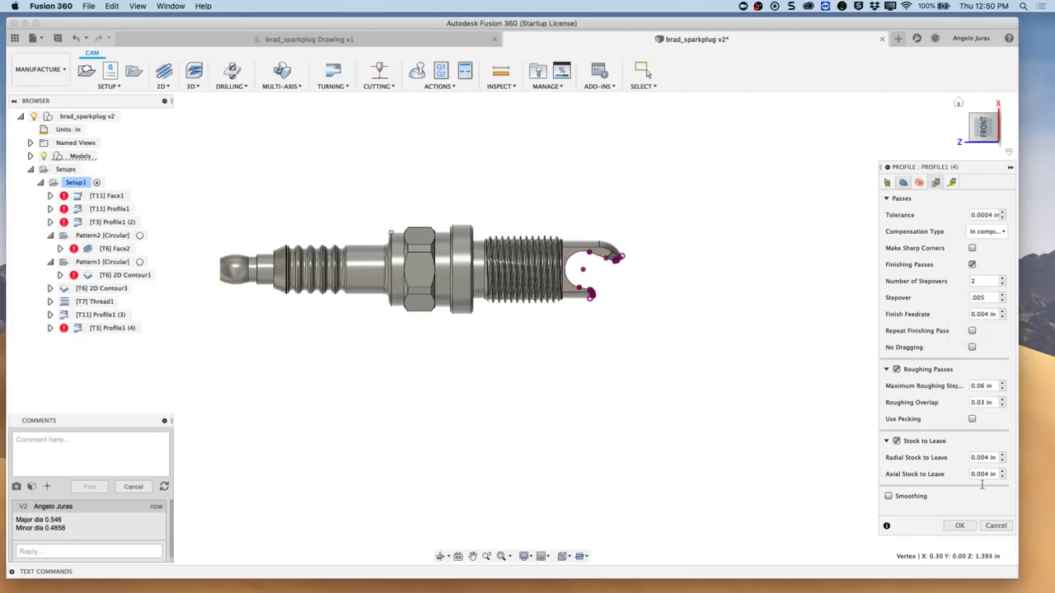
click(959, 527)
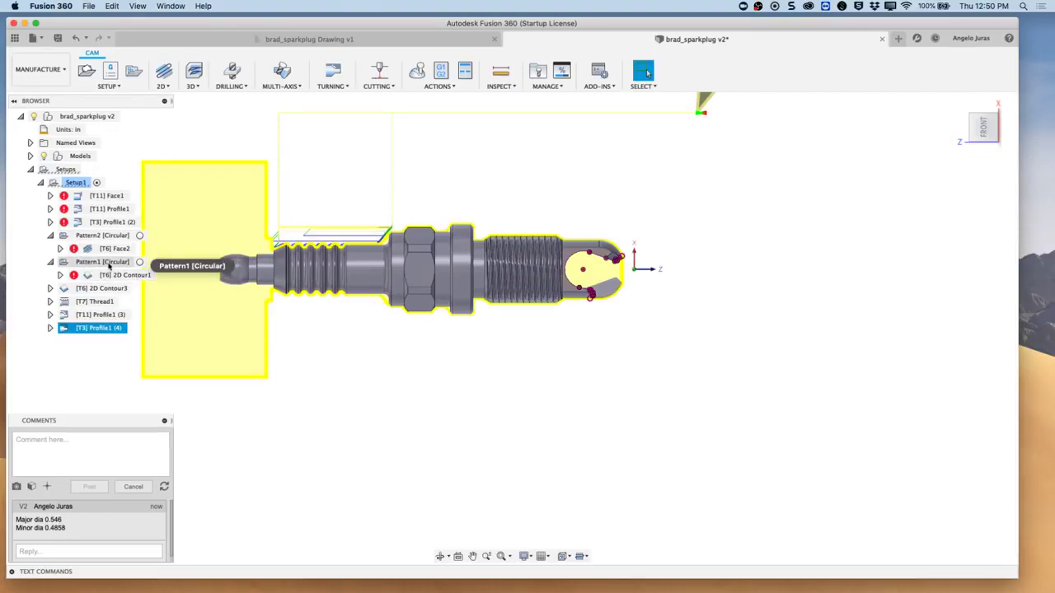
Turn off Stock to Leave in [T3] Profile1 (4) and regenerate the operation.
right_click(103, 328)
click(132, 23)
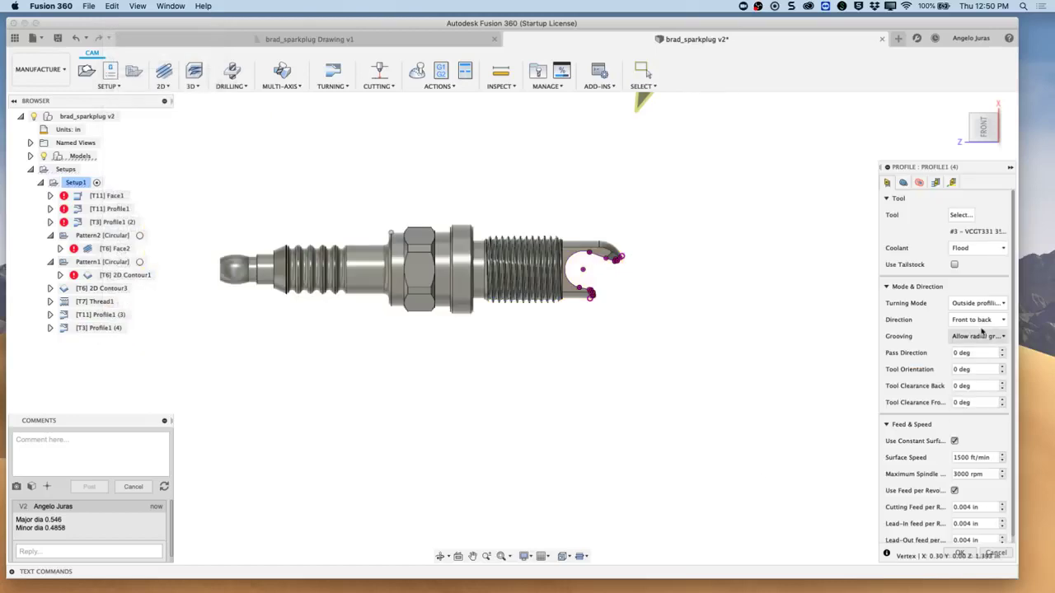
click(935, 183)
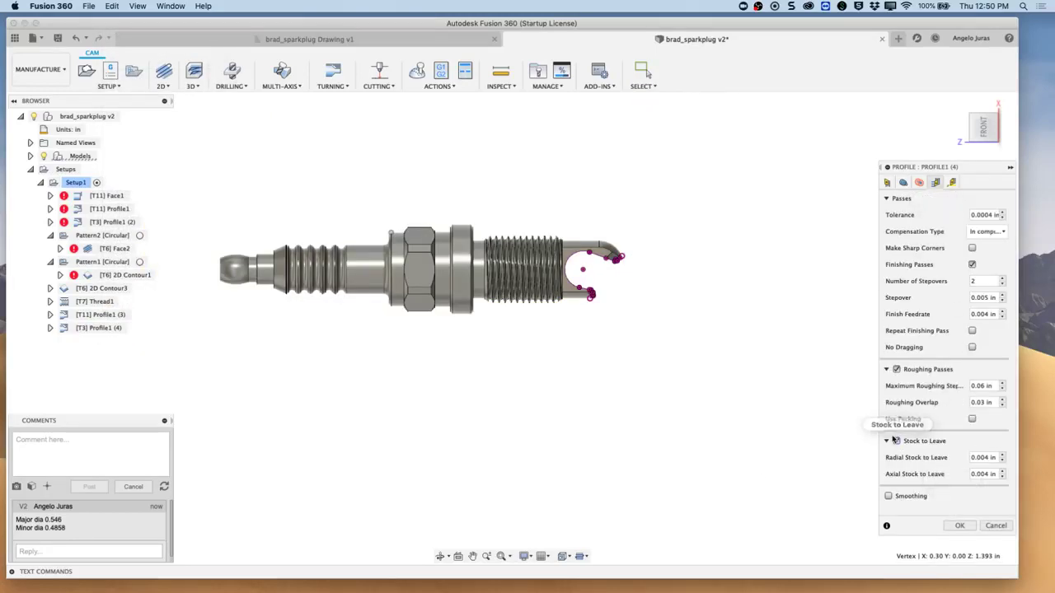
click(897, 442)
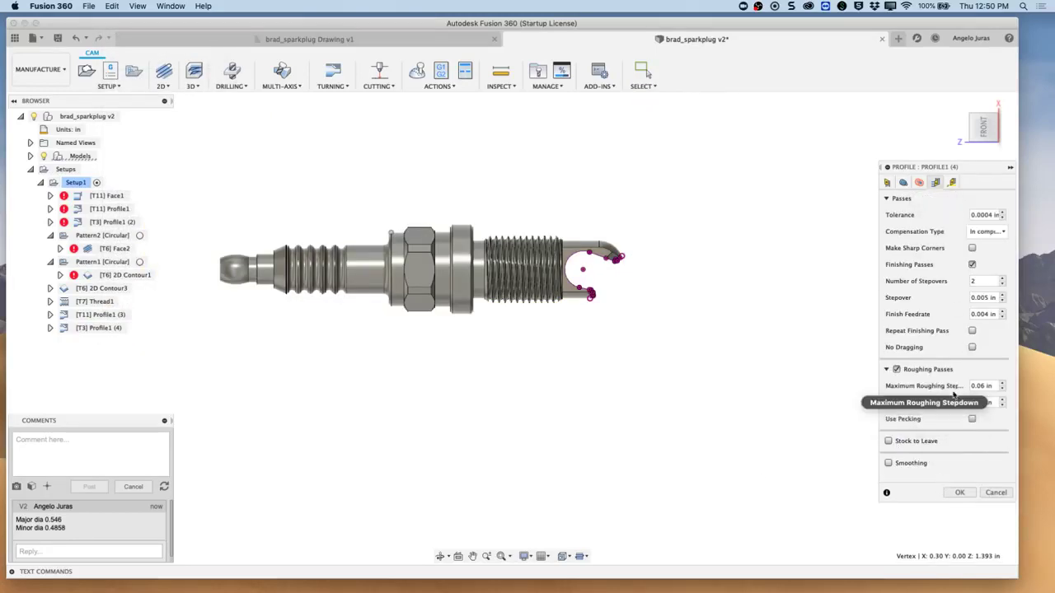
click(959, 492)
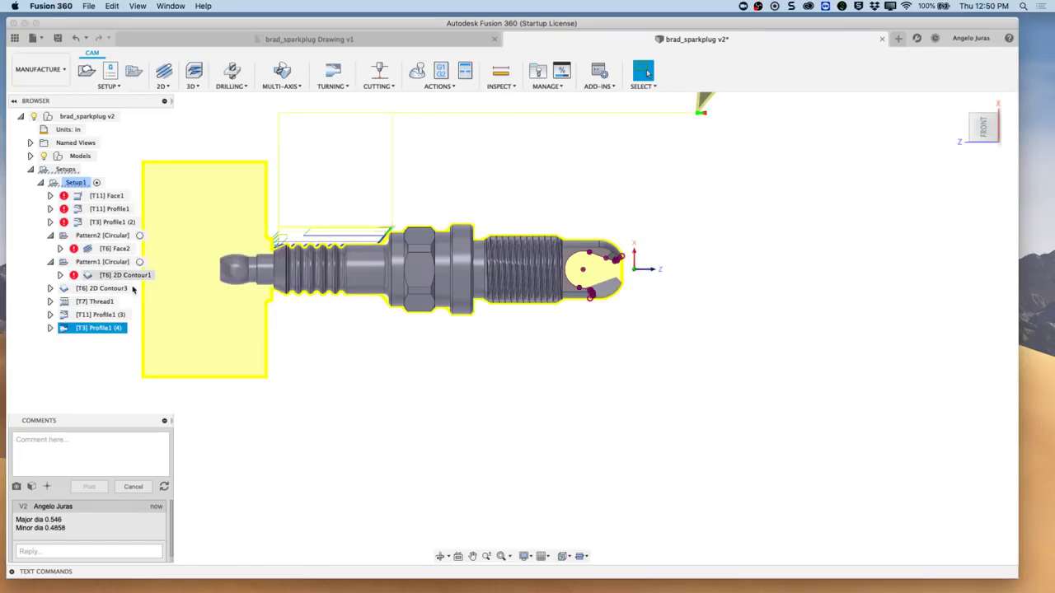
Make another duplicate of the [T11] Profile1 (3) roughing operation.
click(96, 316)
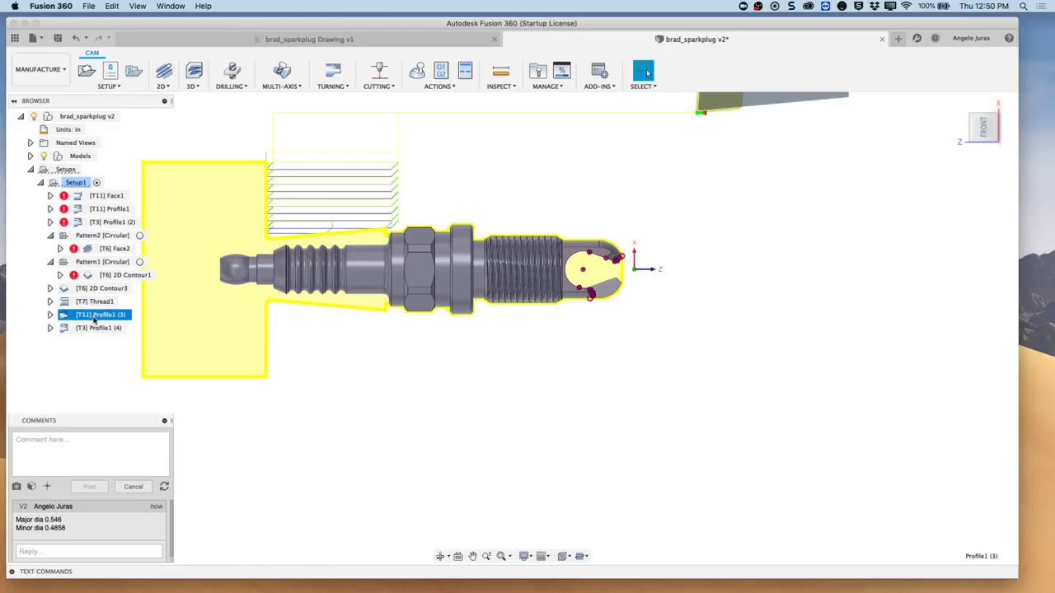
right_click(95, 320)
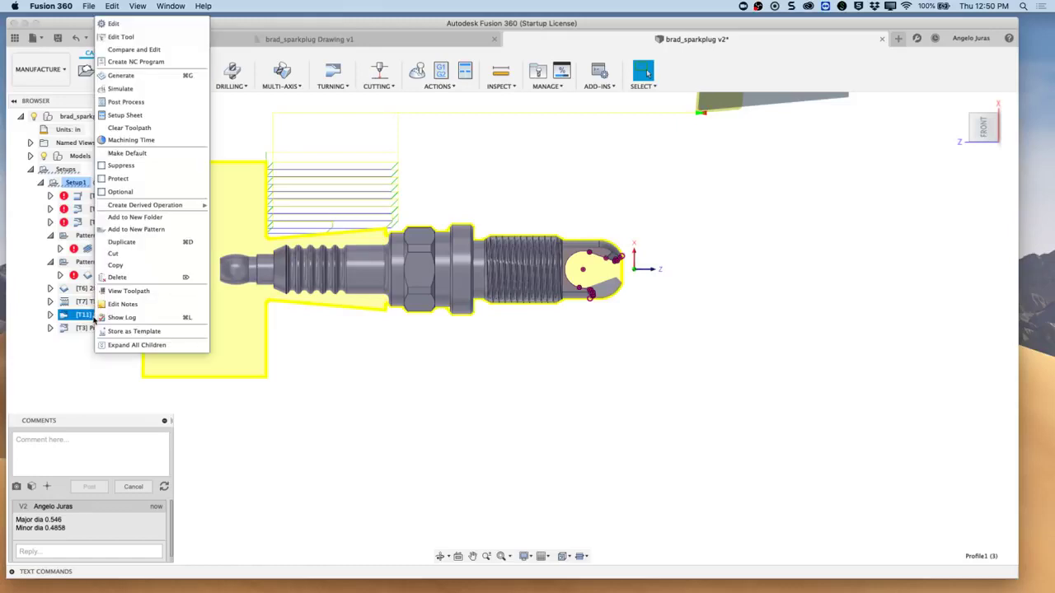
click(119, 243)
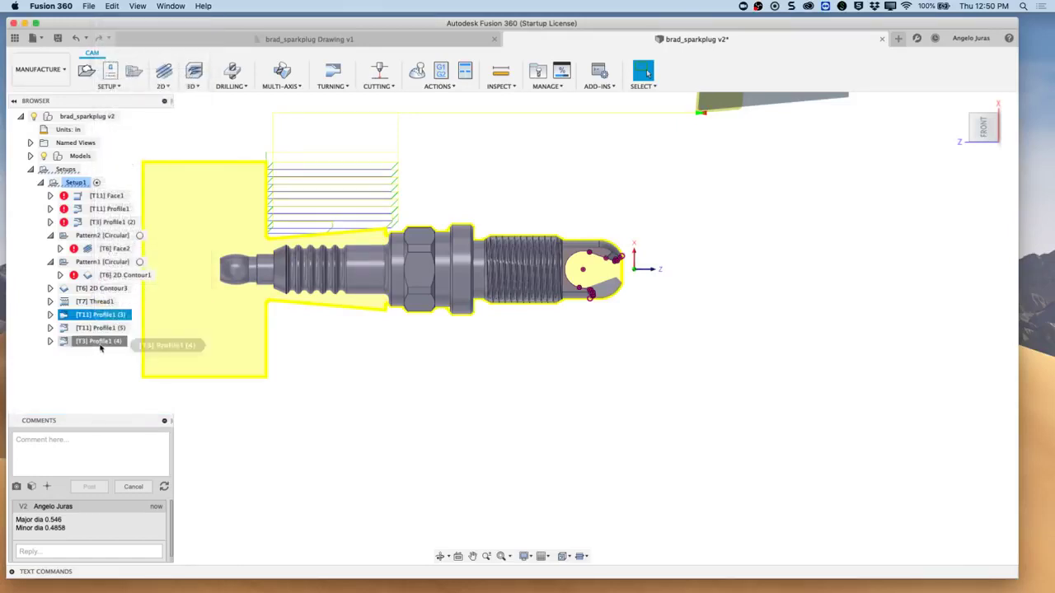
Edit [T3] Profile1 (4) and reselect its front limit as the vertex at the rear end of the ribbed section.
right_click(94, 341)
click(122, 23)
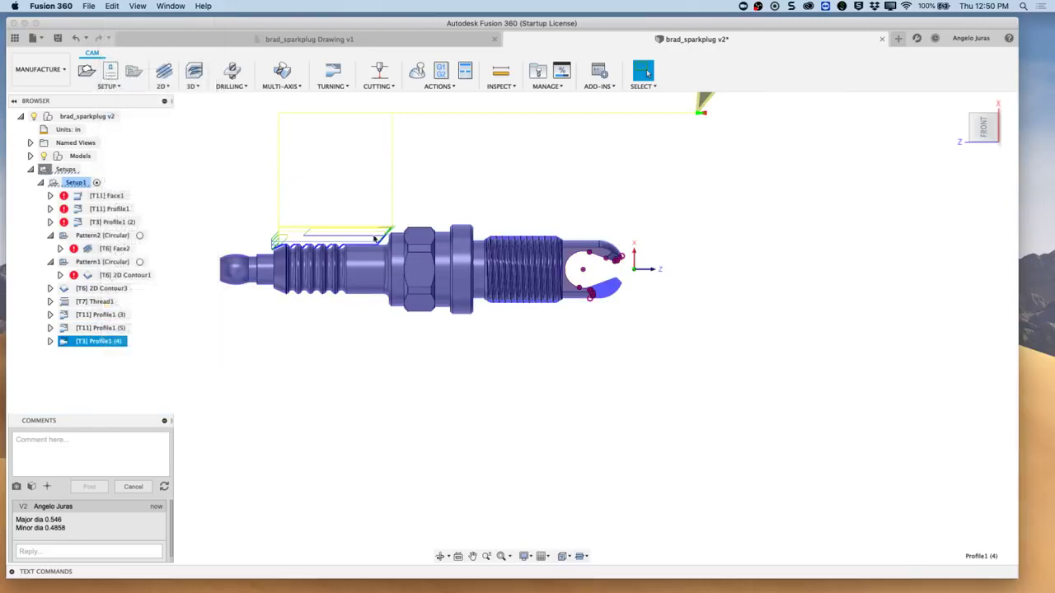
click(903, 183)
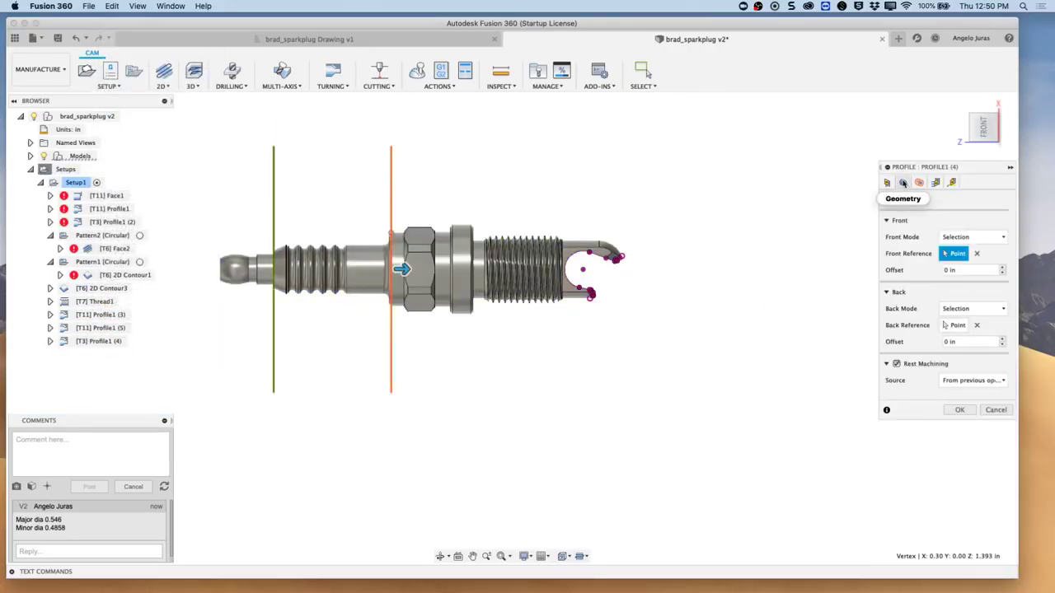
click(978, 255)
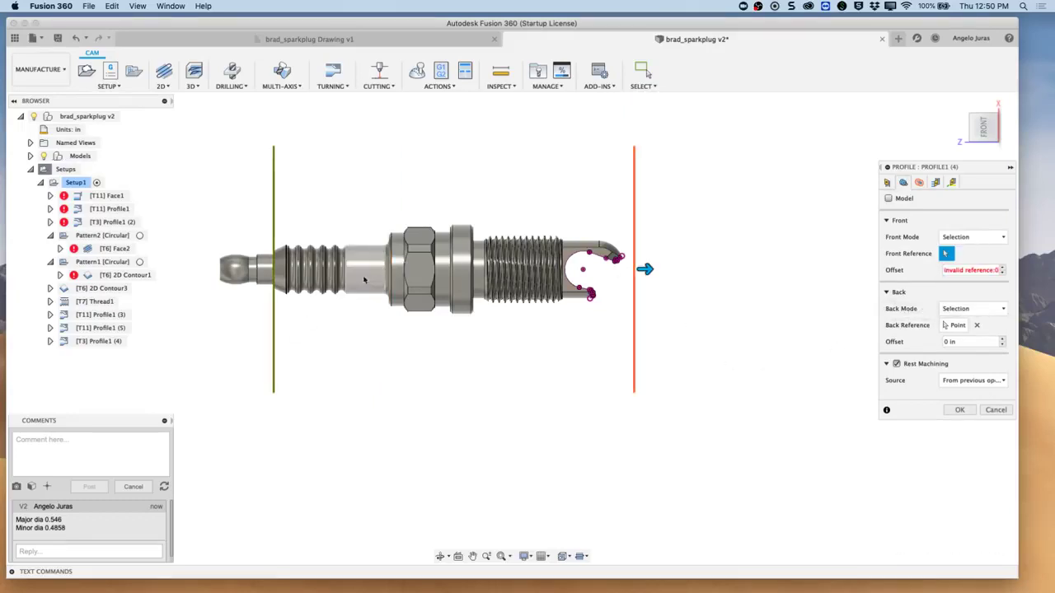
click(276, 256)
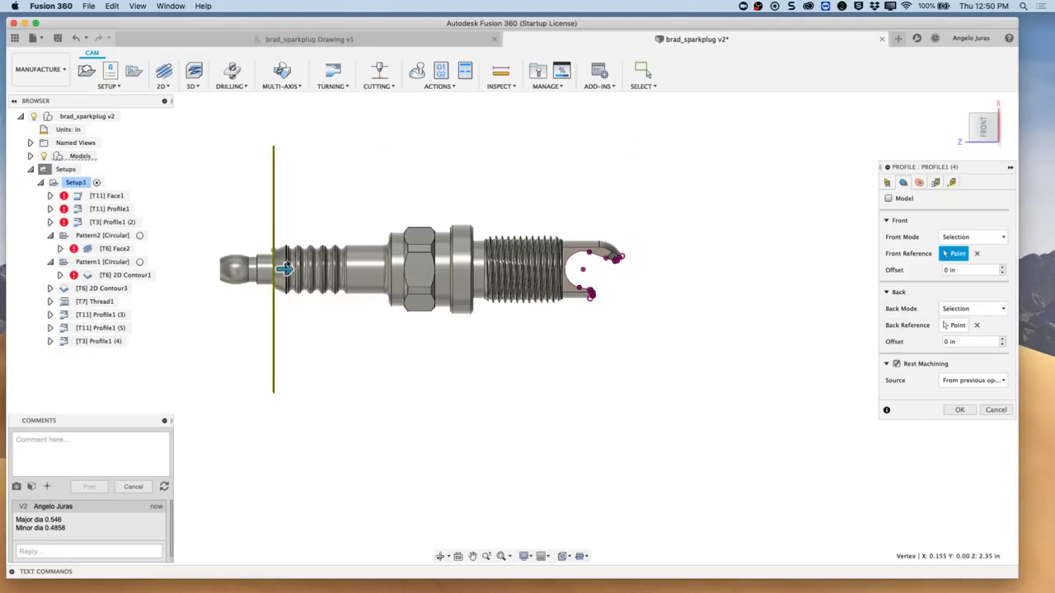
Reselect the back limit as the end edge of the plug's rounded terminal tip, with an offset of -.15 in.
click(976, 324)
click(220, 265)
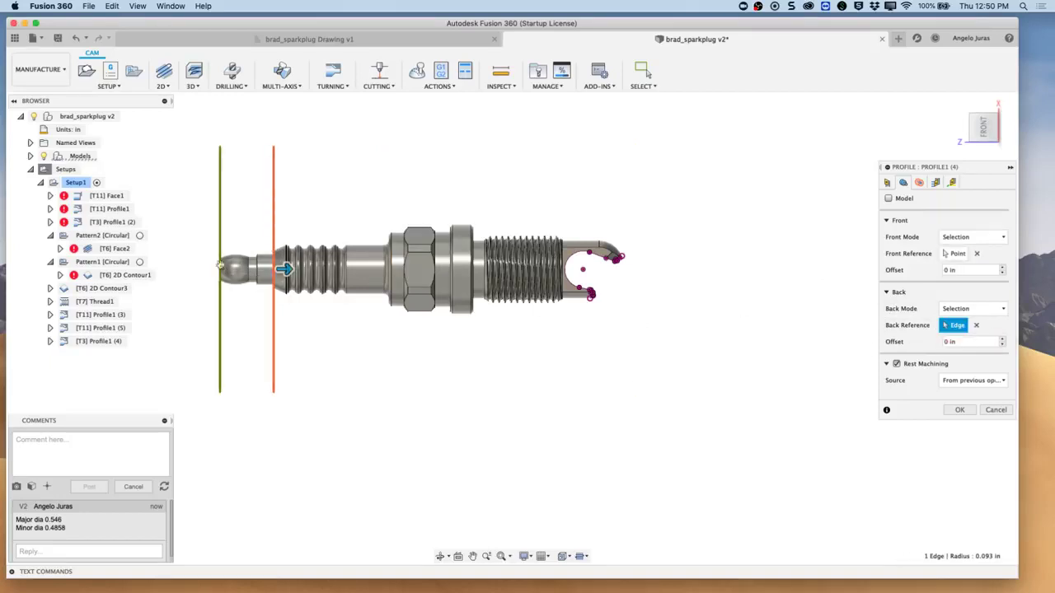
click(960, 341)
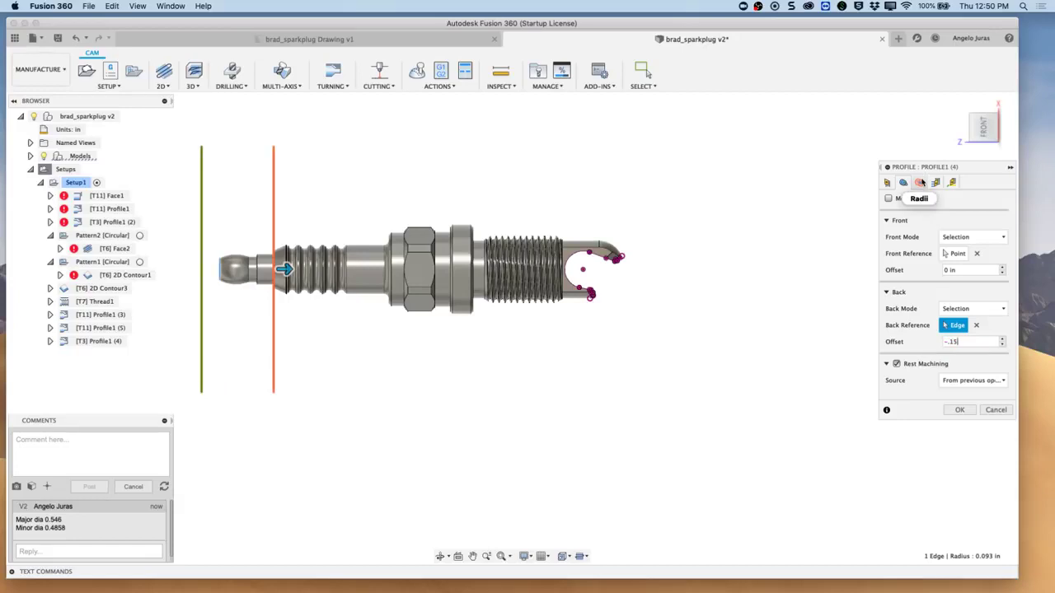
Set the inner radius of [T3] Profile1 (4) from a selection, using the end edge of the terminal tip, and regenerate the operation.
click(922, 183)
click(999, 380)
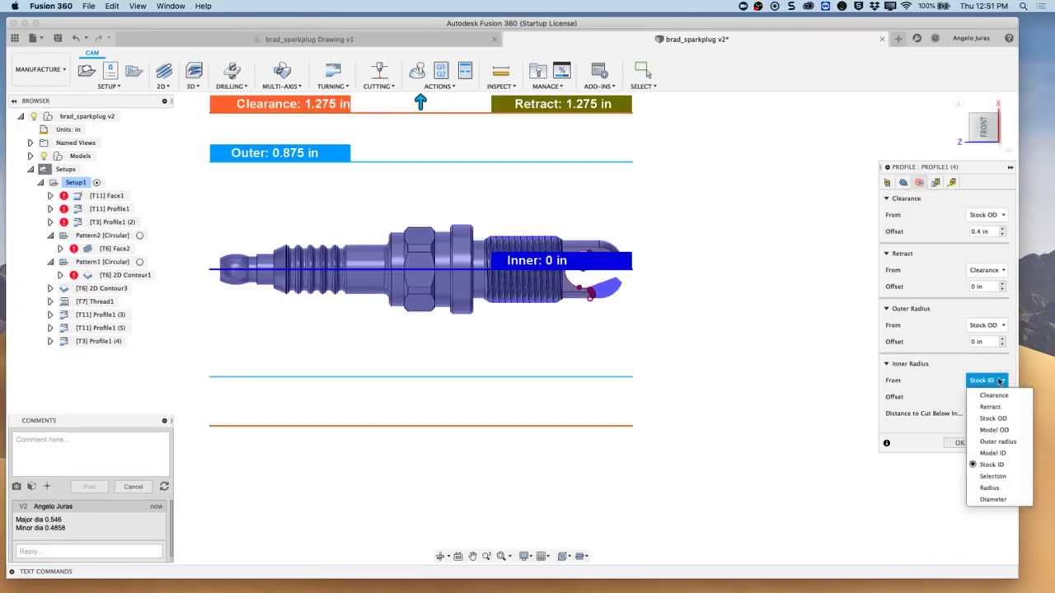
click(991, 476)
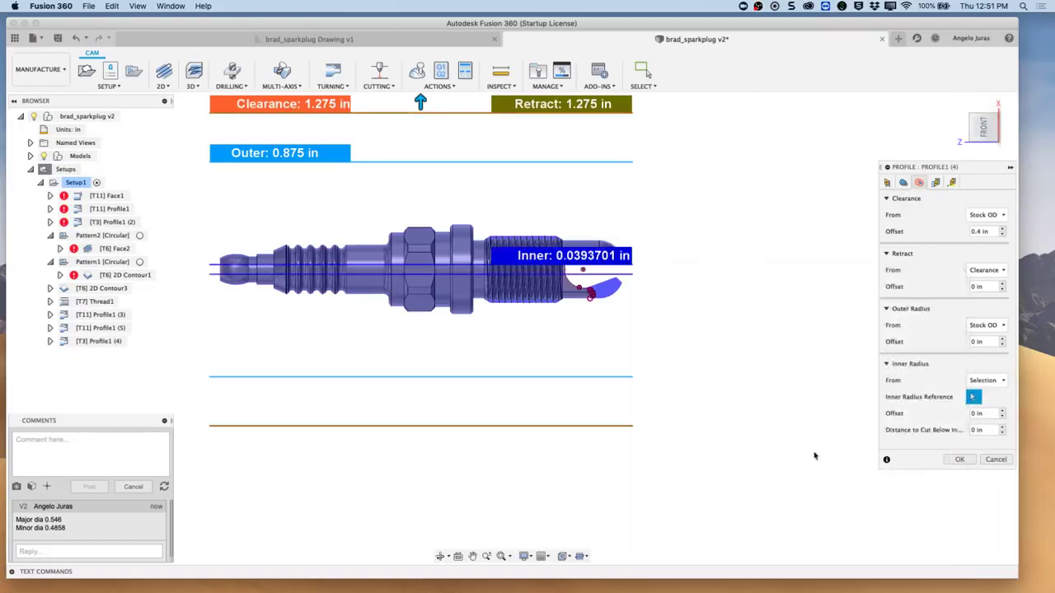
scroll(566, 458, up, 5)
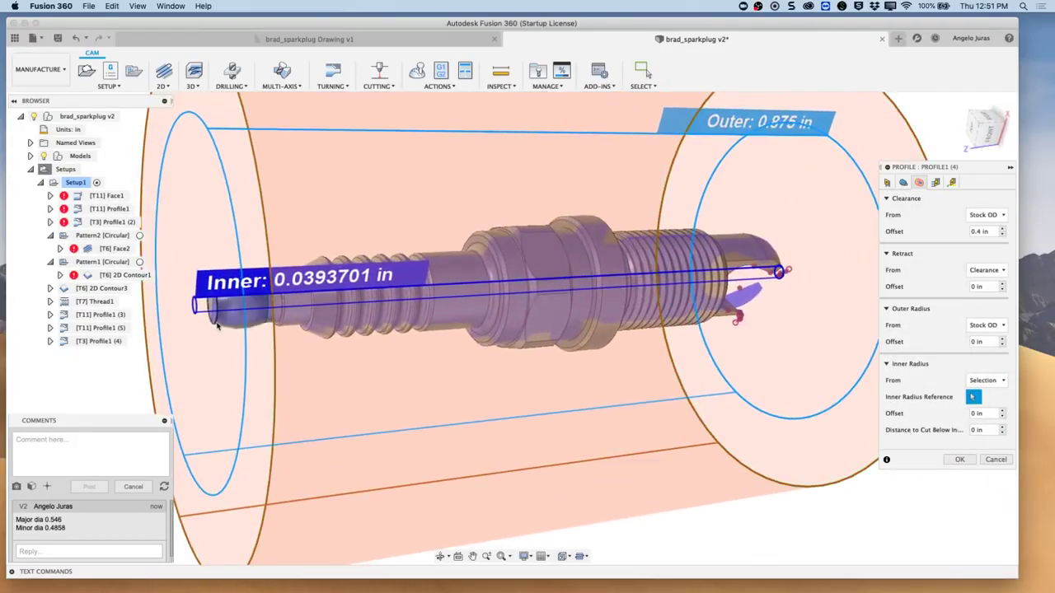
click(216, 323)
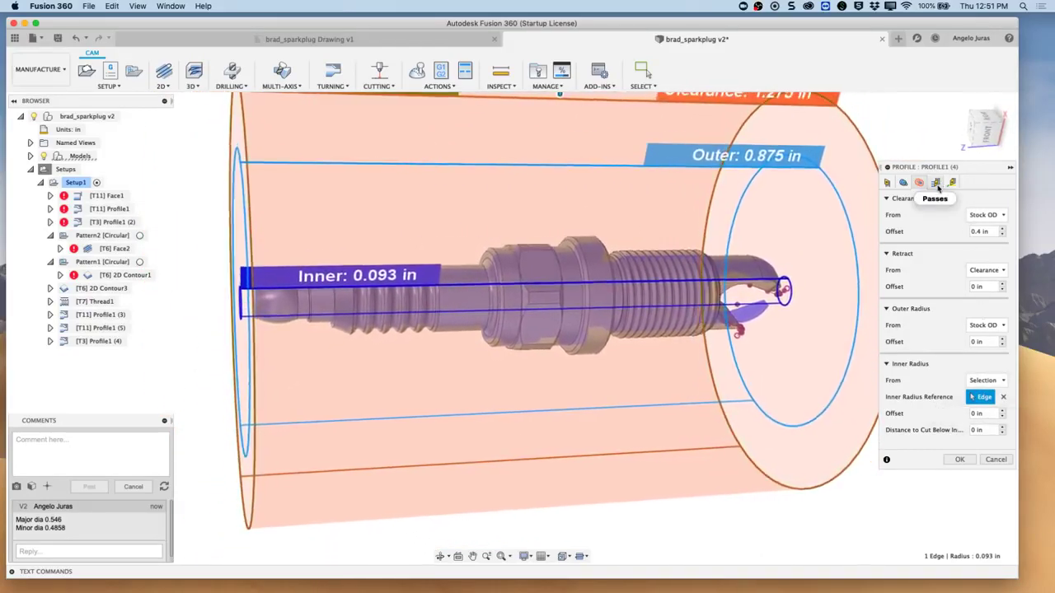
click(962, 460)
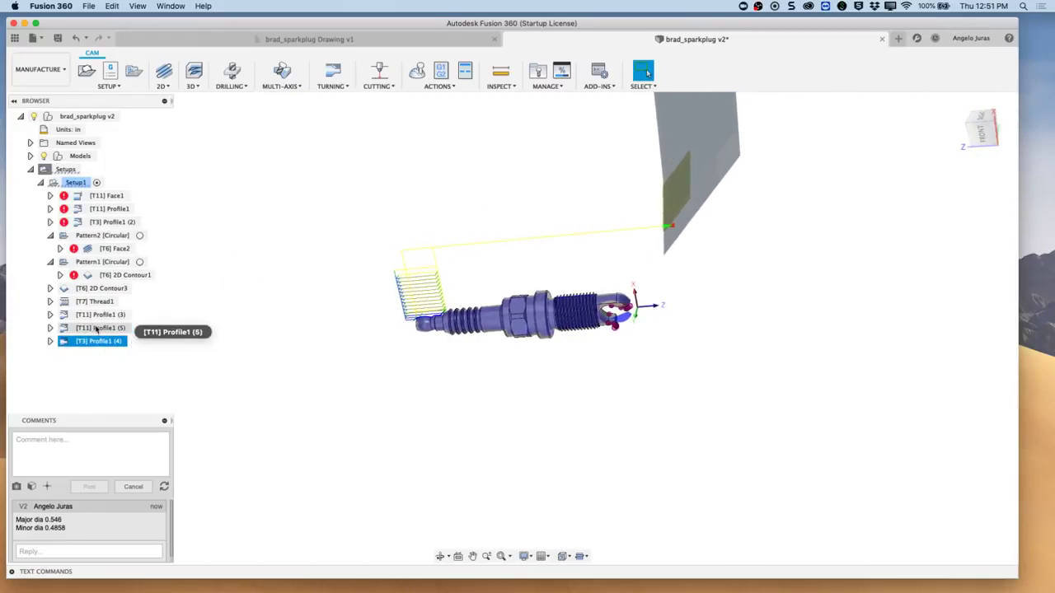
right_click(96, 343)
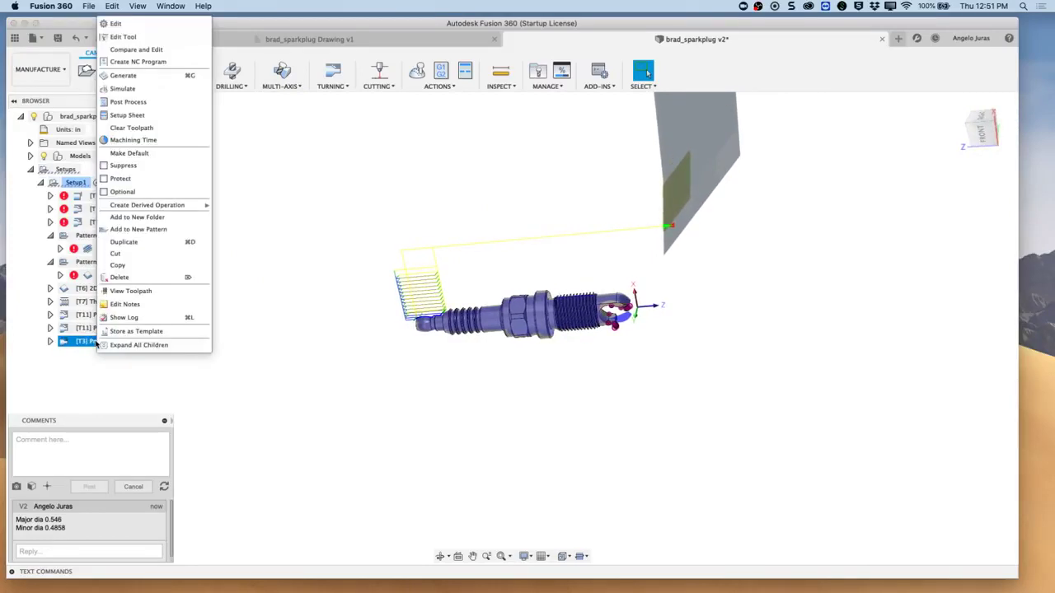
click(138, 27)
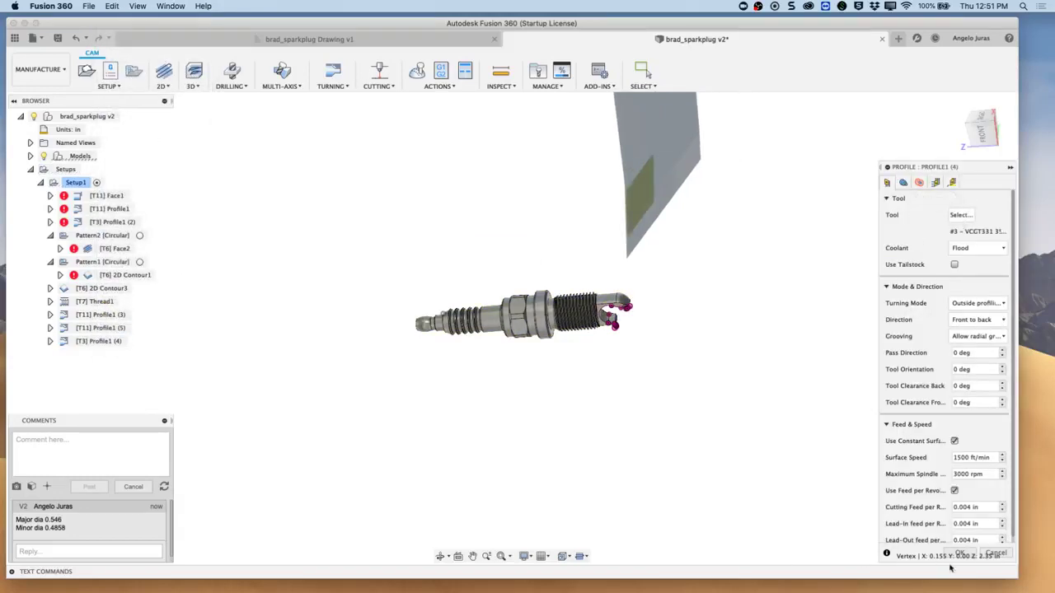
click(995, 555)
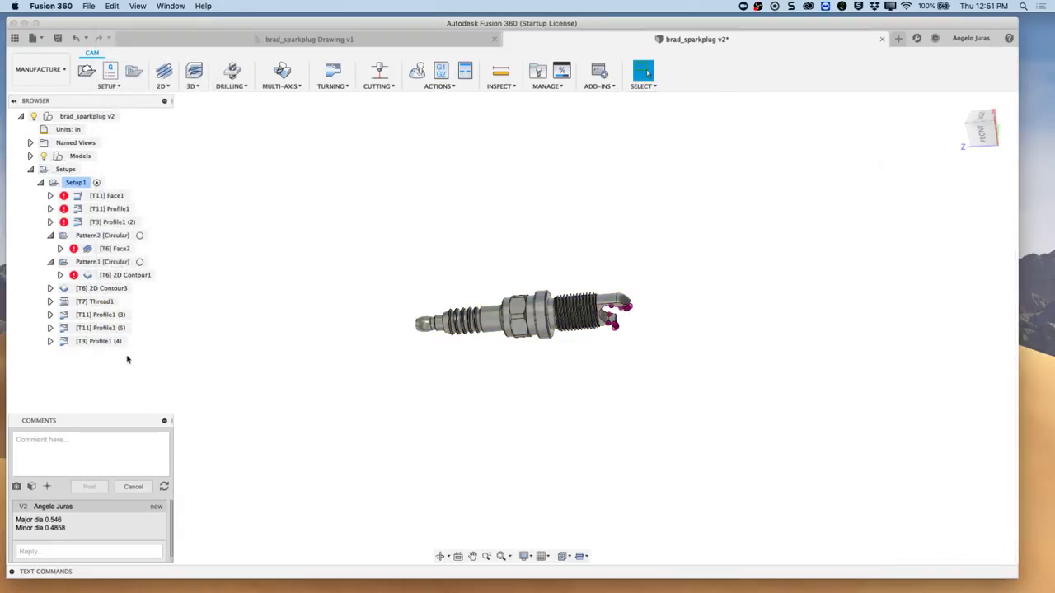
click(117, 330)
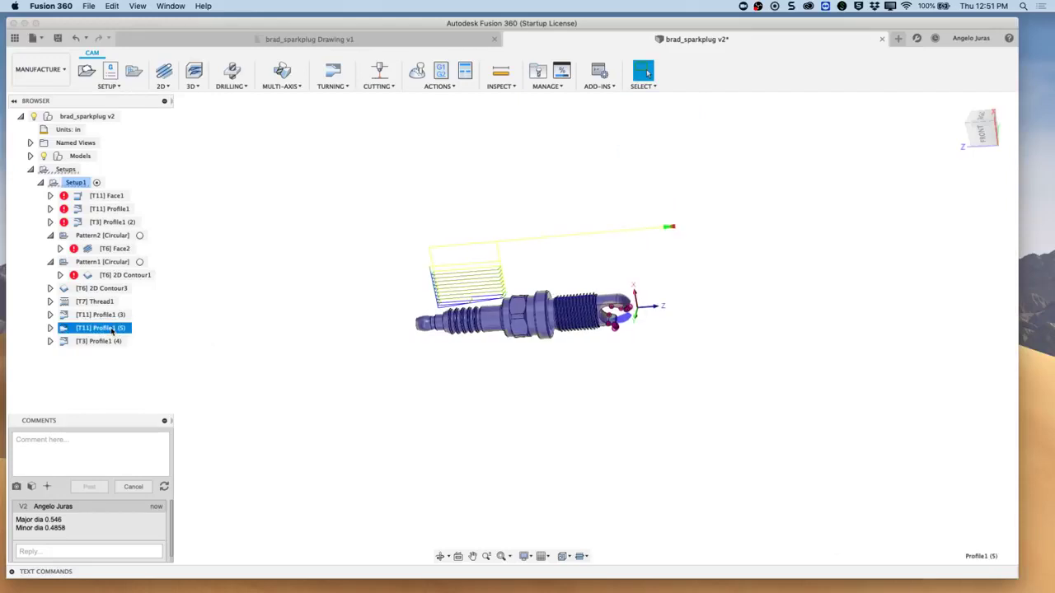
click(95, 341)
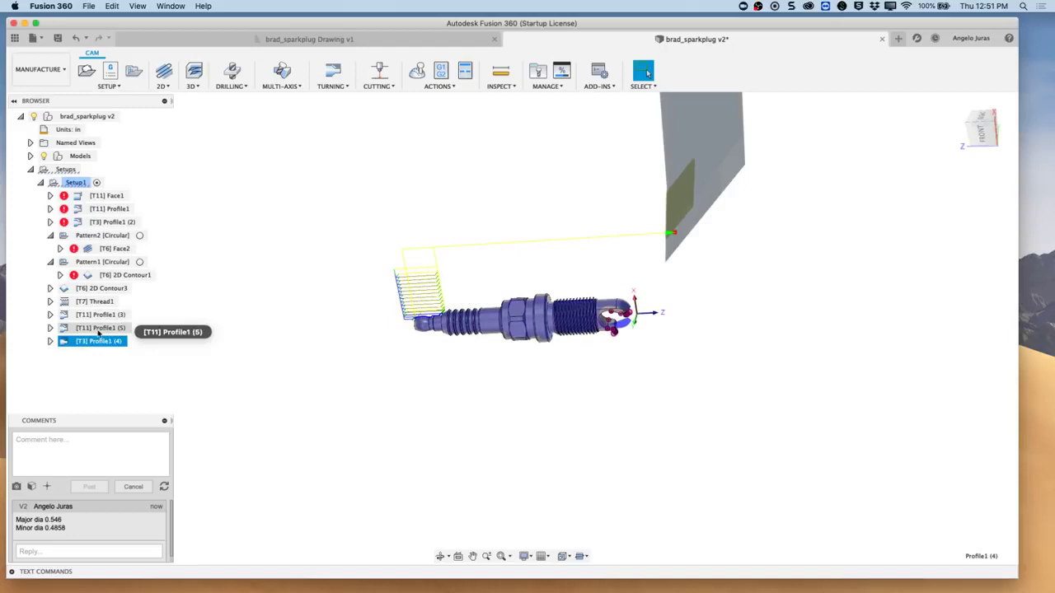
right_click(90, 344)
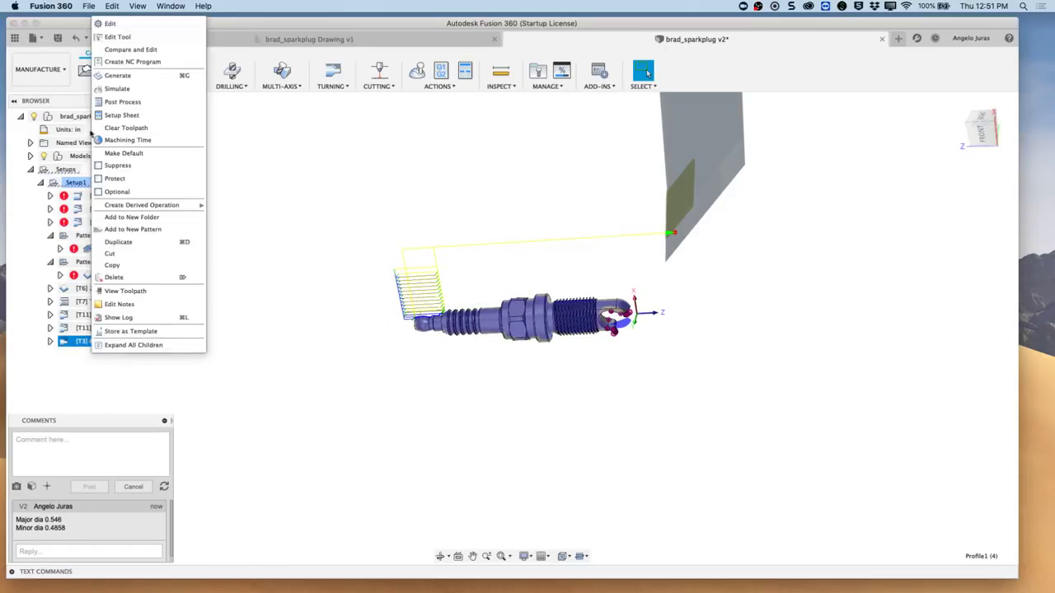
click(144, 23)
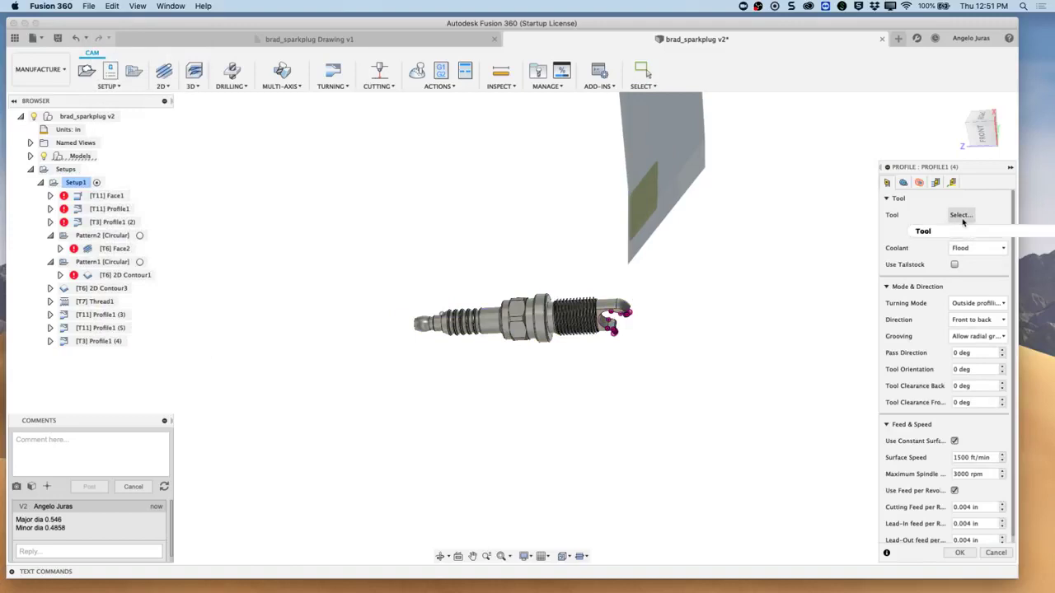
click(996, 553)
Compare the toolpaths of the last three profile operations and delete the duplicate roughing operation [T11] Profile1 (5).
click(121, 321)
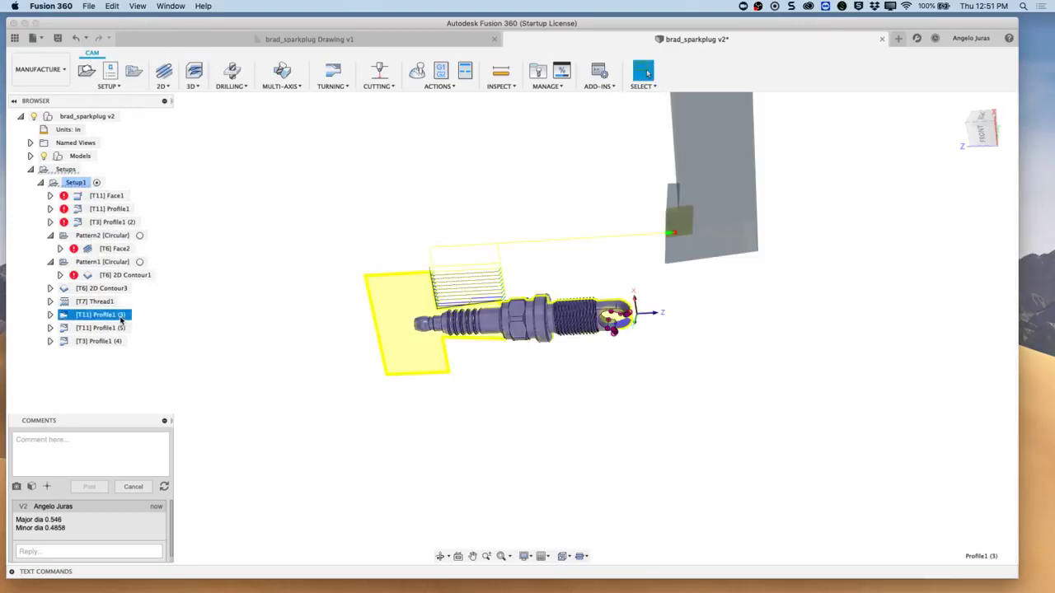
click(107, 328)
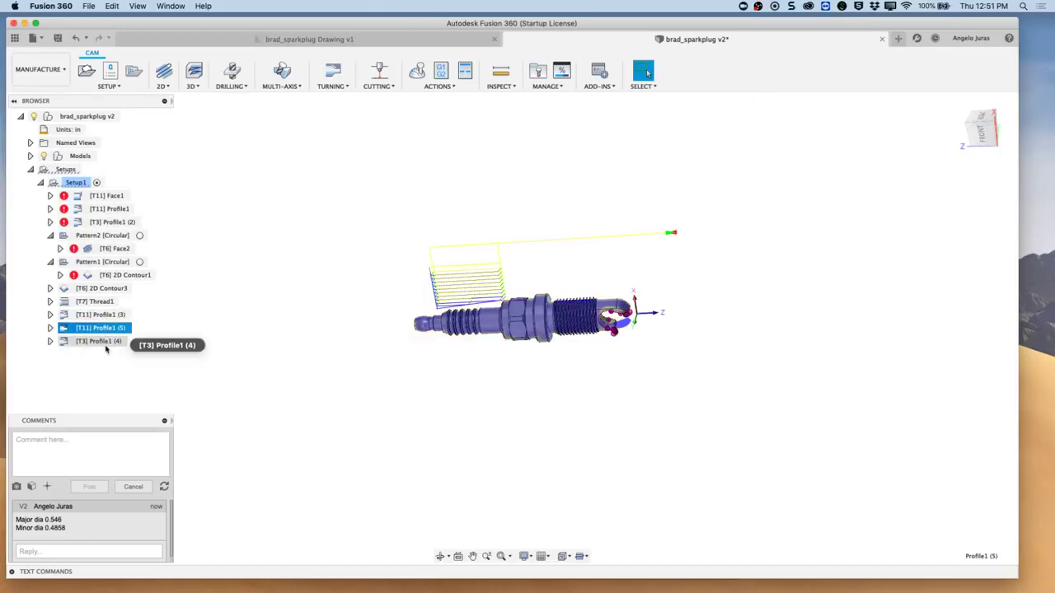
click(105, 342)
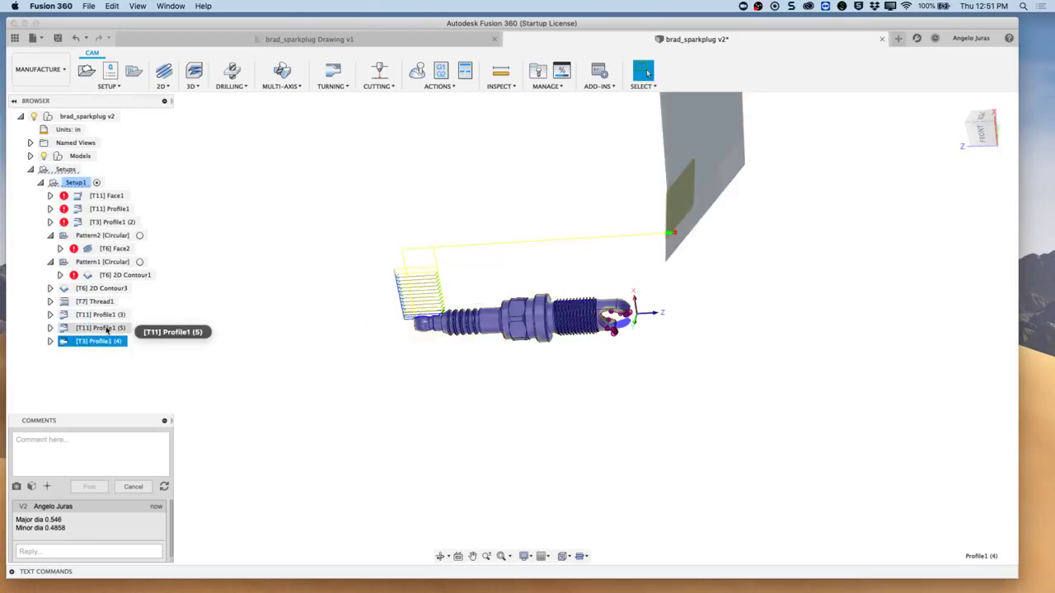
click(106, 328)
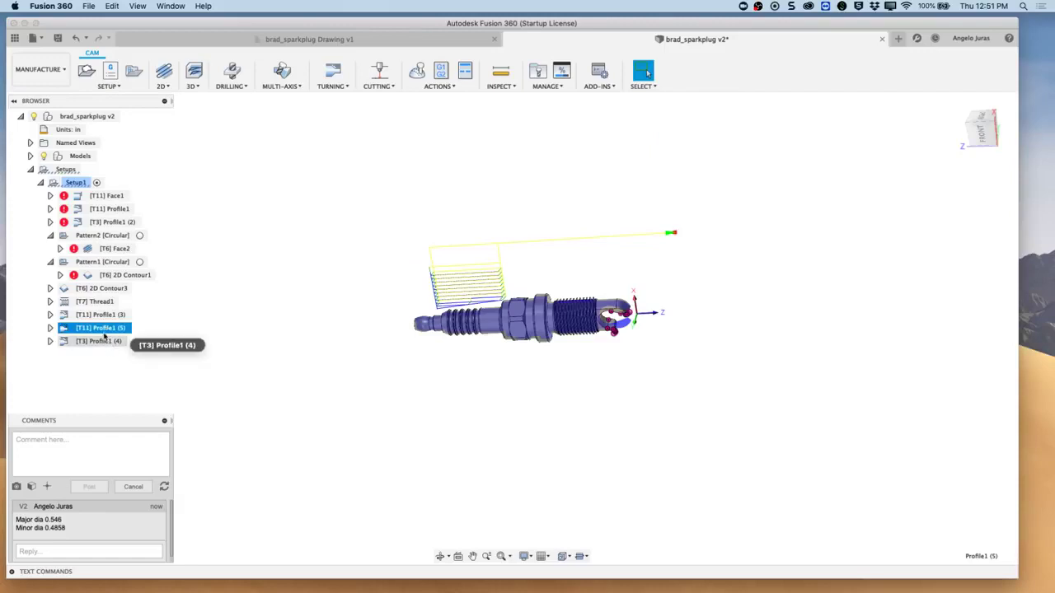
click(97, 319)
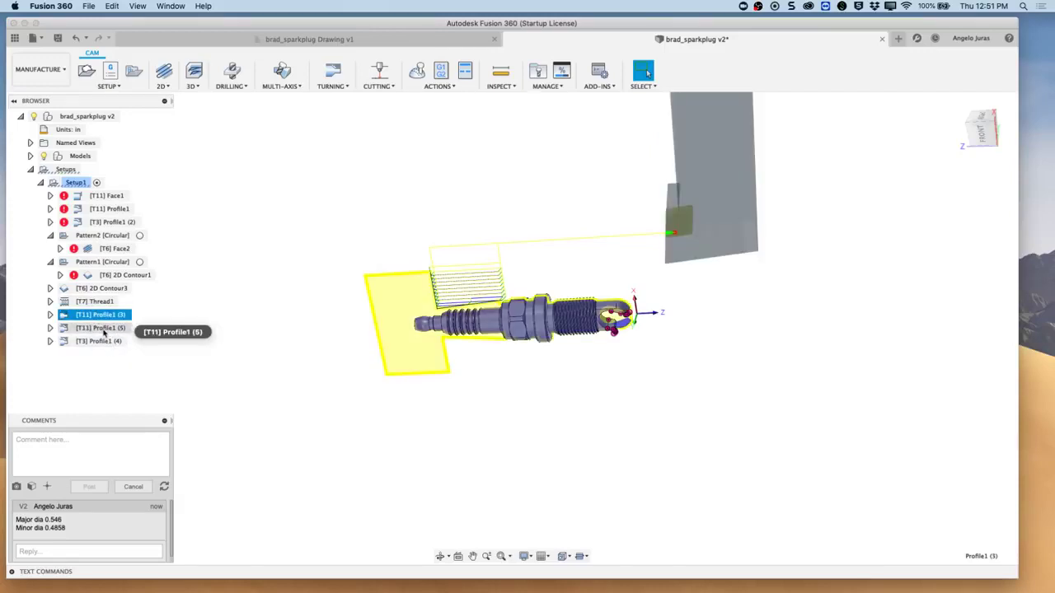
click(103, 329)
key(Delete)
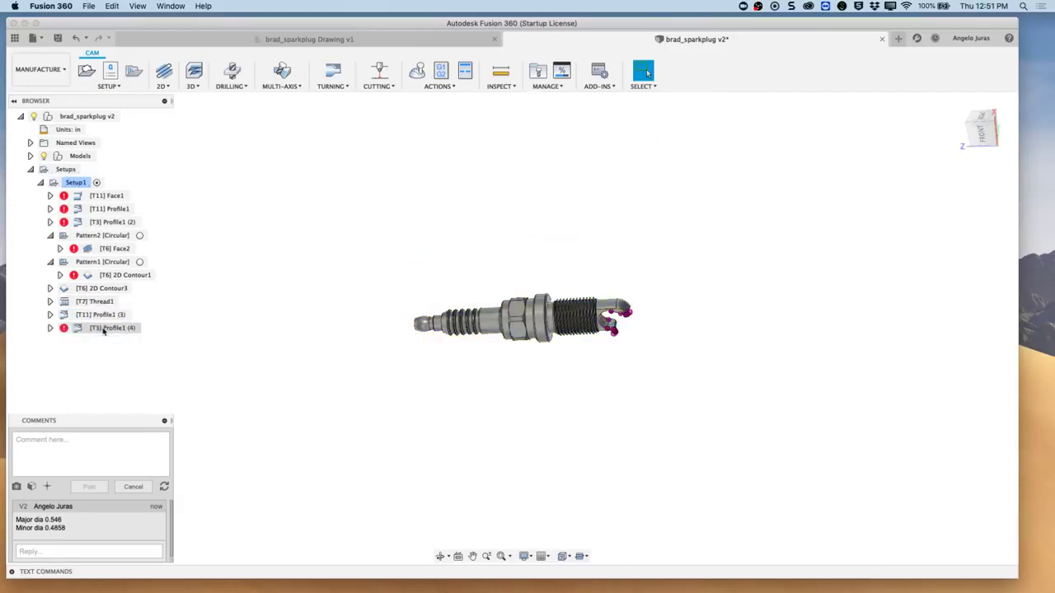
Edit [T3] Profile1 (4) and reselect its front limit as the vertex at the rear shoulder of the hex section.
click(108, 318)
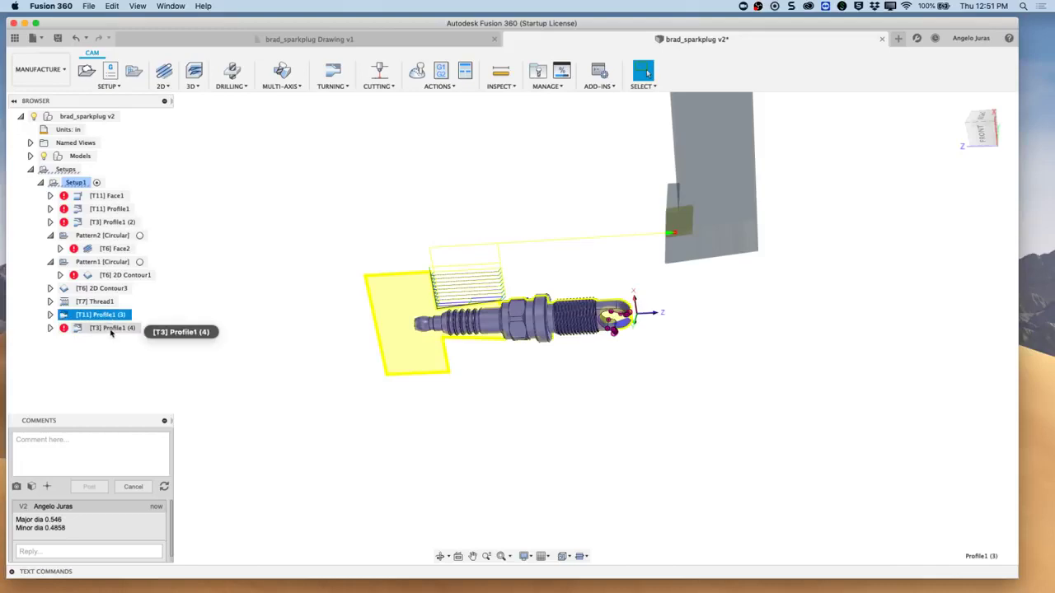
click(112, 329)
right_click(112, 332)
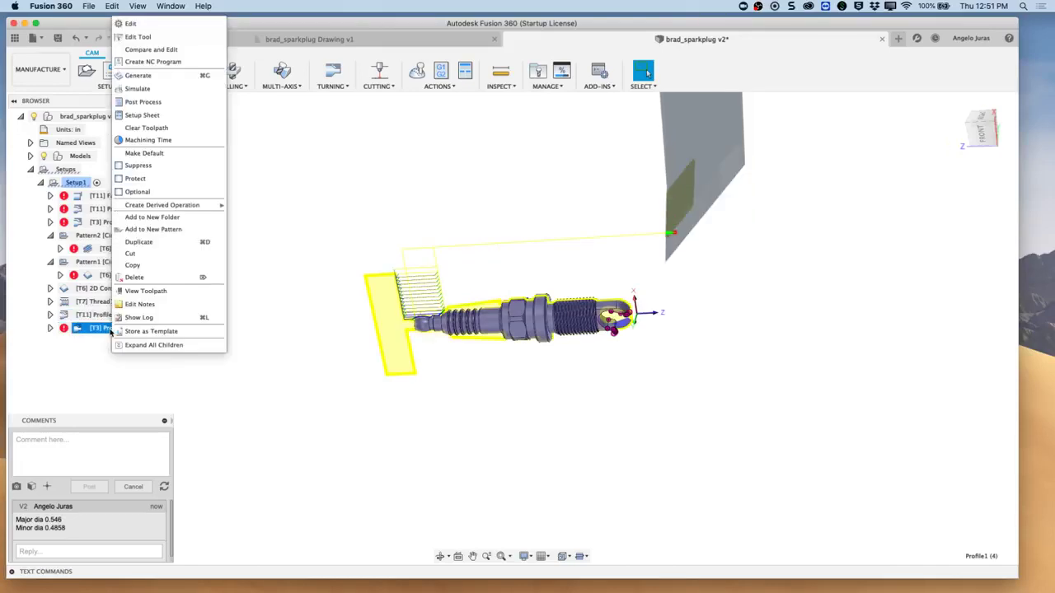
click(131, 24)
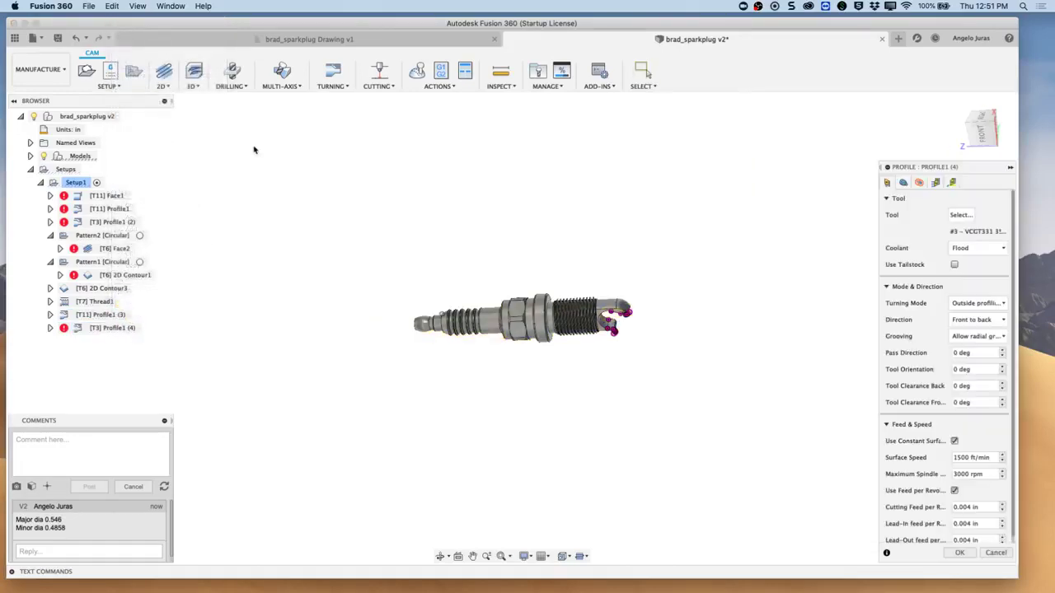
click(904, 182)
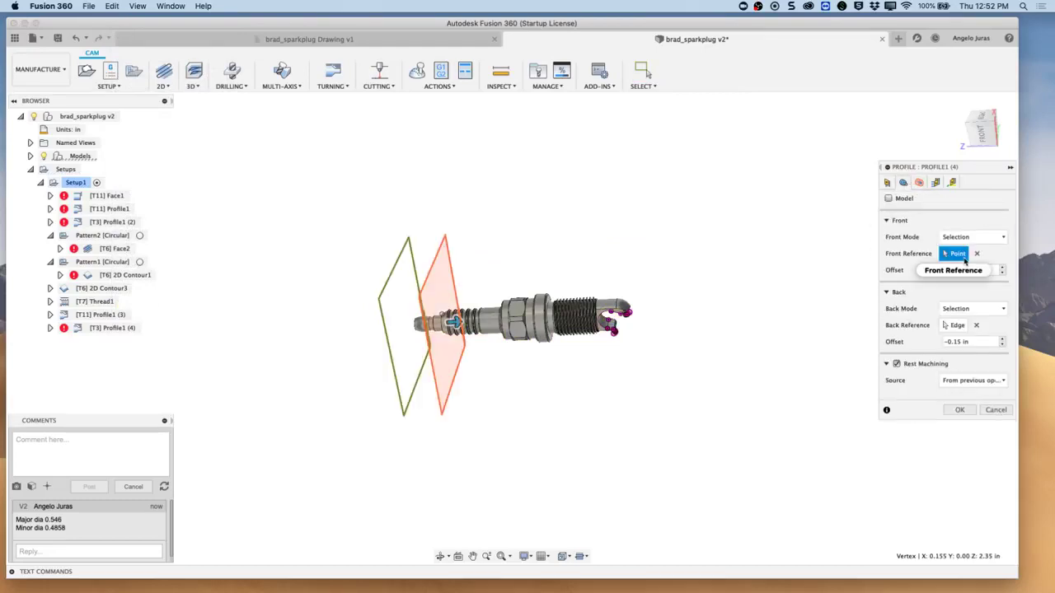
click(979, 136)
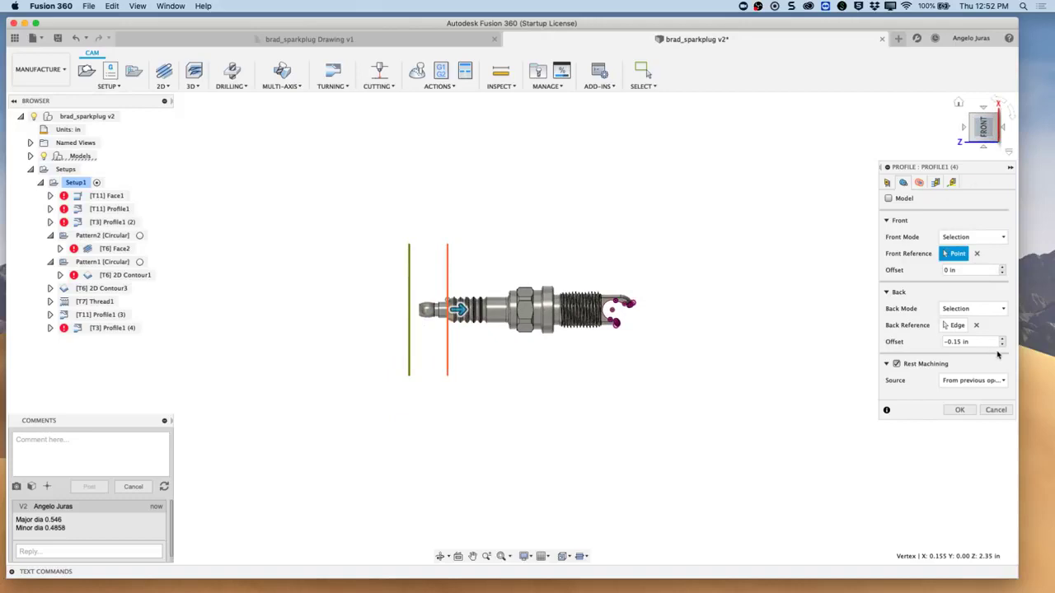
click(977, 253)
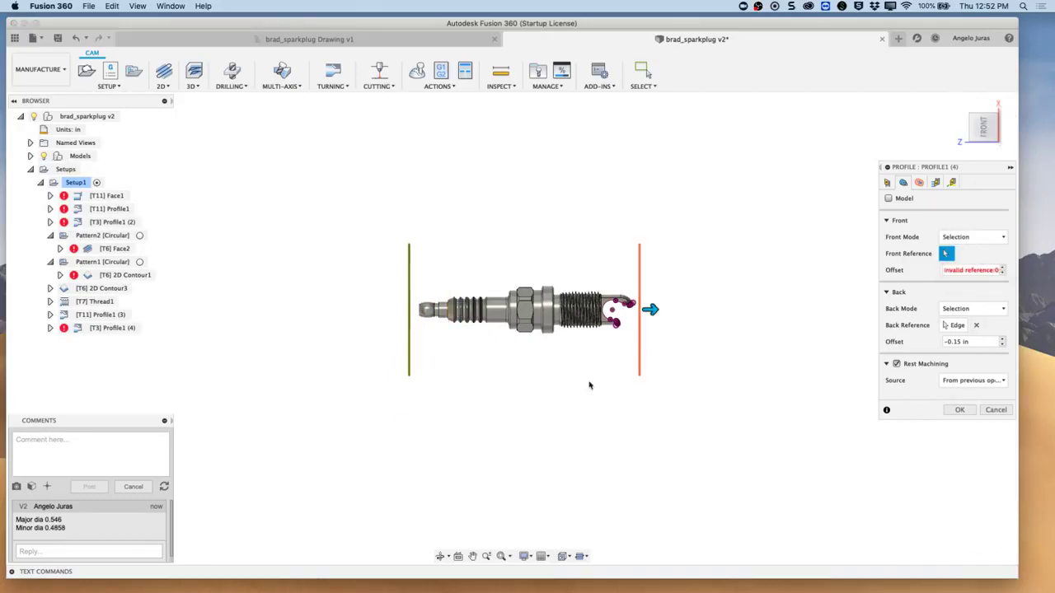
scroll(487, 327, up, 8)
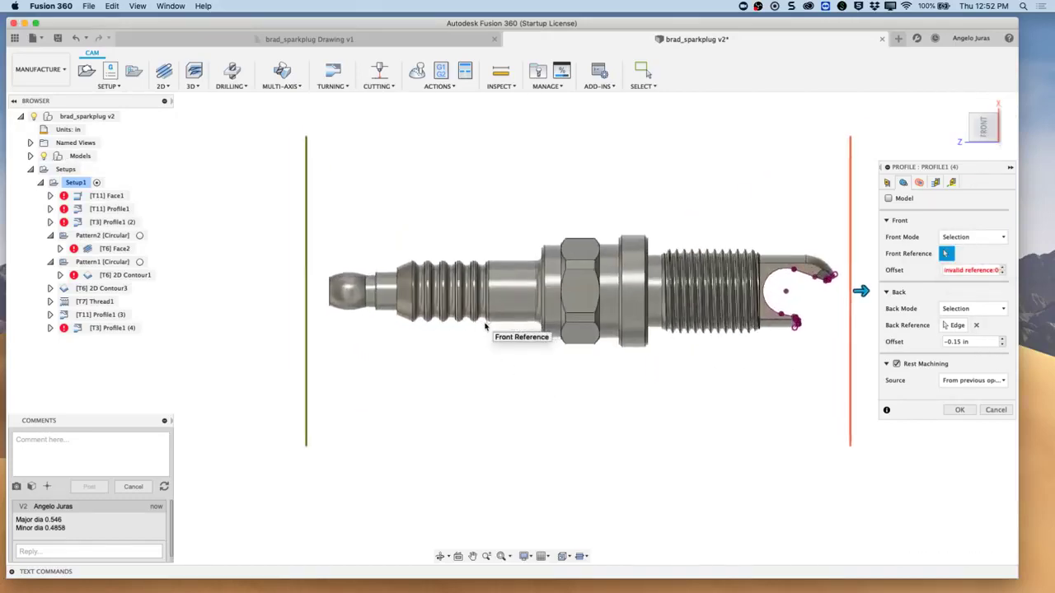
click(547, 246)
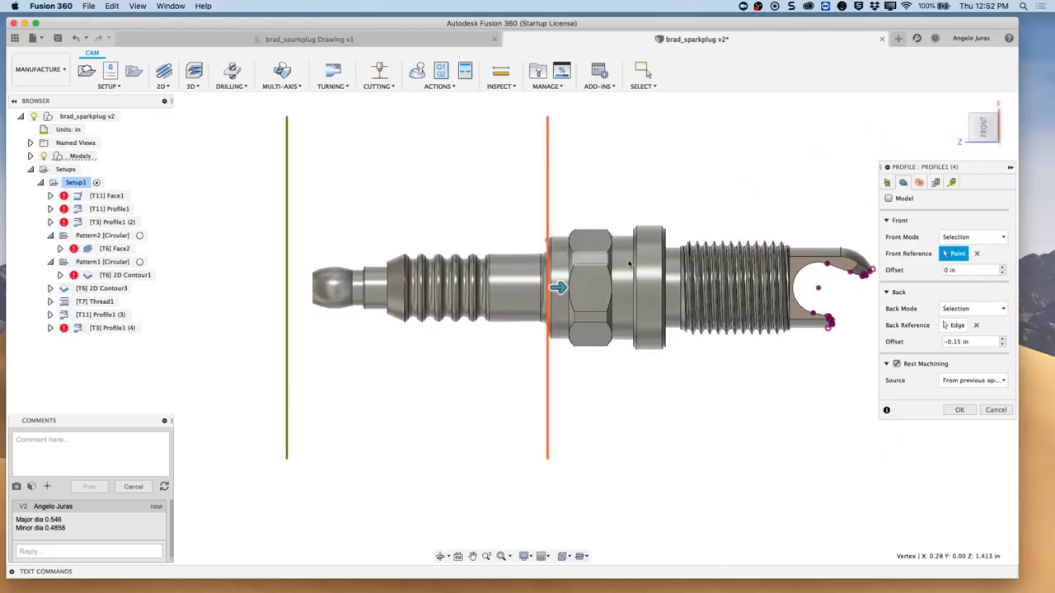
Reselect the back limit as the vertex at the rear end of the ribbed section and regenerate the operation.
click(976, 325)
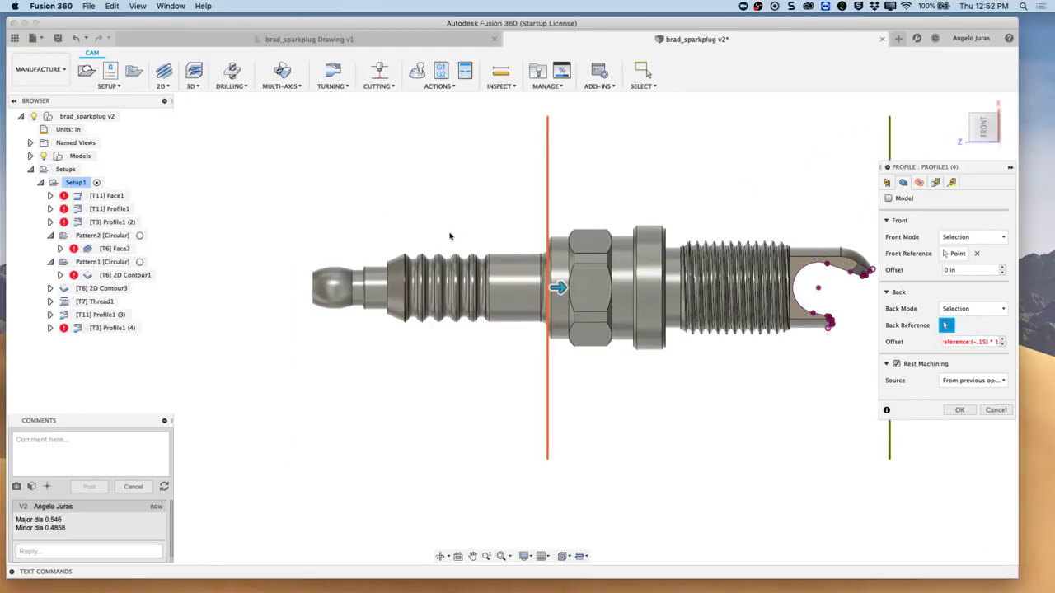
click(388, 266)
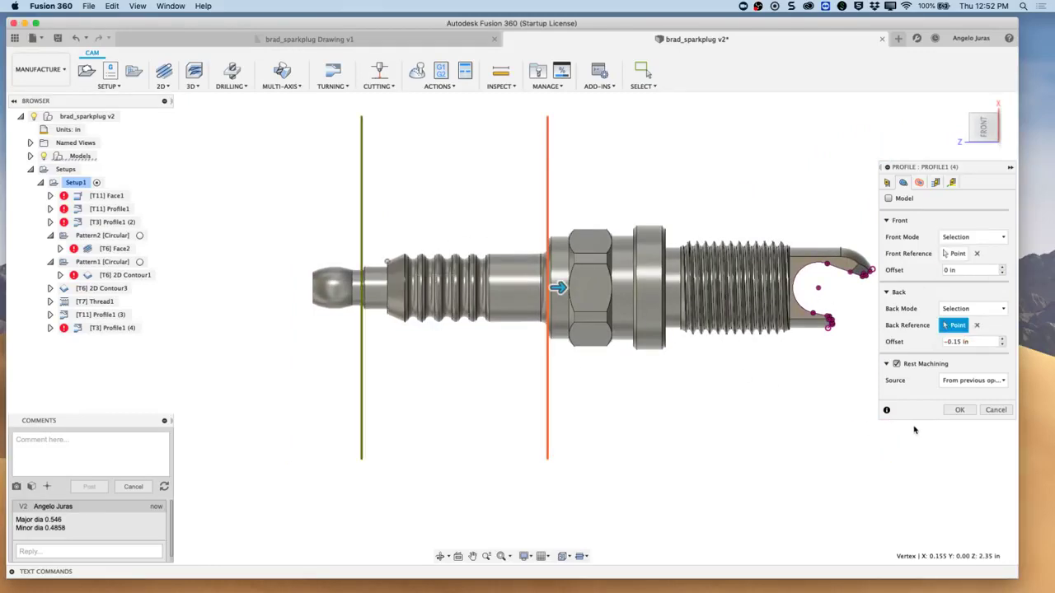
click(957, 411)
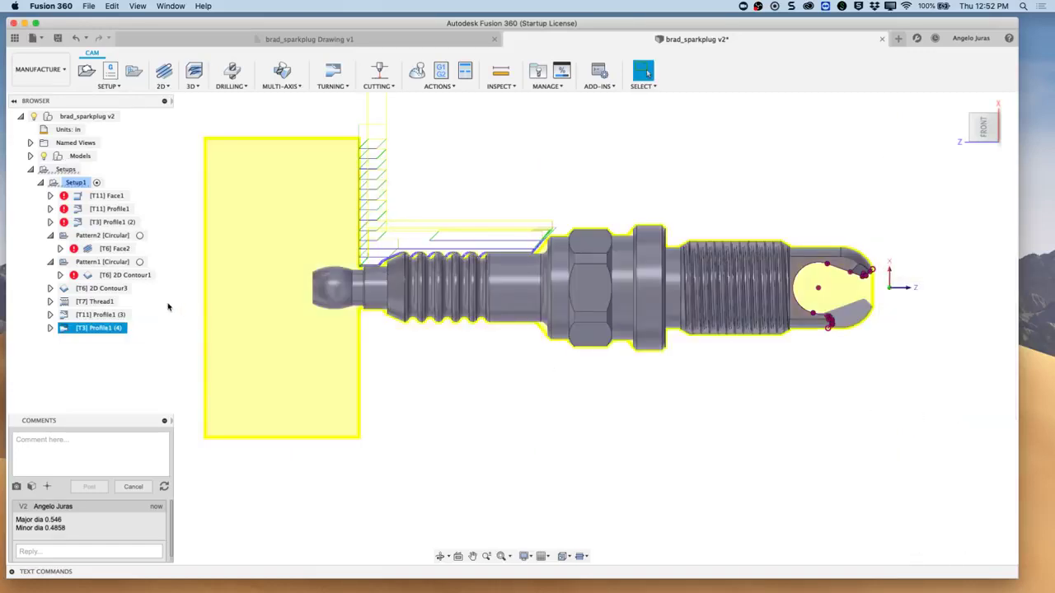
Compare the roughing and finishing toolpaths, then reopen [T3] Profile1 (4) and set its back limit offset to 0.
click(96, 316)
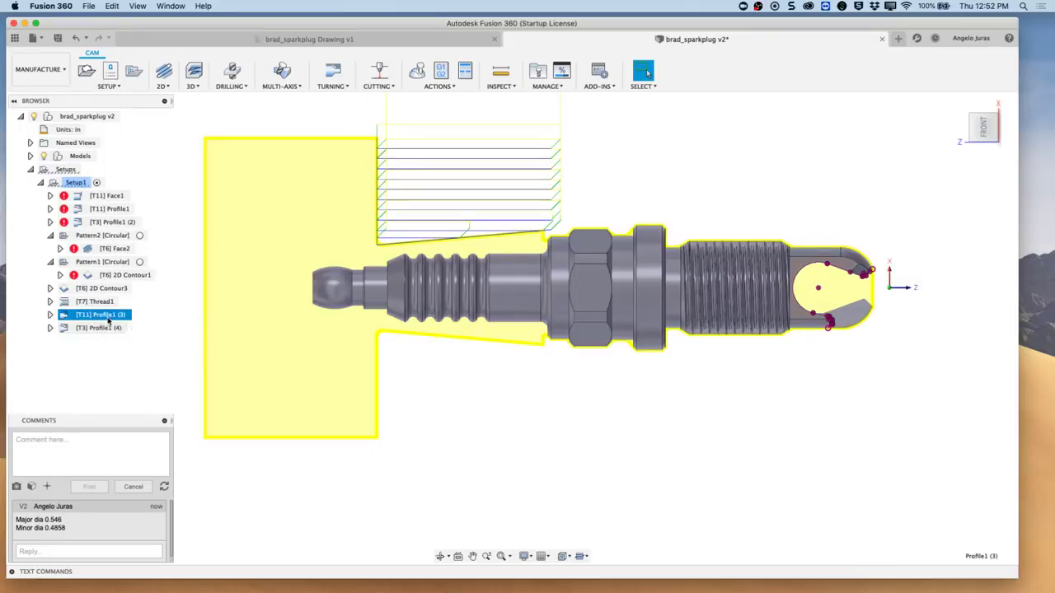
click(103, 329)
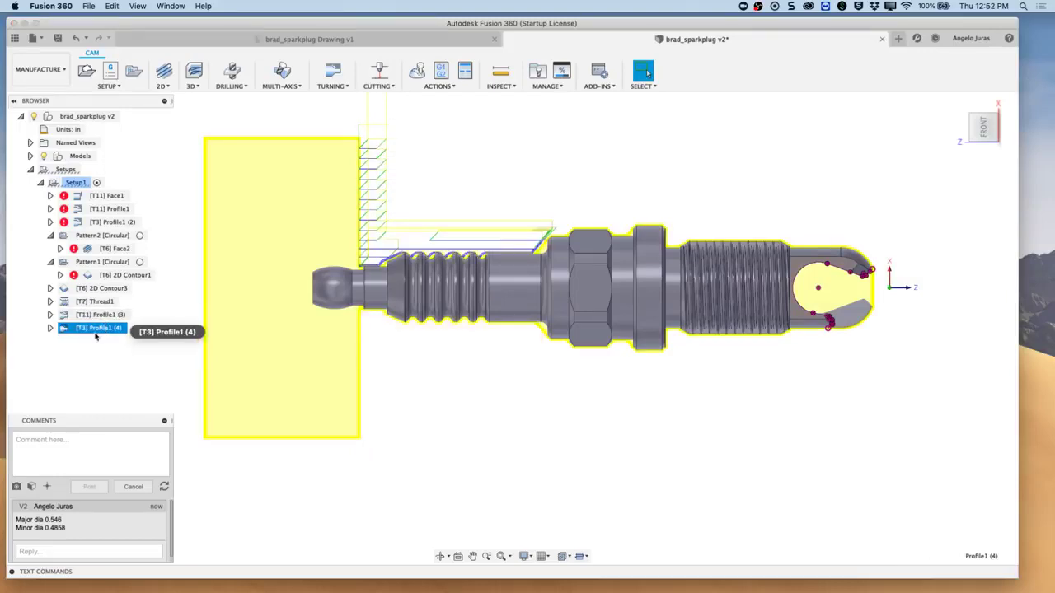
right_click(97, 330)
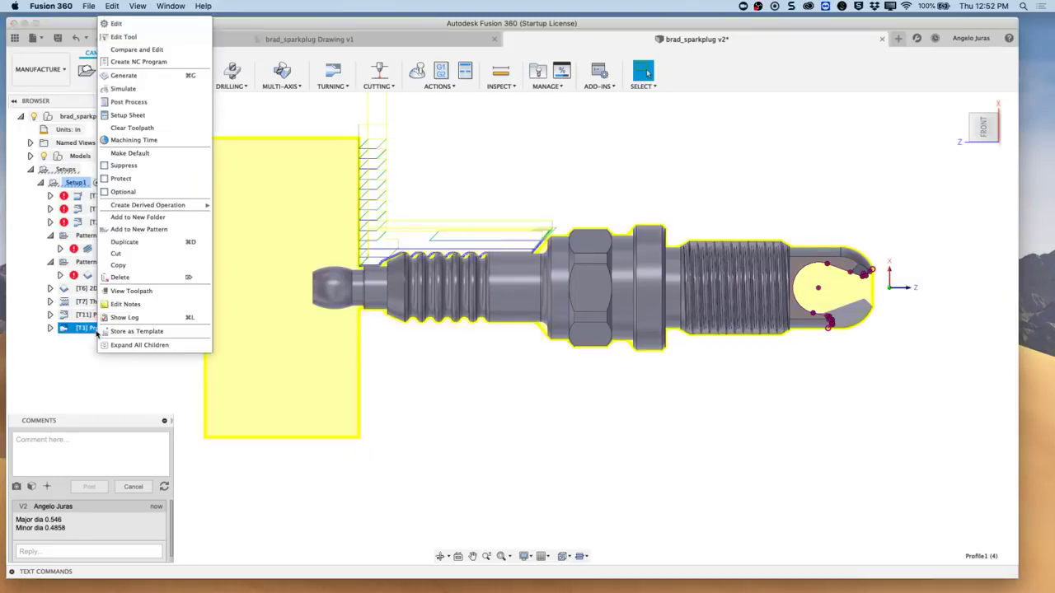
click(130, 24)
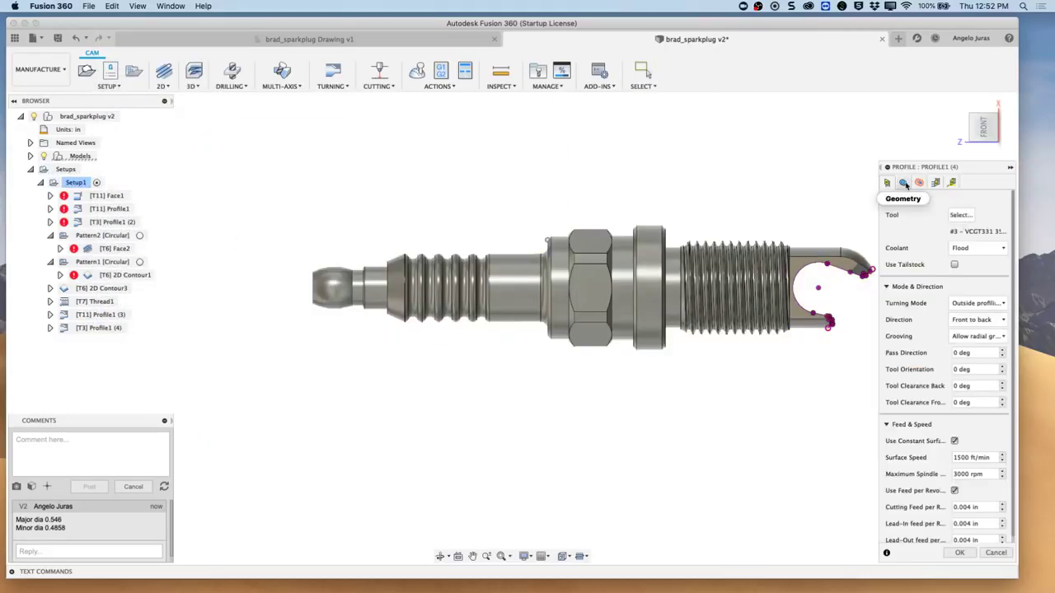
click(919, 182)
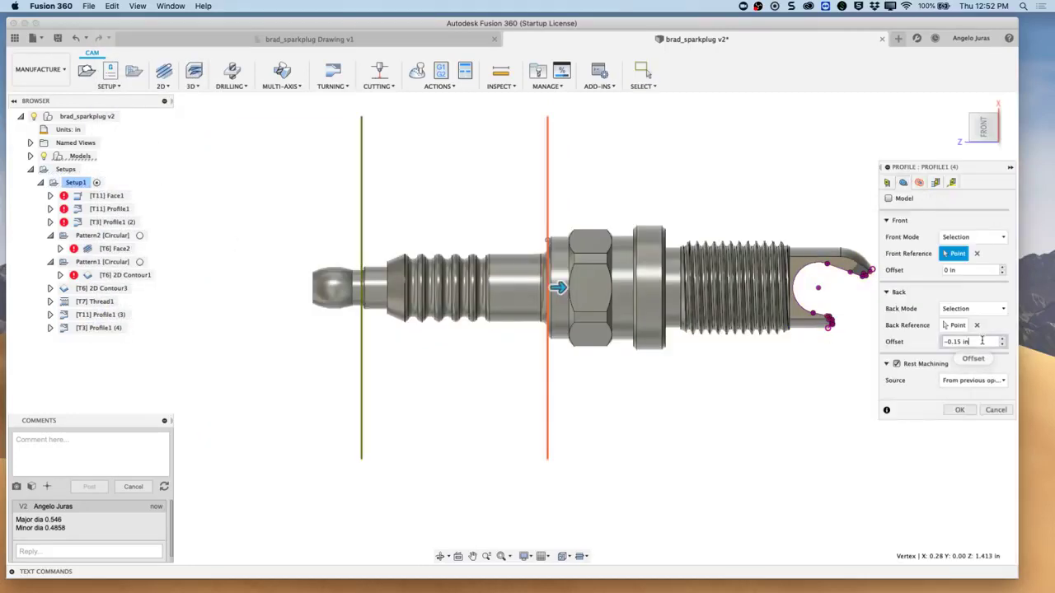
drag(989, 341, 916, 348)
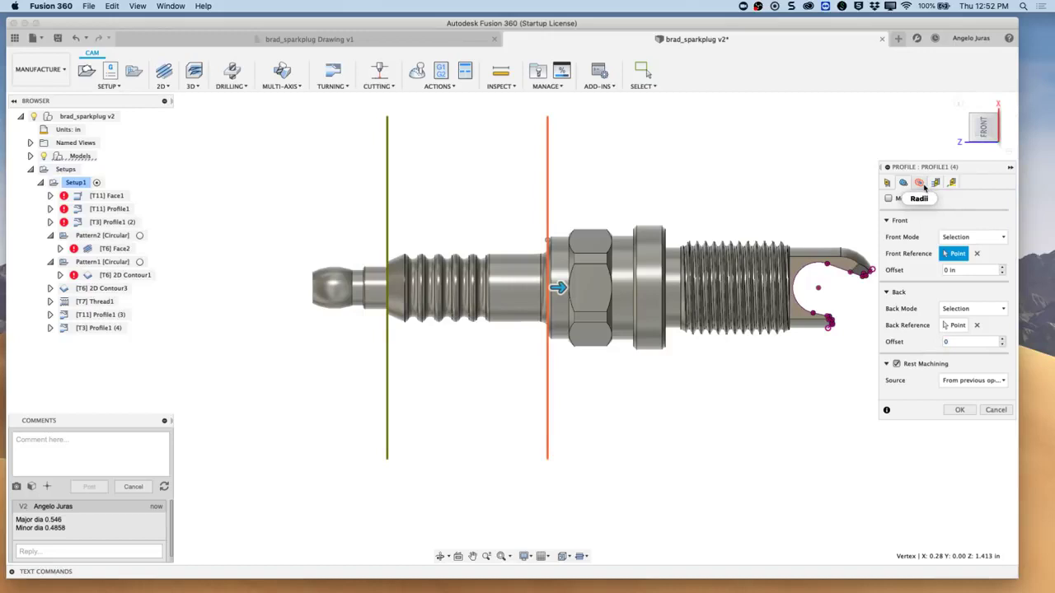
Apply the edit to [T3] Profile1 (4) and compare its toolpath with that of [T11] Profile1 (3).
click(964, 415)
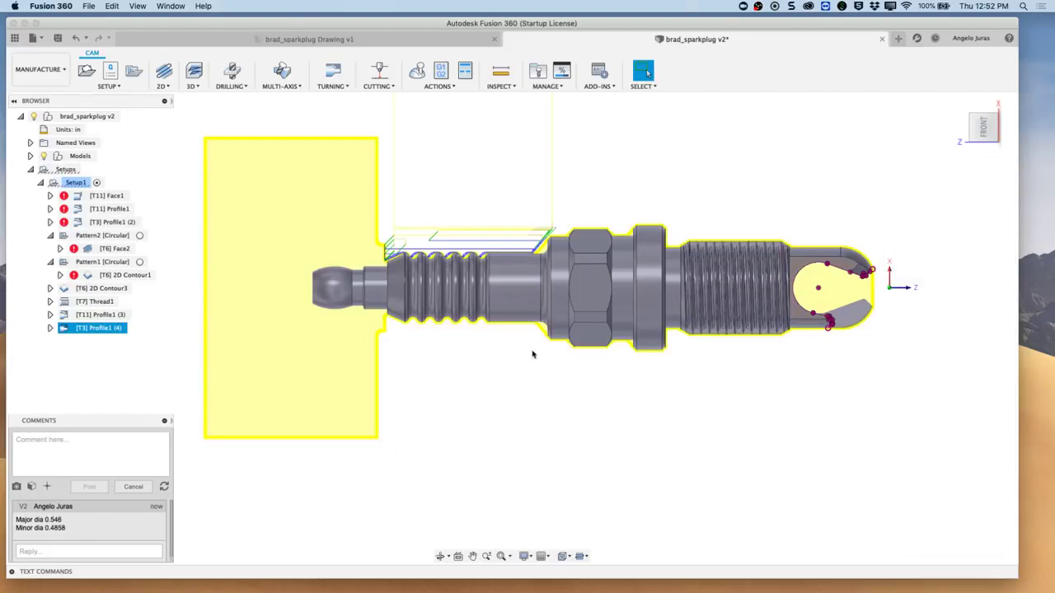
click(104, 317)
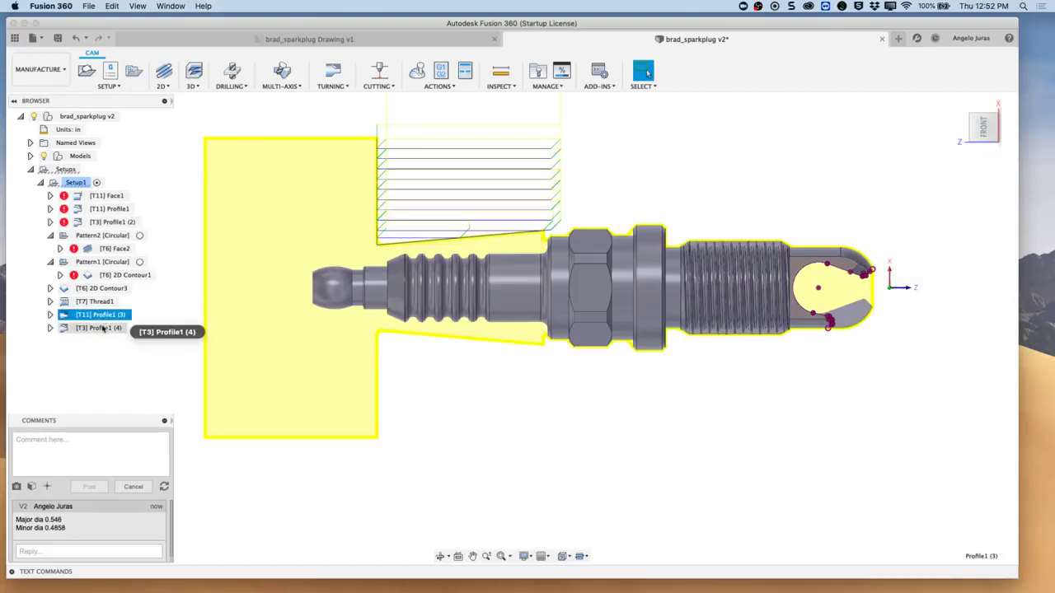
click(102, 328)
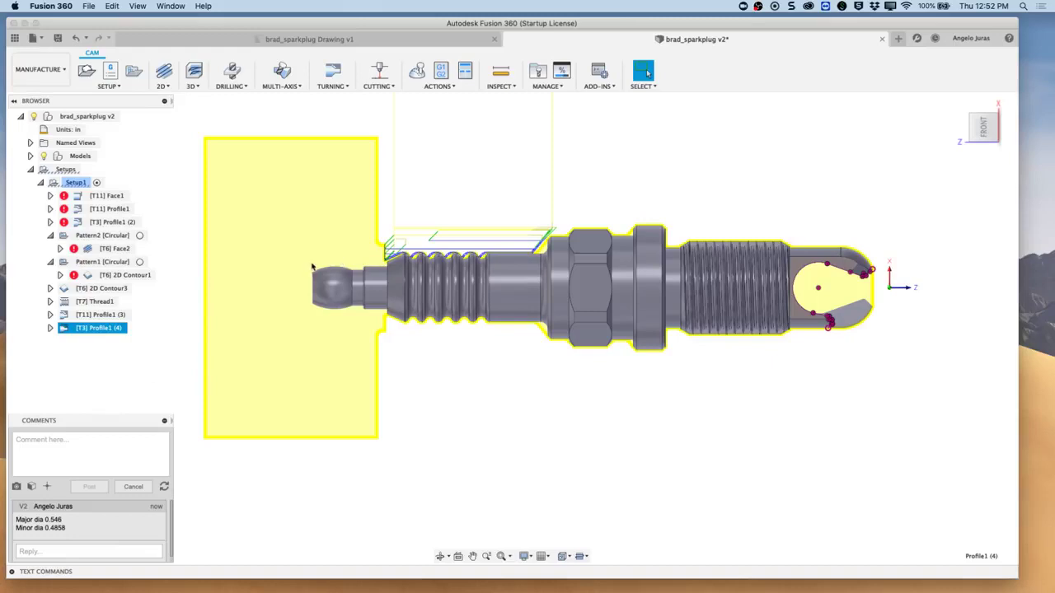
Copy the roughing operation [T11] Profile1 (3) and paste it at the end of Setup1.
click(103, 317)
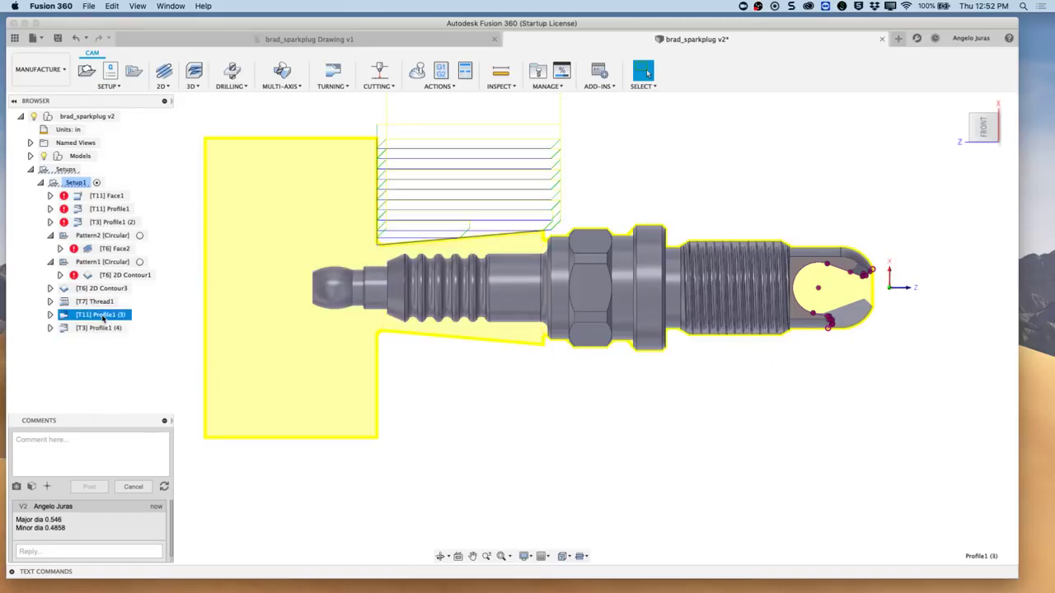
right_click(103, 317)
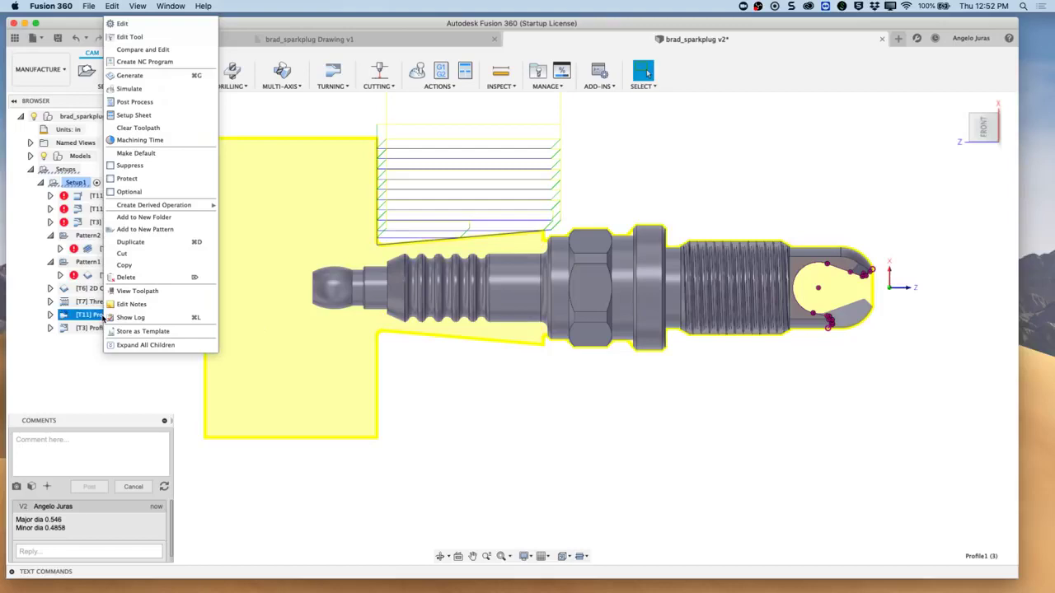
click(125, 266)
click(75, 183)
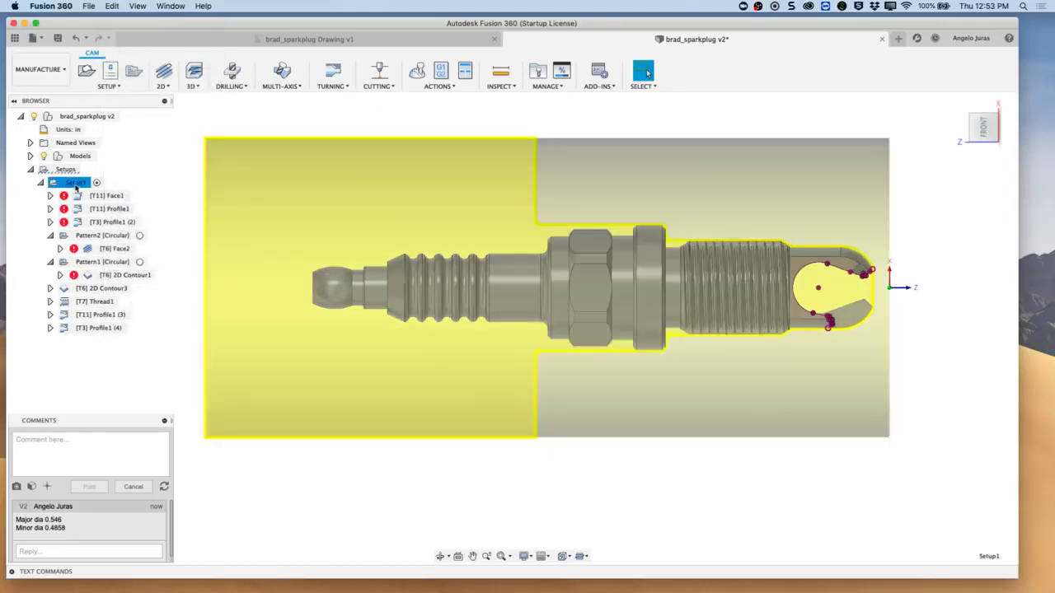
click(76, 183)
right_click(56, 186)
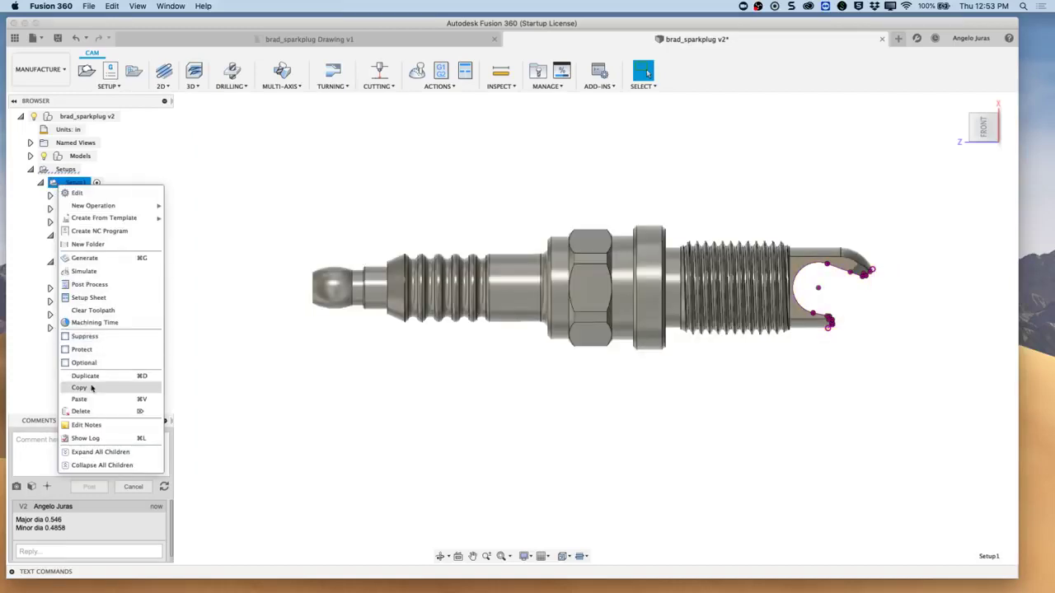
click(95, 403)
click(104, 343)
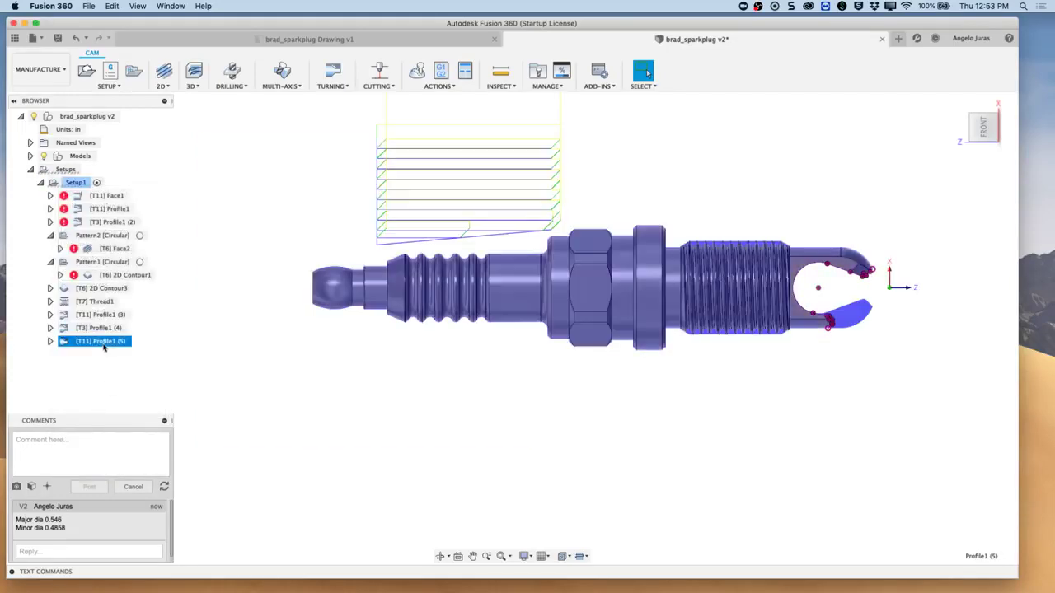
Edit the pasted roughing profile, setting its back limit to the terminal's rear-end vertex and its front limit to the vertex at the ribbed section's rear end.
right_click(104, 347)
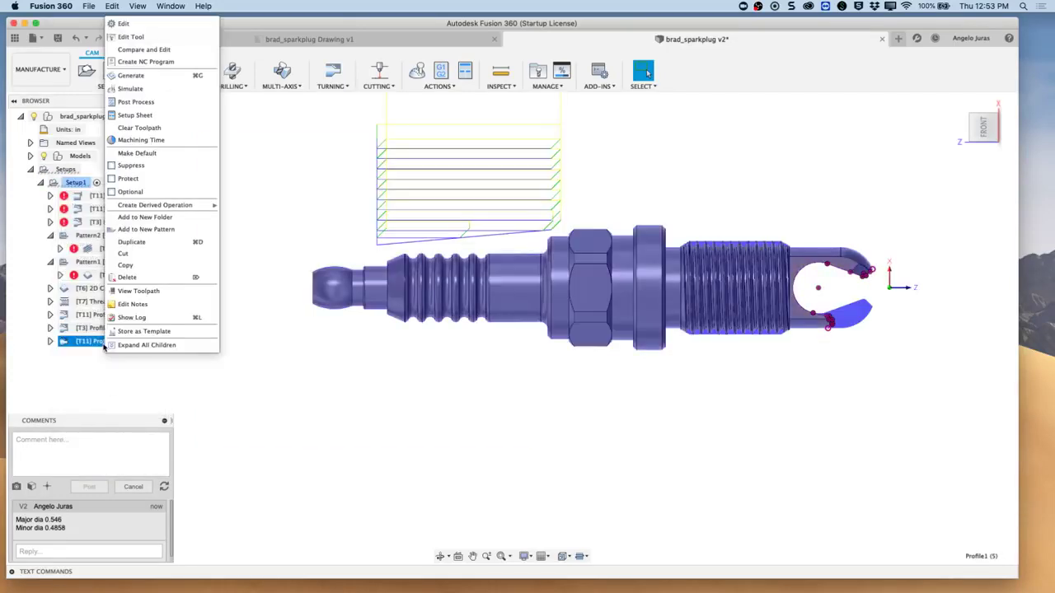
click(130, 25)
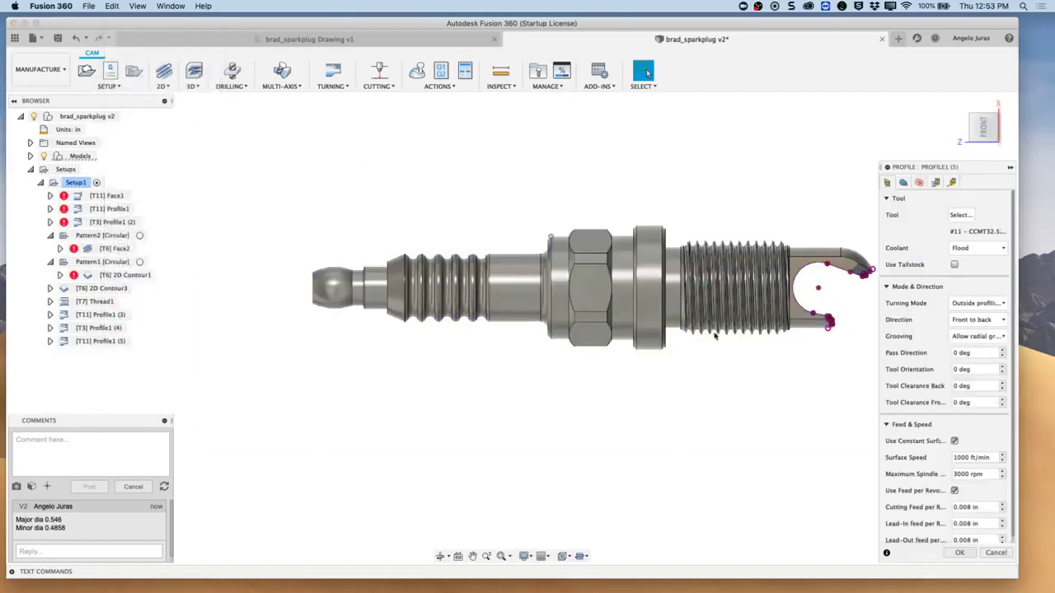
click(903, 182)
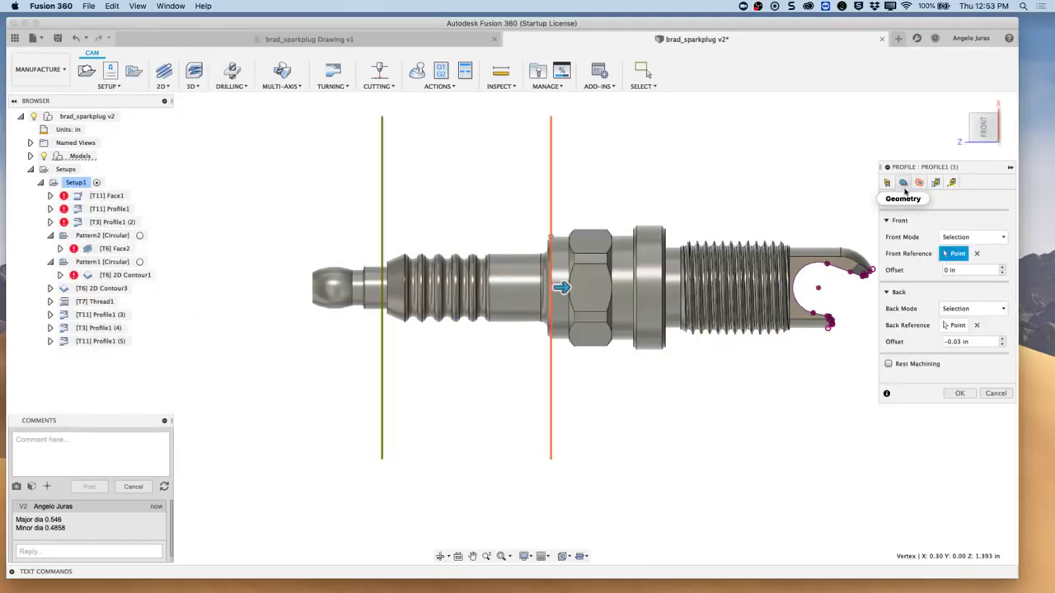
click(977, 326)
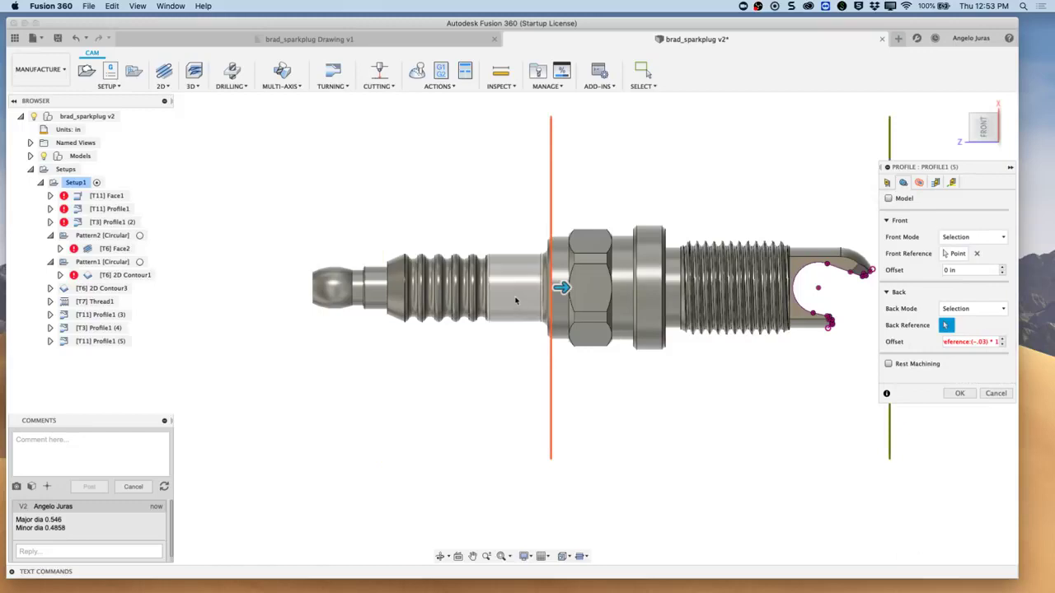
click(313, 276)
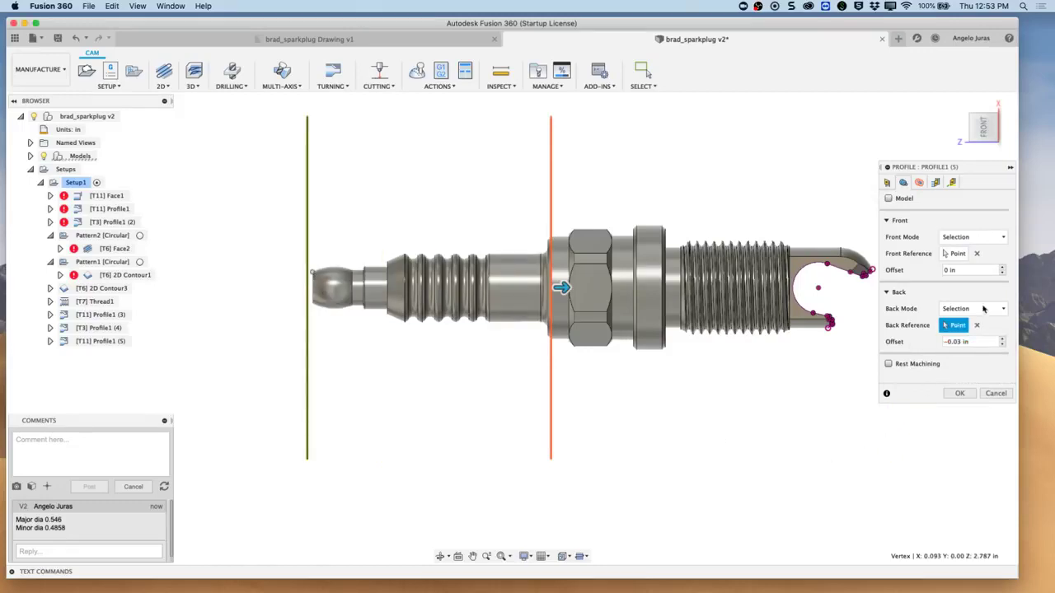
click(977, 253)
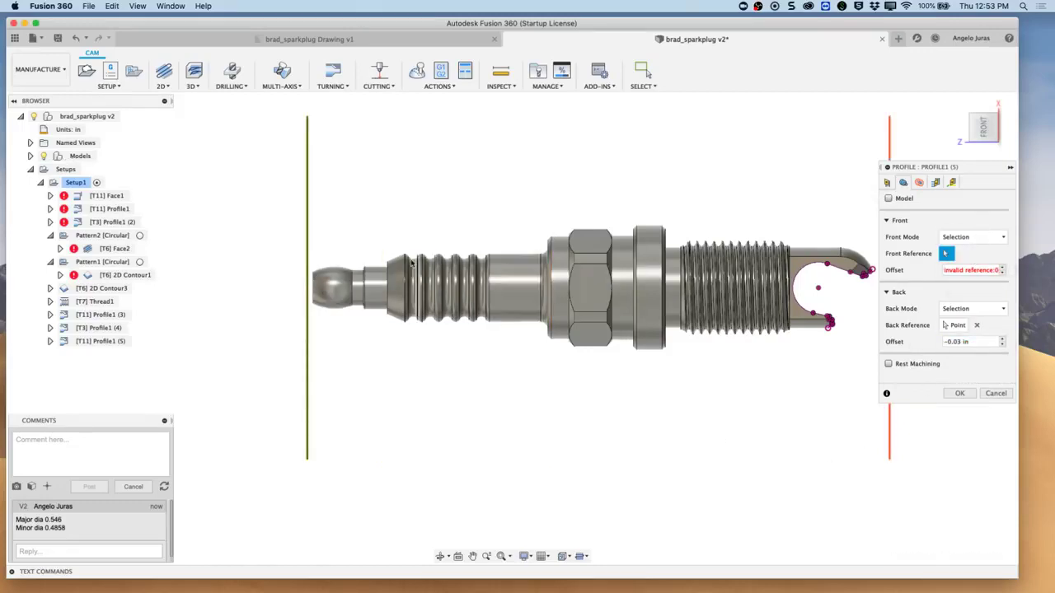
click(386, 264)
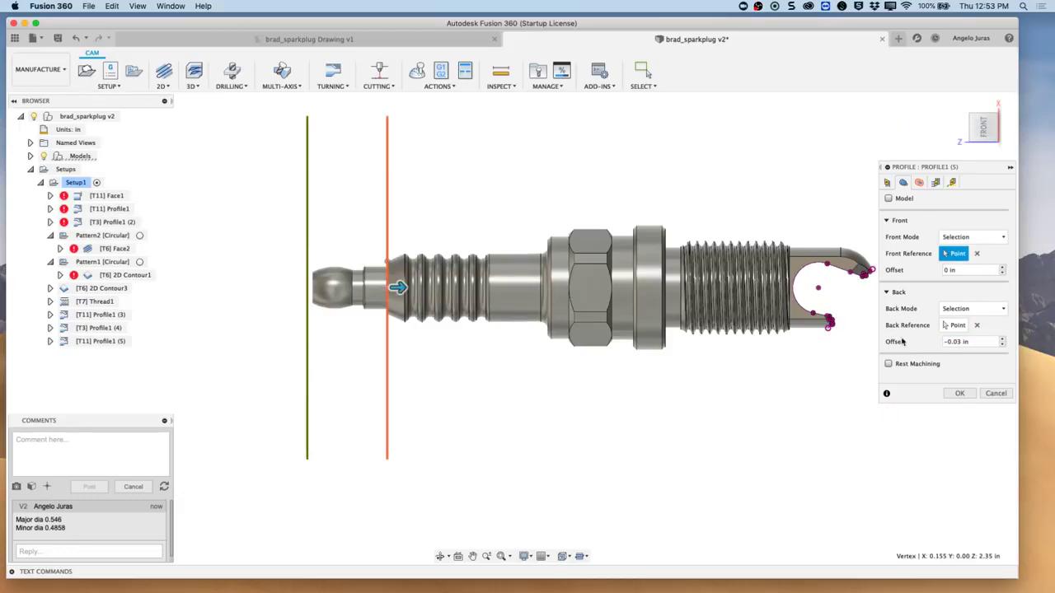
Set the roughing profile's inner radius from a selection of the circular edge at the terminal's end and regenerate the operation.
click(920, 185)
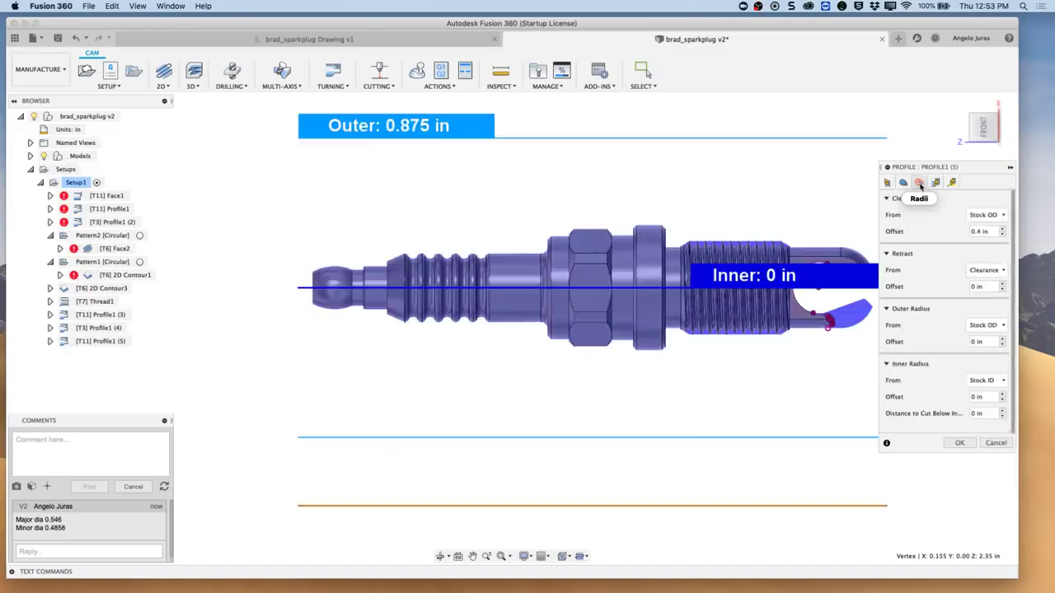
click(1002, 381)
click(987, 473)
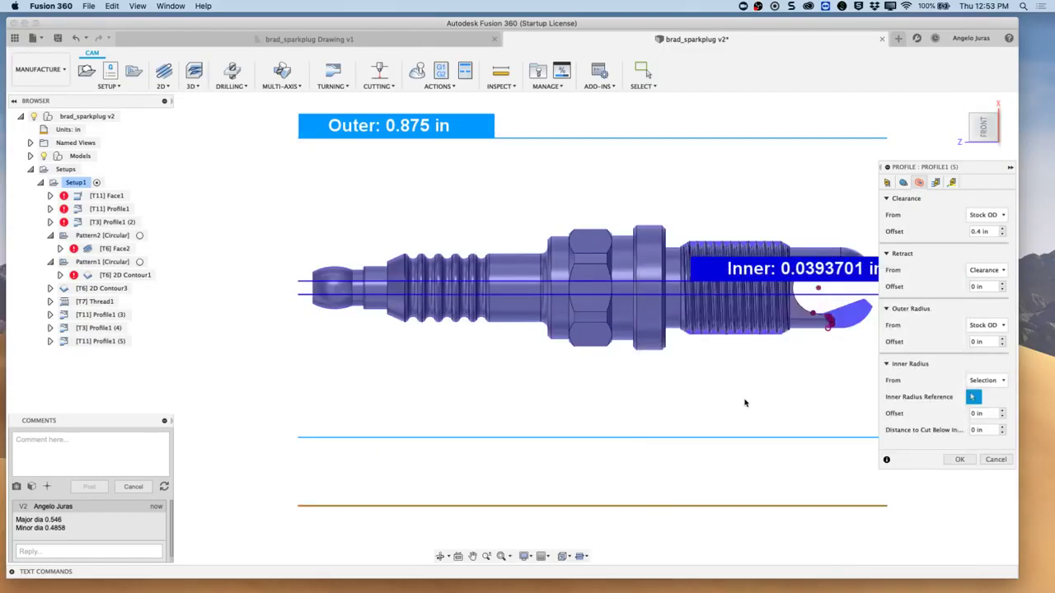
shift+middle_drag(480, 384, 361, 343)
click(360, 344)
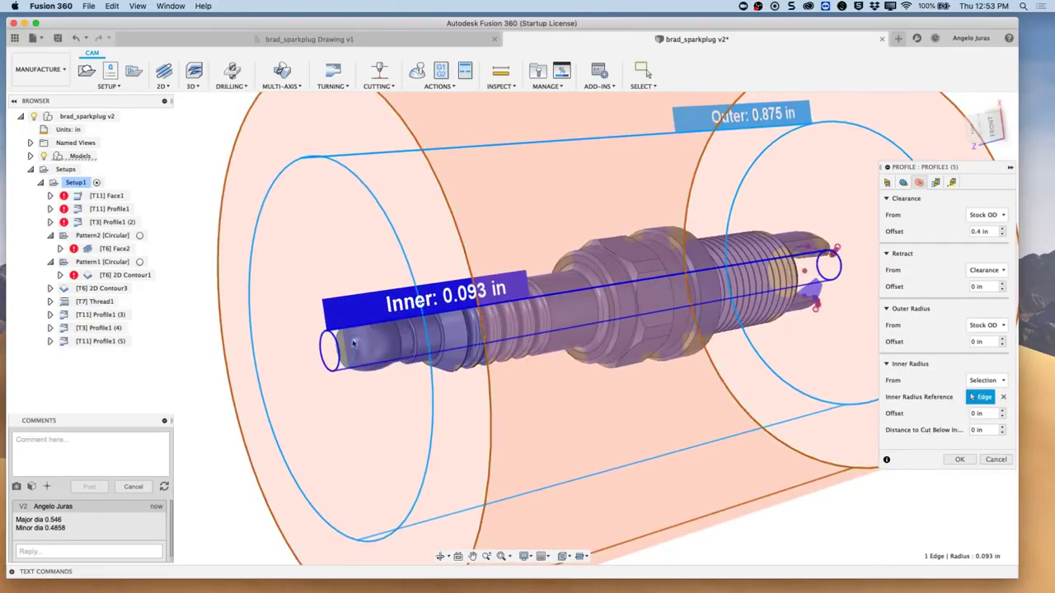
click(961, 460)
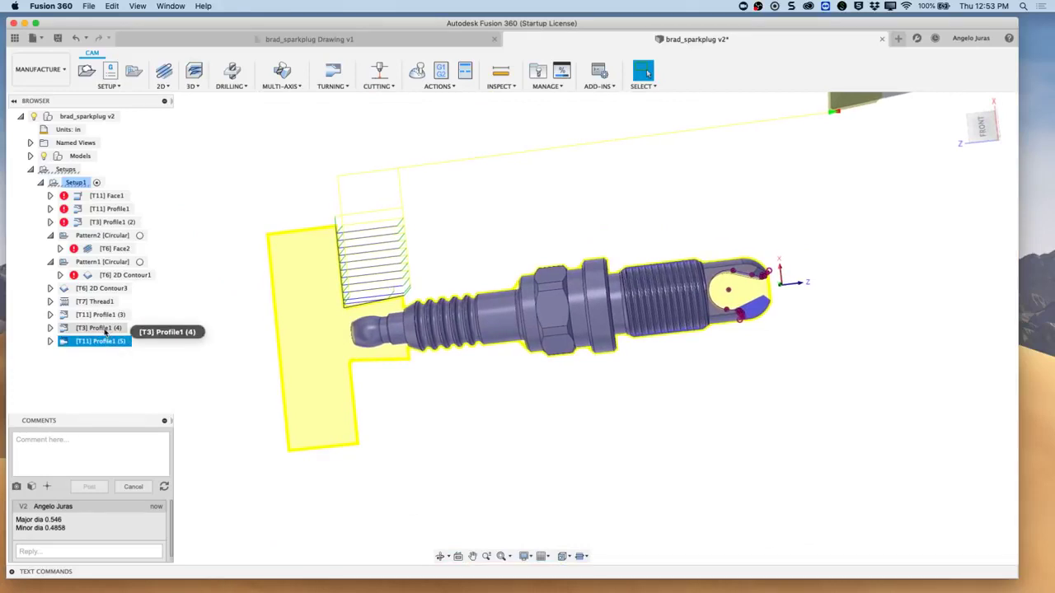
Duplicate the finishing operation [T3] Profile1 (4) and move the copy below [T11] Profile1 (5).
right_click(104, 329)
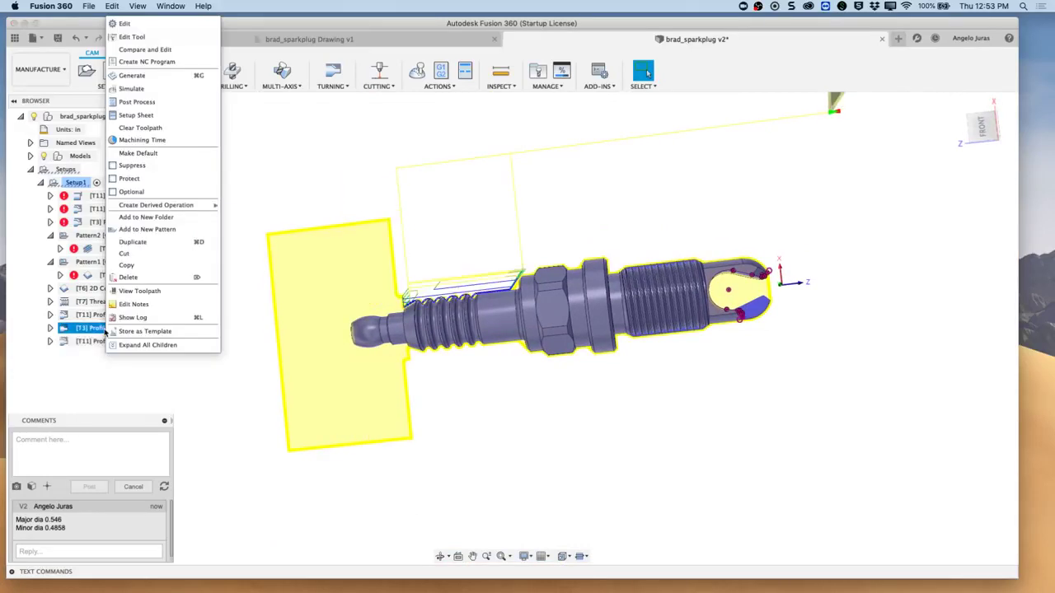
click(132, 242)
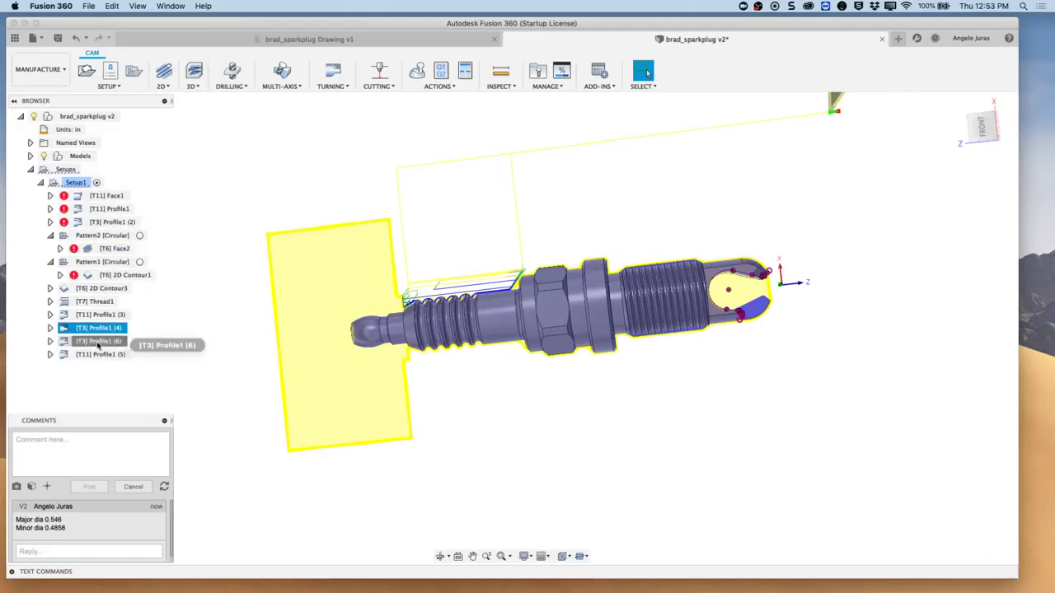
drag(97, 354, 94, 363)
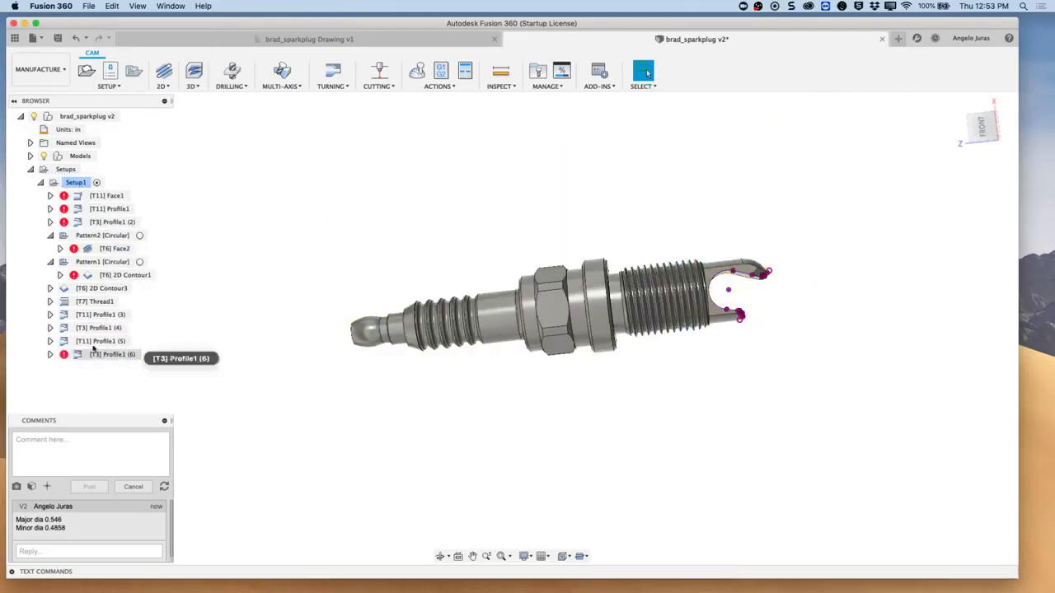
Edit the finishing copy, setting its back limit to the terminal's rear-end vertex and its front limit to the tapered face behind the ribs.
click(95, 360)
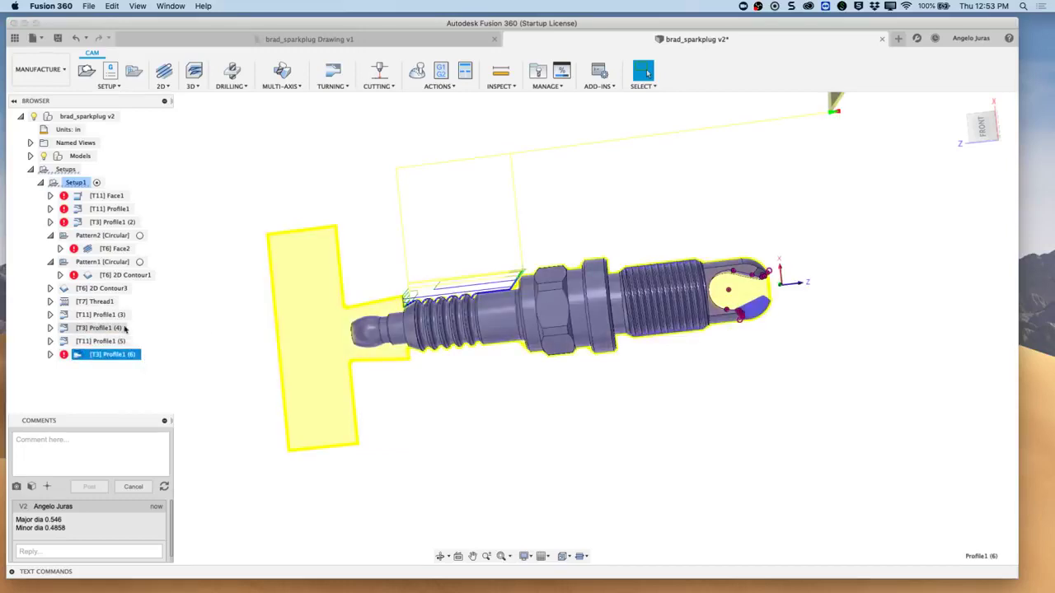
right_click(96, 356)
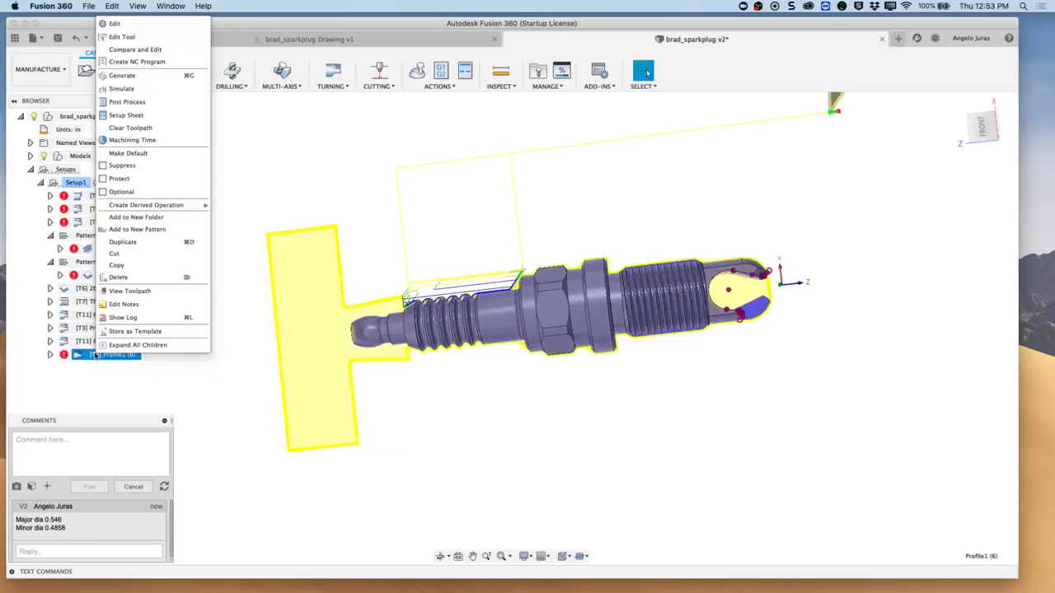
click(114, 23)
click(904, 183)
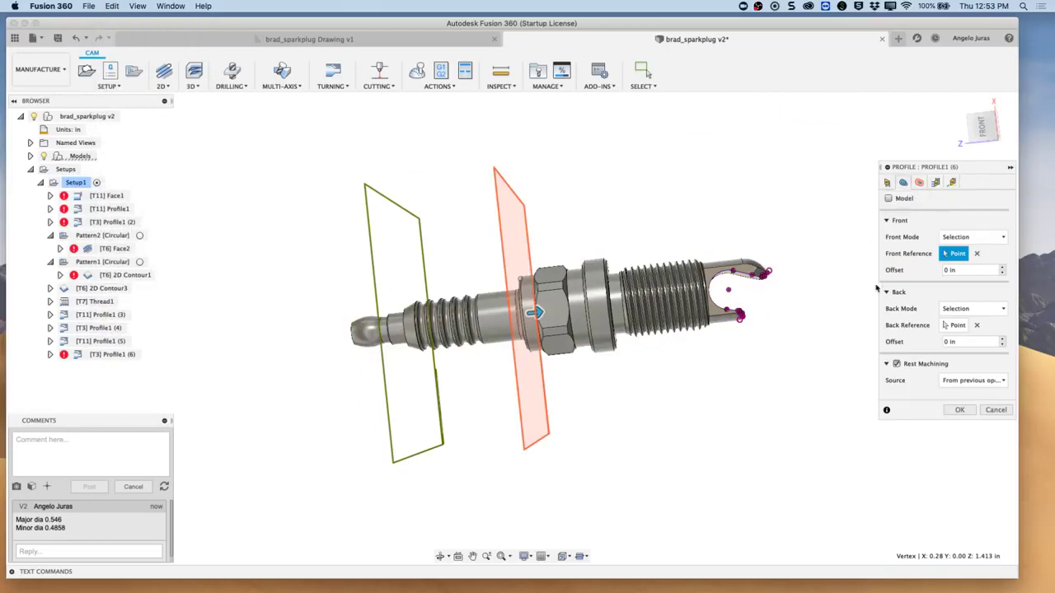
click(980, 132)
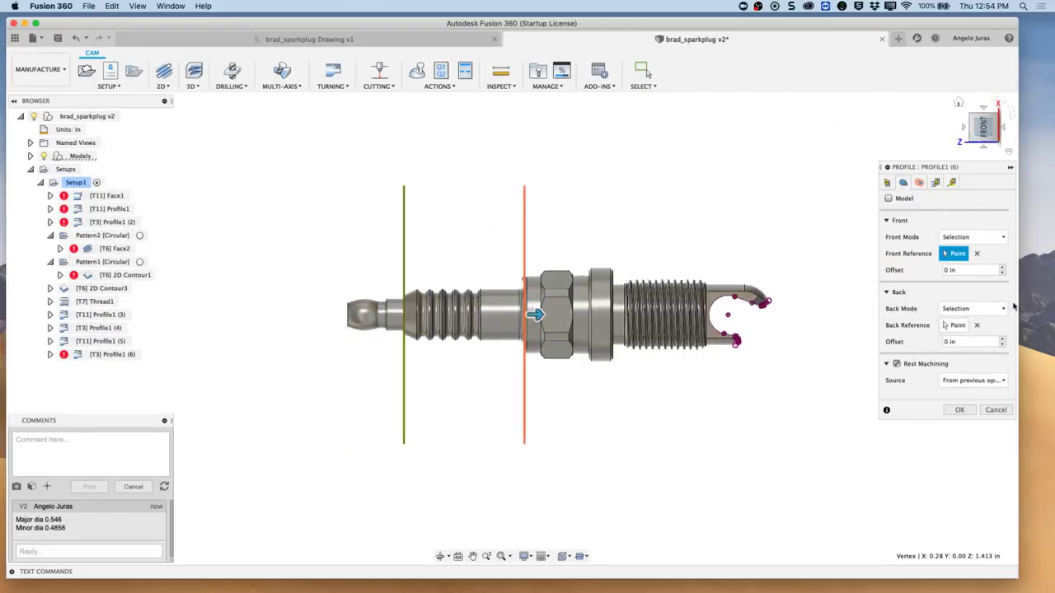
click(978, 326)
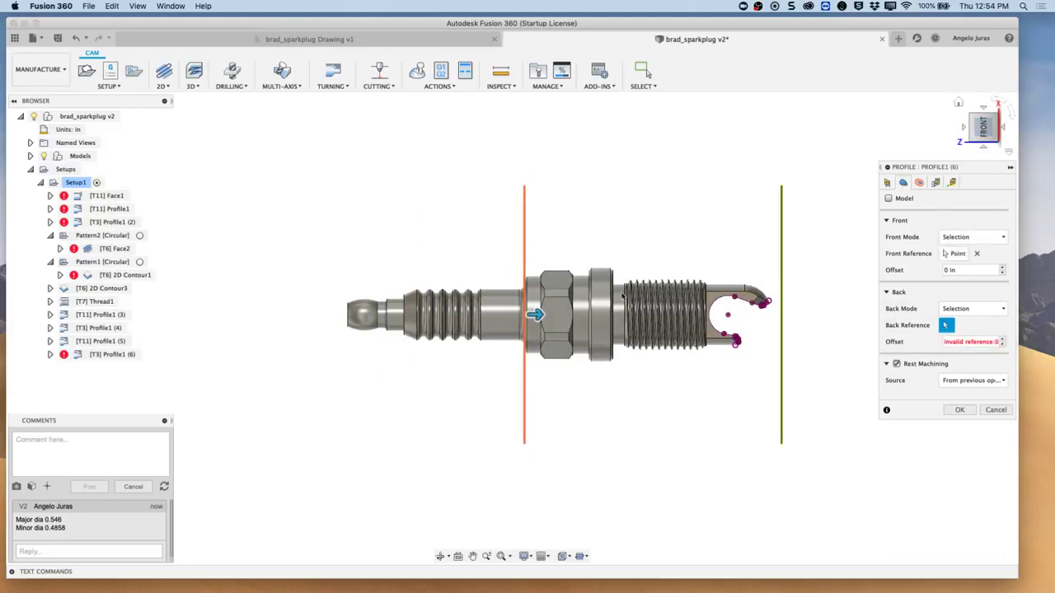
click(348, 308)
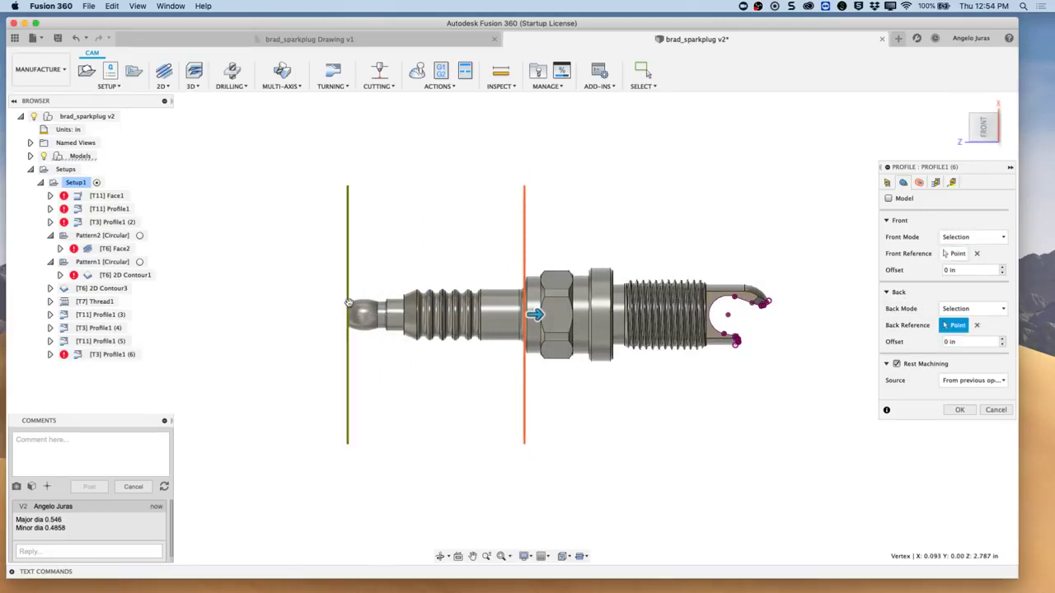
click(976, 254)
click(405, 300)
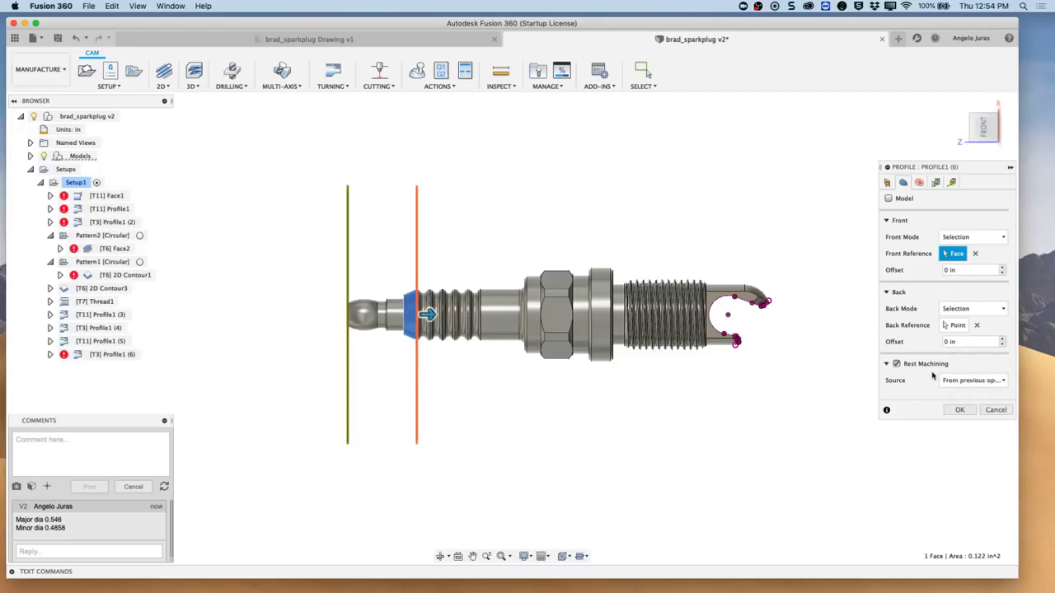
Set the finishing profile's inner radius from a selection of the terminal's circular end edge and regenerate the operation.
click(923, 182)
shift+middle_drag(370, 358, 385, 361)
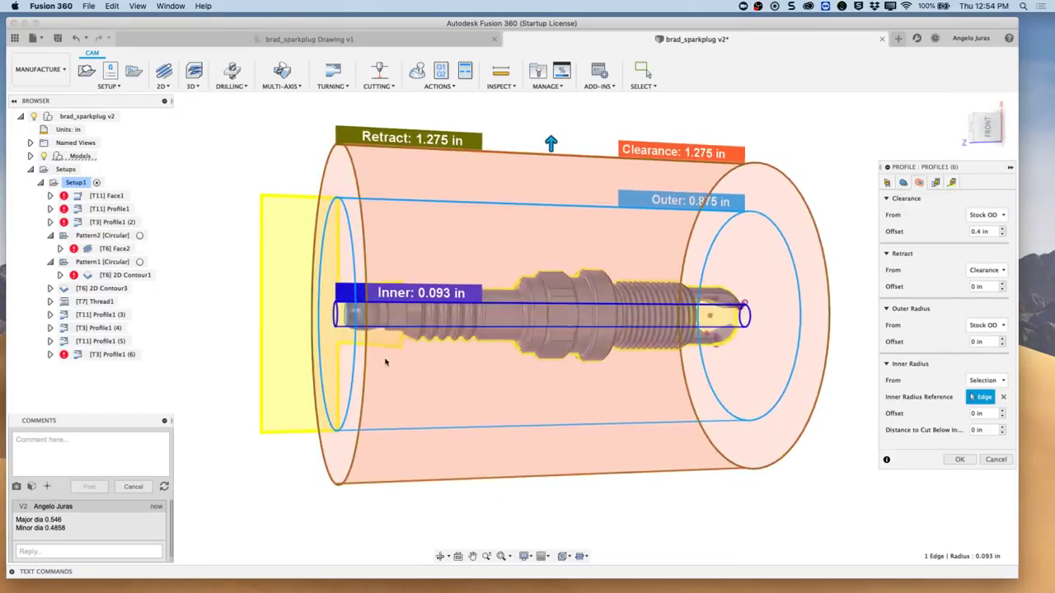
click(958, 460)
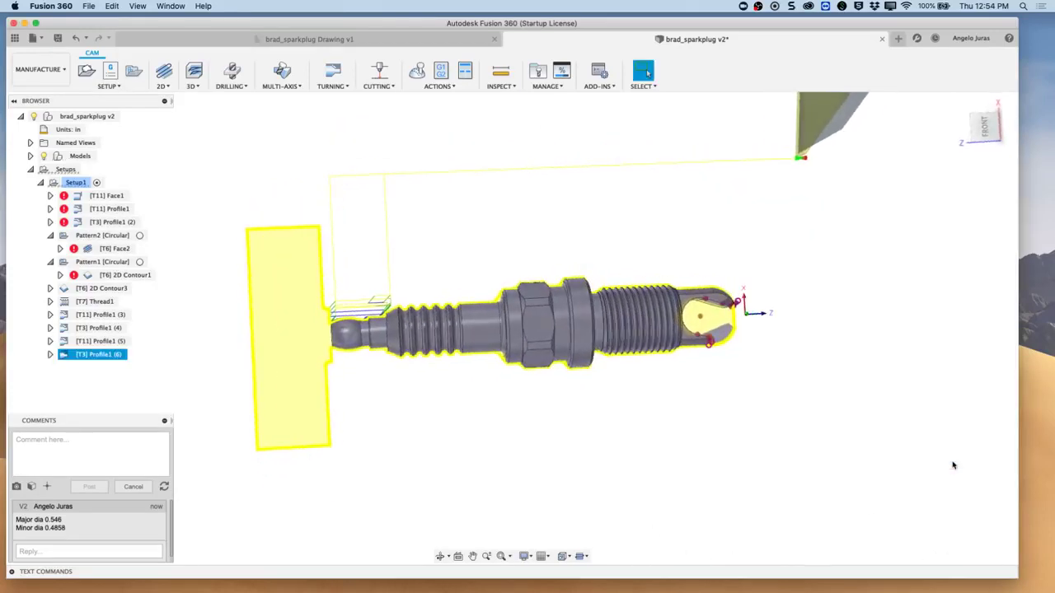
Compare the toolpaths and remaining stock of the last four roughing and finishing profile operations, (3) through (6).
click(97, 302)
click(101, 316)
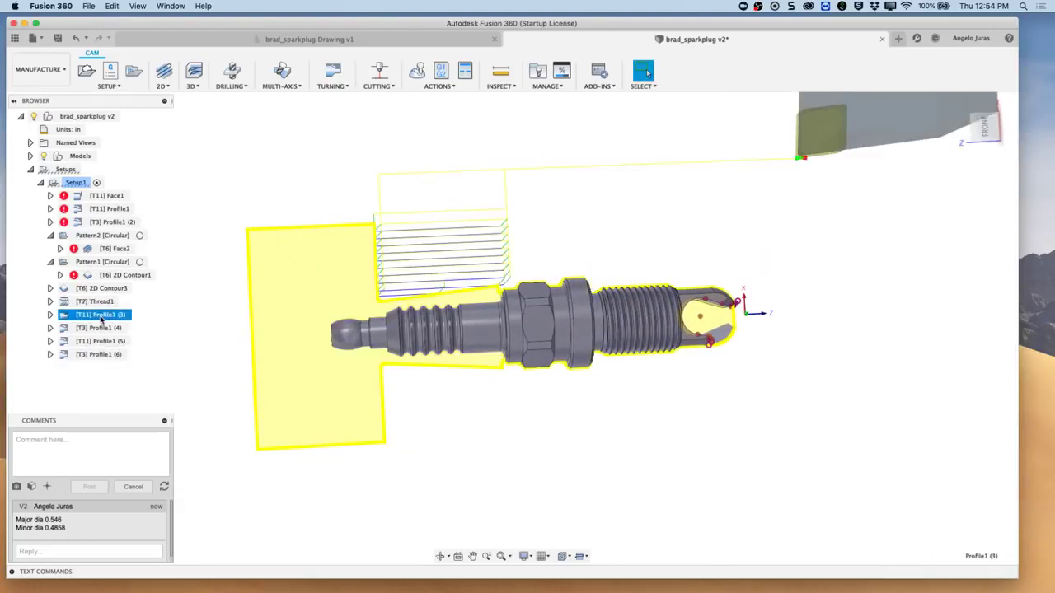
click(109, 328)
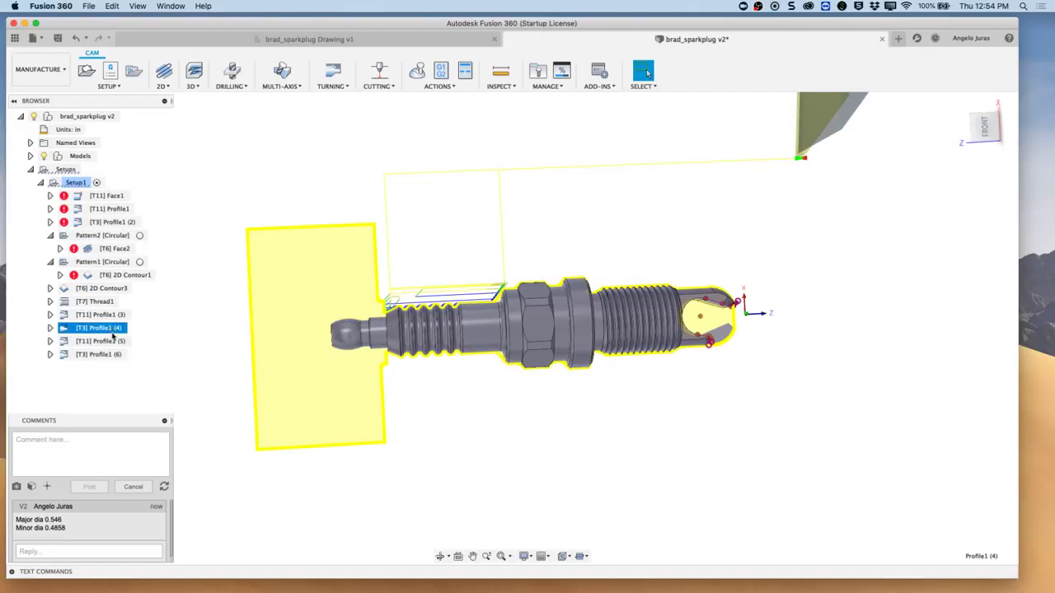
click(102, 342)
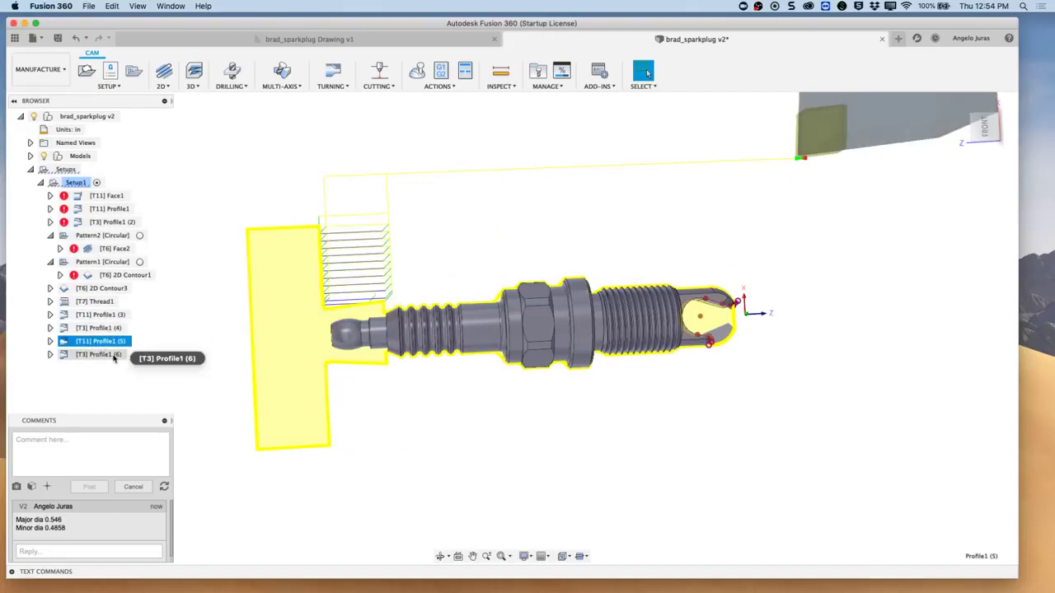
click(108, 356)
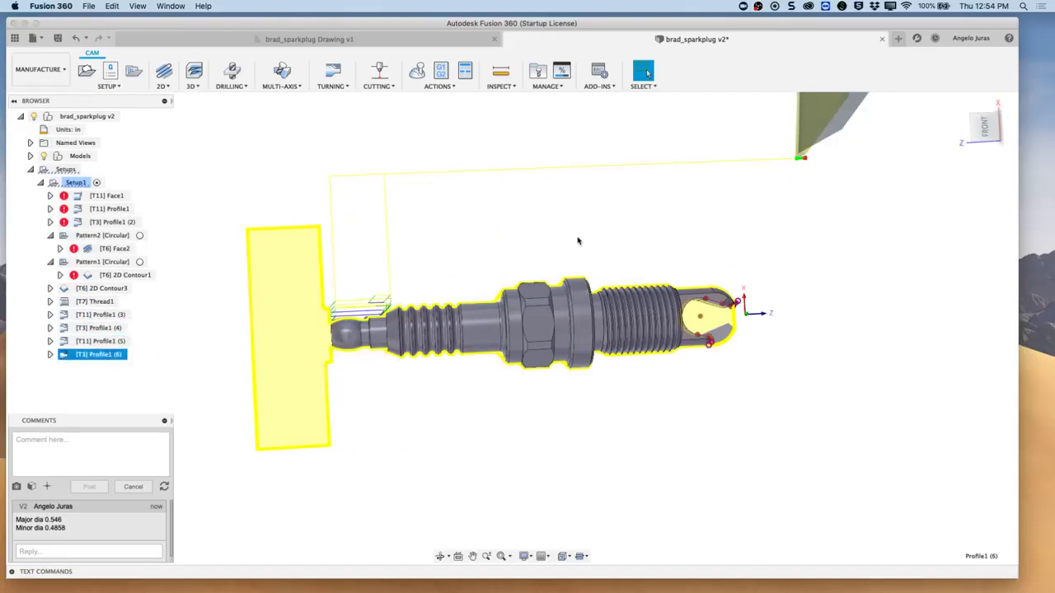
Edit the terminal's roughing operation [T11] Profile1 (5), setting its back offset to -.15 in, and regenerate it.
shift+middle_drag(328, 260, 336, 303)
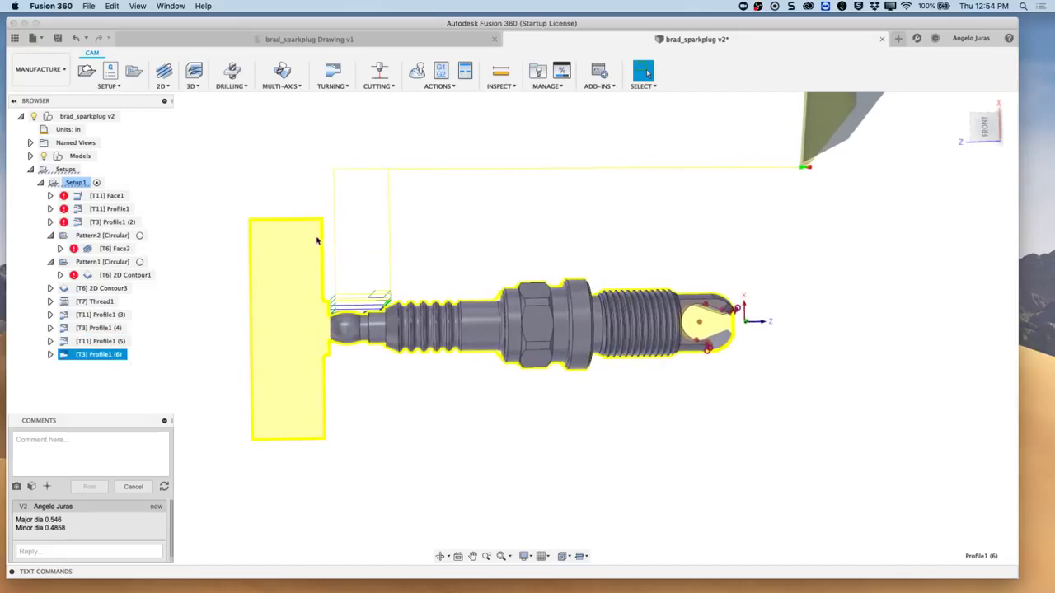
click(318, 312)
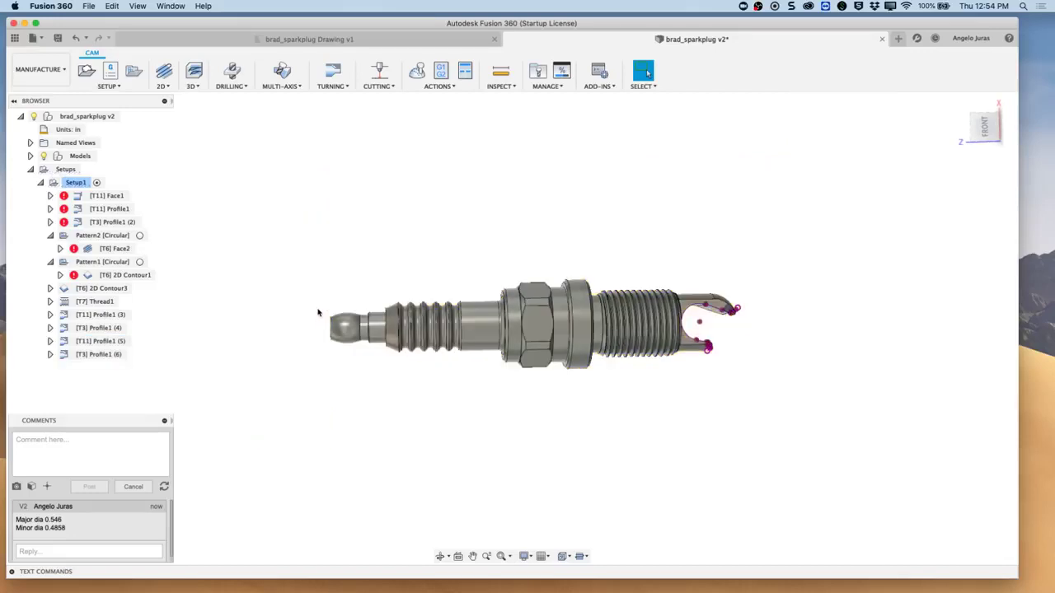
click(97, 354)
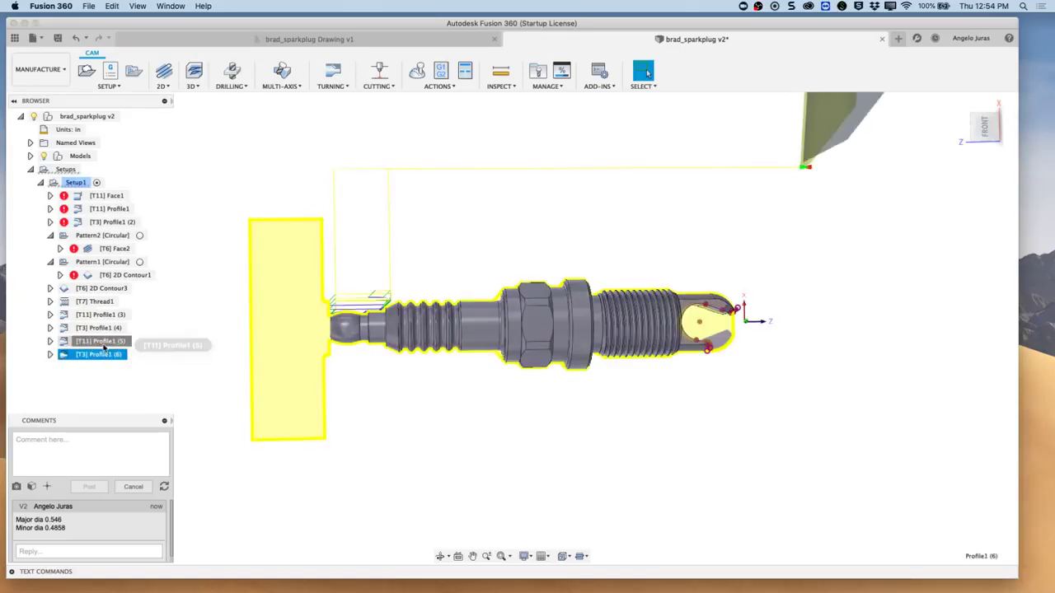
click(103, 346)
right_click(103, 346)
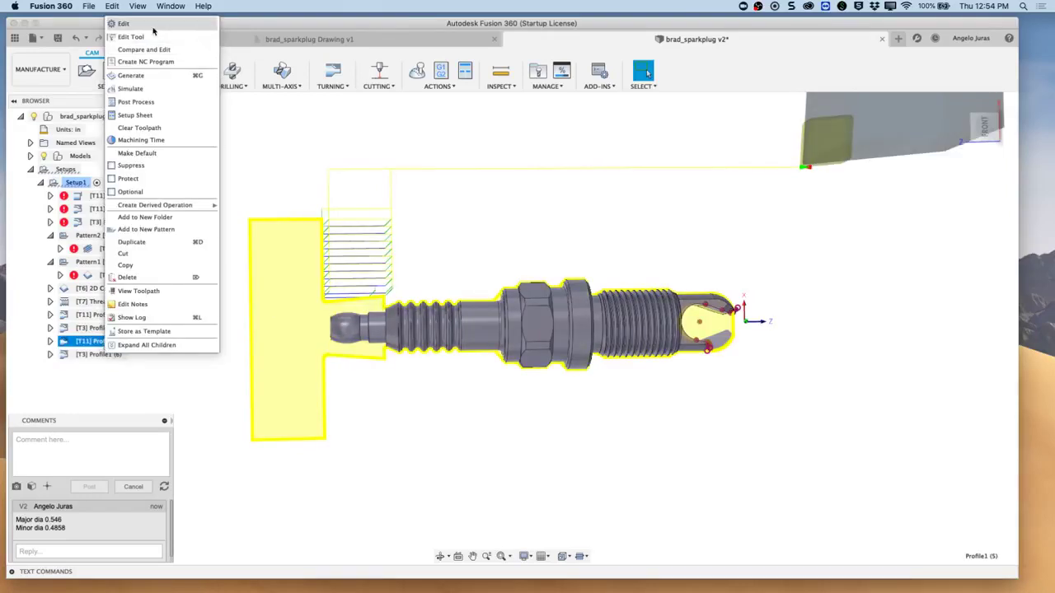
click(125, 23)
click(919, 183)
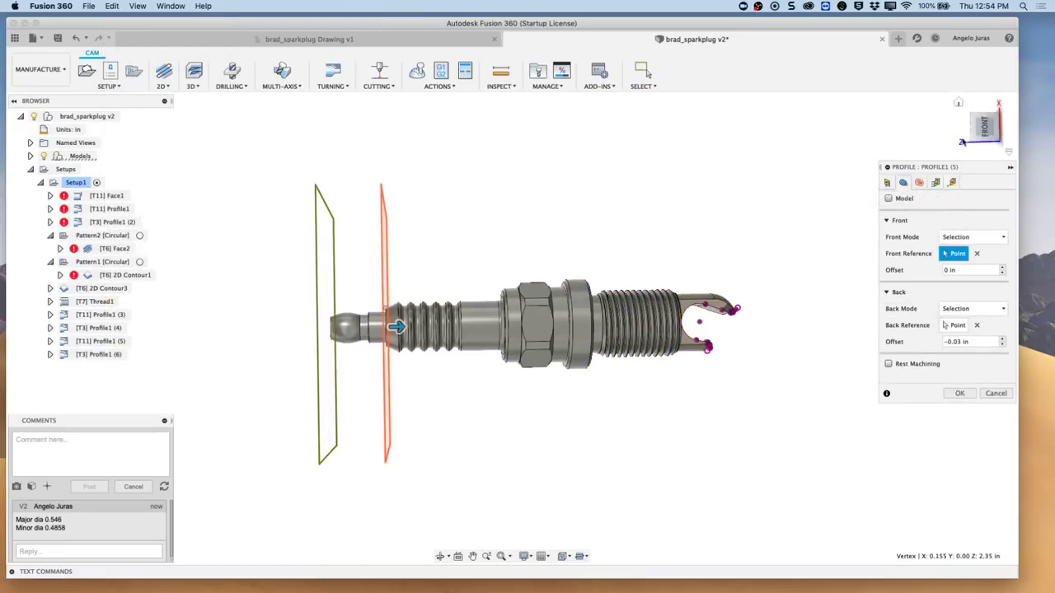
click(983, 128)
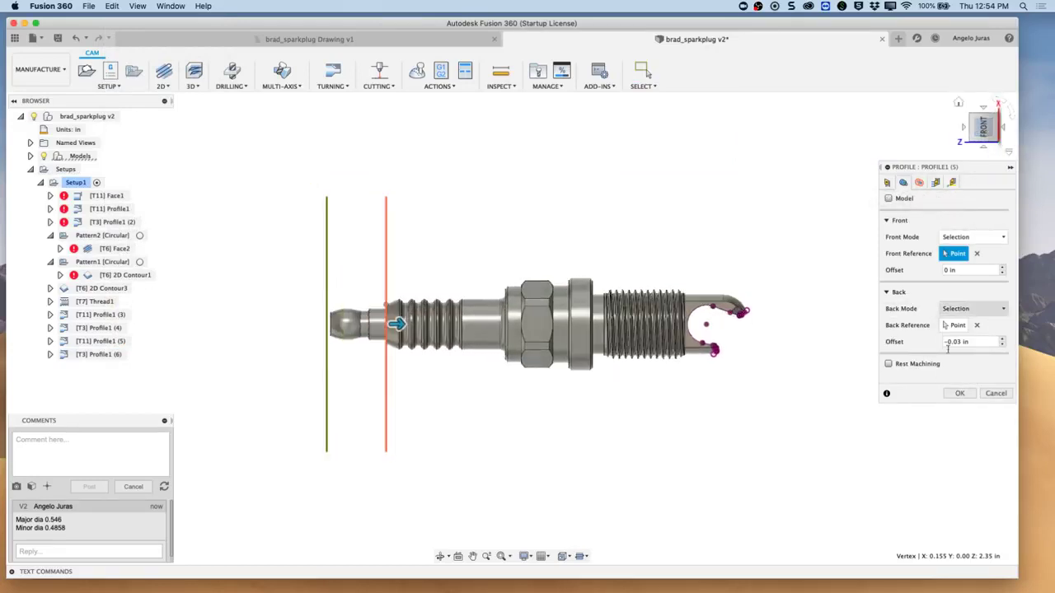
click(968, 341)
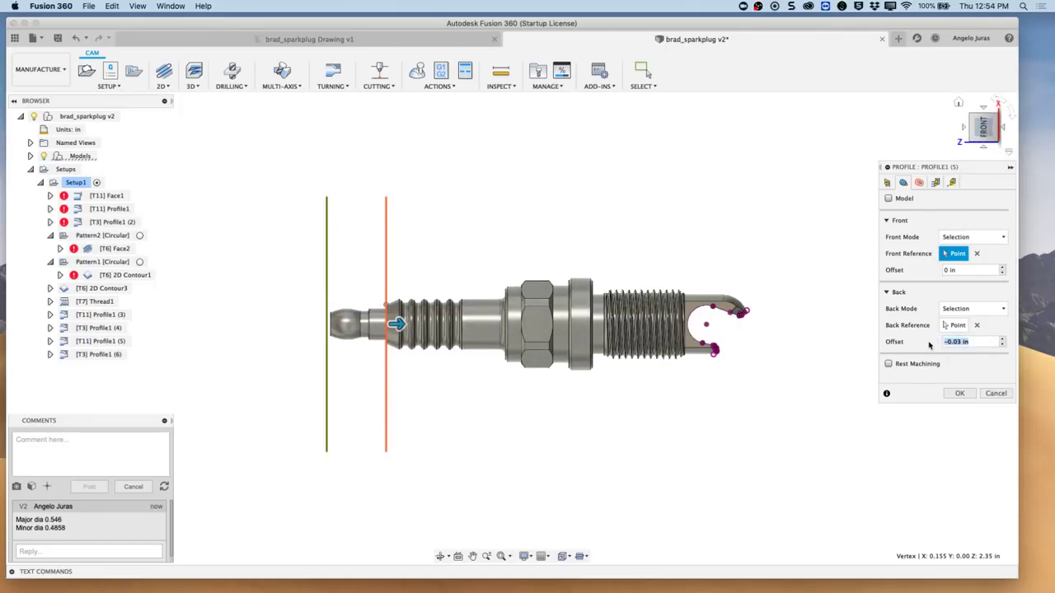
text(-.15)
click(959, 393)
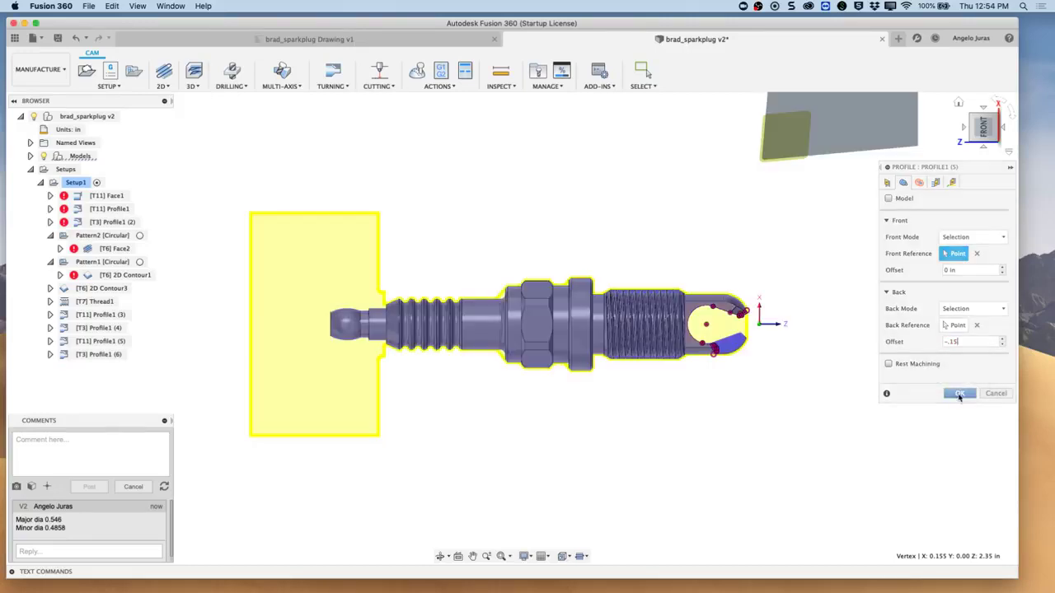
Edit the terminal's finishing operation [T3] Profile1 (6), setting its back offset to -.14 in, and regenerate it.
click(96, 354)
right_click(96, 355)
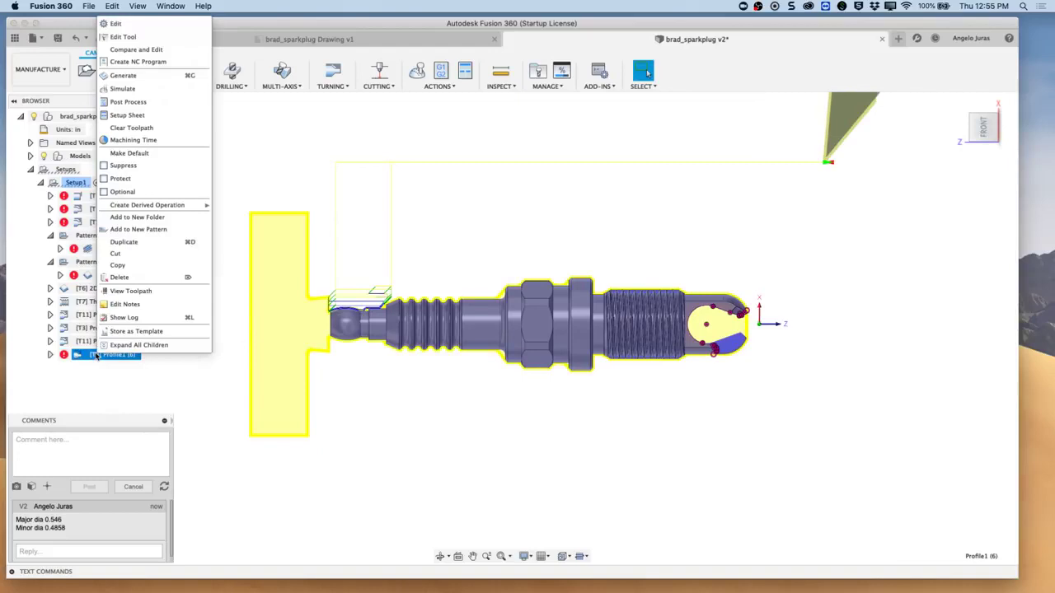
click(140, 25)
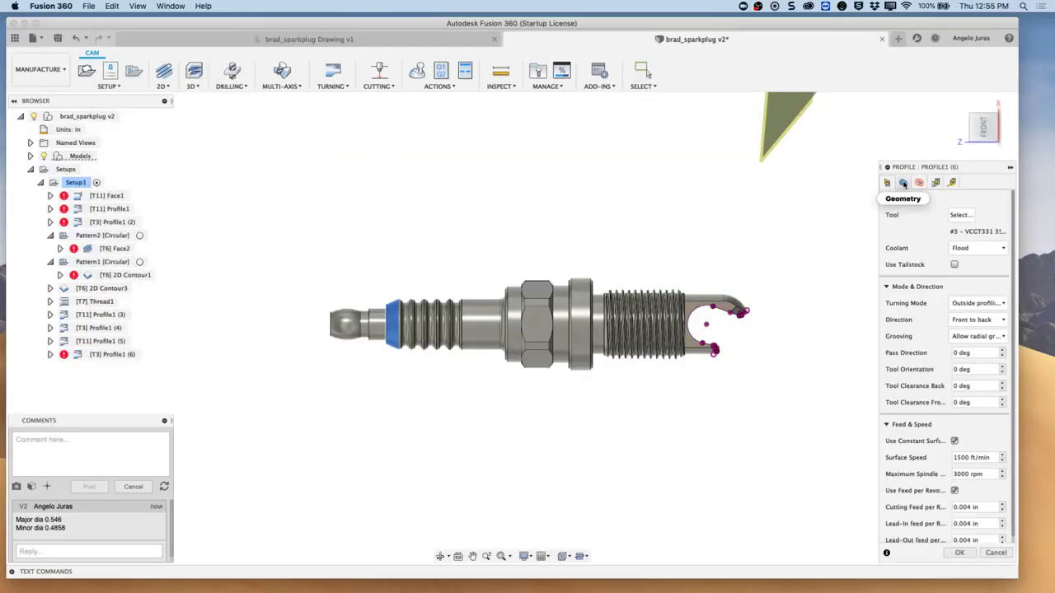
click(902, 182)
click(956, 341)
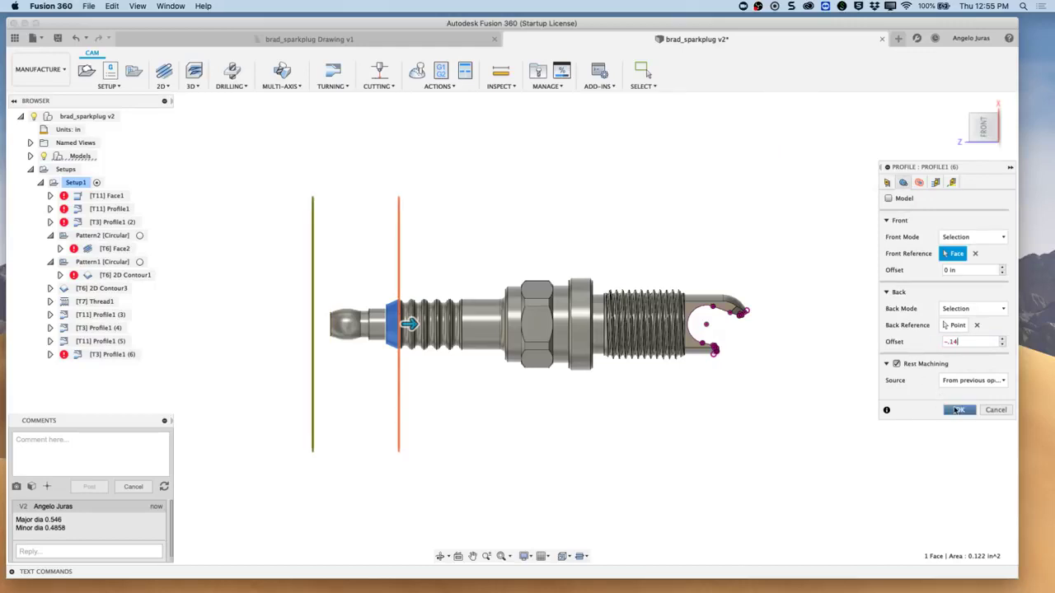
click(959, 409)
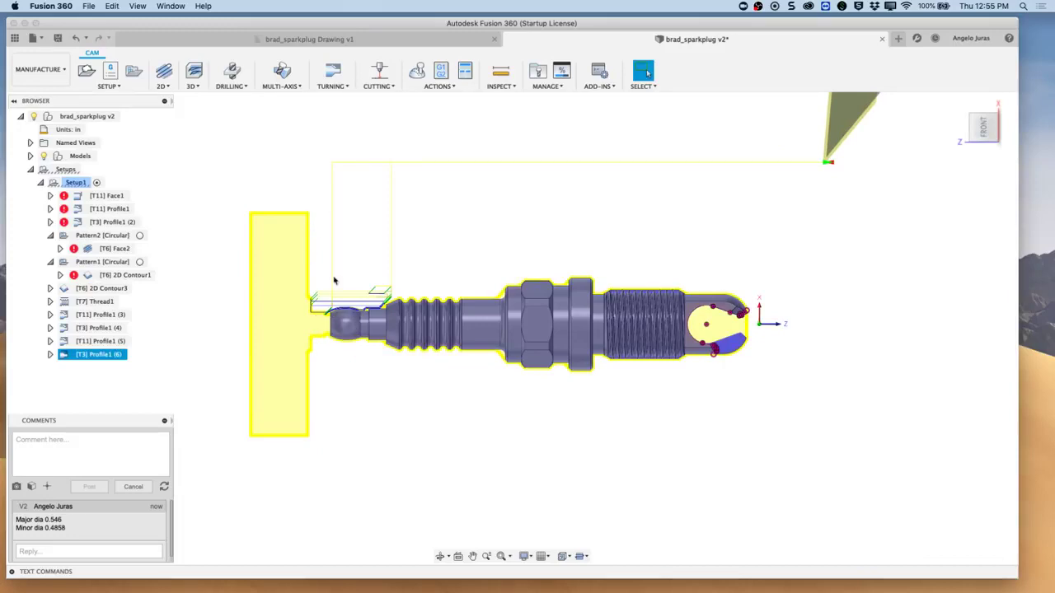
Create a Turning Part operation using tool 9, groove square (Parting Tool), from the P9_Haaslathe_lib_dec2017 library.
click(347, 88)
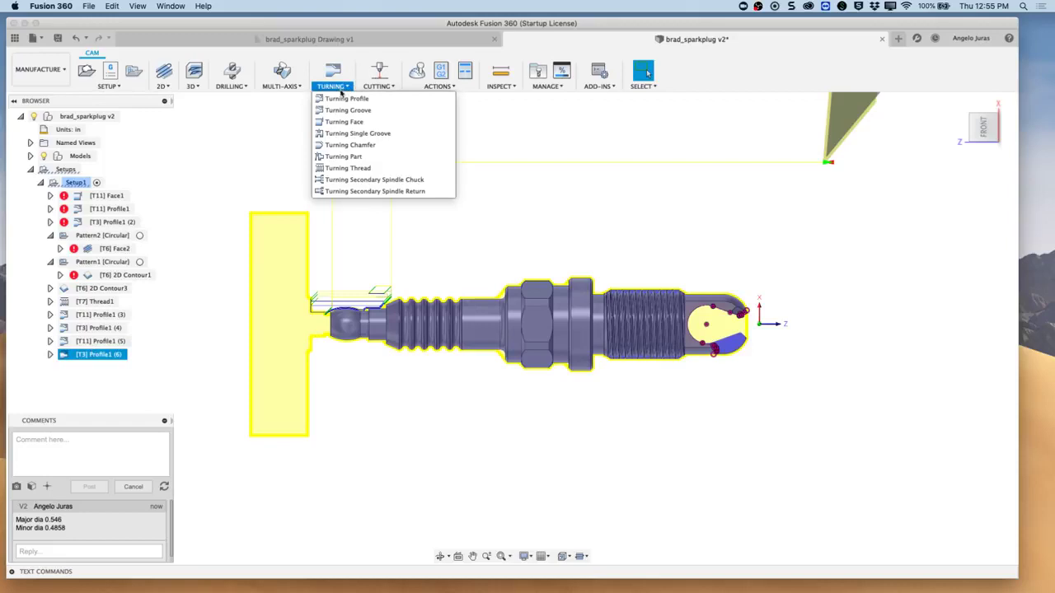
click(351, 157)
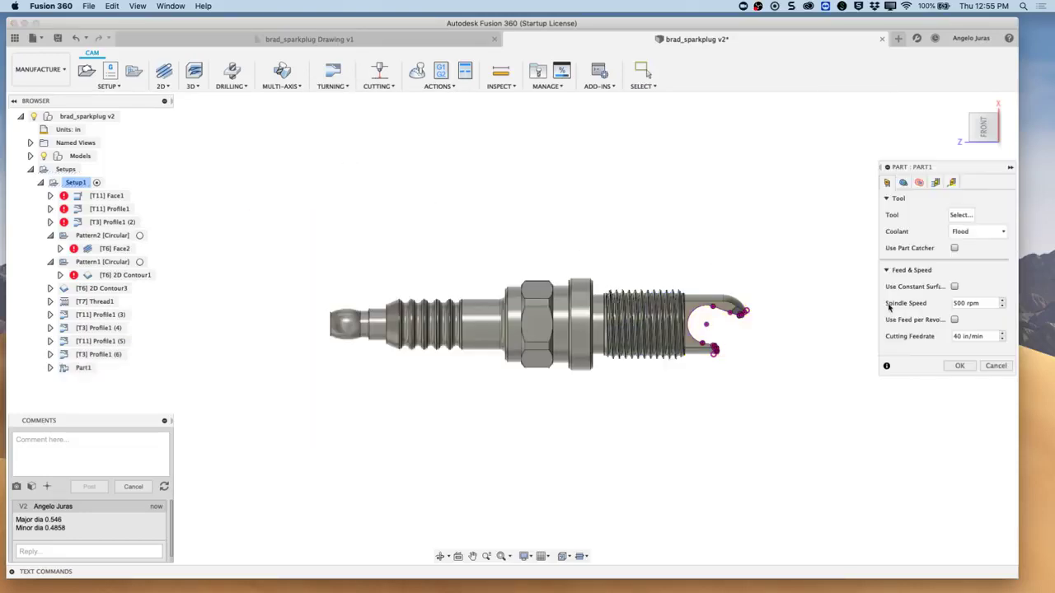
click(959, 215)
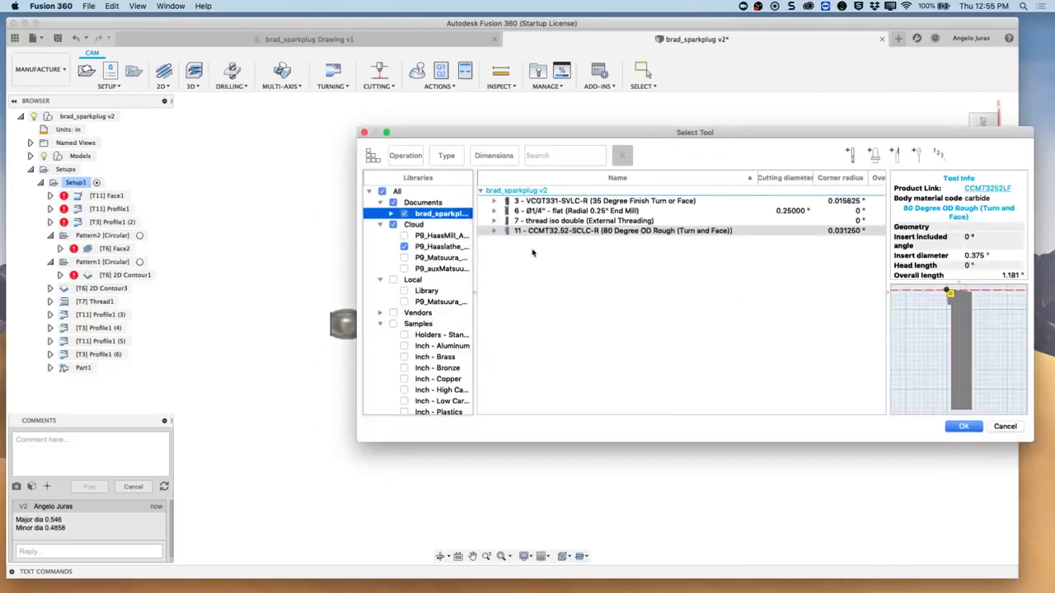
click(451, 248)
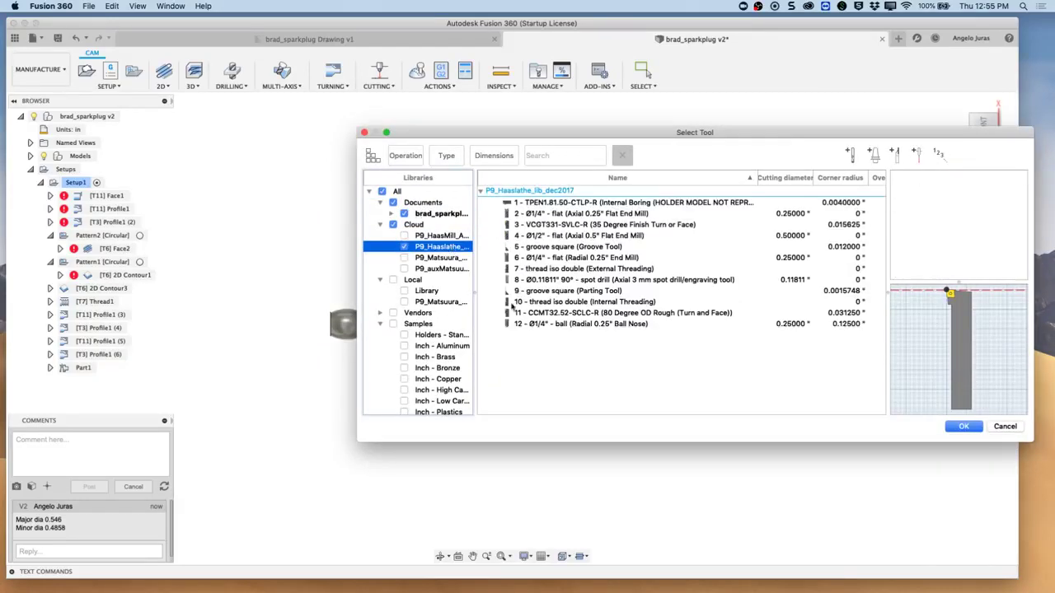
click(560, 292)
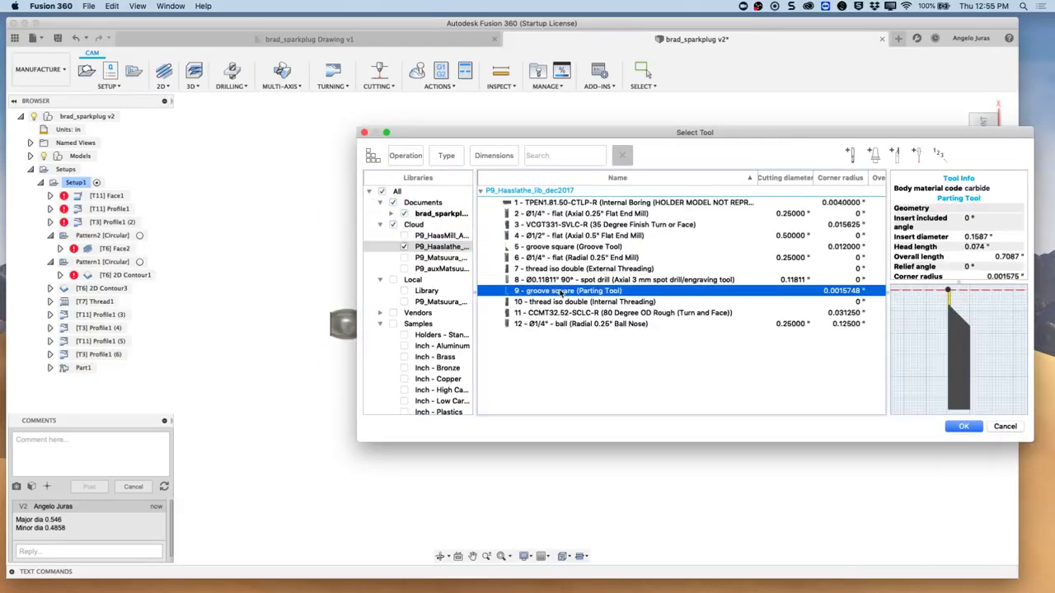
click(969, 426)
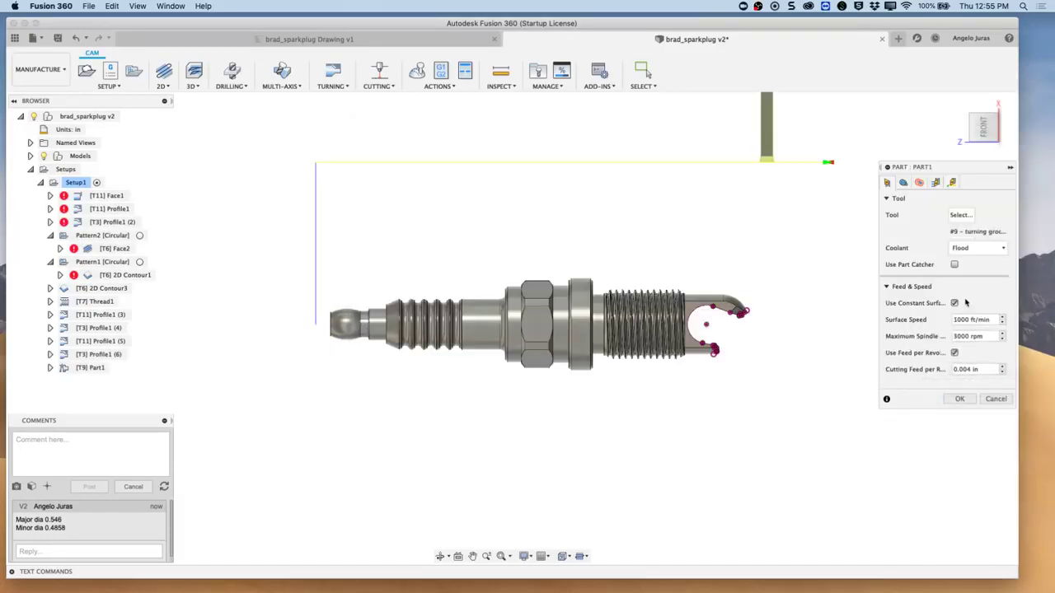
Try an edge break on the parting operation's back edge and examine its chamfer and fillet types.
click(903, 183)
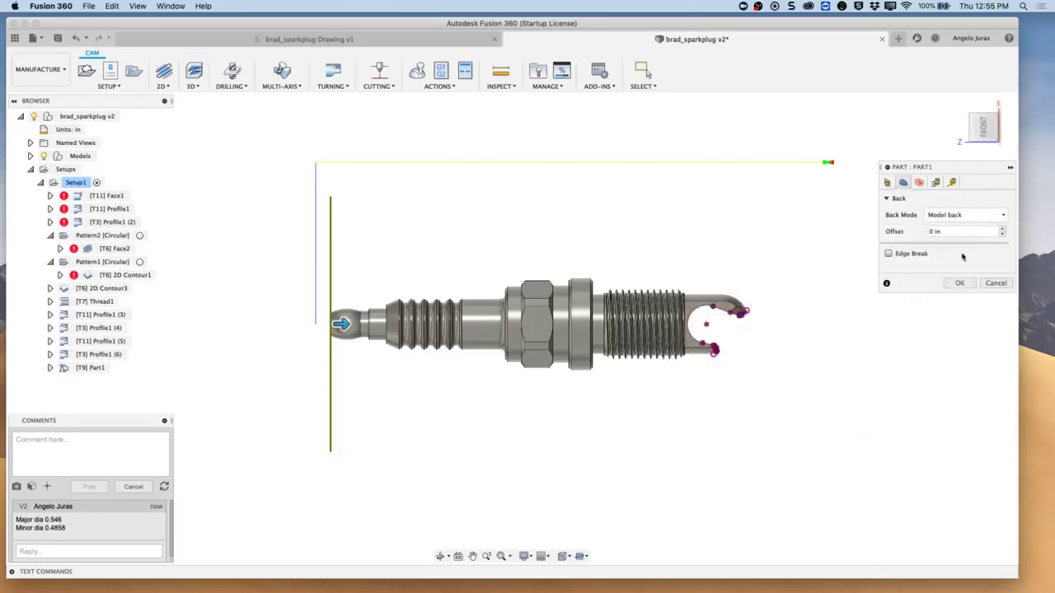
click(890, 255)
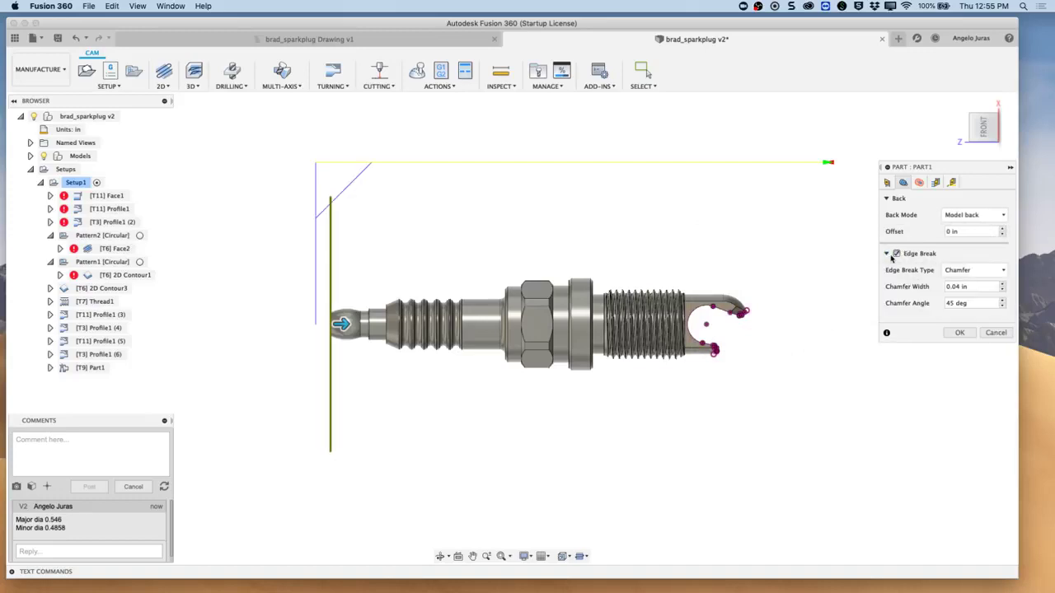
click(974, 270)
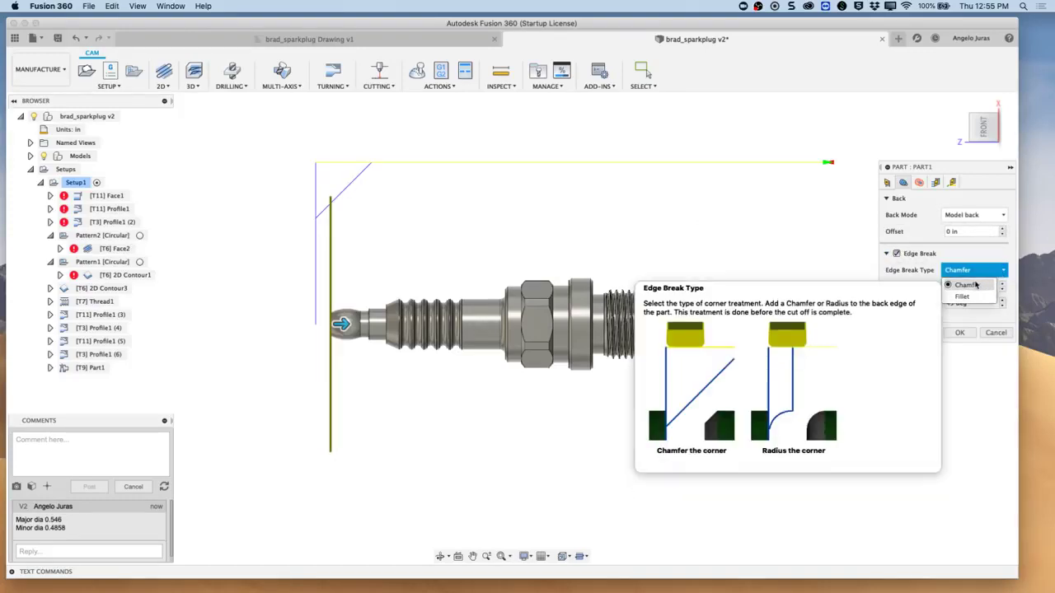
click(899, 256)
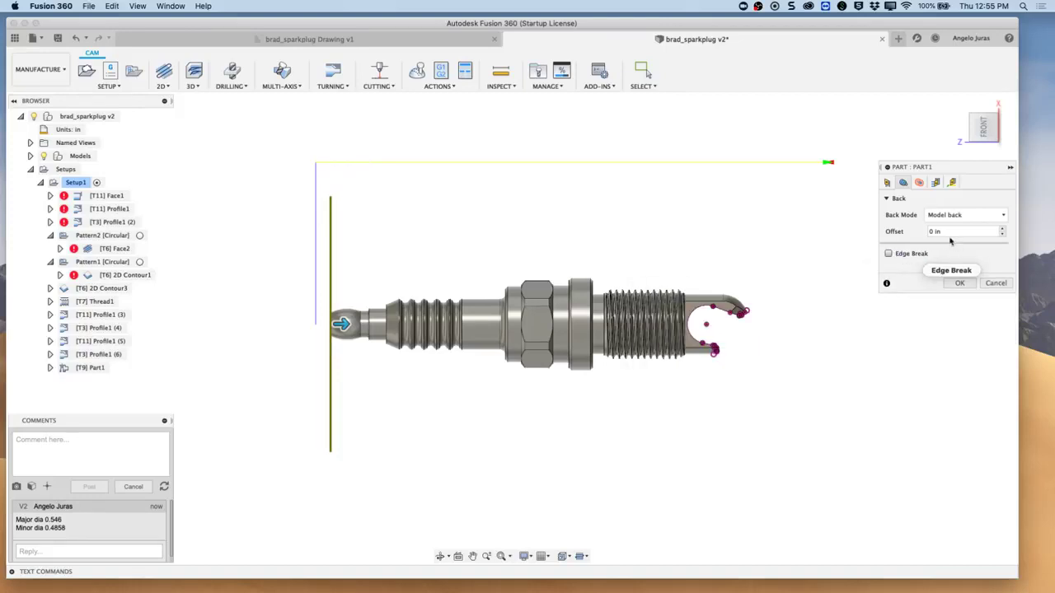
Set the parting operation's outer radius from Model OD and its distance to cut below the inner radius to -.01 in.
click(918, 182)
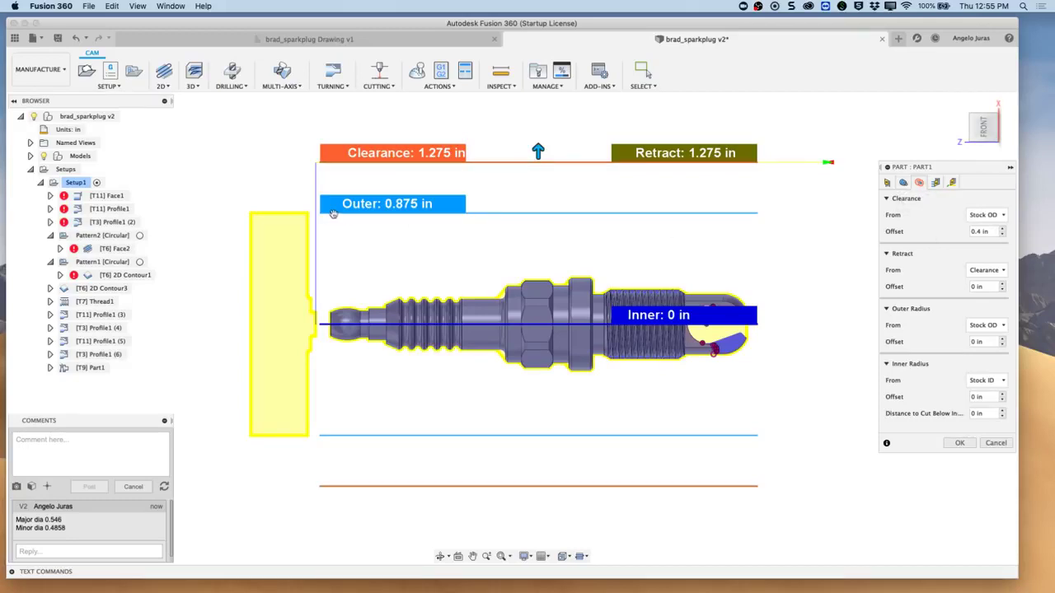
click(1001, 325)
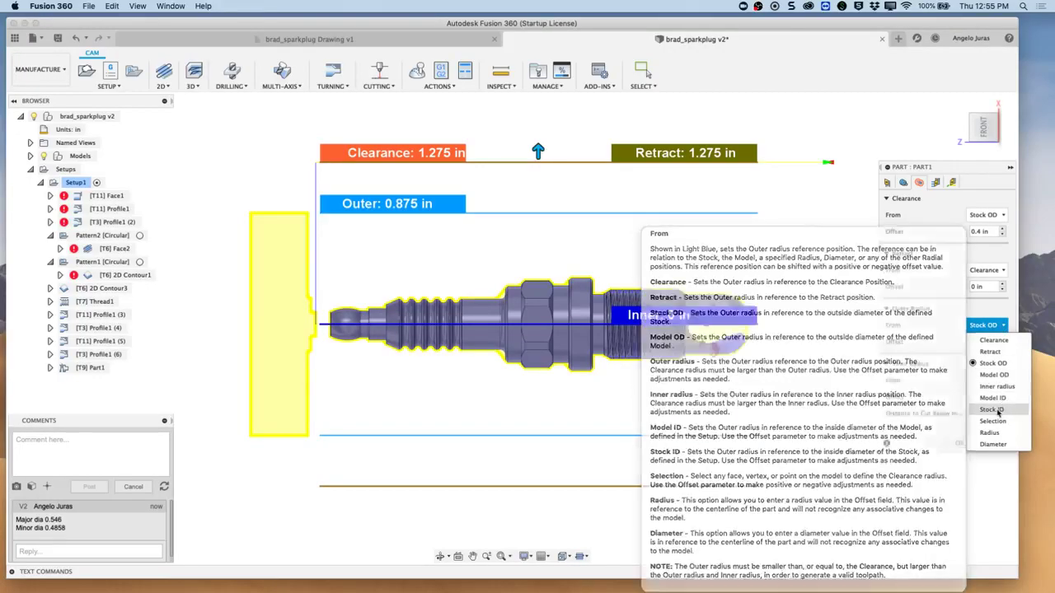
click(993, 375)
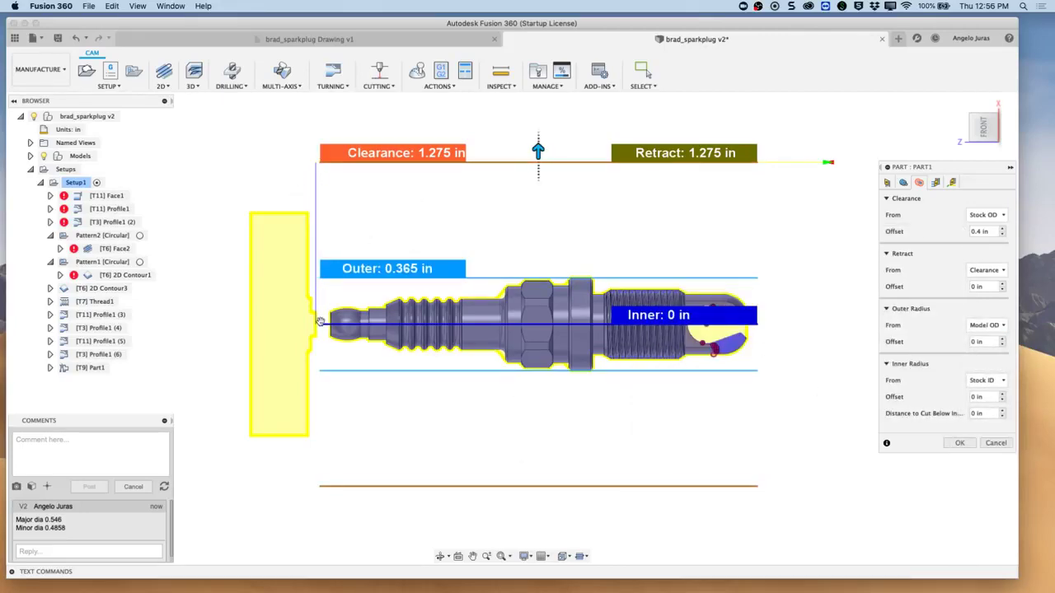
click(984, 414)
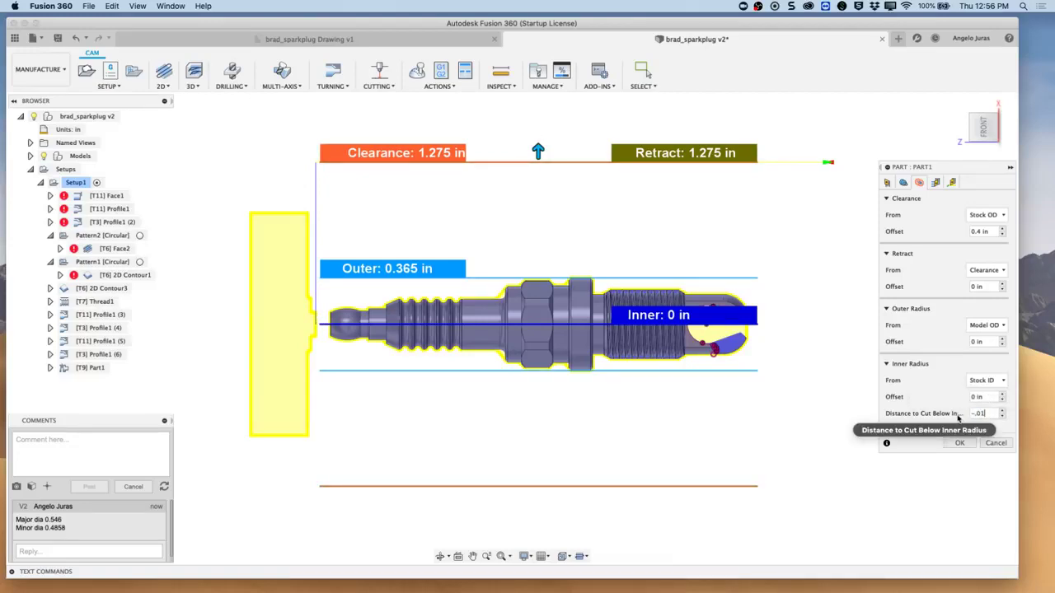
Review the parting operation's passes and enable the part catcher in its tool settings.
click(936, 183)
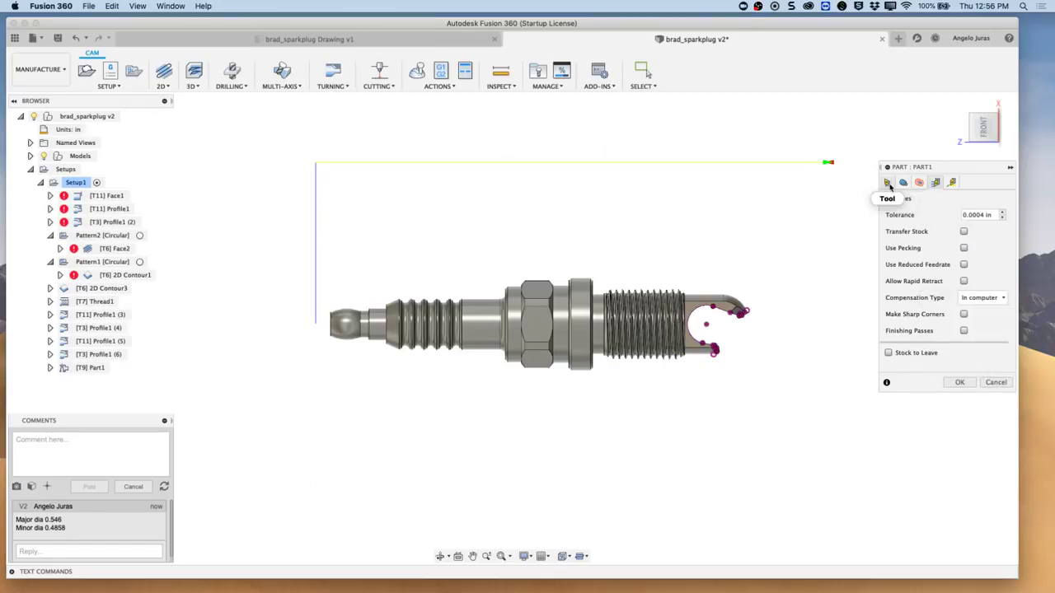
click(890, 186)
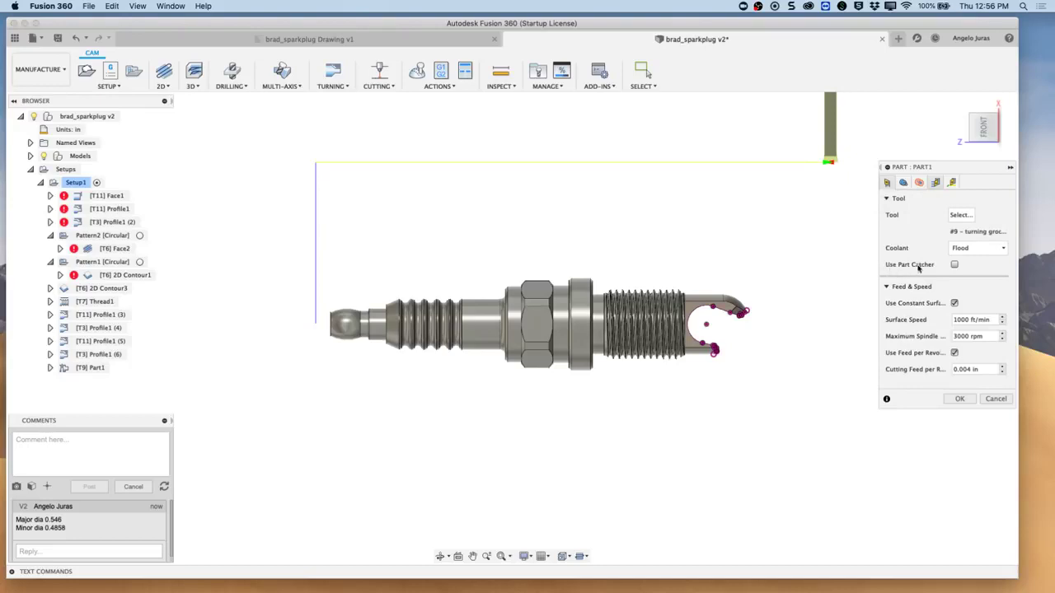
click(953, 264)
click(959, 399)
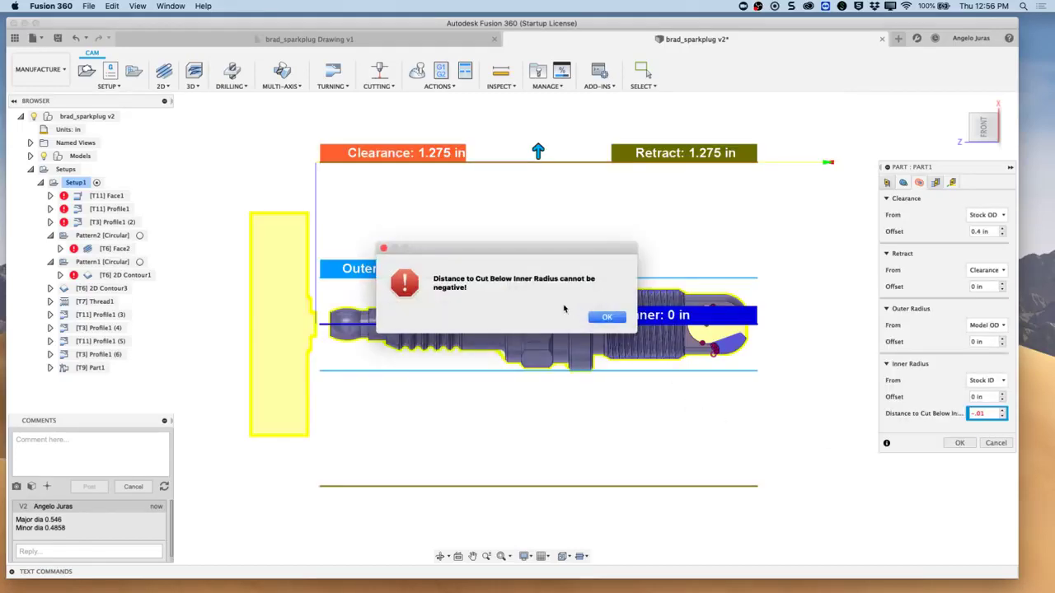
Correct the distance to cut below the inner radius to .01 in and complete the parting operation.
click(608, 318)
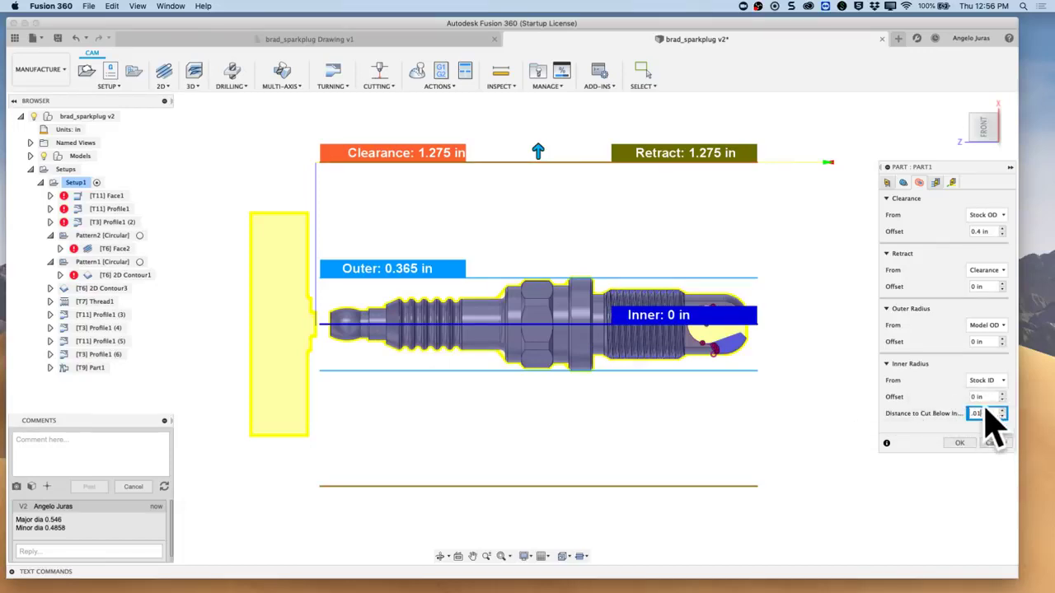
click(958, 443)
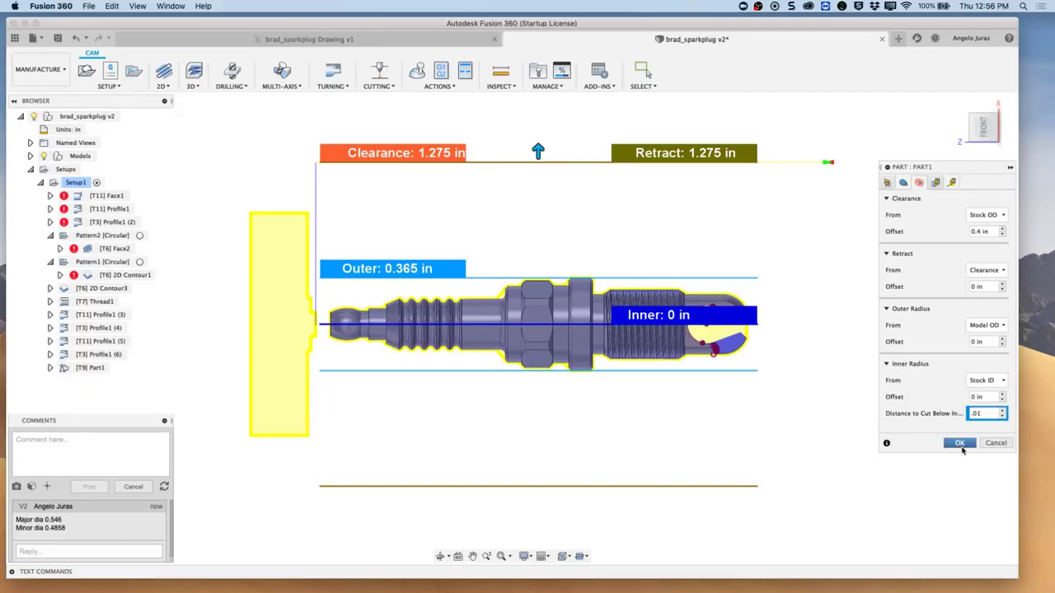
click(960, 443)
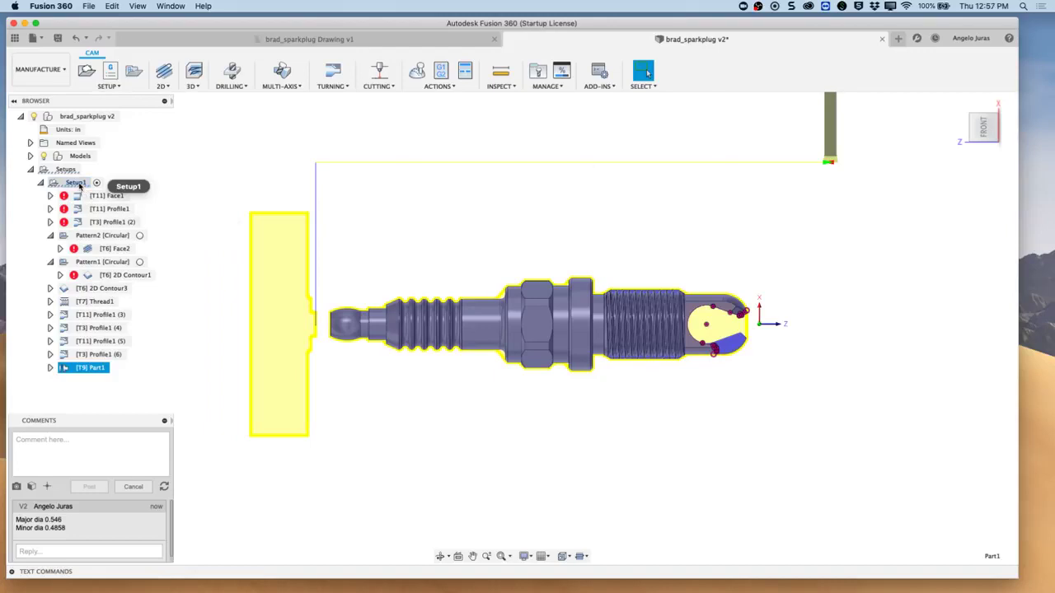
Generate the toolpaths of Setup1 for only the operations that require regeneration.
right_click(79, 185)
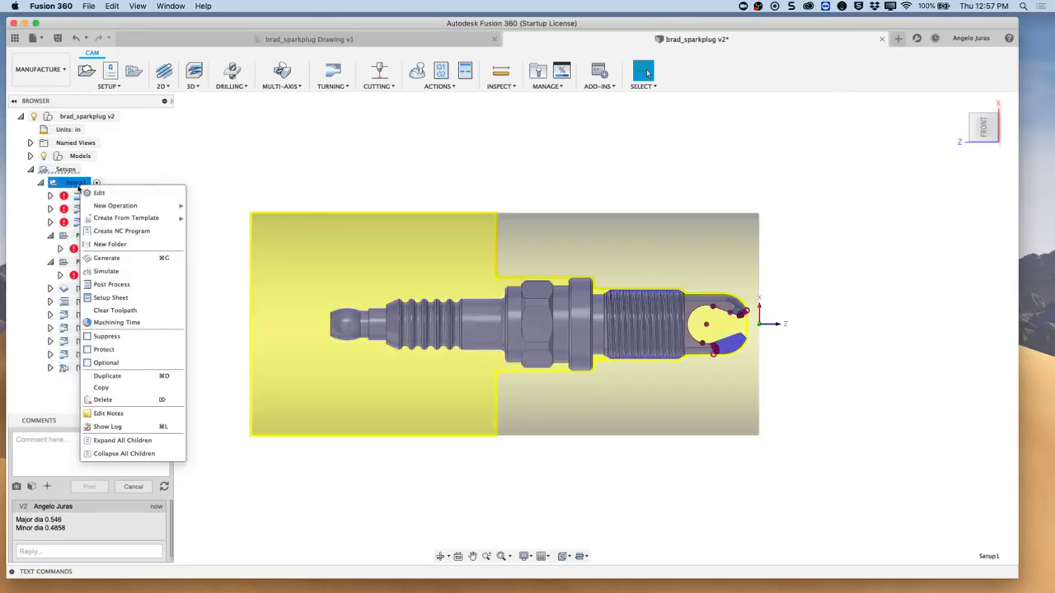
click(116, 260)
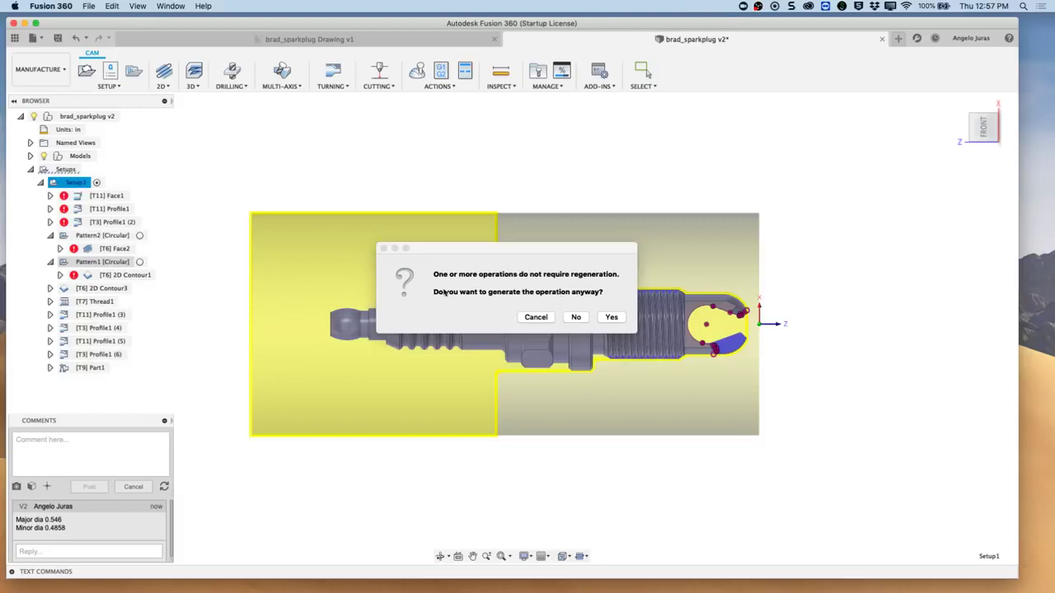
click(576, 318)
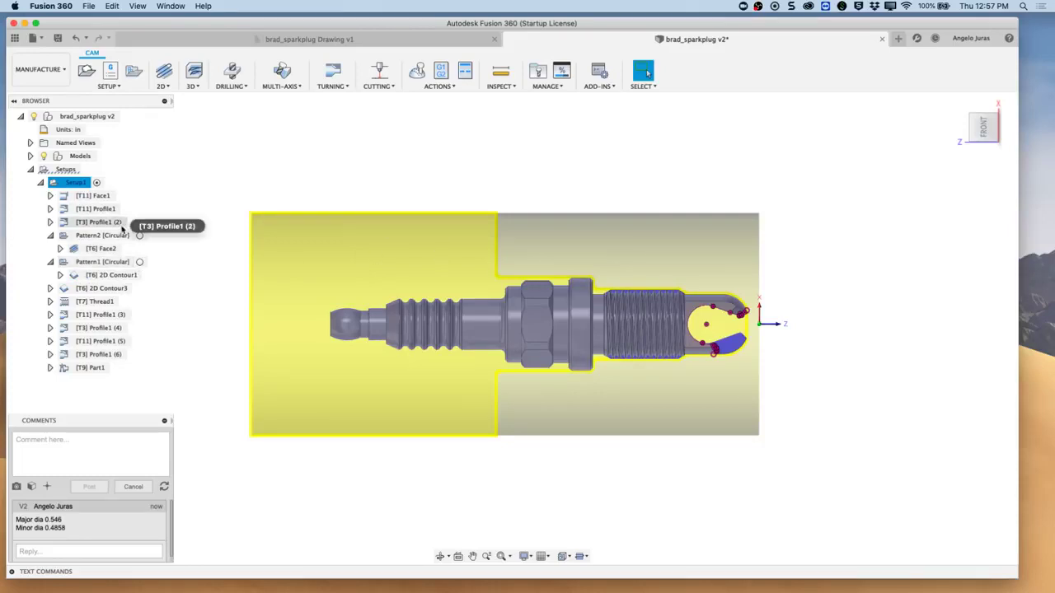
Simulate all of Setup1's toolpaths with the tool holder shown, and speed up the playback.
double_click(76, 182)
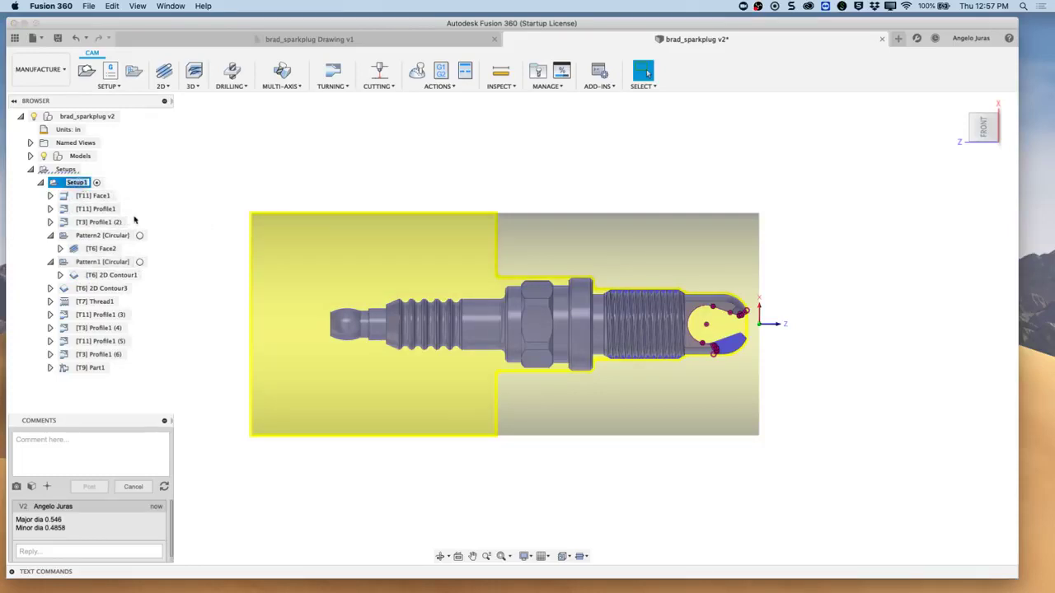
right_click(156, 188)
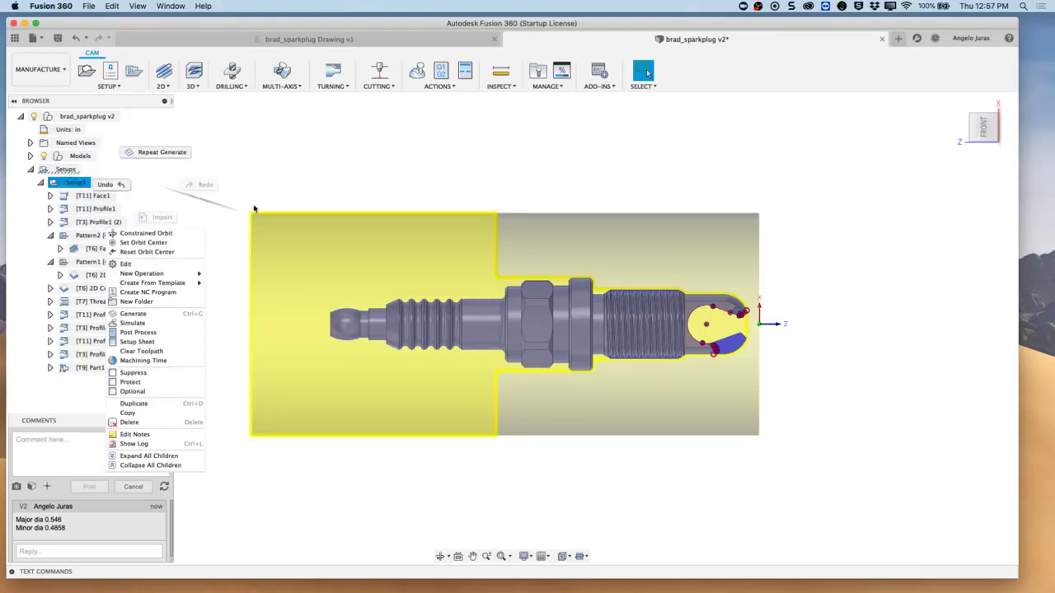
click(278, 171)
right_click(58, 186)
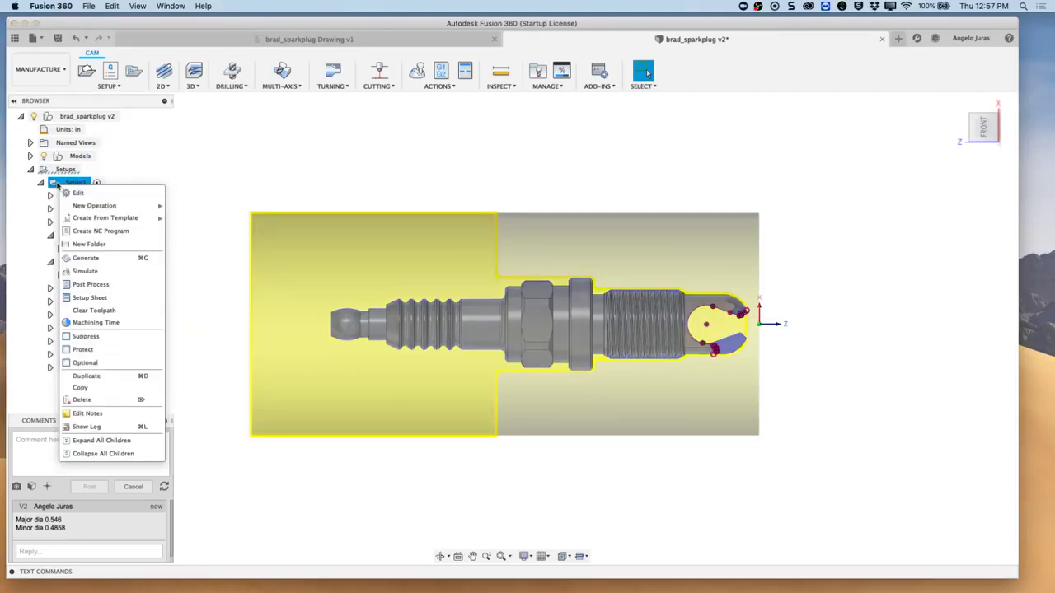
click(104, 276)
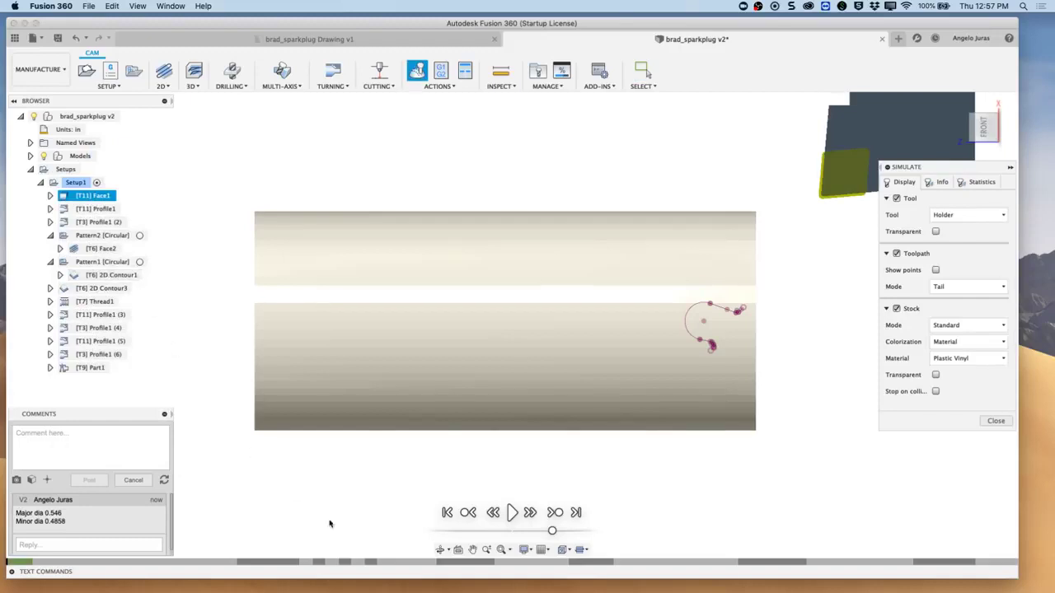
click(513, 513)
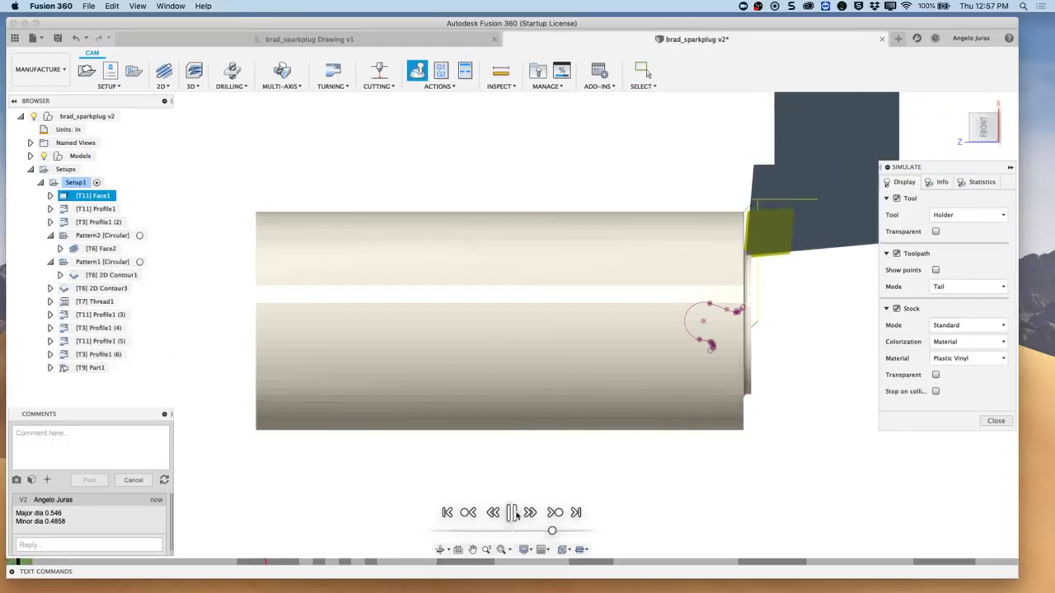
shift+middle_drag(653, 378, 741, 314)
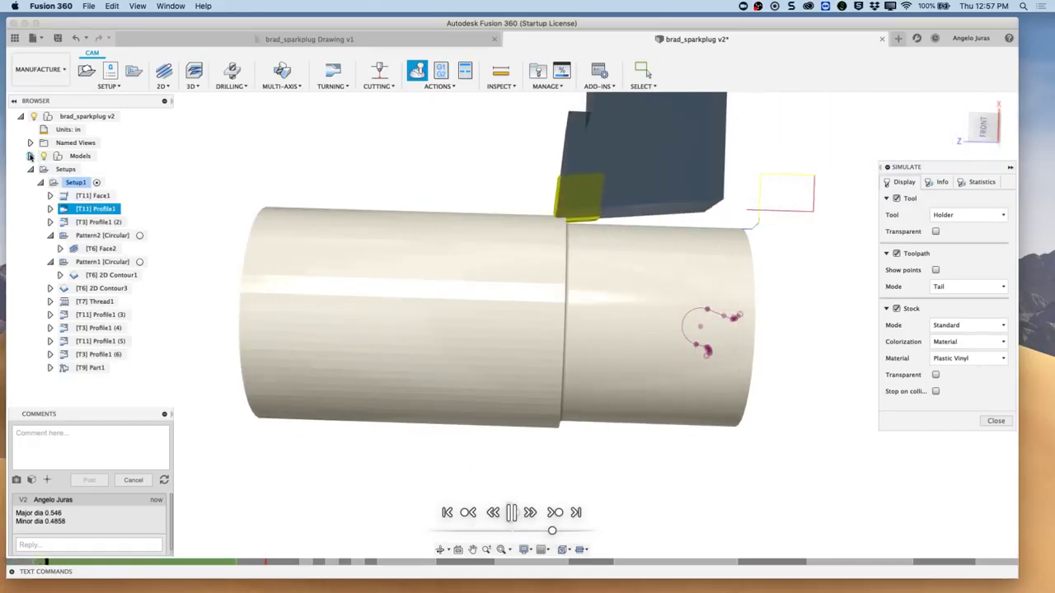
click(31, 156)
click(40, 169)
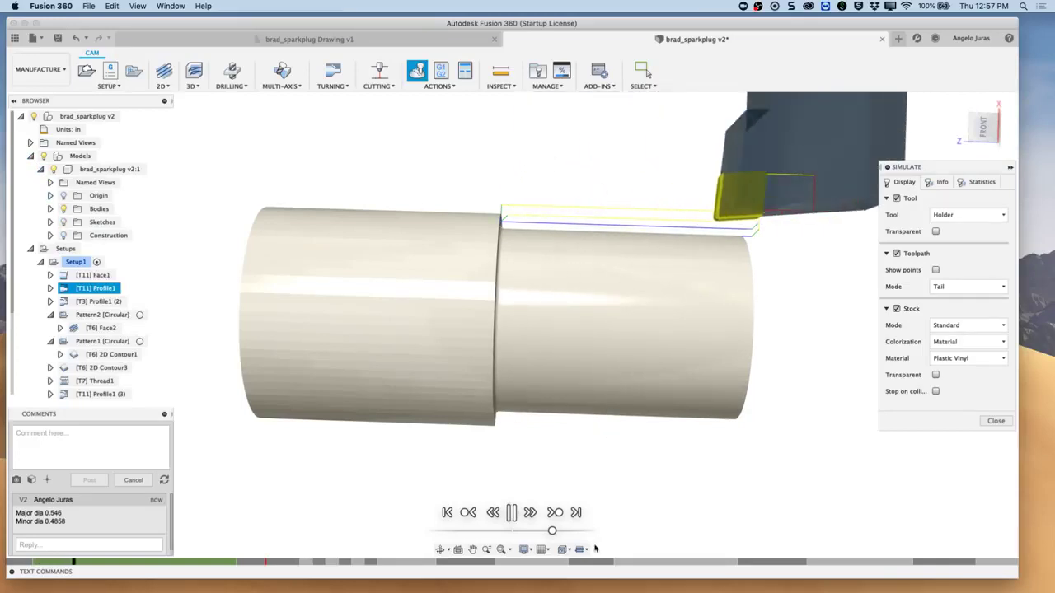
drag(552, 532, 584, 532)
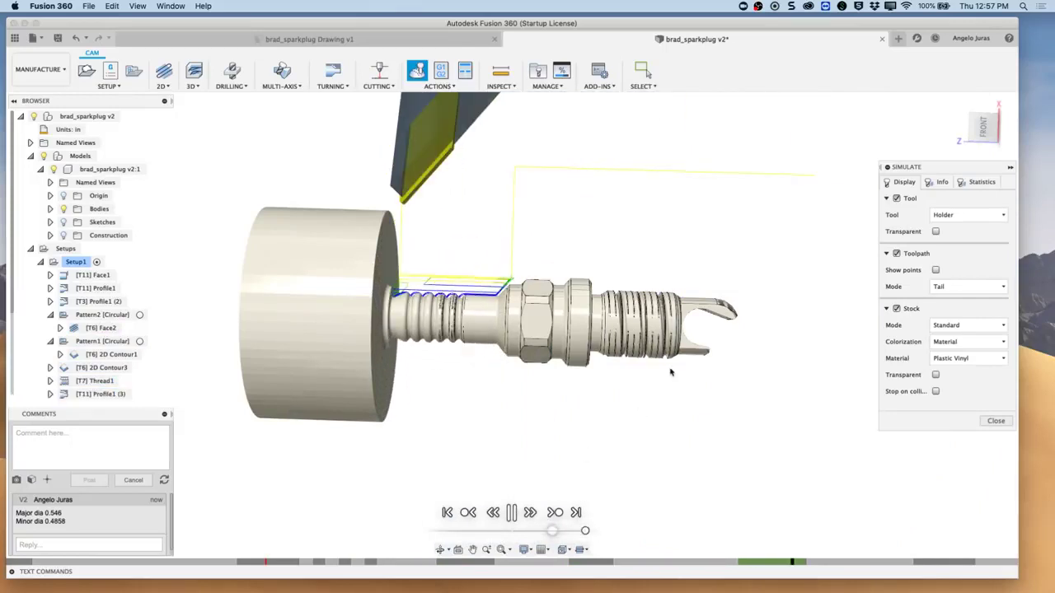
Examine the simulated stock along the spark plug and around its forked end, and close the simulation.
scroll(671, 373, down, 2)
shift+middle_drag(671, 373, 661, 351)
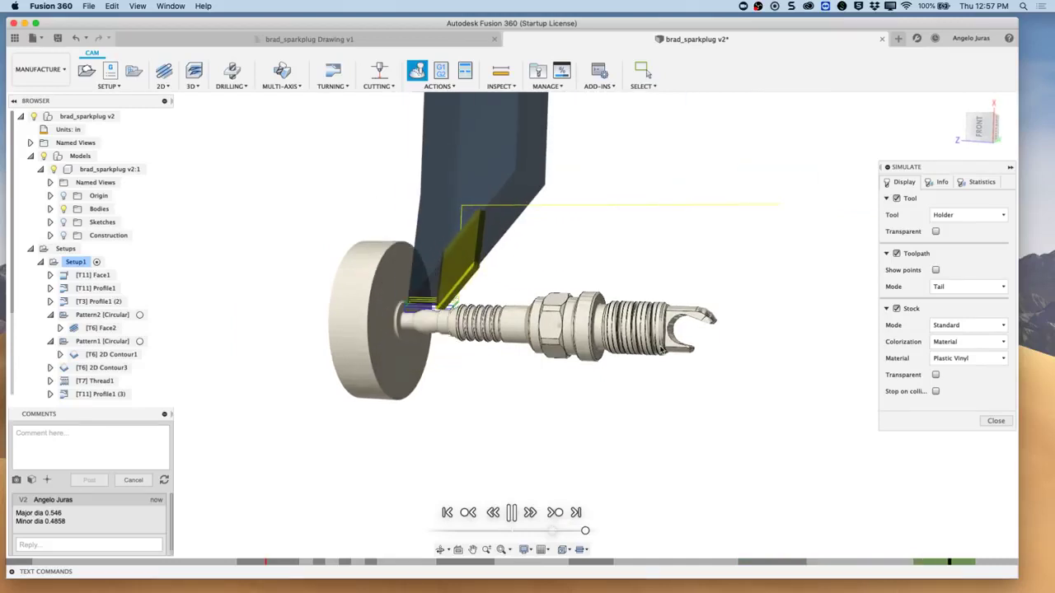
scroll(661, 350, up, 3)
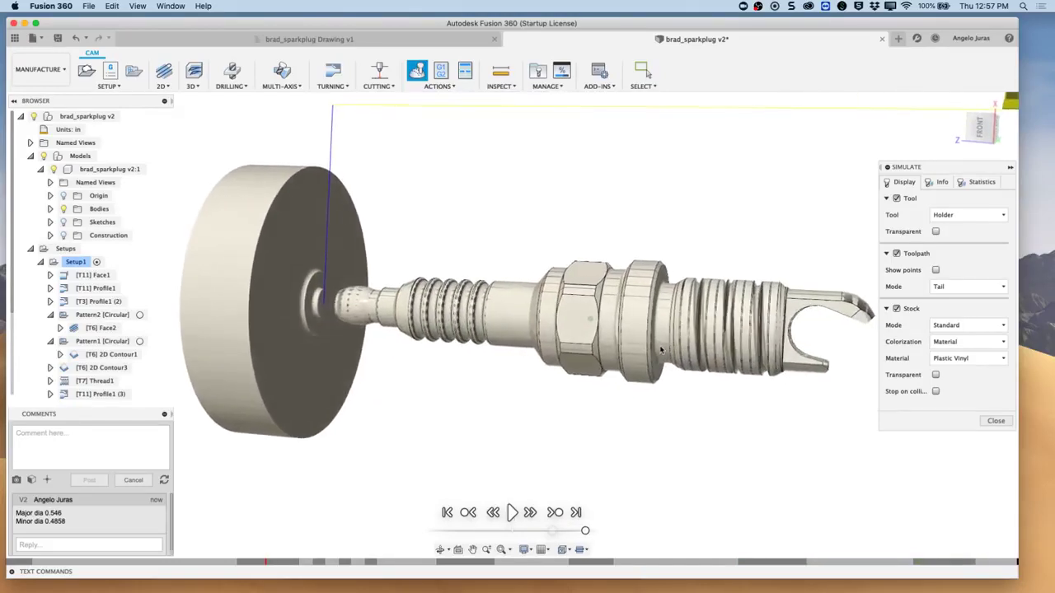
shift+middle_drag(640, 355, 444, 281)
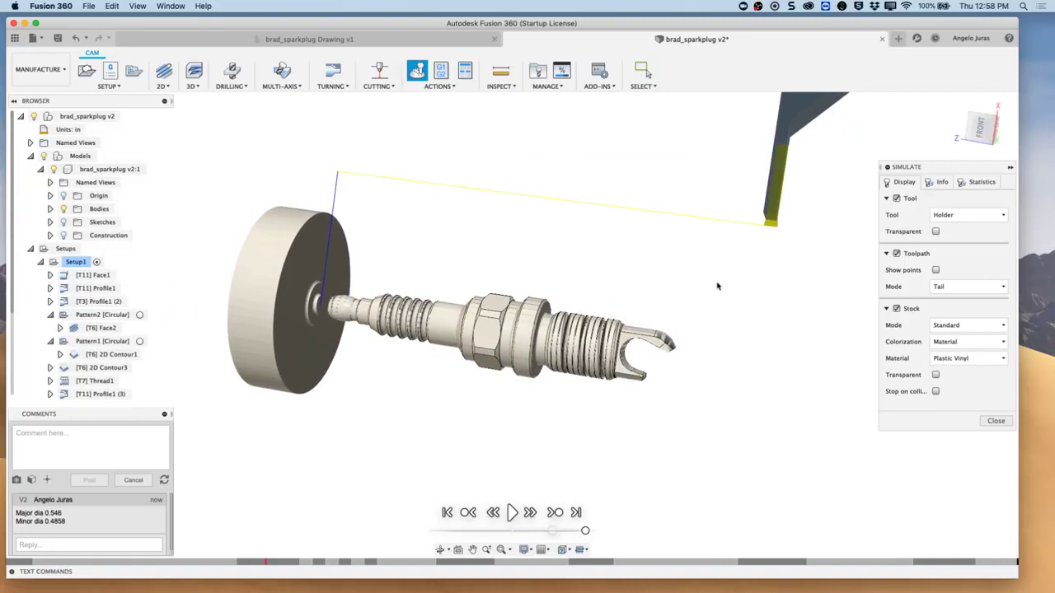
shift+middle_drag(717, 286, 909, 216)
scroll(836, 277, up, 6)
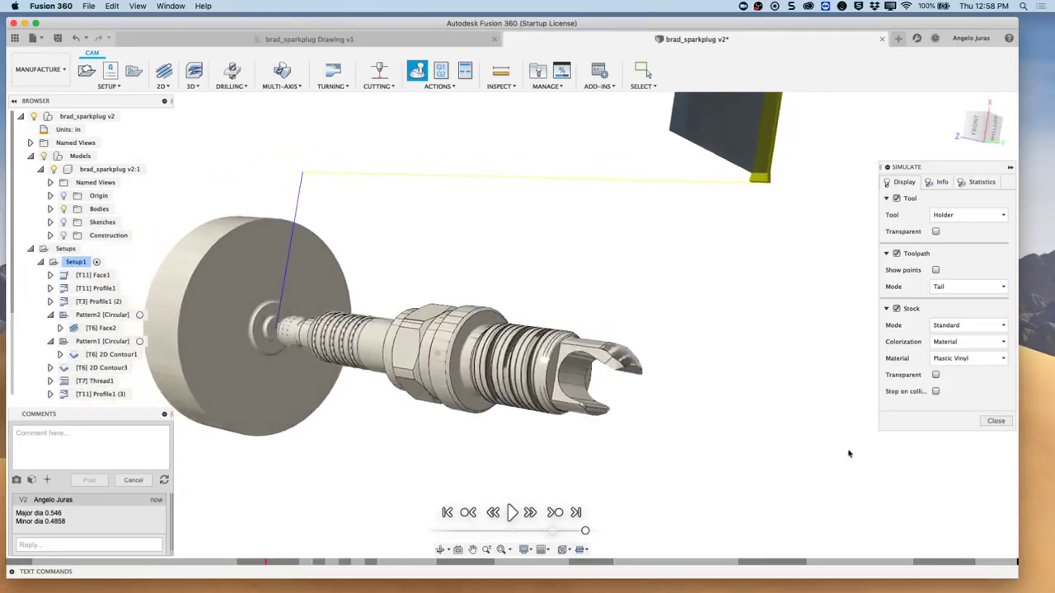
scroll(616, 449, up, 5)
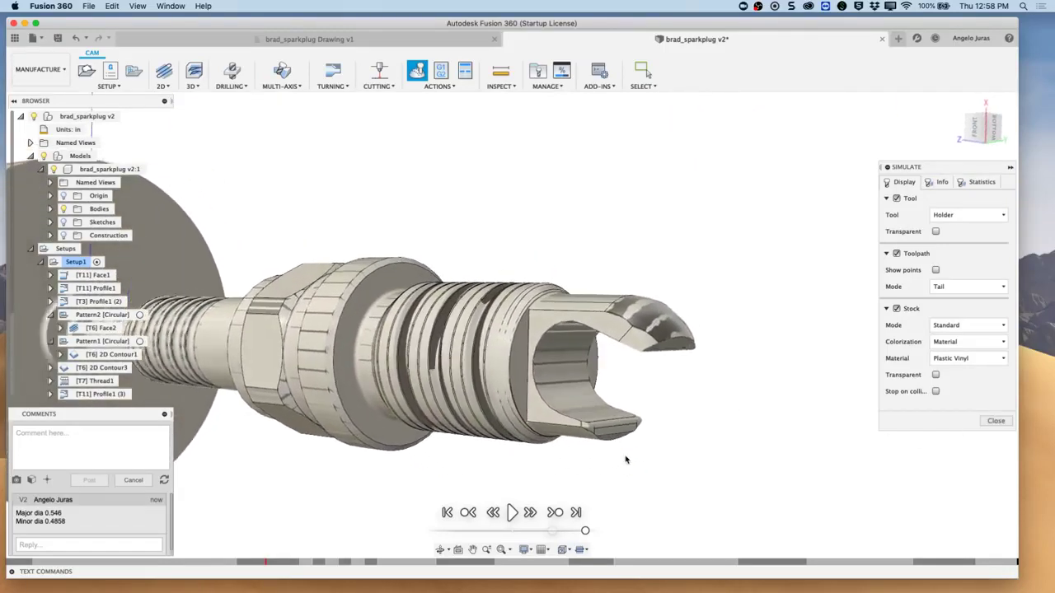
shift+middle_drag(626, 460, 555, 481)
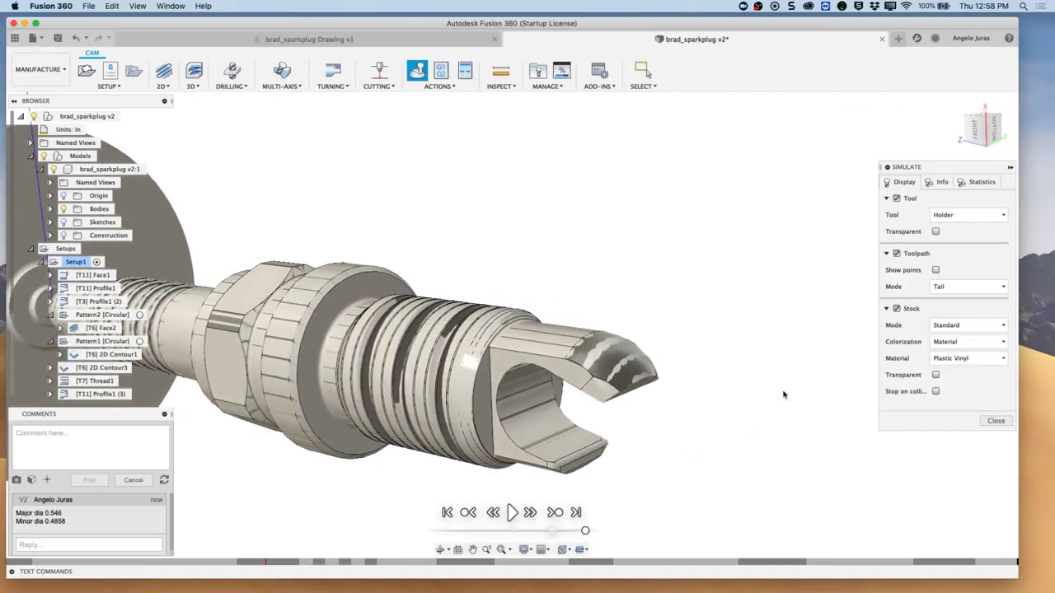
click(996, 420)
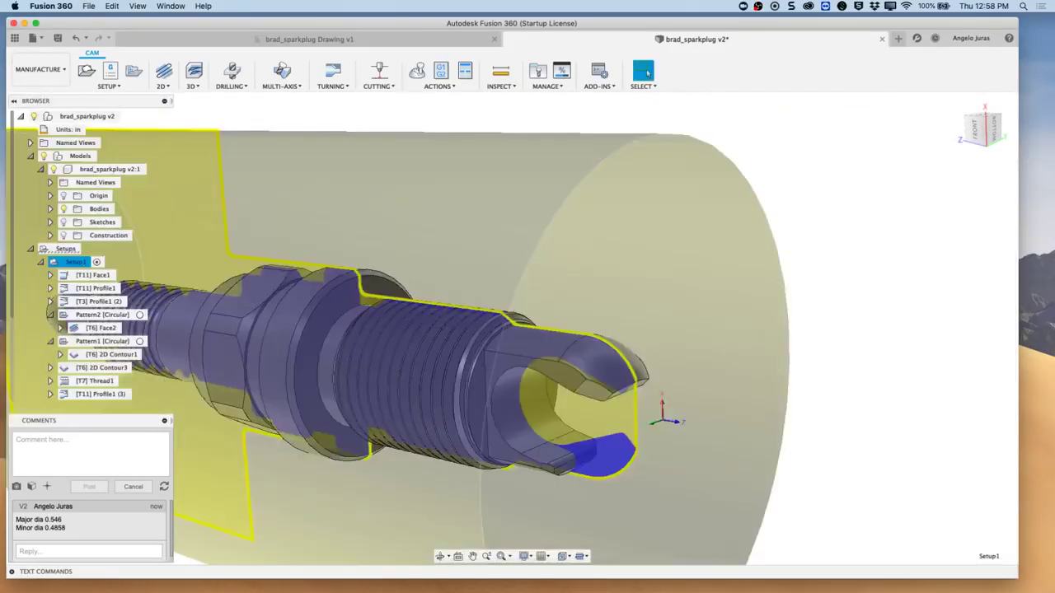
Check the Face2 toolpath and inspect the small angled faces at the tips of the spark plug's forked end.
scroll(476, 303, down, 3)
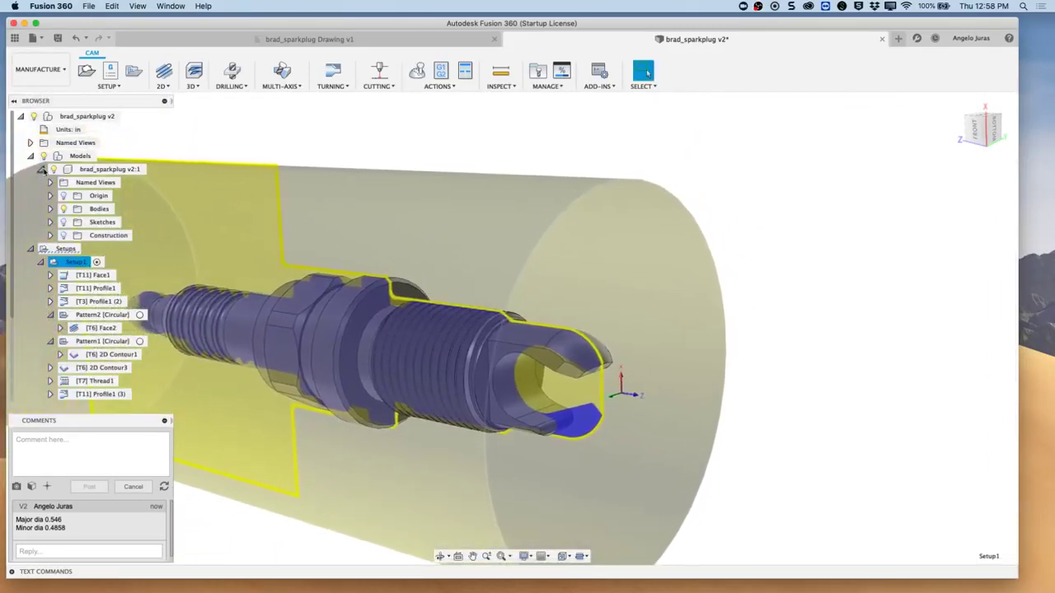
click(41, 169)
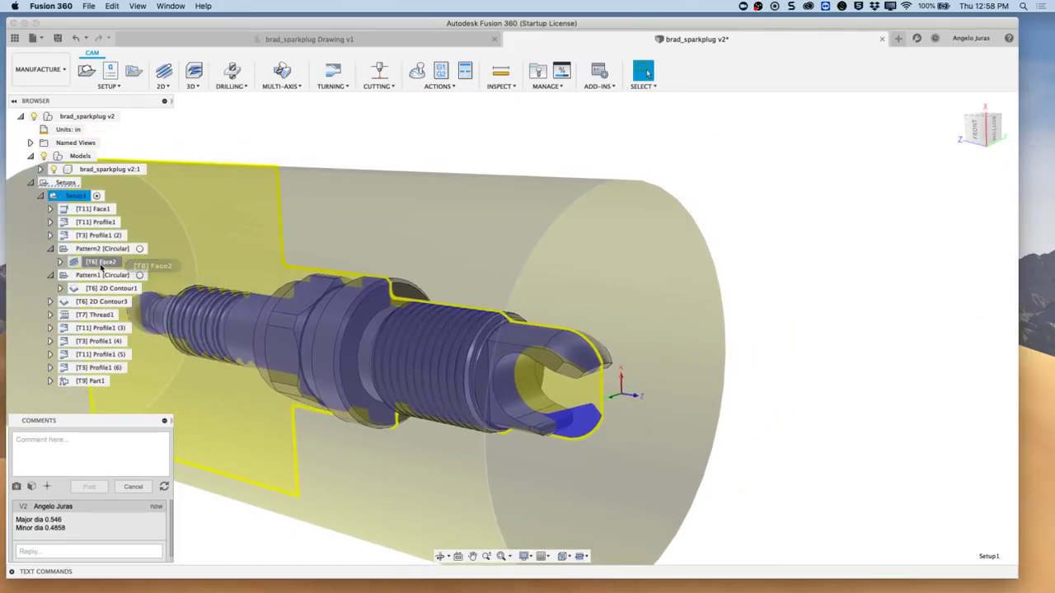
click(100, 261)
shift+middle_drag(552, 317, 753, 275)
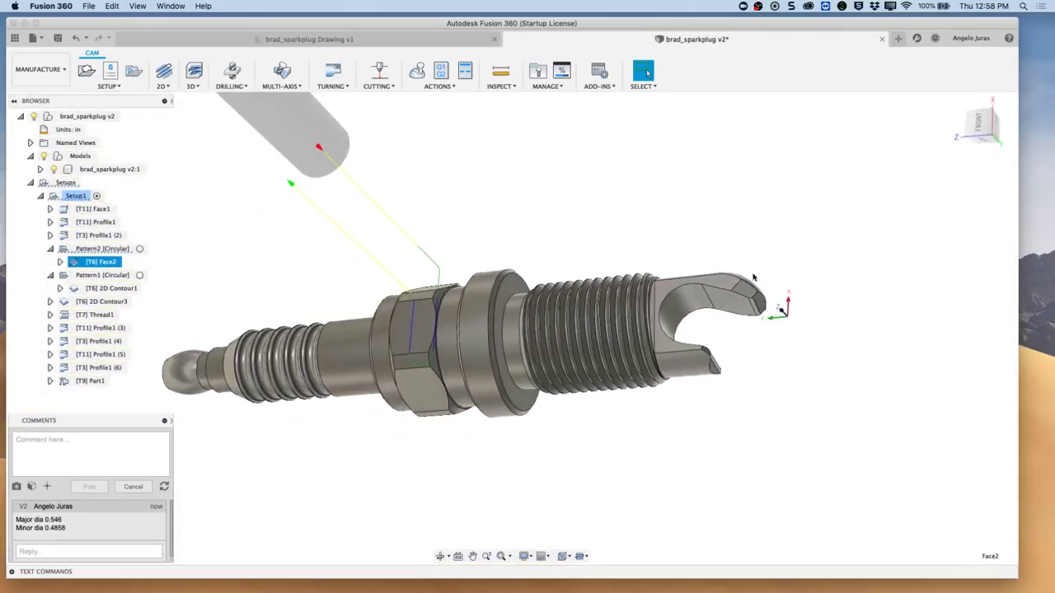
scroll(715, 379, up, 3)
scroll(713, 382, up, 2)
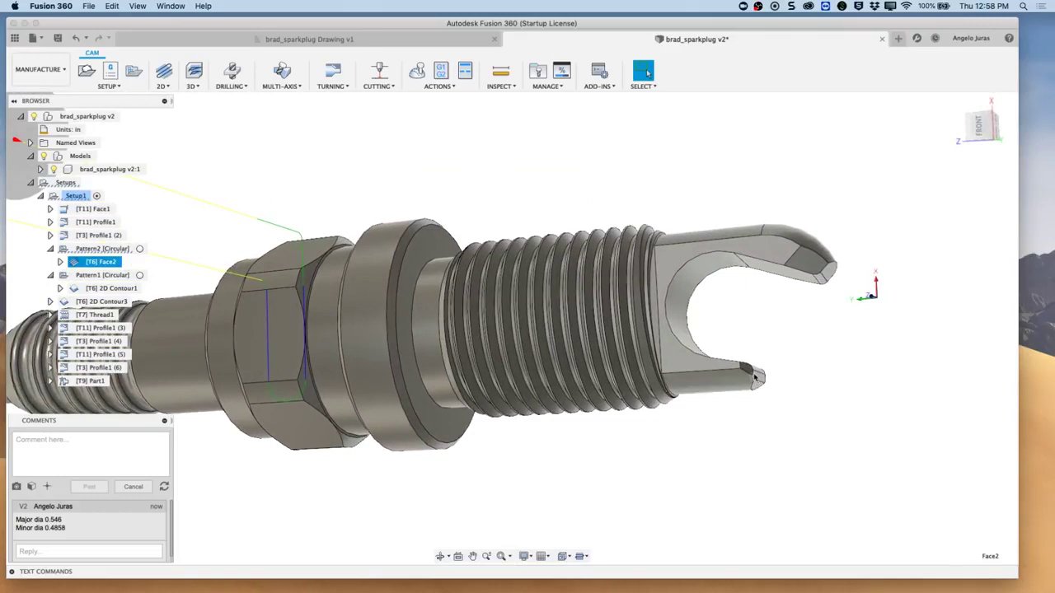
click(748, 371)
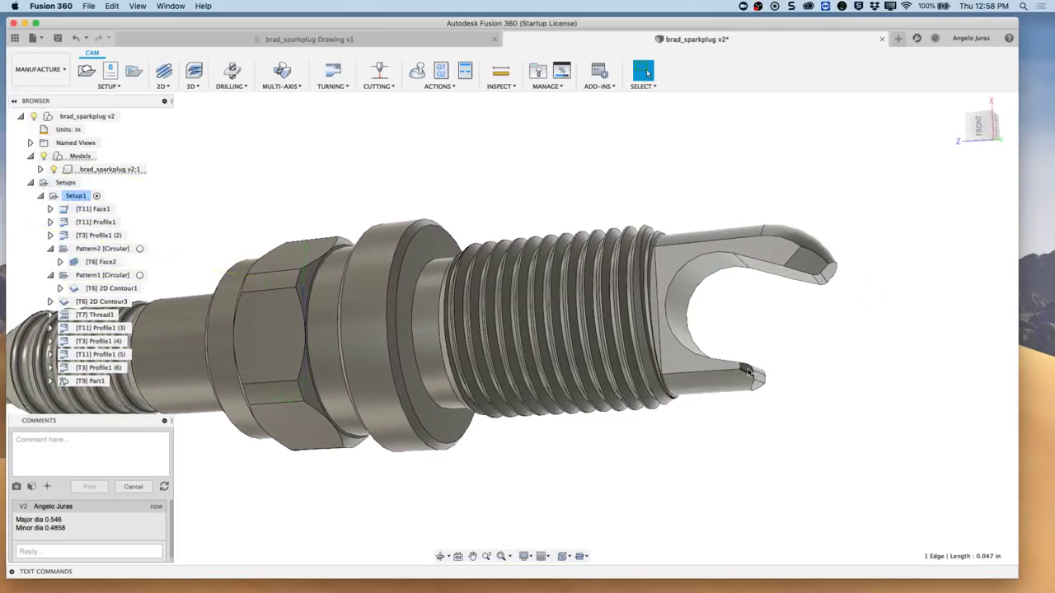
shift+middle_drag(812, 257, 764, 274)
click(808, 271)
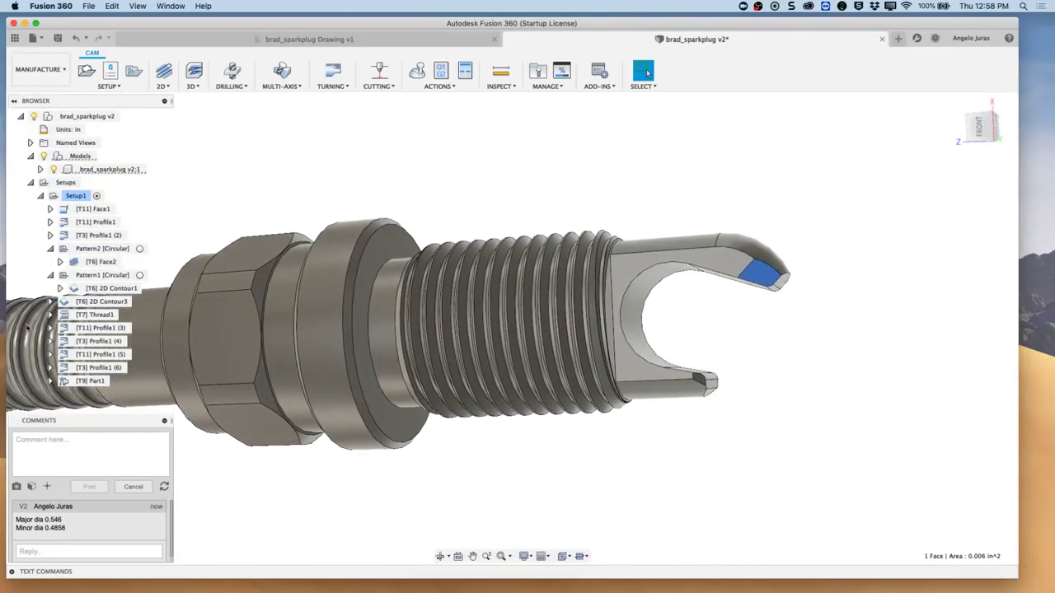
Create a 2D Contour with the #6 1/4 in flat end mill, orient its Z axis by the YZ plane, and select two chains on the forked end.
click(164, 421)
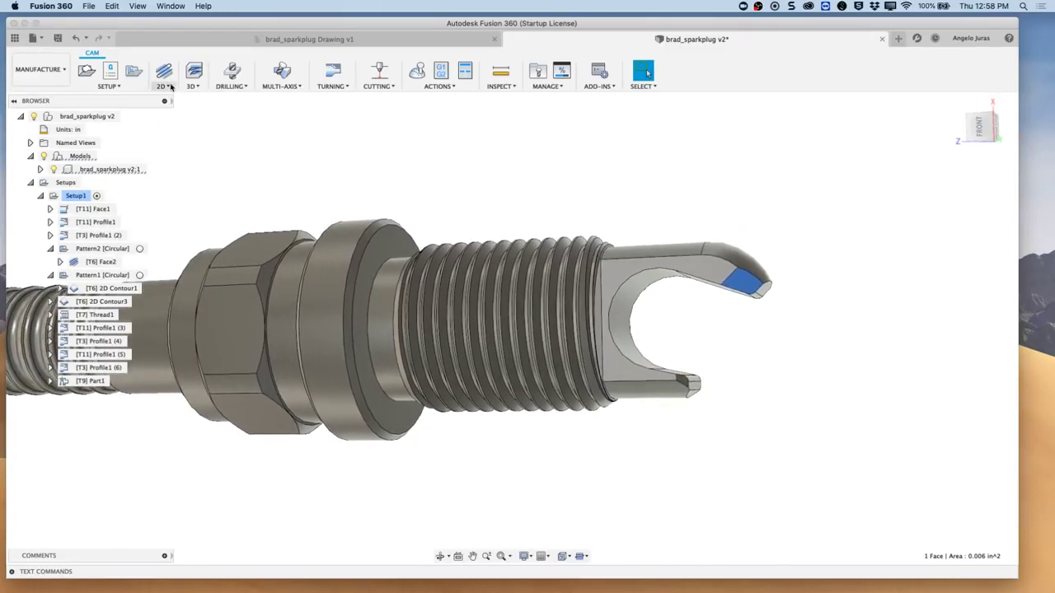
click(166, 85)
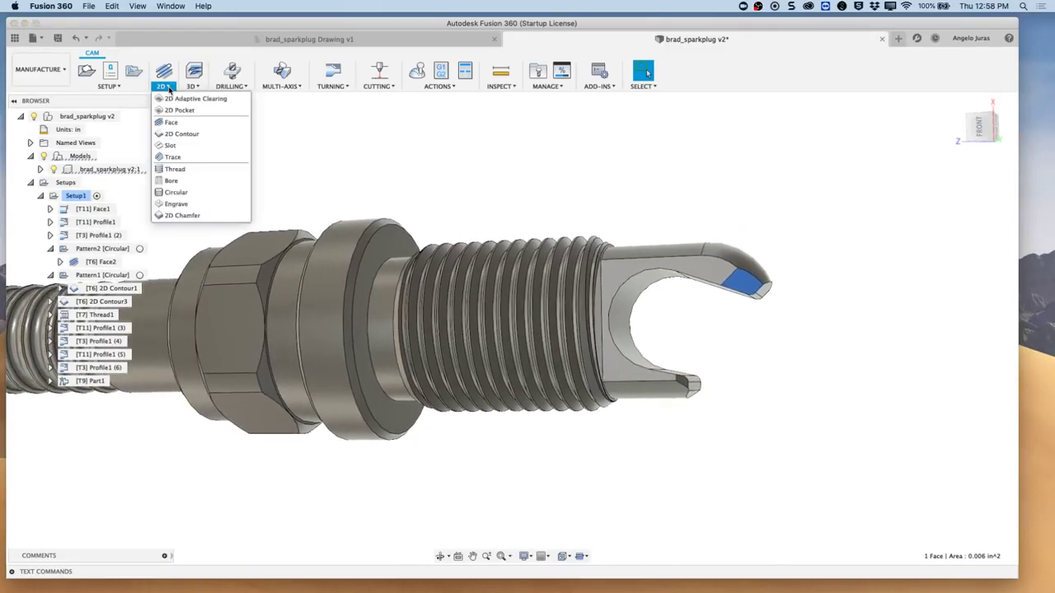
click(181, 135)
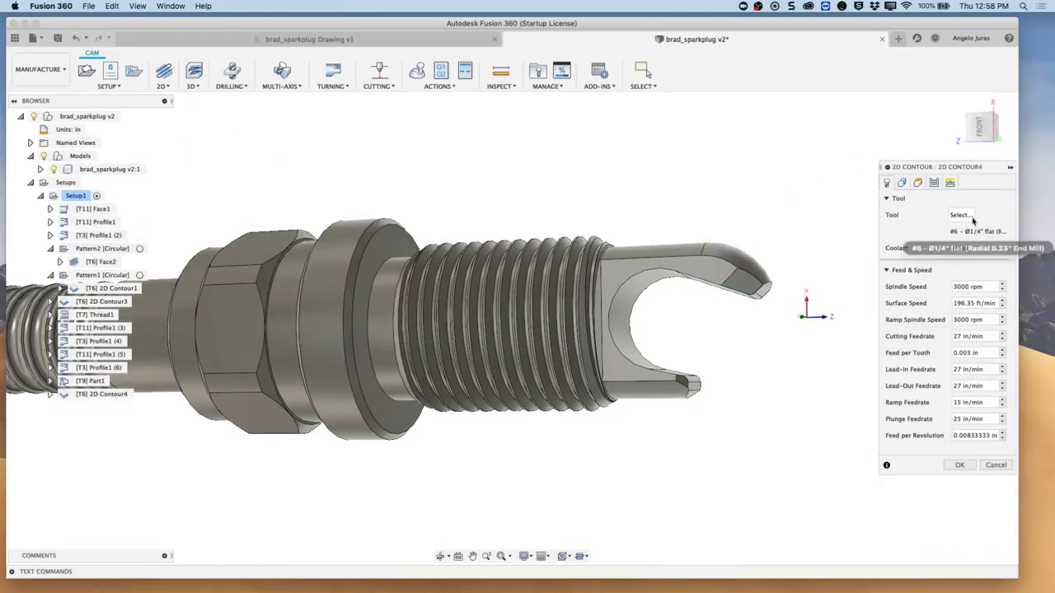
click(903, 184)
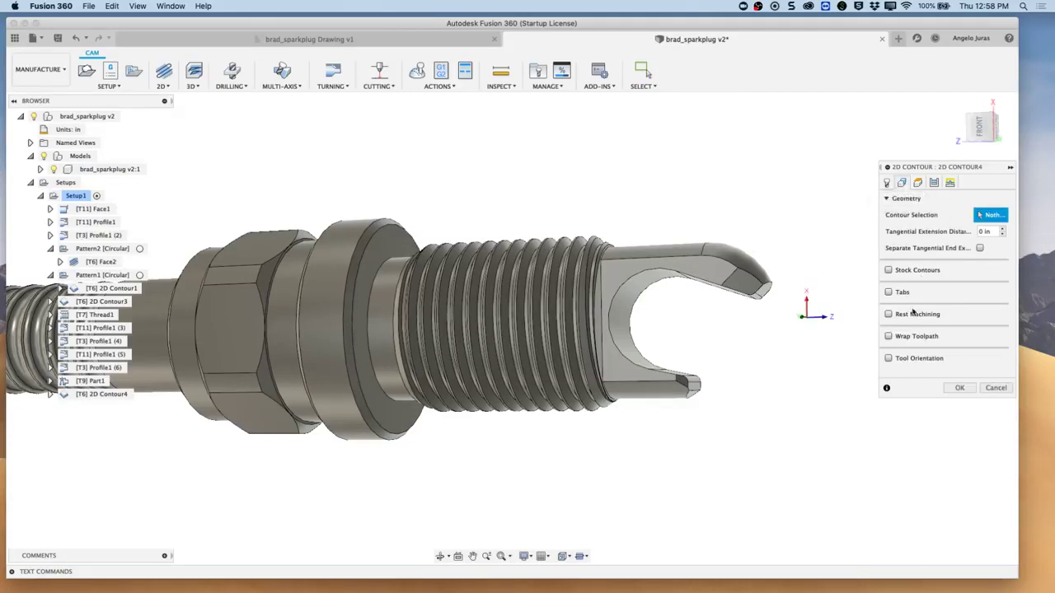
click(889, 360)
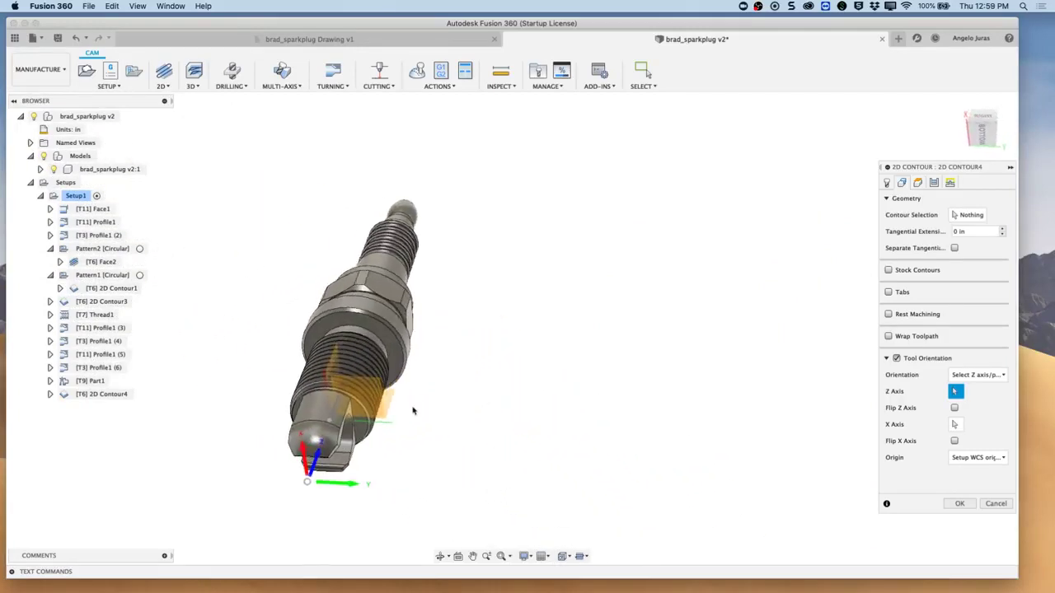
click(389, 402)
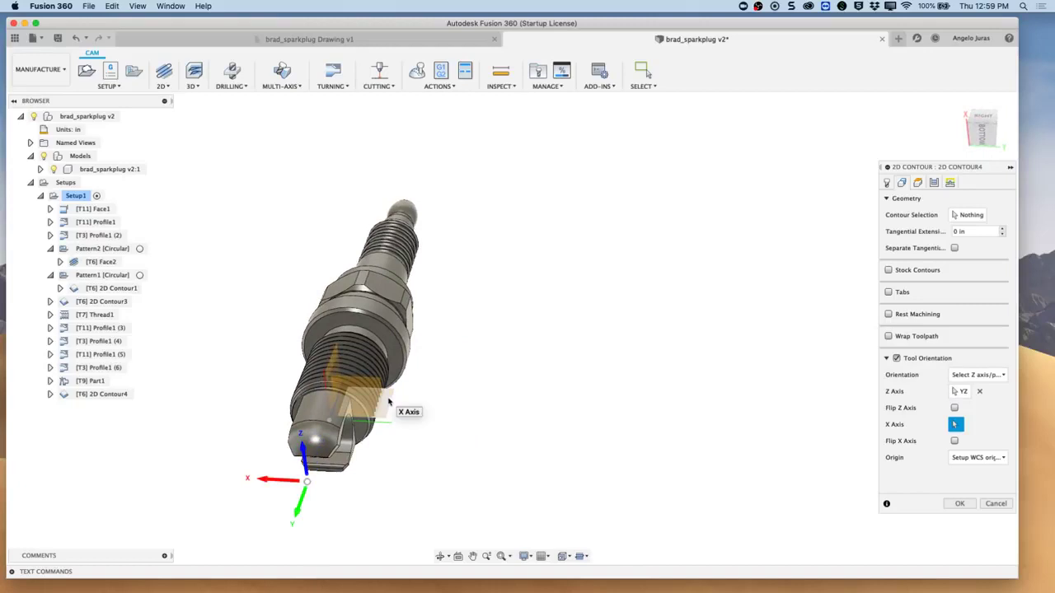
click(968, 215)
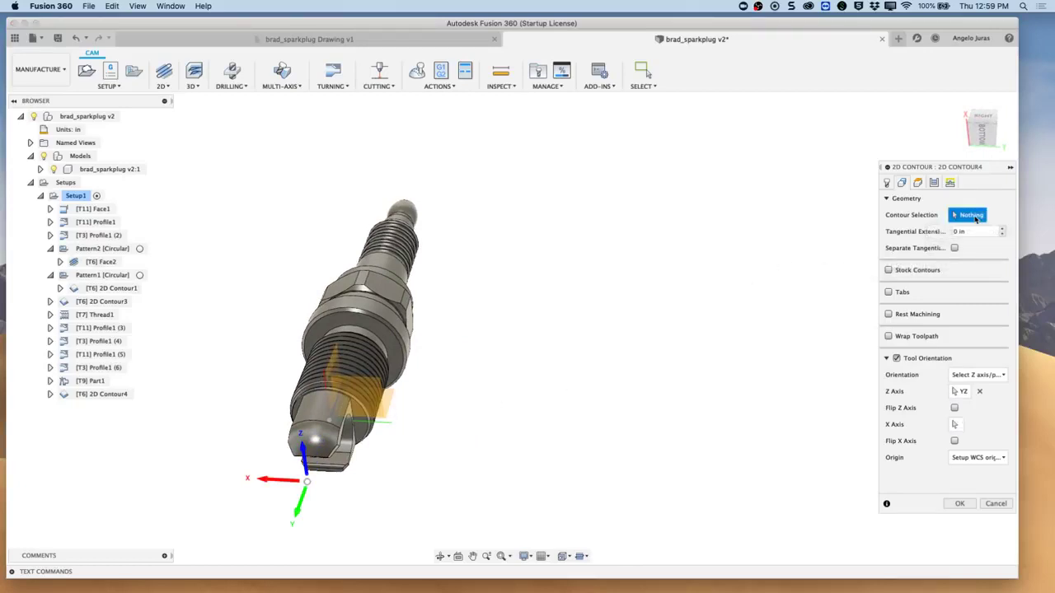
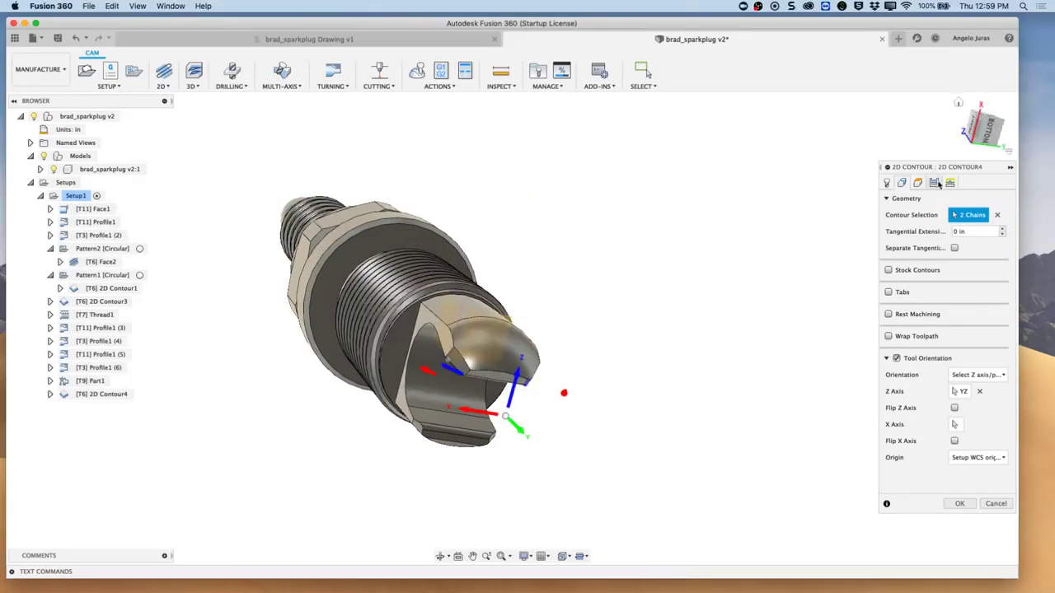
Set the 2D contour's bottom height from a selection, using the model's origin point as the reference.
click(920, 182)
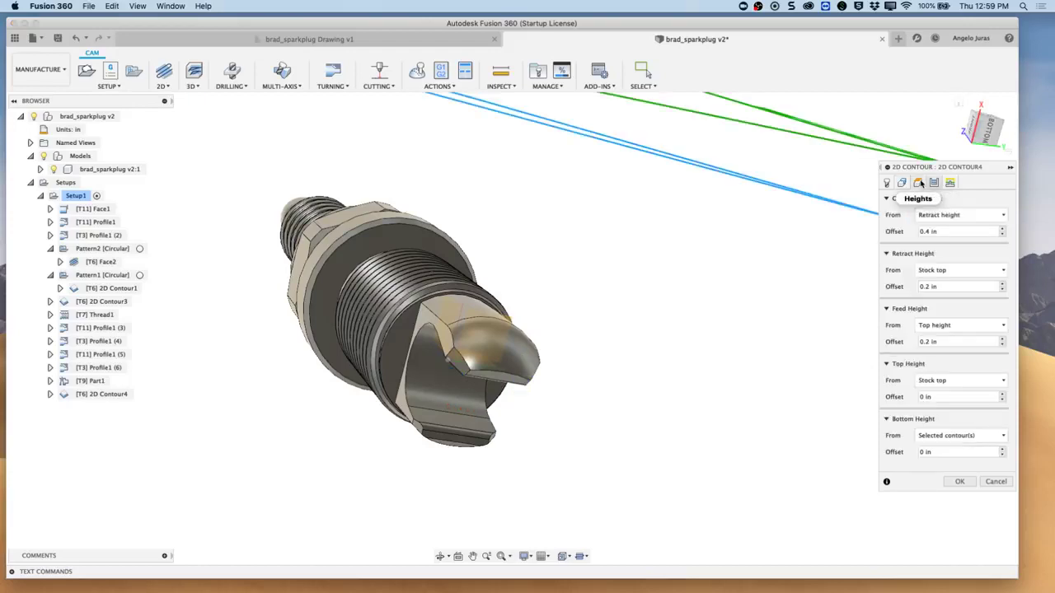
click(1005, 437)
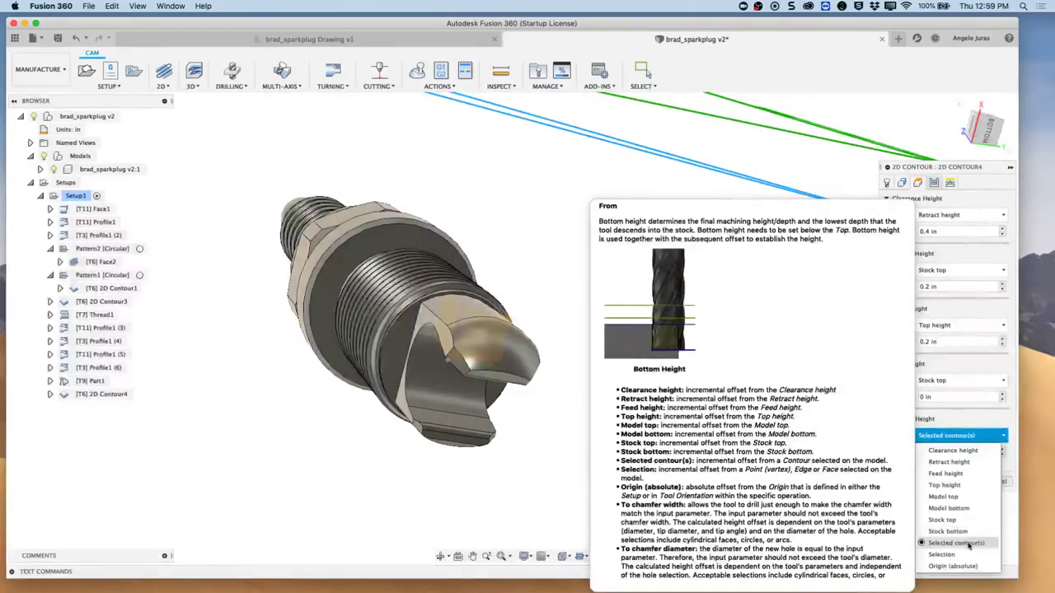
click(943, 555)
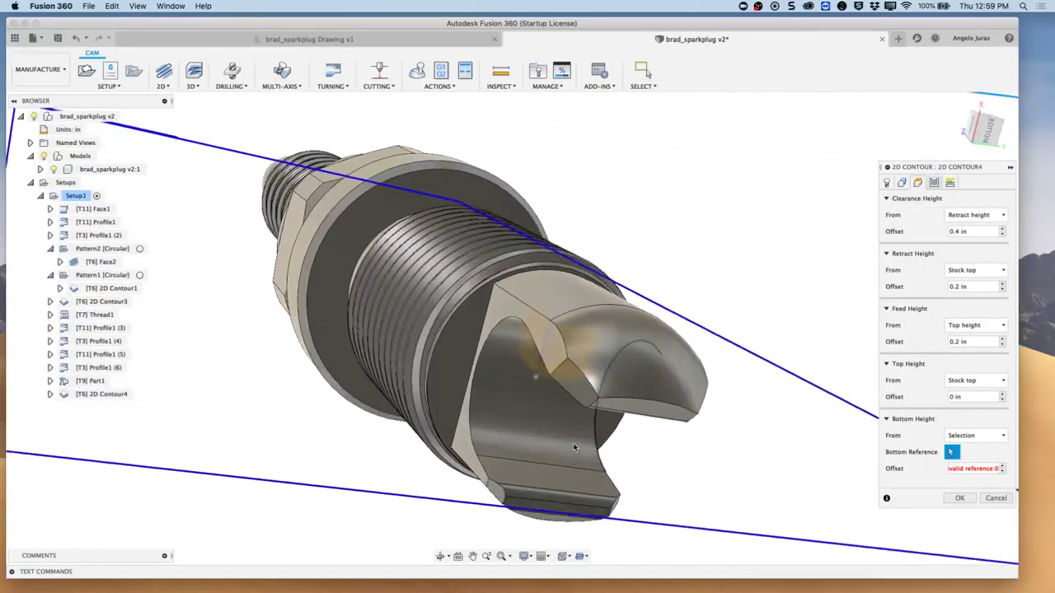
scroll(577, 437, up, 2)
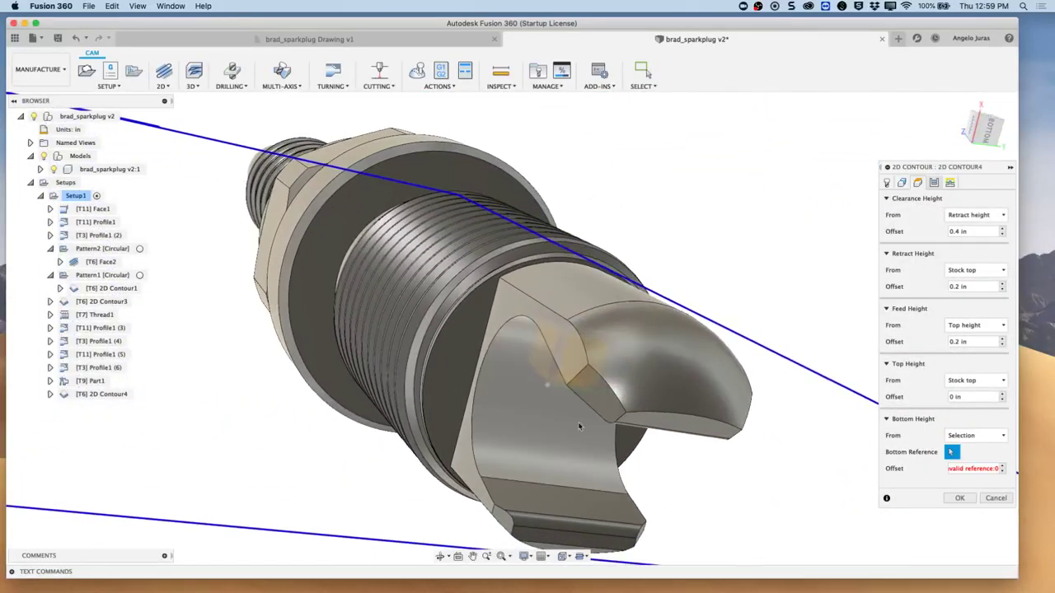
click(550, 391)
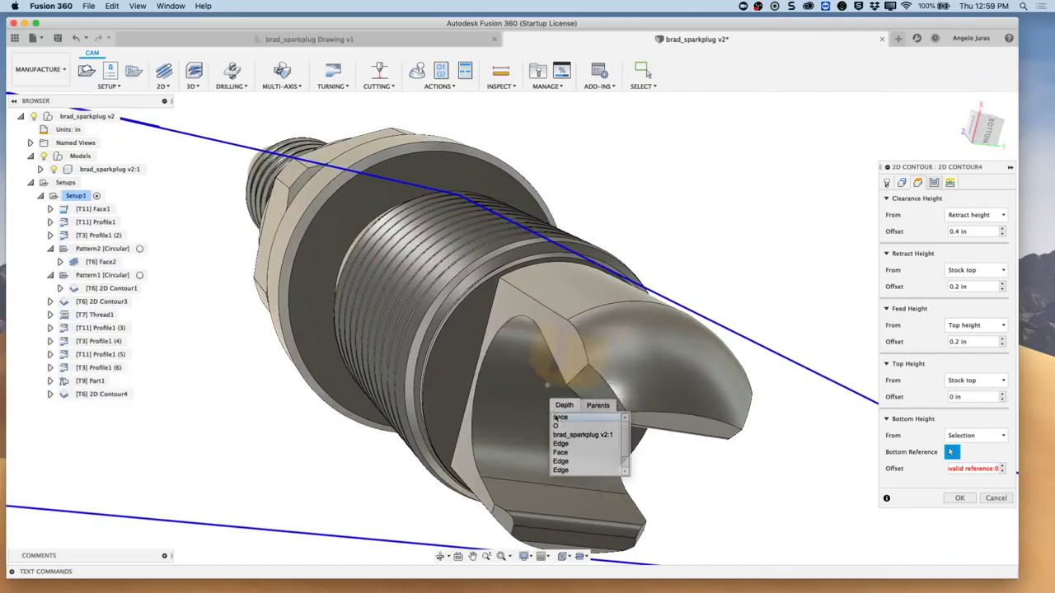
click(557, 426)
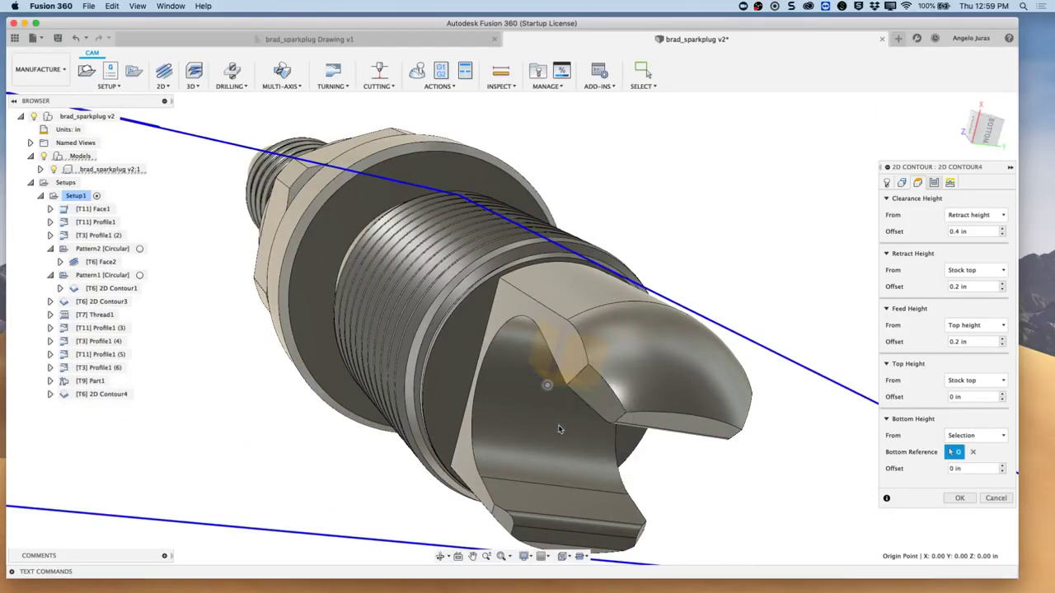
Set the 2D contour's top height from a selection, using the circular edge at the forked end of the thread, and generate the toolpath.
shift+middle_drag(558, 428, 577, 428)
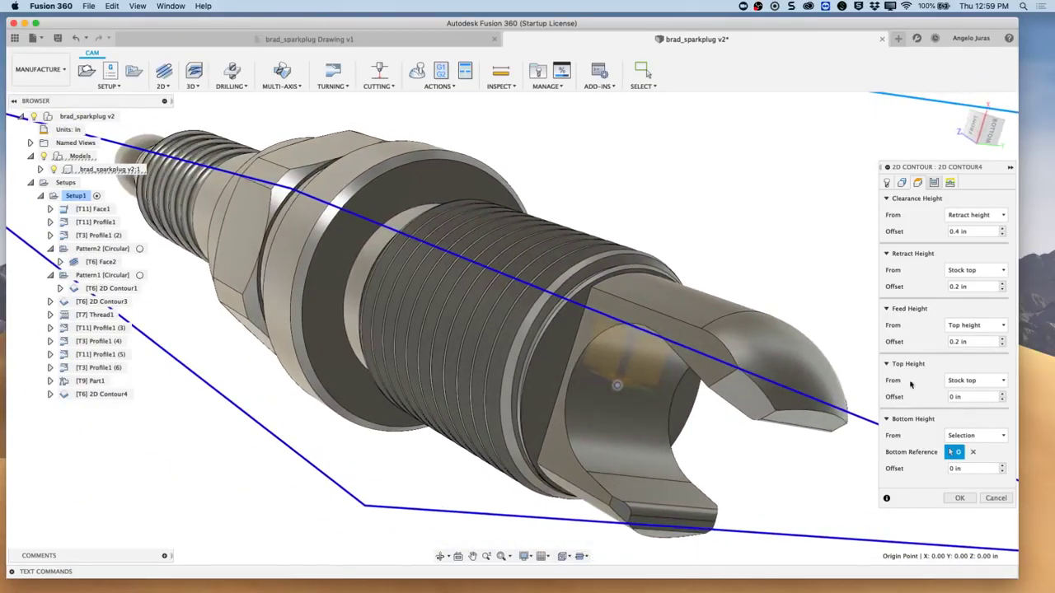
click(1001, 381)
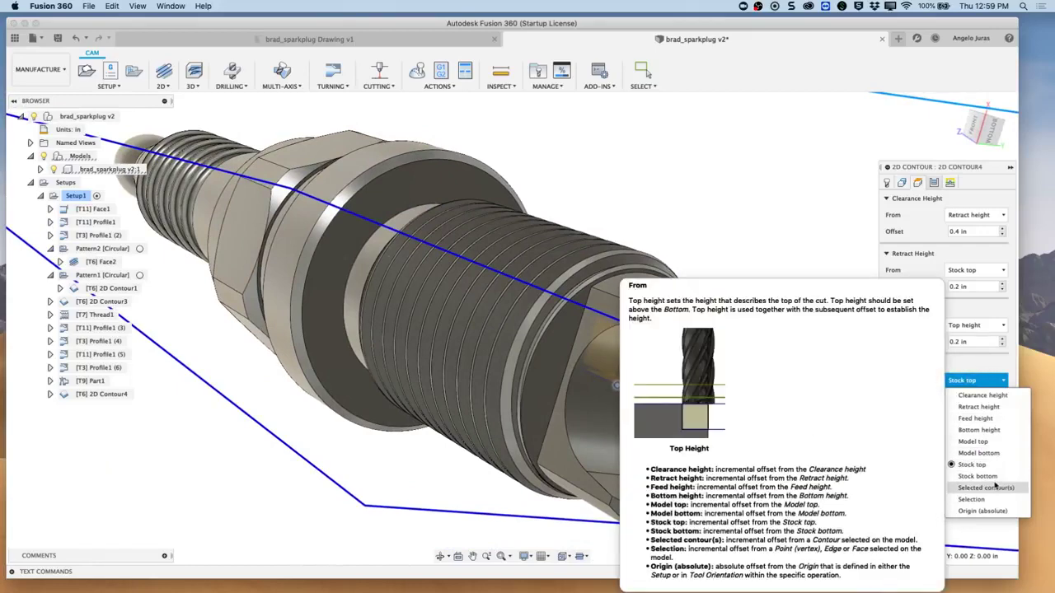
click(973, 499)
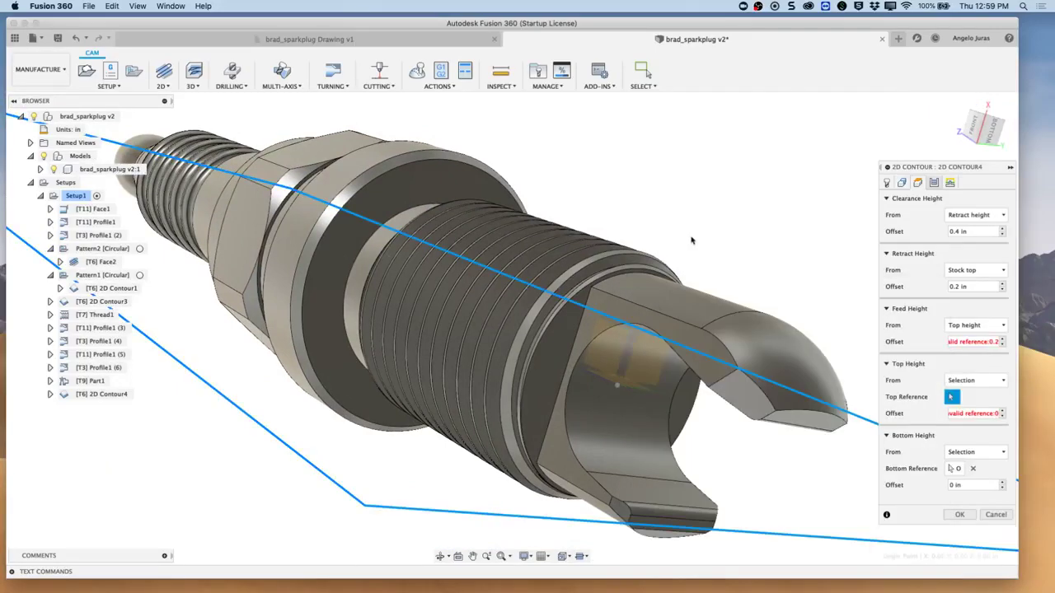
click(626, 259)
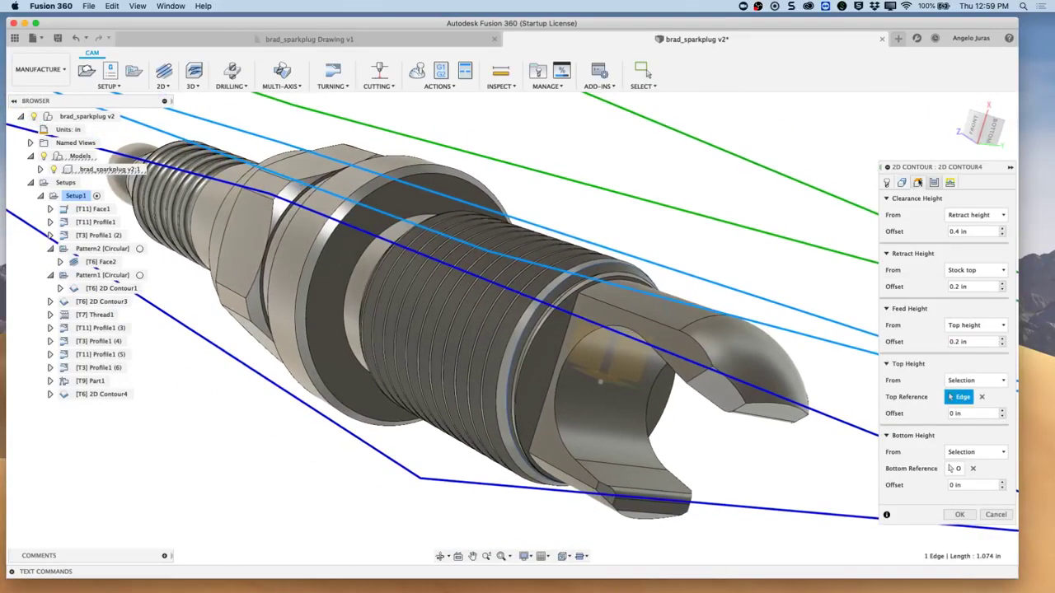
click(933, 183)
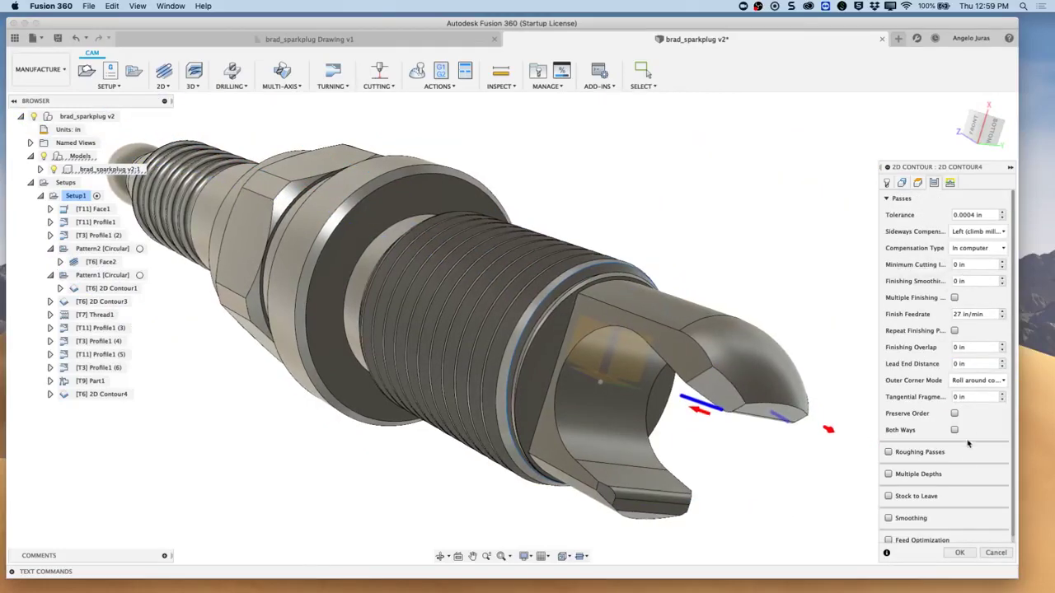
click(969, 554)
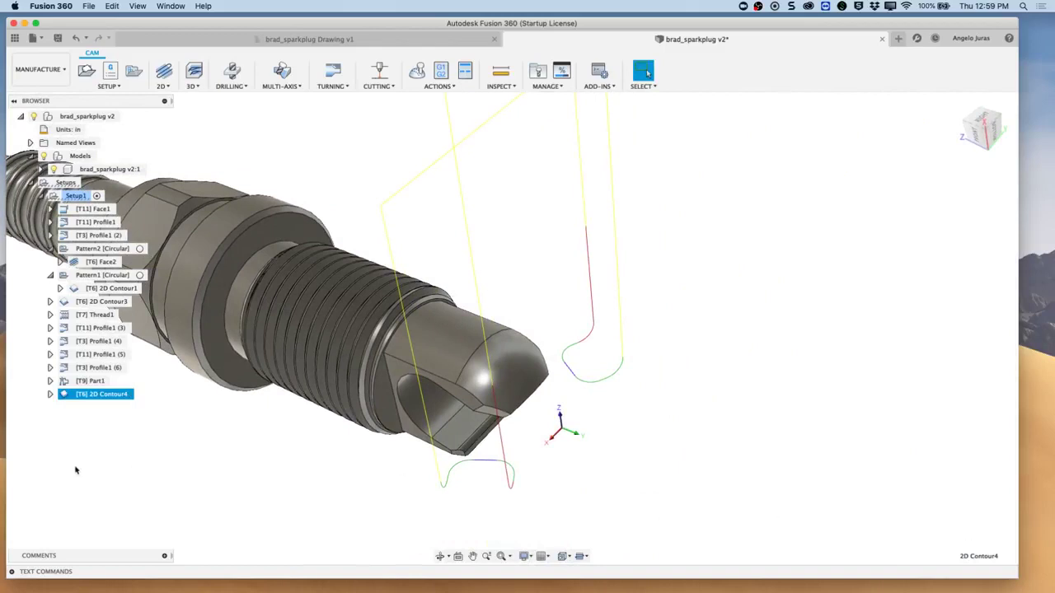
click(140, 443)
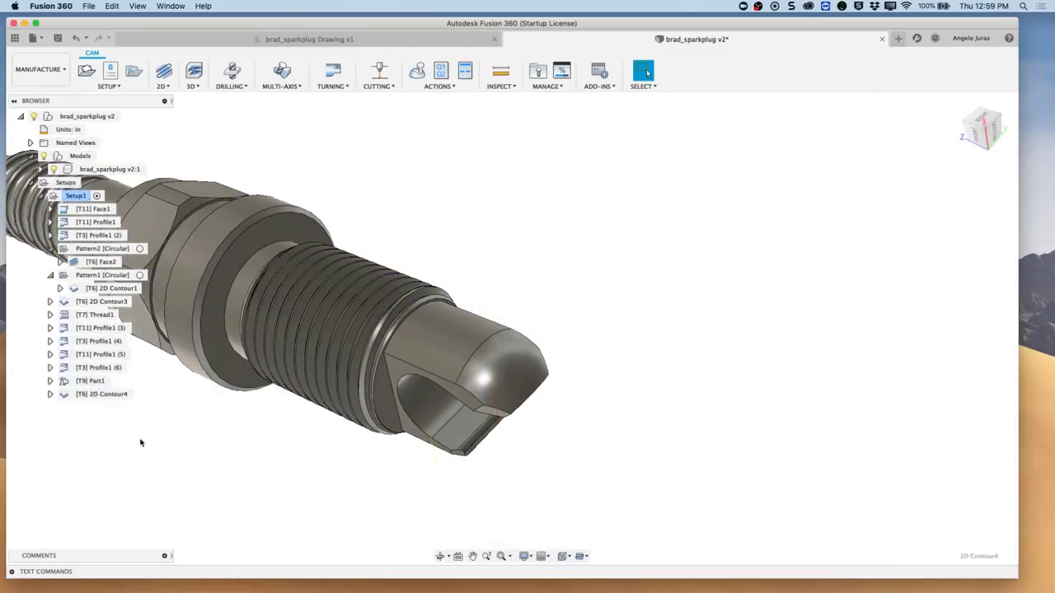
Edit 2D Contour4 to use a lead-in sweep angle of 0 and a tangential extension of 0.15 in, and inspect the regenerated toolpath.
click(102, 396)
right_click(96, 399)
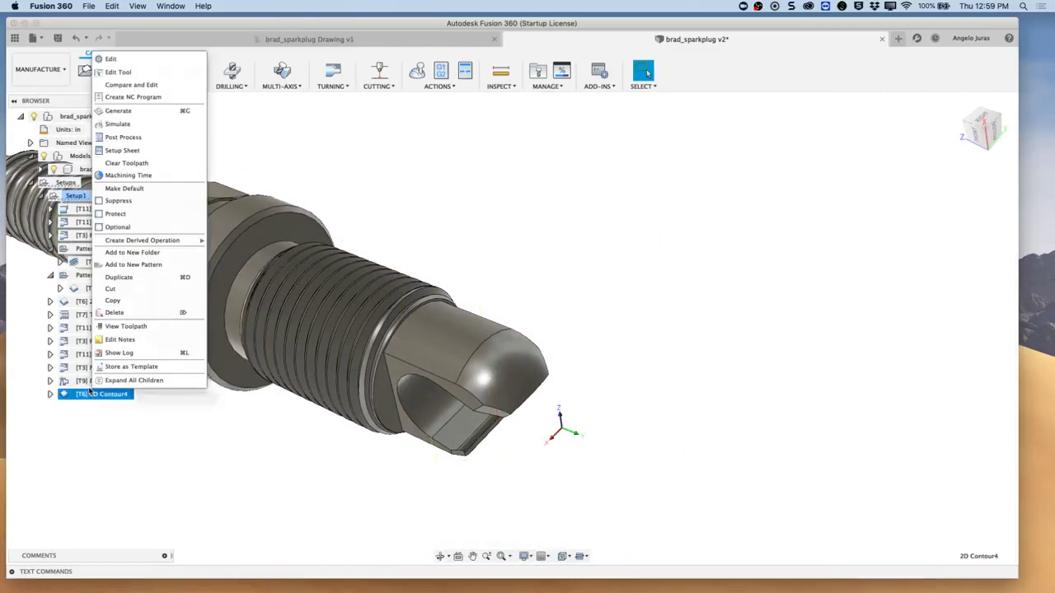
click(121, 59)
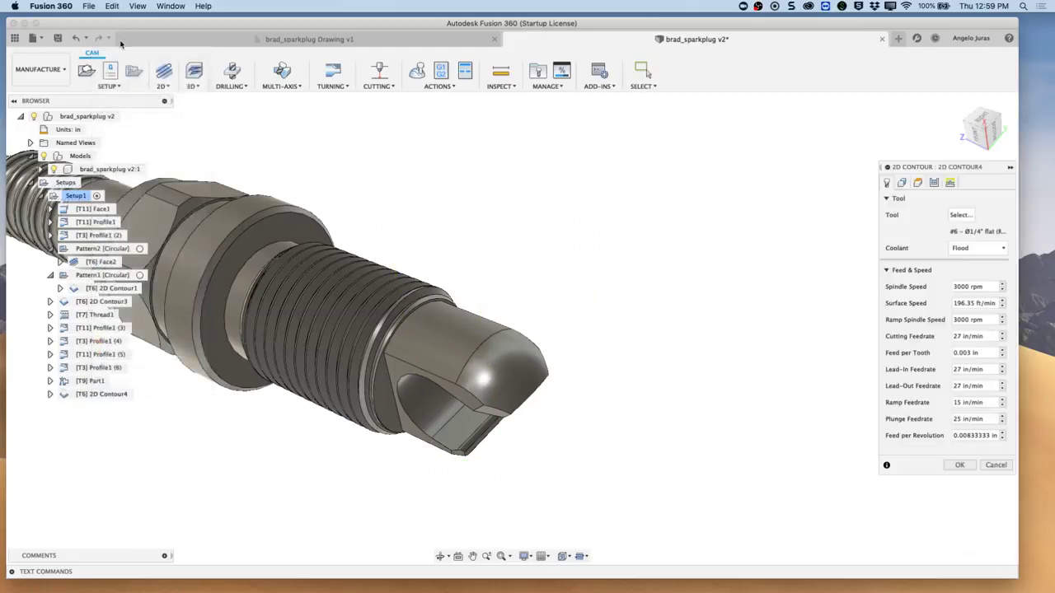
click(949, 182)
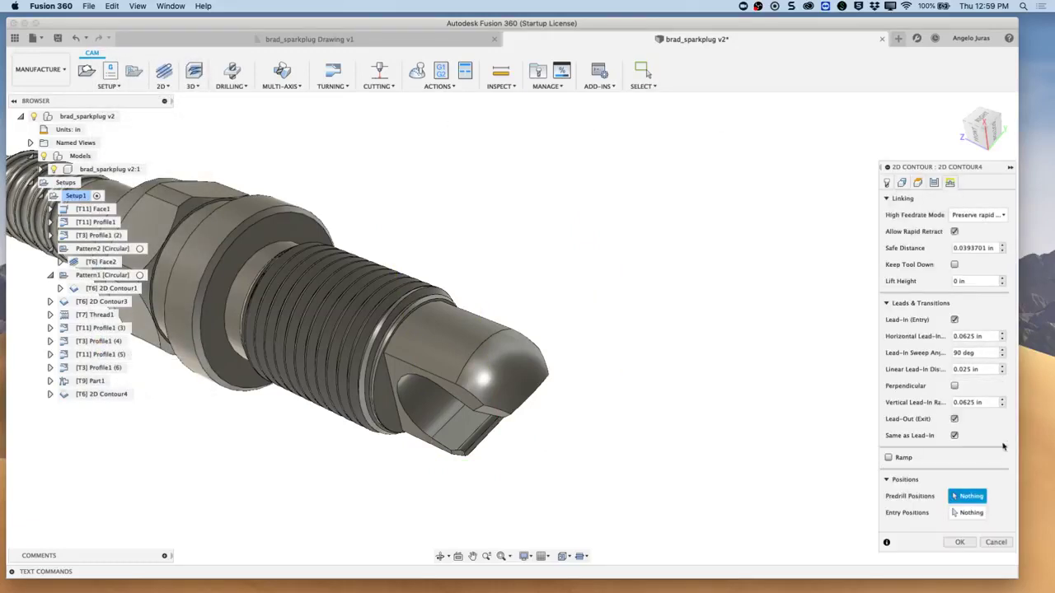
click(987, 337)
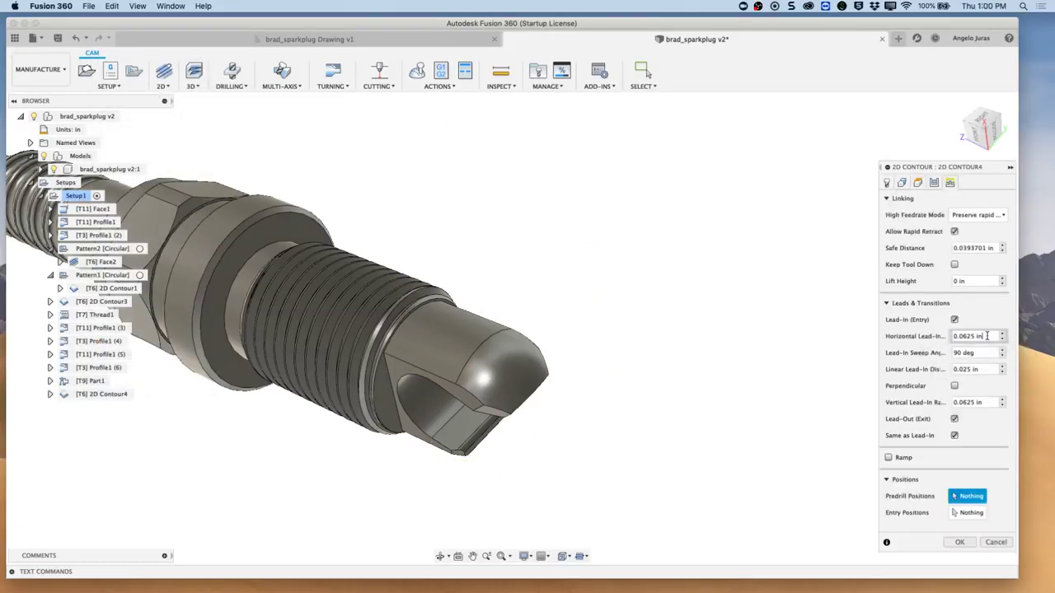
key(Tab)
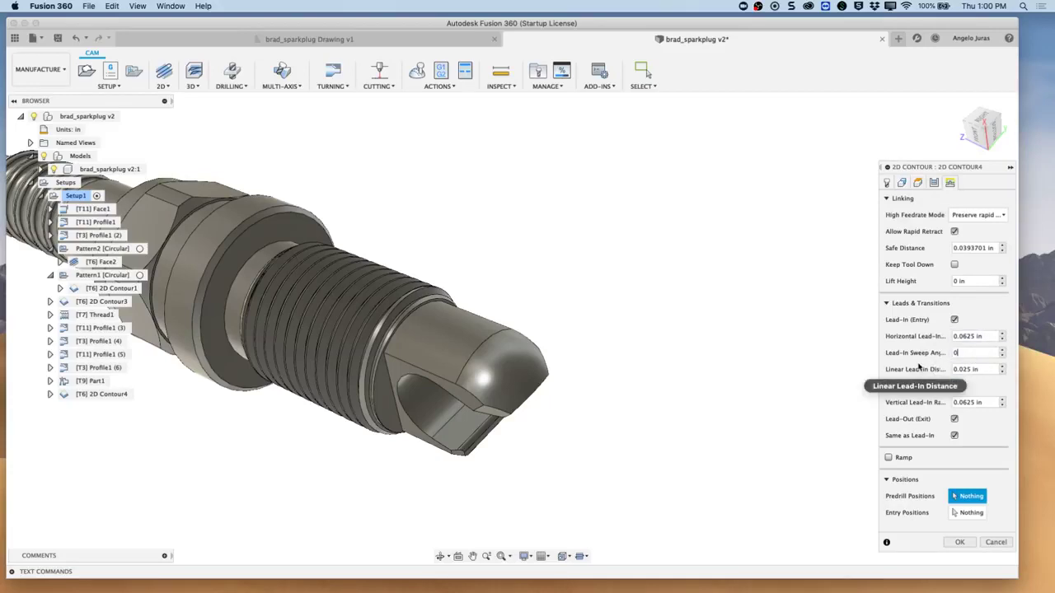
click(902, 184)
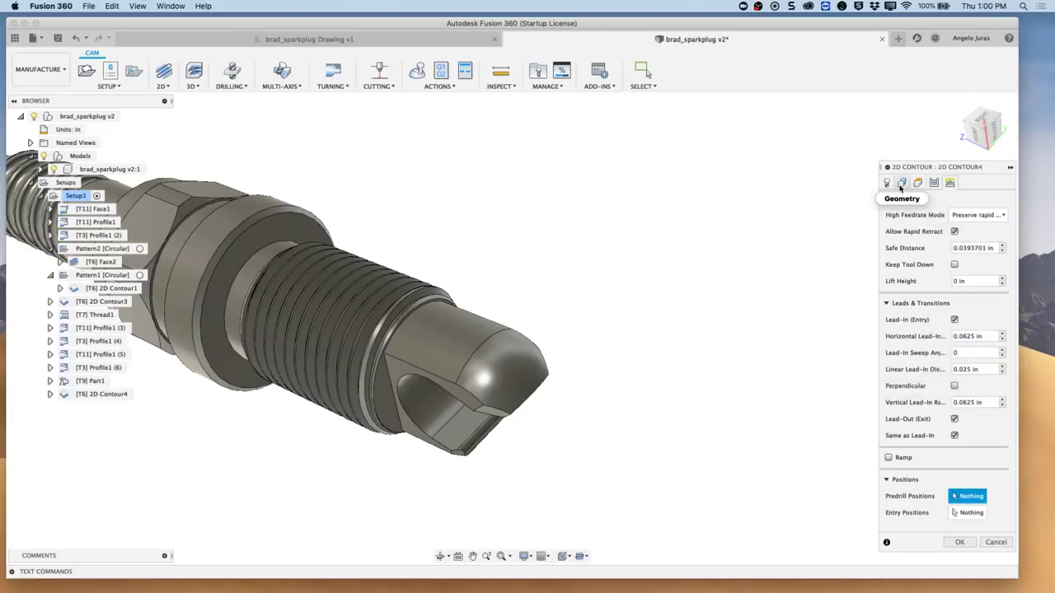
click(973, 231)
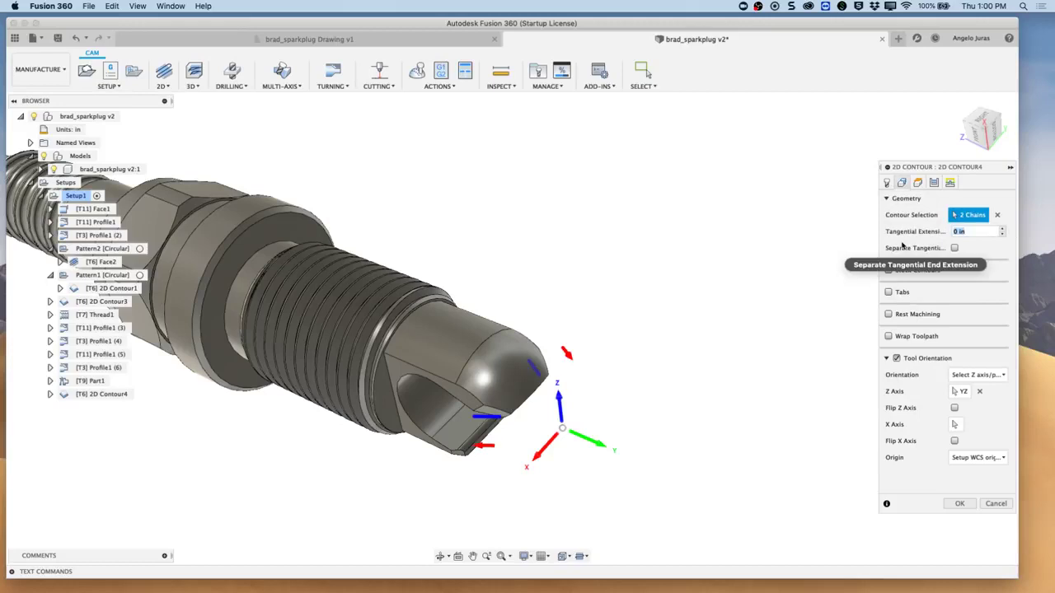
click(956, 525)
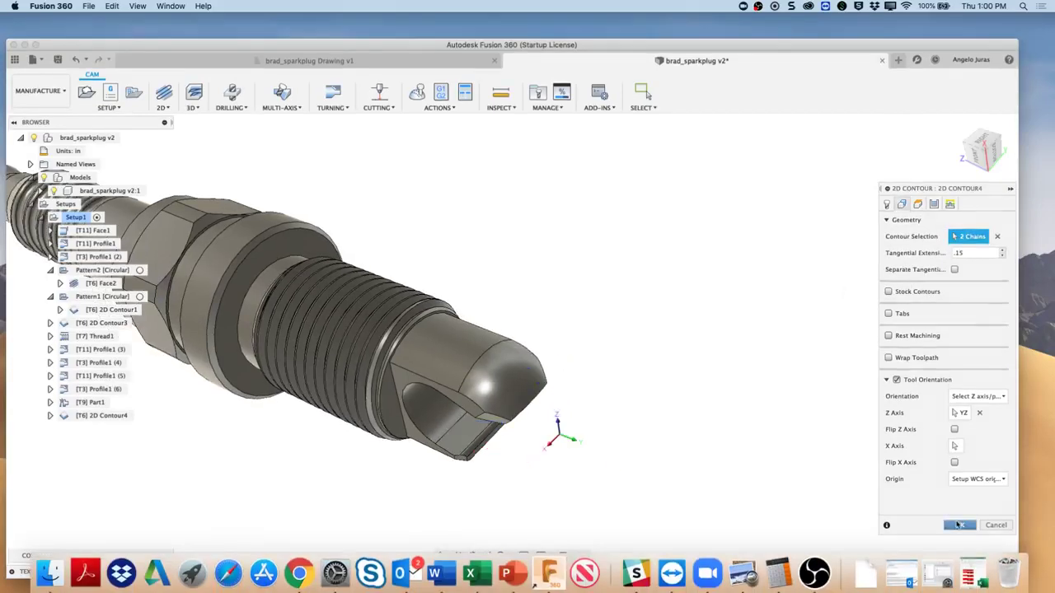
scroll(510, 344, down, 5)
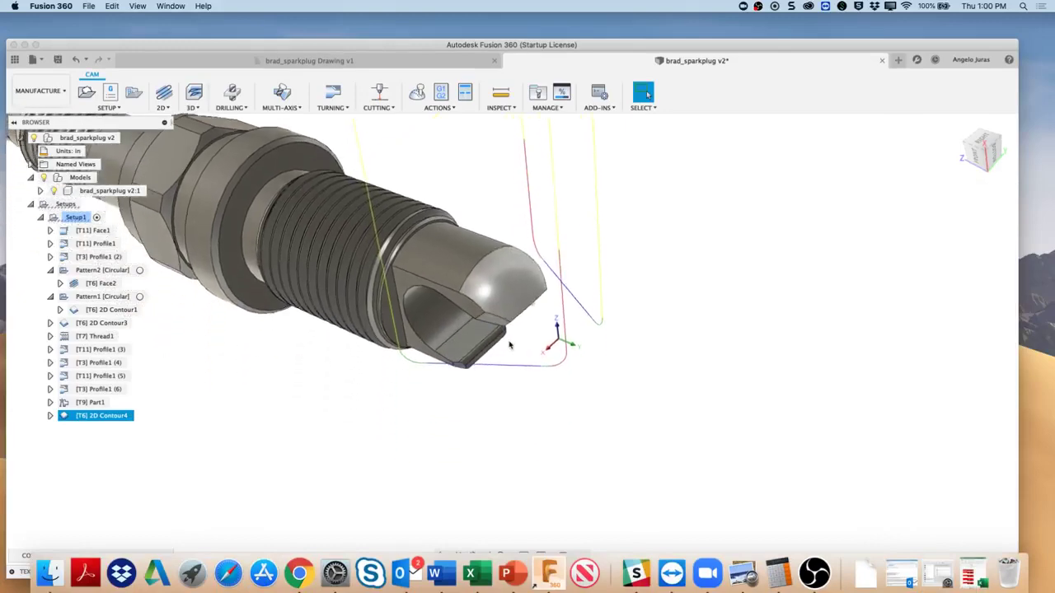
scroll(509, 344, left, 2)
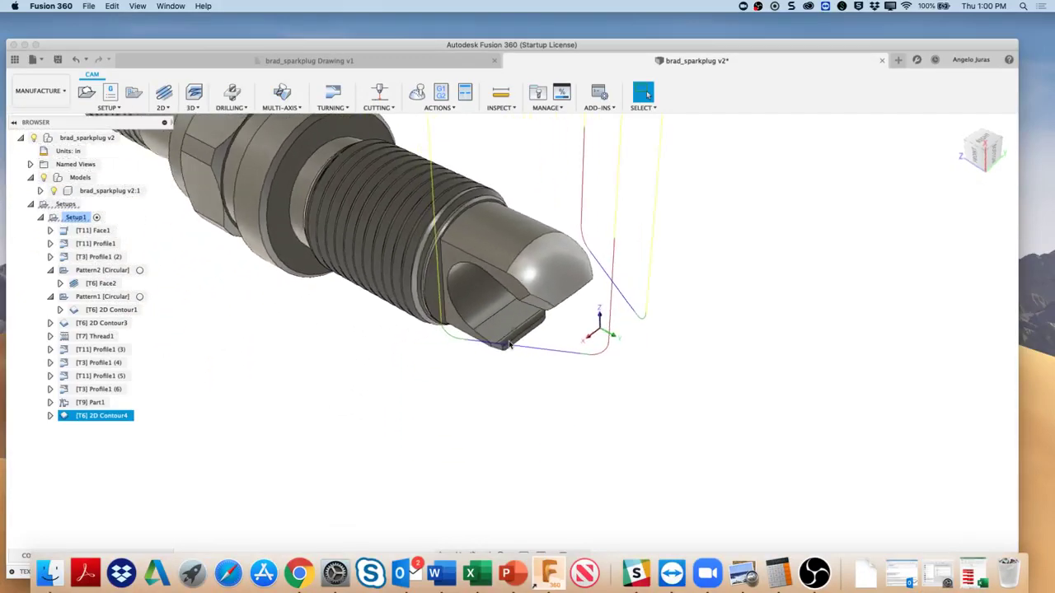
double_click(296, 47)
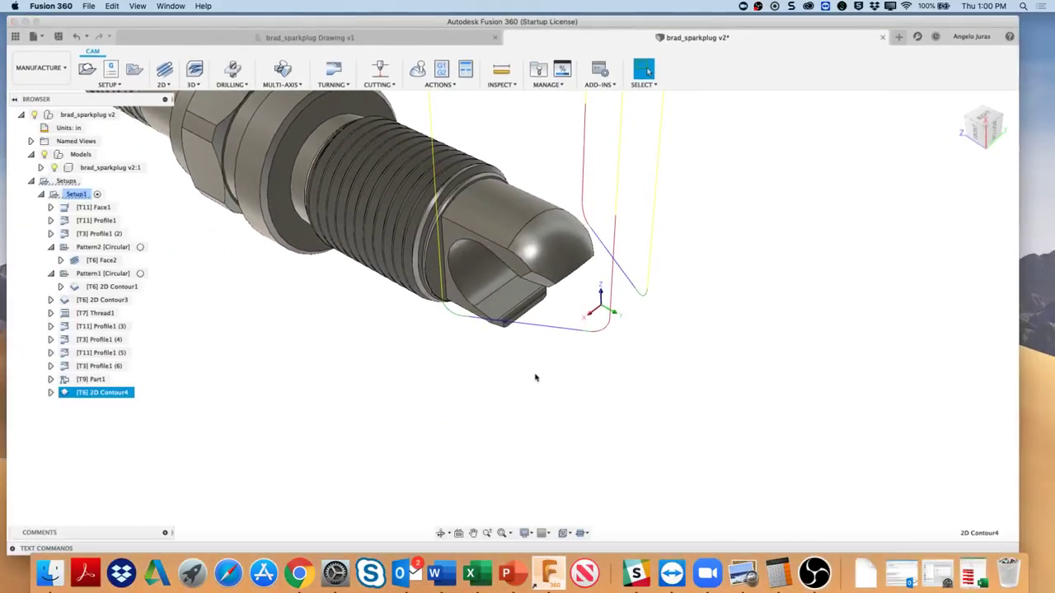
scroll(536, 378, up, 2)
scroll(507, 359, up, 1)
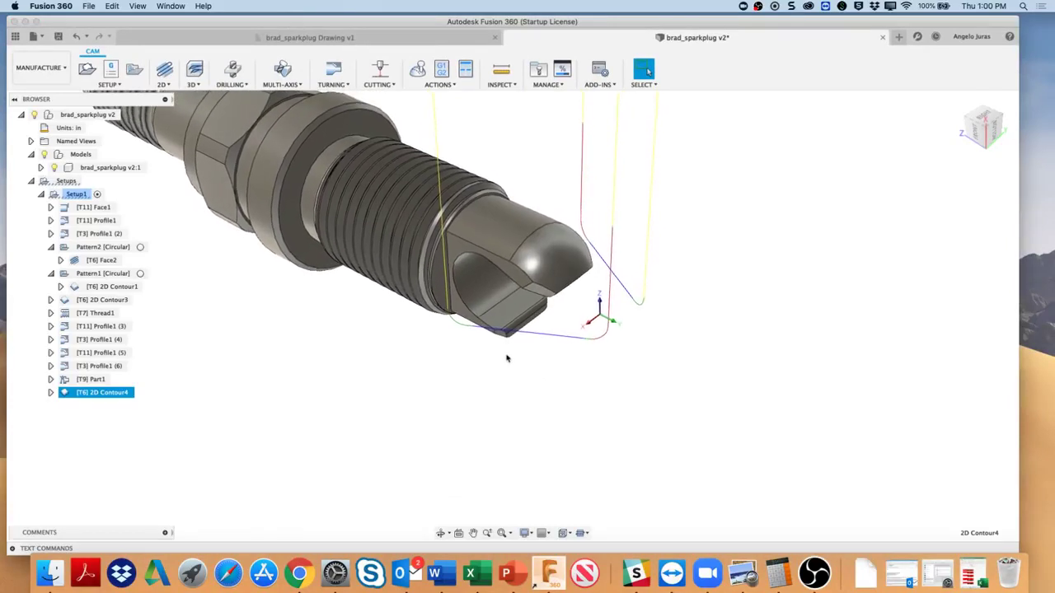
Duplicate 2D Contour4 and flip the Z axis in the copy's tool orientation.
right_click(116, 396)
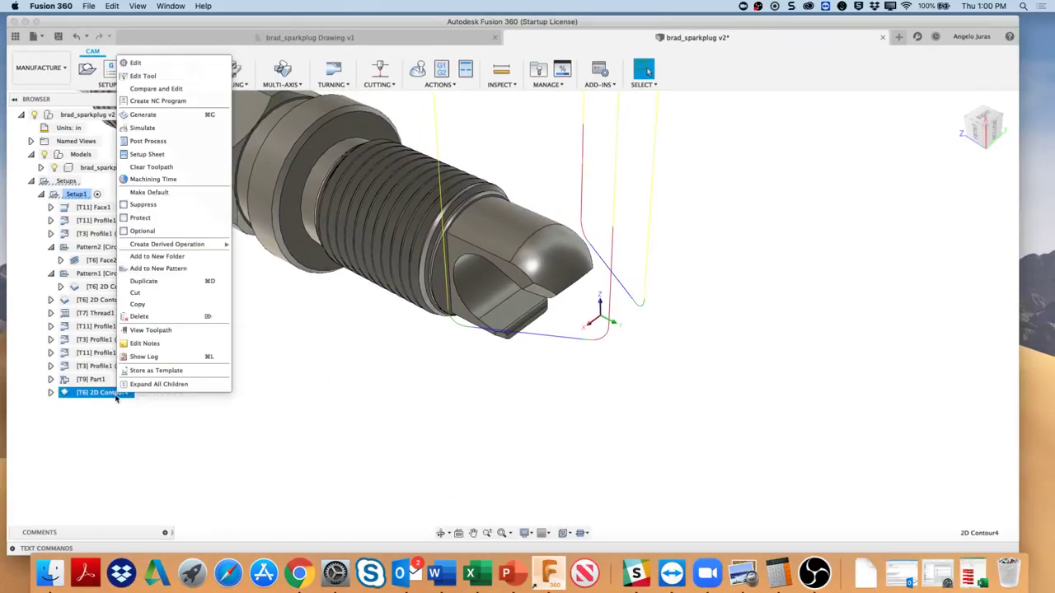
click(145, 281)
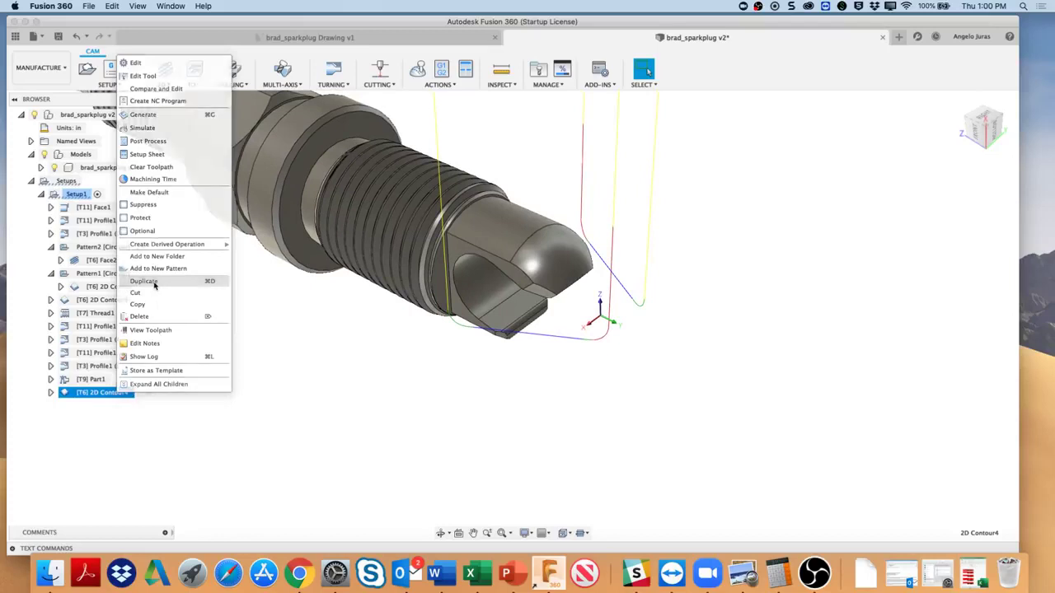
click(106, 406)
right_click(107, 405)
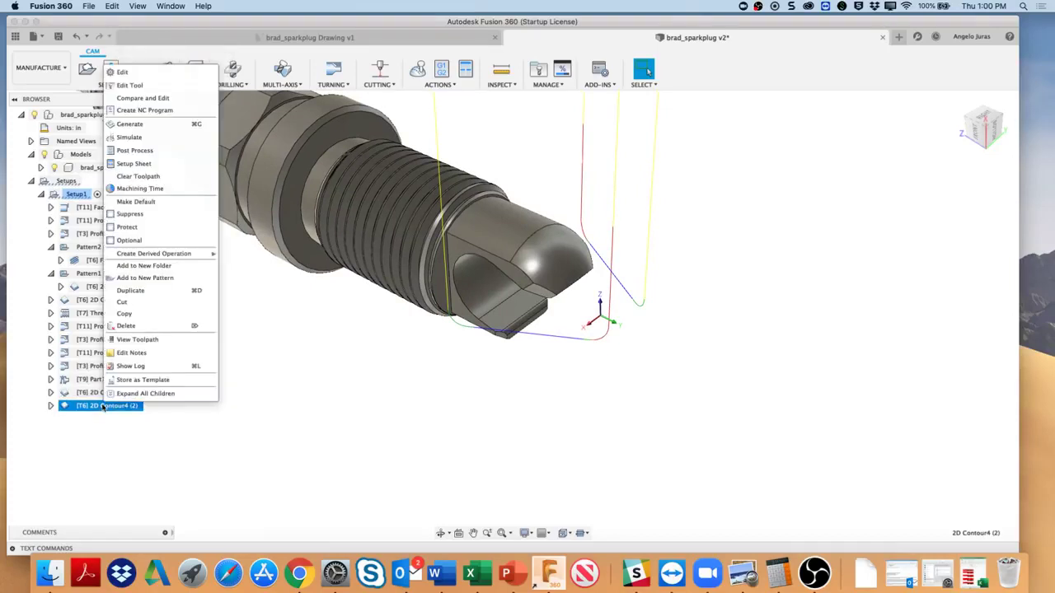
click(130, 73)
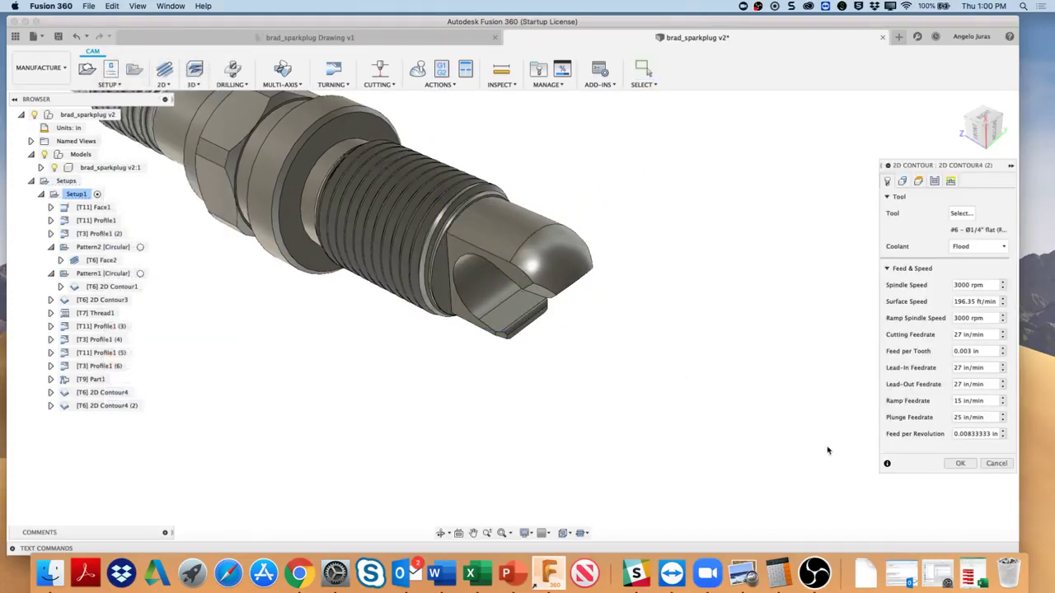
click(903, 181)
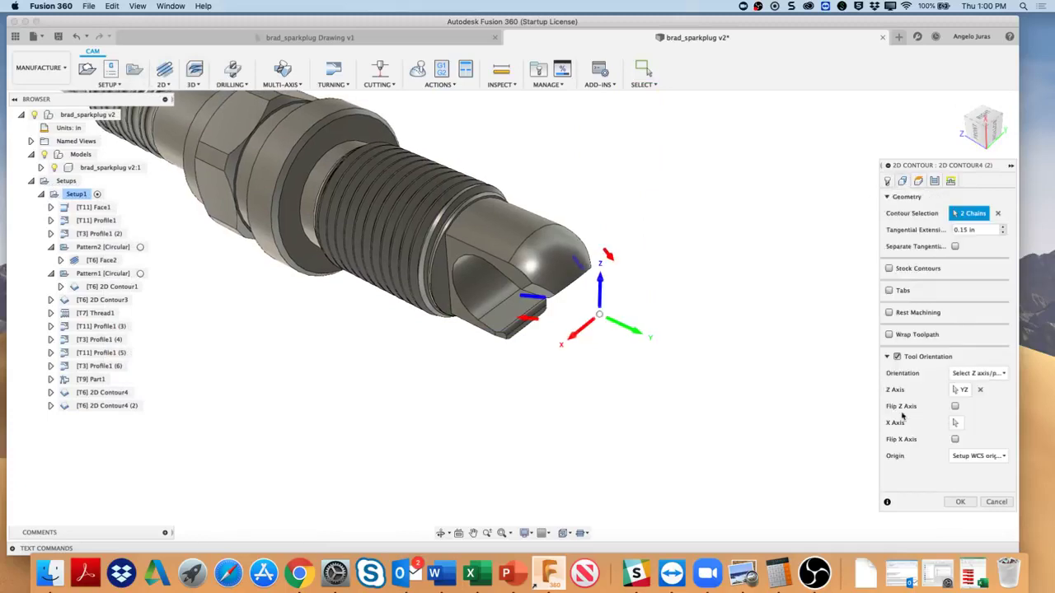
click(955, 406)
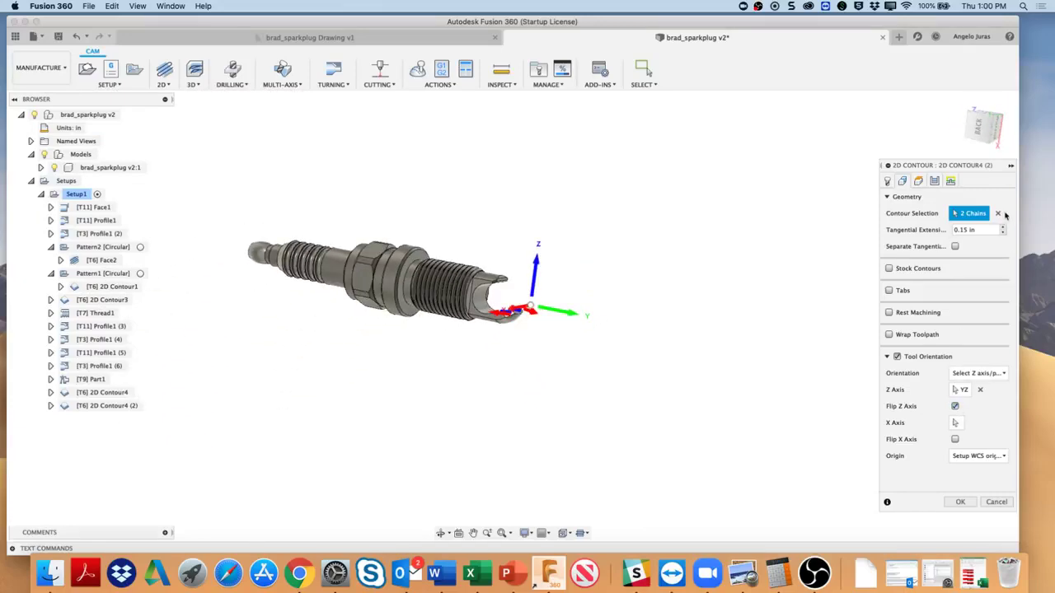
Replace the copied contour's selection with two chains on the opposite side of the forked end, check its heights and generate the toolpath.
click(997, 214)
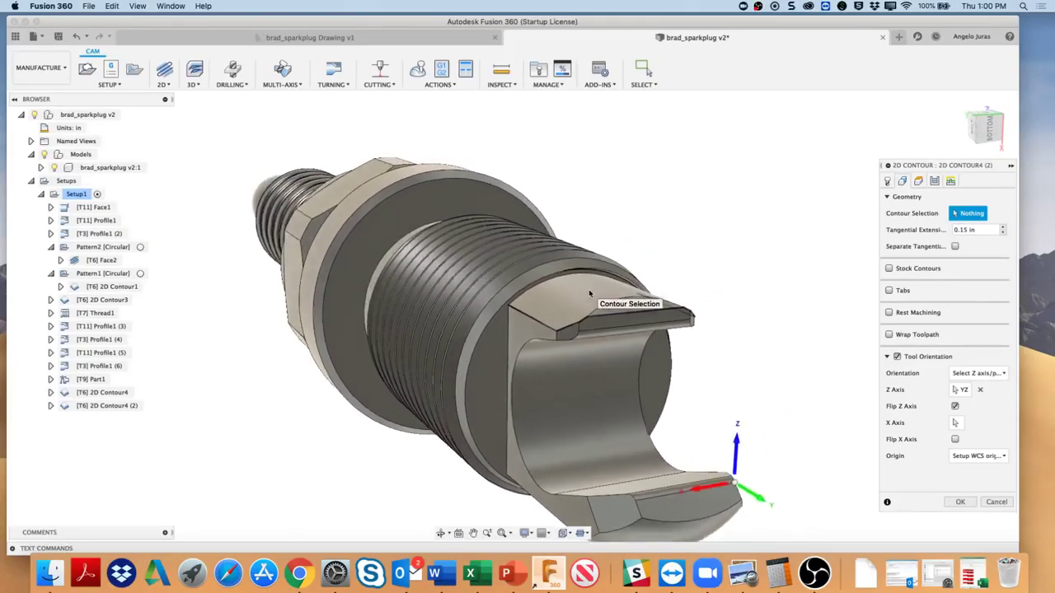
click(581, 343)
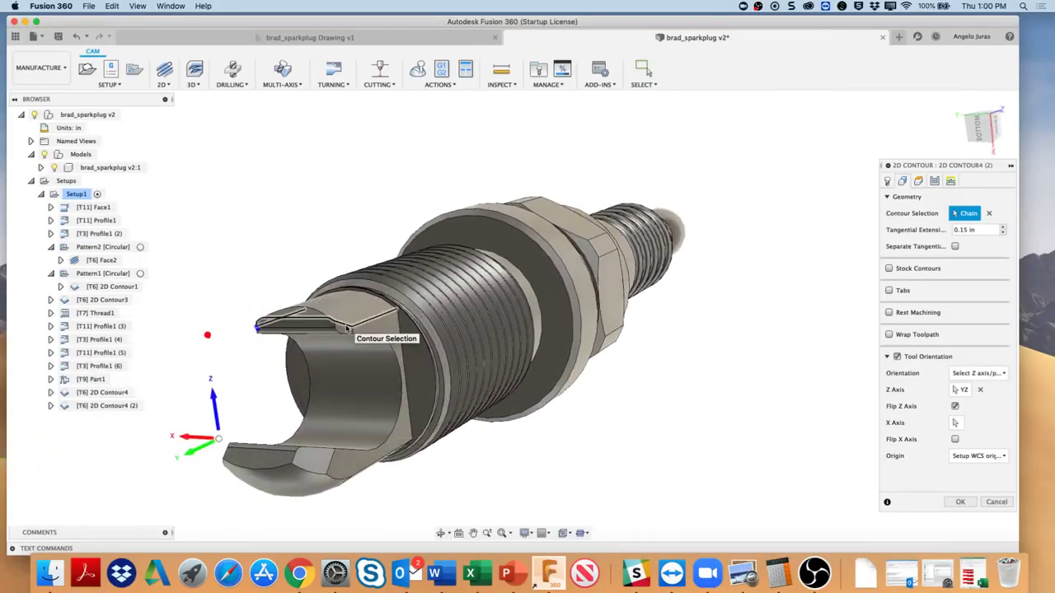
click(351, 328)
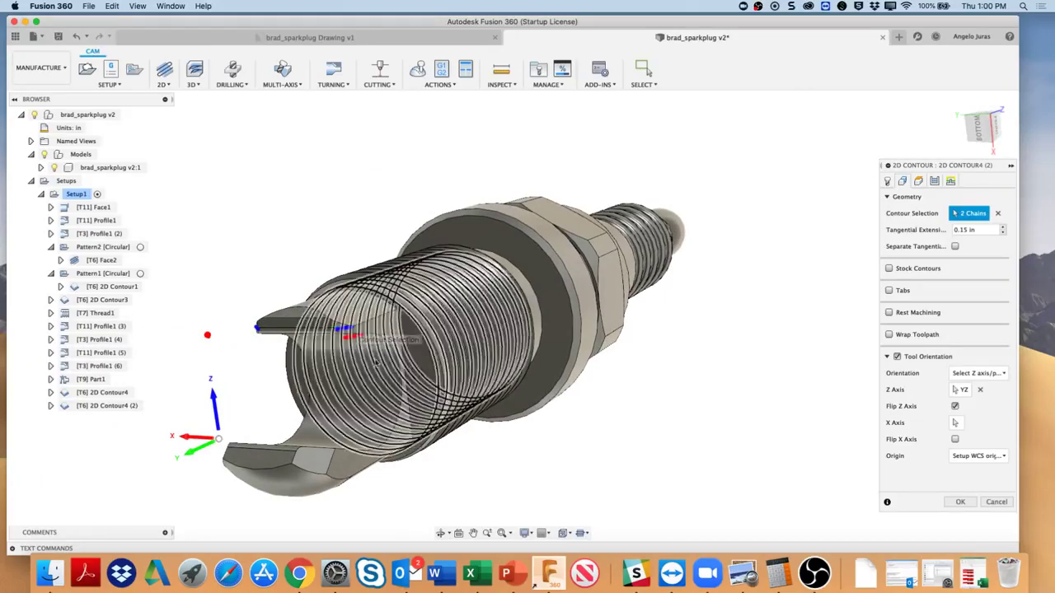
shift+middle_drag(429, 357, 756, 372)
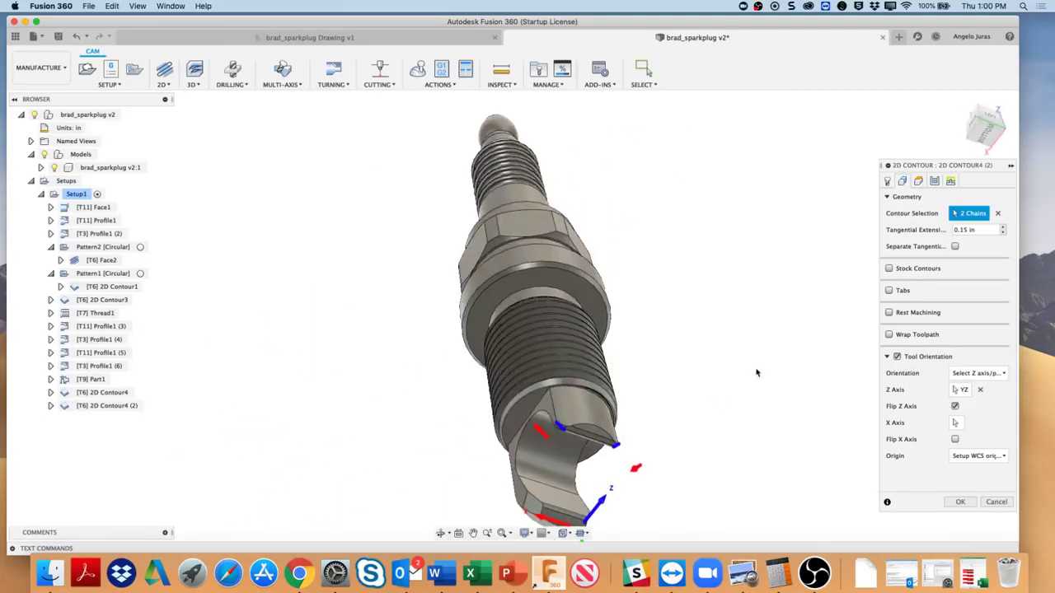
shift+middle_drag(829, 395, 639, 431)
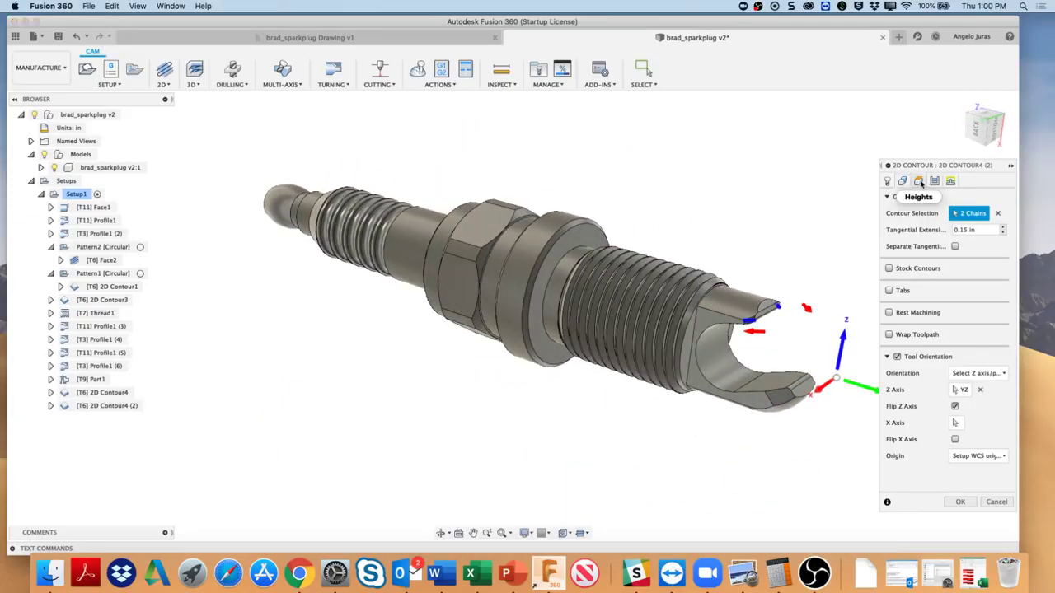
click(918, 181)
shift+middle_drag(824, 346, 742, 317)
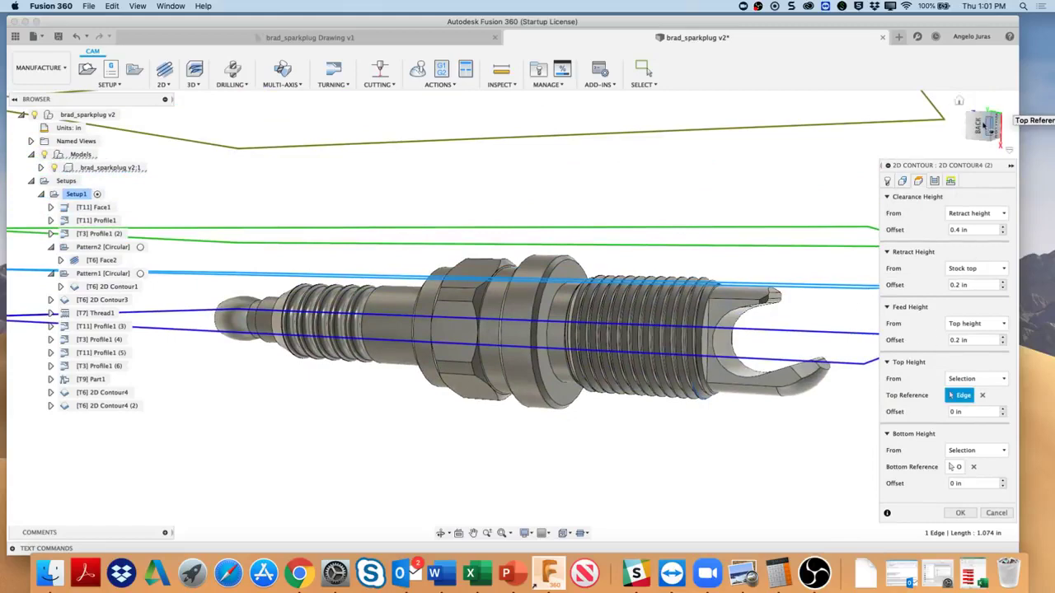
click(1002, 115)
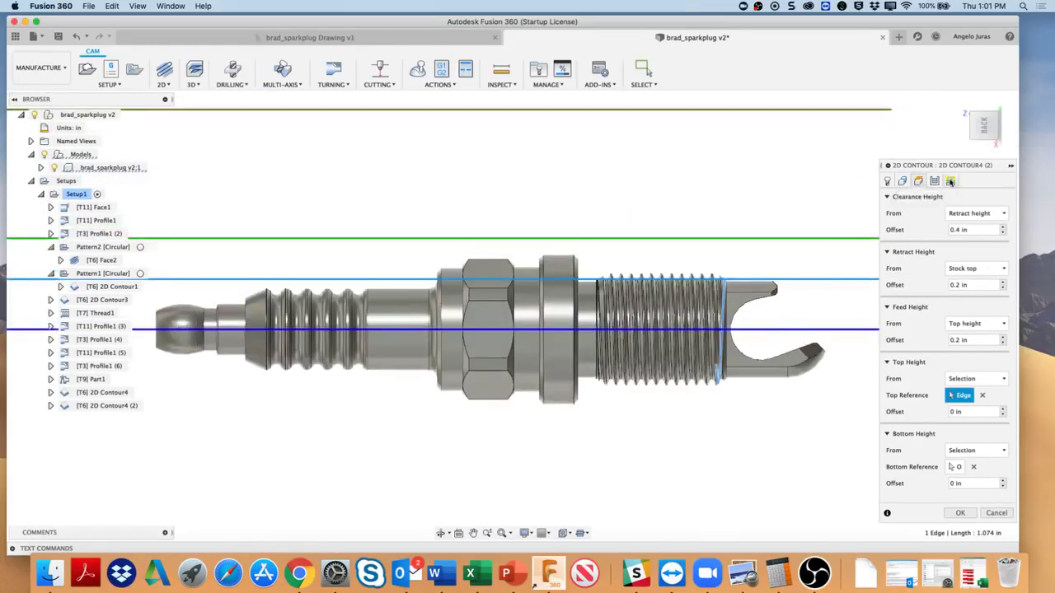
click(960, 514)
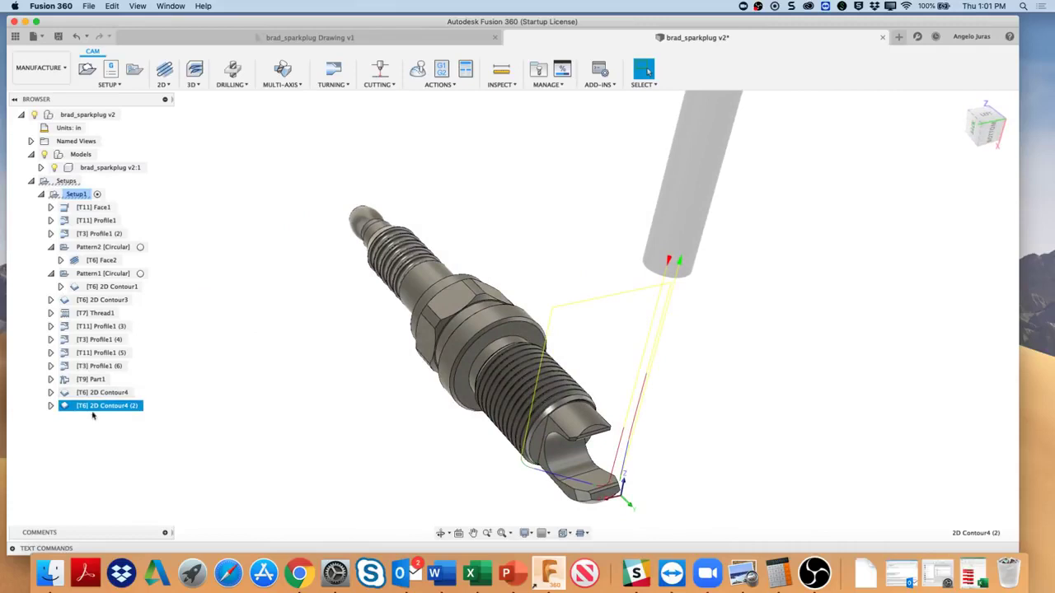
Move 2D Contour4 and its copy directly below 2D Contour3 in Setup1, and check the three contour toolpaths.
mouse_move(99, 405)
mouse_down()
mouse_move(92, 300)
mouse_move(92, 310)
mouse_up()
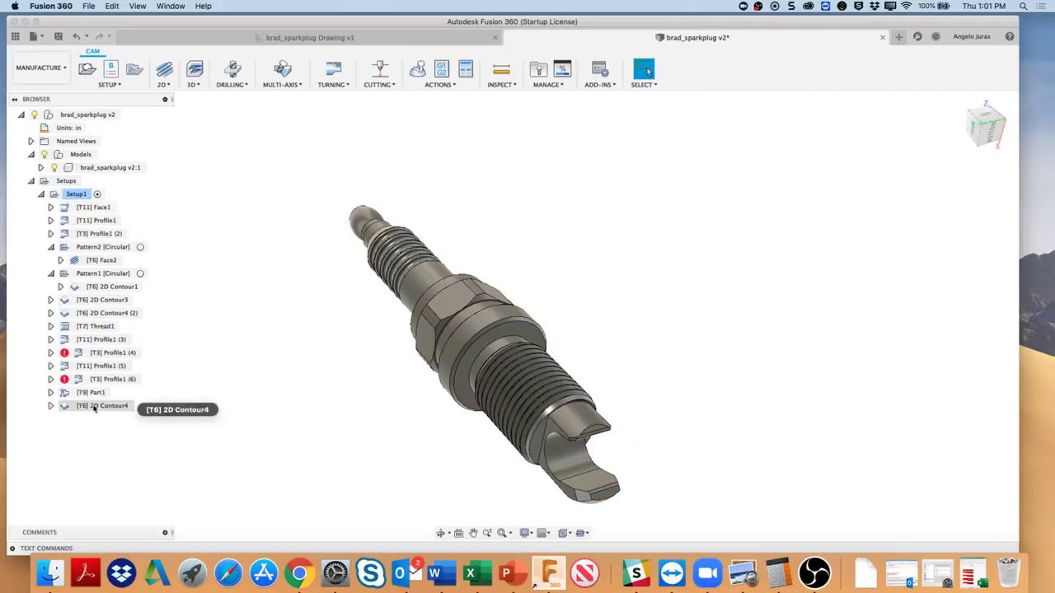
click(94, 406)
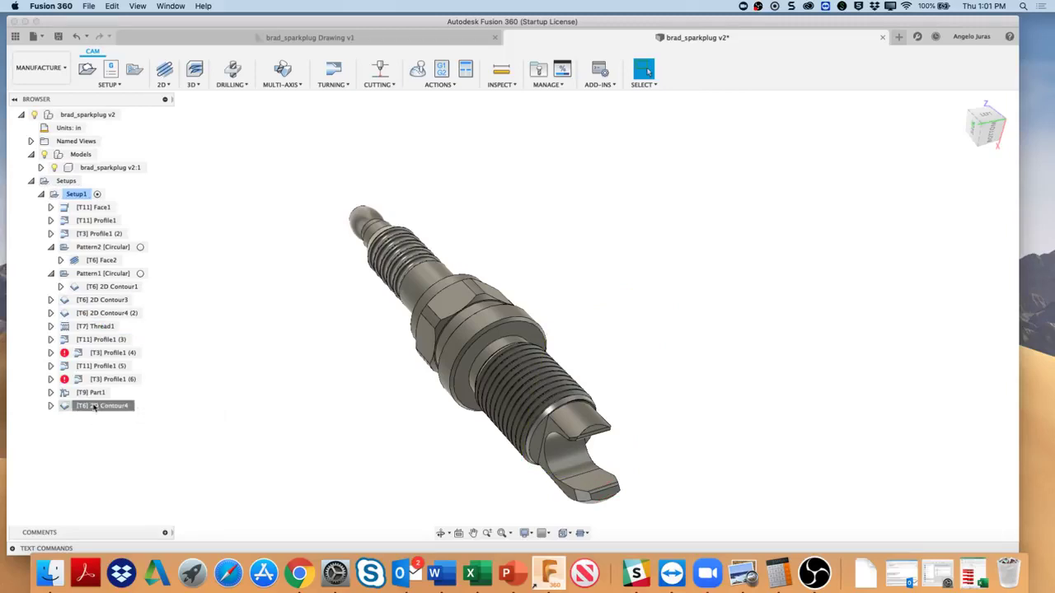
drag(105, 307, 105, 308)
click(103, 300)
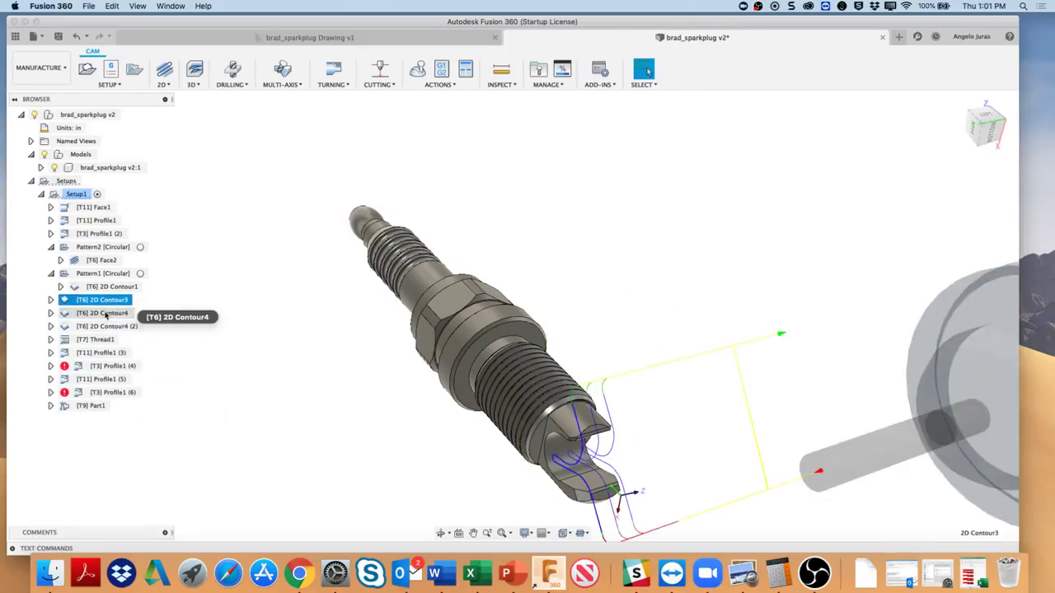
click(103, 314)
click(103, 326)
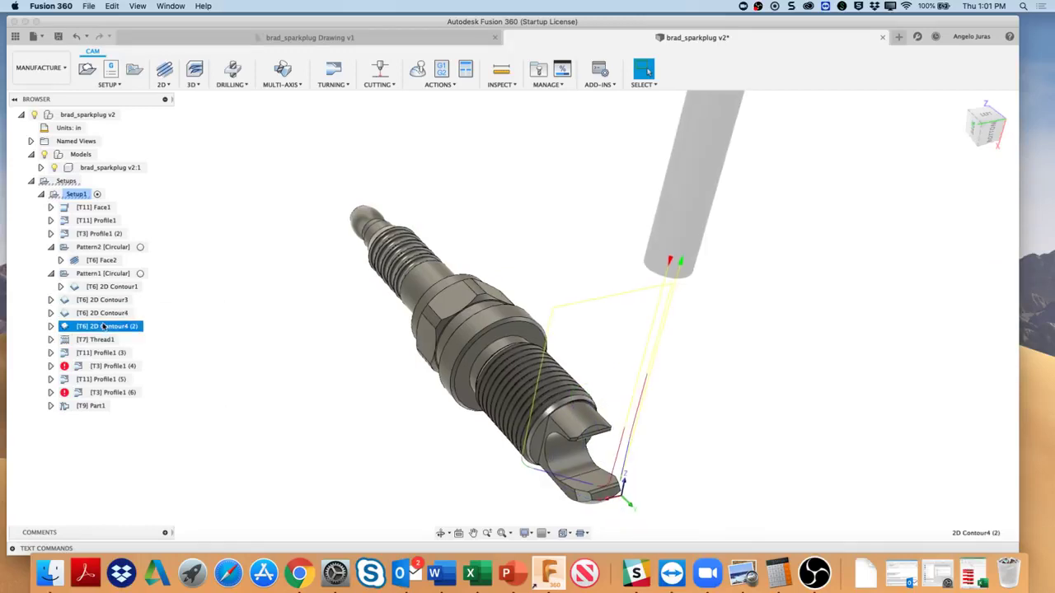
Generate Setup1's toolpaths, regenerating only the operations invalidated by the reordering.
click(79, 195)
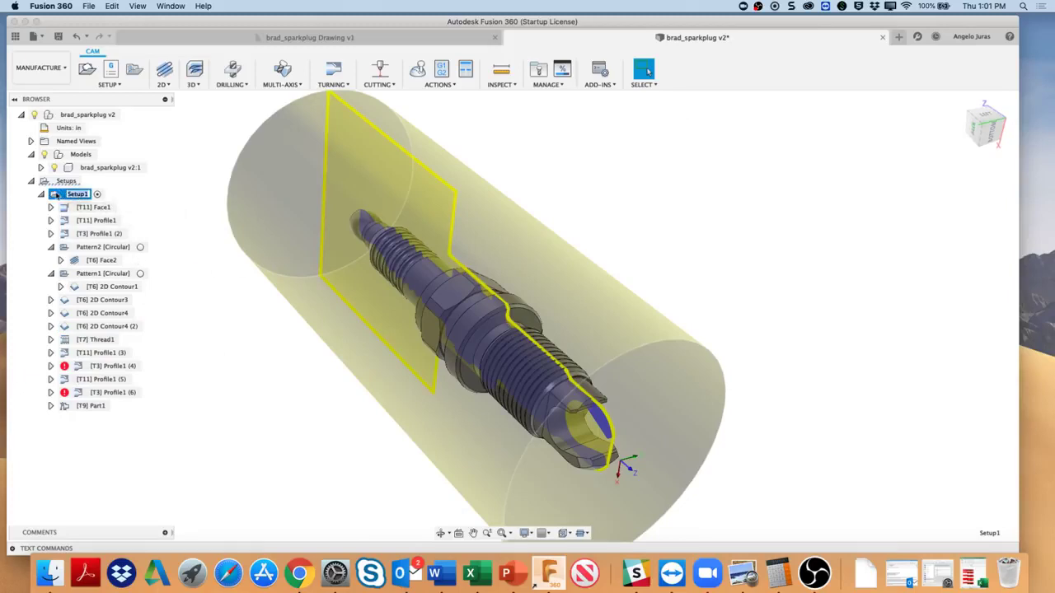
right_click(56, 196)
click(92, 266)
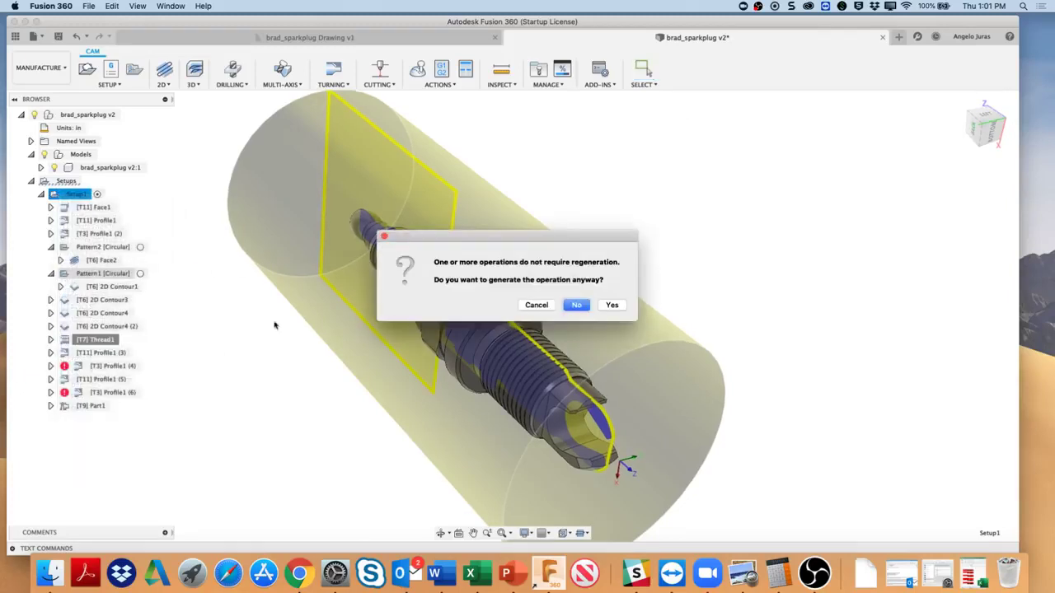
click(576, 306)
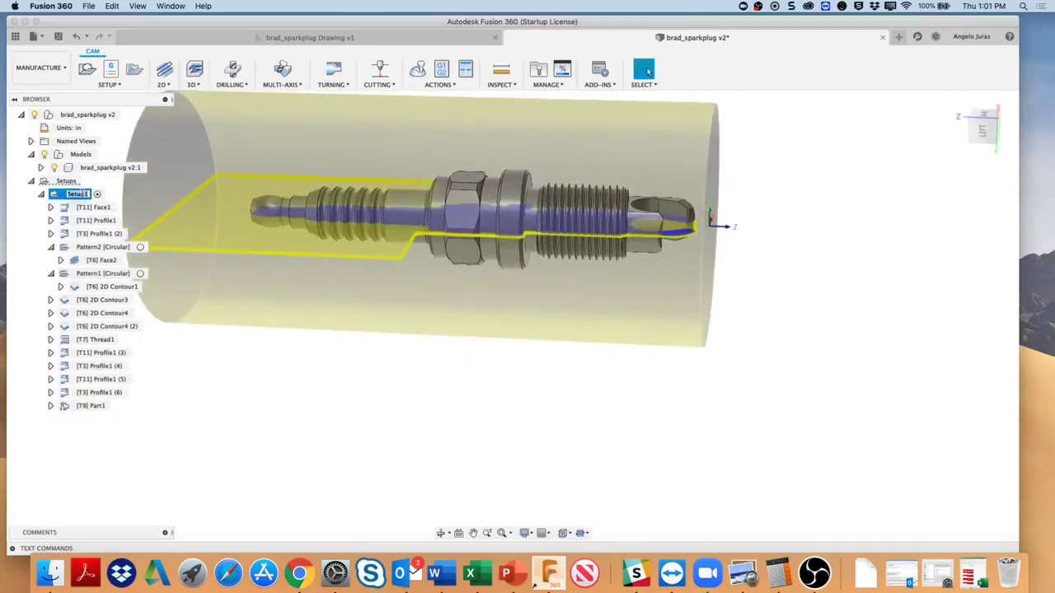
Try to post process Setup1 using My Cloud Posts as the source and the HAAS ST-10Y post processor.
click(442, 70)
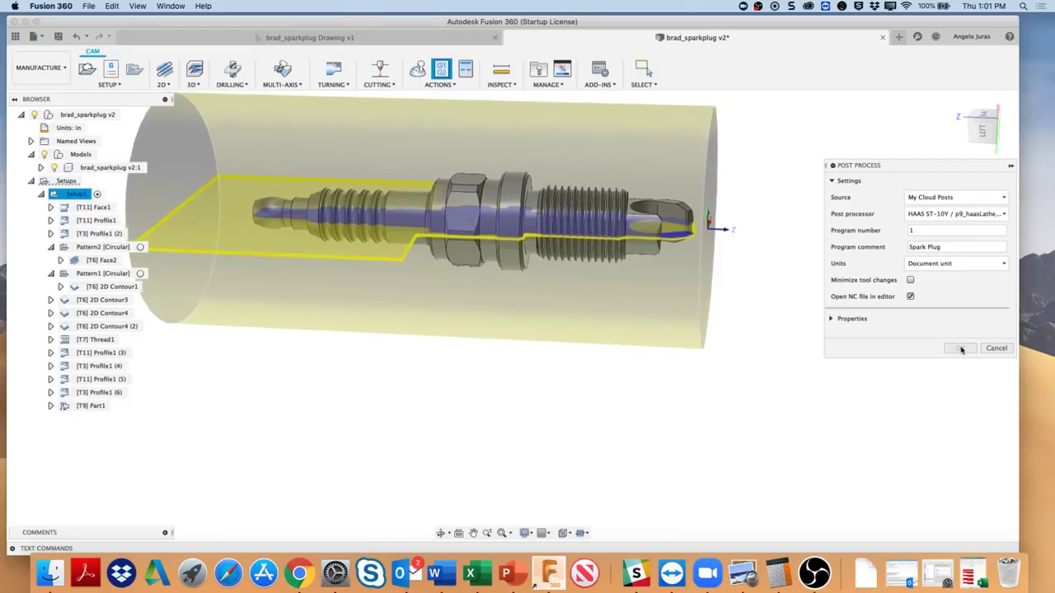
click(994, 348)
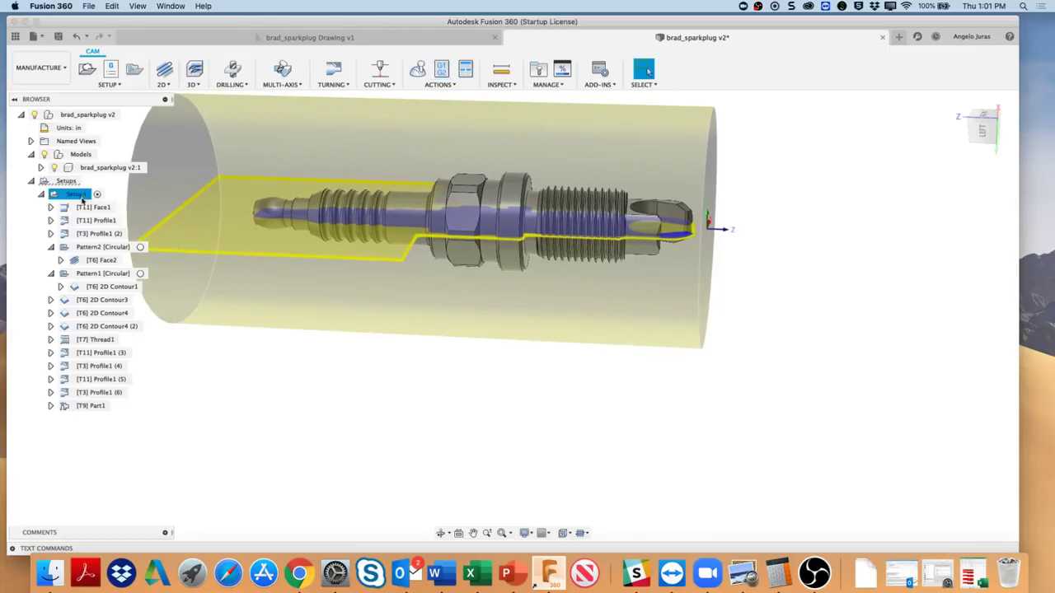
click(166, 383)
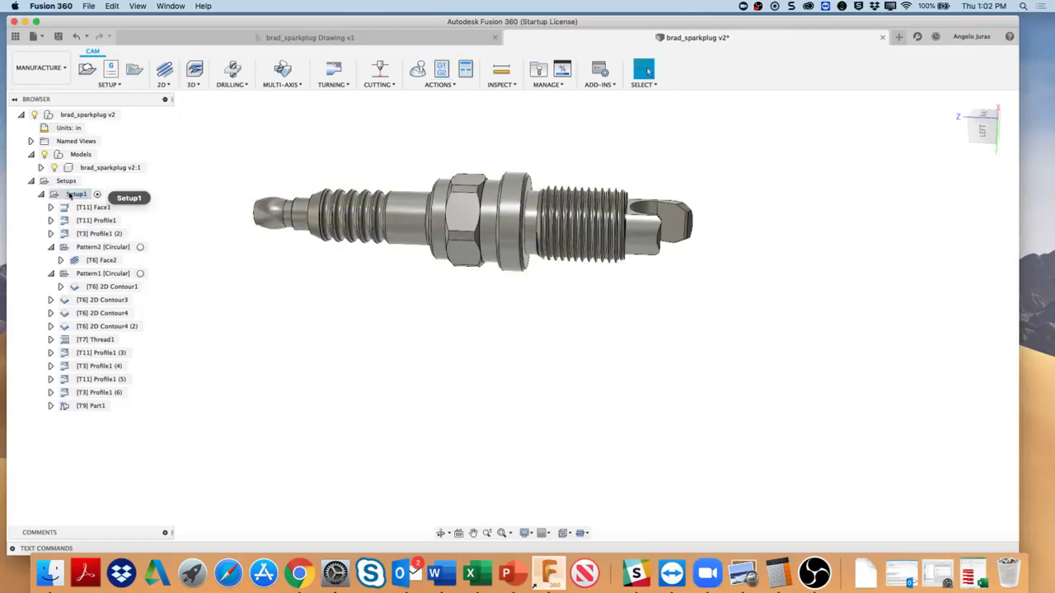
click(72, 194)
click(442, 70)
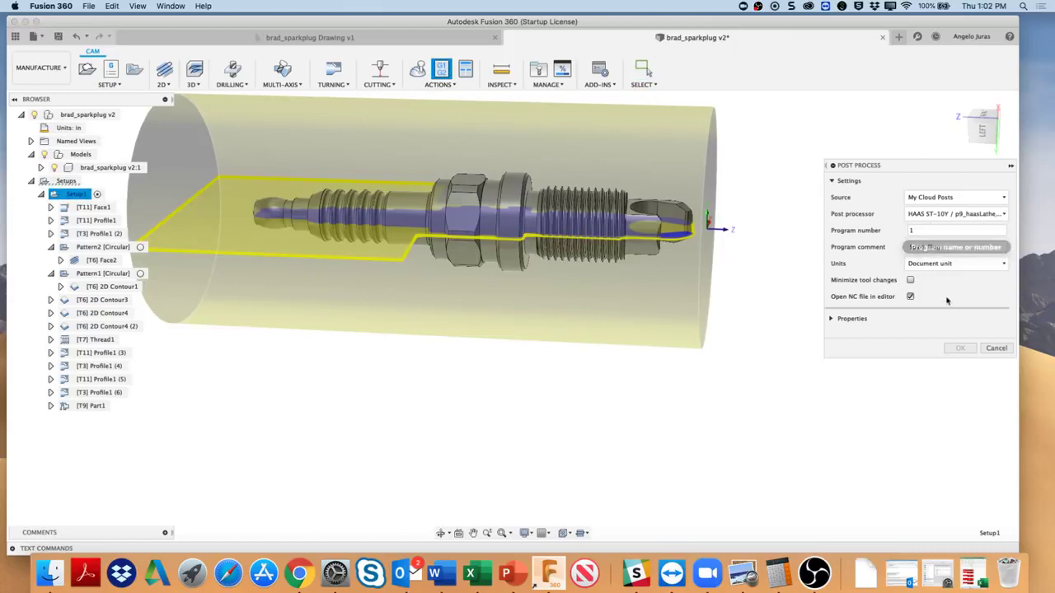
scroll(950, 329, down, 2)
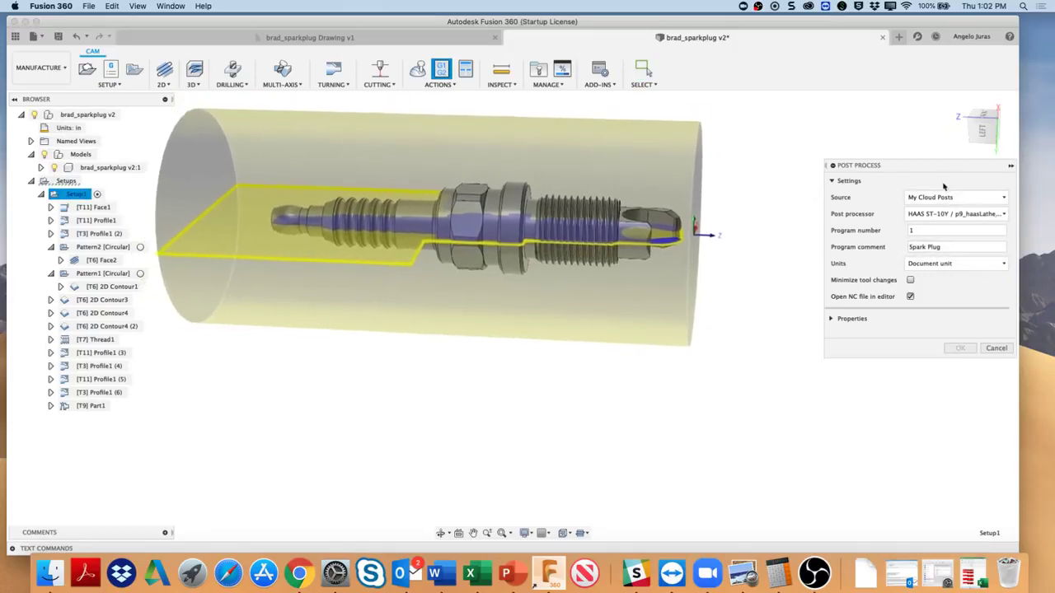
shift+middle_drag(710, 379, 897, 172)
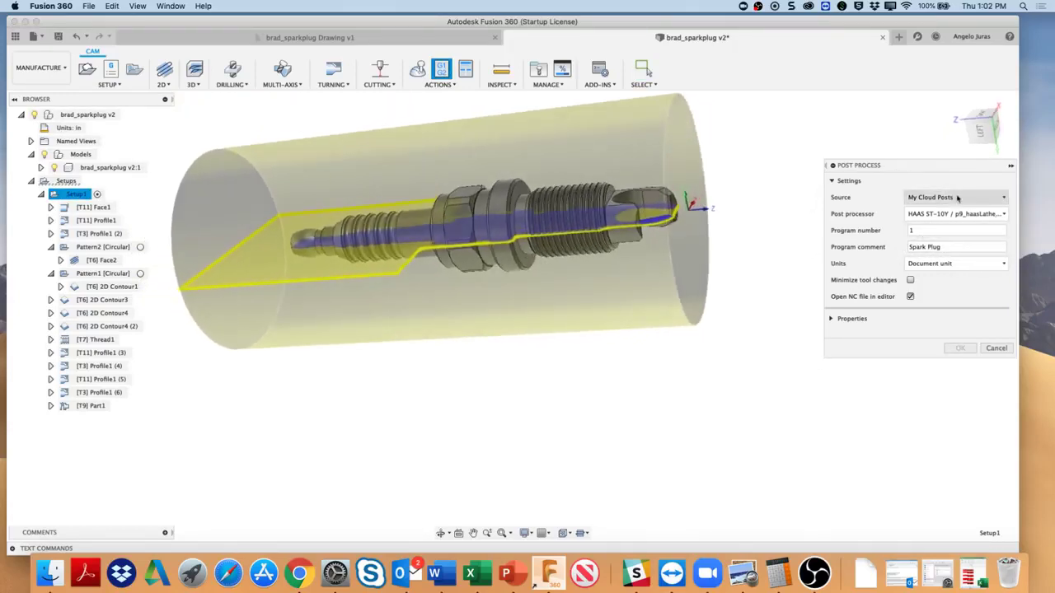
click(999, 198)
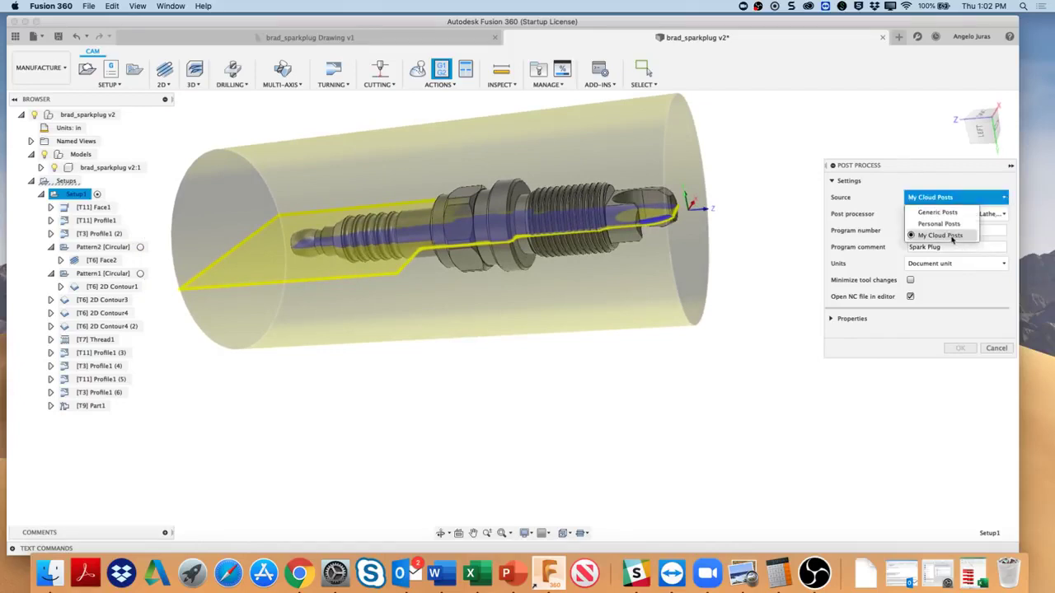
click(951, 236)
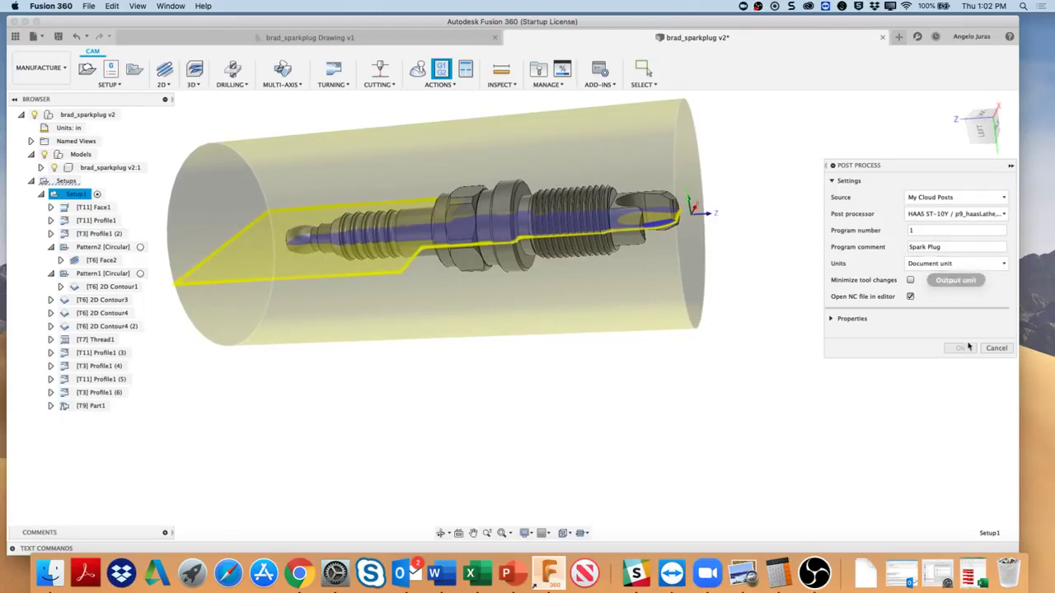
click(996, 348)
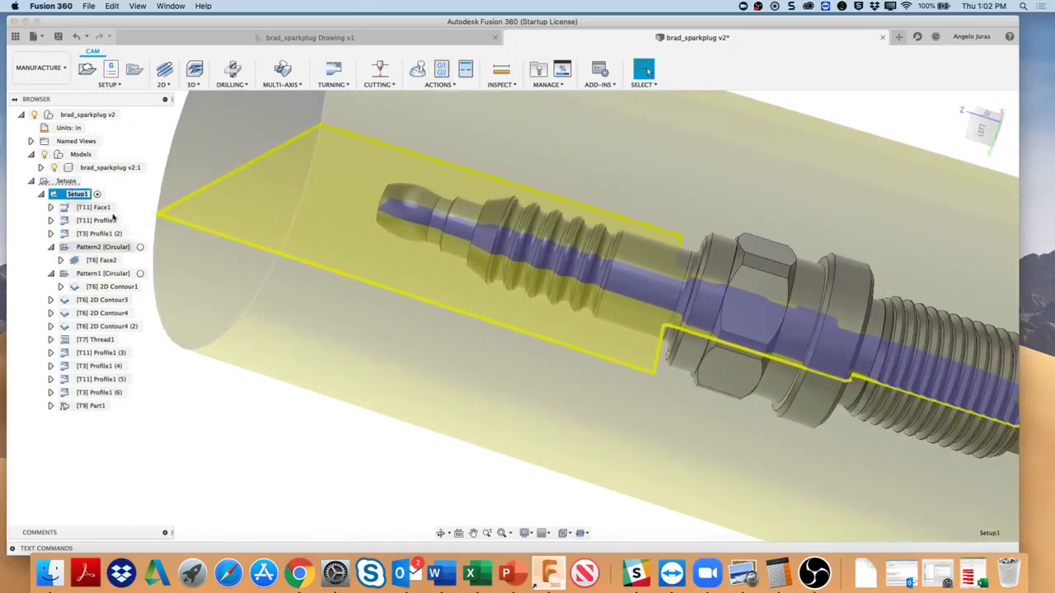
Run toolpath generation on Setup1 once more, skipping operations that do not require regeneration.
right_click(61, 194)
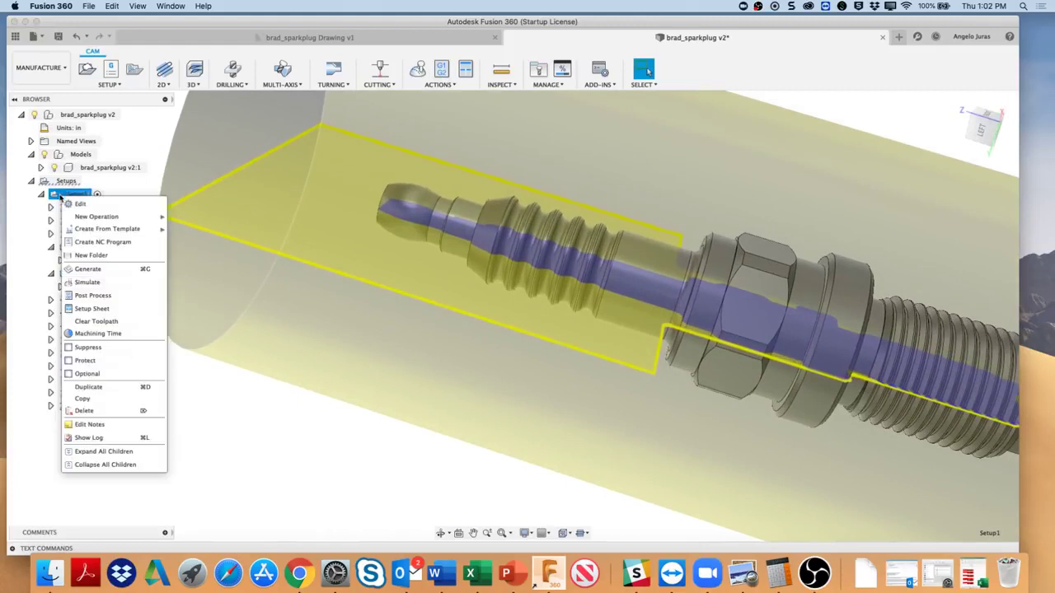
click(96, 269)
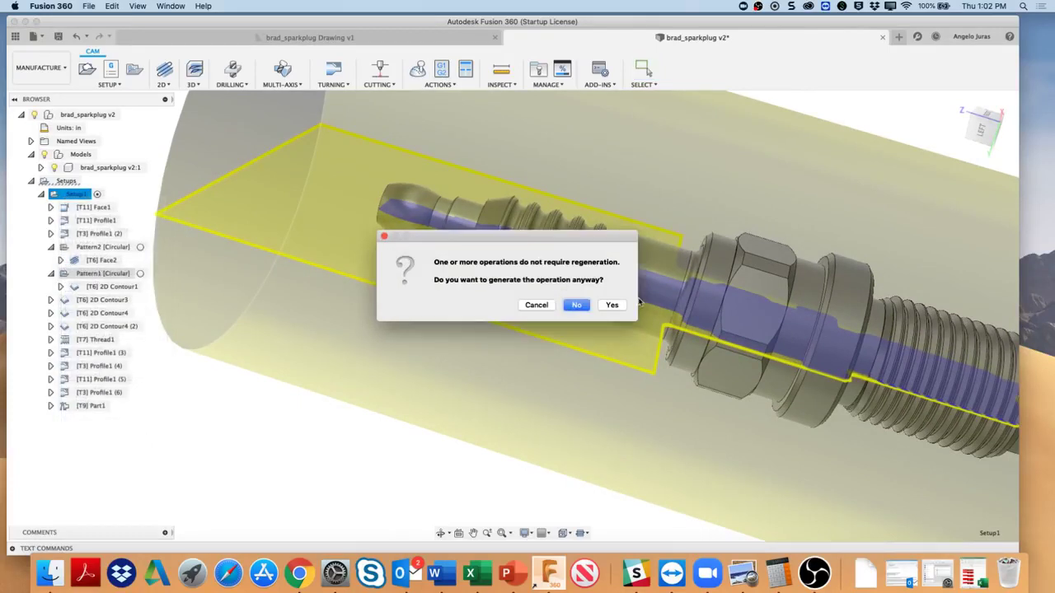
click(576, 306)
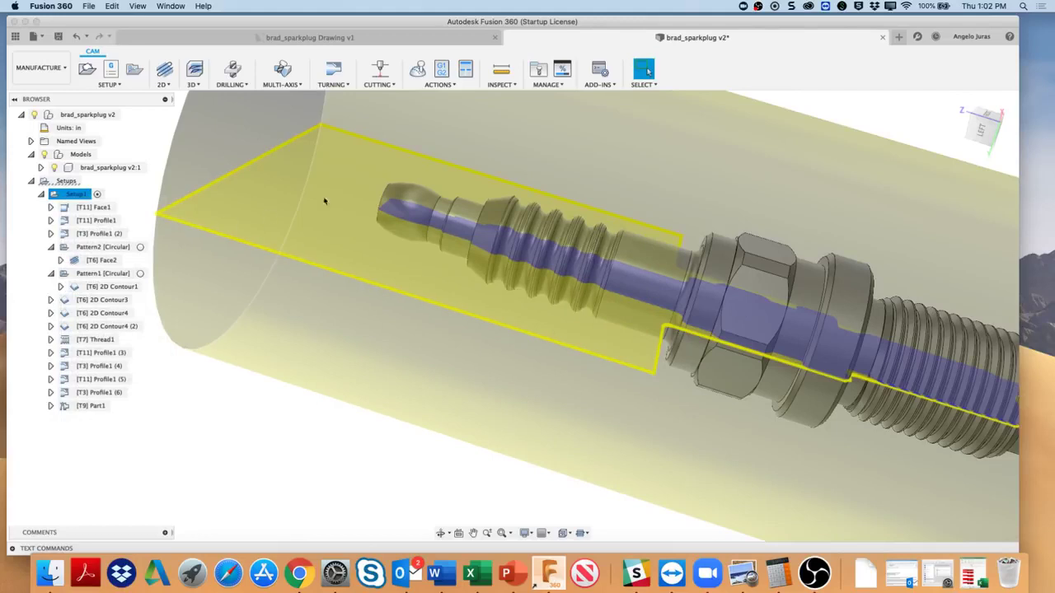
Simulate Setup1's complete machining sequence with the tool holder and stock displayed, playing from Face1.
click(416, 70)
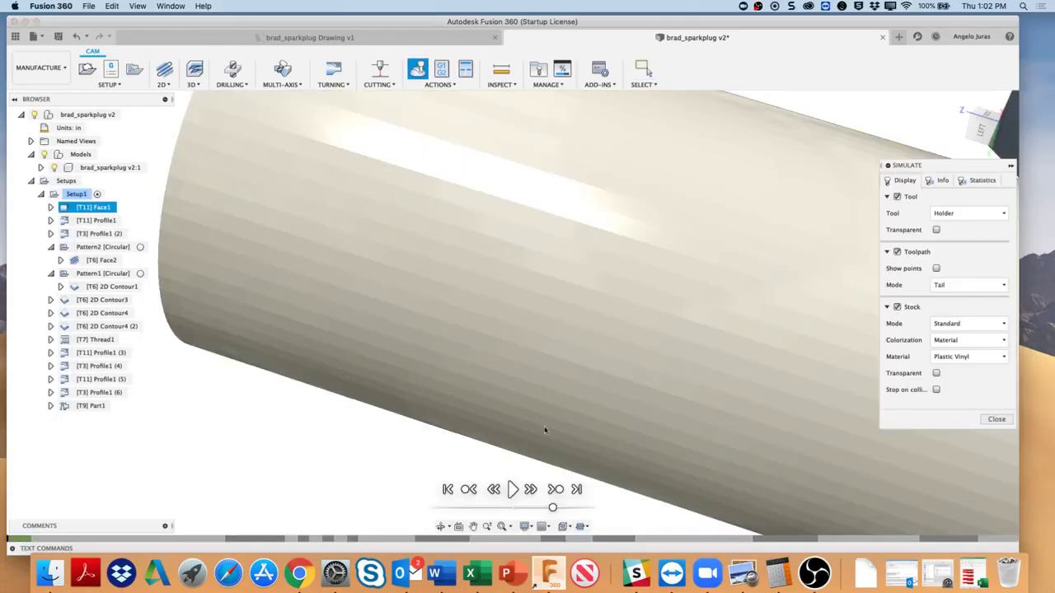
click(511, 489)
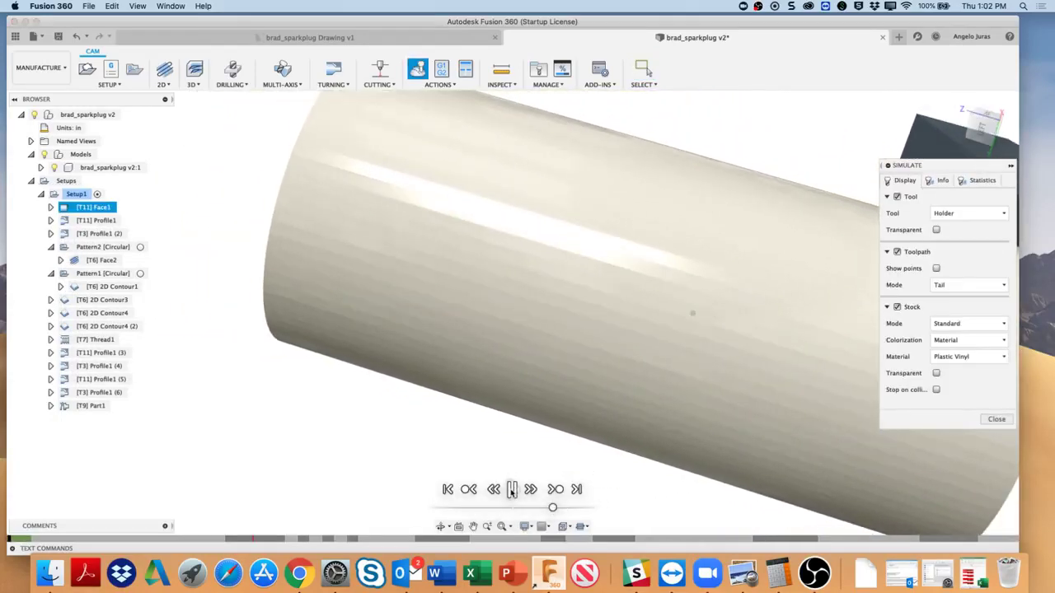